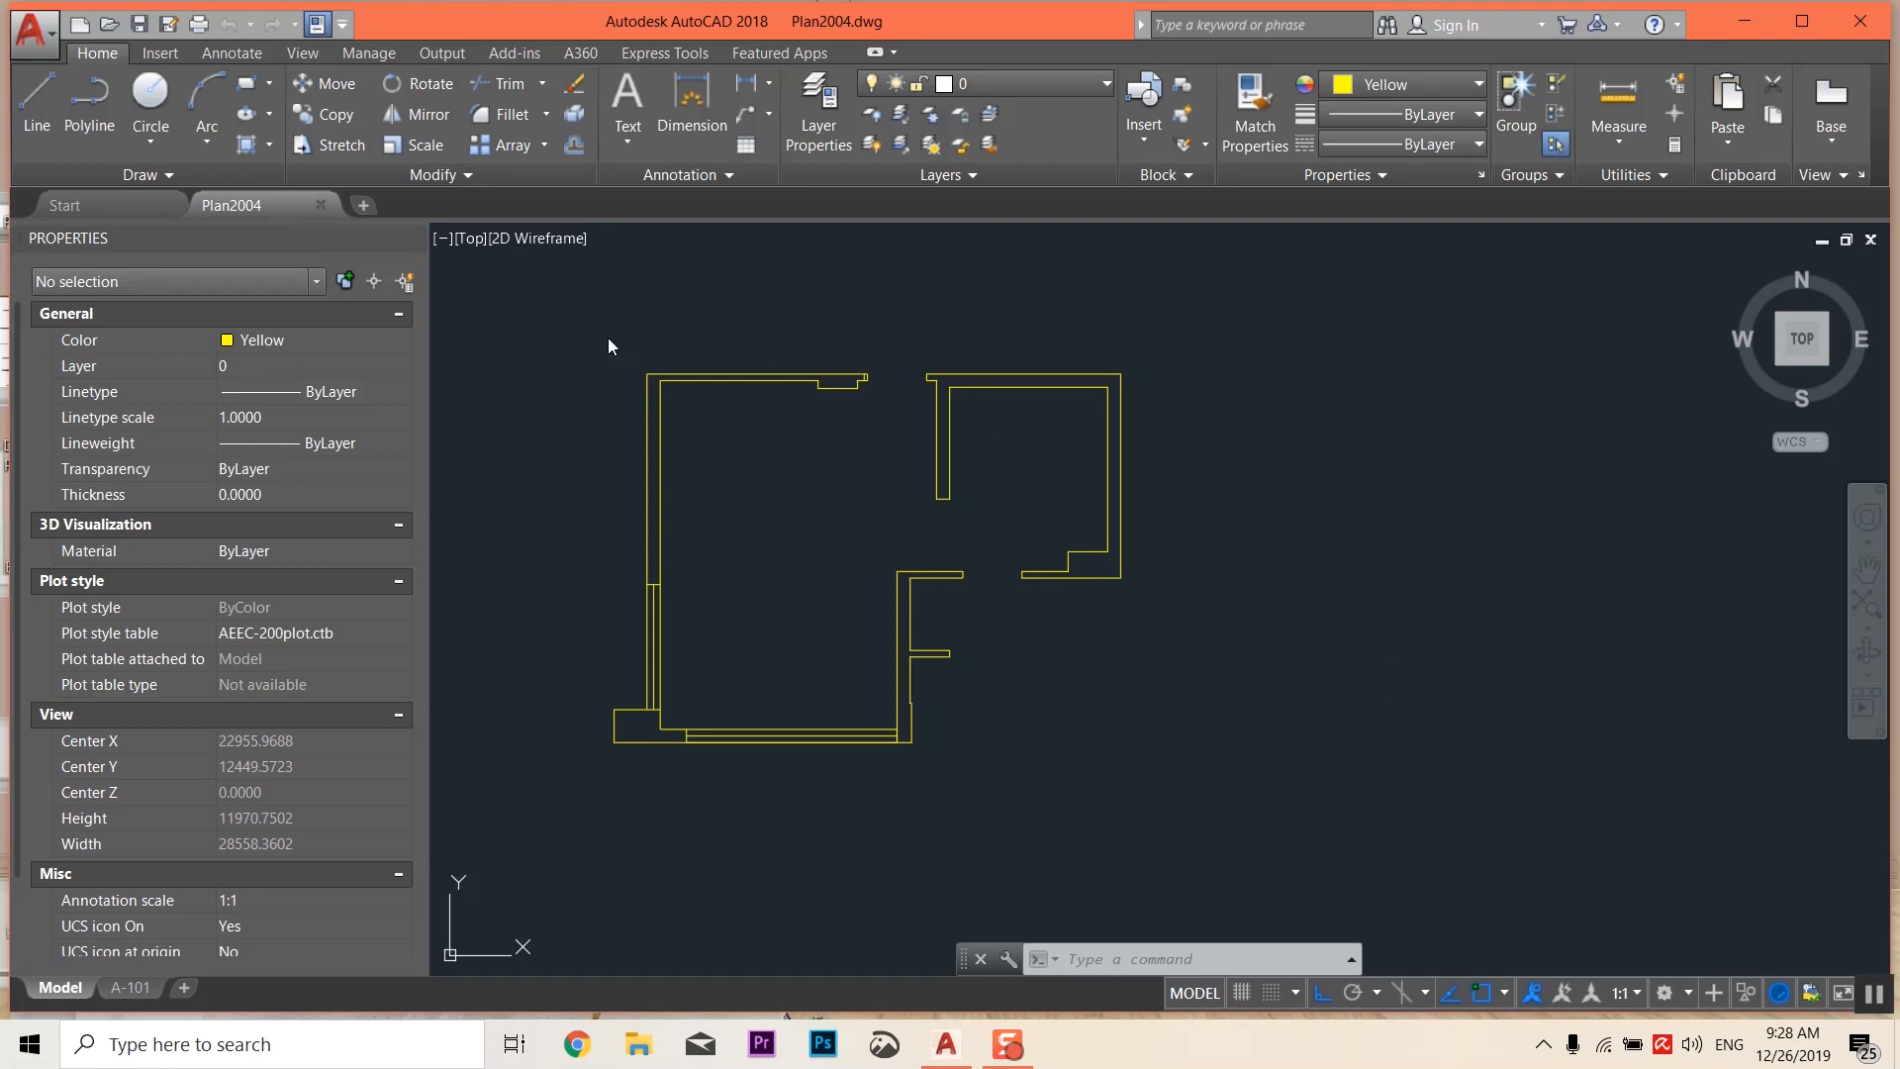
Save the cleaned-up Plan2004 floor plan drawing
middle_click_drag(689, 343, 817, 283)
scroll(926, 508, "up", 1)
scroll(871, 473, "down", 1)
middle_click_drag(876, 480, 1030, 515)
middle_click_drag(1265, 612, 1090, 594)
scroll(663, 859, "up", 2)
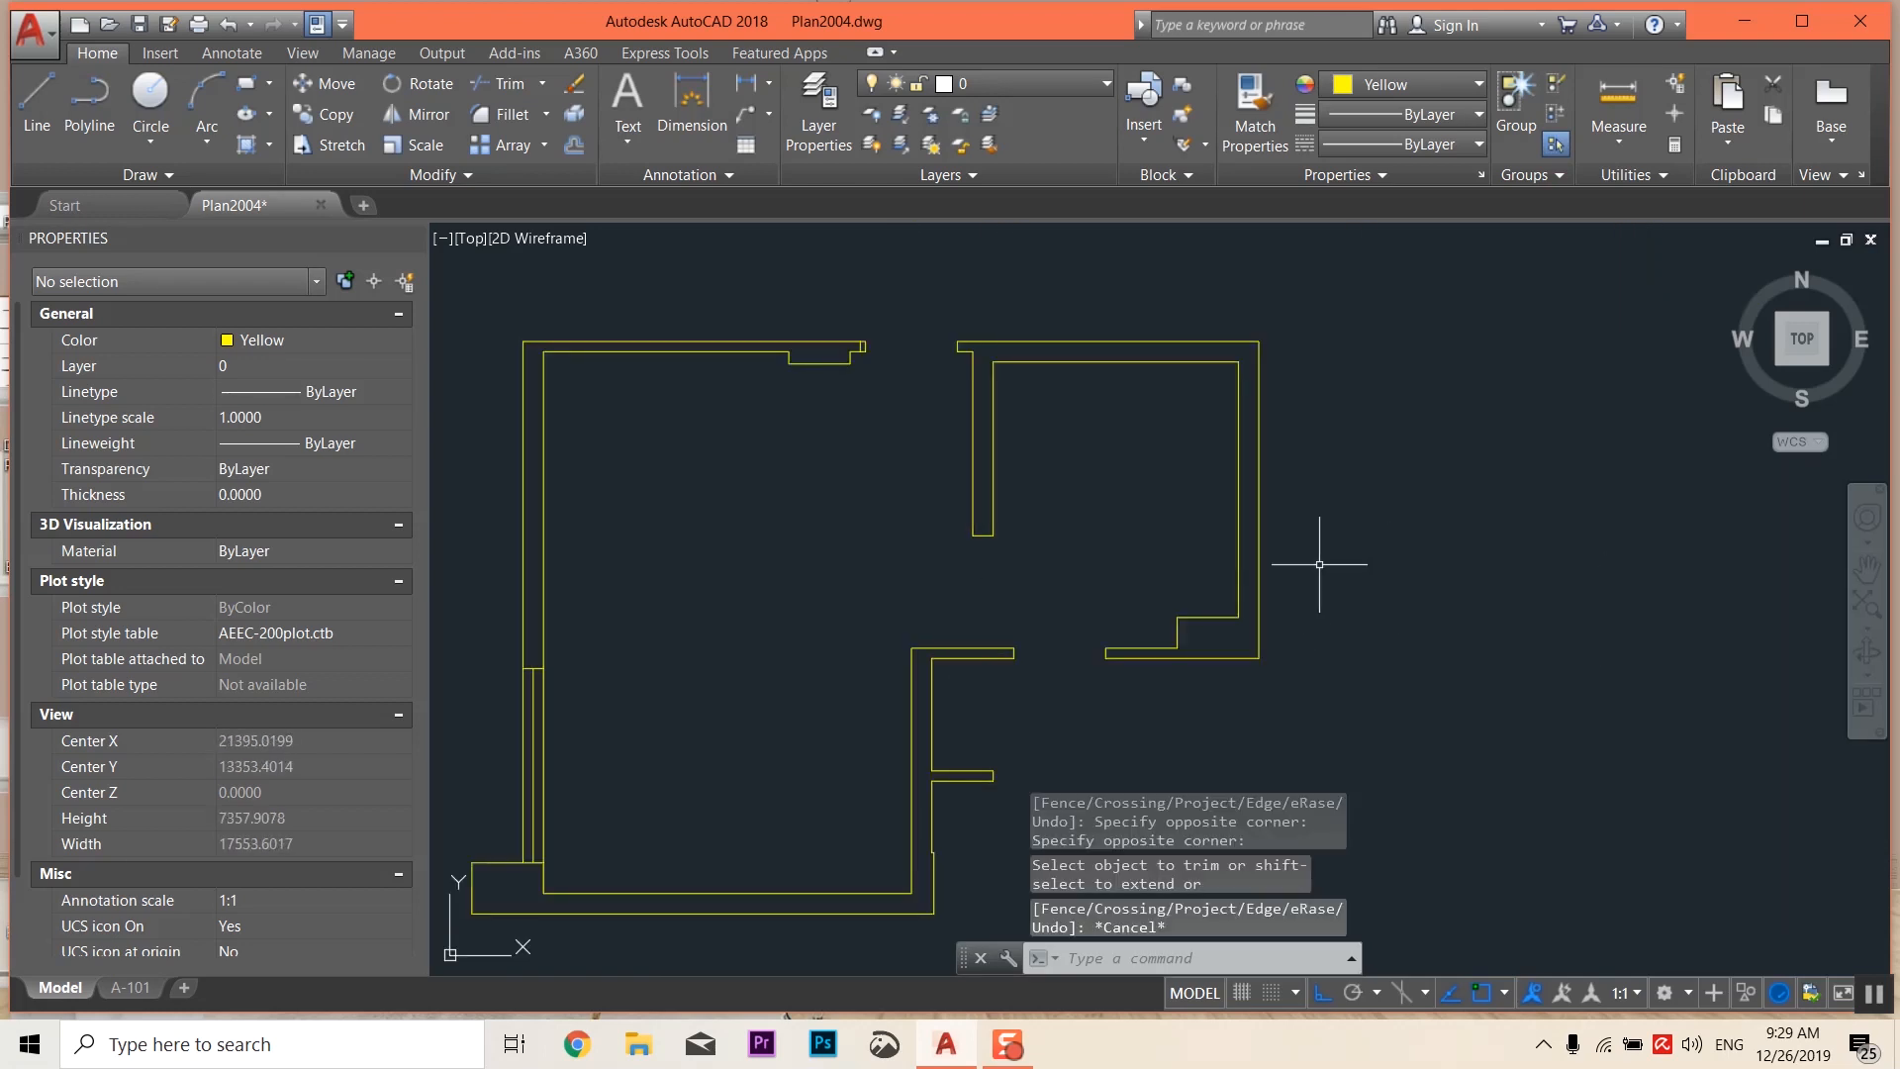
middle_click_drag(1319, 564, 1447, 577)
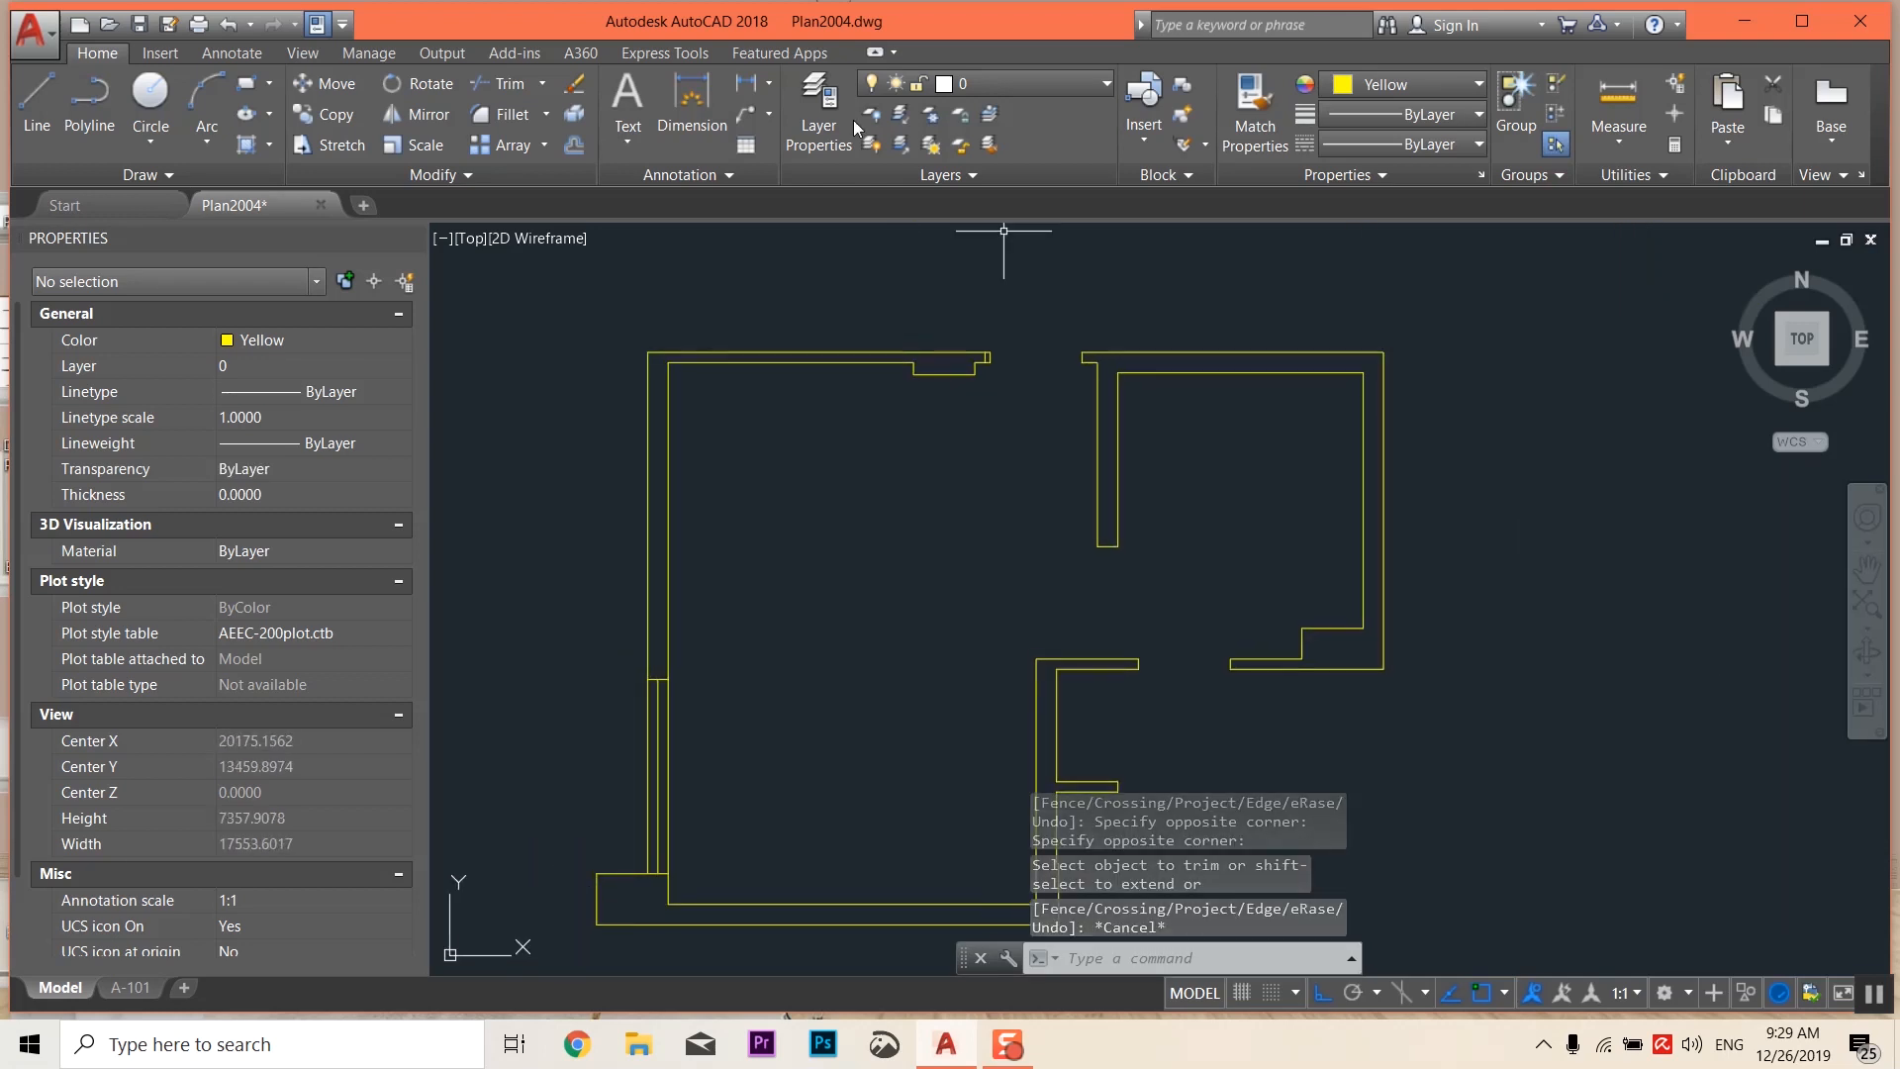
left_click(139, 23)
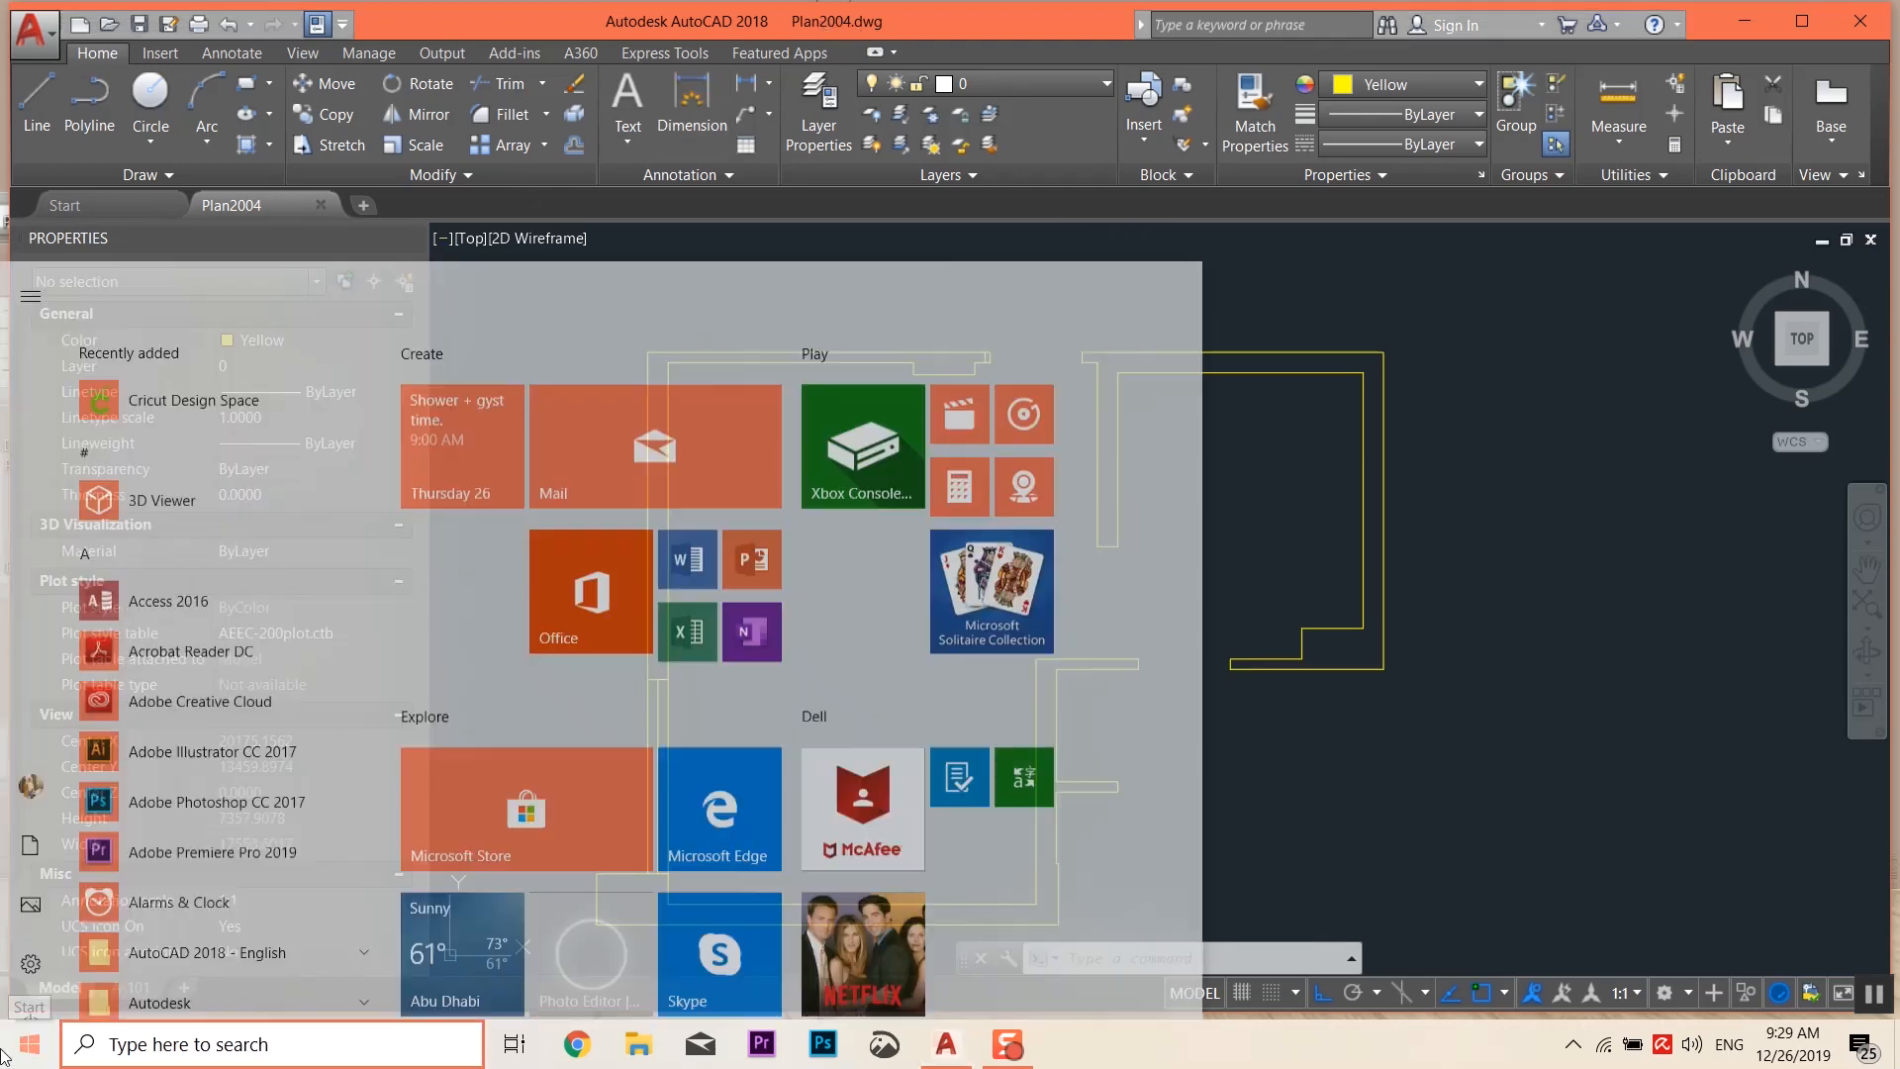
Launch SketchUp 2018, start a new model with the default millimetres template and dismiss the missing-library notice
left_click(30, 1044)
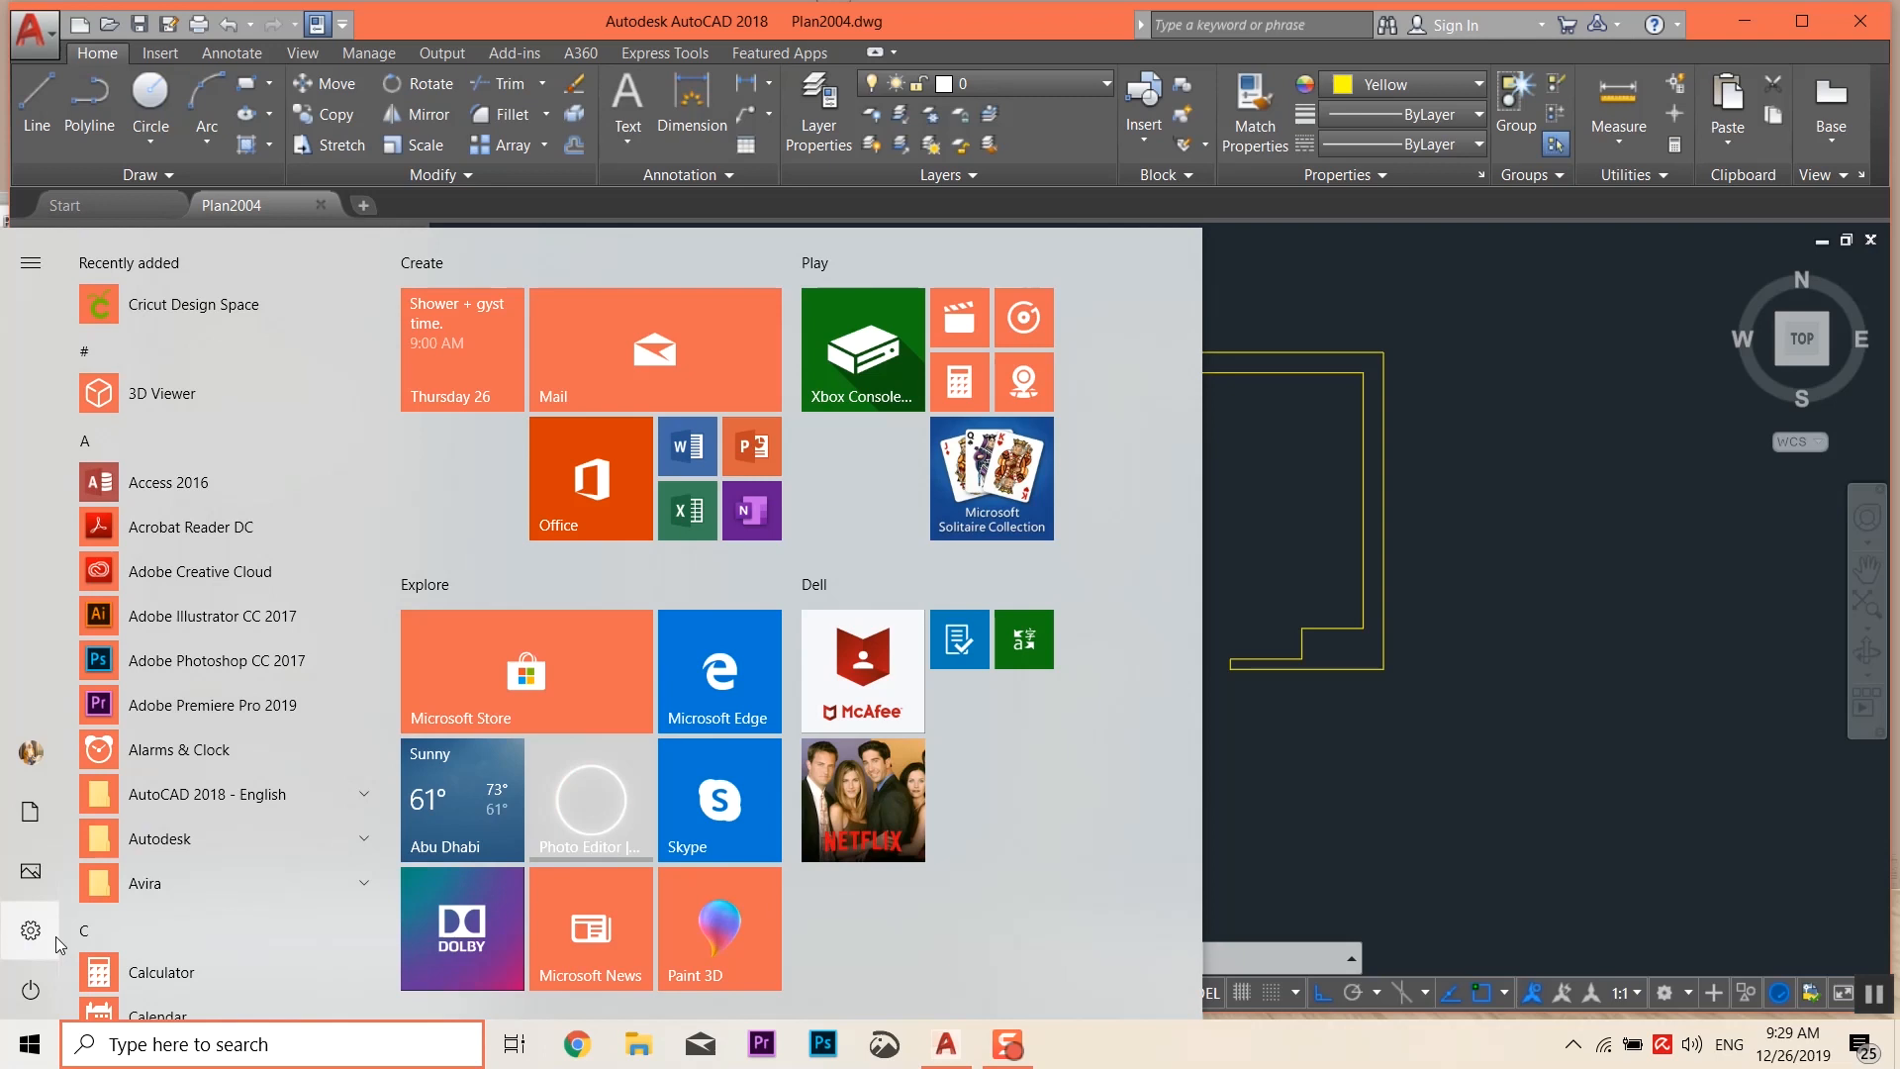
type("sket")
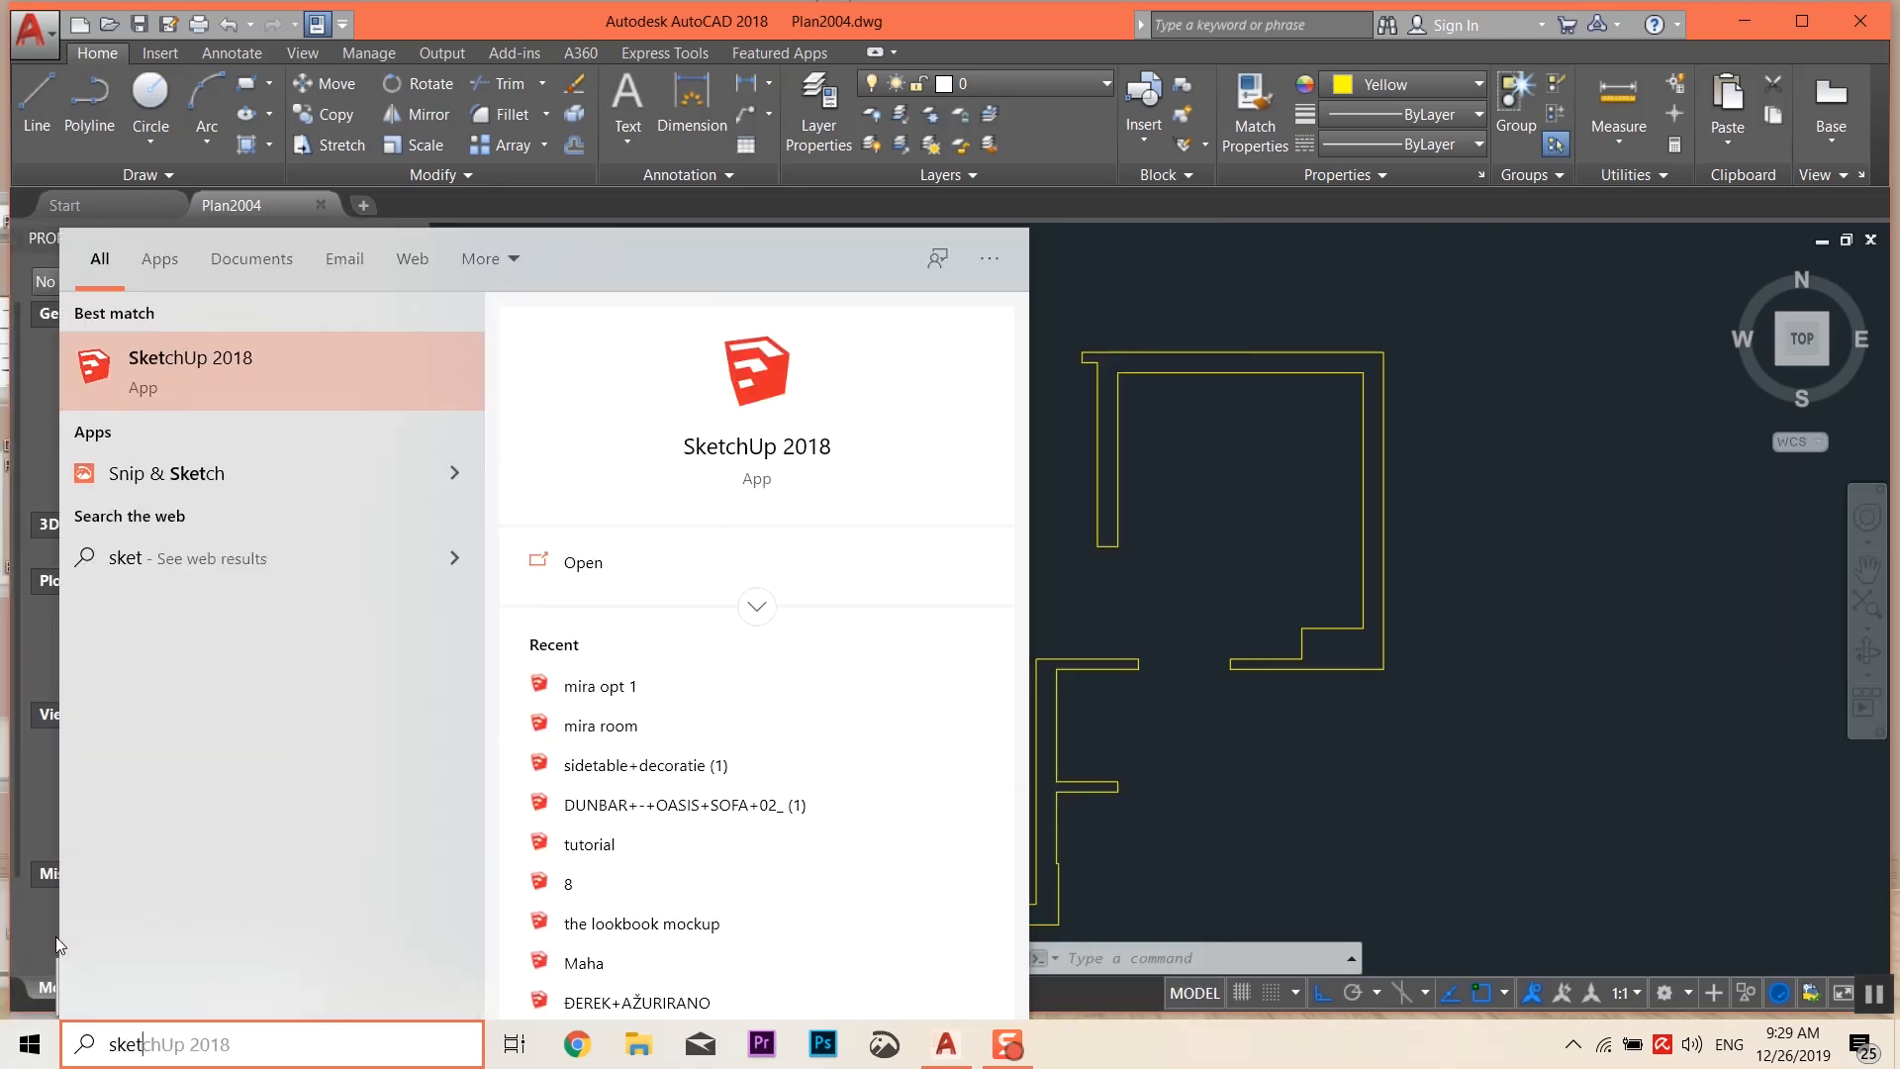
key("Return")
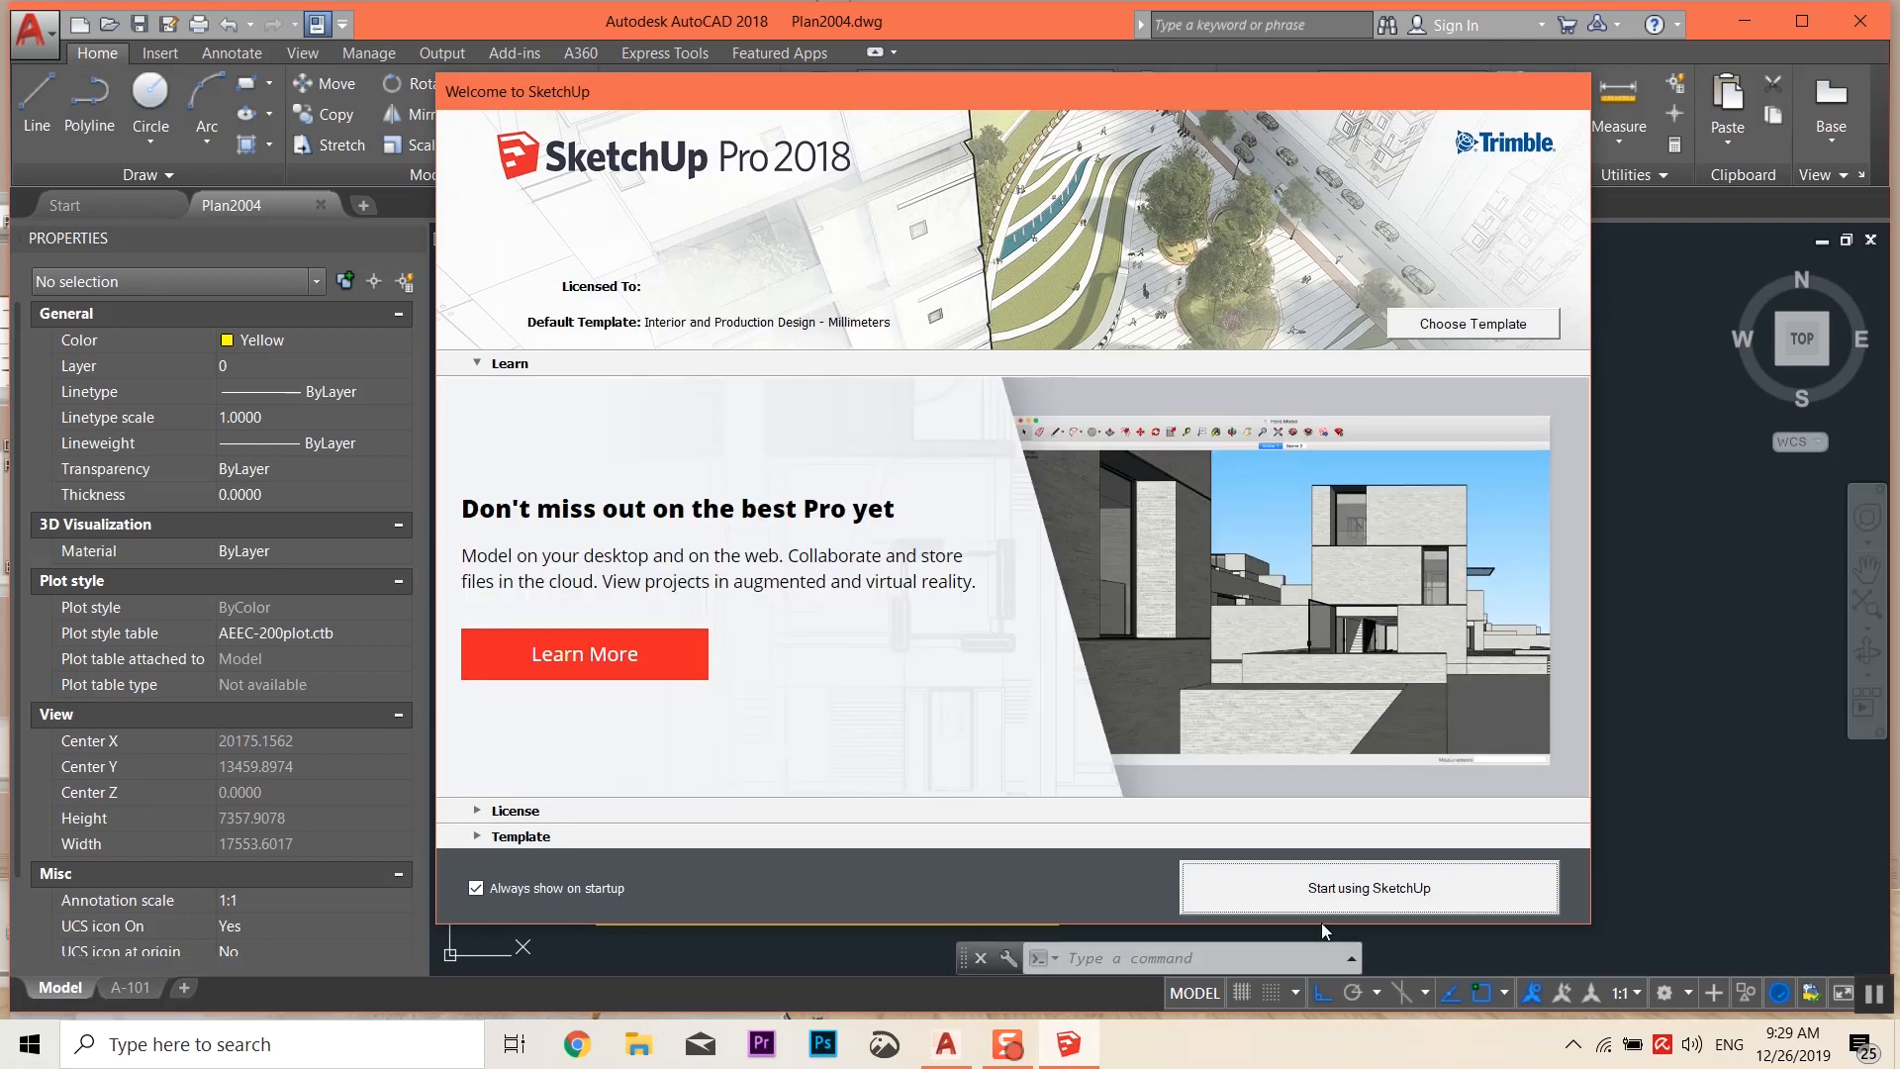
left_click(1346, 871)
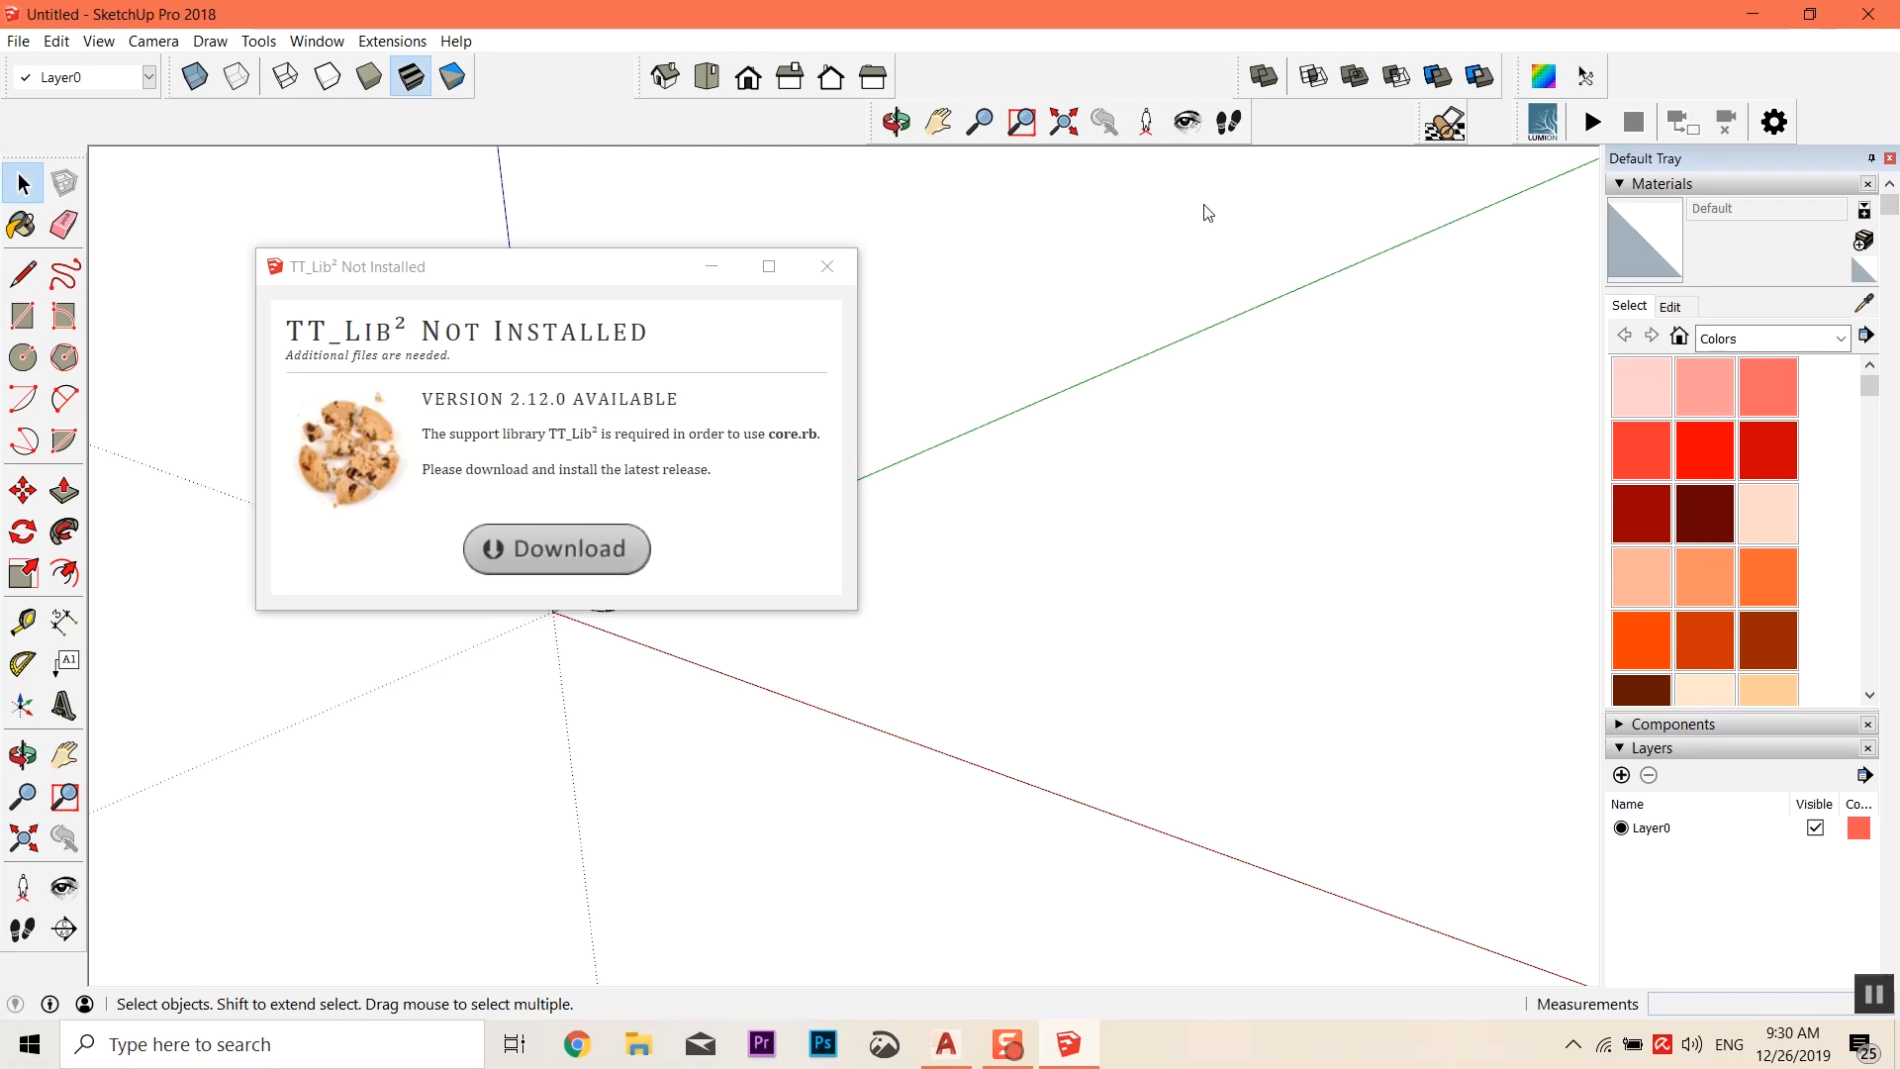
left_click(833, 269)
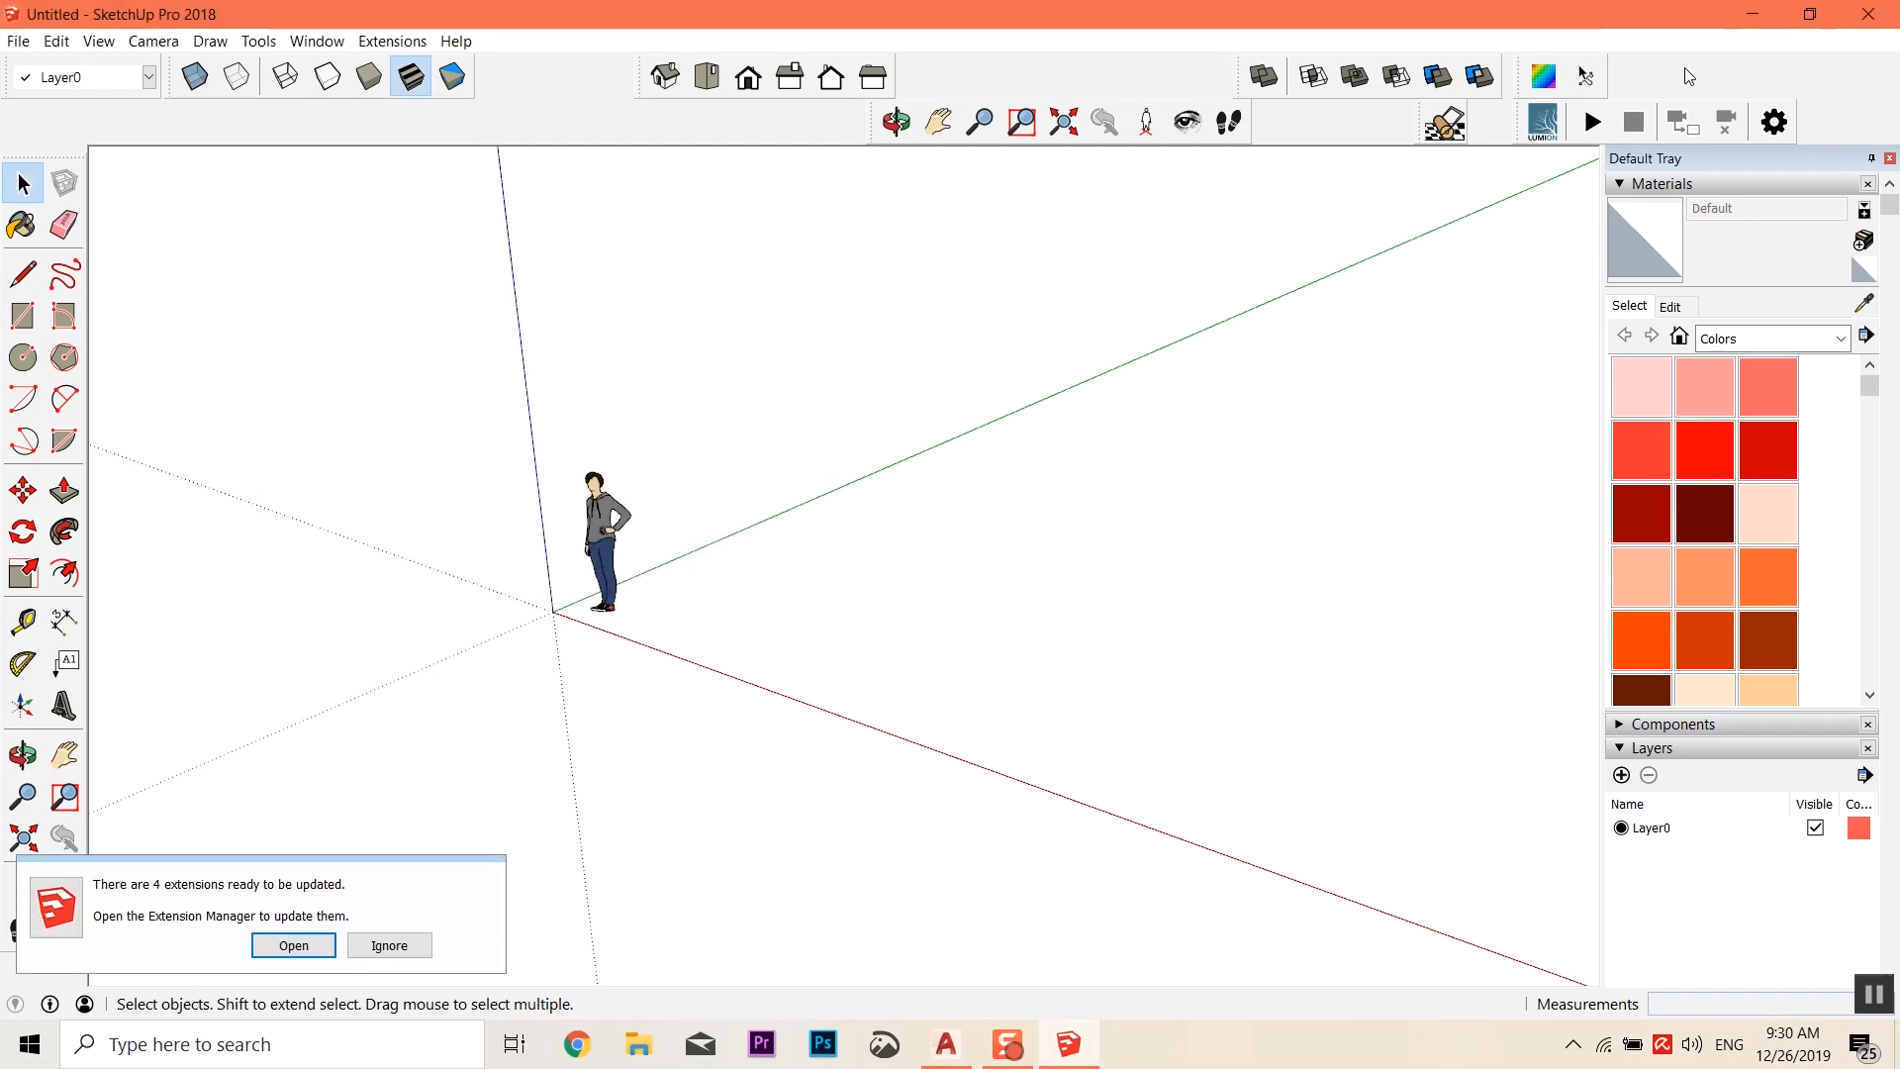
middle_click_drag(1093, 559, 683, 550)
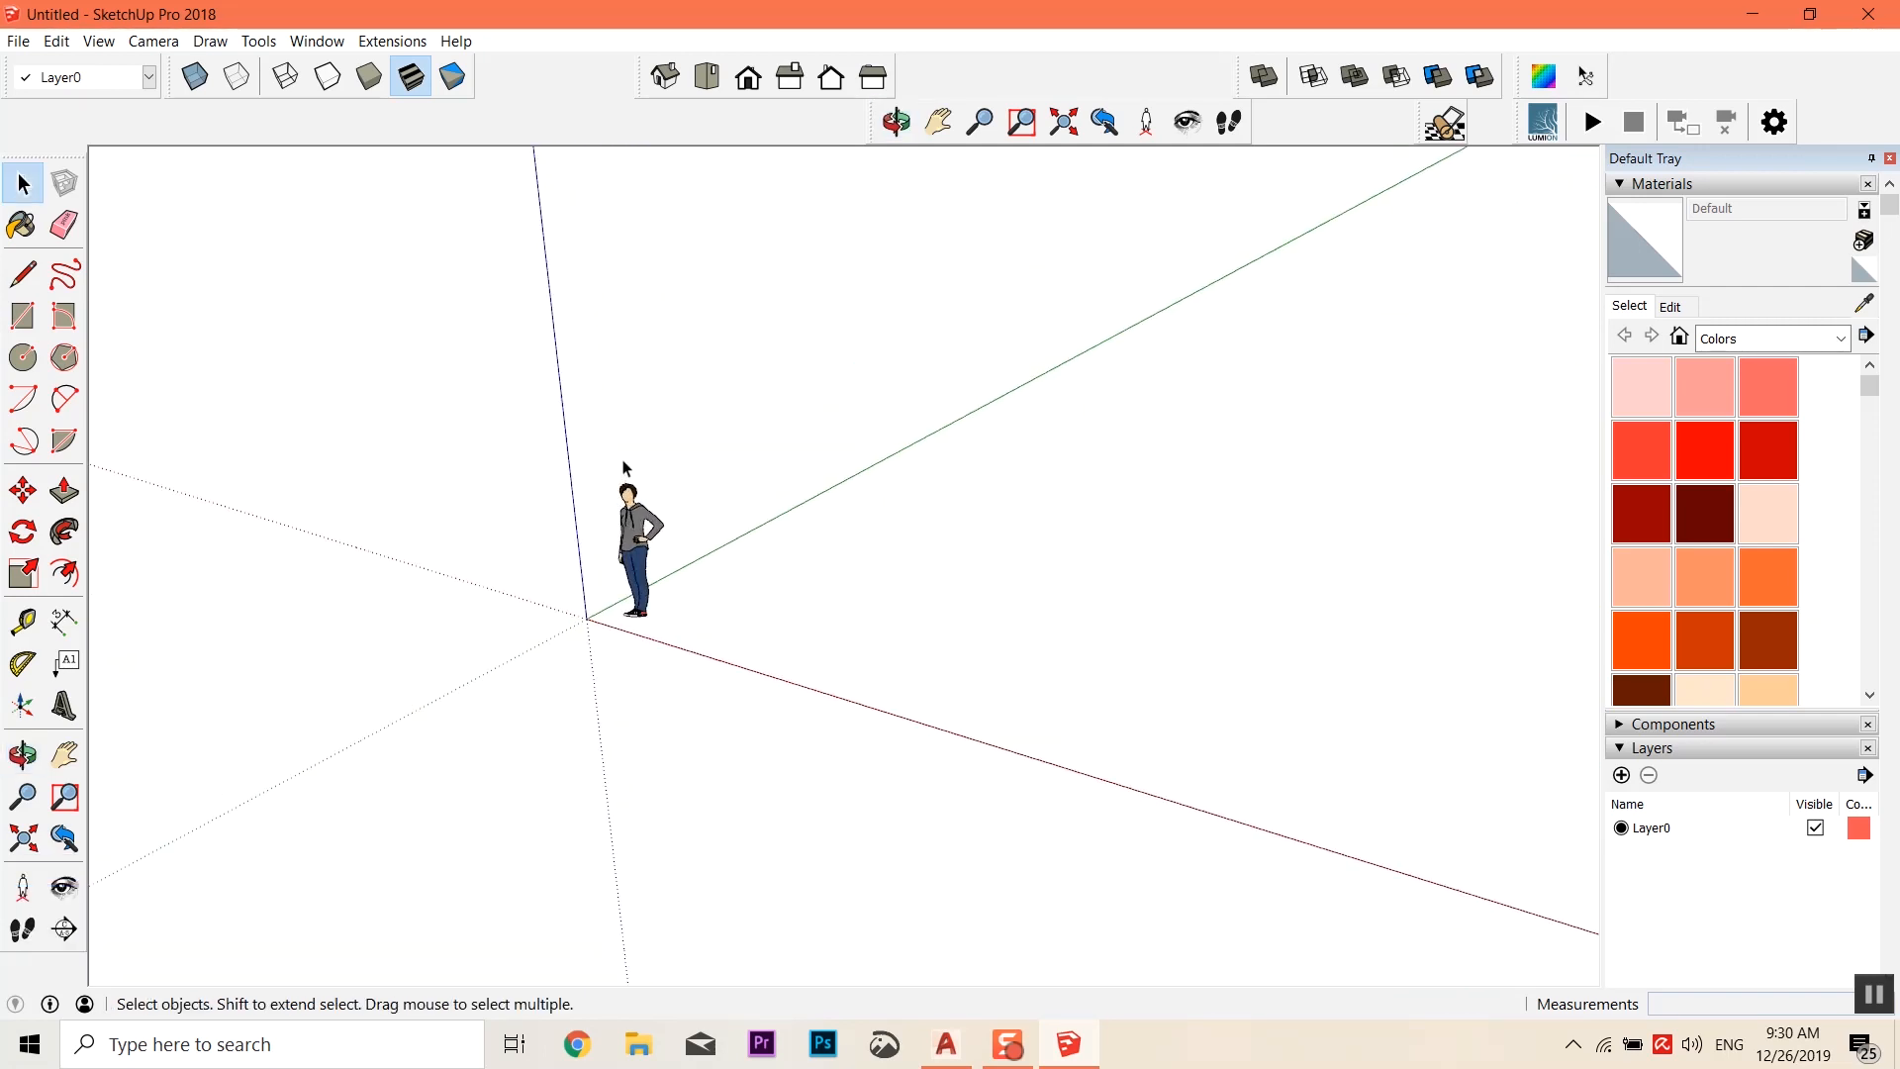
scroll(623, 464, "up", 4)
middle_click_drag(622, 462, 564, 594)
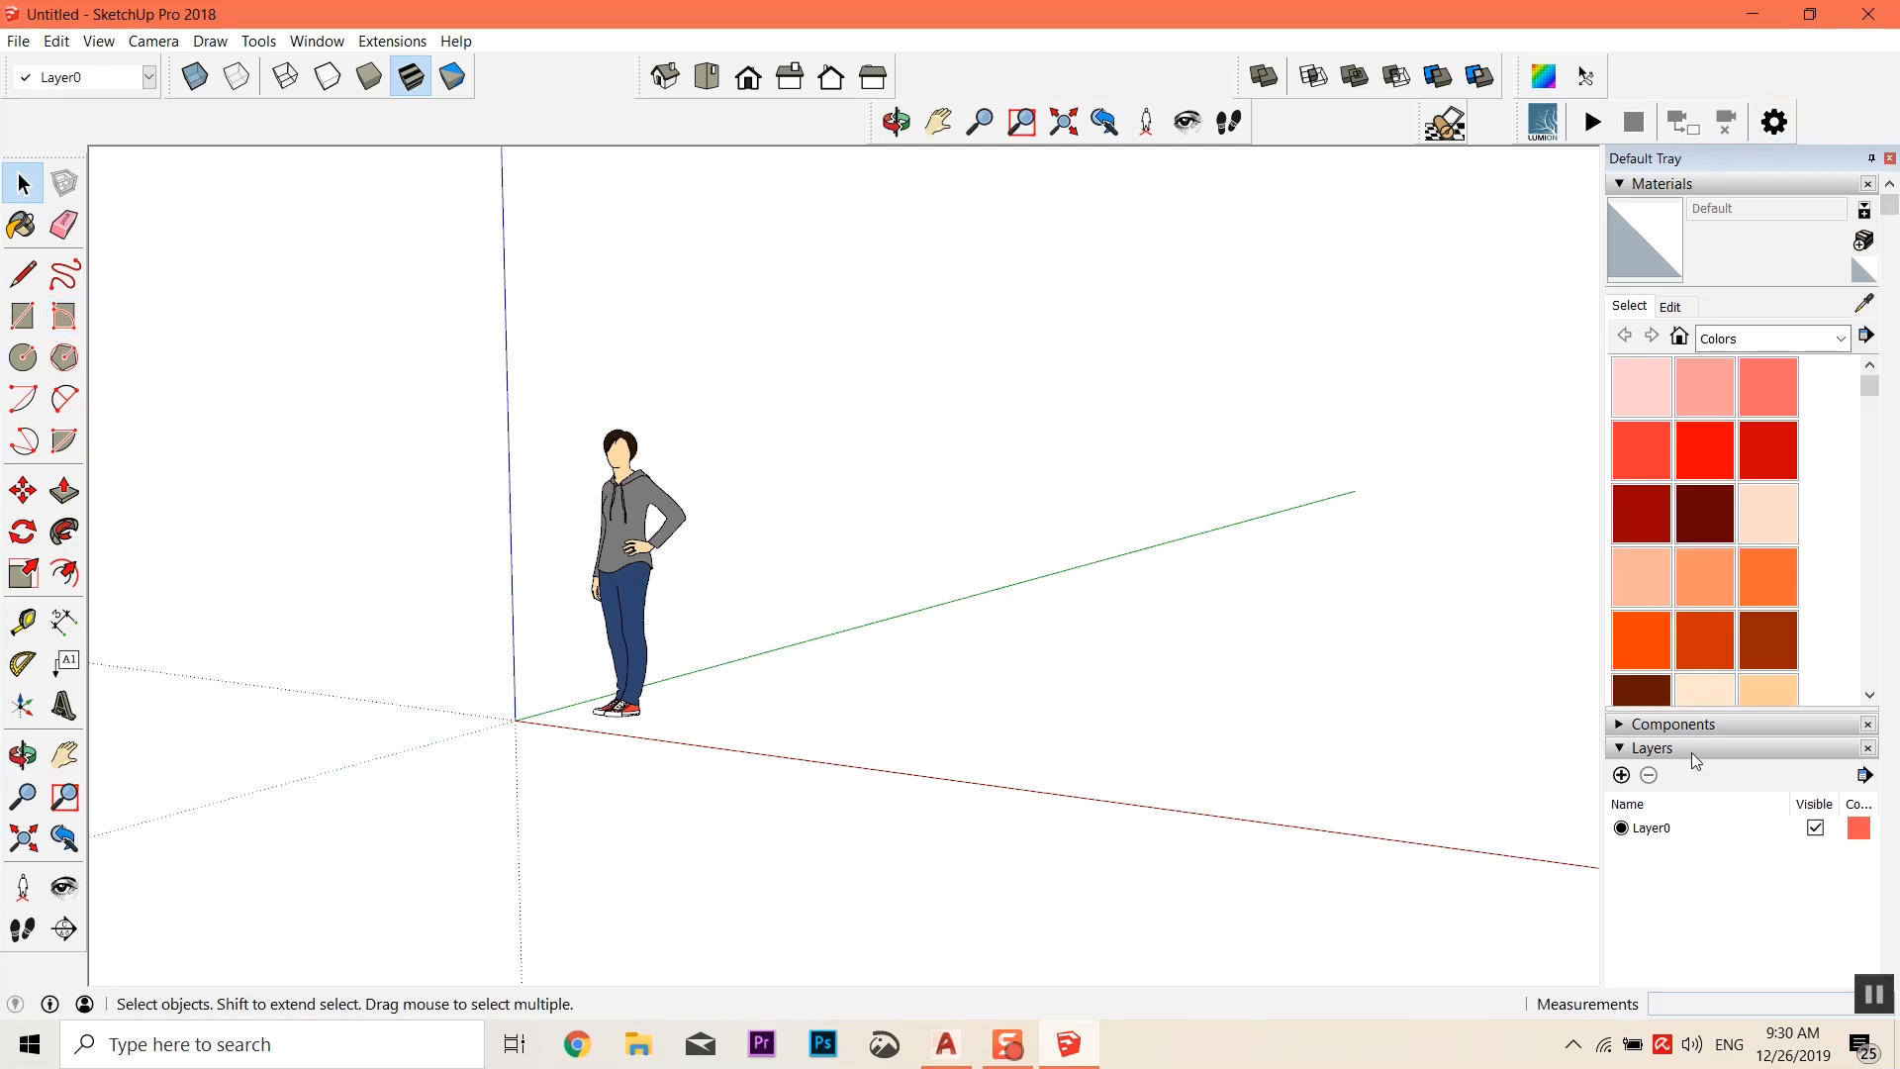
scroll(1684, 746, "down", 6)
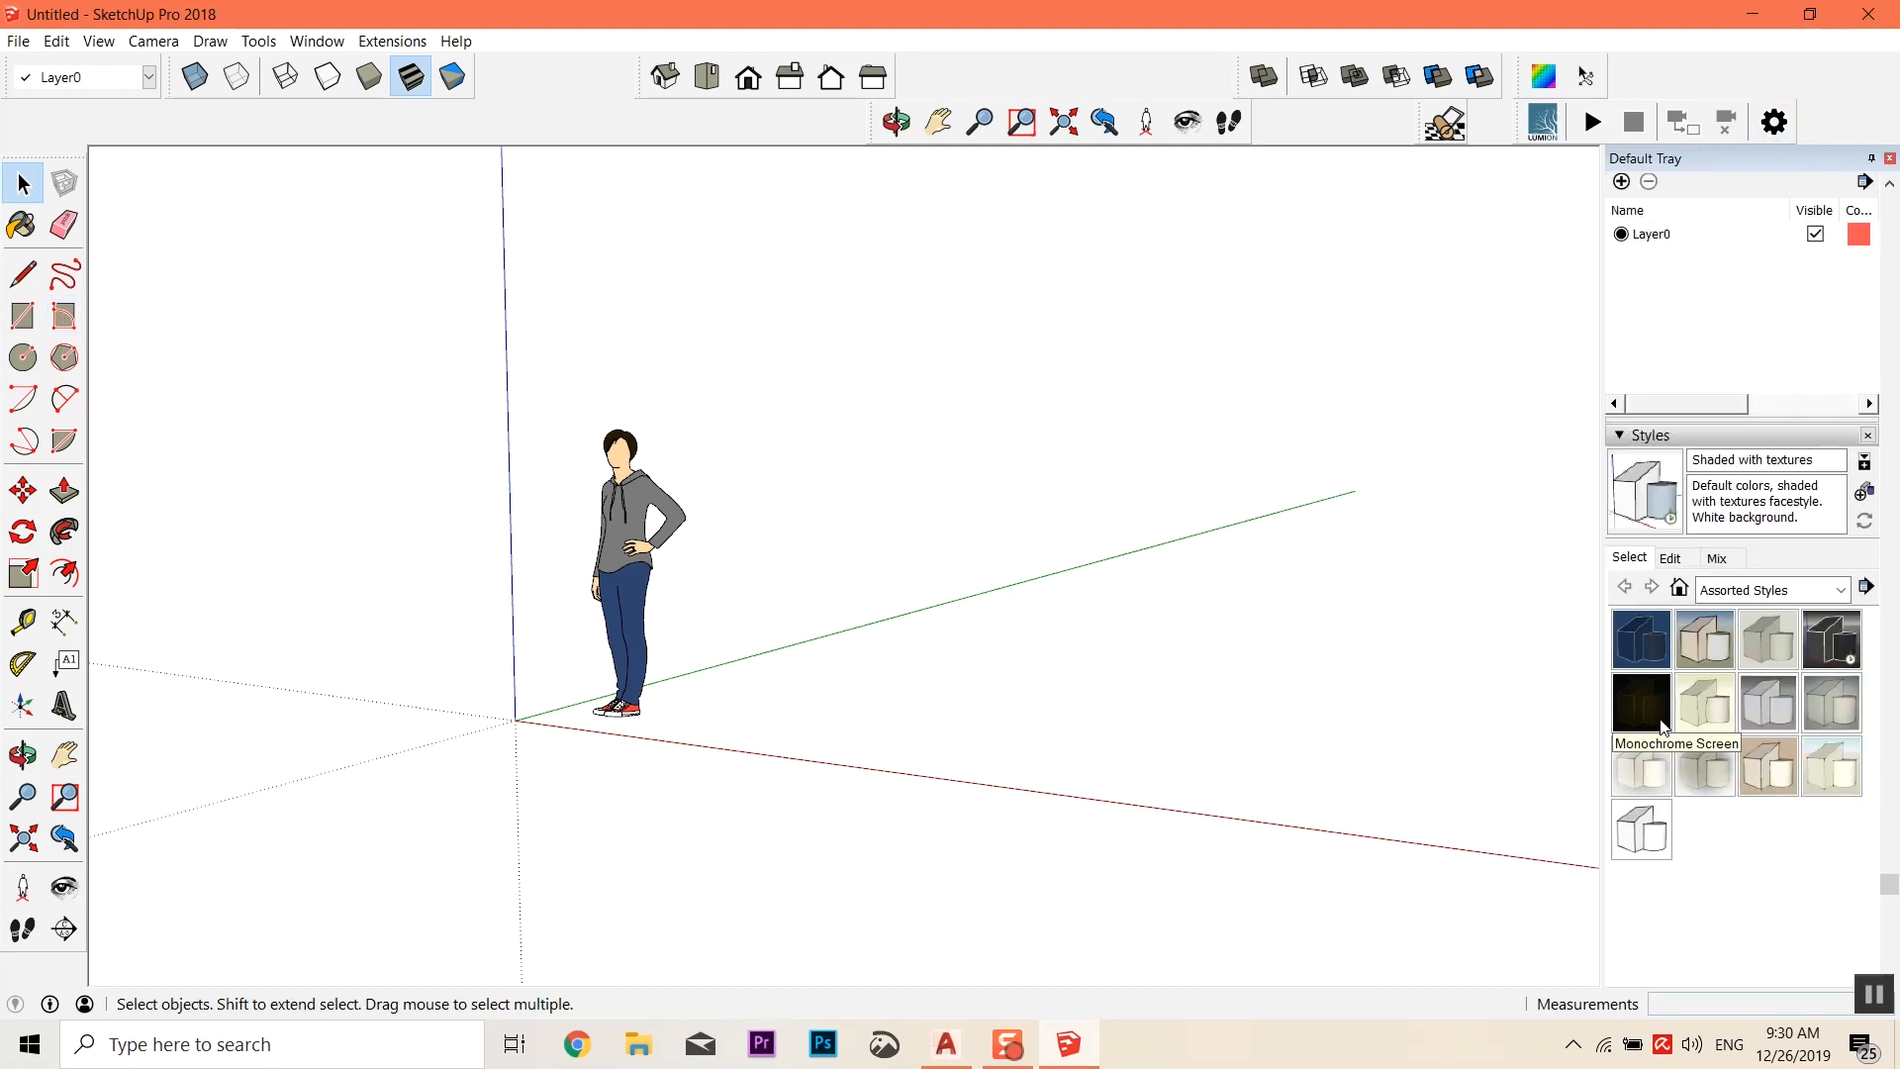
scroll(1722, 560, "up", 6)
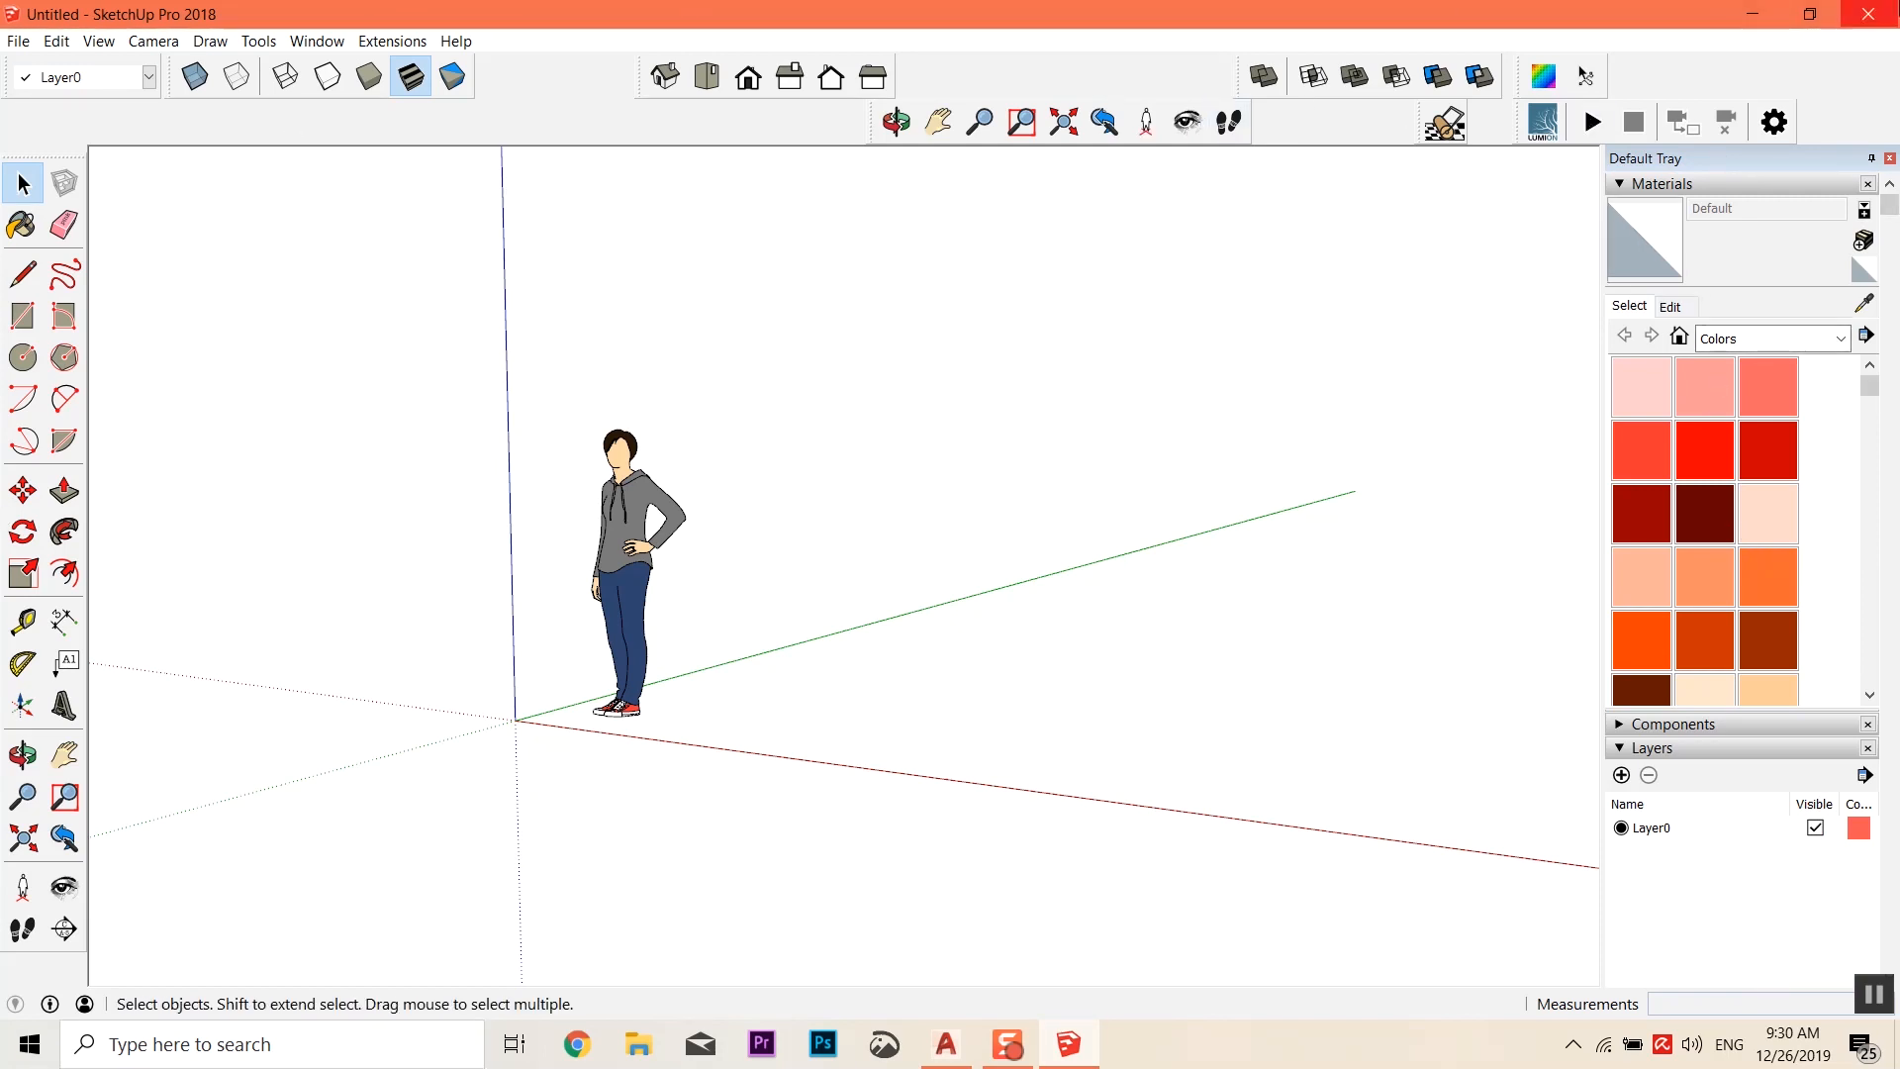
Review which toolbars are enabled, including Camera, Large Tool Set, Layers, Lumion LiveSync and Views
left_click(94, 41)
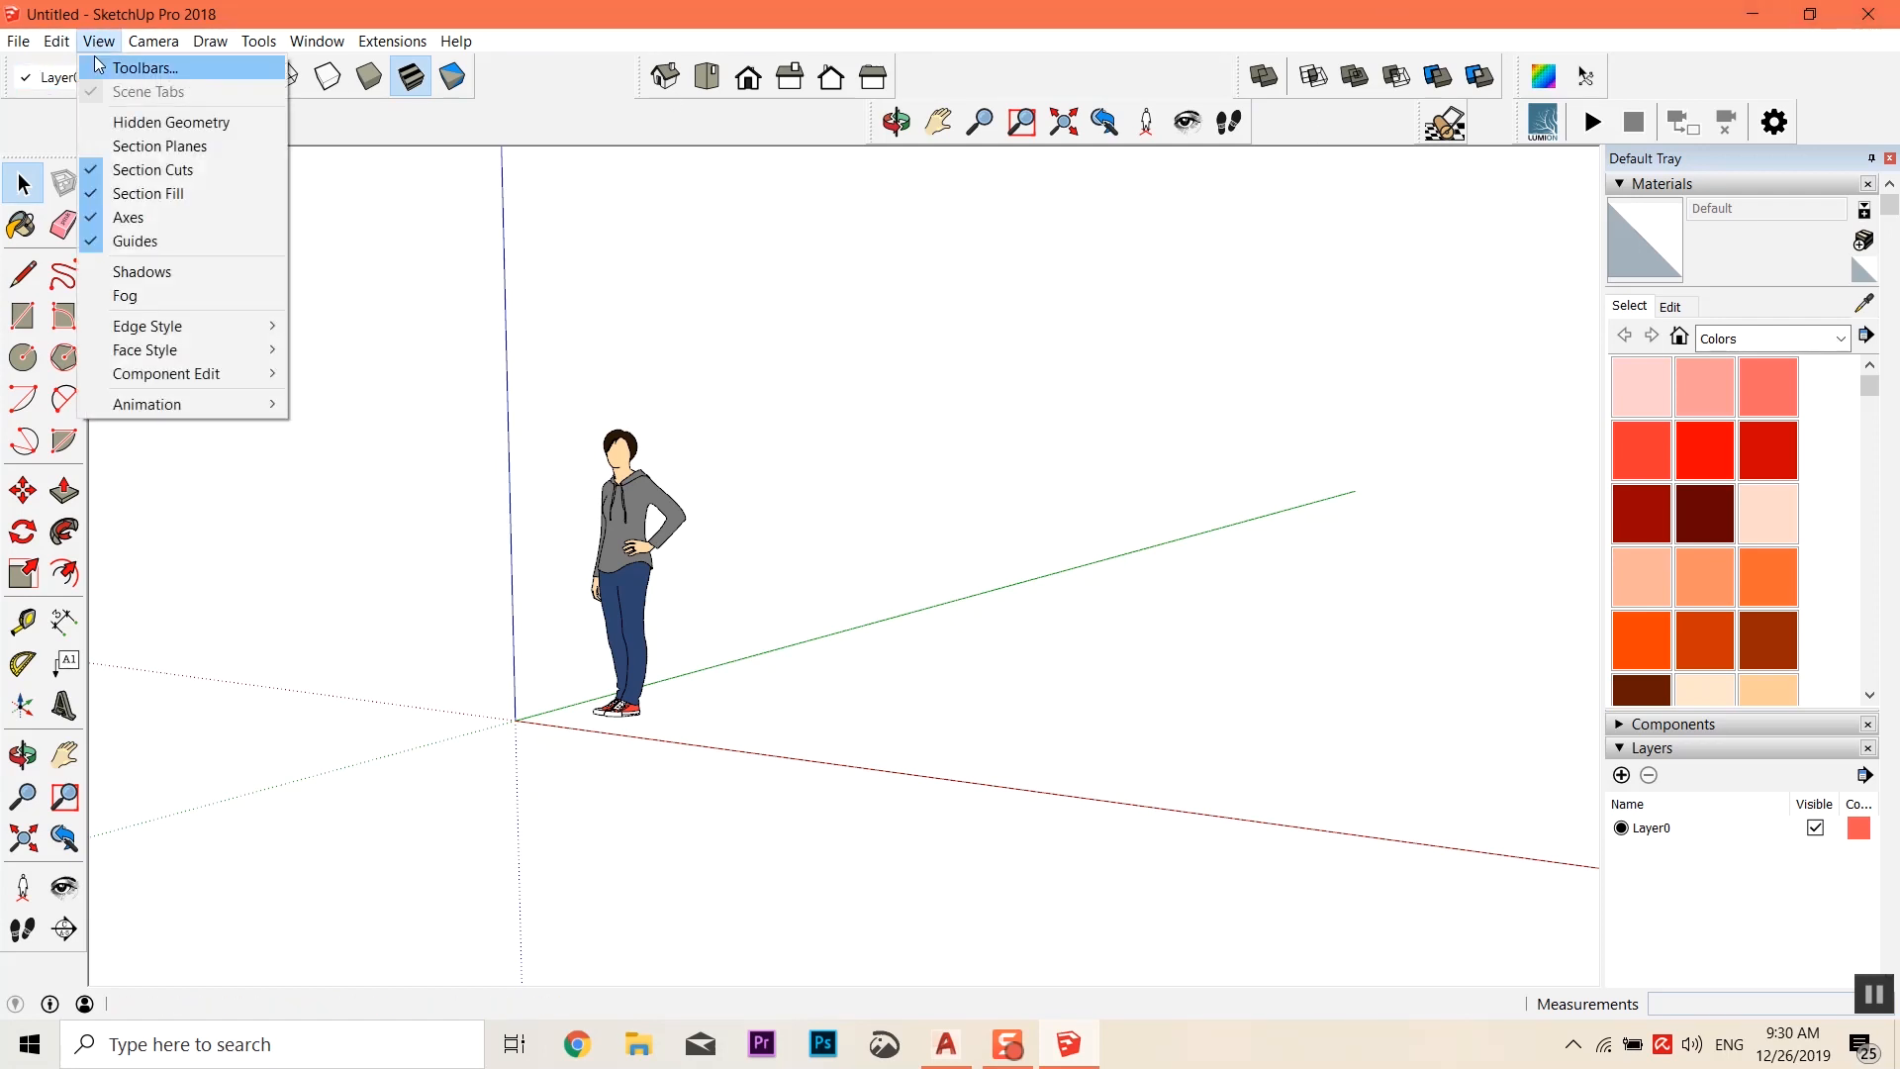
left_click(95, 68)
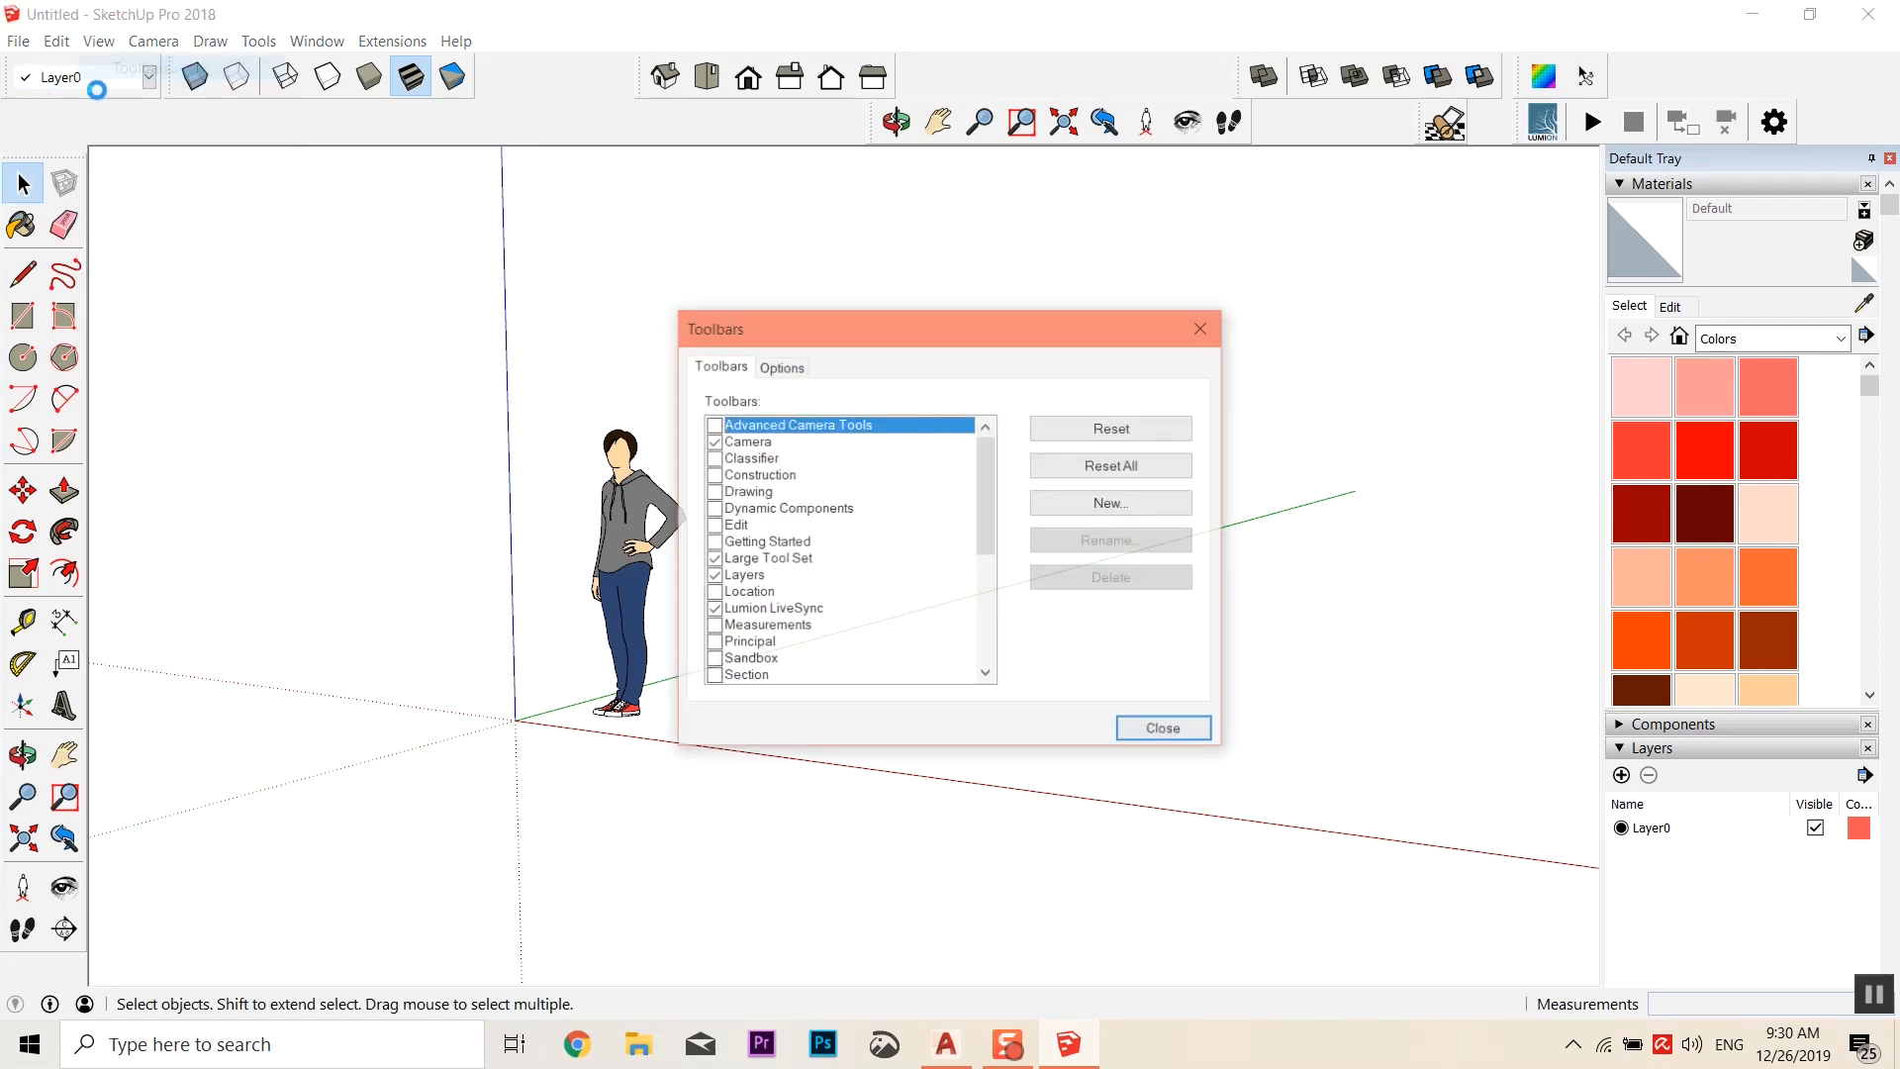
left_click(751, 443)
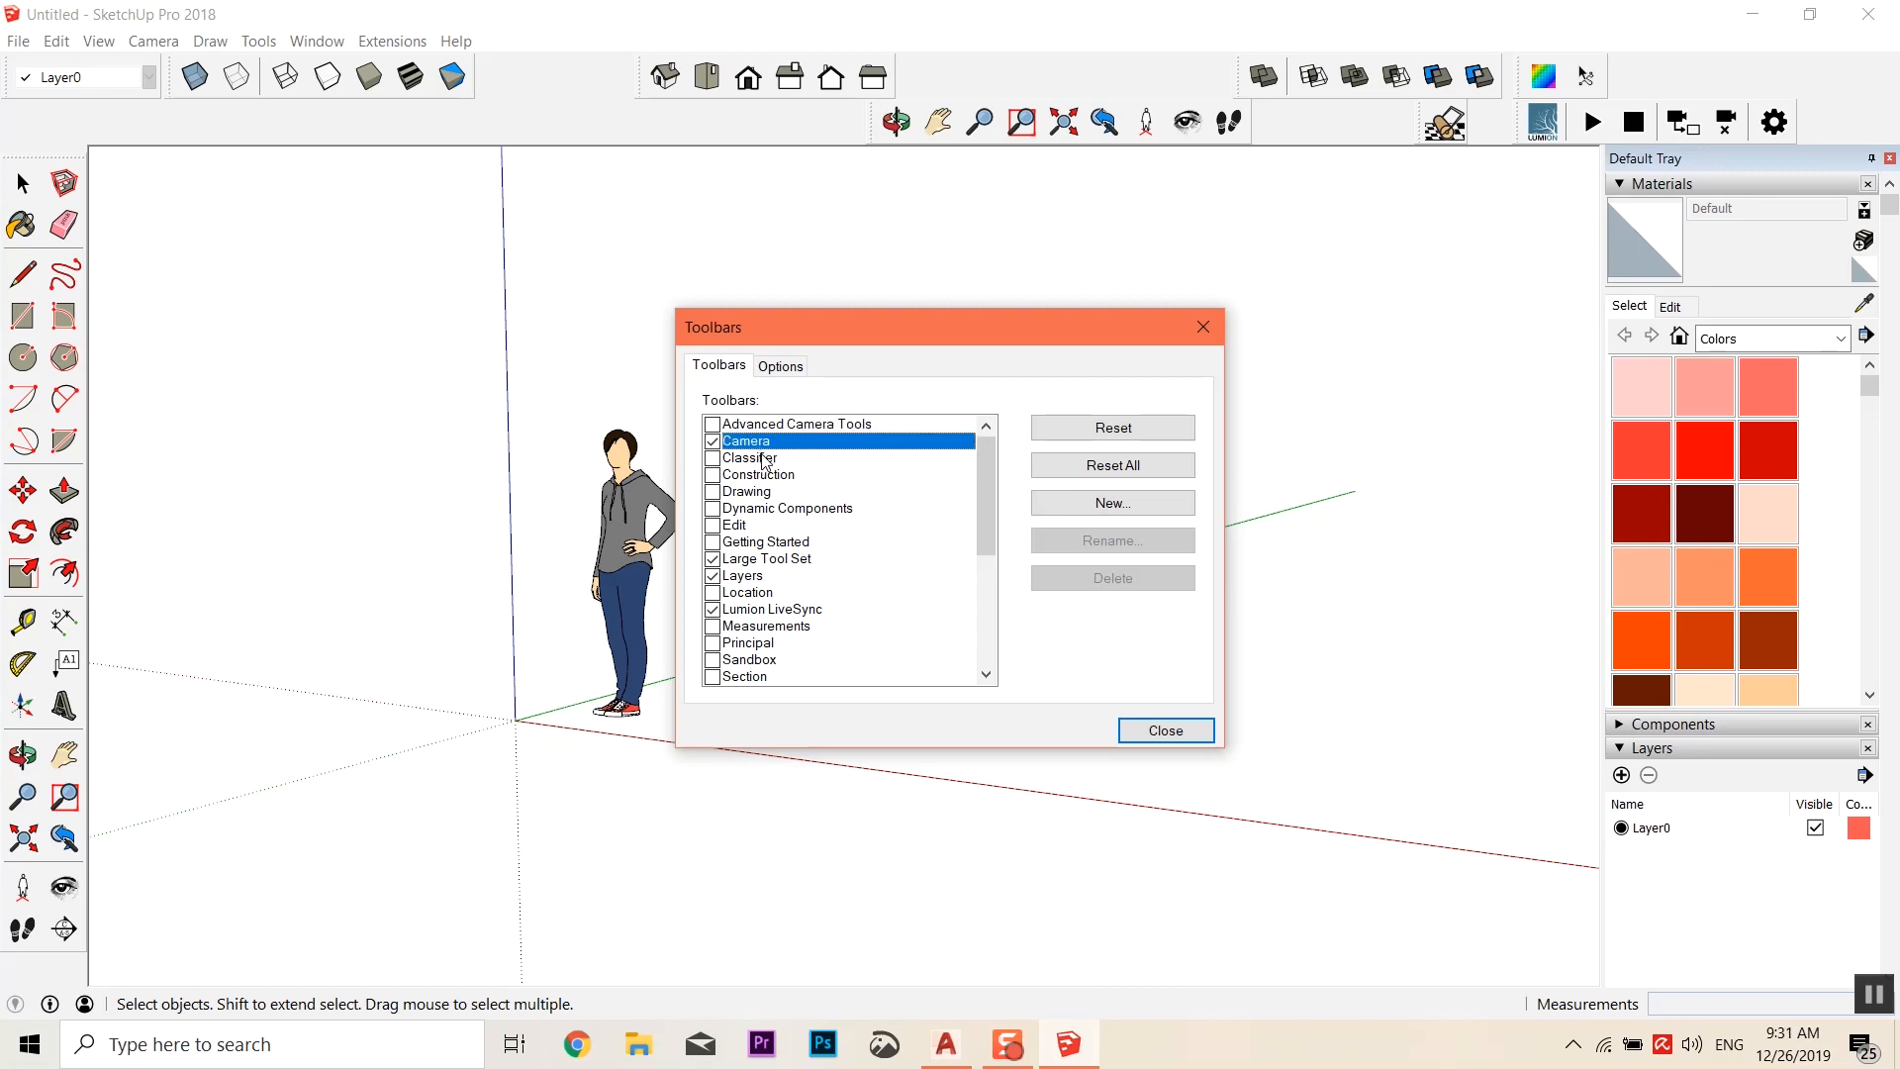
left_click(790, 560)
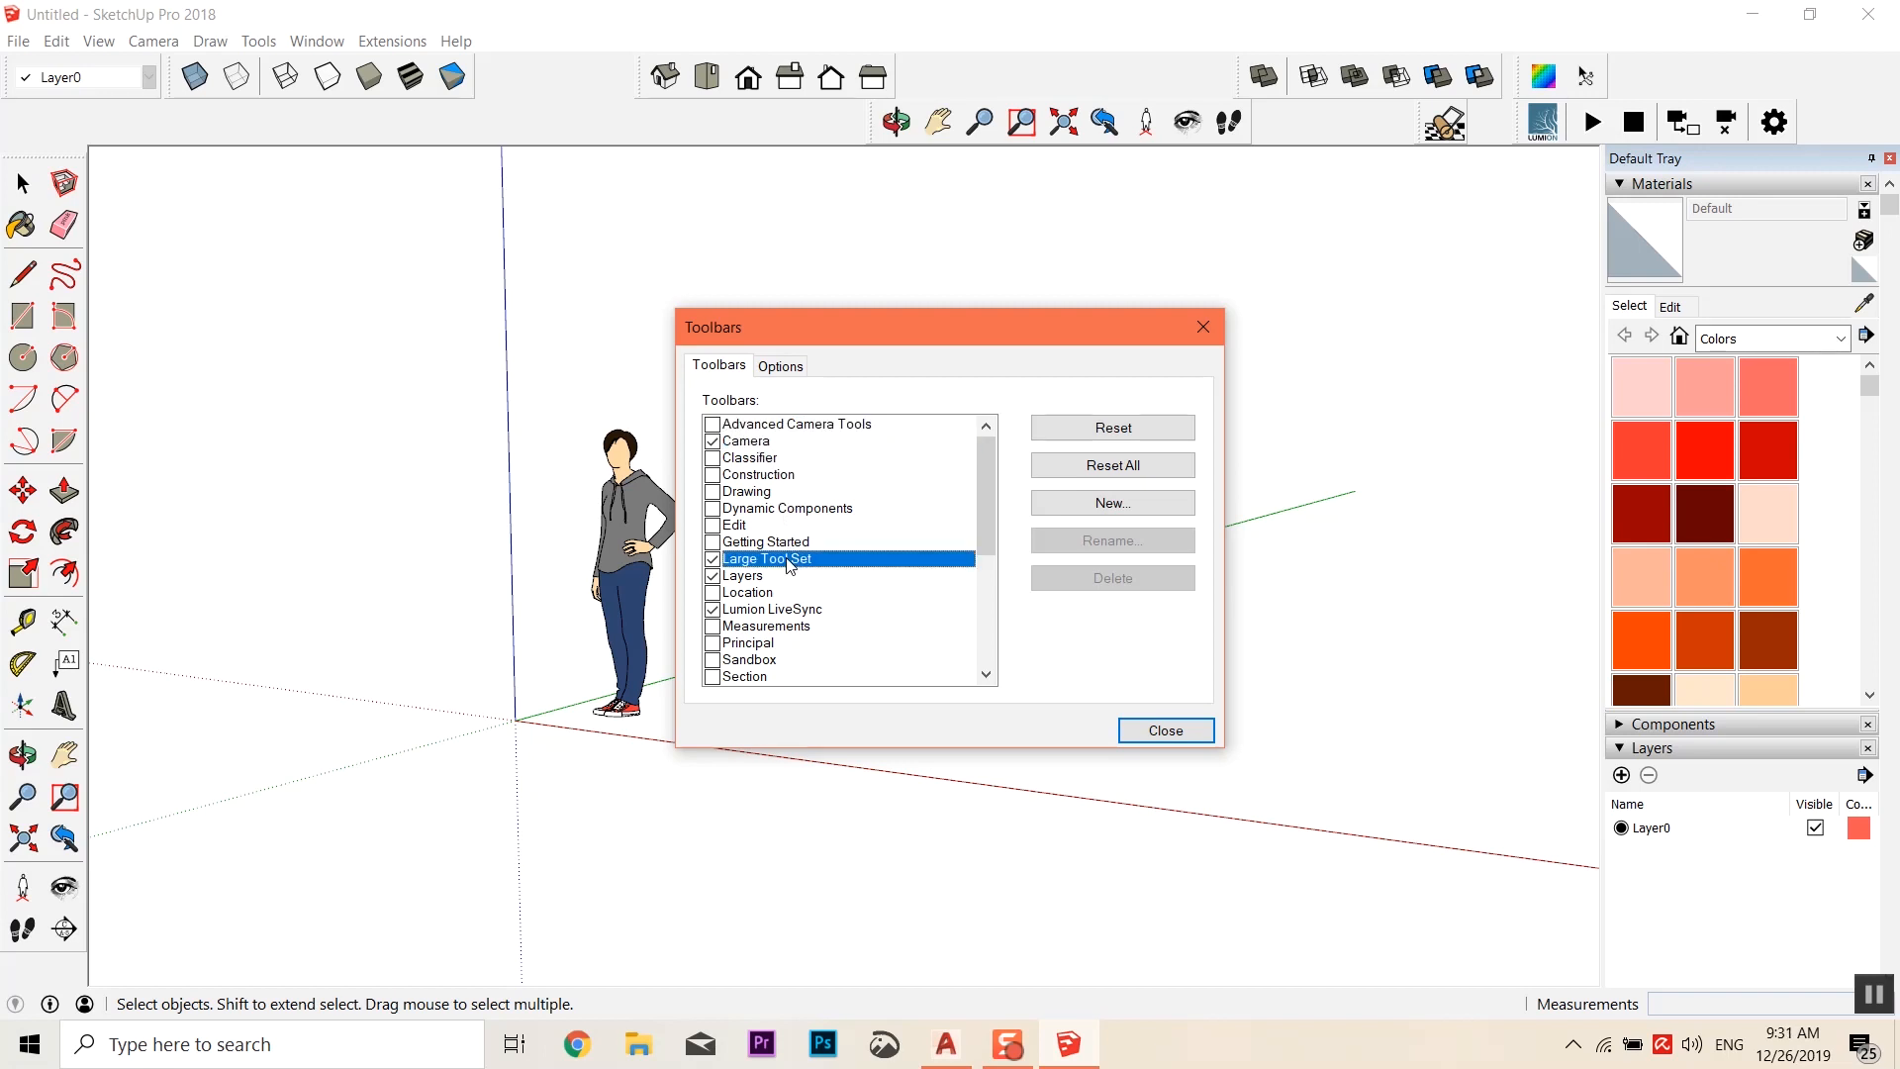
left_click(786, 575)
scroll(786, 554, "down", 1)
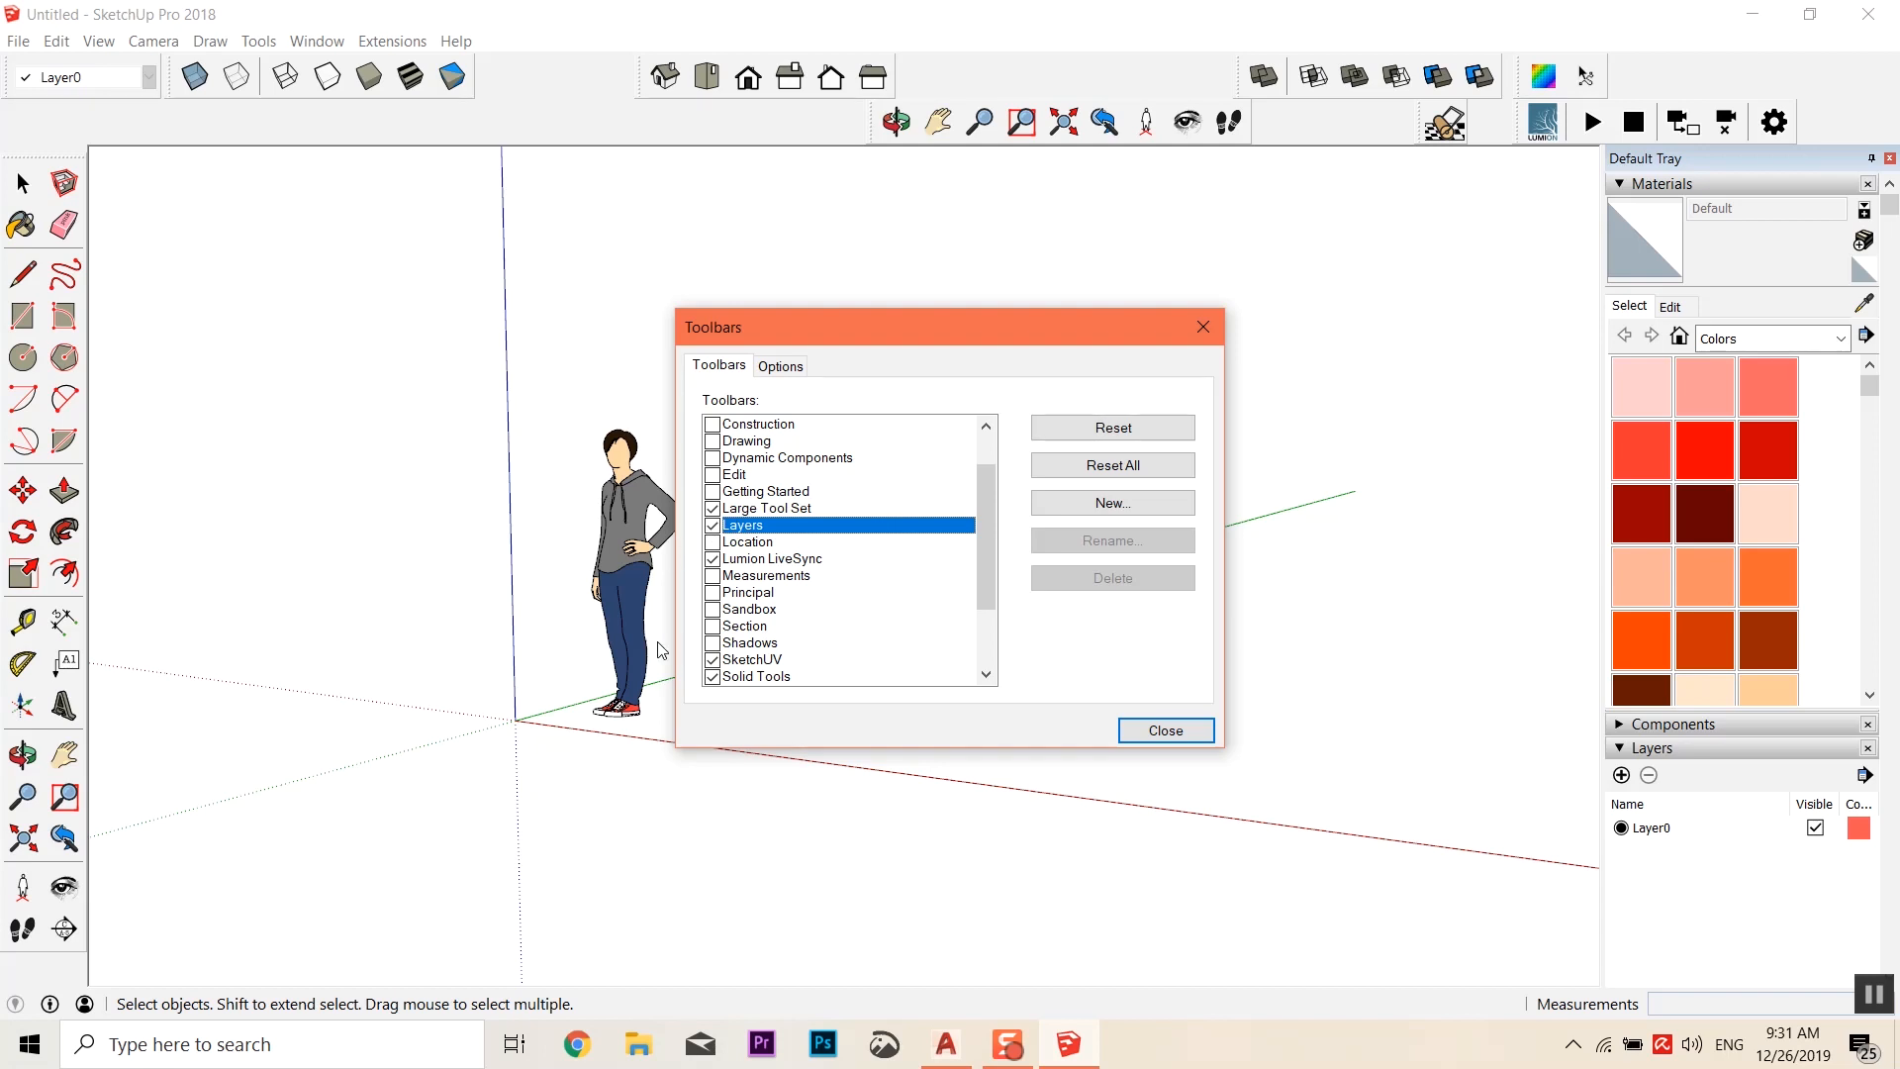
left_click(798, 560)
scroll(800, 565, "down", 2)
scroll(812, 569, "up", 1)
scroll(819, 584, "down", 1)
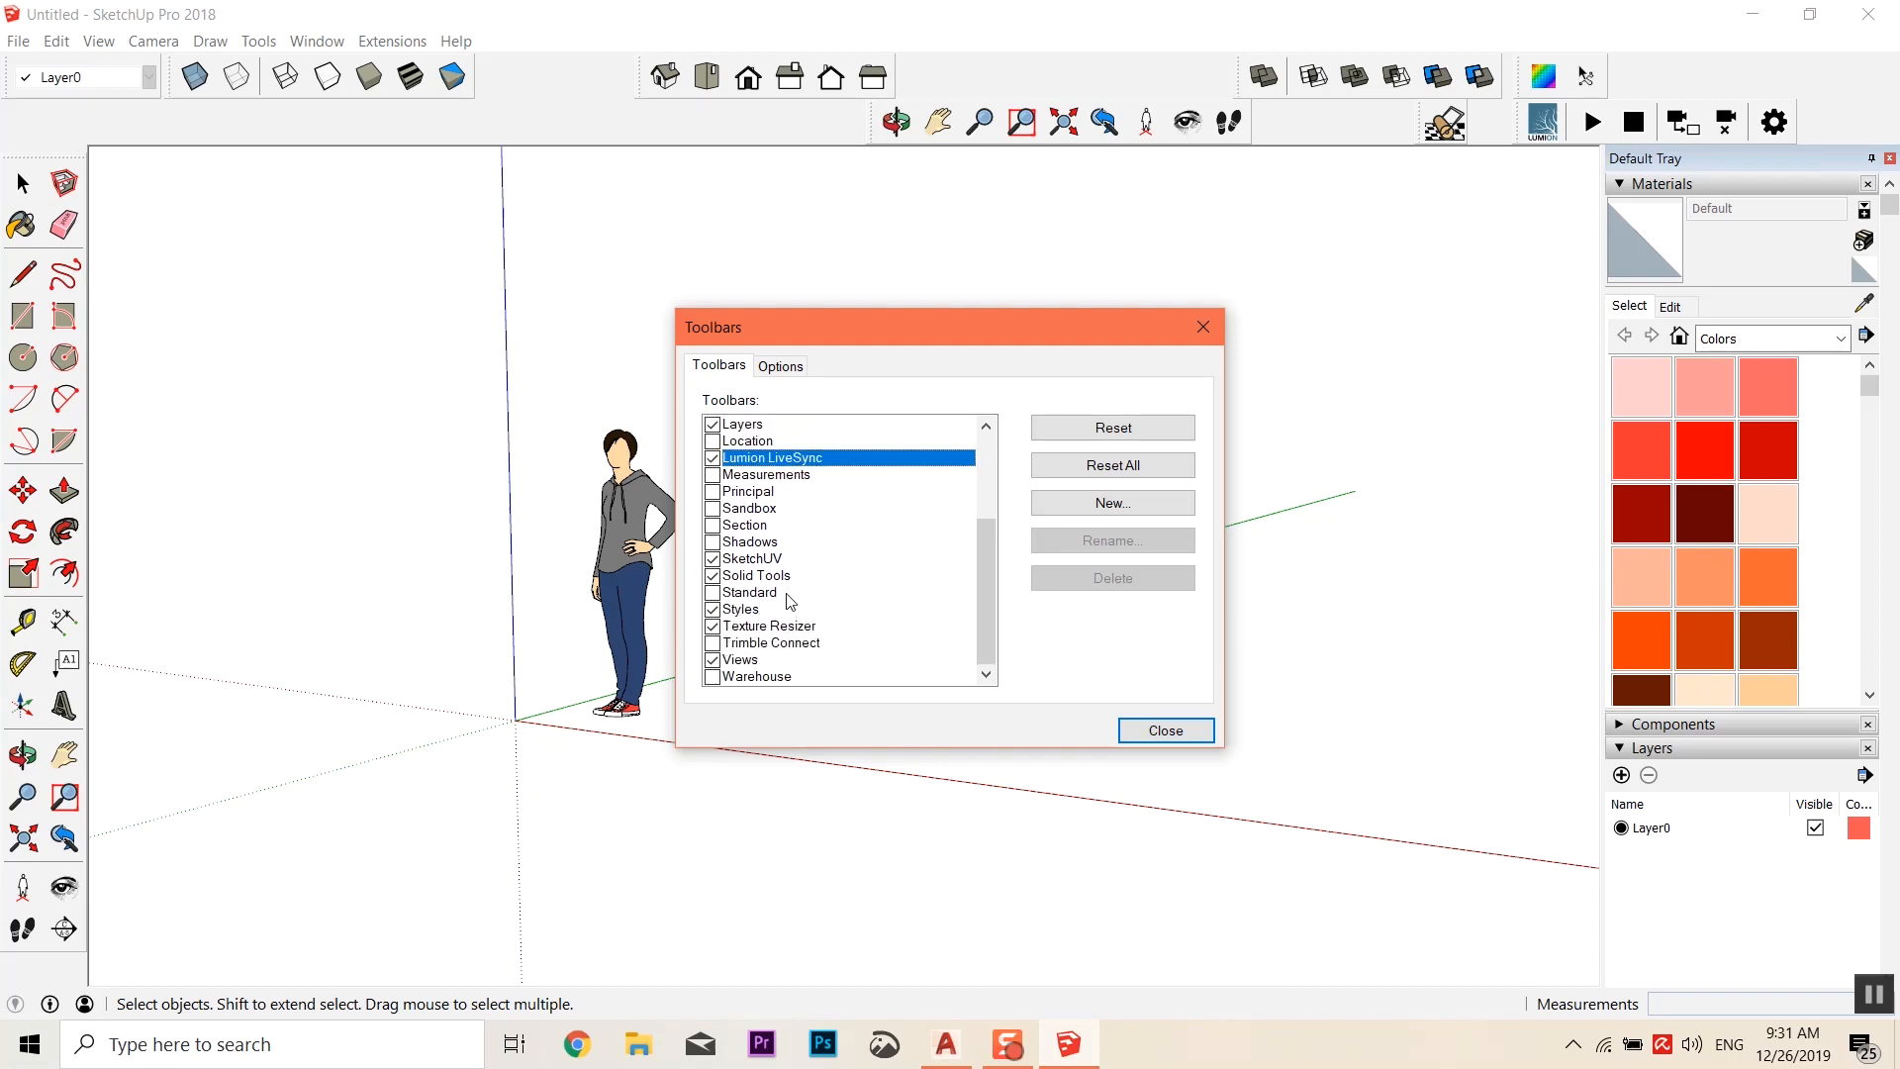
left_click(743, 660)
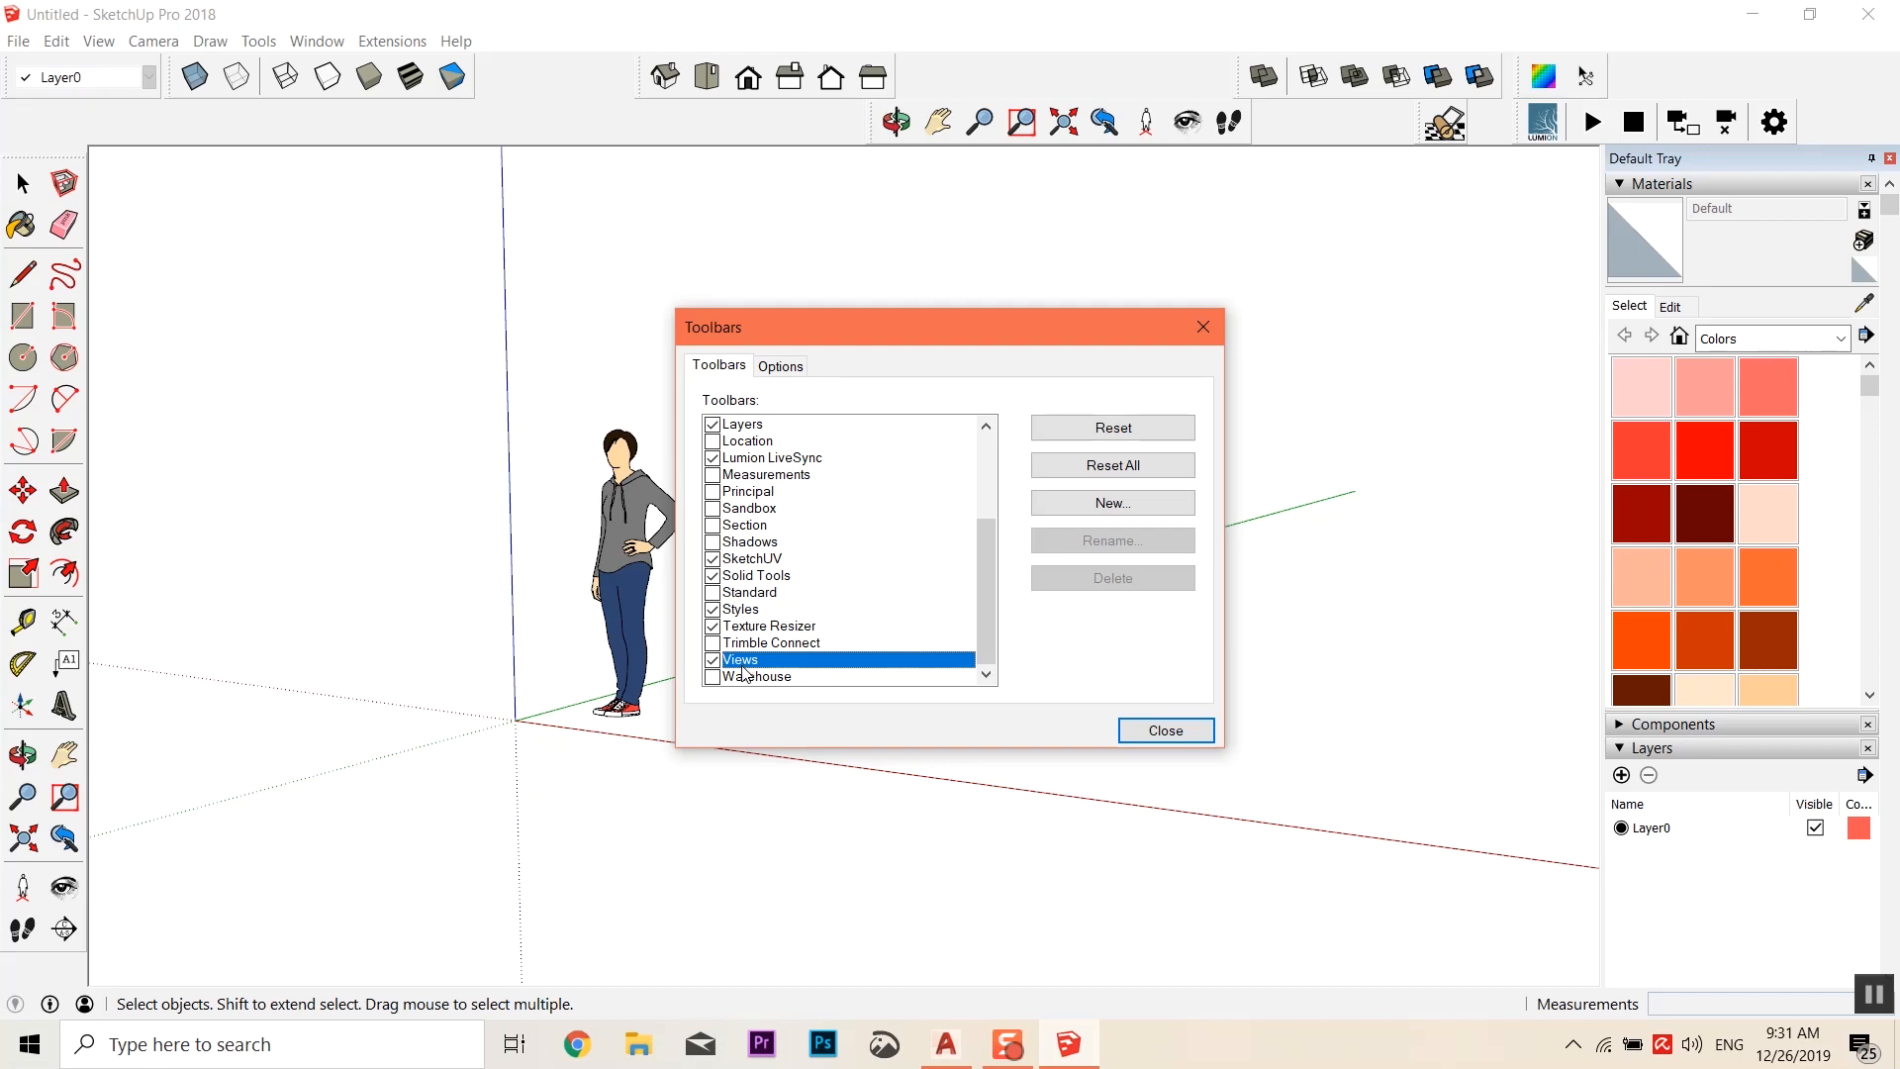
left_click(1182, 726)
Examine the empty model from the standard Iso, Top, Front, Right, Back and Left views
scroll(238, 465, "down", 1)
middle_click_drag(428, 609, 314, 654)
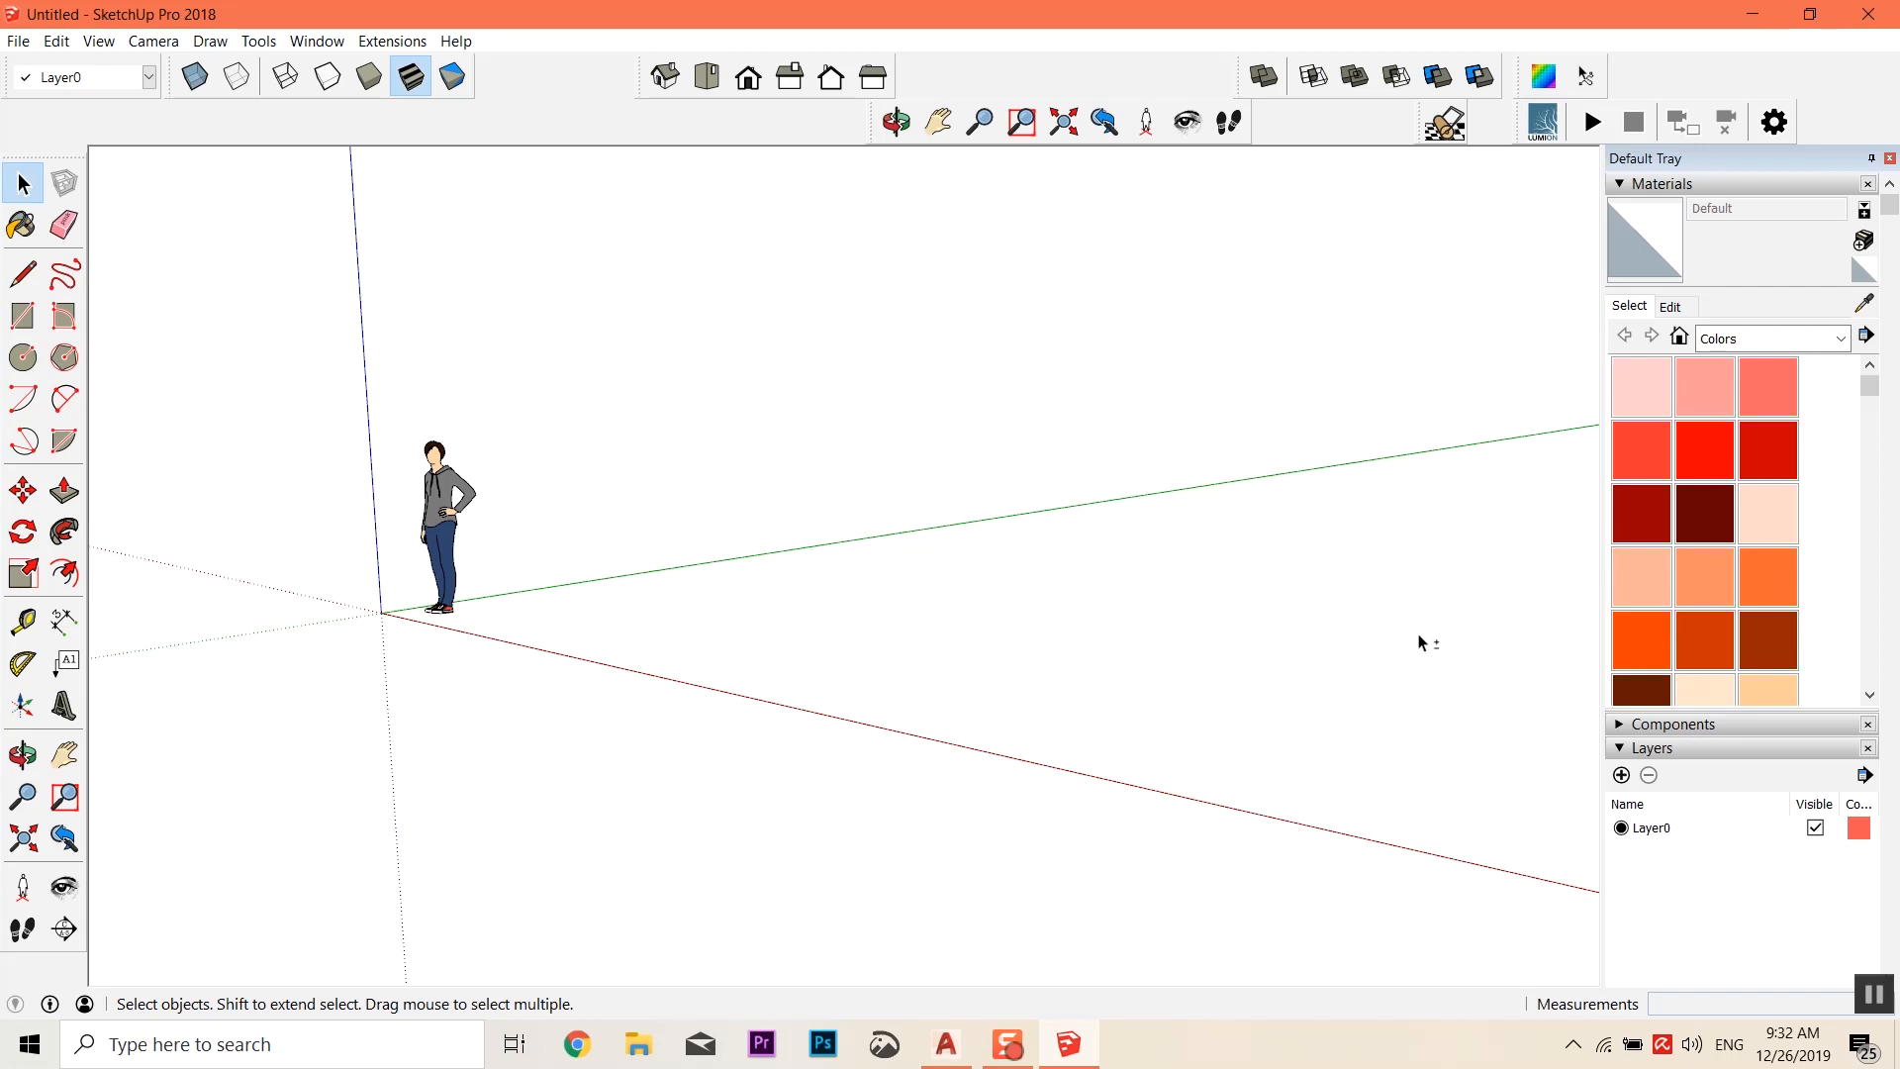
middle_click_drag(1425, 642, 1273, 629)
left_click(680, 88)
left_click(707, 79)
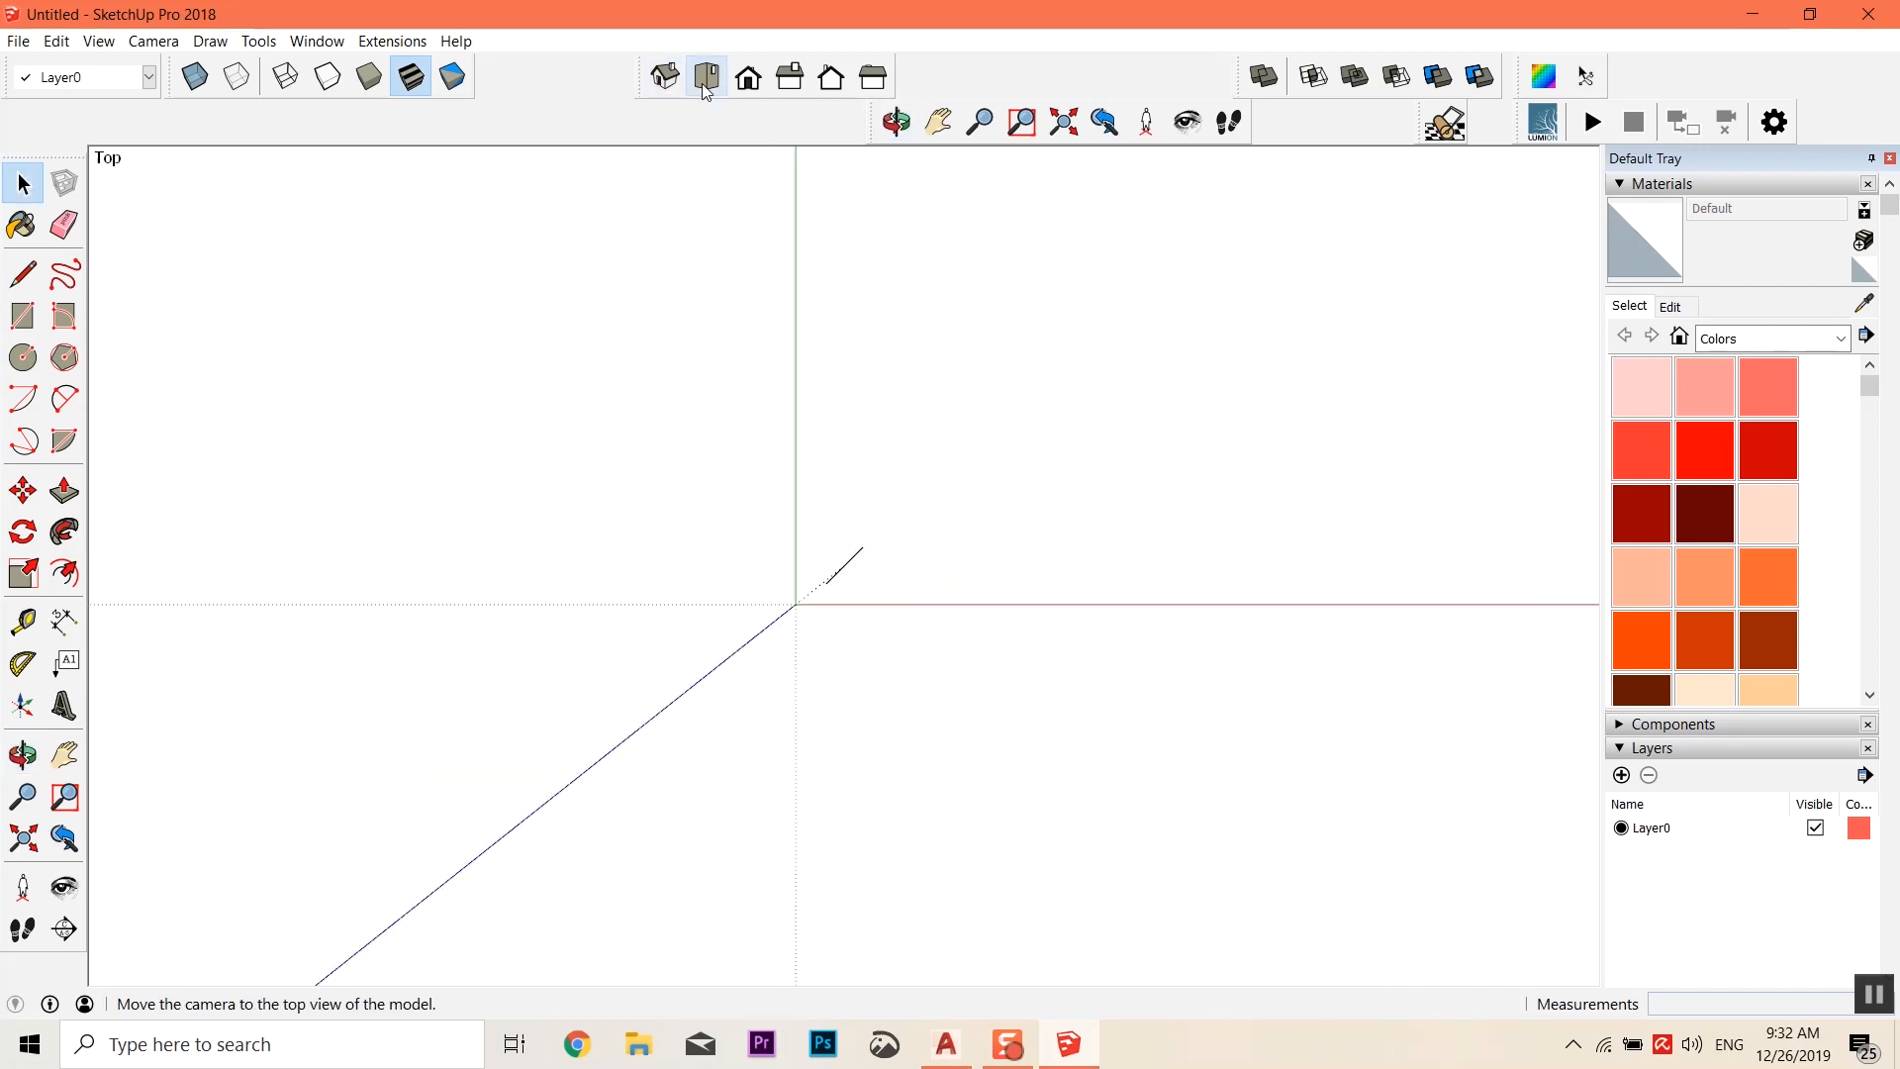
left_click(748, 79)
left_click(815, 87)
left_click(790, 83)
left_click(873, 84)
left_click(681, 89)
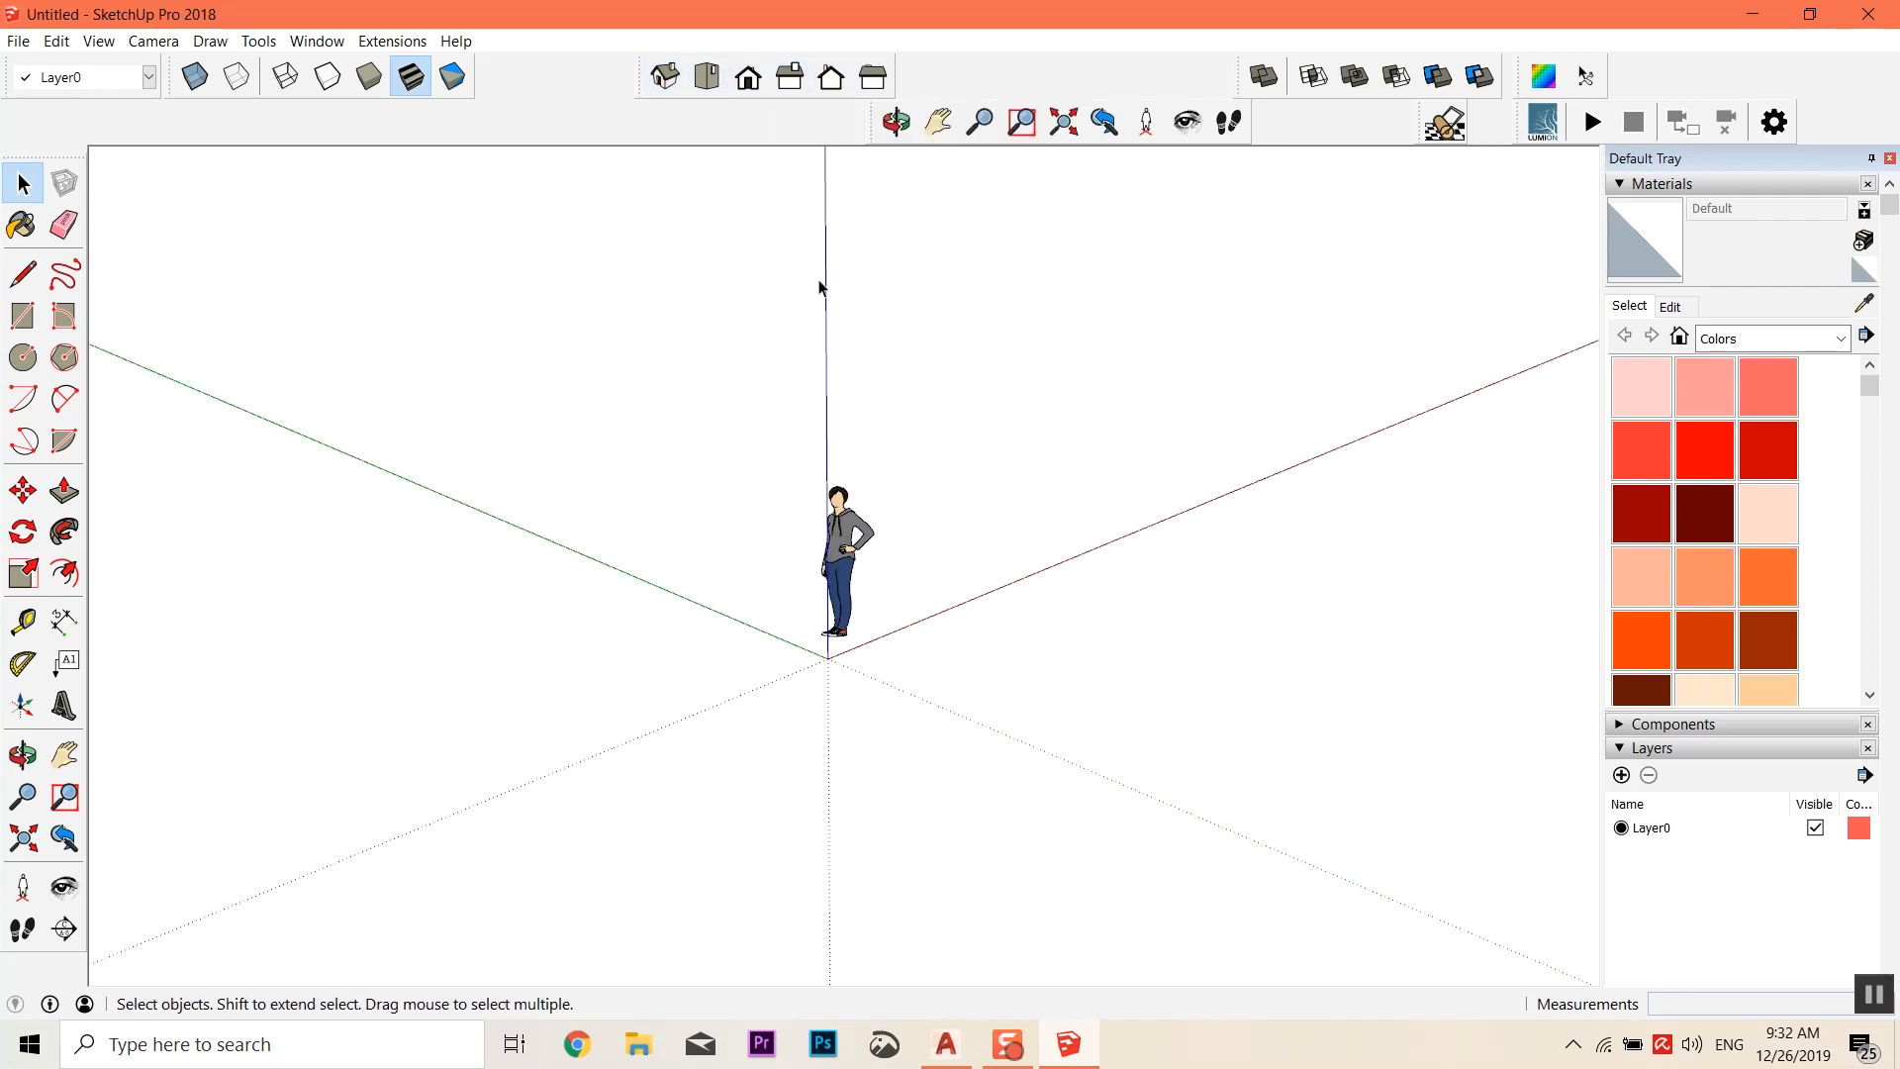
left_click(709, 93)
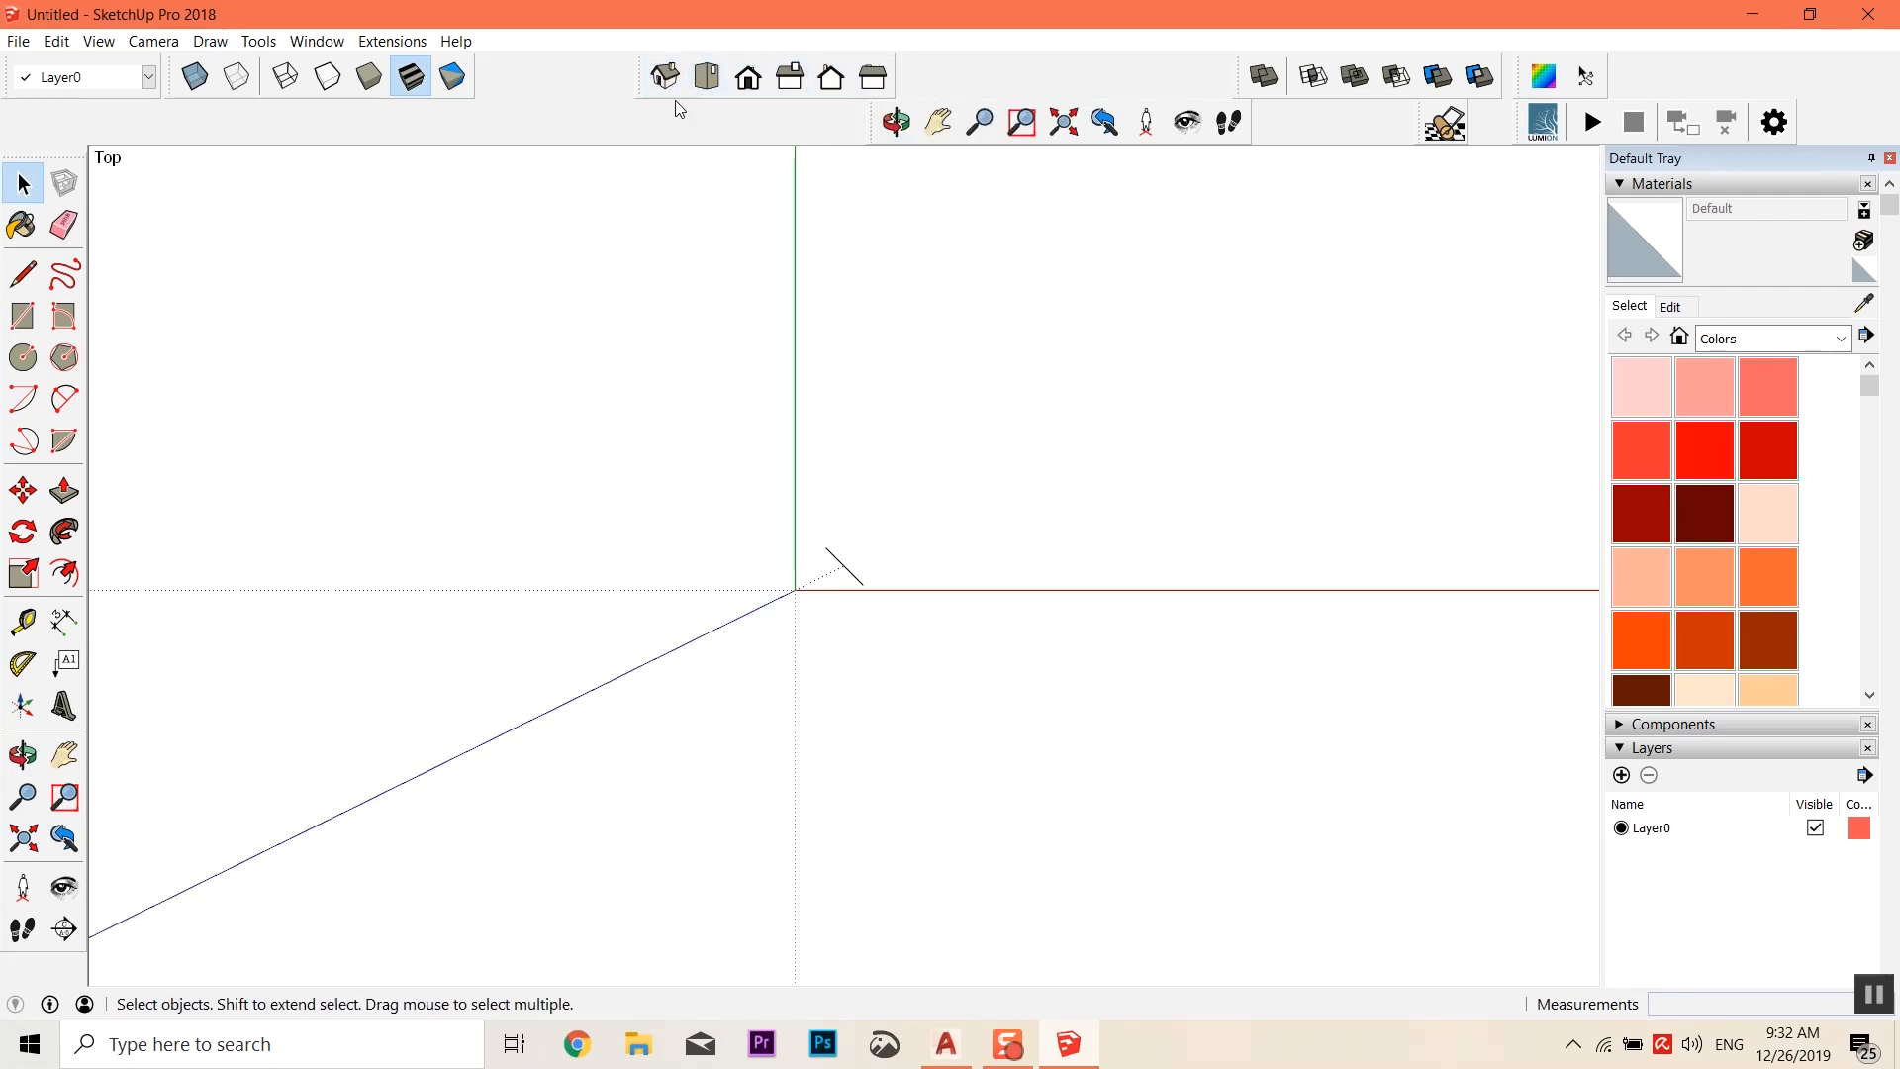
left_click(672, 79)
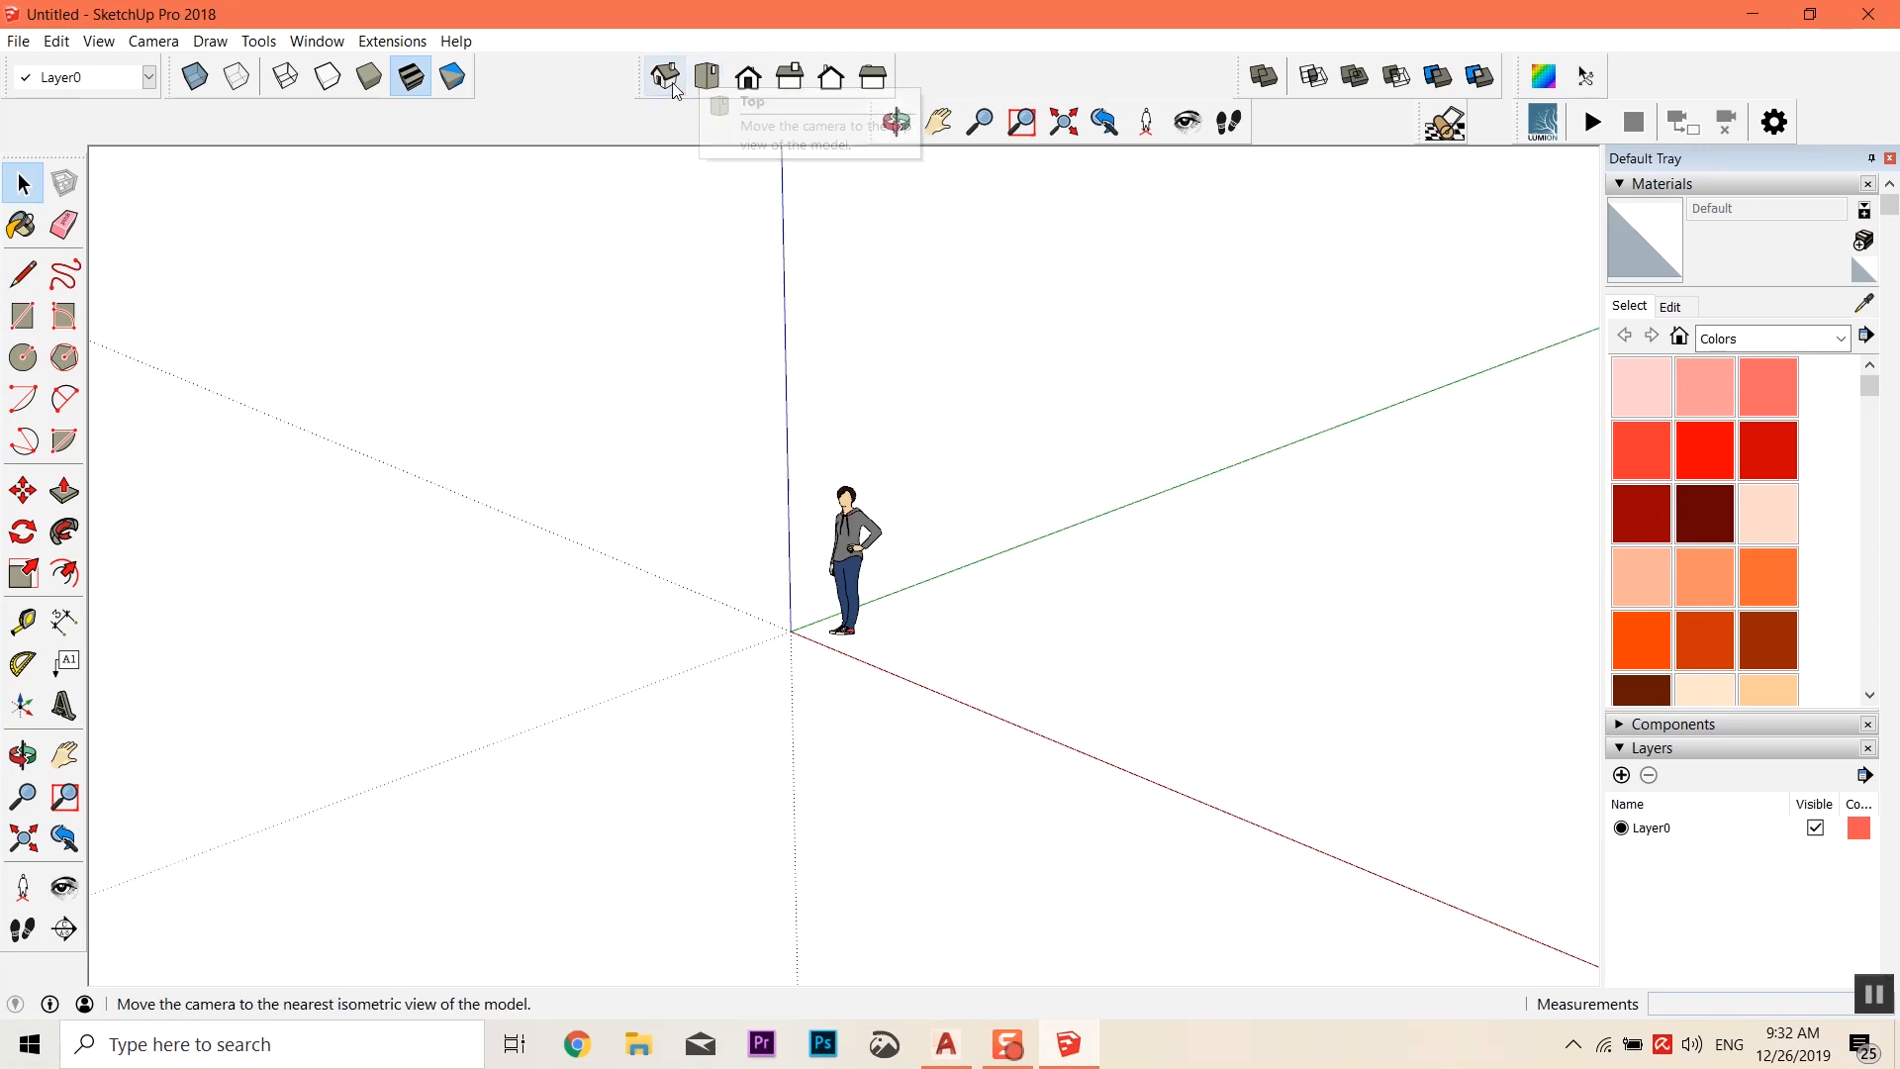
left_click(706, 77)
left_click(750, 81)
left_click(789, 79)
left_click(832, 79)
left_click(869, 87)
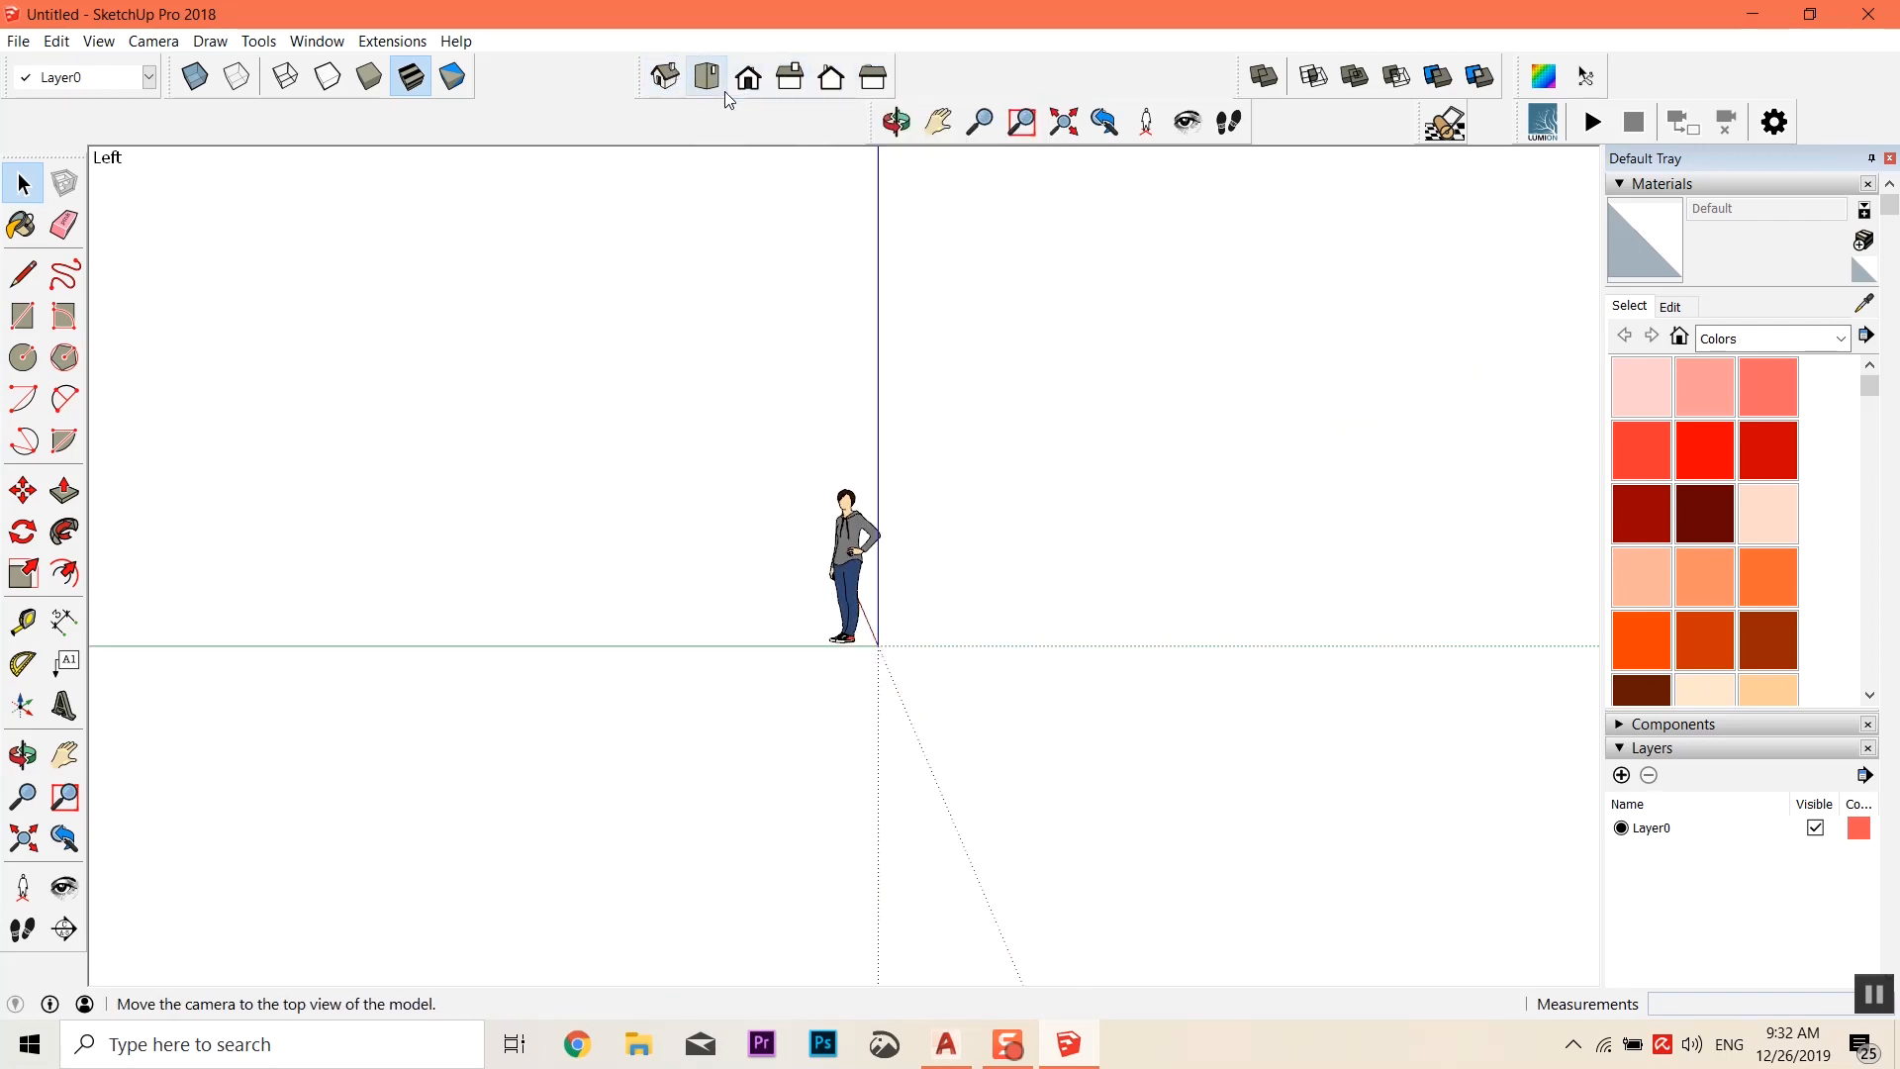
left_click(658, 81)
Move the Views toolbar closer to the Styles toolbar
left_click_drag(642, 81, 502, 83)
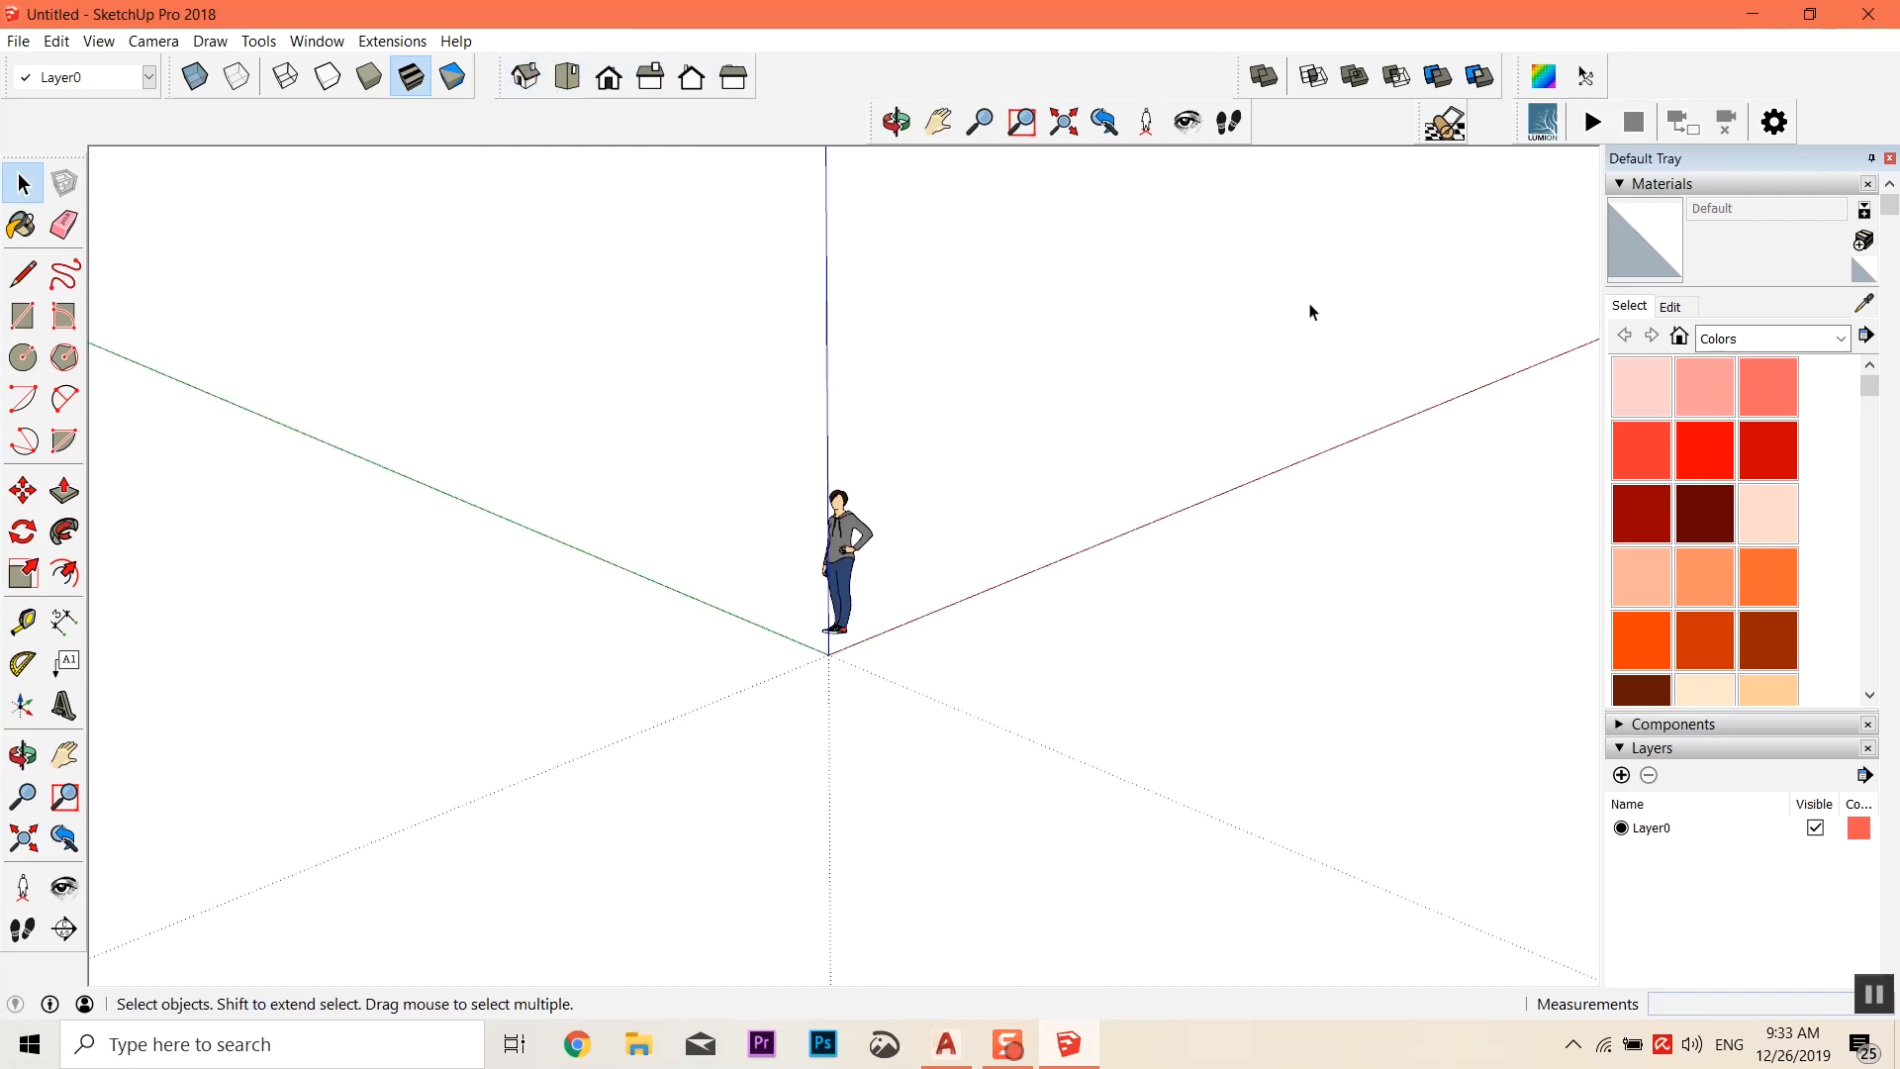
scroll(1774, 483, "down", 3)
middle_click_drag(1551, 302, 1116, 208)
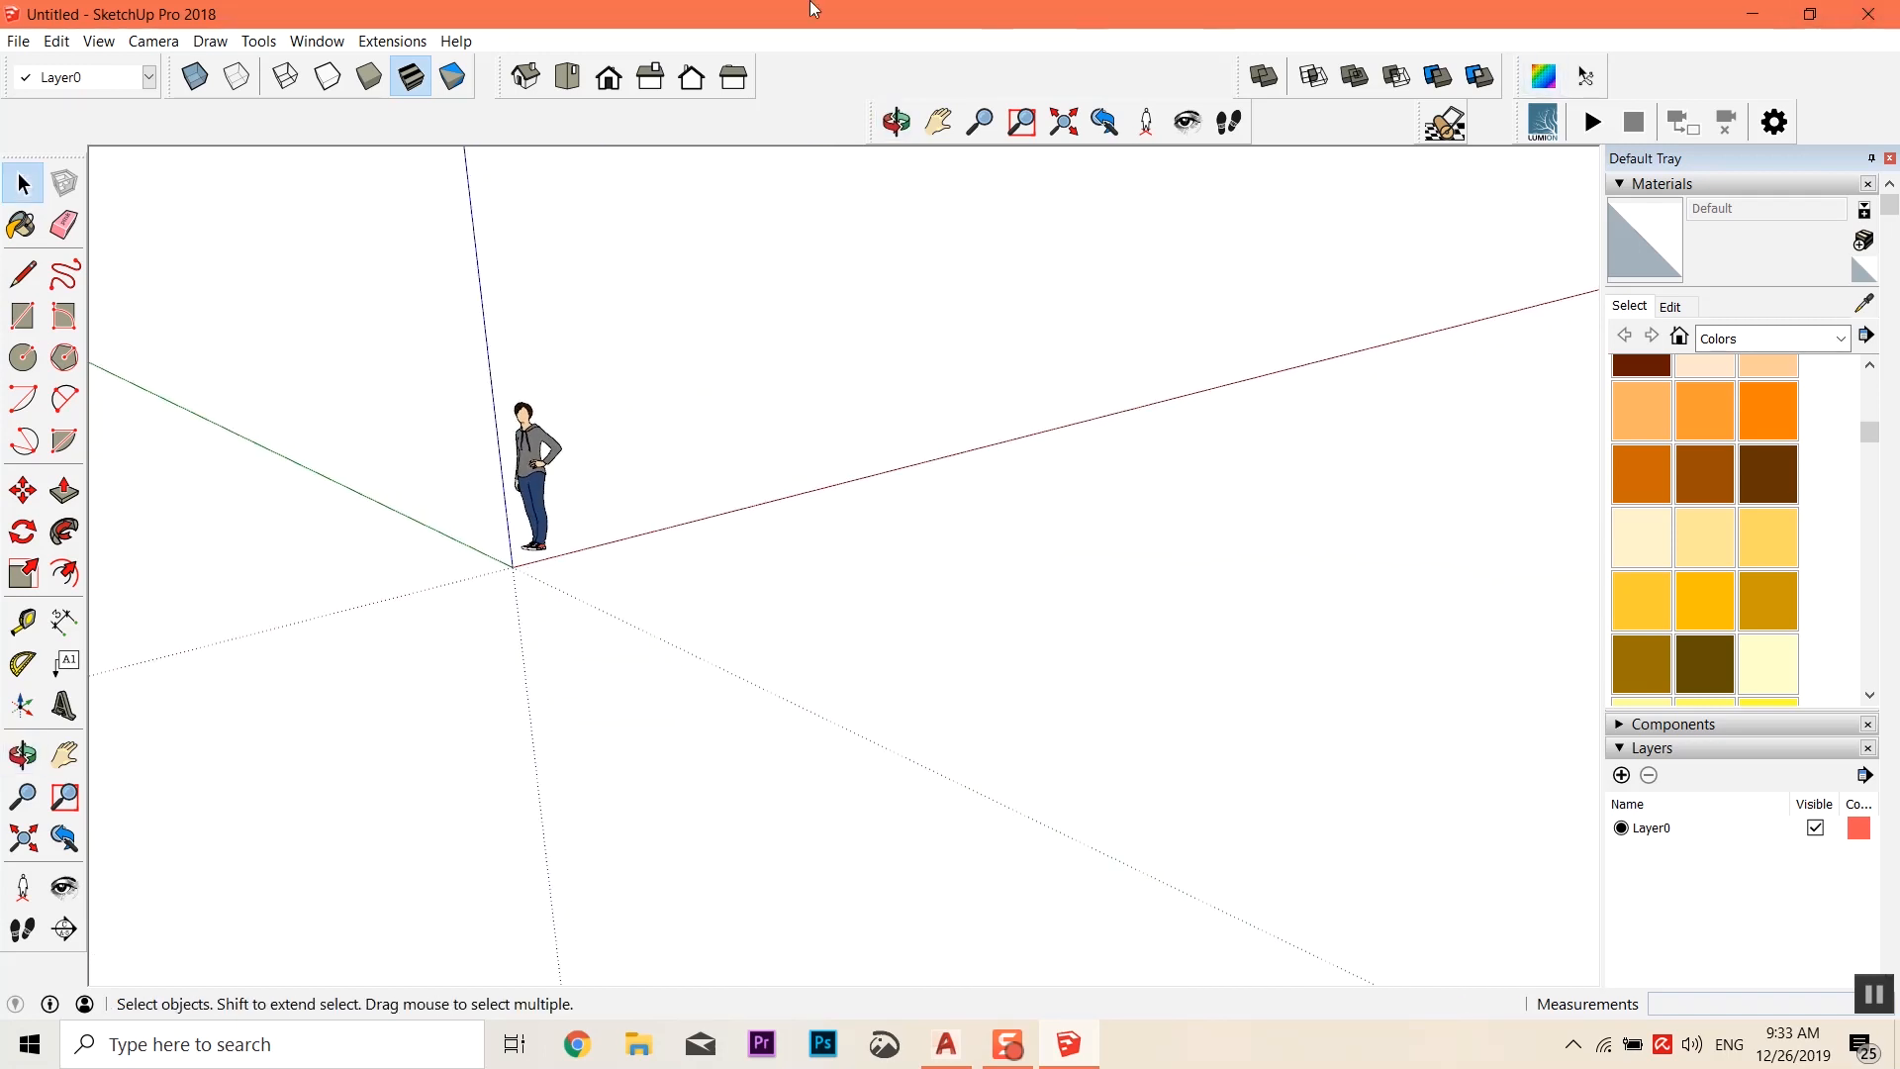
Import the AutoCAD drawing Plan20014 from the Desktop and close the import results
left_click(18, 41)
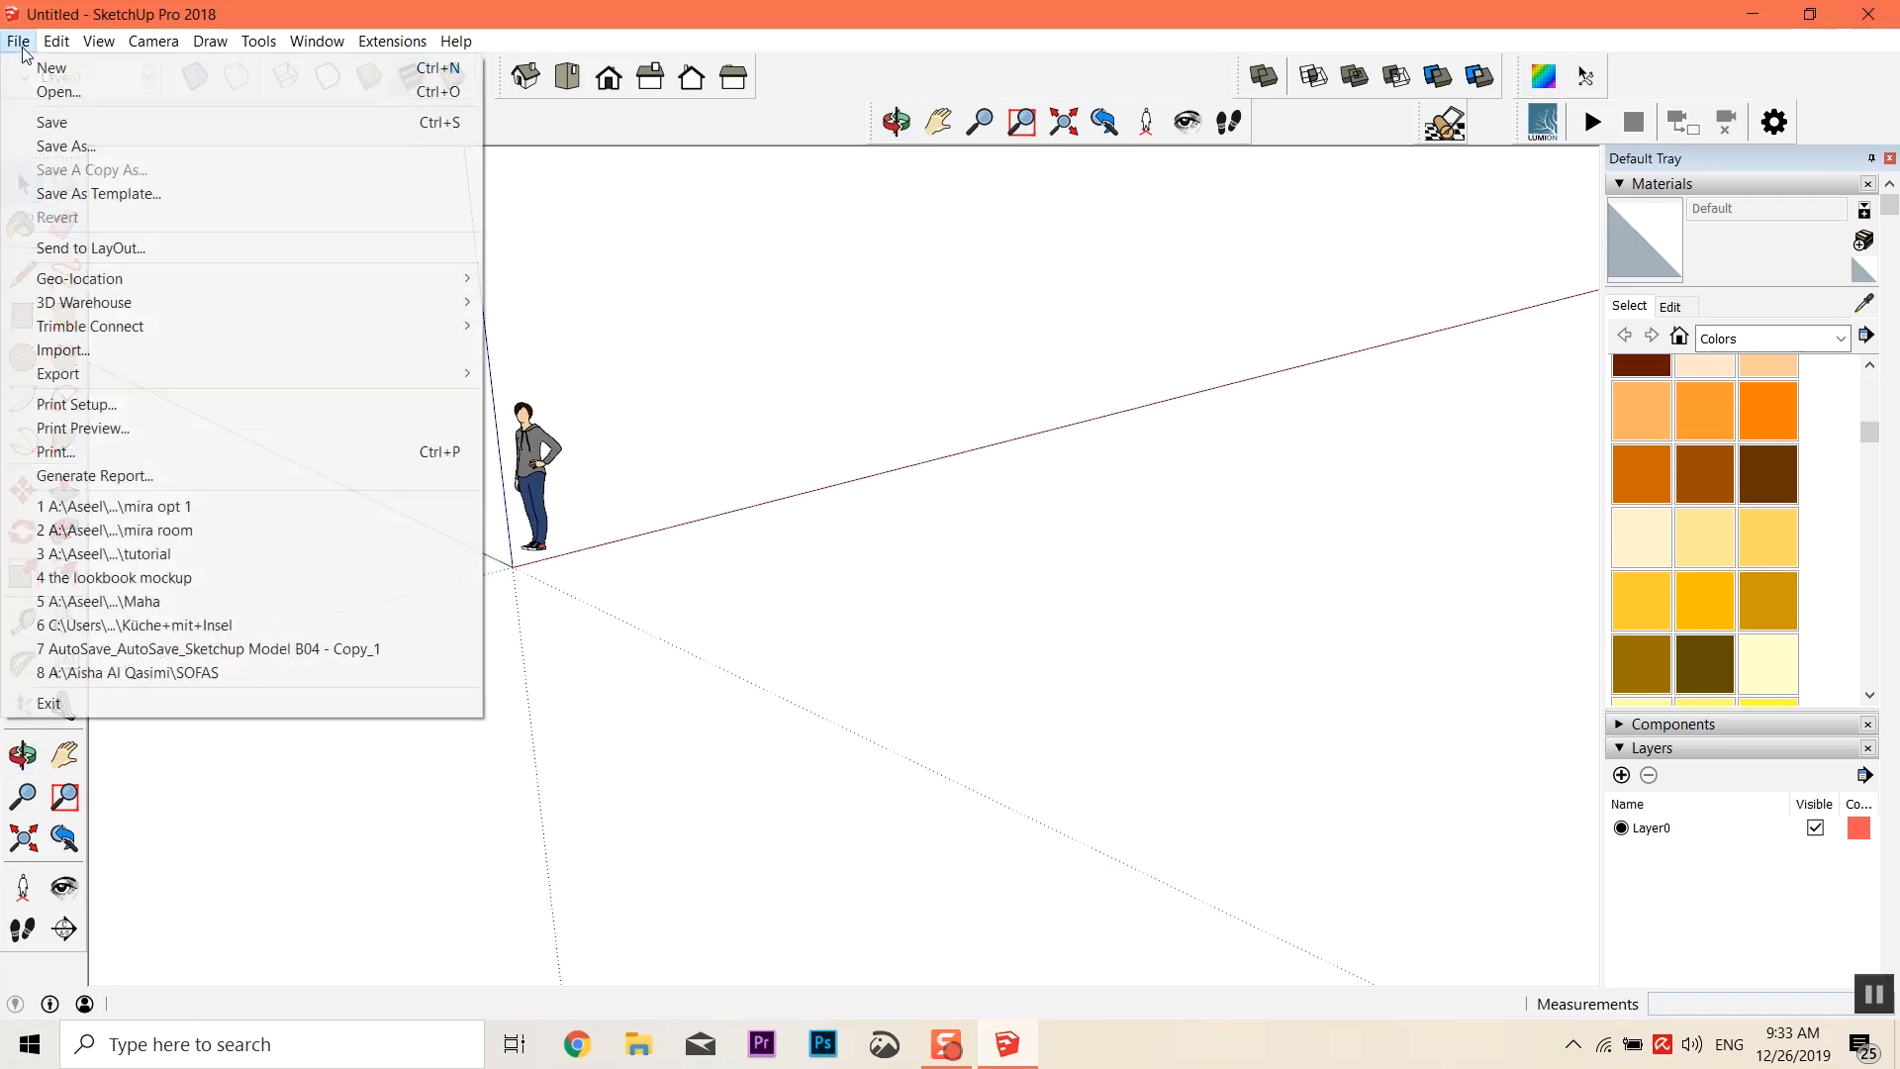
left_click(74, 349)
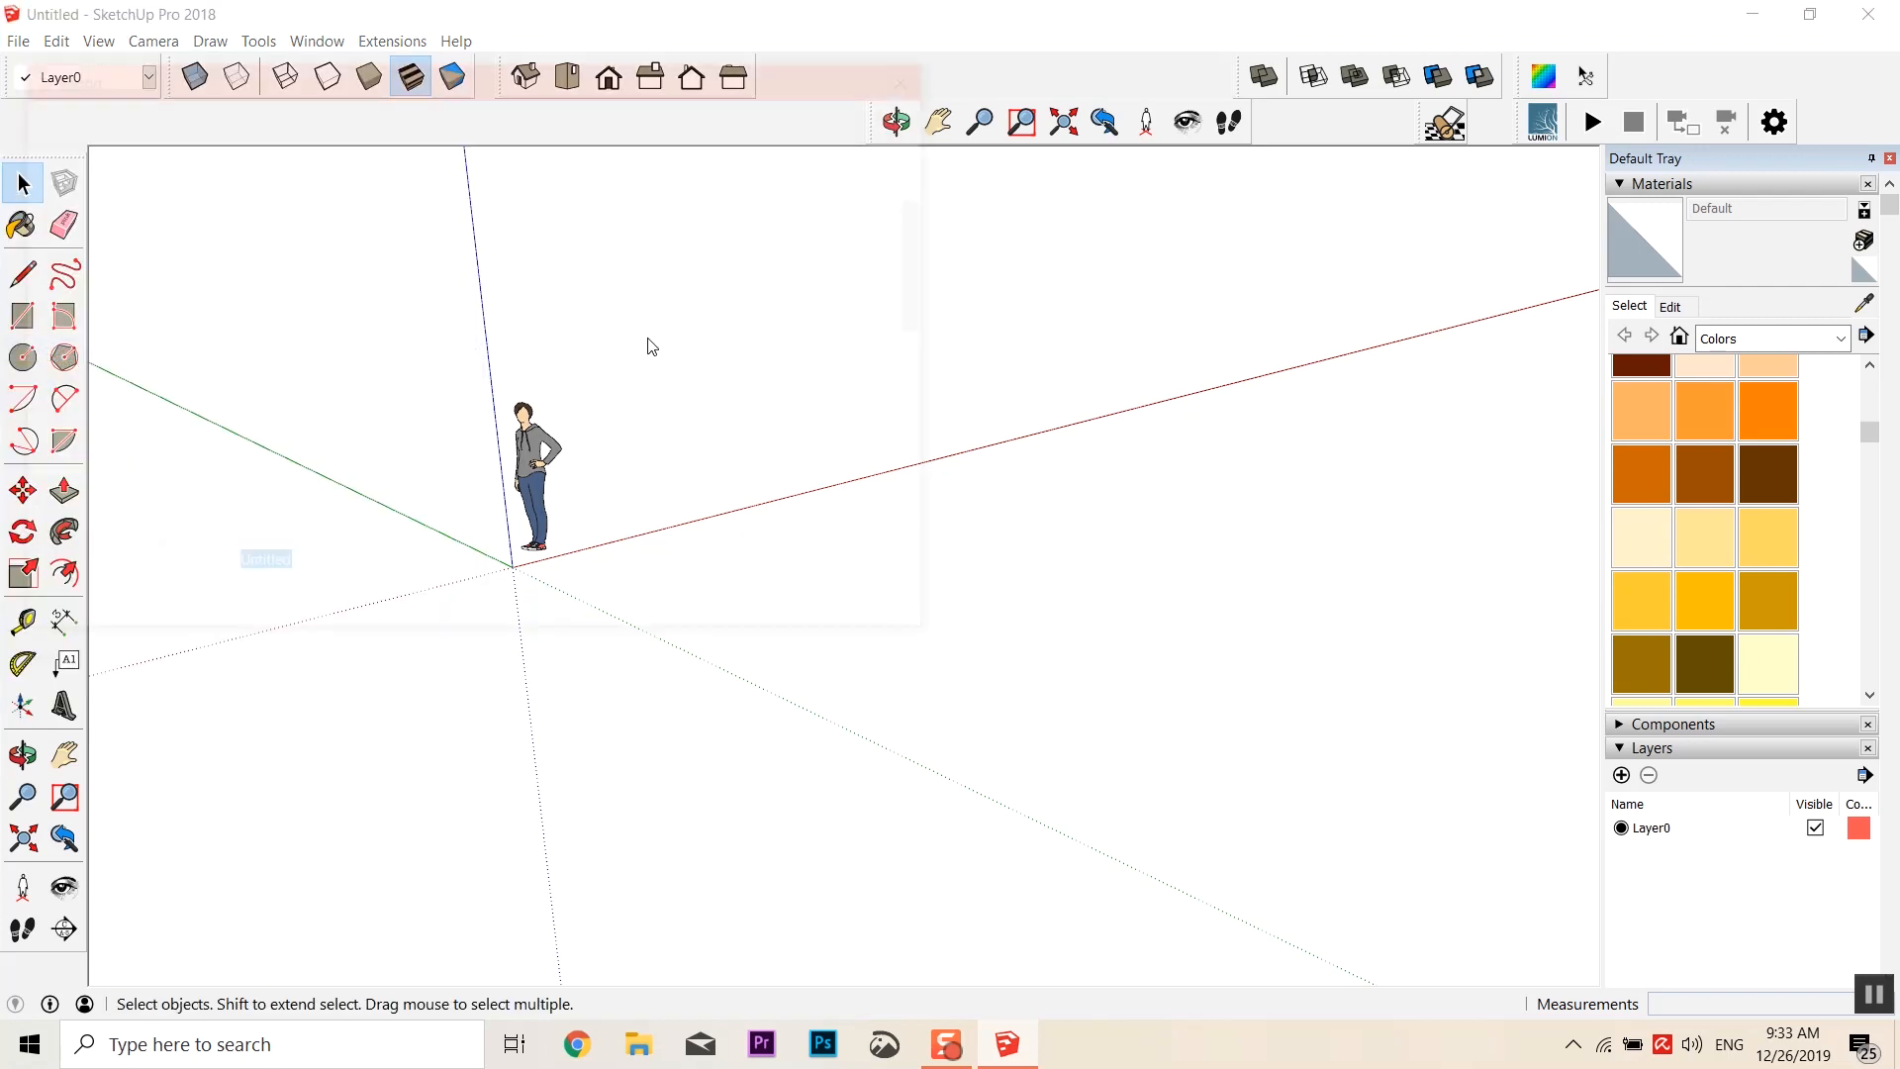
scroll(634, 416, "down", 5)
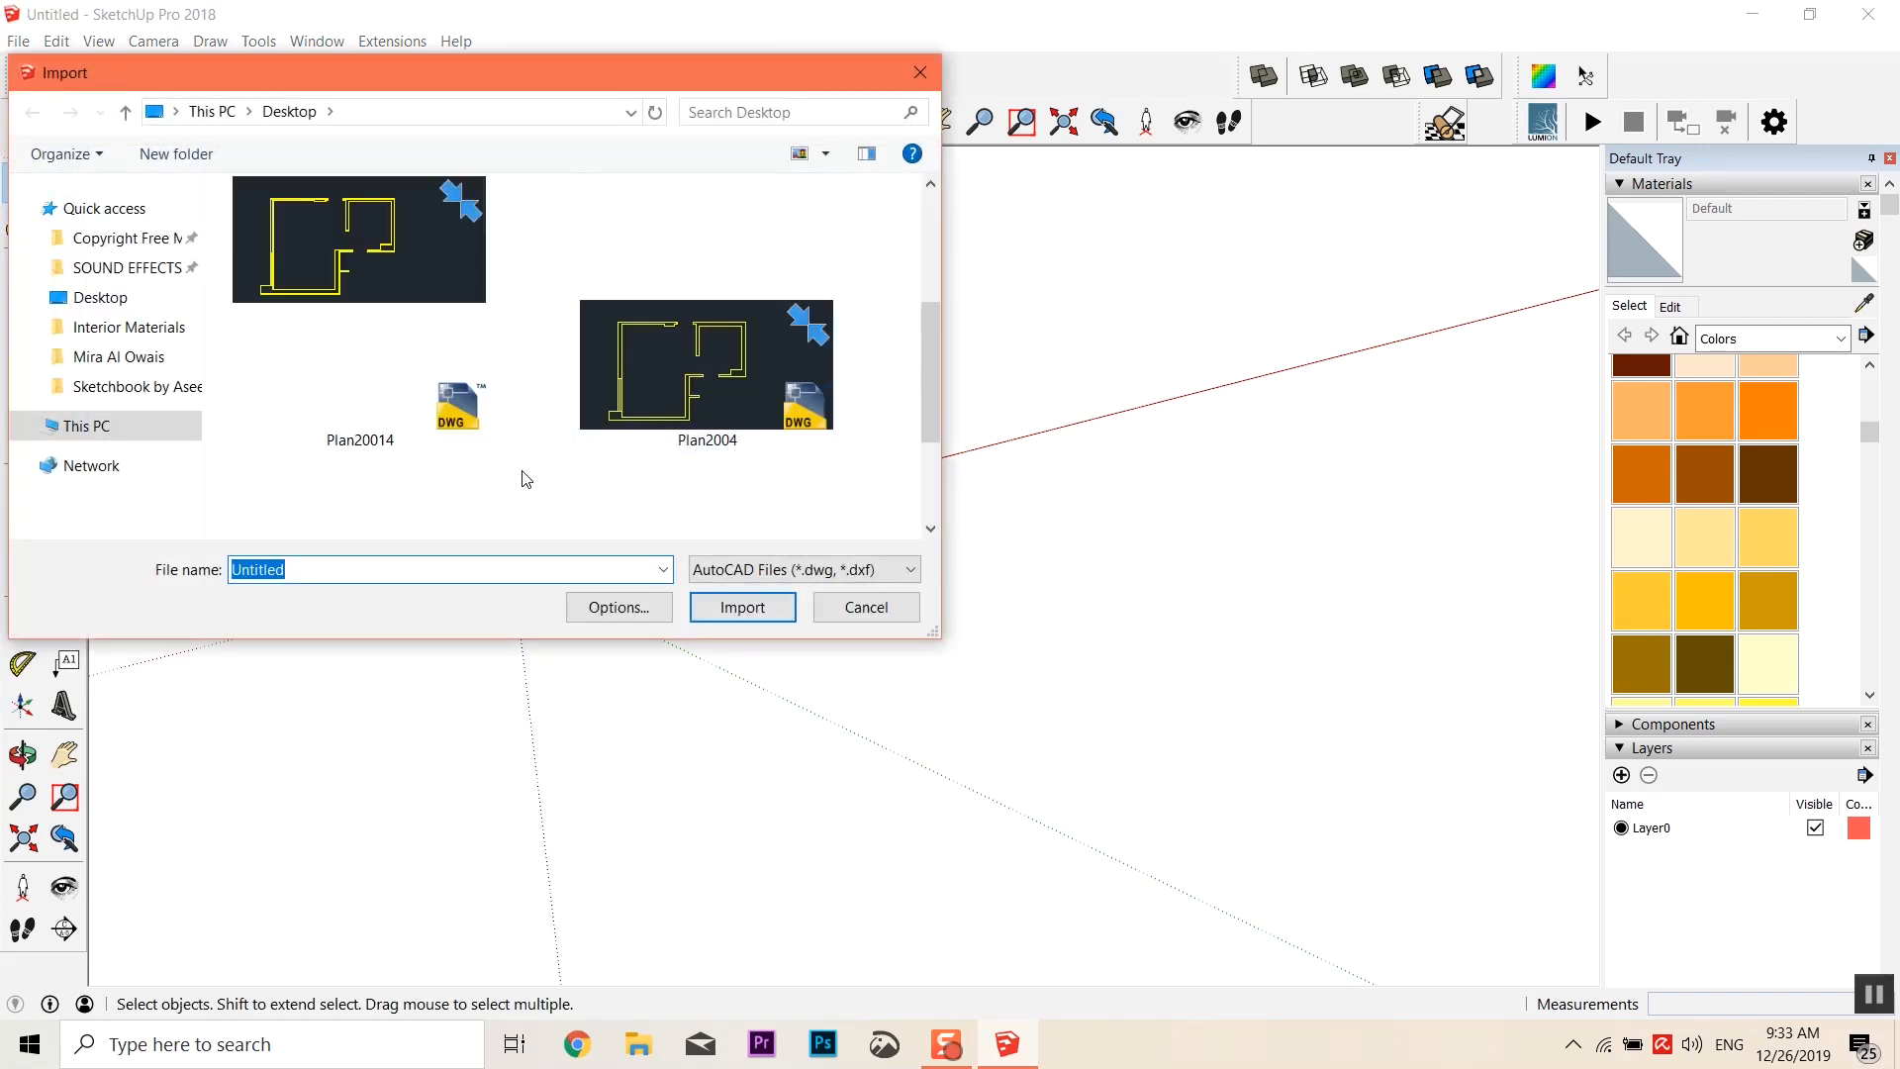
left_click(416, 391)
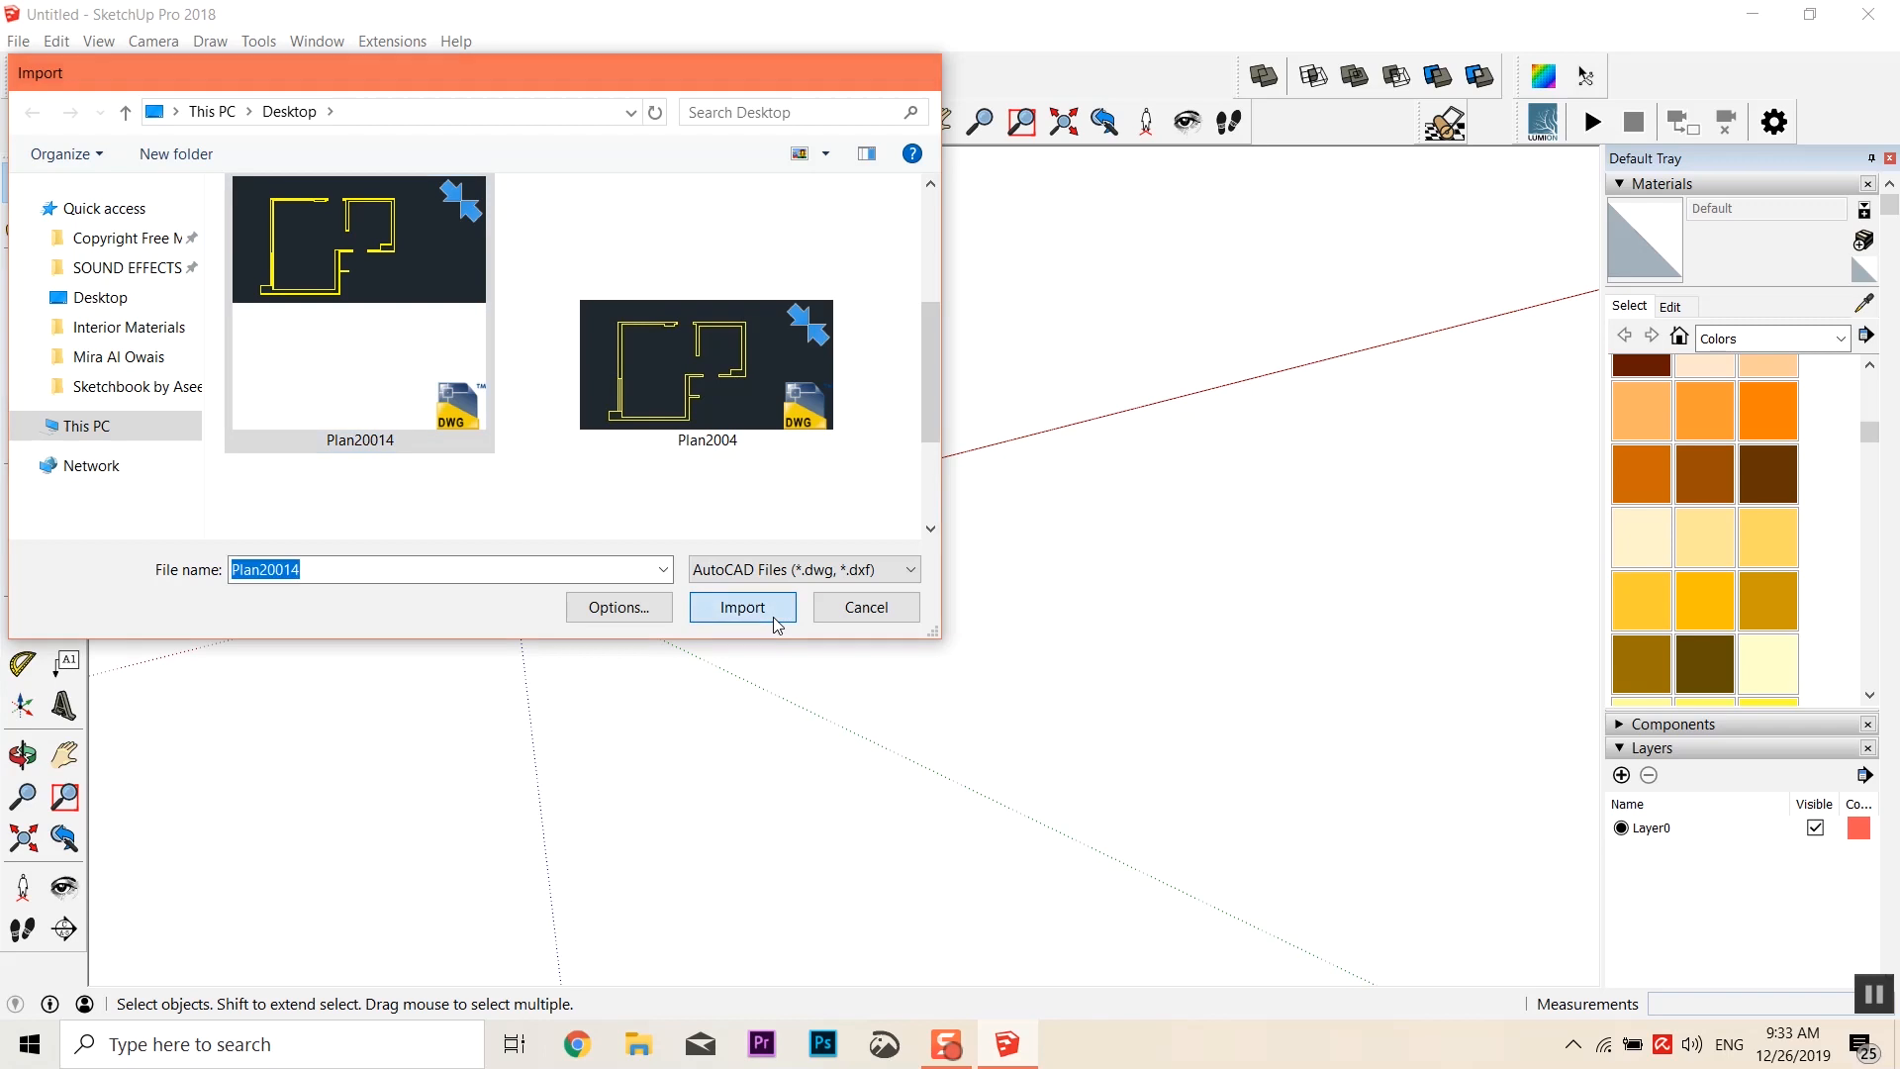
left_click(768, 611)
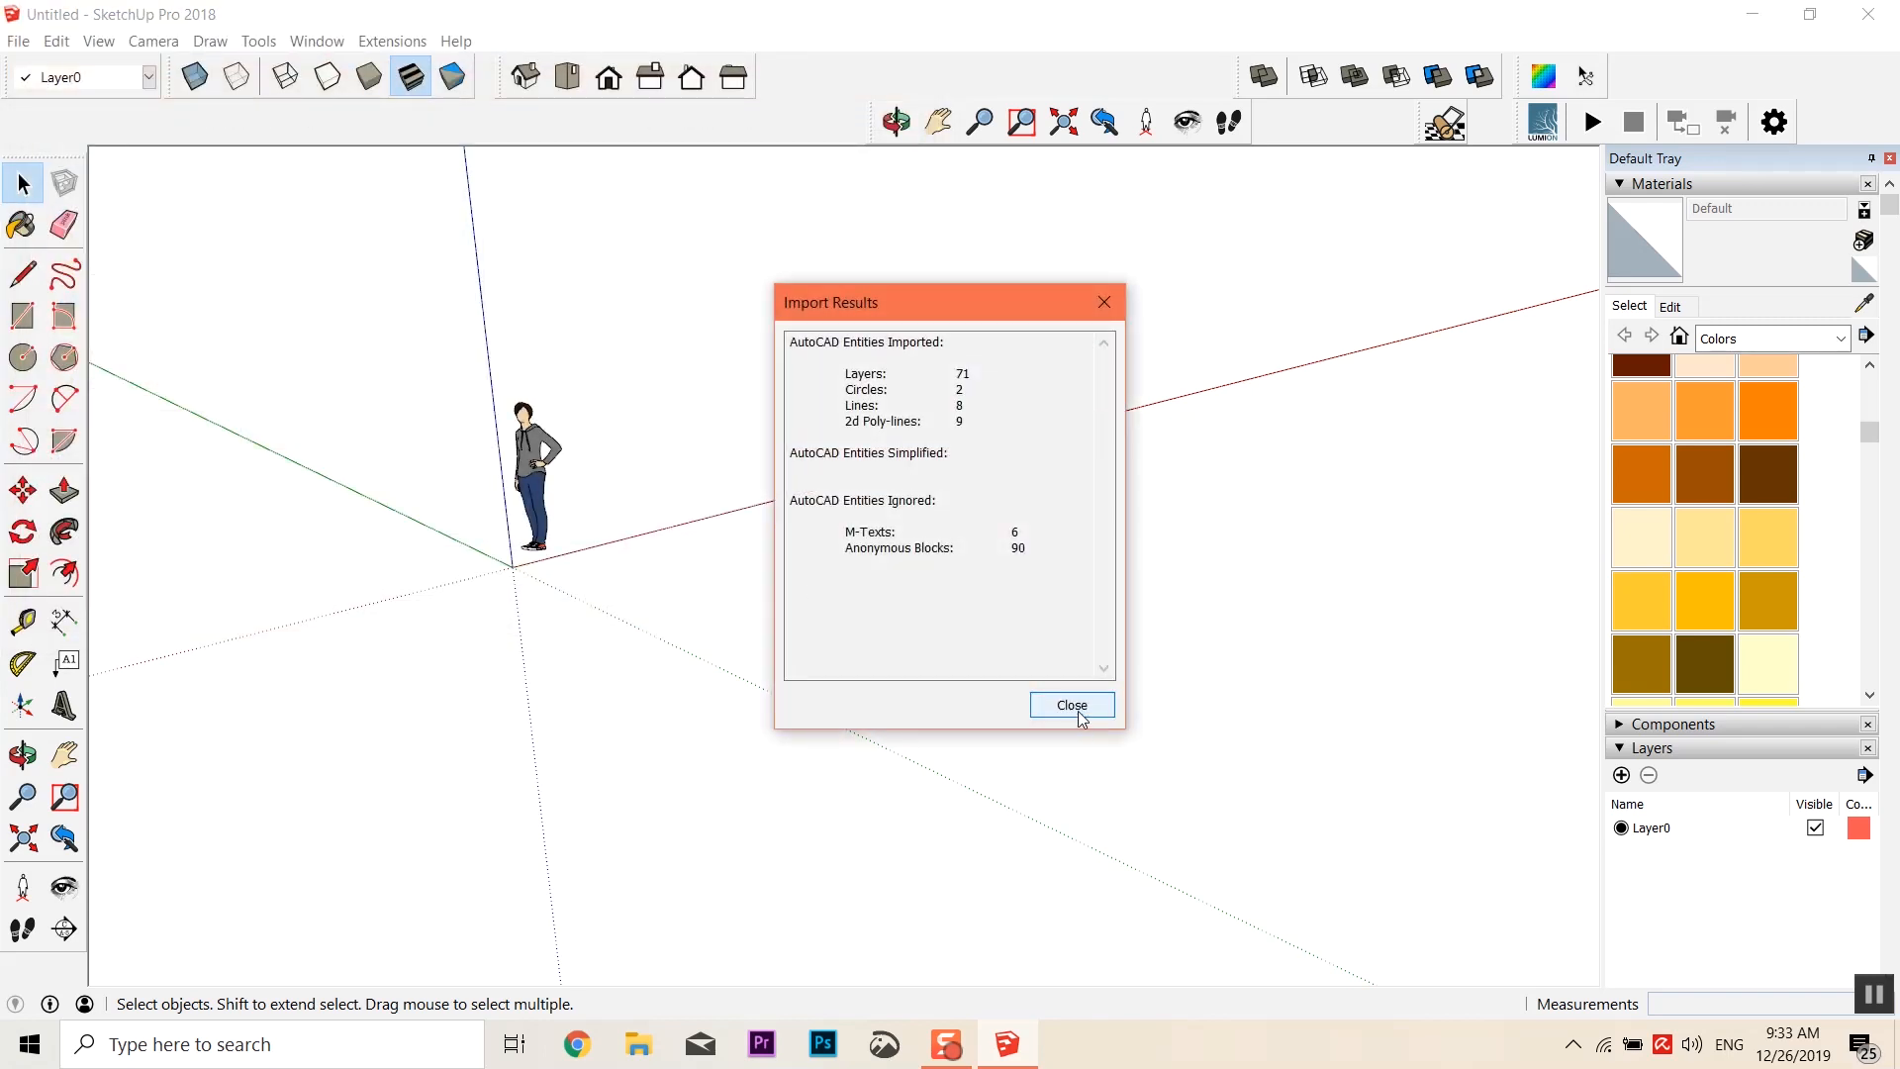
left_click_drag(957, 405, 952, 449)
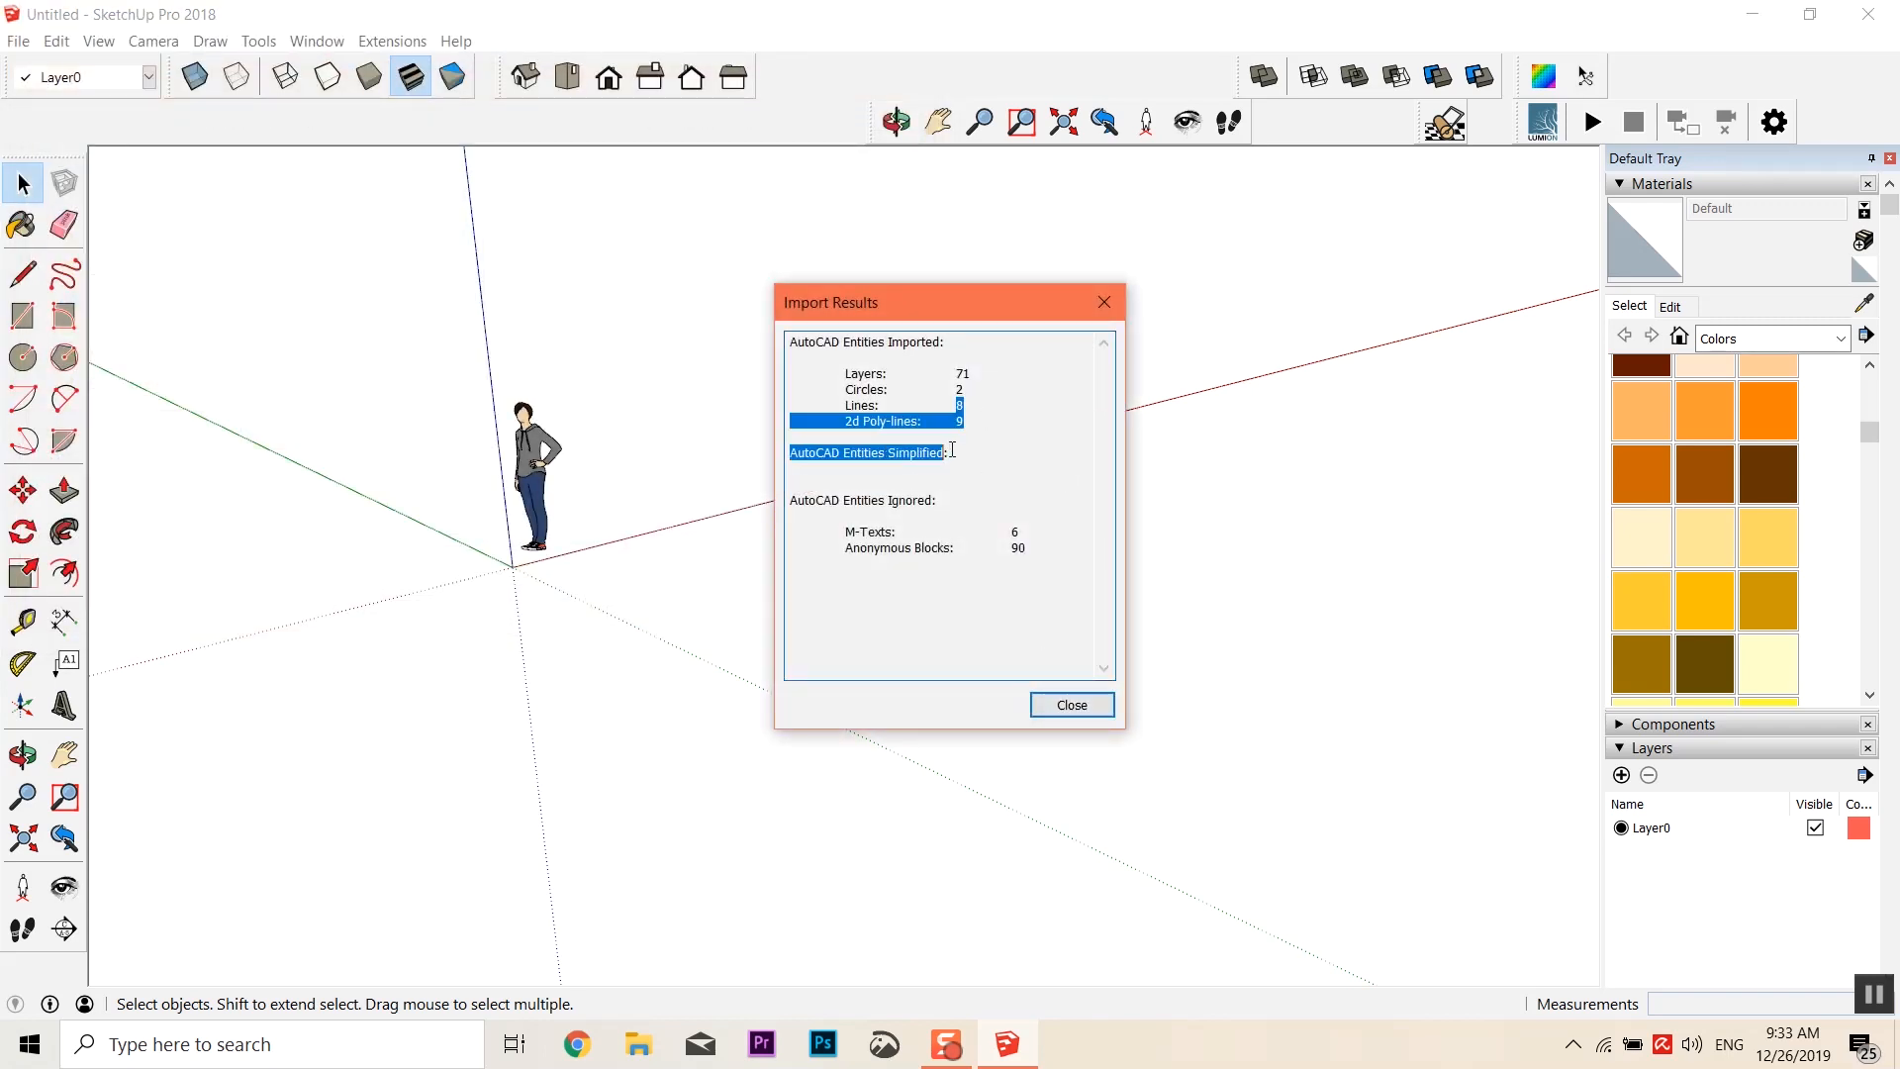
left_click(1049, 698)
Select the entire imported drawing and move it so the floor plan lies near the origin
middle_click_drag(950, 436, 1122, 492)
key("ctrl+a")
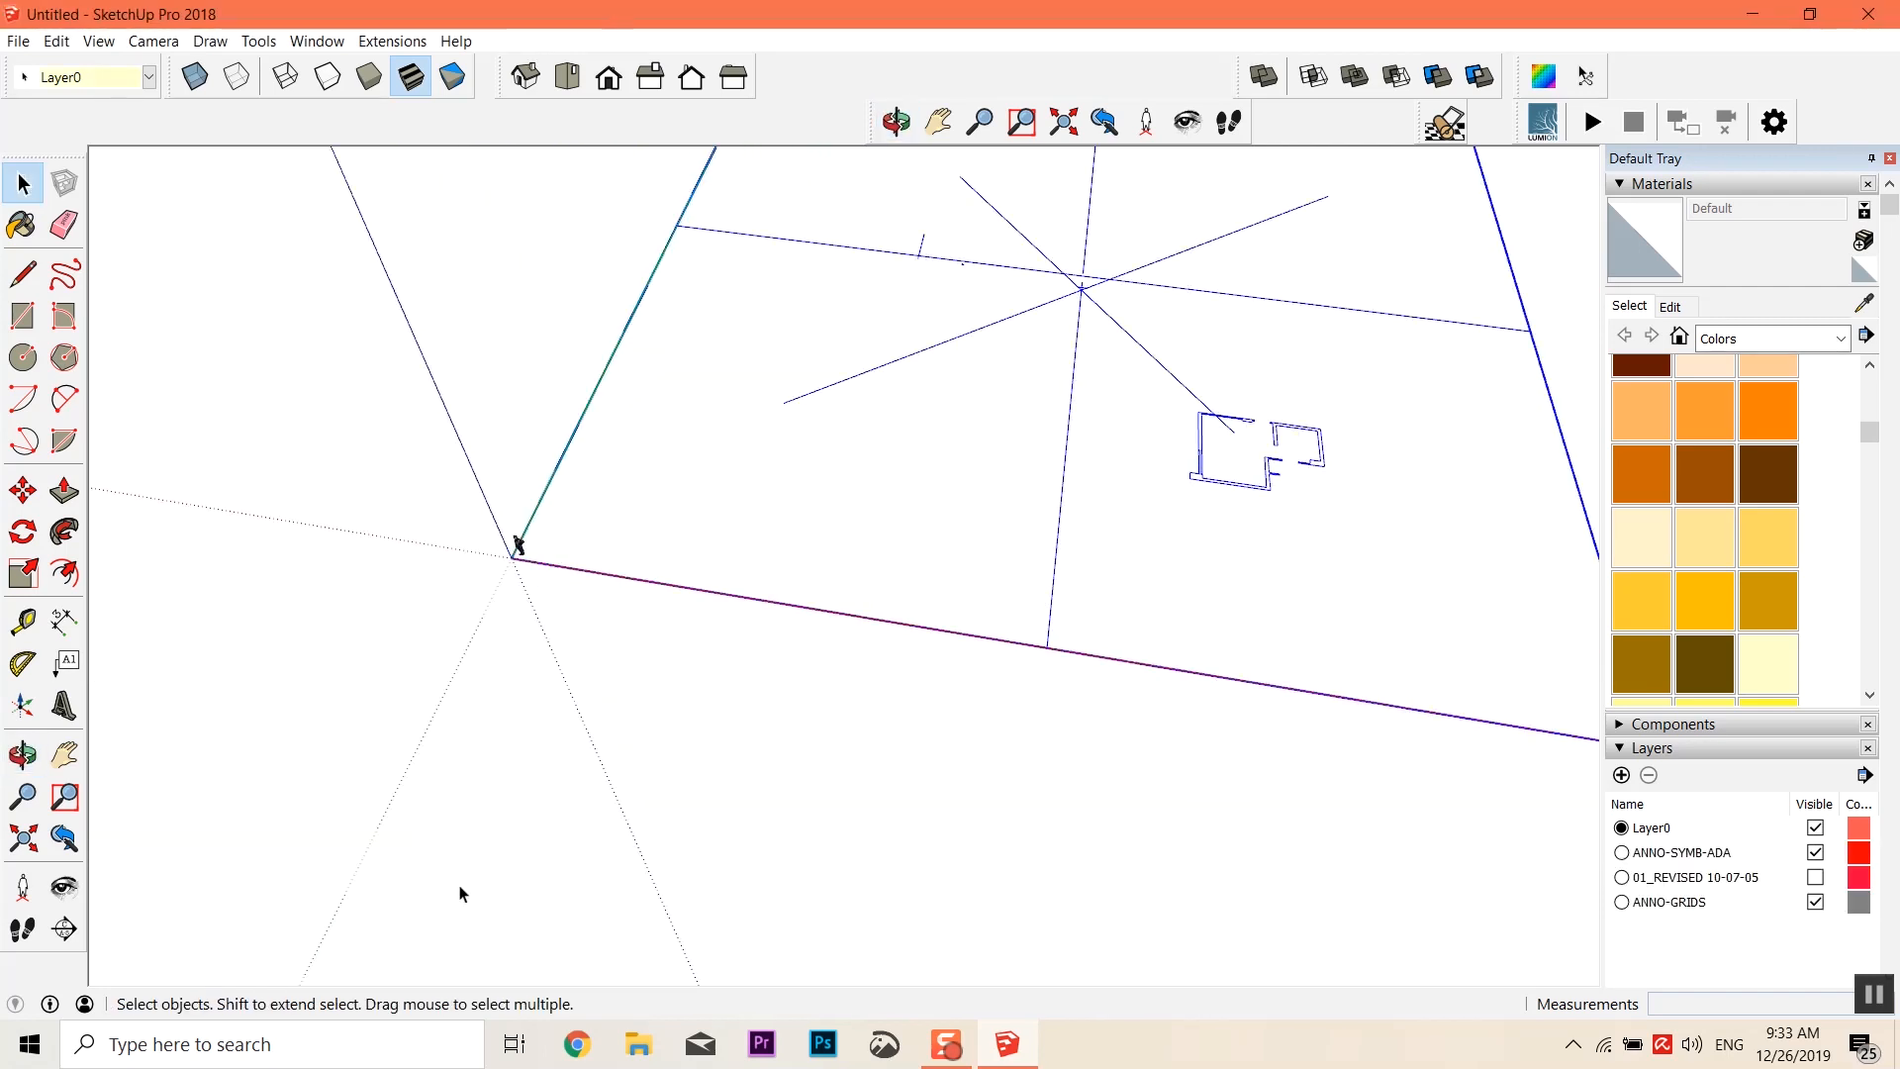
left_click(22, 490)
left_click(1193, 595)
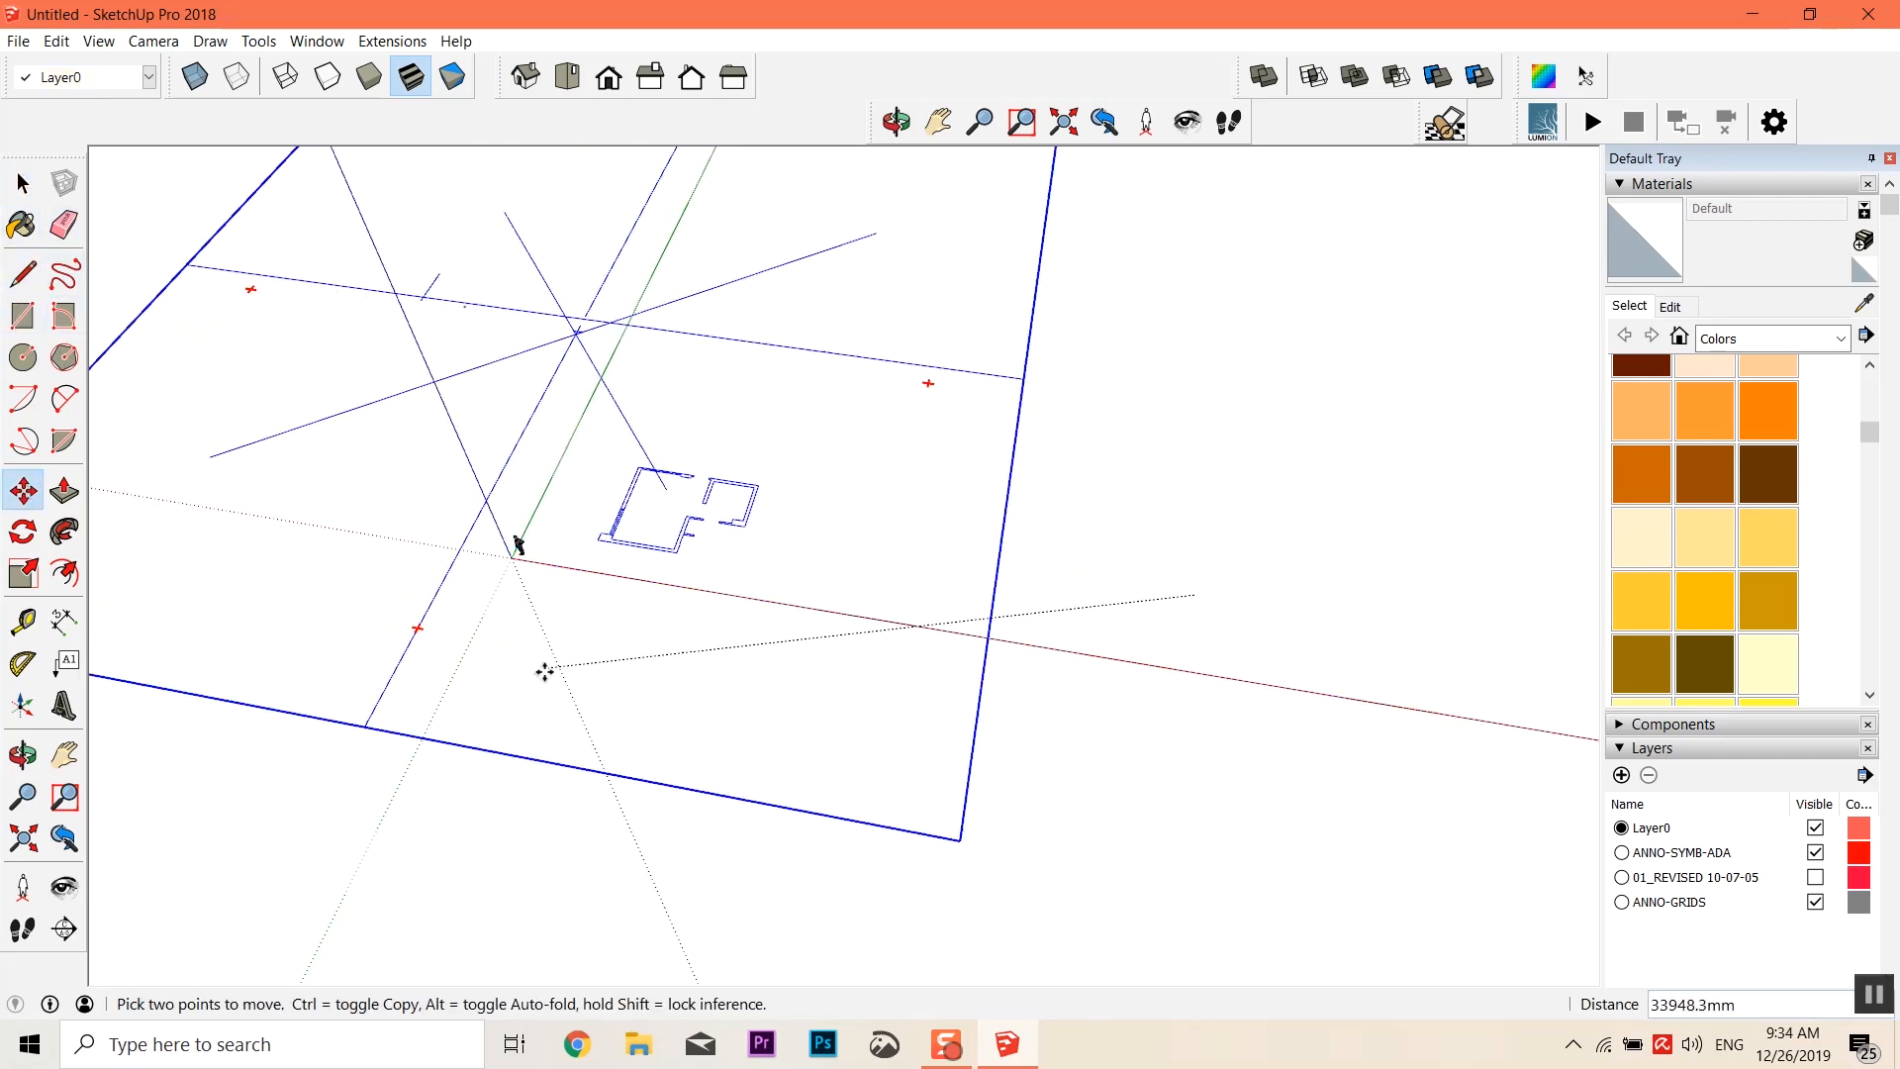
left_click(21, 185)
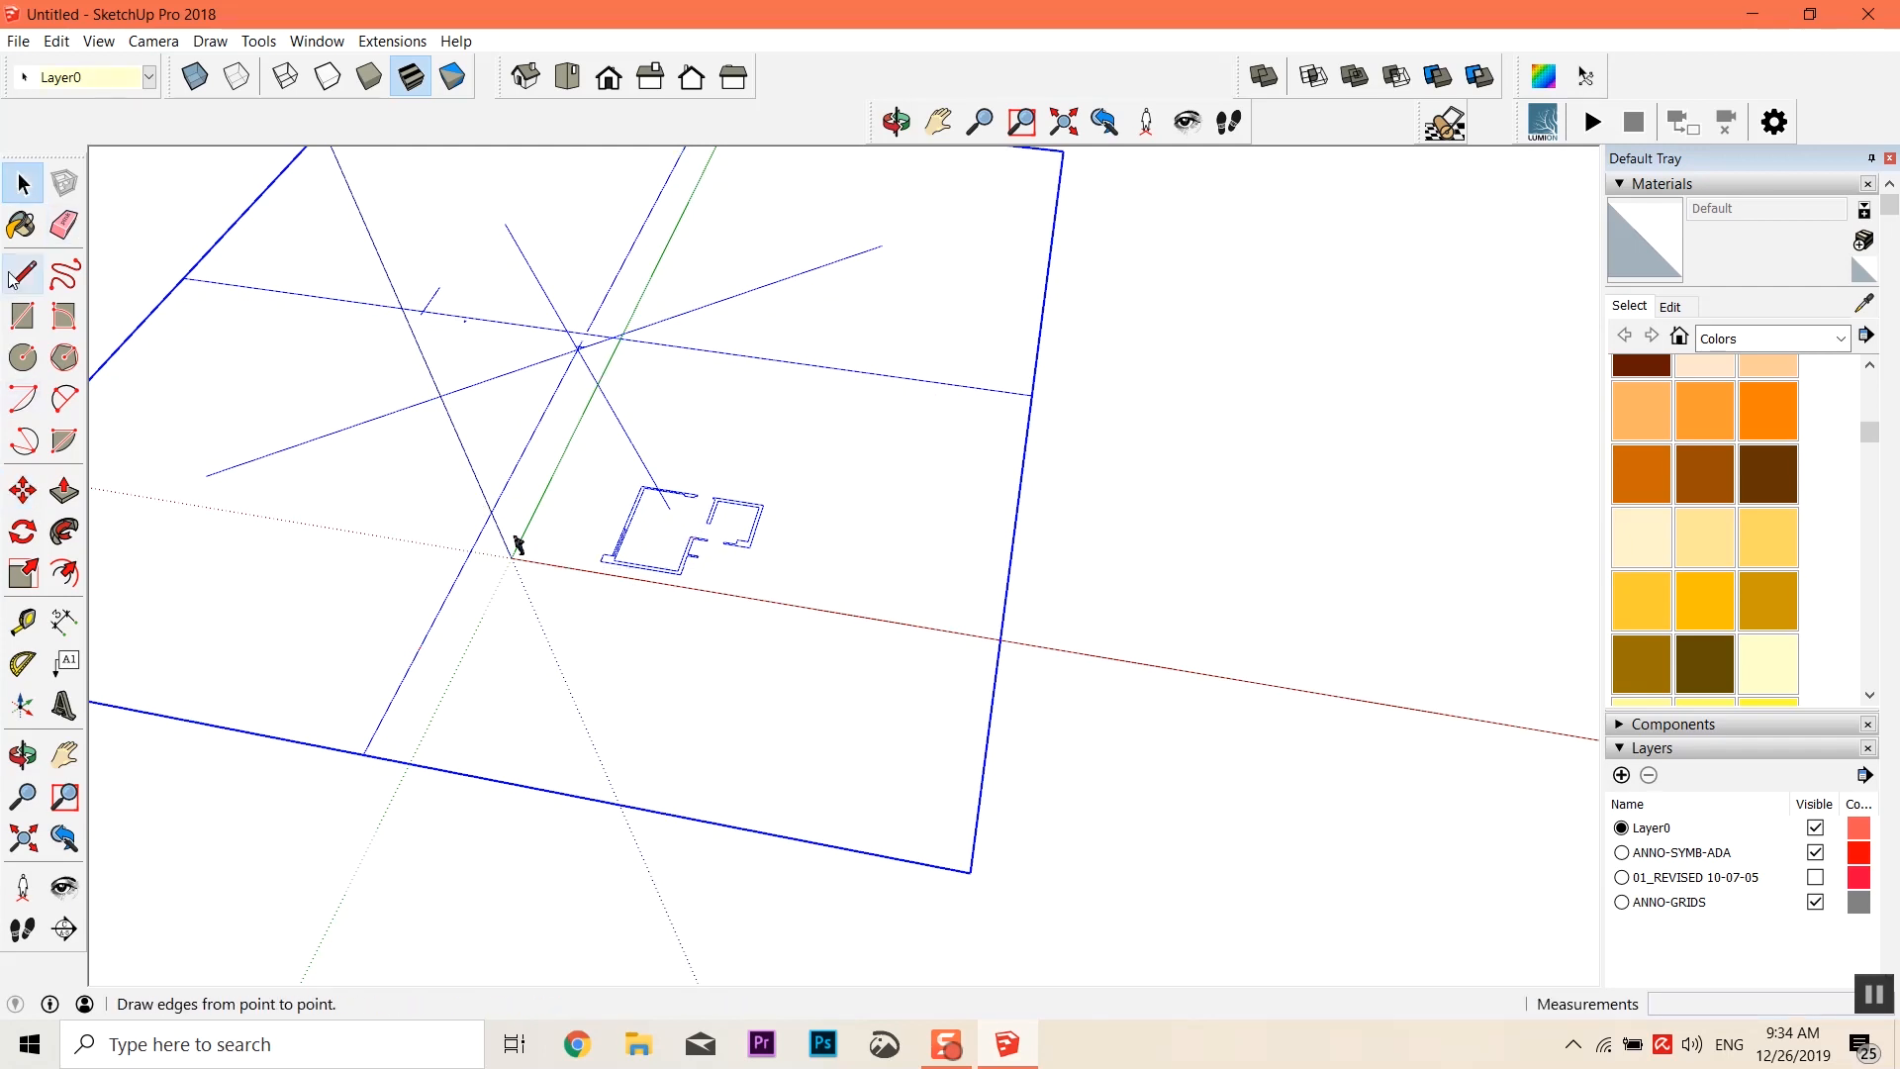
left_click(21, 490)
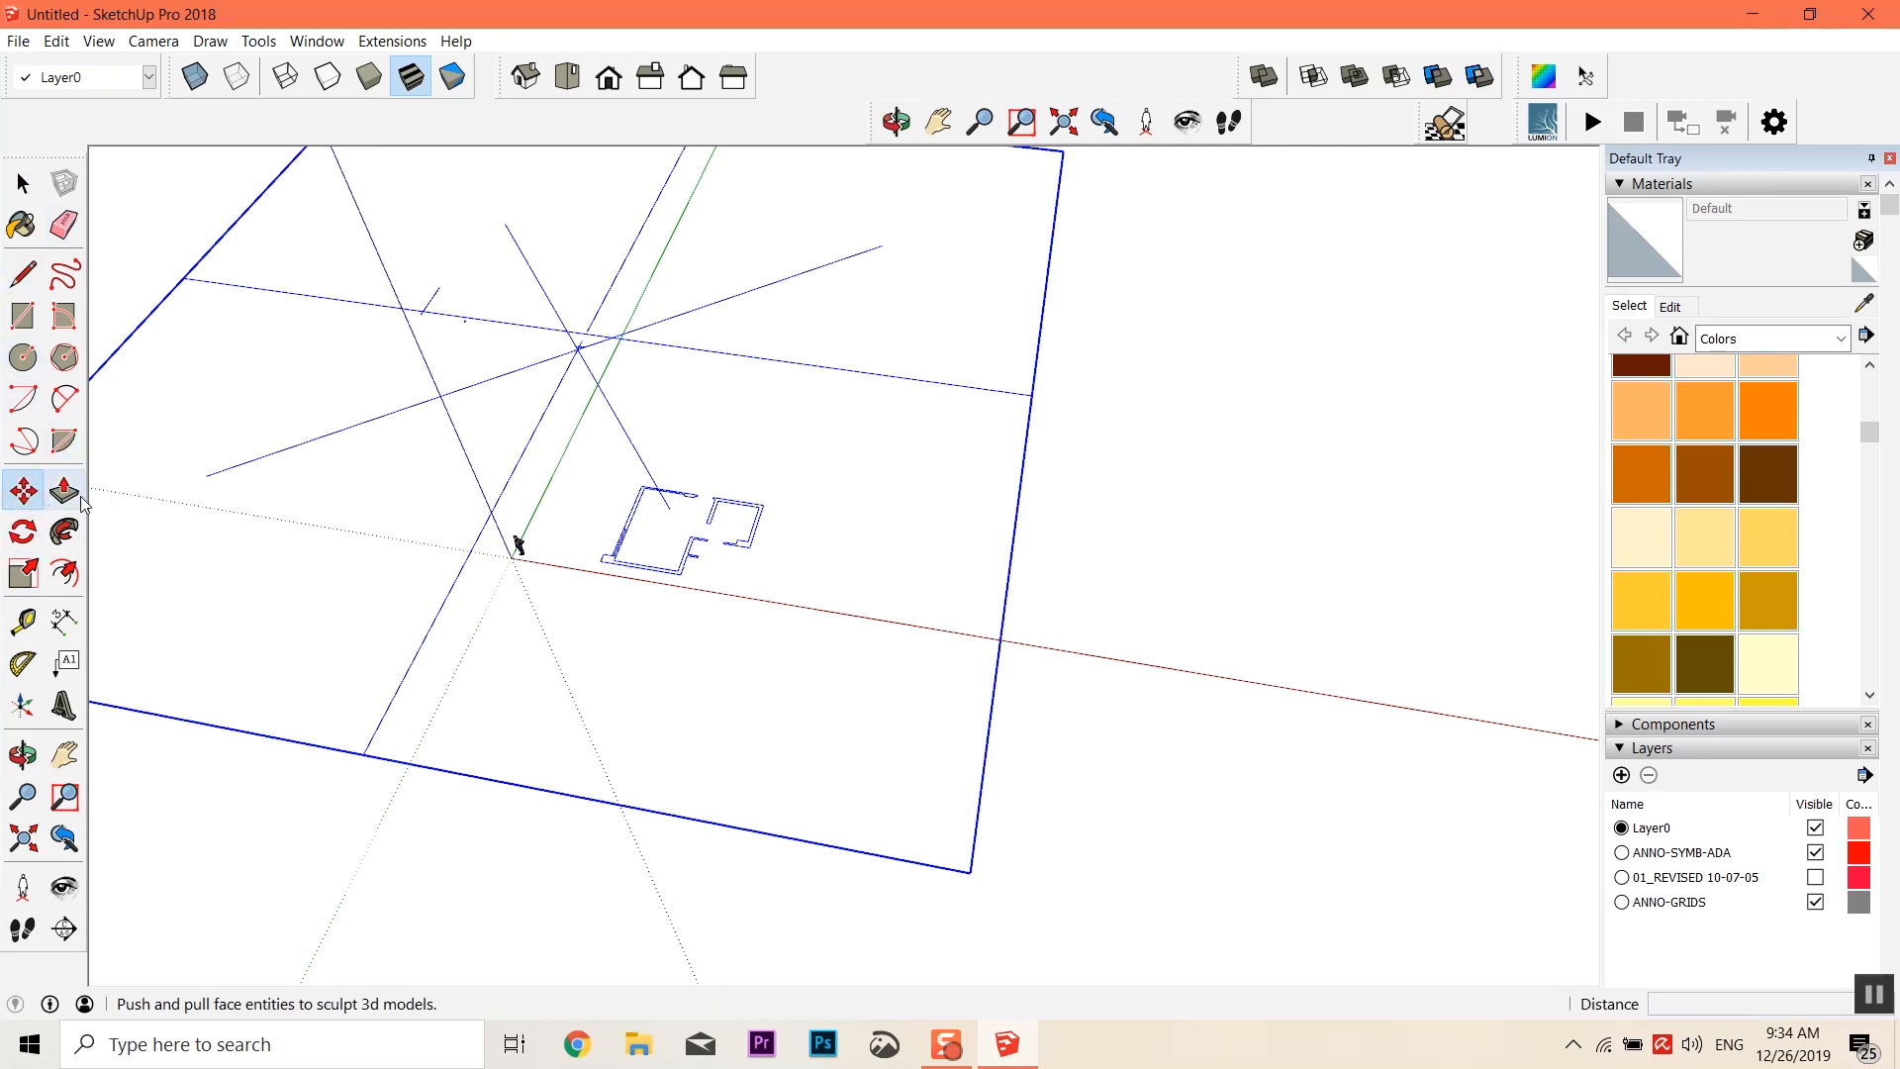
Delete the imported layers ANNO-SYMB-ADA, 01_REVISED 10-07-05 and ANNO-GRIDS, moving their contents to the default layer
middle_click_drag(518, 541, 386, 481)
scroll(513, 622, "up", 2)
middle_click_drag(710, 641, 412, 527)
scroll(519, 524, "up", 5)
scroll(626, 534, "down", 3)
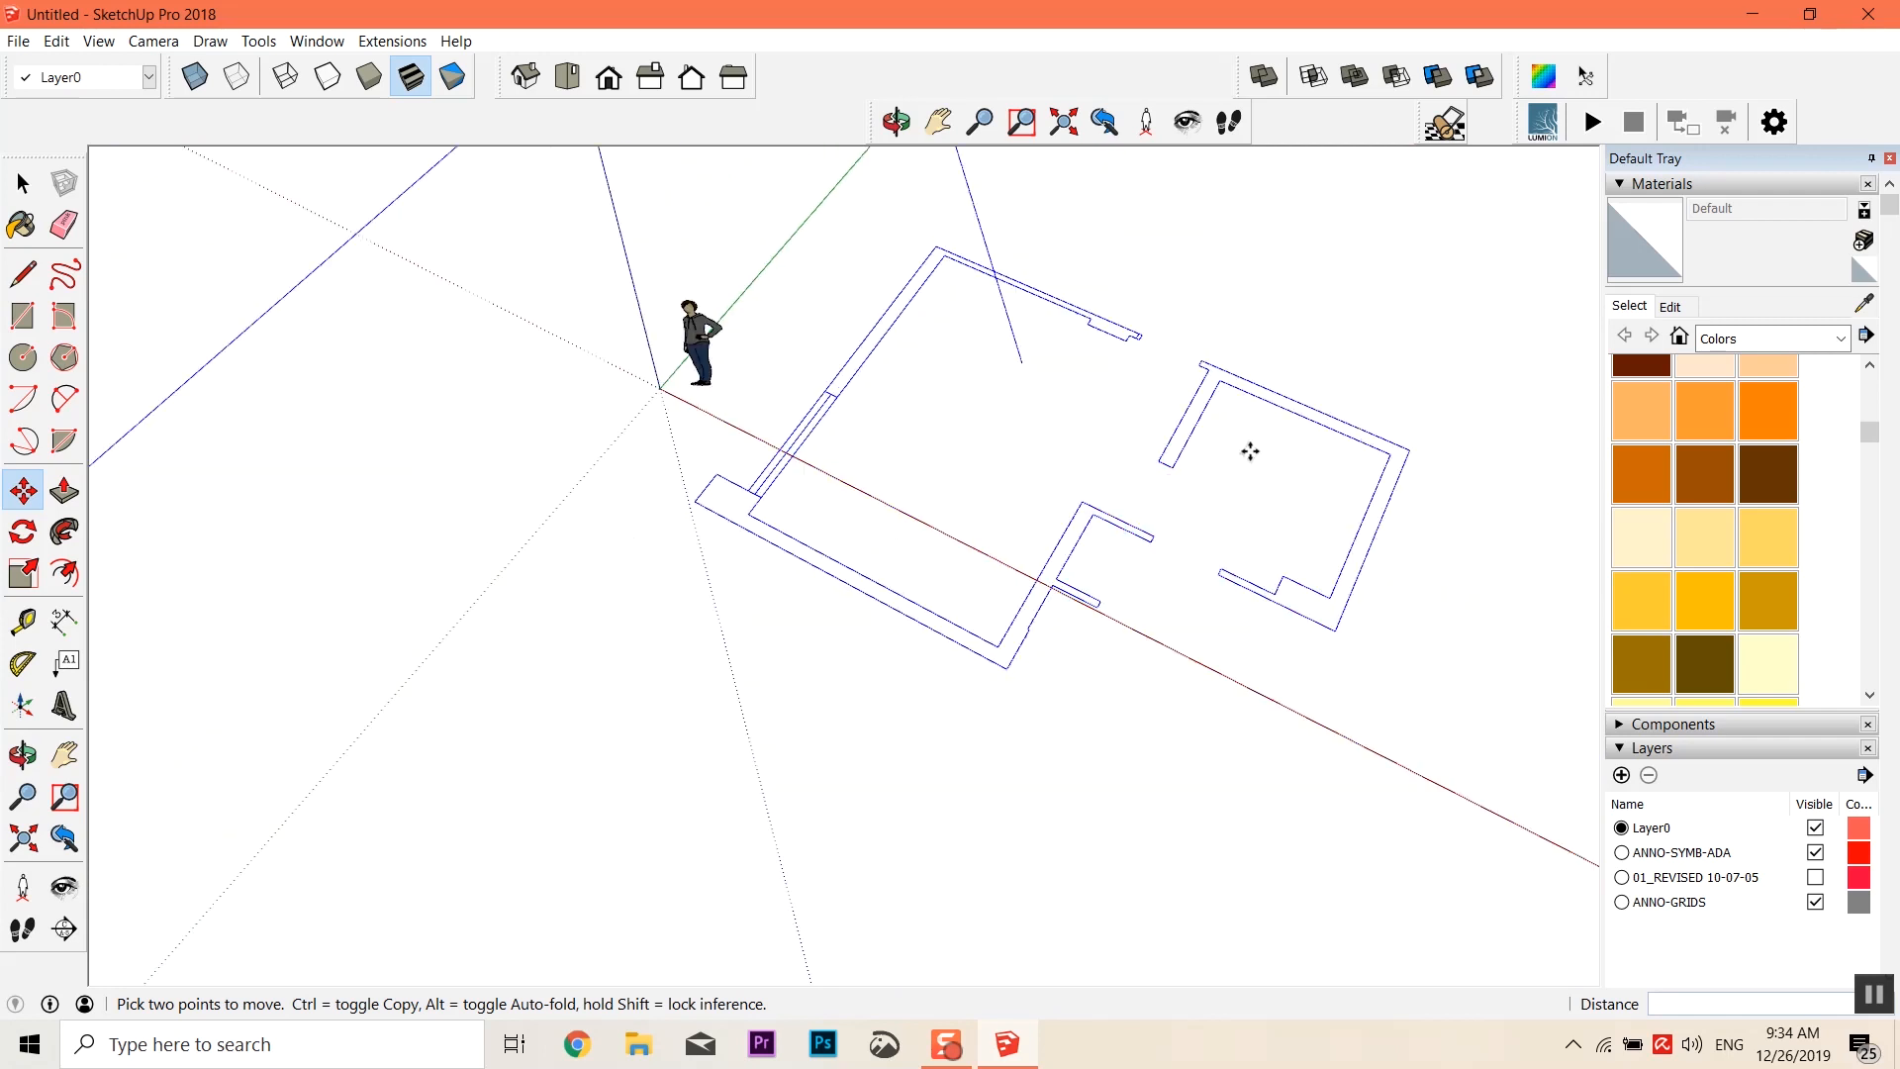
middle_click_drag(1249, 423, 1202, 502, "shift")
left_click(1730, 853)
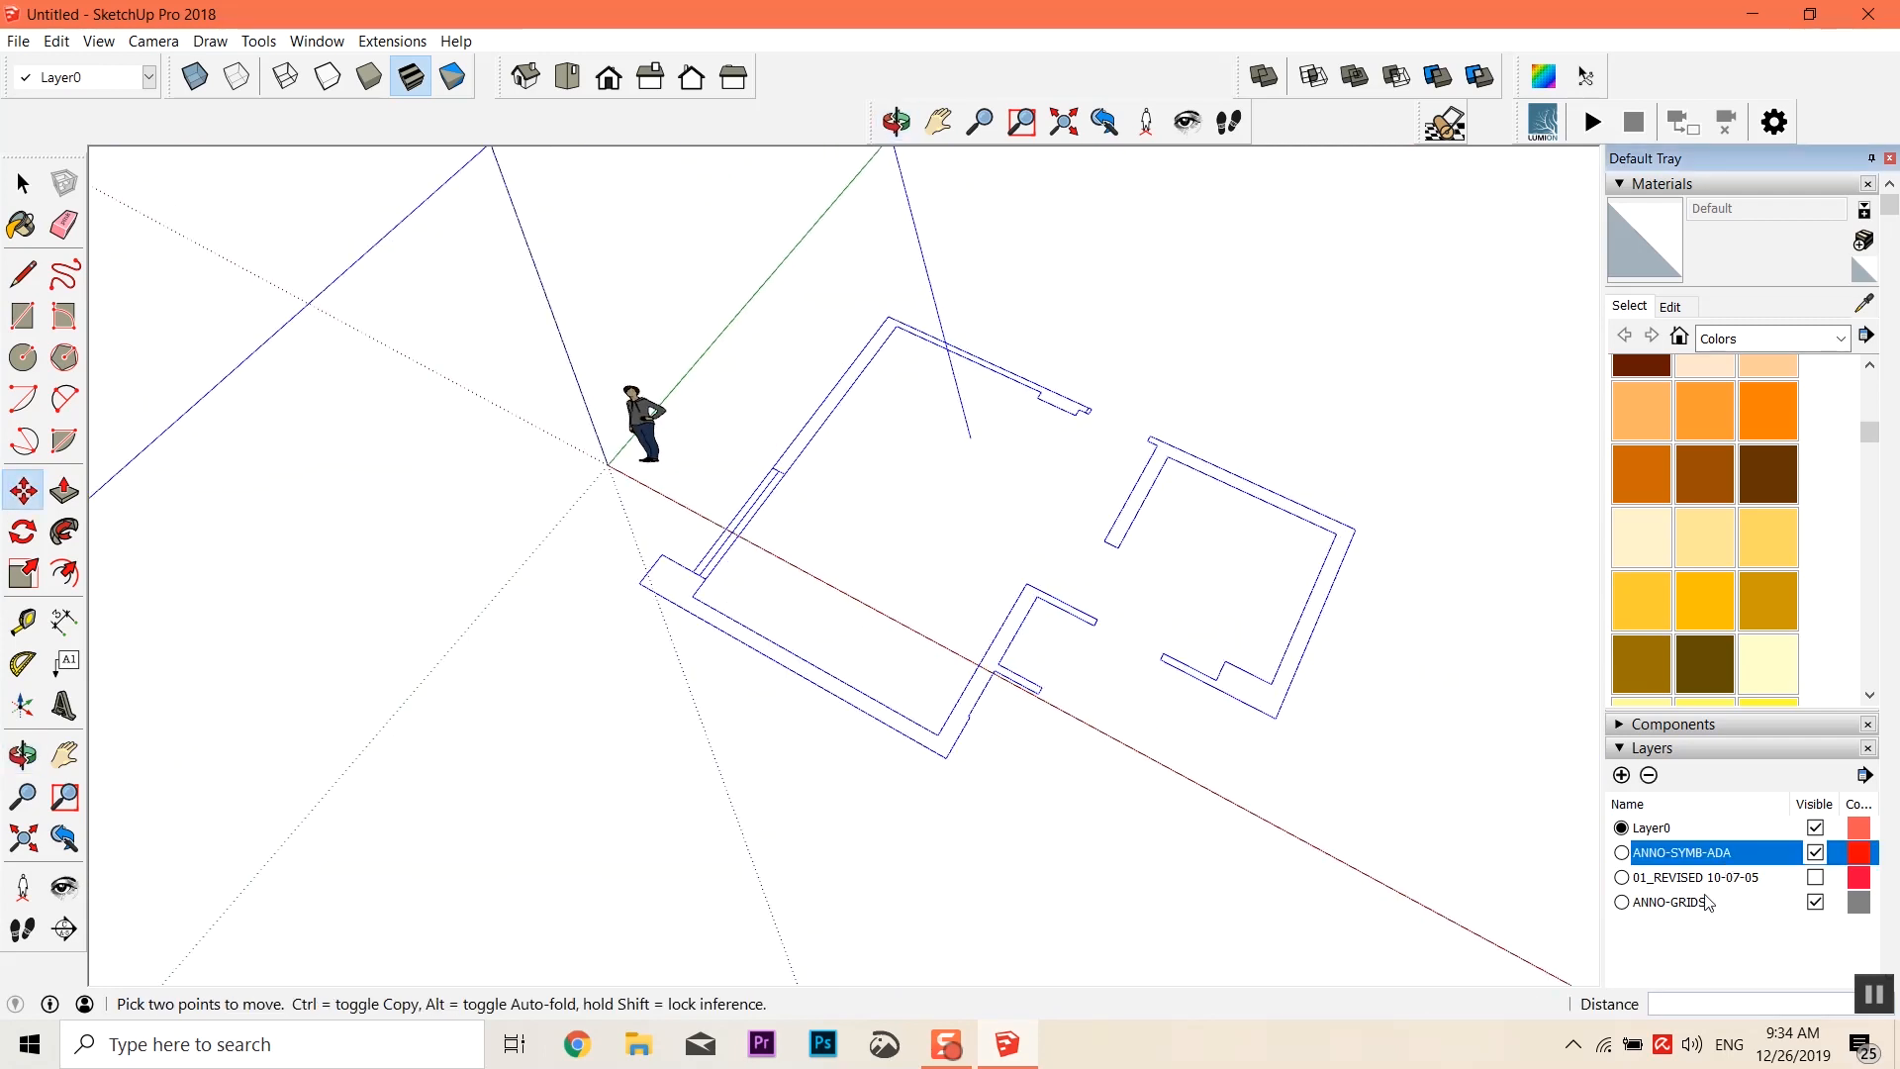
left_click(1710, 903, "shift")
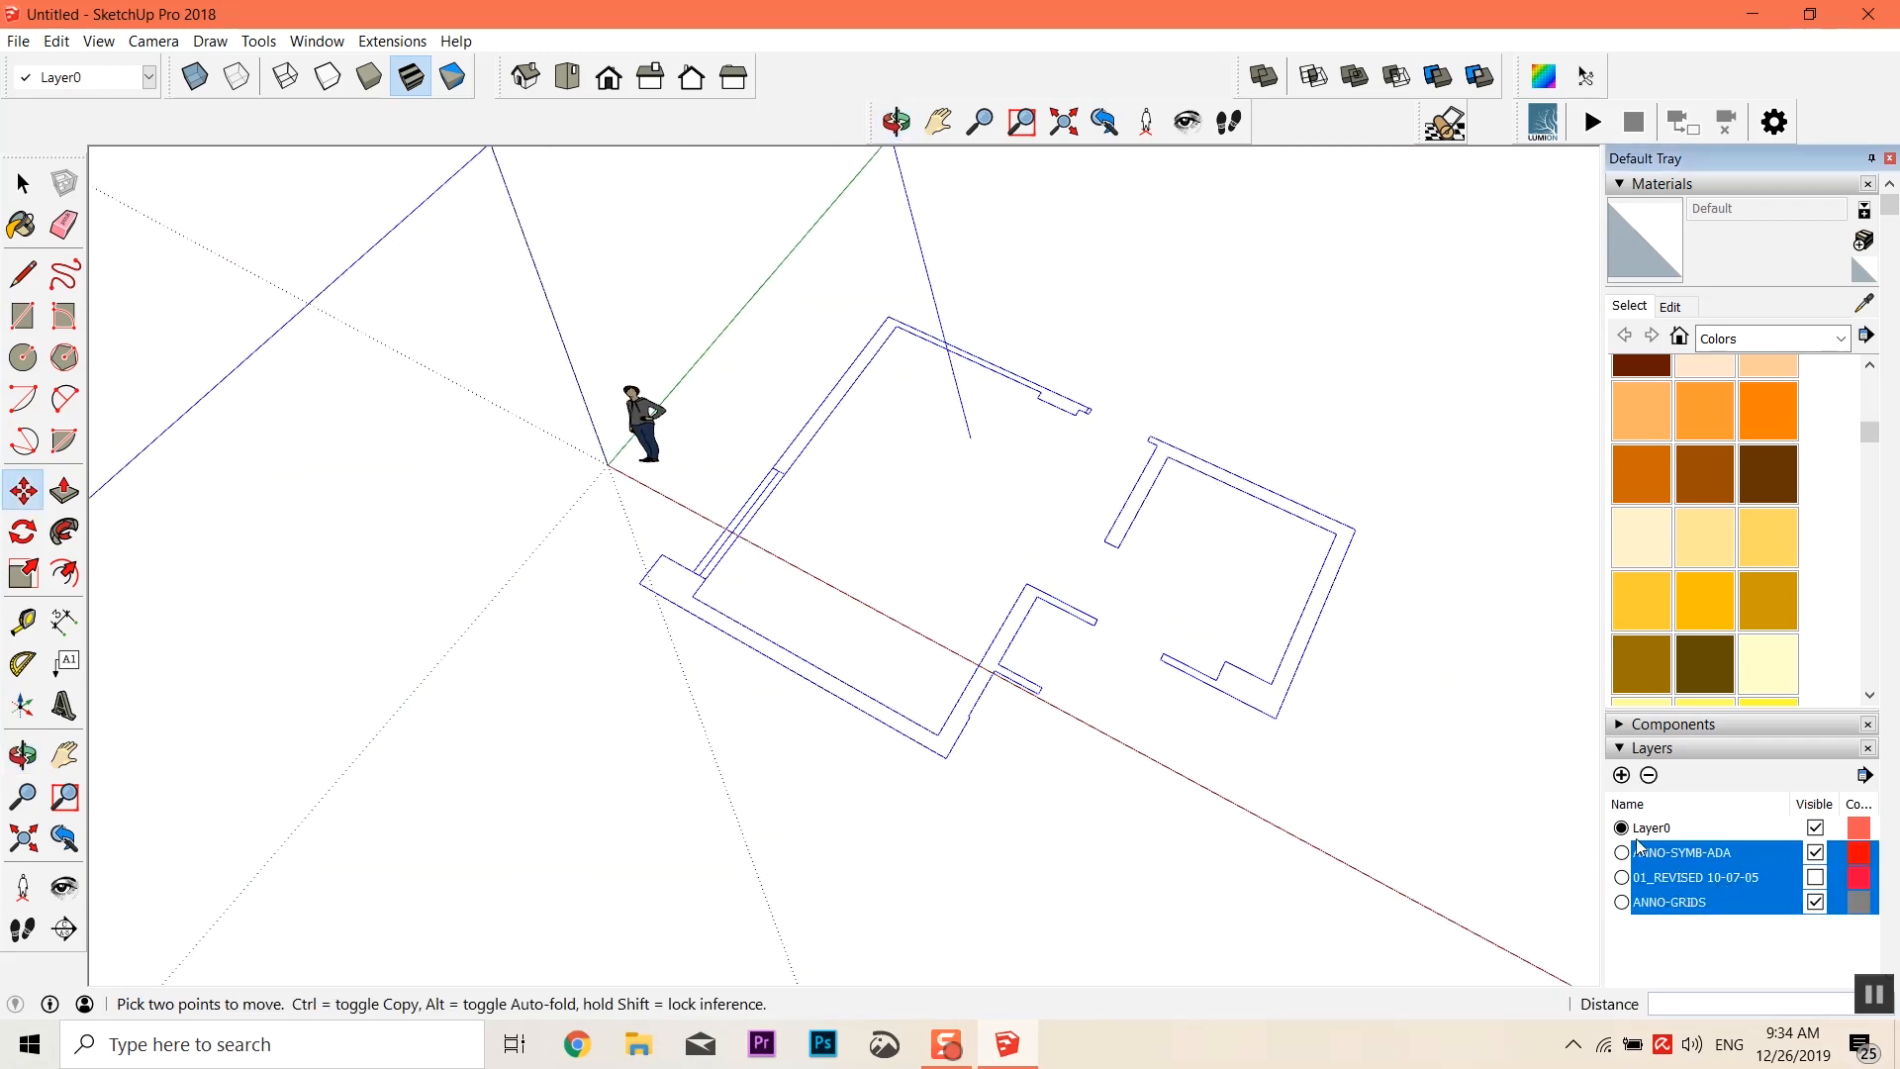
scroll(1638, 848, "down", 3)
left_click(1656, 420)
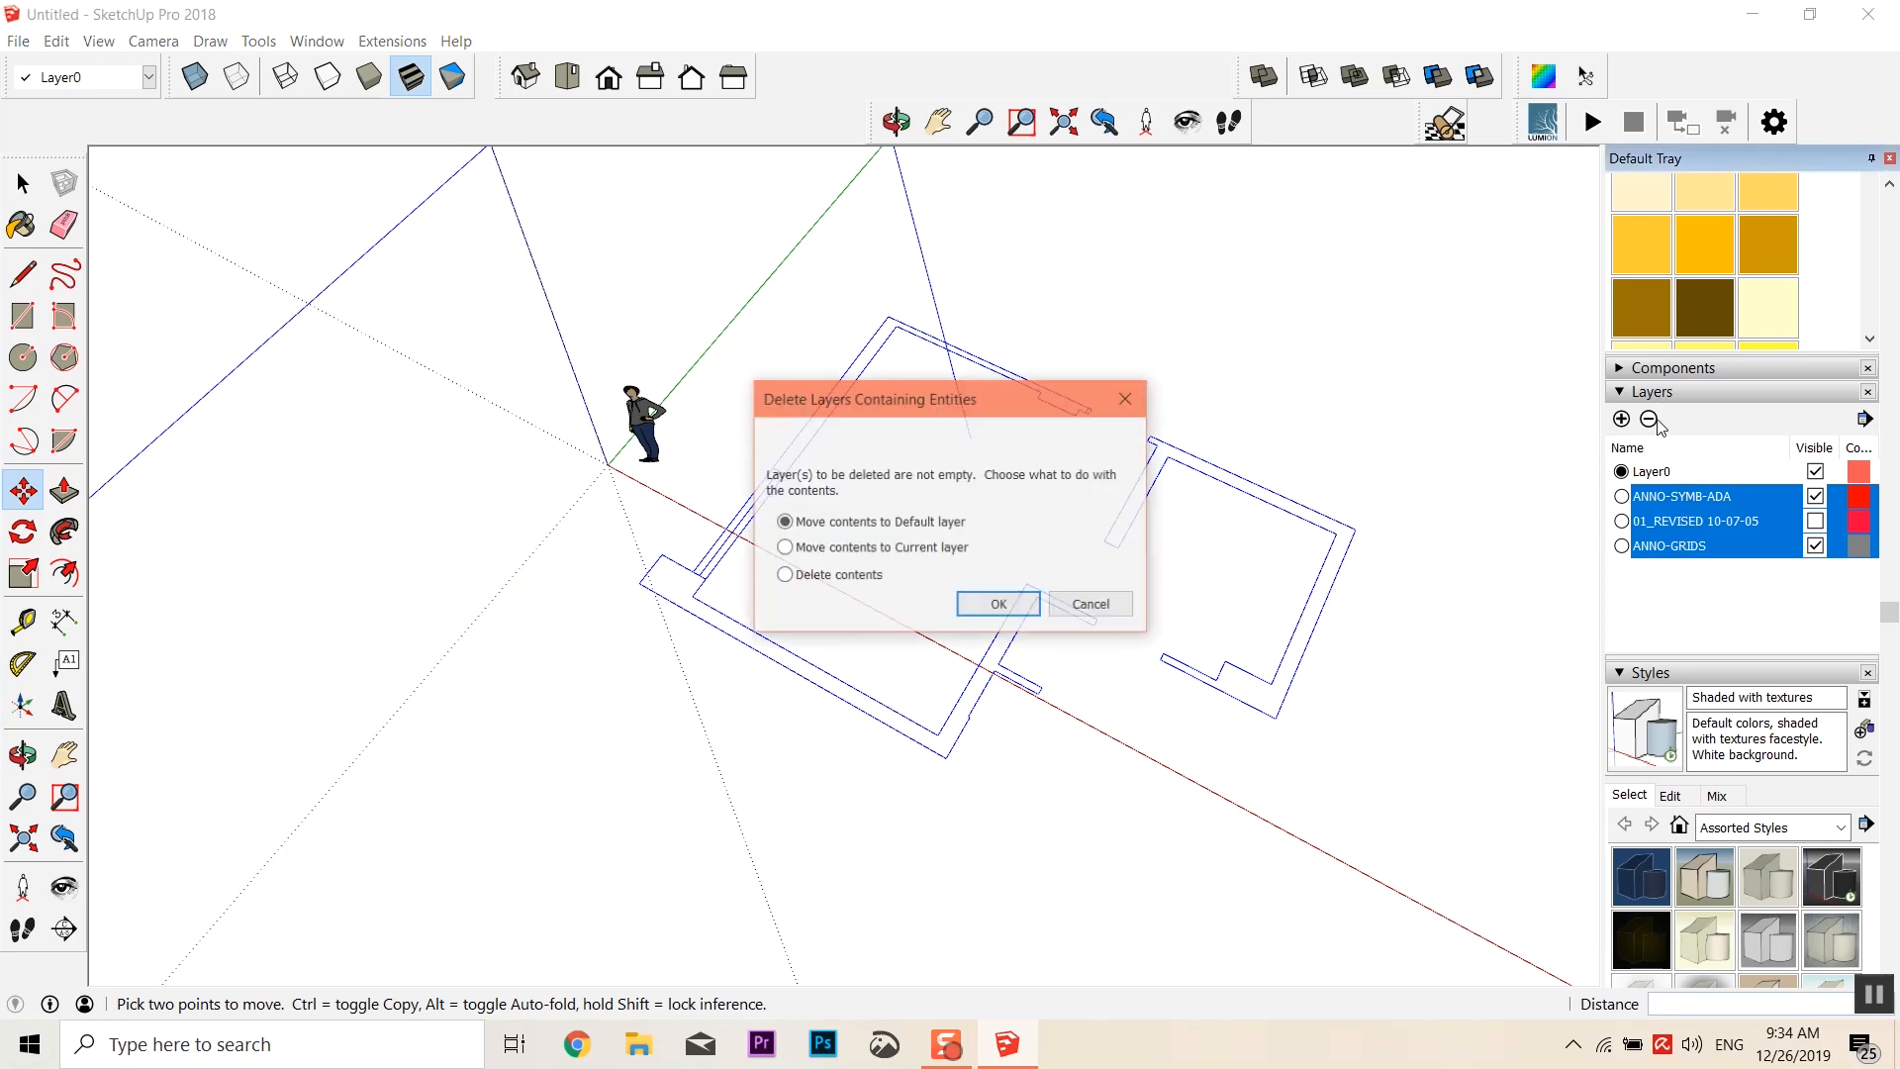
left_click(999, 604)
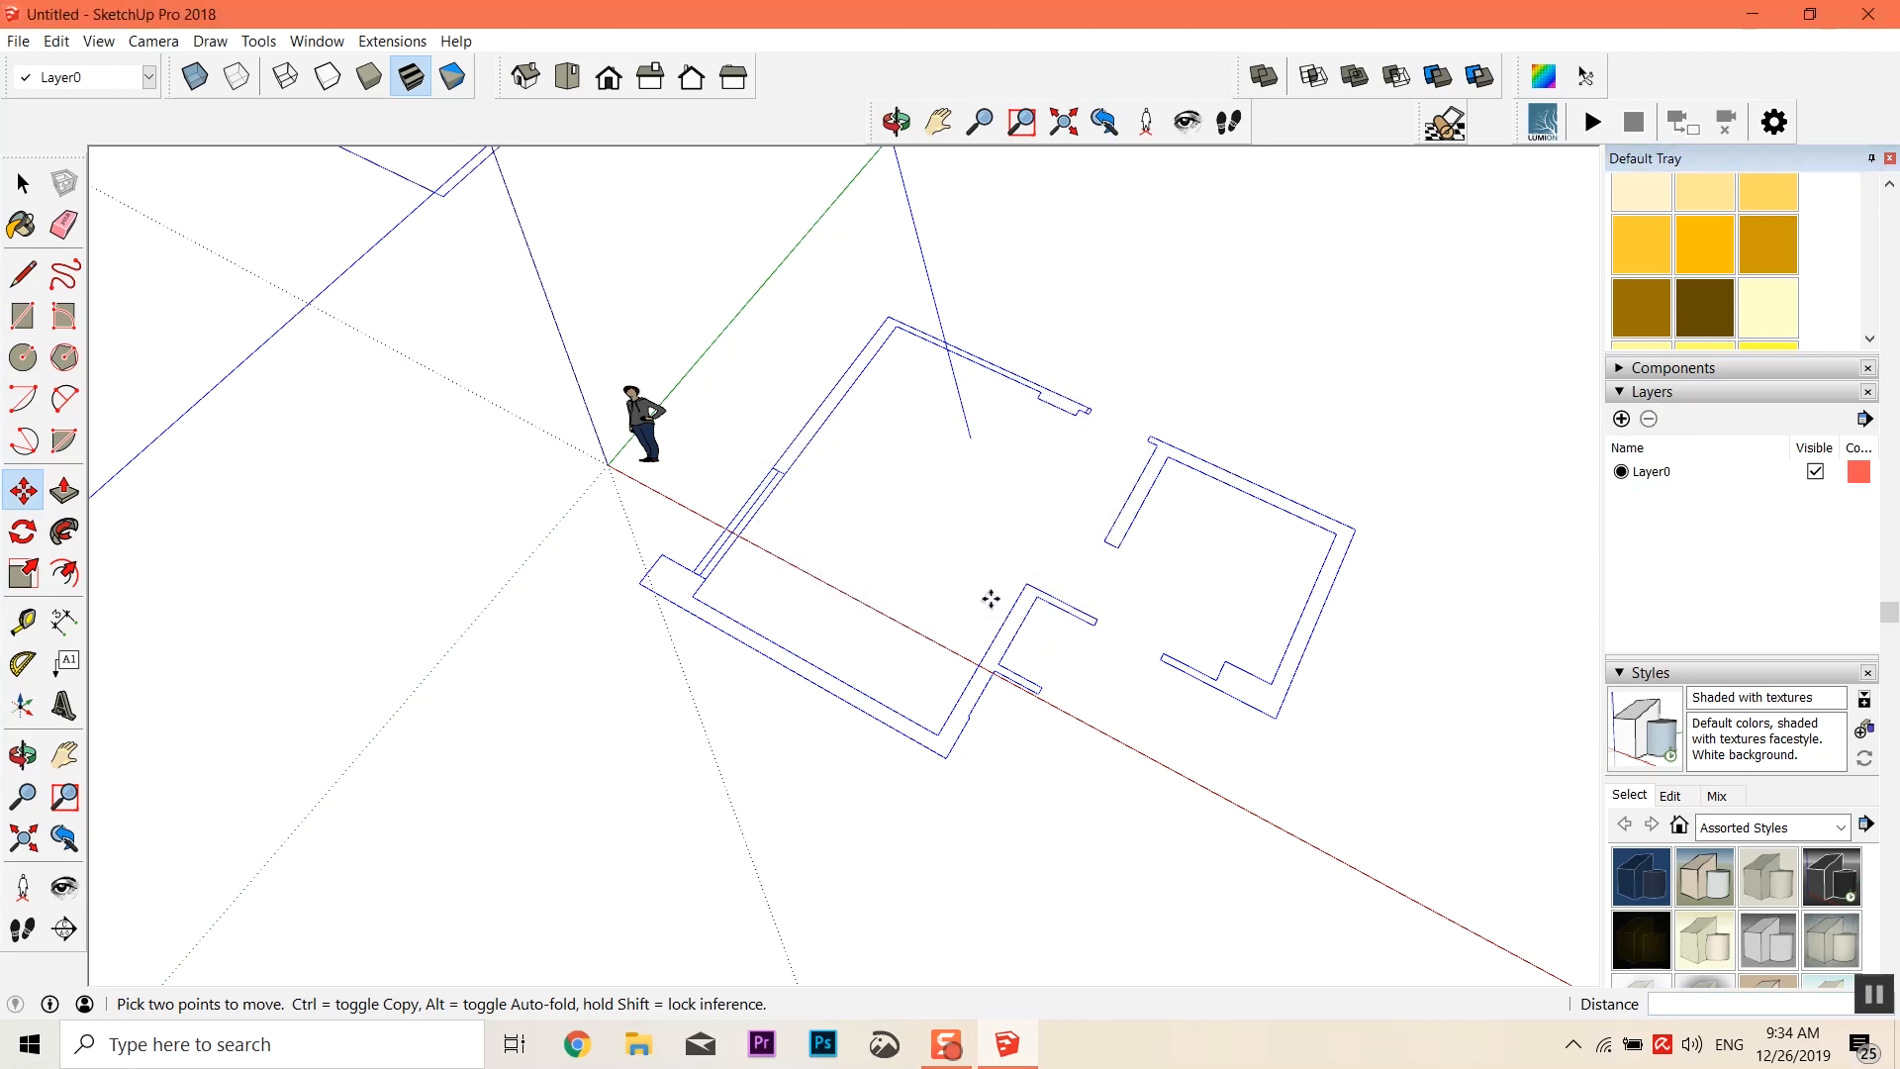
Add a layer named Walls and make it the current layer
left_click(1621, 419)
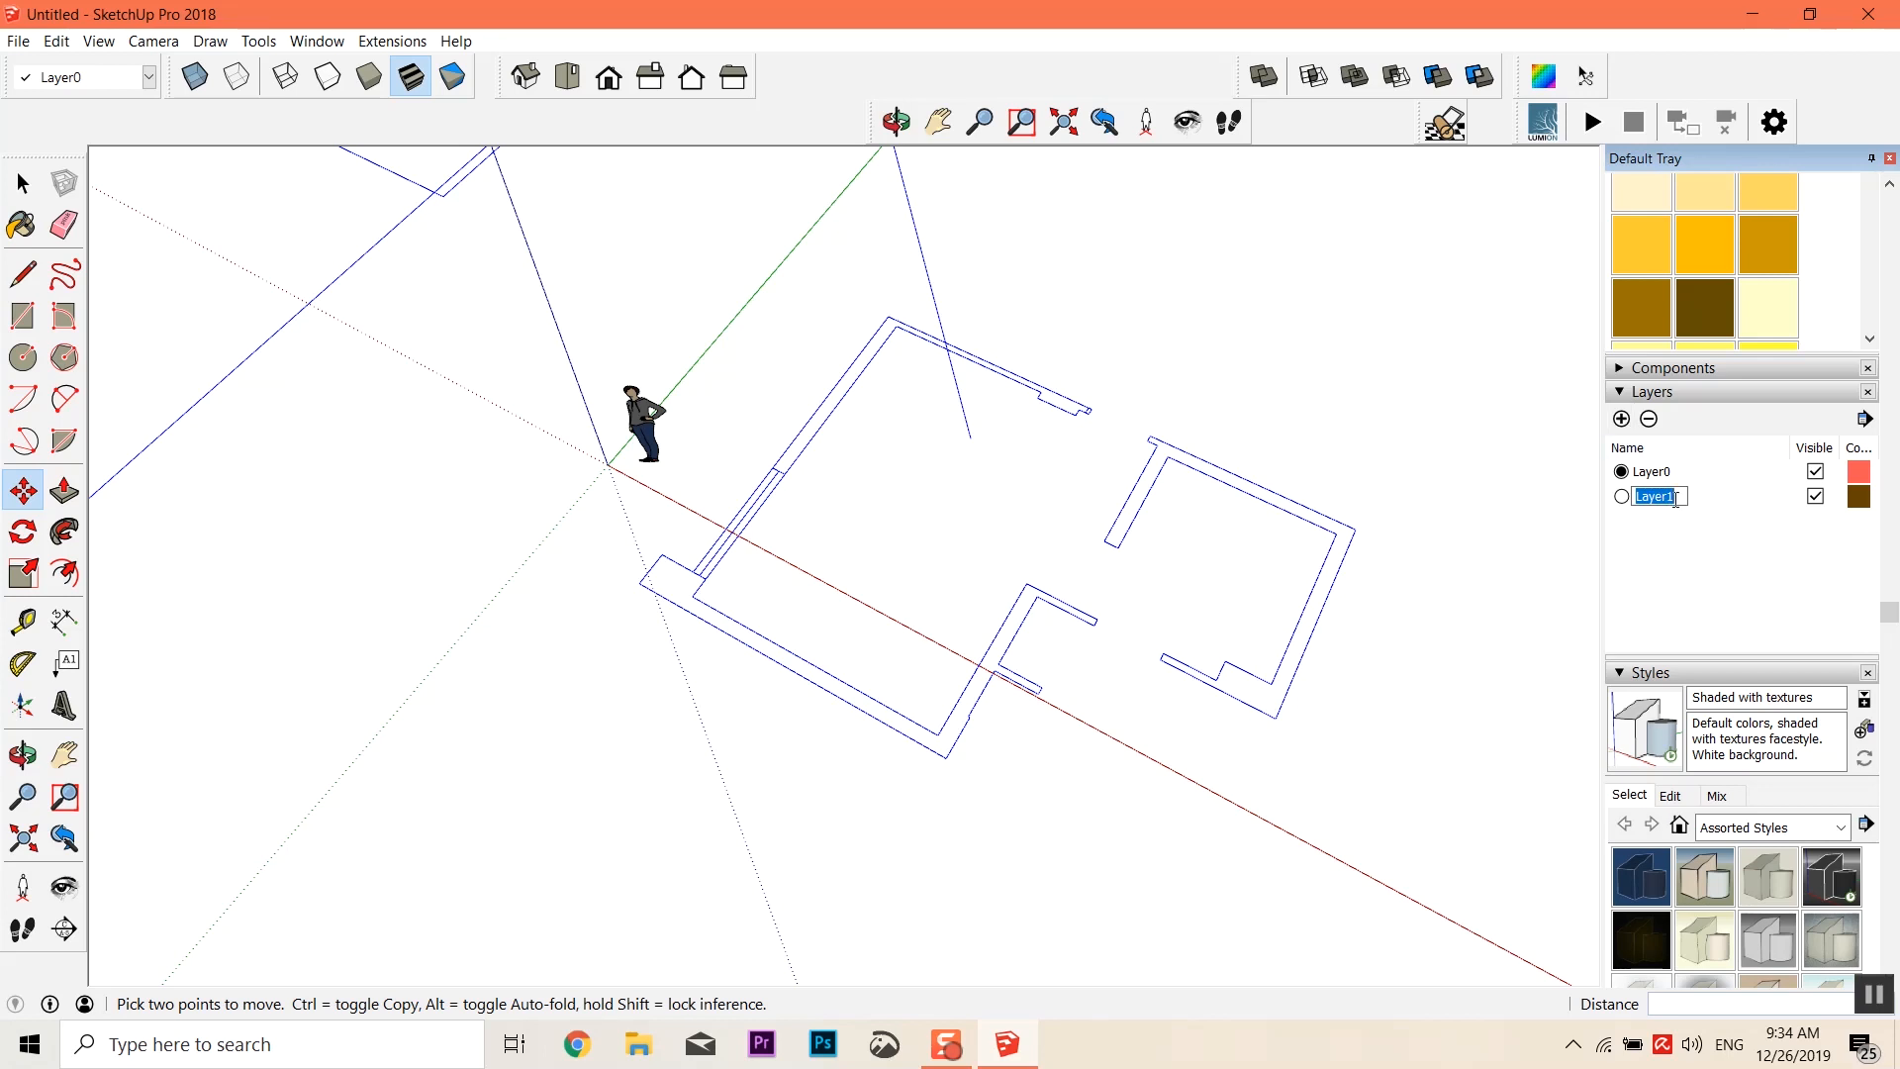
left_click(1624, 498)
middle_click_drag(1593, 469, 1214, 367)
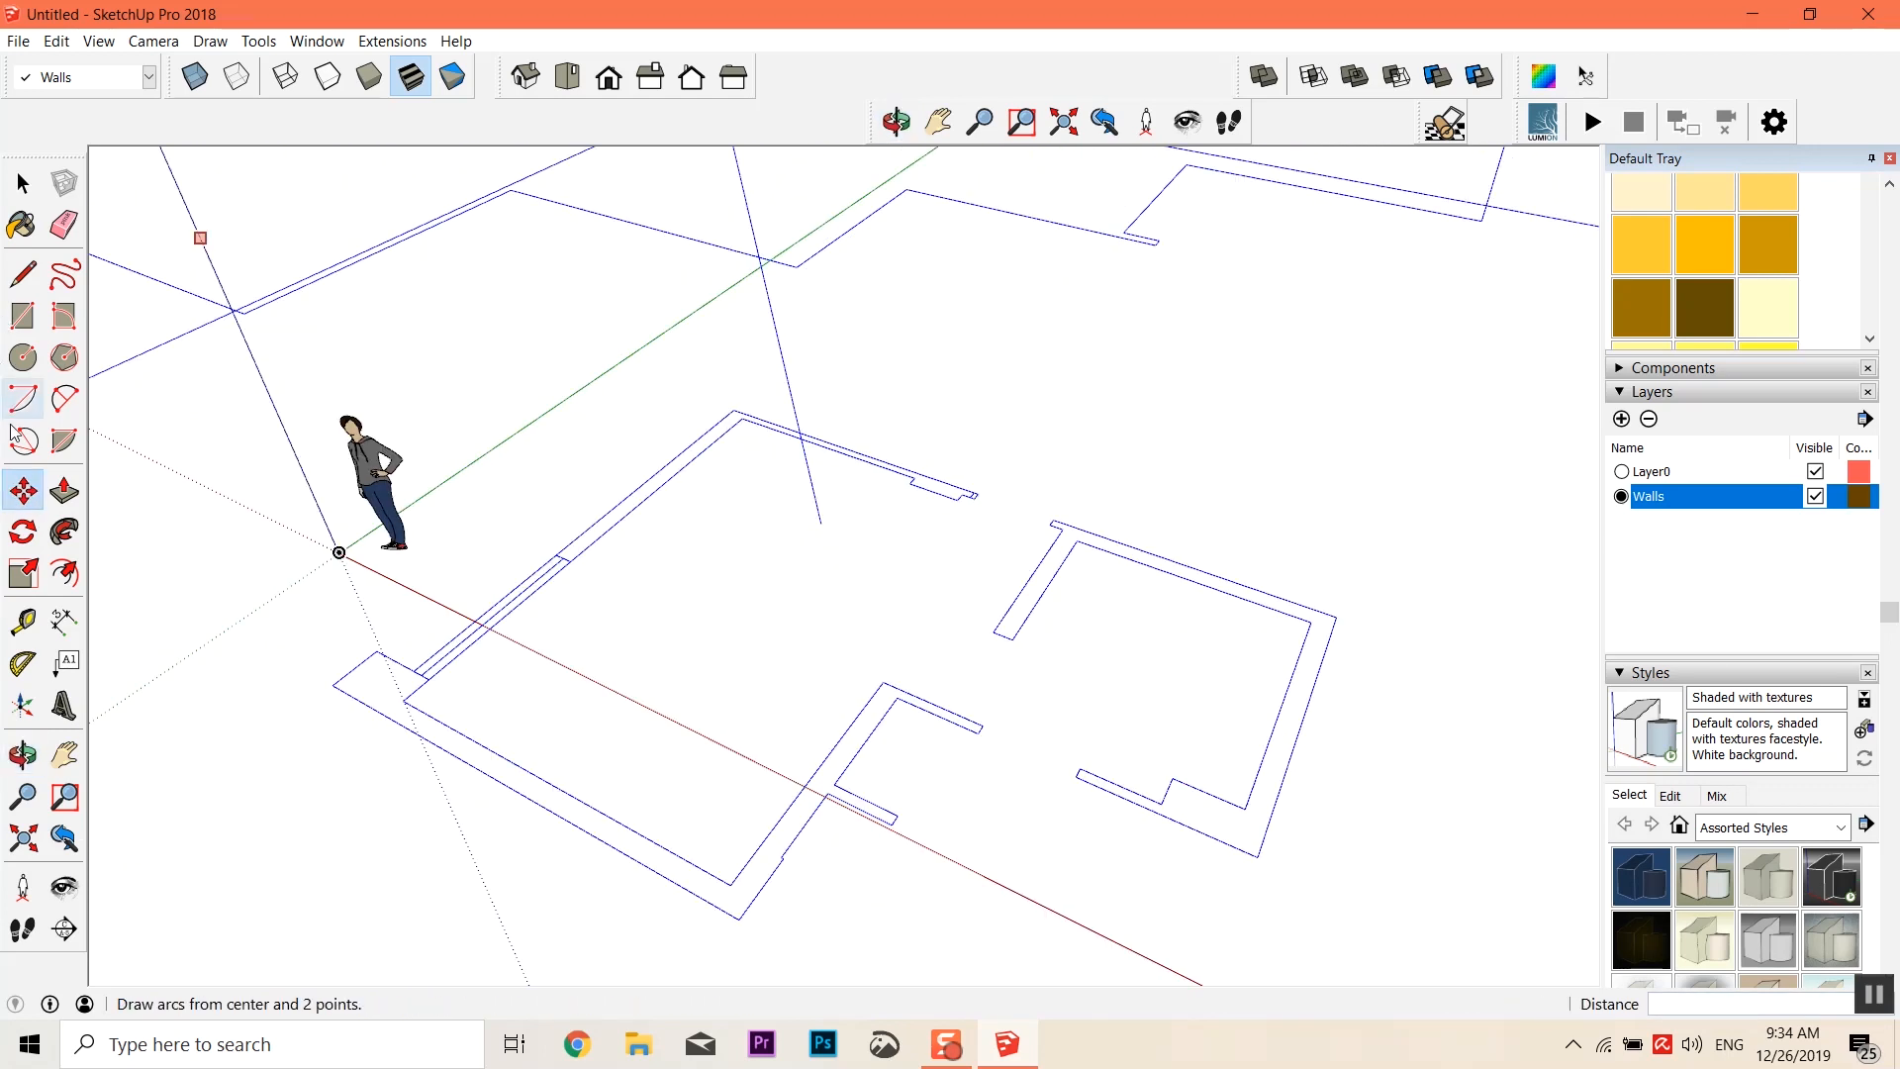
Trace the outline of the wall from the window opening around the corner to the entrance doorway, creating a face
left_click(40, 289)
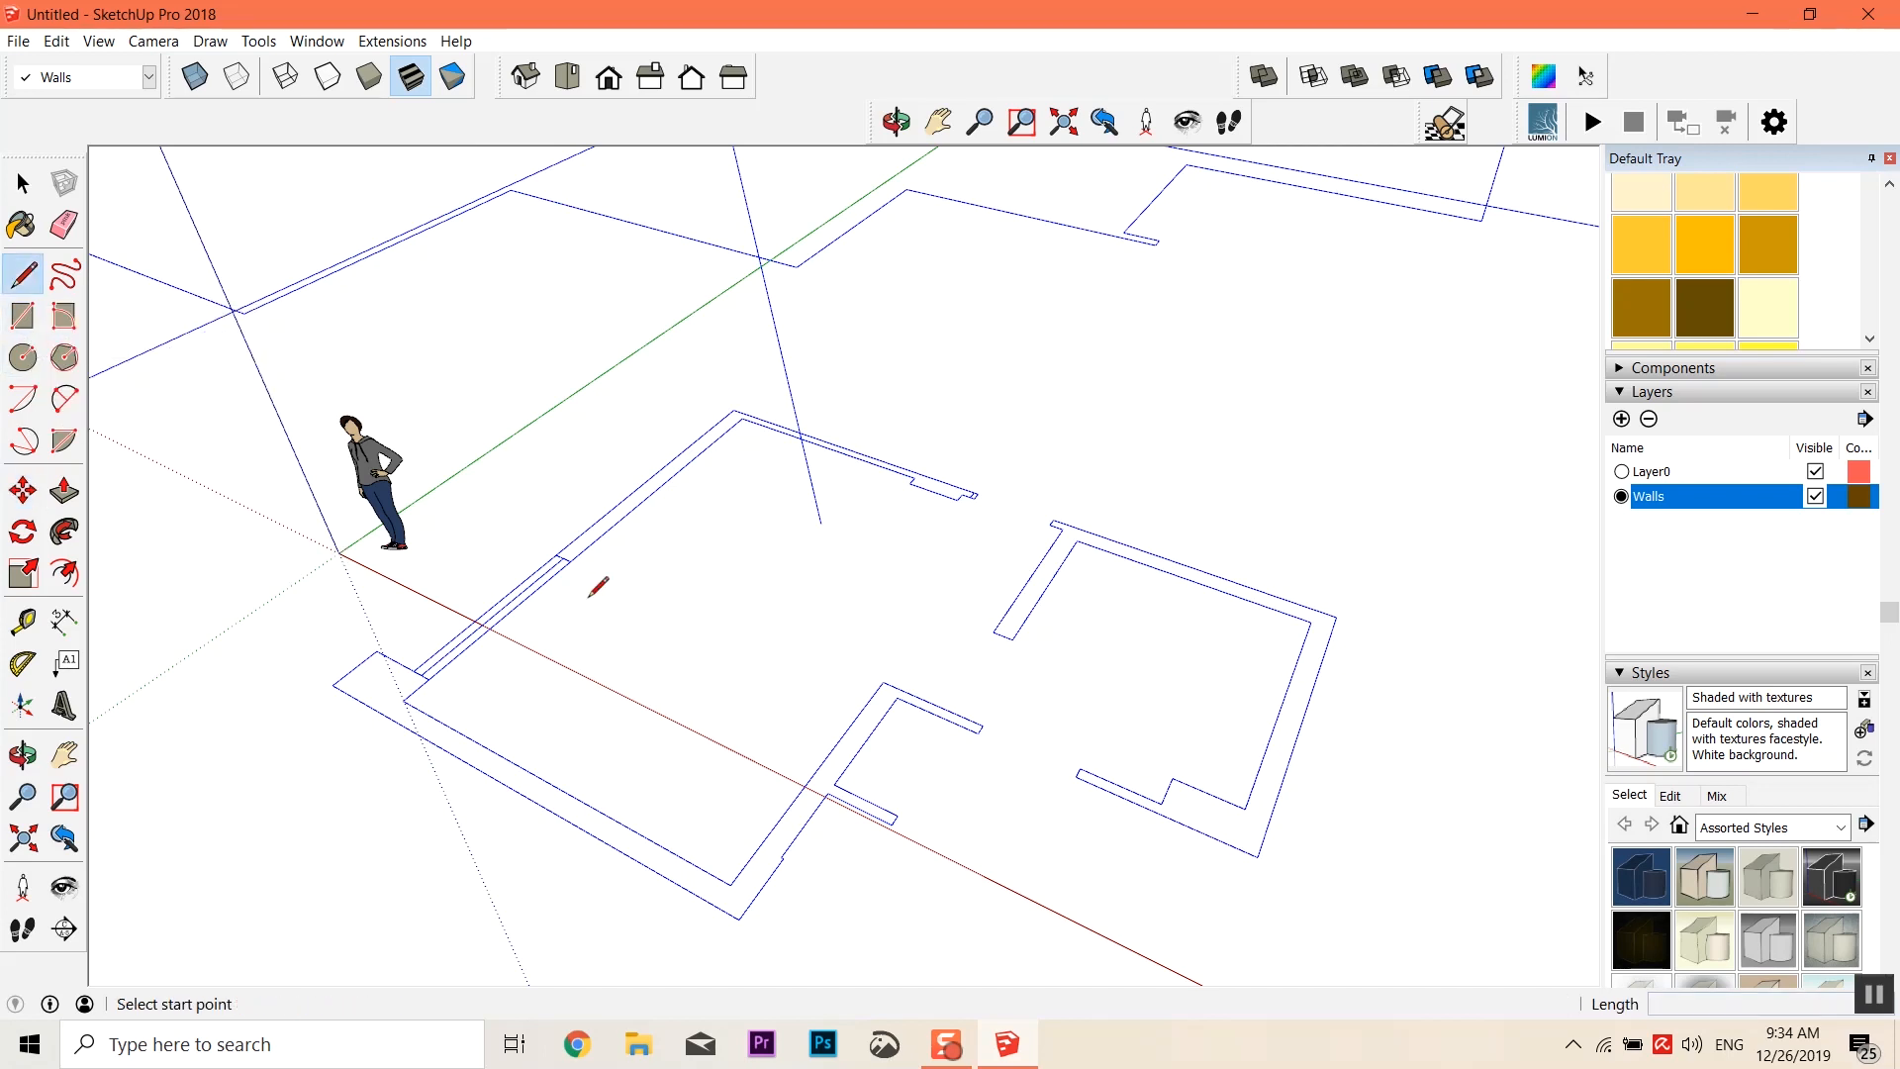
scroll(594, 584, "up", 3)
left_click(565, 522)
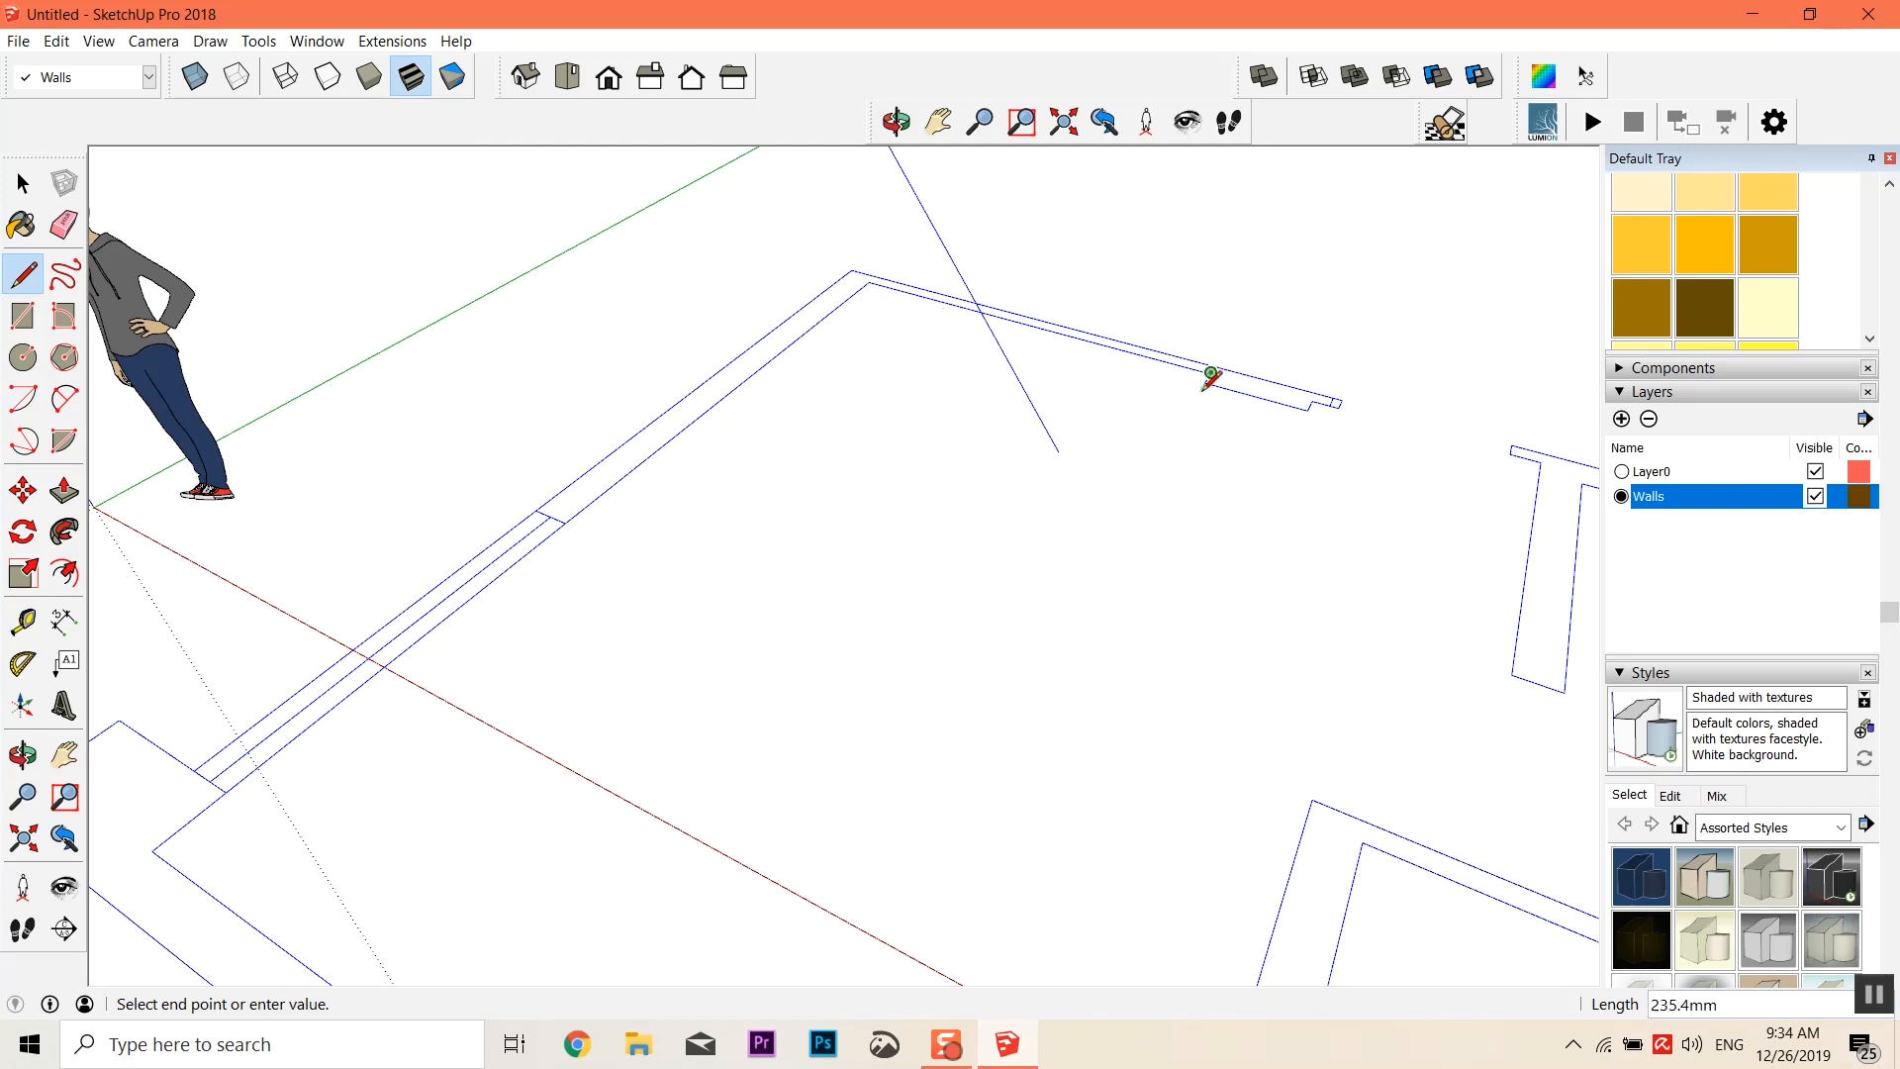
scroll(1210, 377, "up", 3)
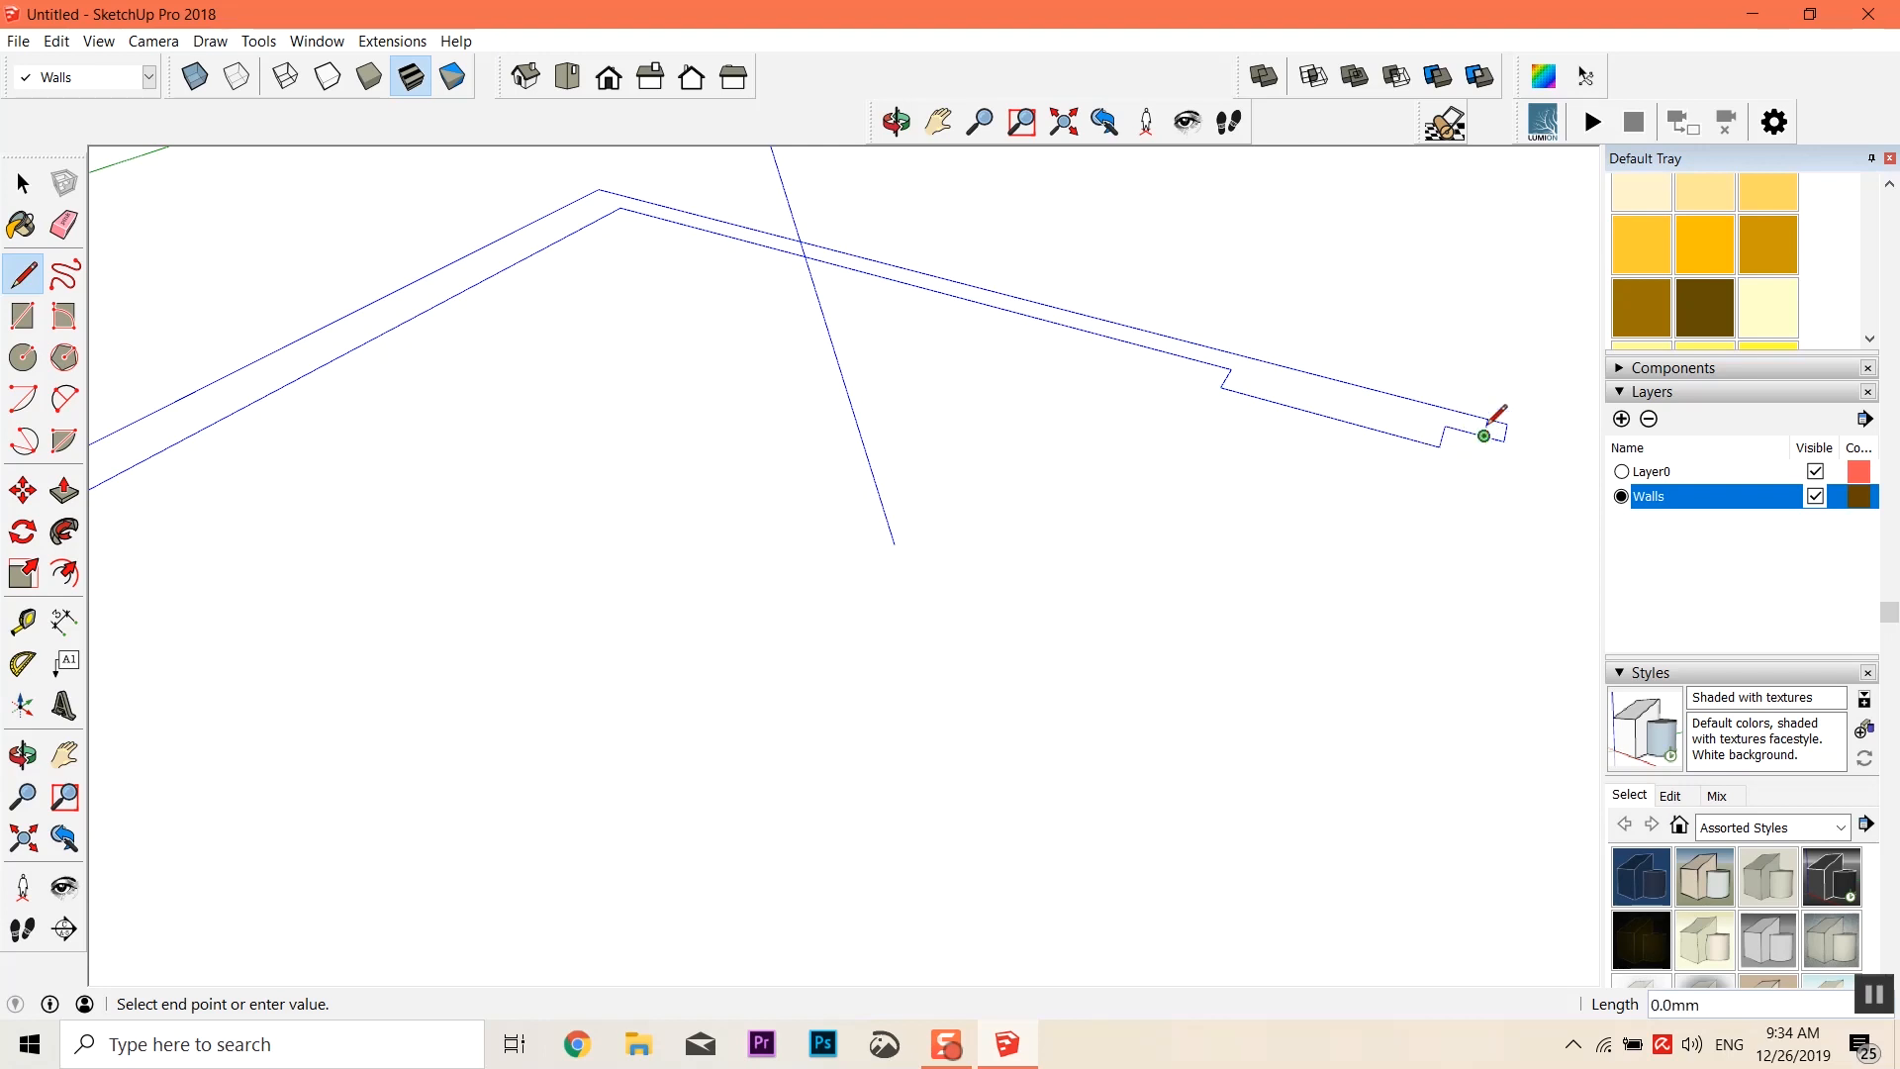
left_click(601, 188)
scroll(853, 475, "down", 4)
scroll(819, 407, "up", 3)
scroll(1049, 371, "down", 1)
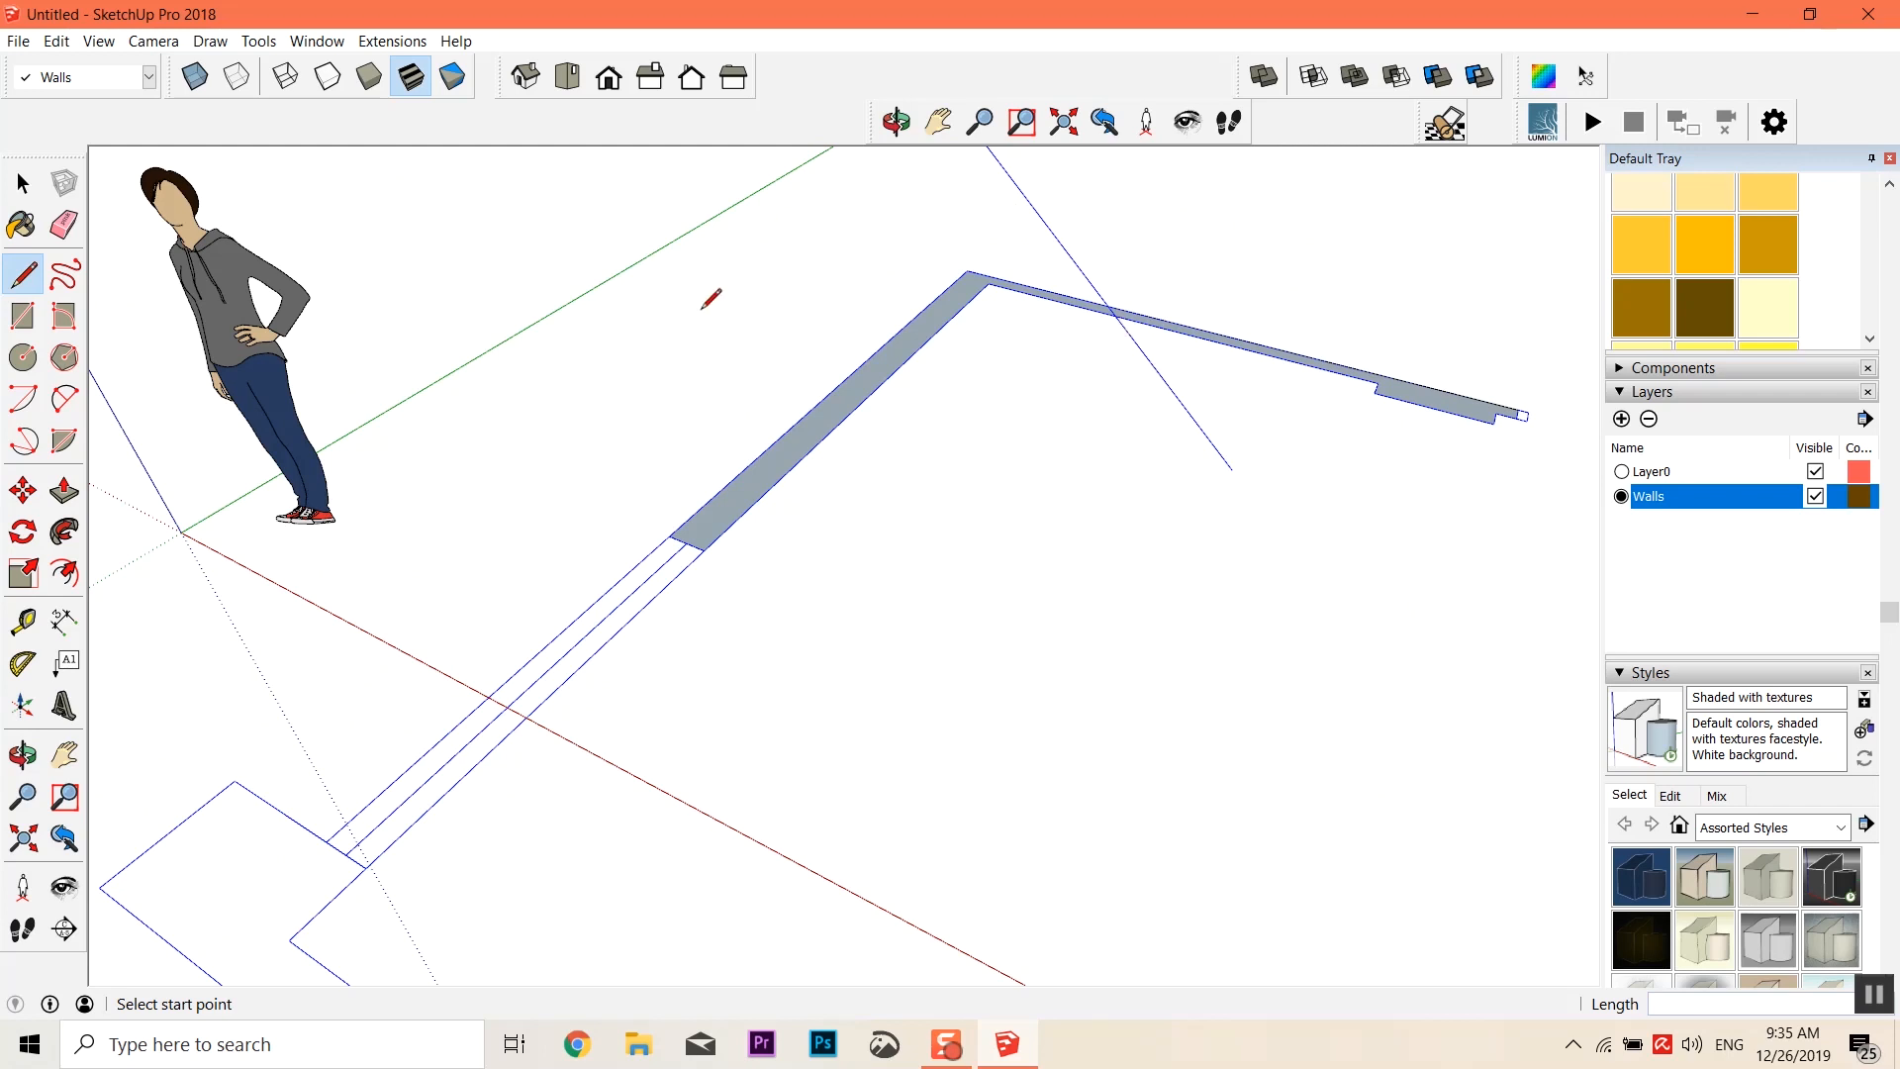
Trace the outline of the projecting wall block and the long wall running from it beside the window opening
middle_click_drag(872, 555, 1090, 621)
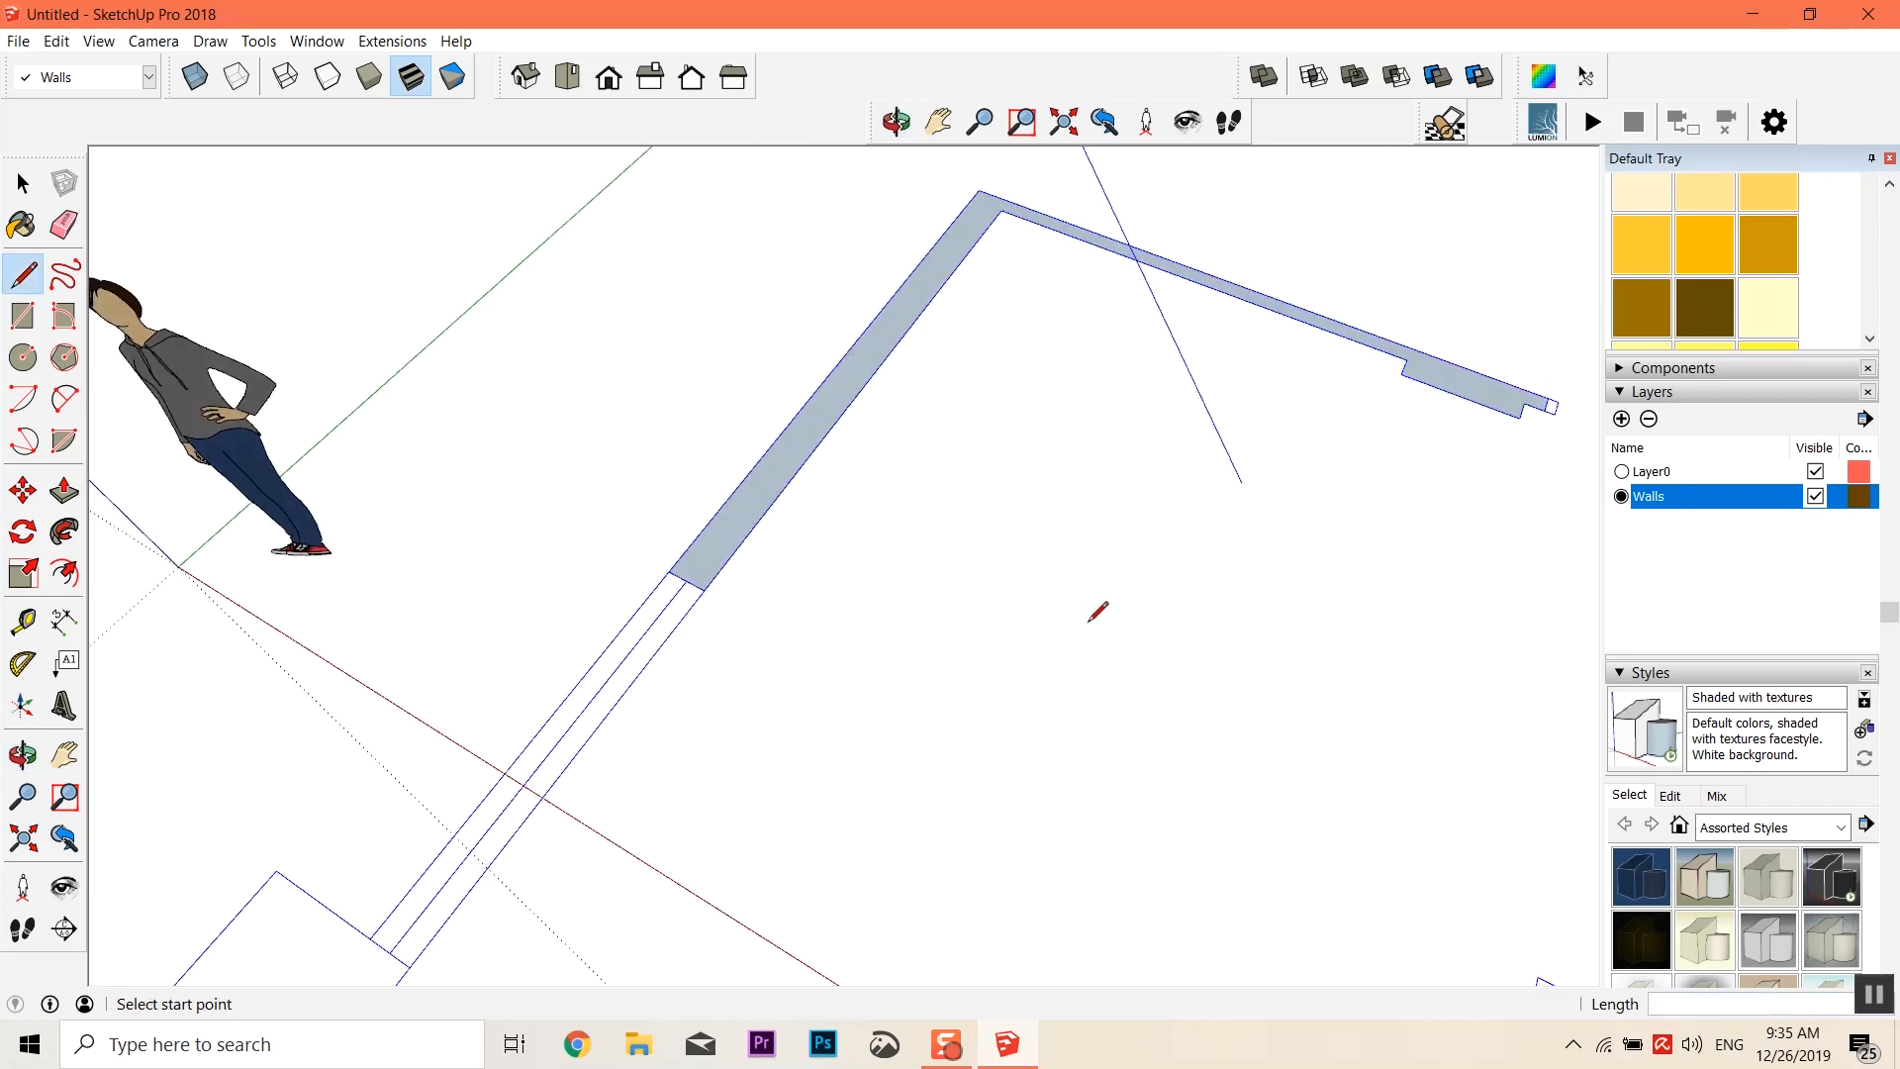
scroll(1474, 500, "down", 3)
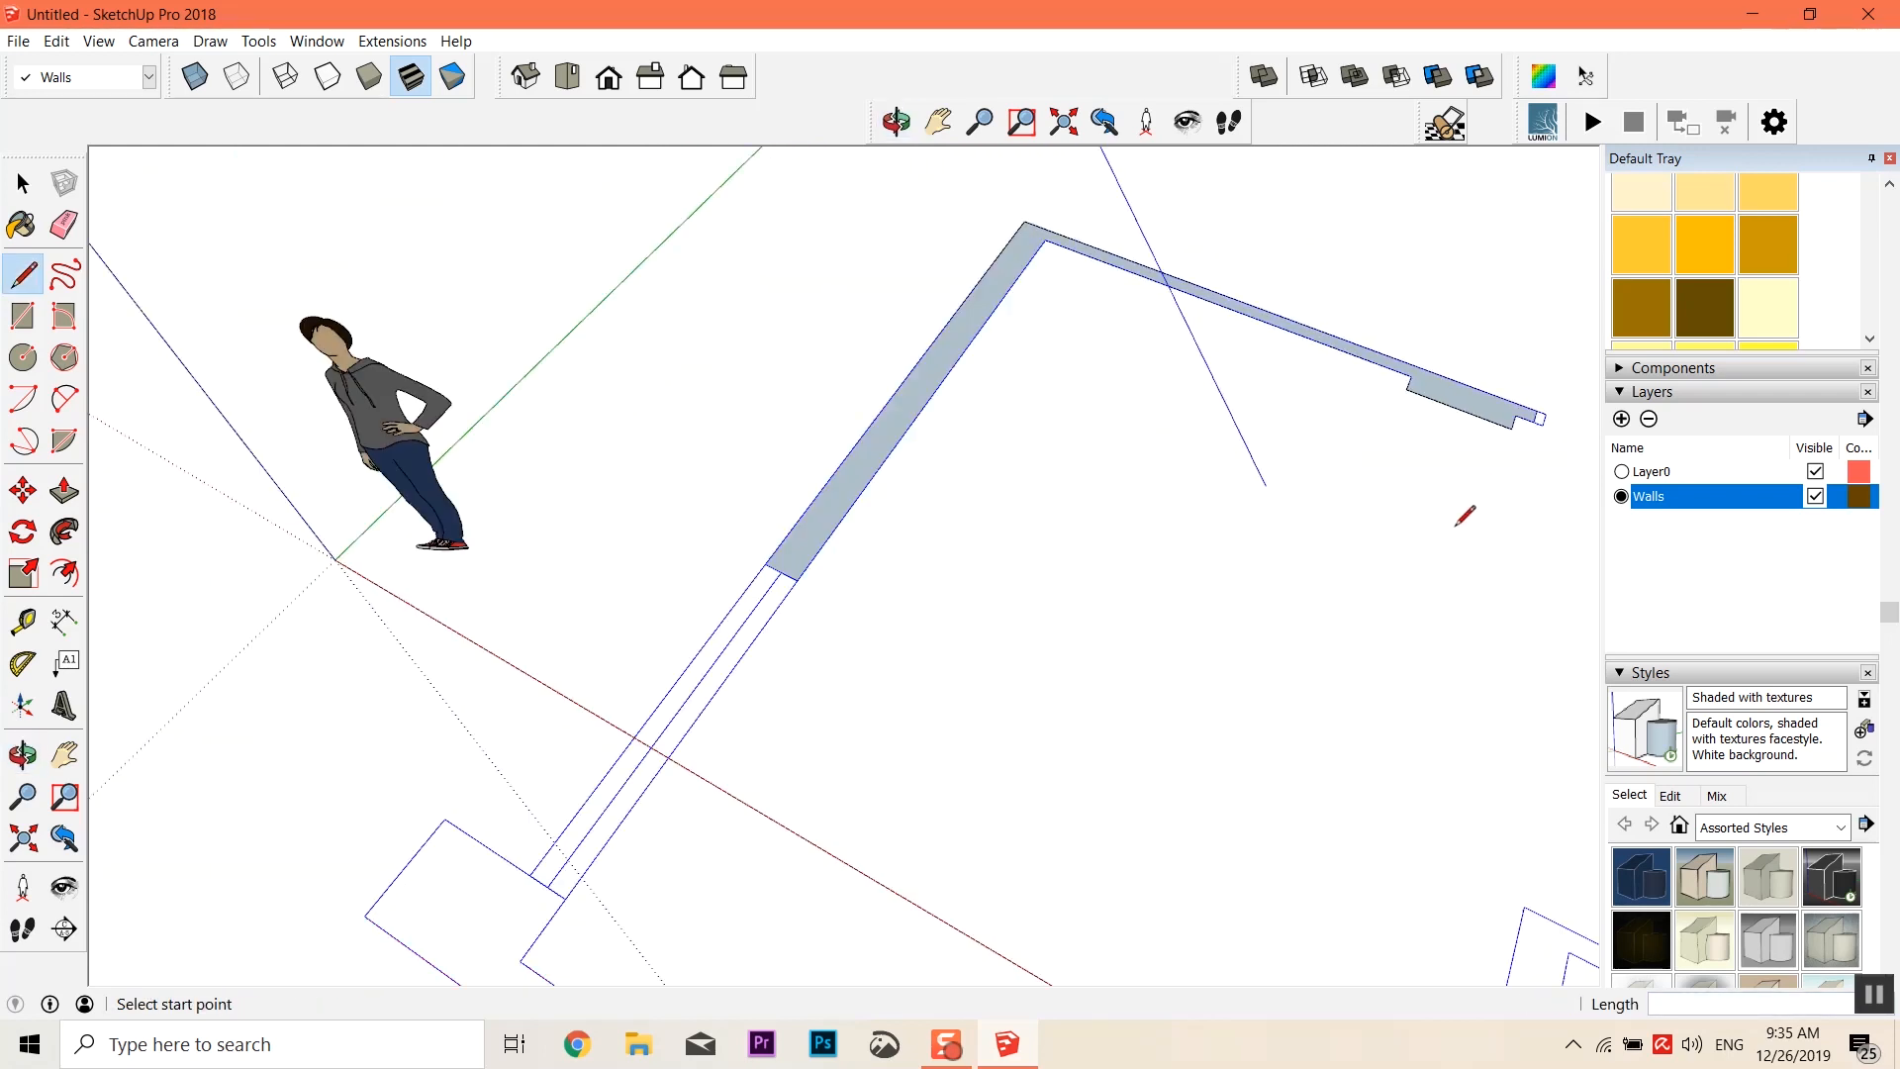
middle_click_drag(1253, 654, 1116, 403)
scroll(763, 475, "up", 5)
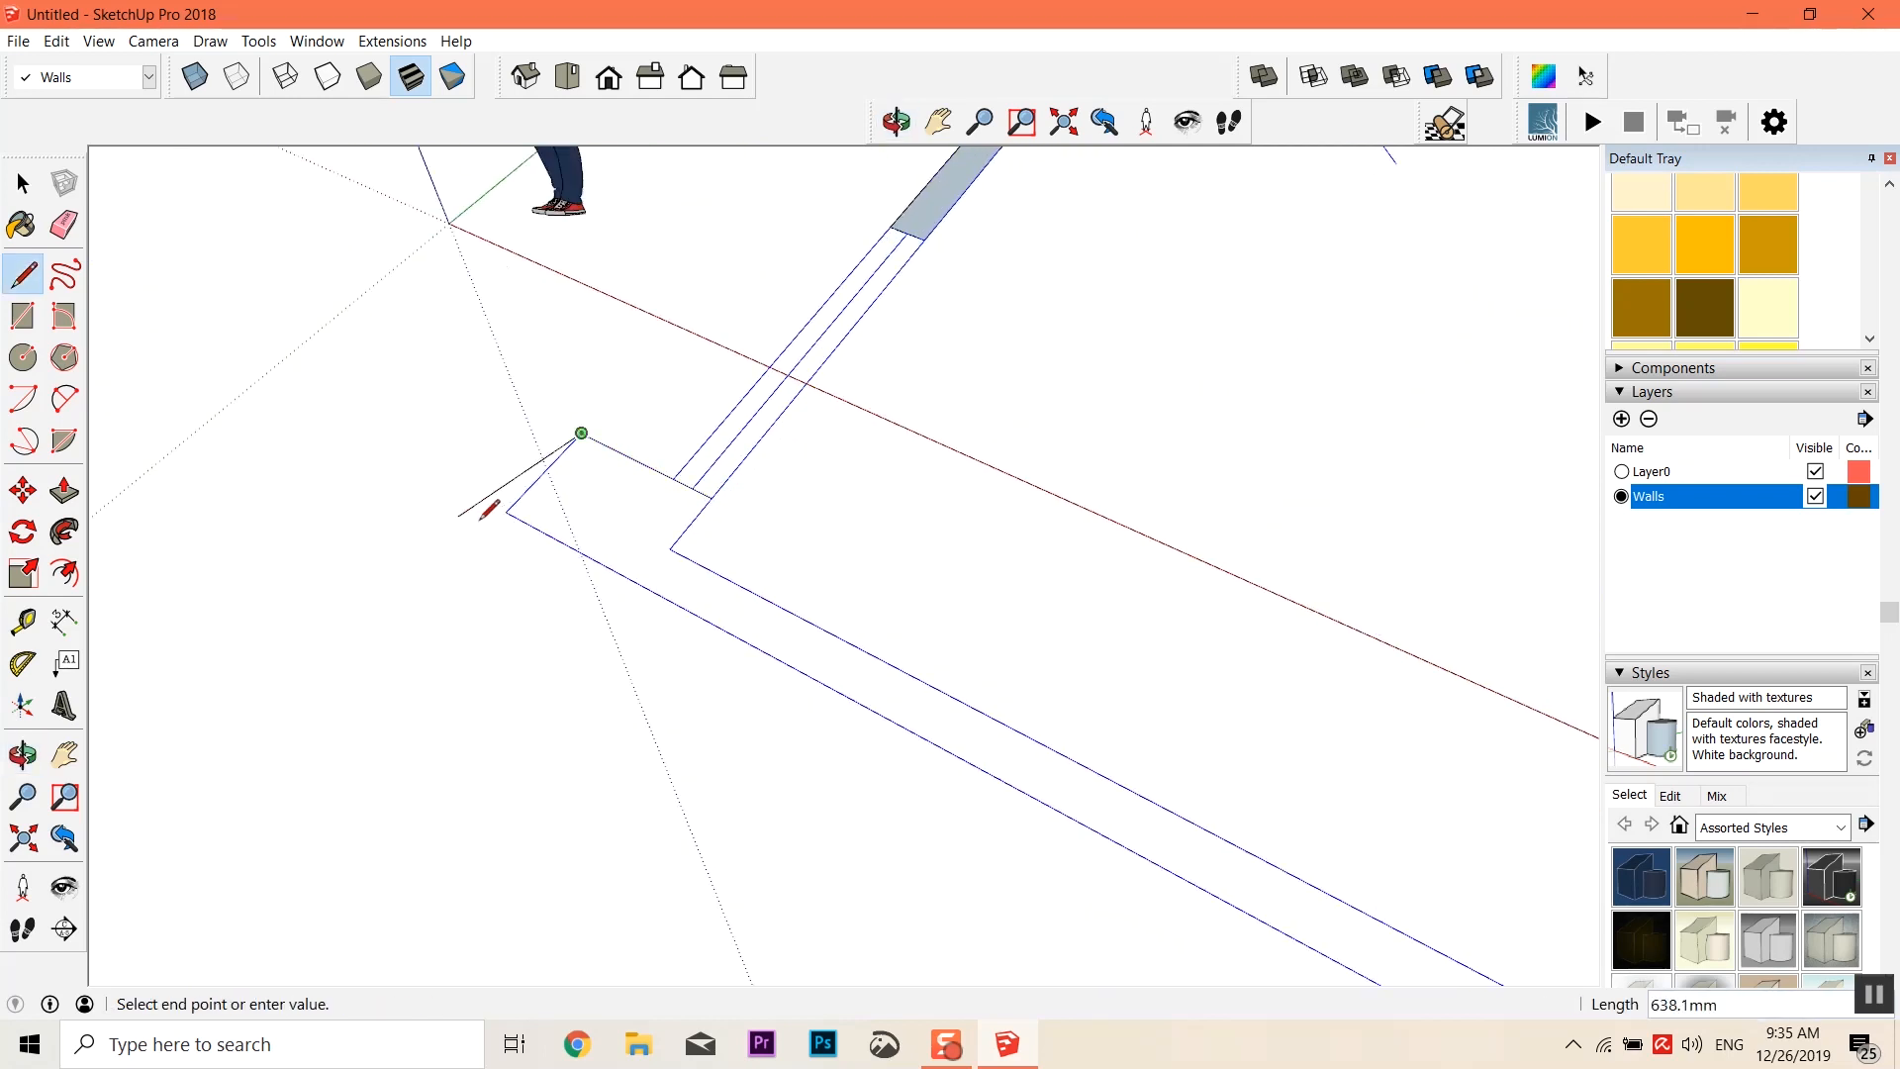
middle_click_drag(1484, 890, 920, 366, "shift")
middle_click_drag(1378, 384, 1083, 553, "shift")
scroll(475, 312, "down", 3)
middle_click_drag(475, 312, 789, 403, "shift")
scroll(789, 404, "down", 3)
Trace the remaining outer walls and interior partitions with the Line tool so that they form faces
left_click(1145, 354)
left_click(1211, 252)
left_click(1427, 345)
middle_click_drag(1204, 491, 1230, 501, "shift")
left_click(1230, 501)
scroll(1209, 246, "up", 7)
left_click(1273, 263)
middle_click_drag(1211, 238, 806, 687)
scroll(805, 687, "down", 5)
middle_click_drag(342, 566, 1070, 474, "shift")
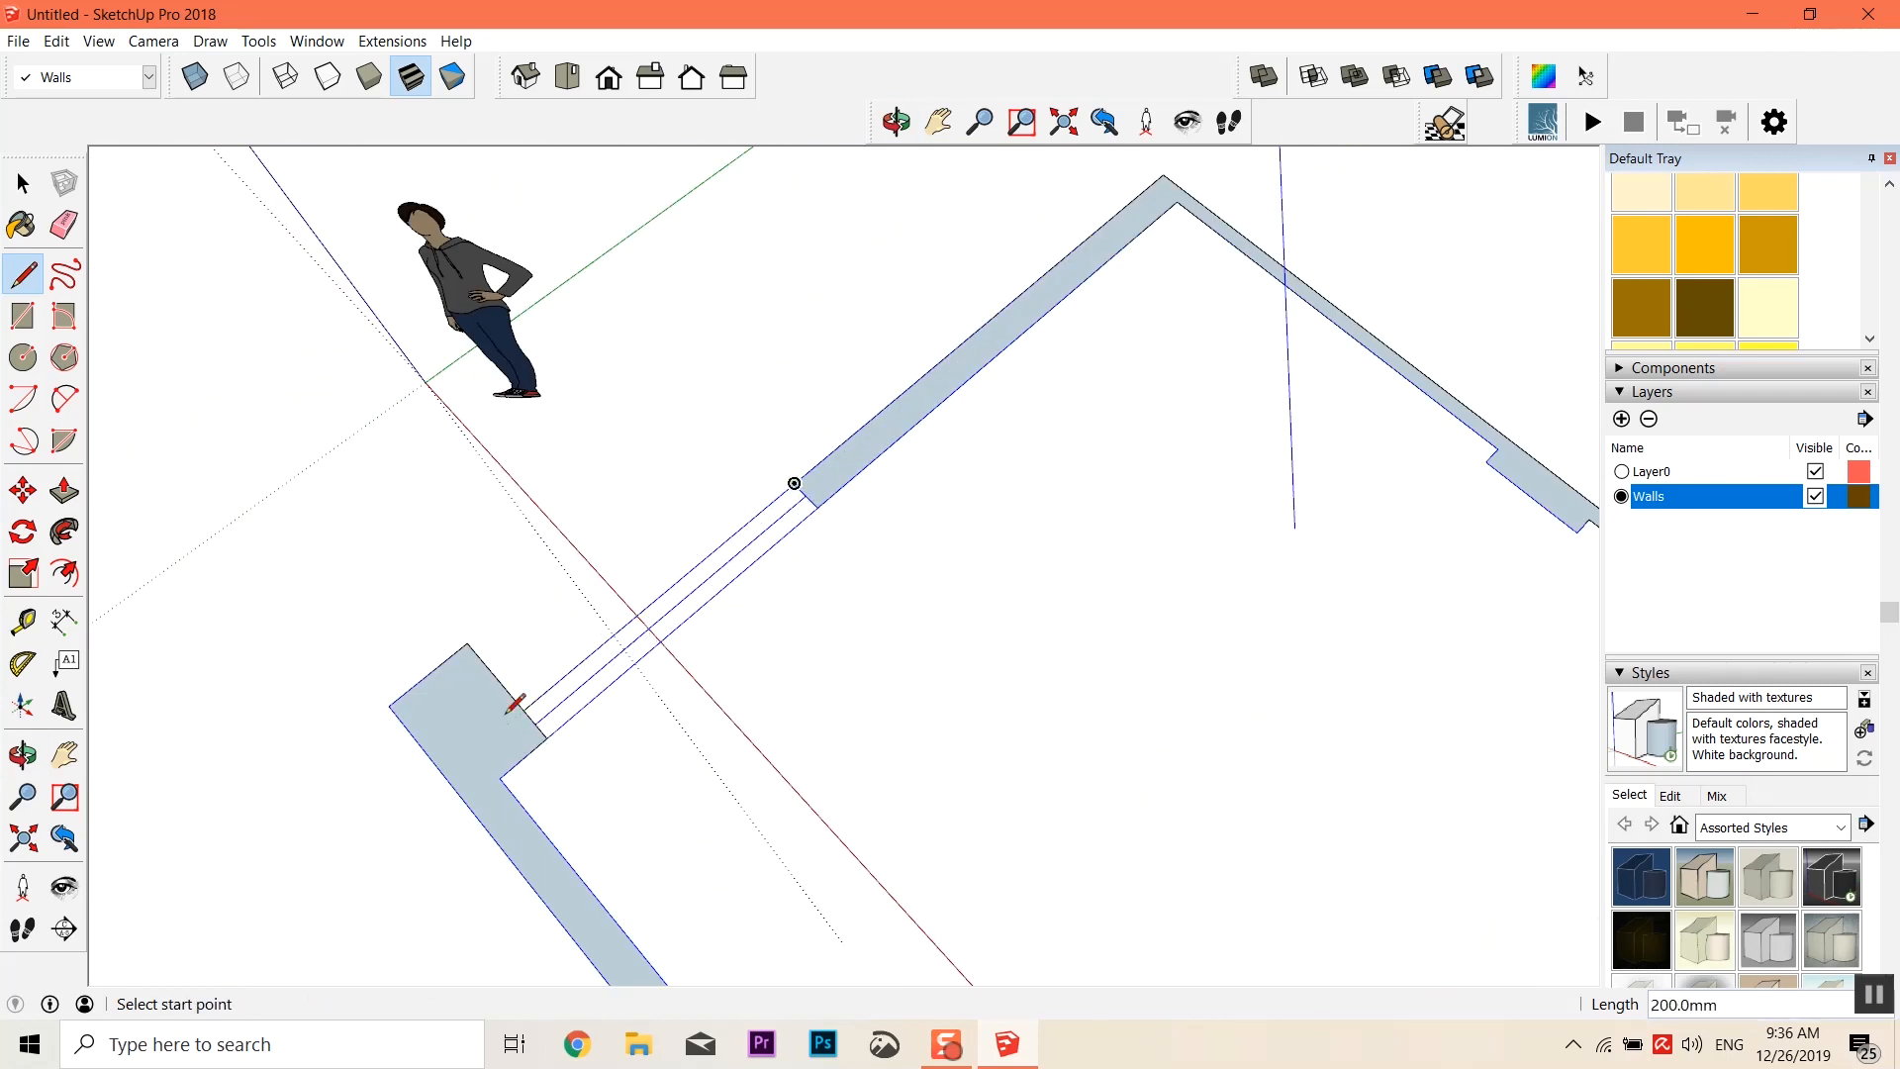
scroll(507, 714, "up", 4)
left_click(559, 774)
left_click(1111, 199)
key("e")
left_click_drag(891, 406, 1200, 576)
key("ctrl+z")
key("ctrl+z")
key("ctrl+z")
key("l")
Draw a rectangle of about 1900 x 200 mm across the window opening between the corner block and the adjoining wall
scroll(701, 500, "down", 6)
middle_click_drag(897, 424, 1034, 527)
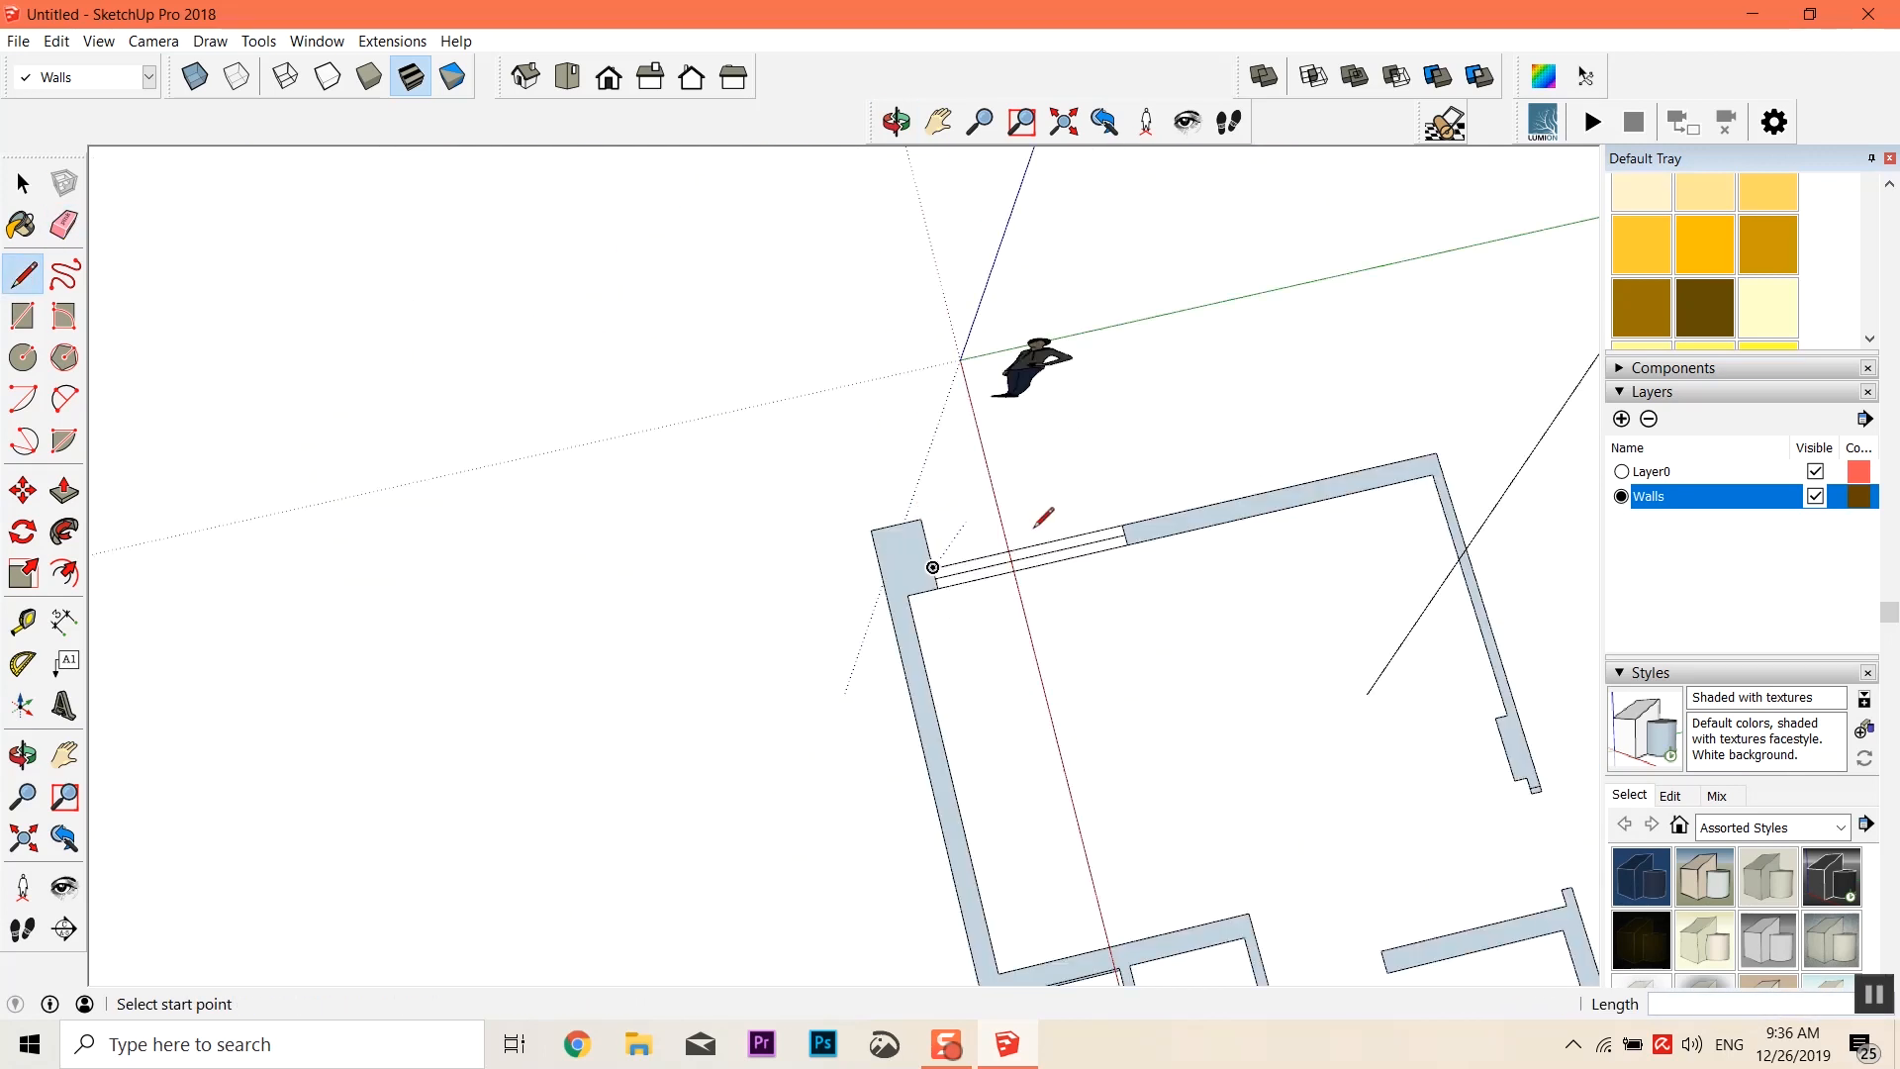
scroll(1285, 557, "up", 1)
left_click(22, 315)
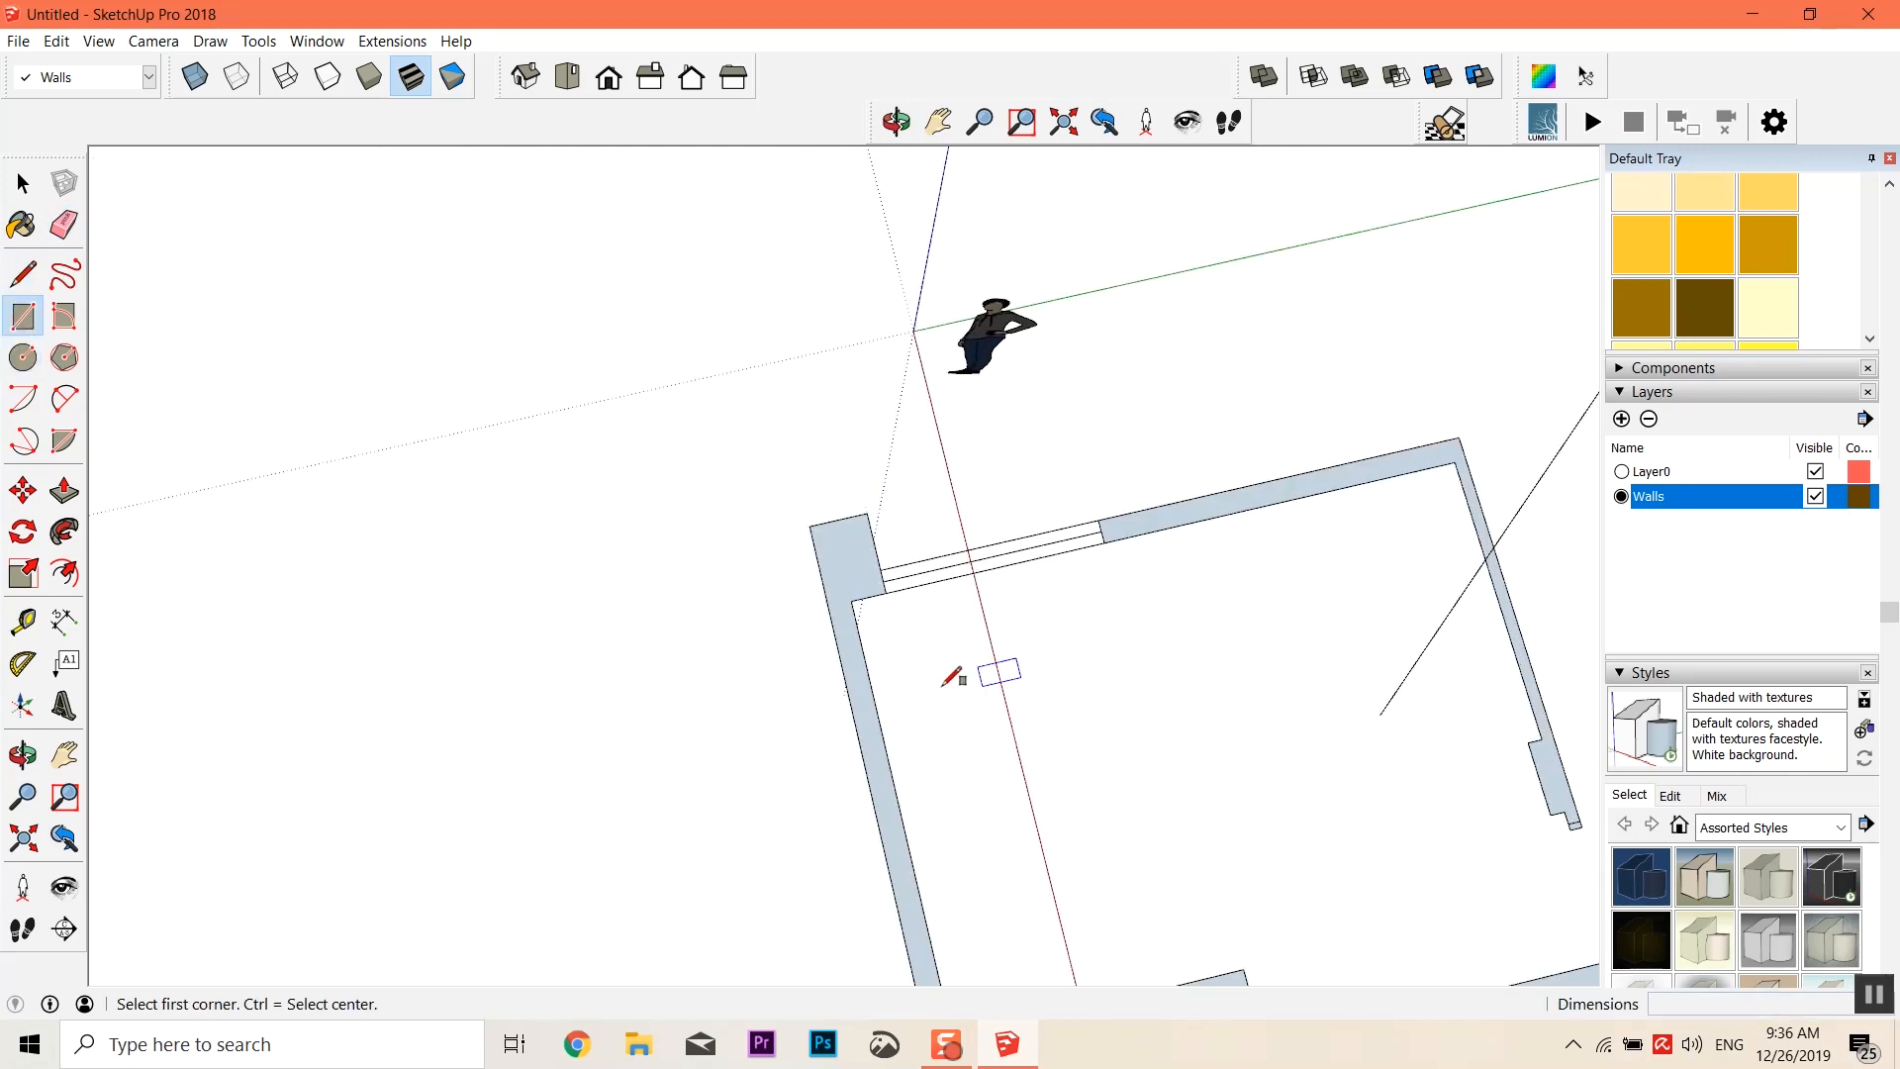
left_click(880, 569)
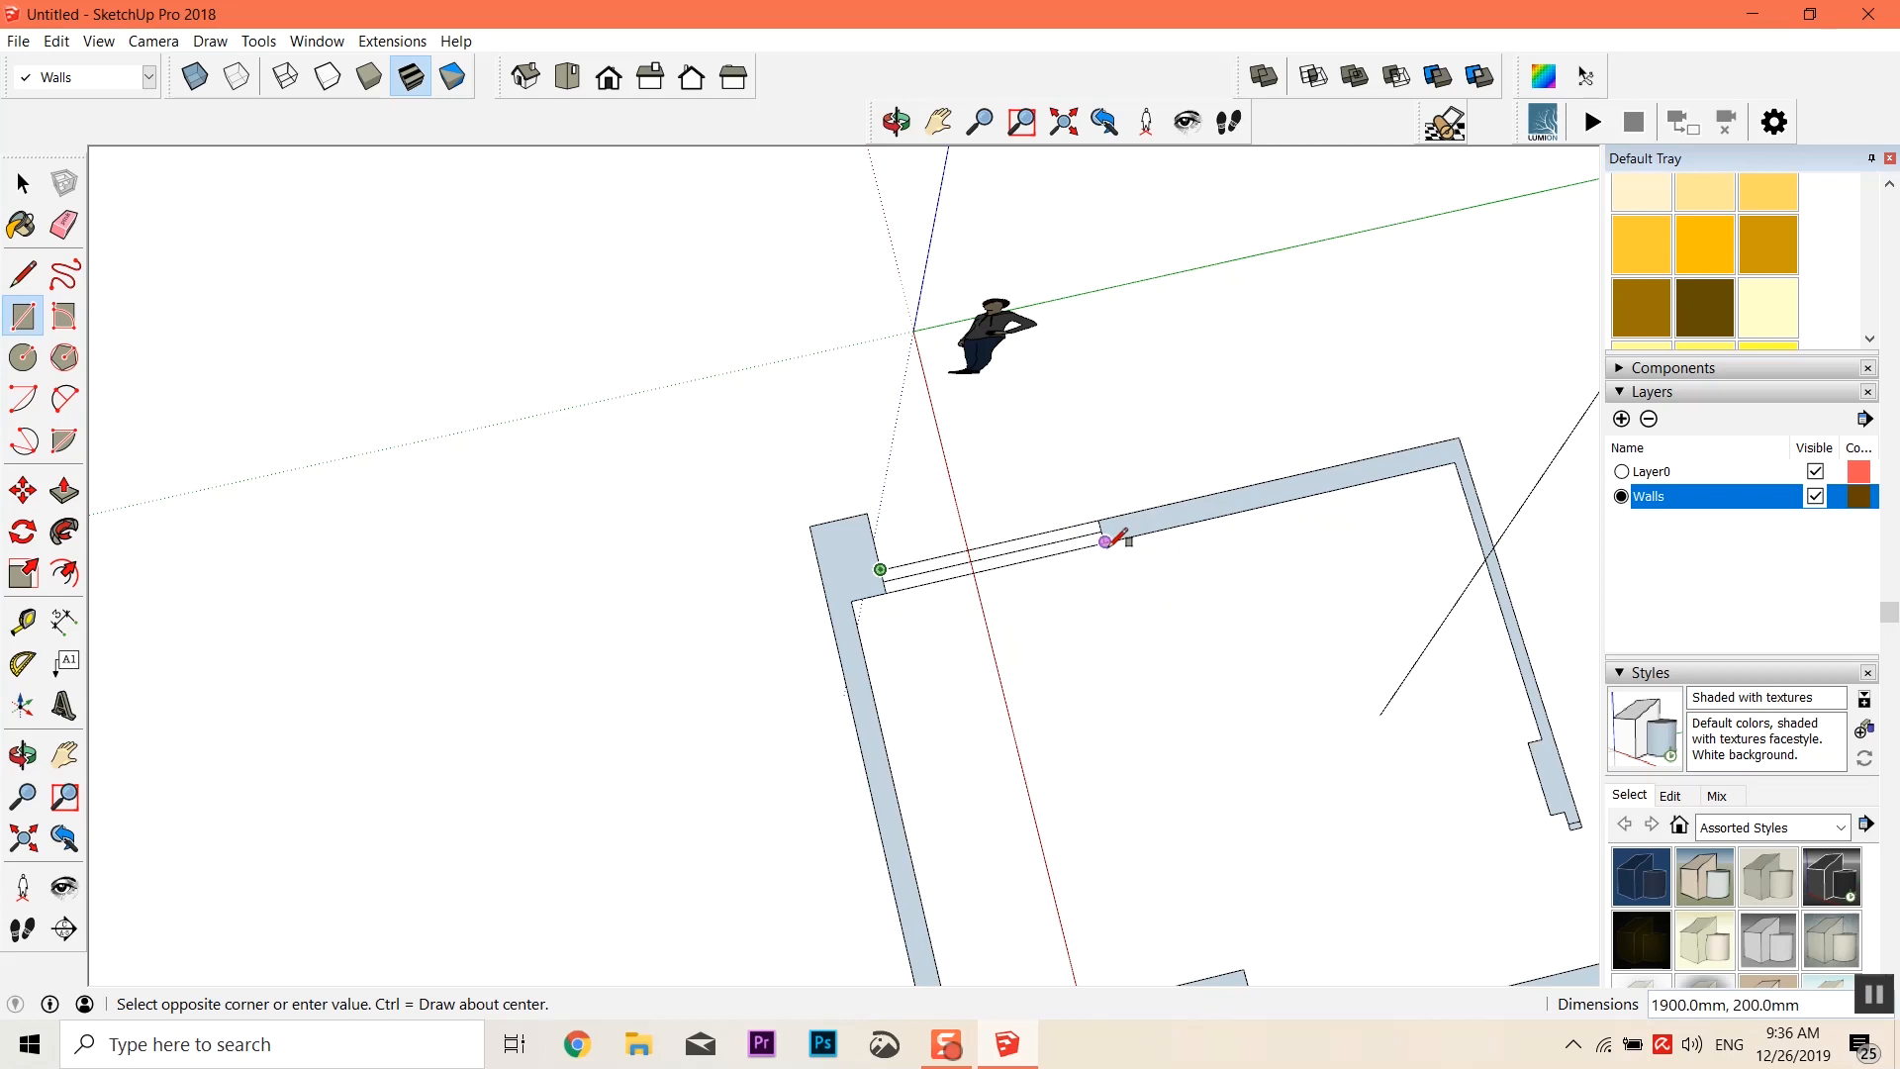
left_click(1108, 544)
Draw a rectangle of about 900 x 50 mm across the doorway in the outer wall beside the stepped wall end
scroll(1124, 518, "down", 2)
middle_click_drag(1124, 518, 899, 403, "shift")
scroll(1183, 680, "up", 3)
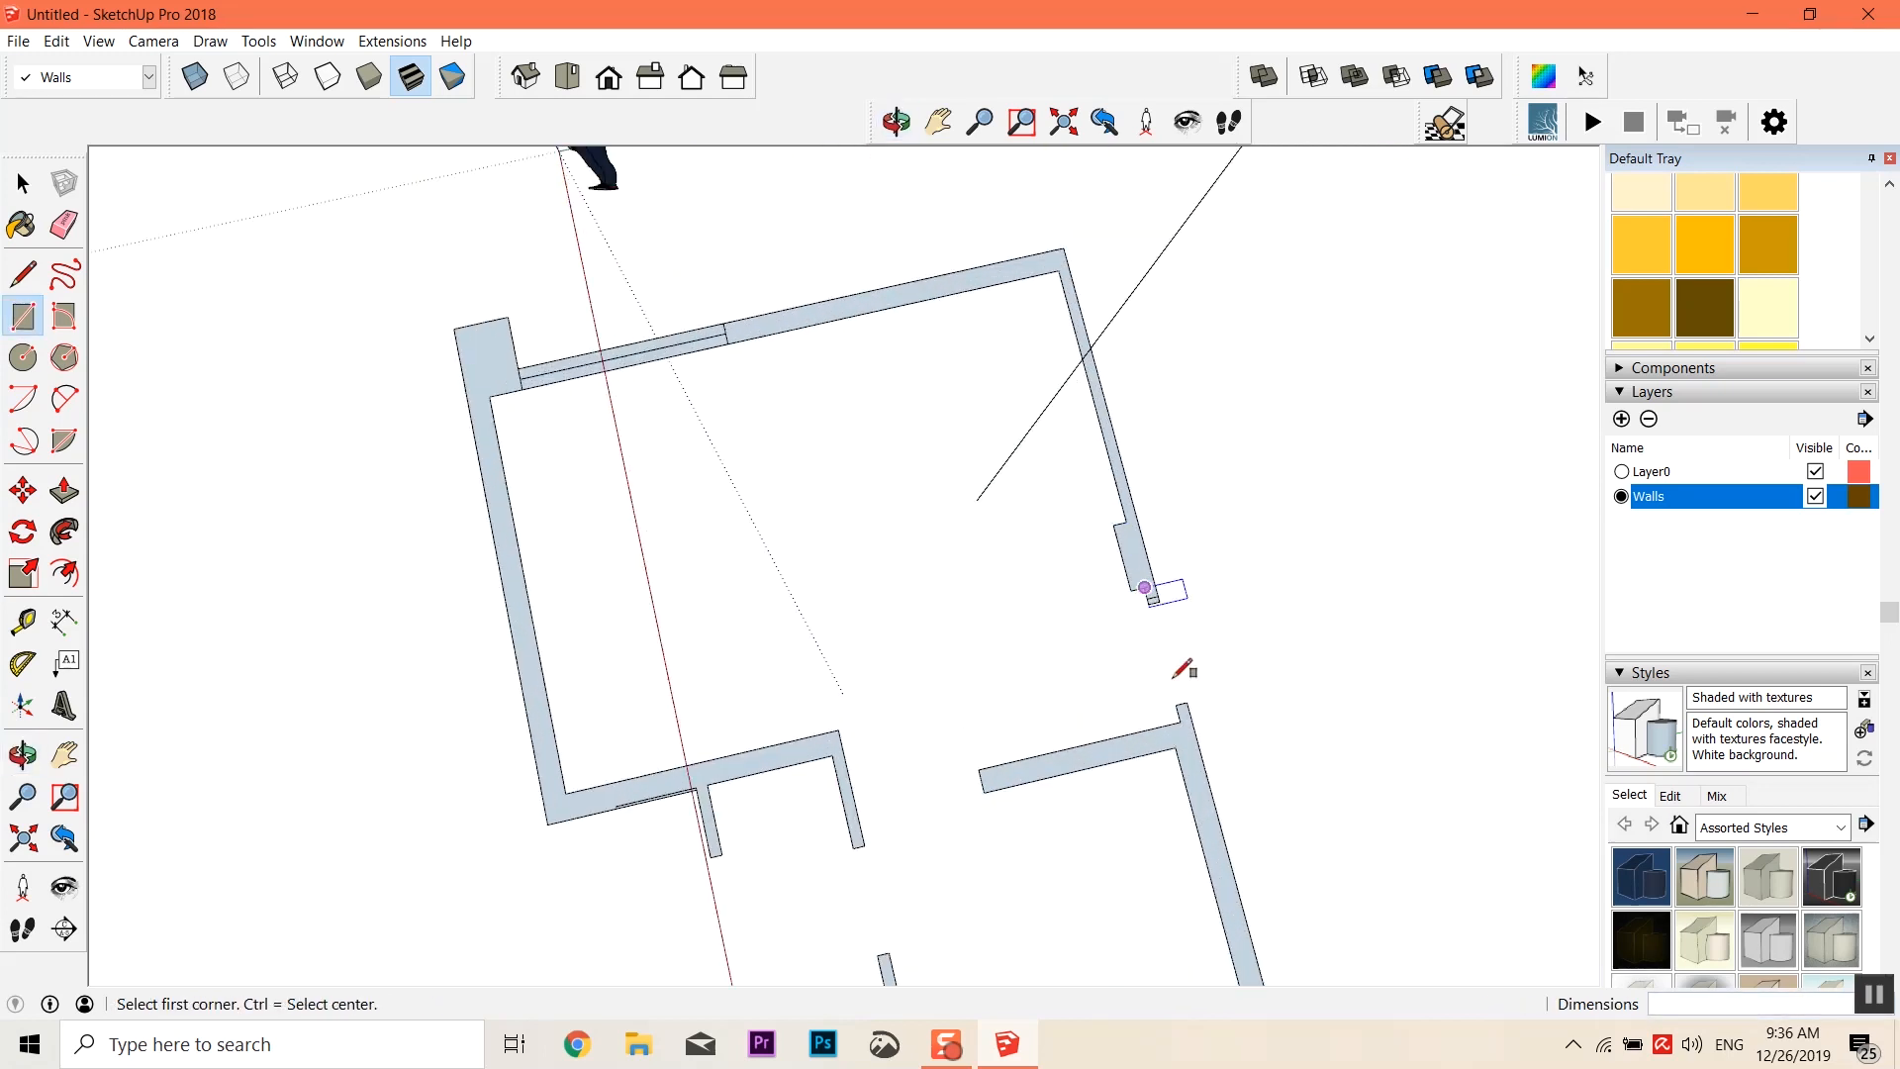
left_click(1145, 574)
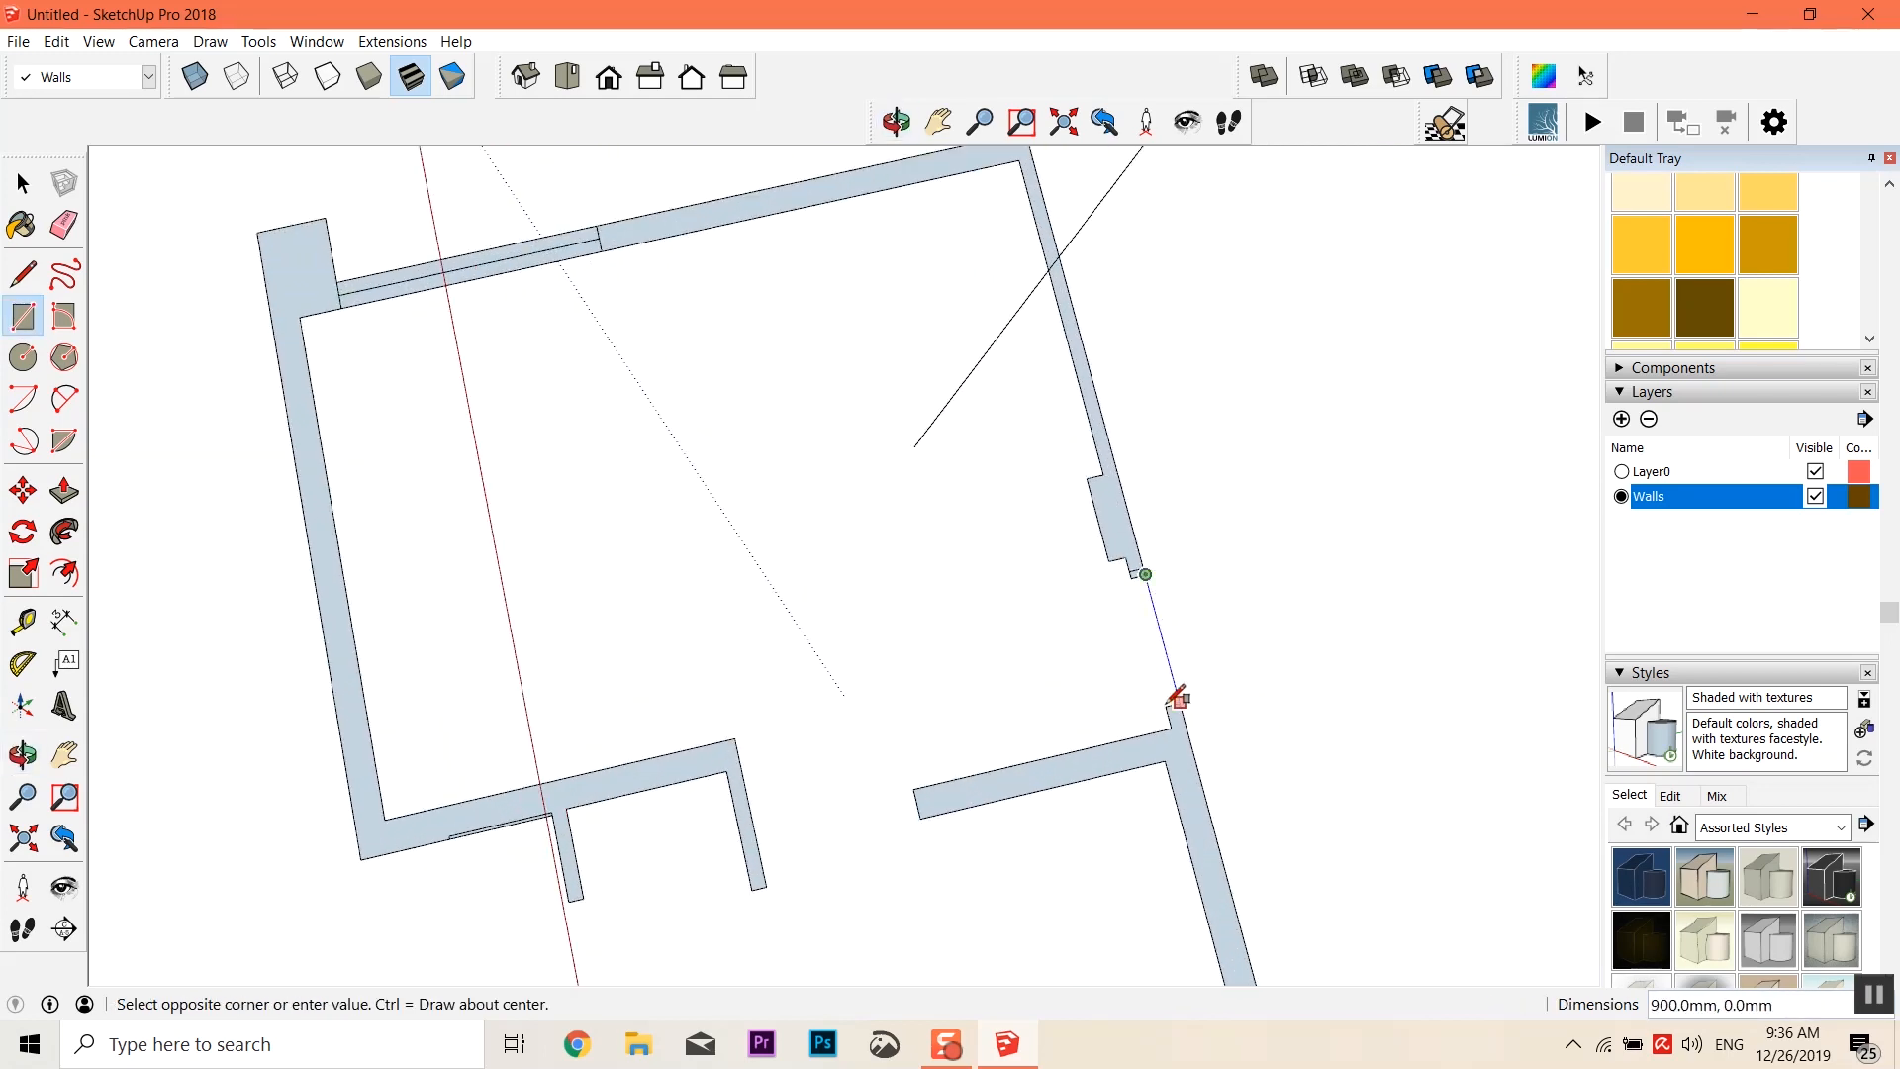
scroll(1178, 699, "up", 2)
scroll(1185, 700, "up", 2)
left_click(1188, 698)
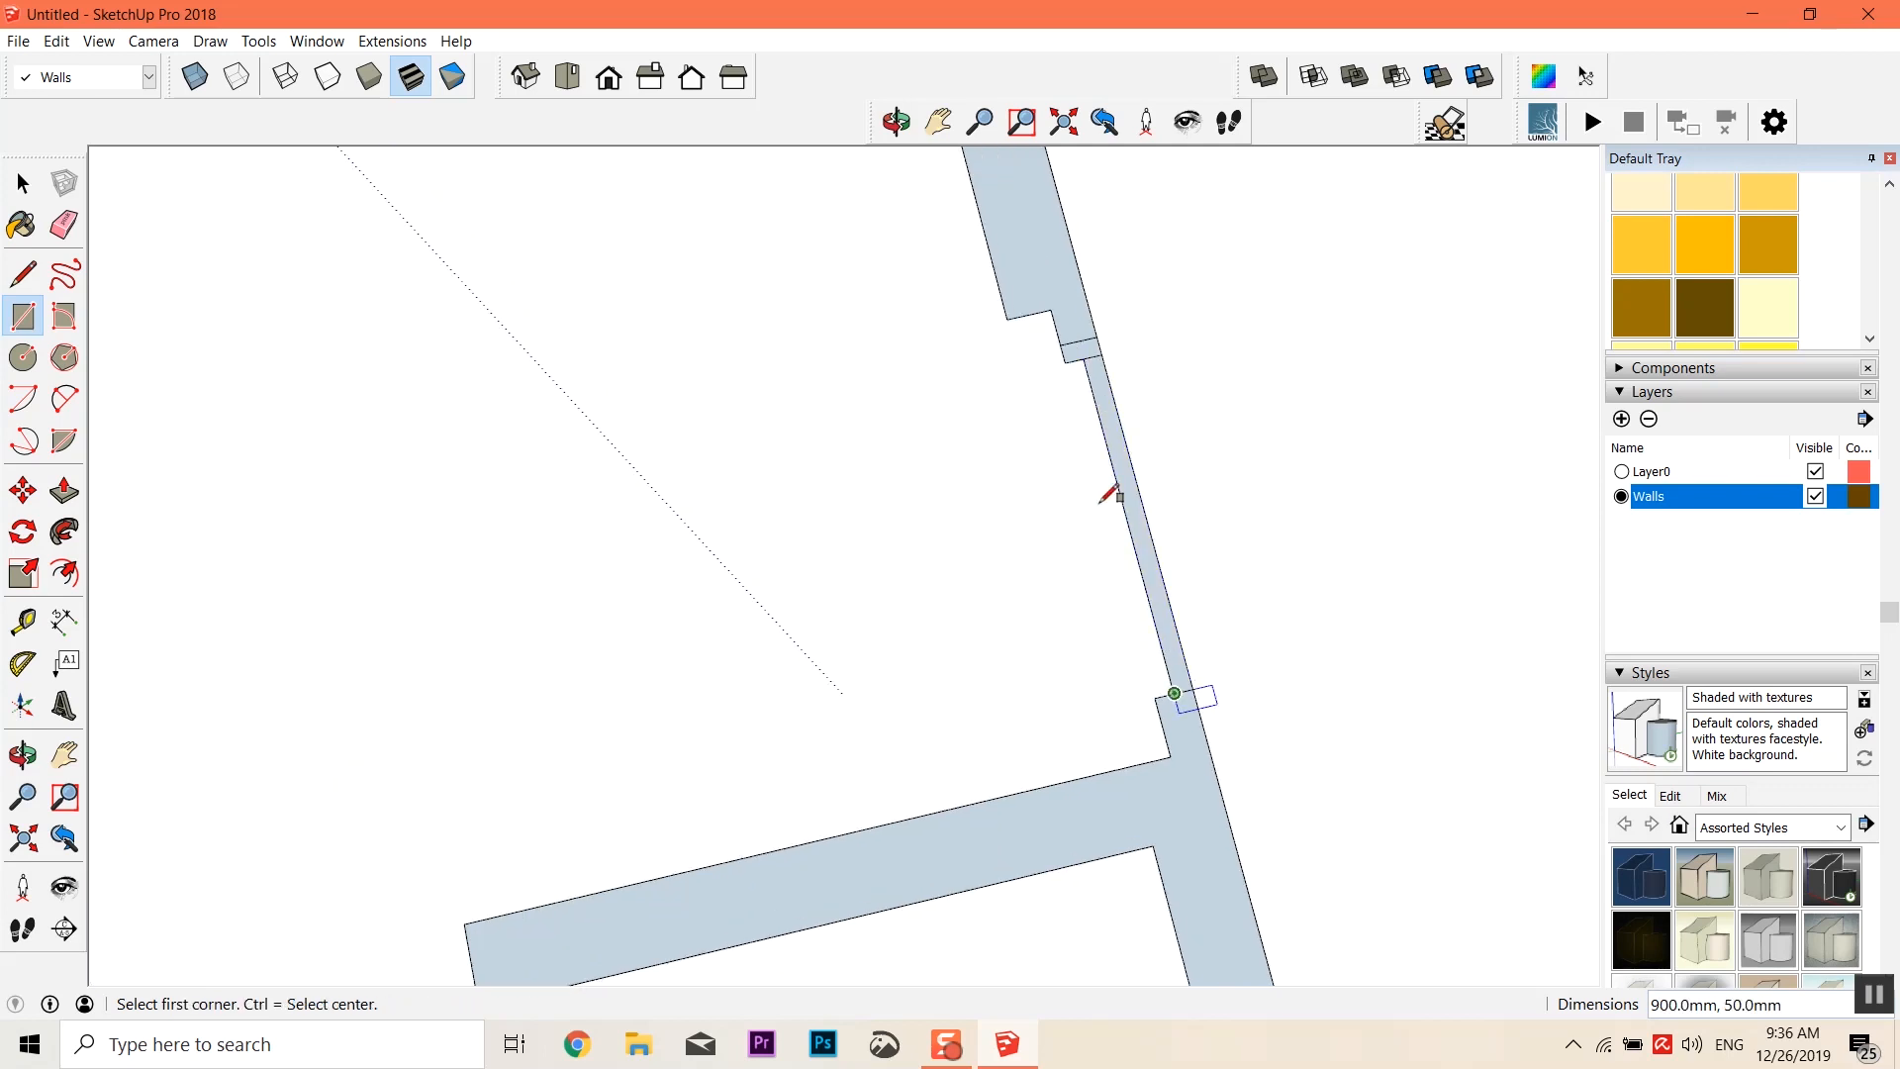
Draw a rectangle about 900 mm long across the doorway between the two aligned thin wall ends
scroll(1109, 494, "down", 4)
middle_click_drag(959, 454, 1351, 478, "shift")
scroll(1009, 562, "up", 3)
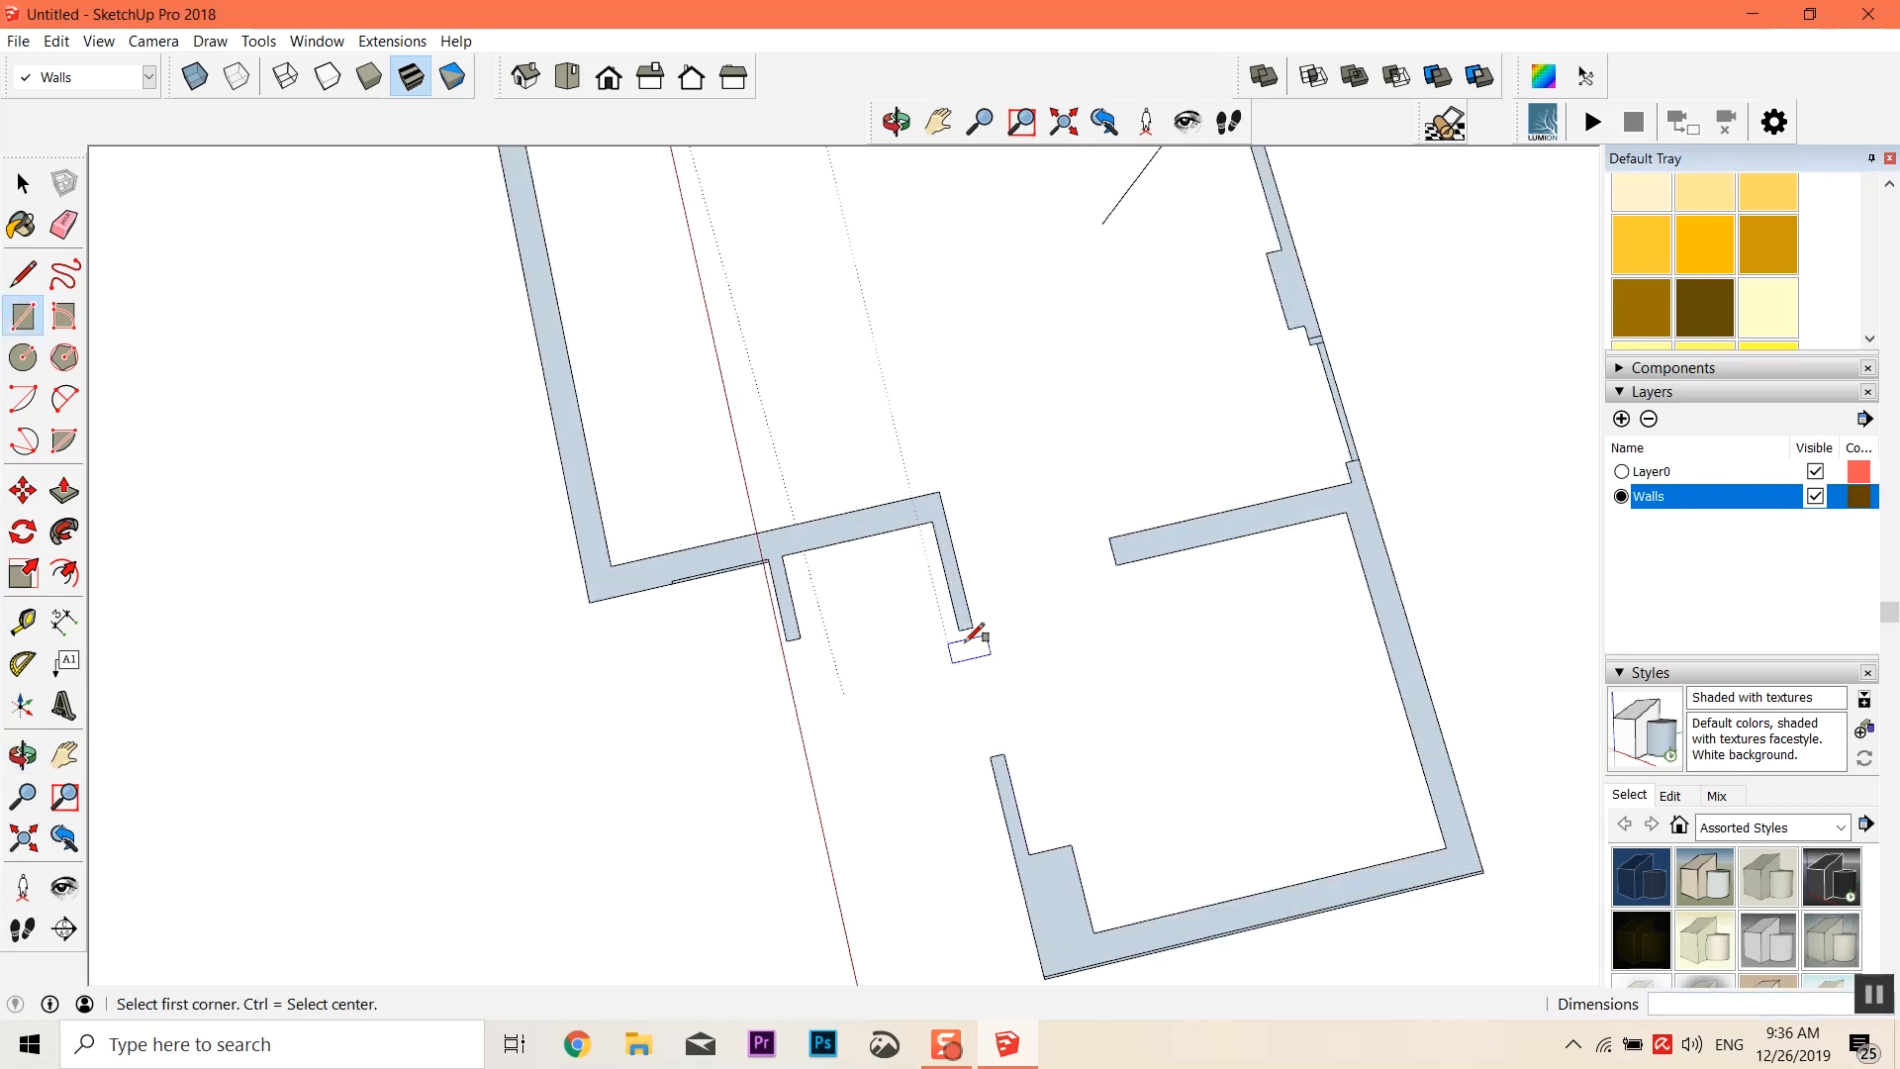
scroll(992, 756, "up", 2)
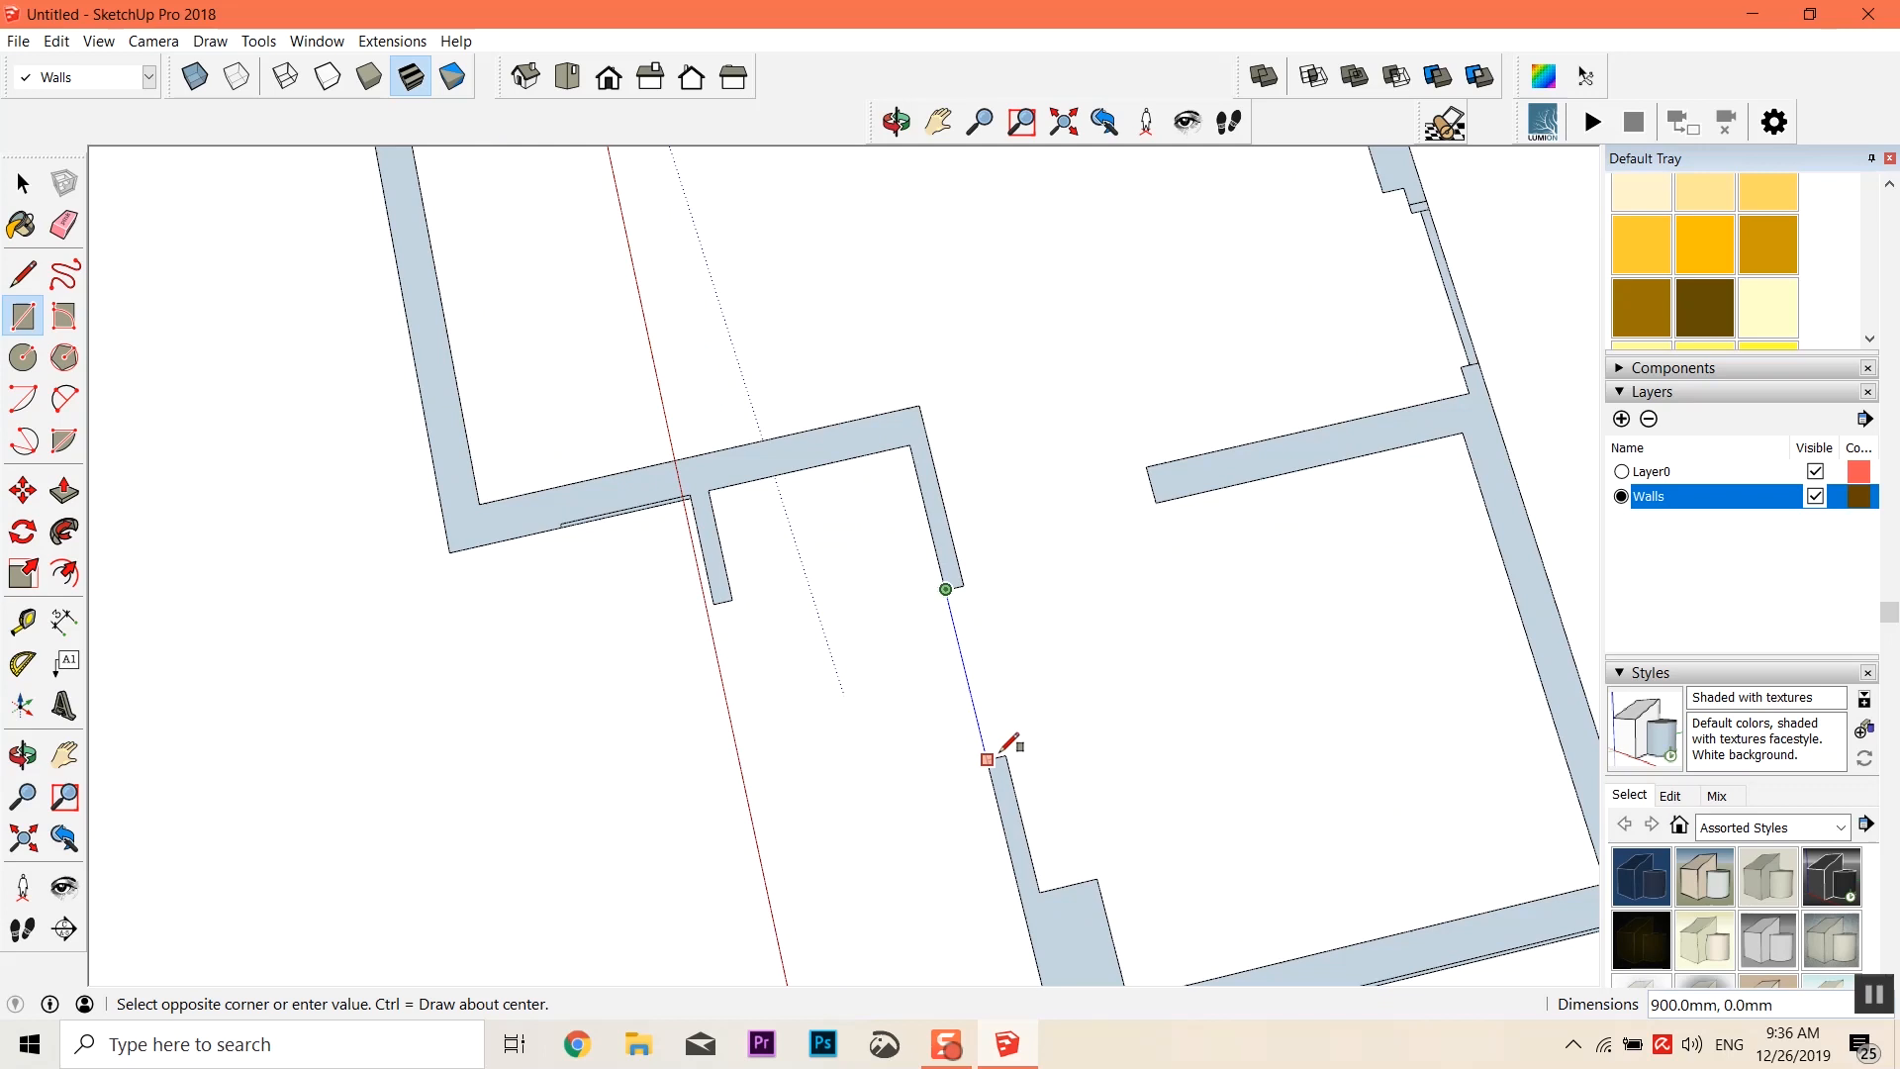
left_click(1009, 754)
Examine the closed floor plan from above and at an angle, checking the wall outlines and floor faces
scroll(1035, 601, "down", 4)
middle_click_drag(1038, 599, 932, 362)
scroll(297, 278, "down", 3)
middle_click_drag(374, 342, 501, 584)
key("ctrl")
middle_click_drag(455, 492, 654, 756, "shift")
scroll(643, 718, "down", 1)
left_click(24, 185)
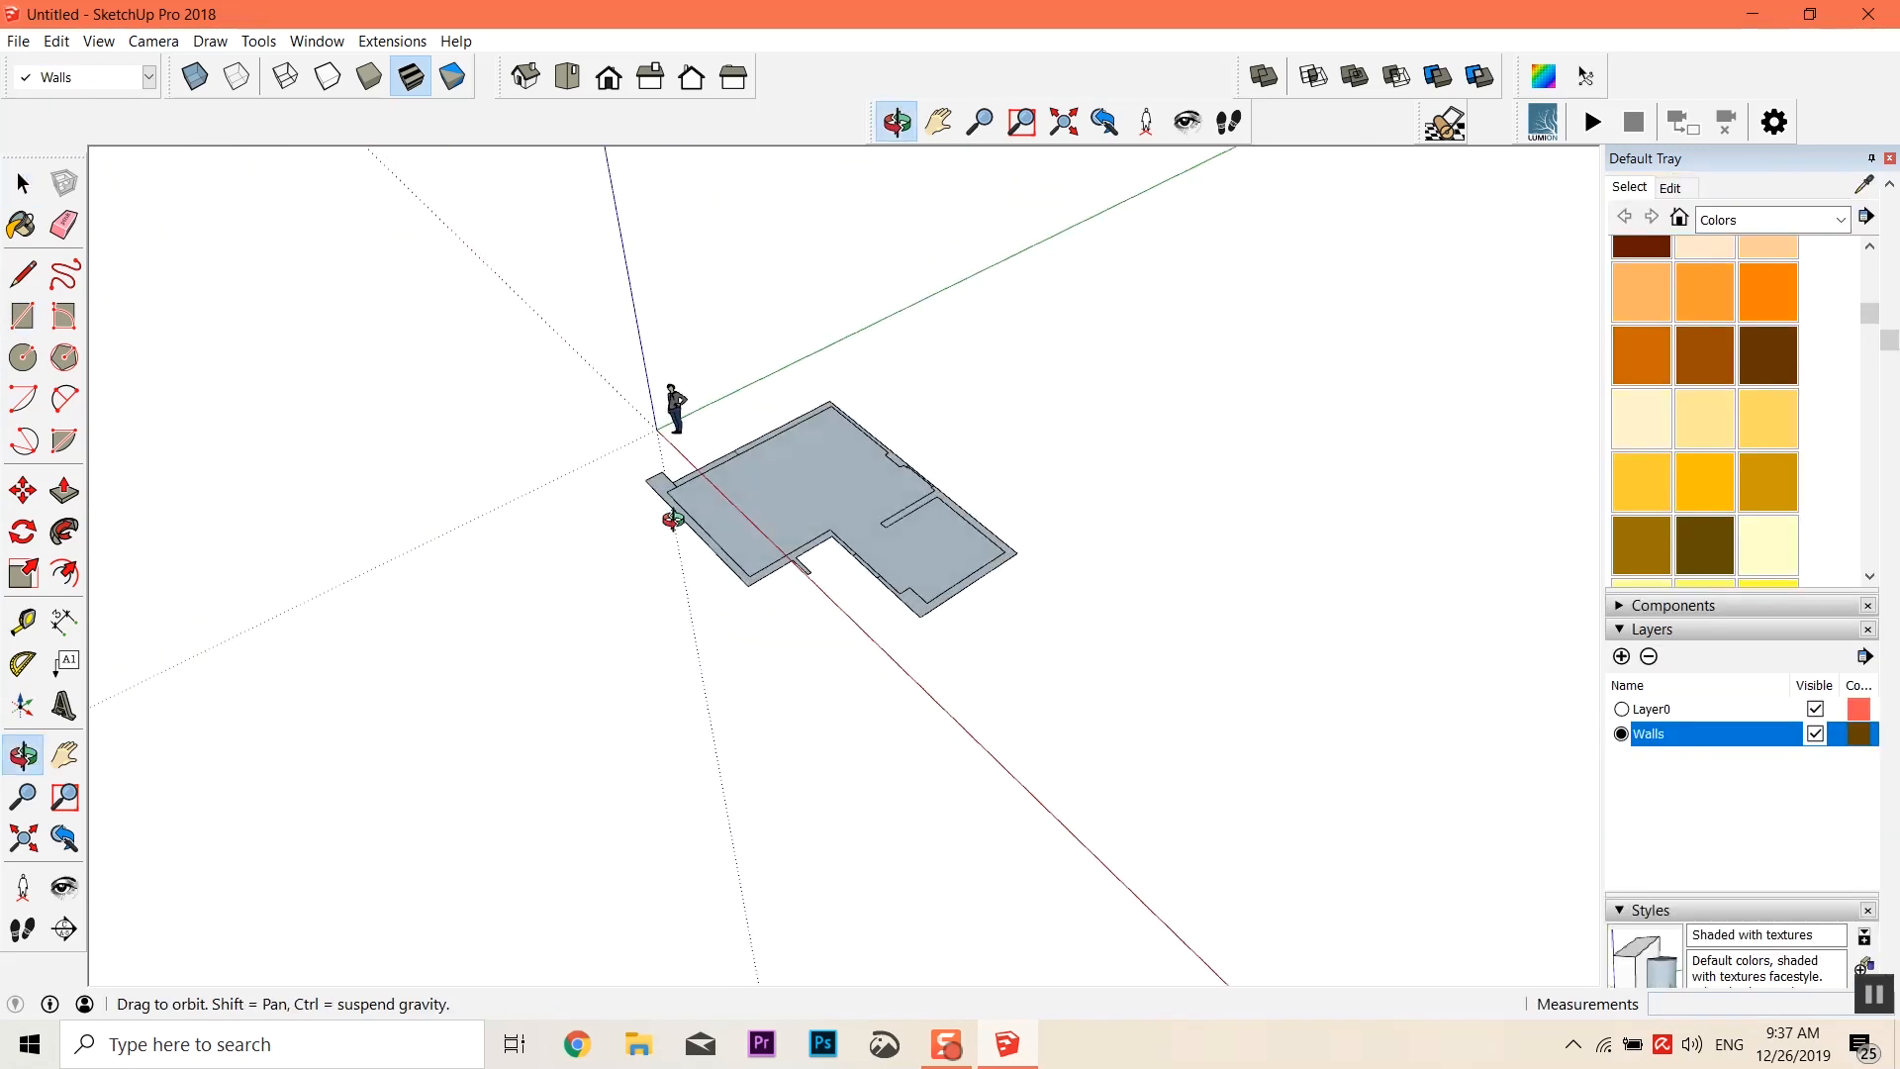
scroll(754, 492, "up", 2)
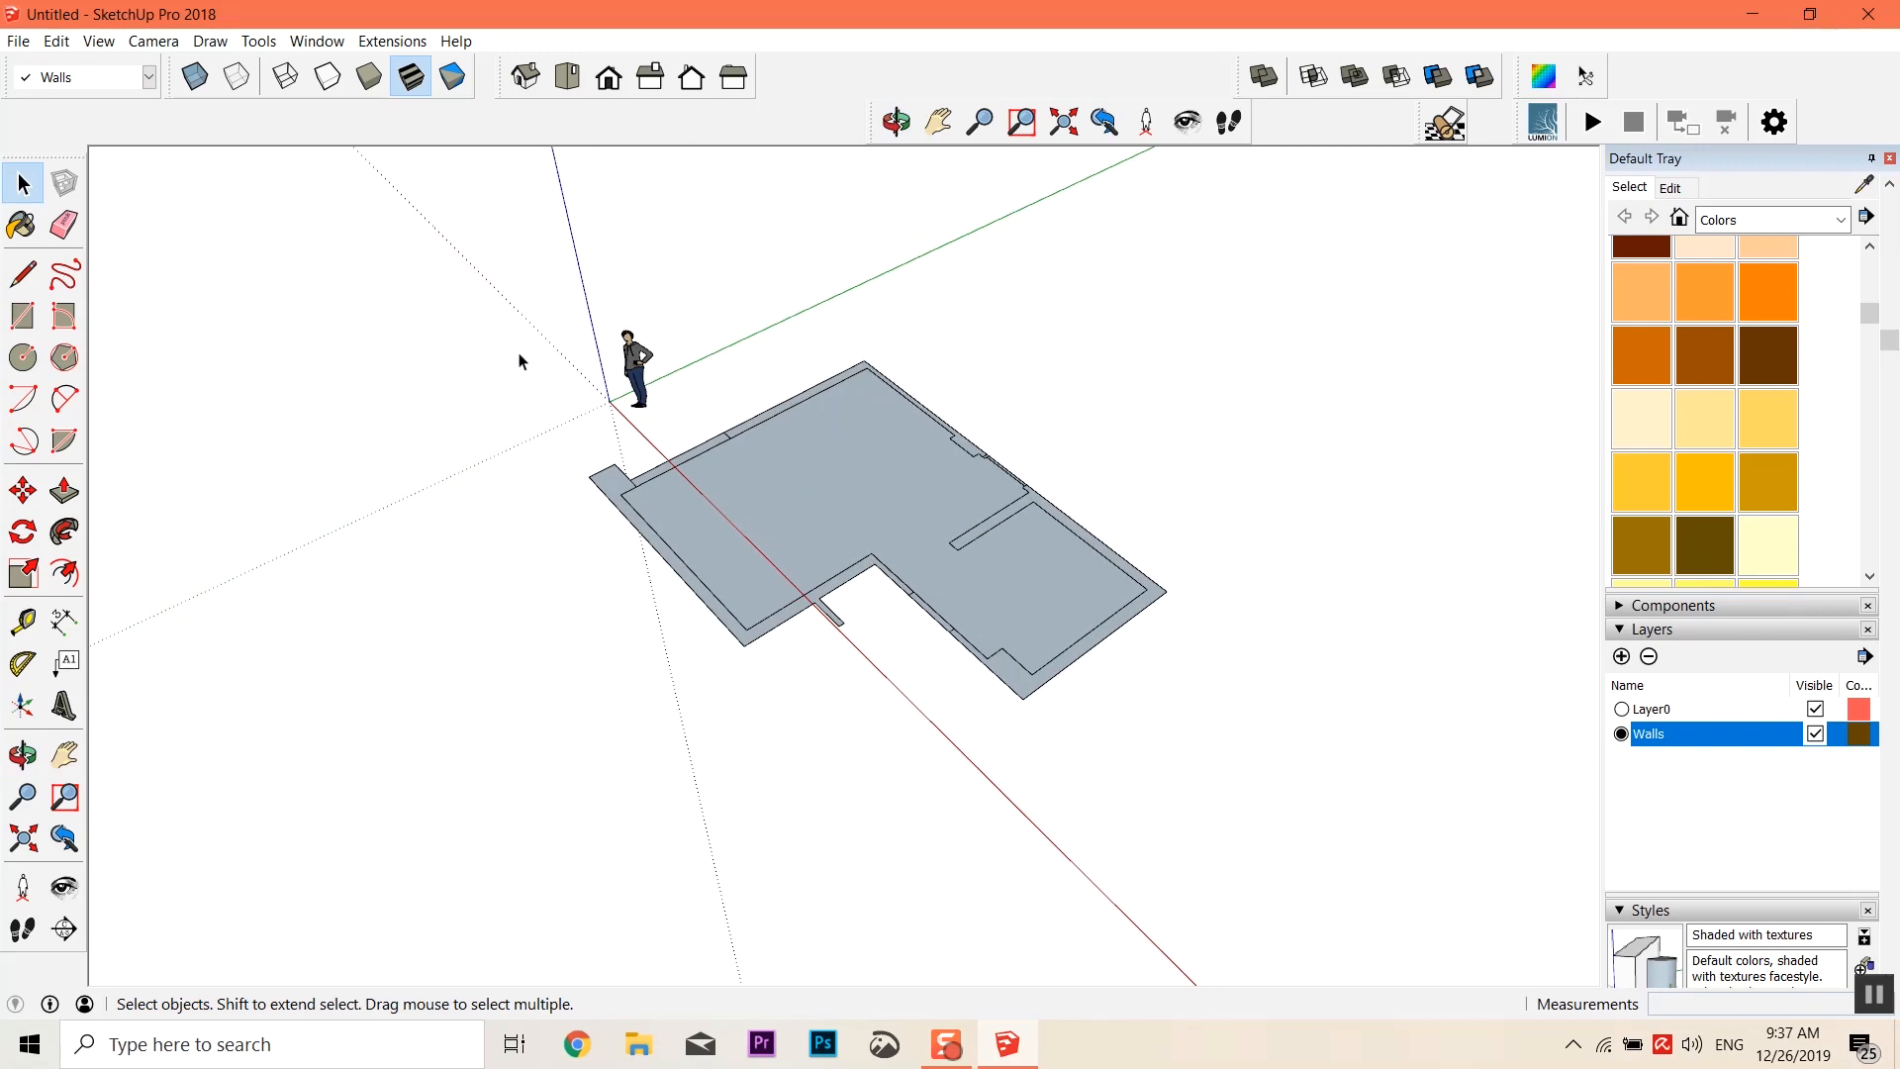
middle_click_drag(615, 545, 814, 611)
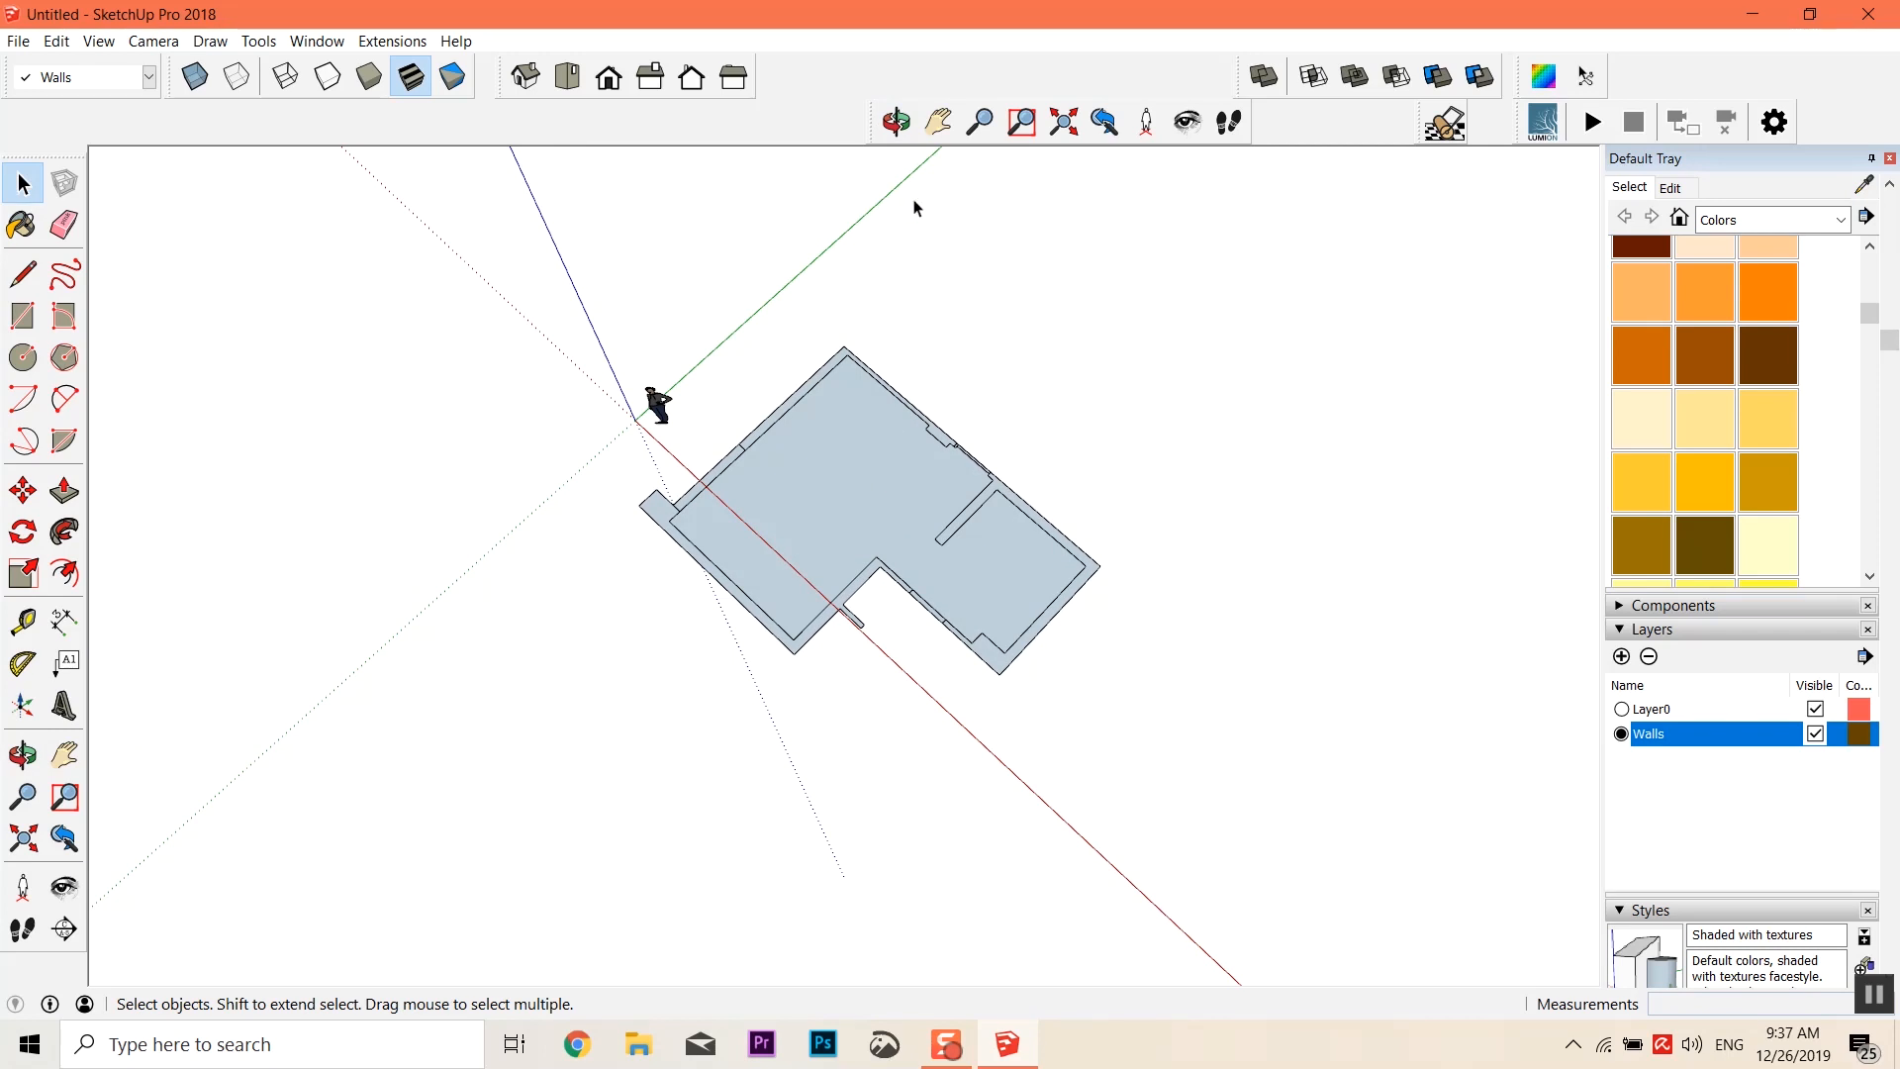
scroll(861, 416, "up", 5)
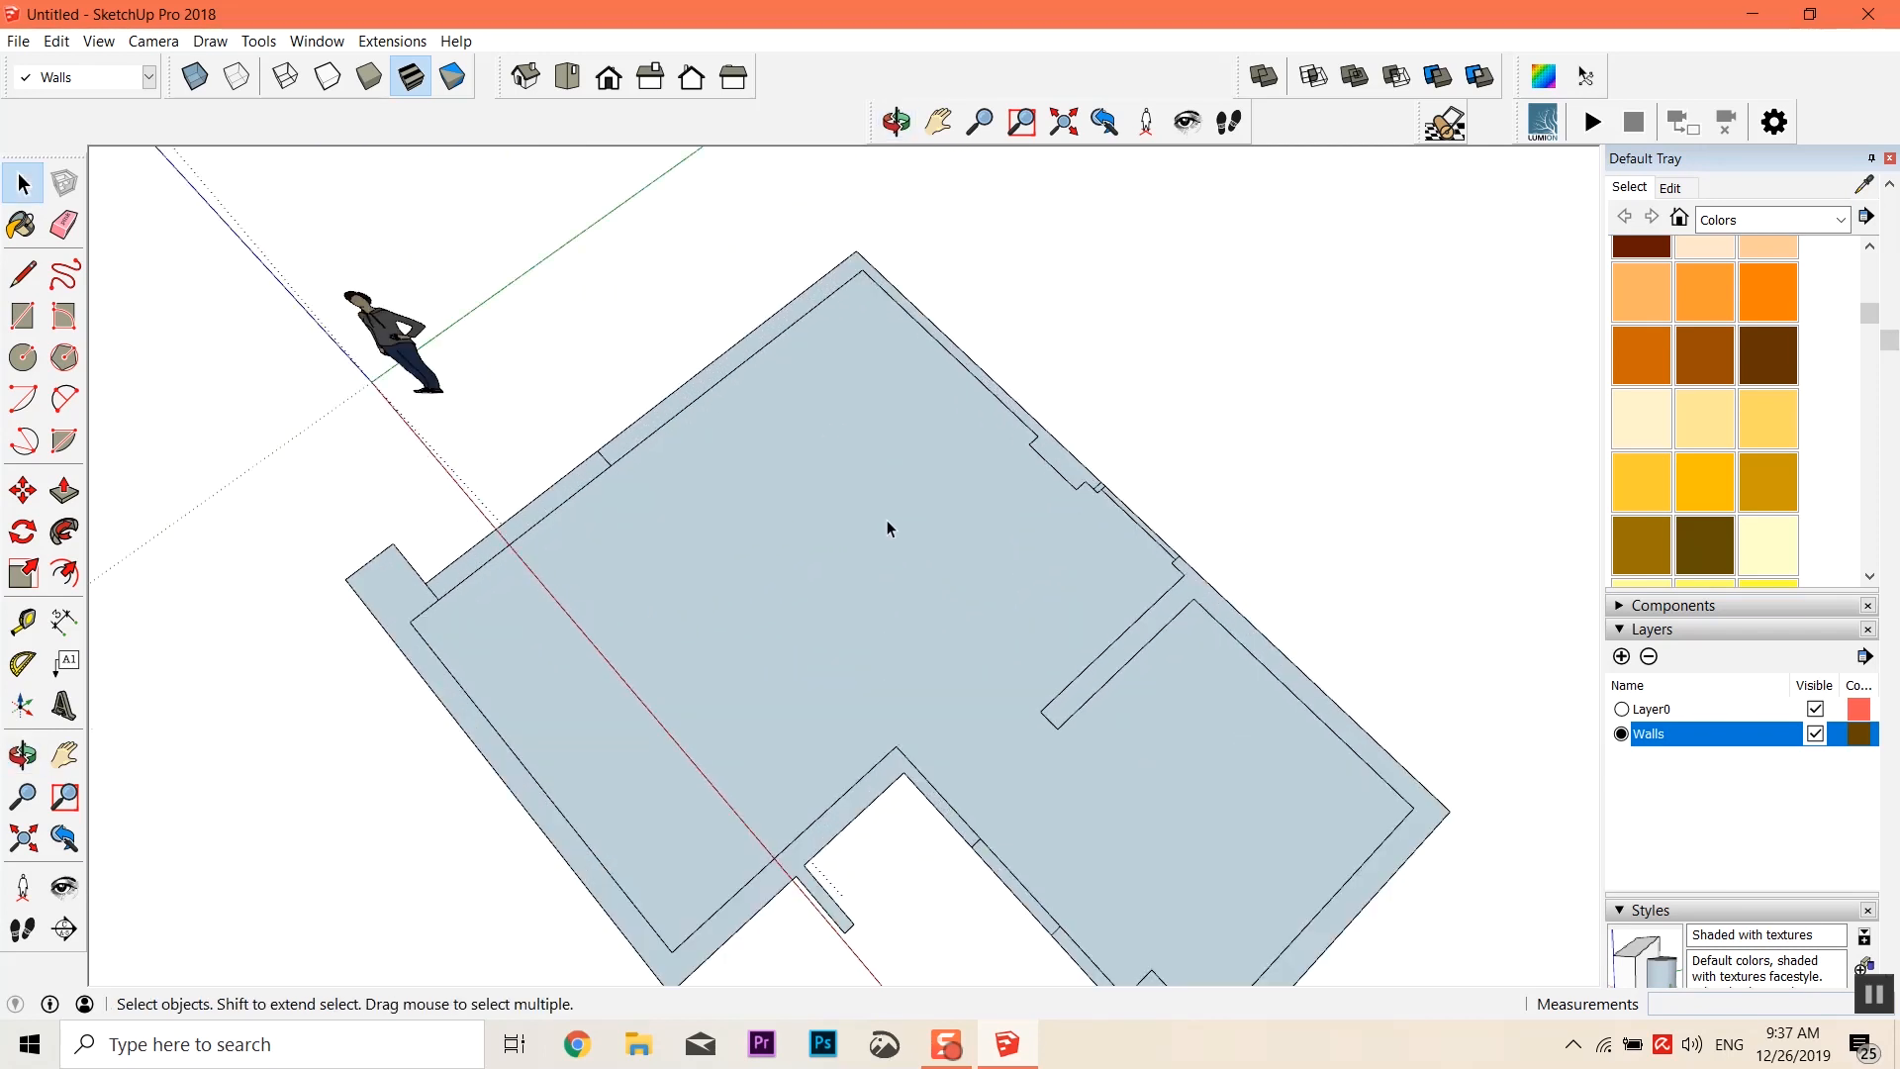
scroll(910, 552, "down", 4)
middle_click_drag(996, 732, 995, 829)
middle_click_drag(1154, 651, 934, 776)
Select the whole floor plan, reverse its faces and clear the selection
key("space")
scroll(900, 625, "up", 3)
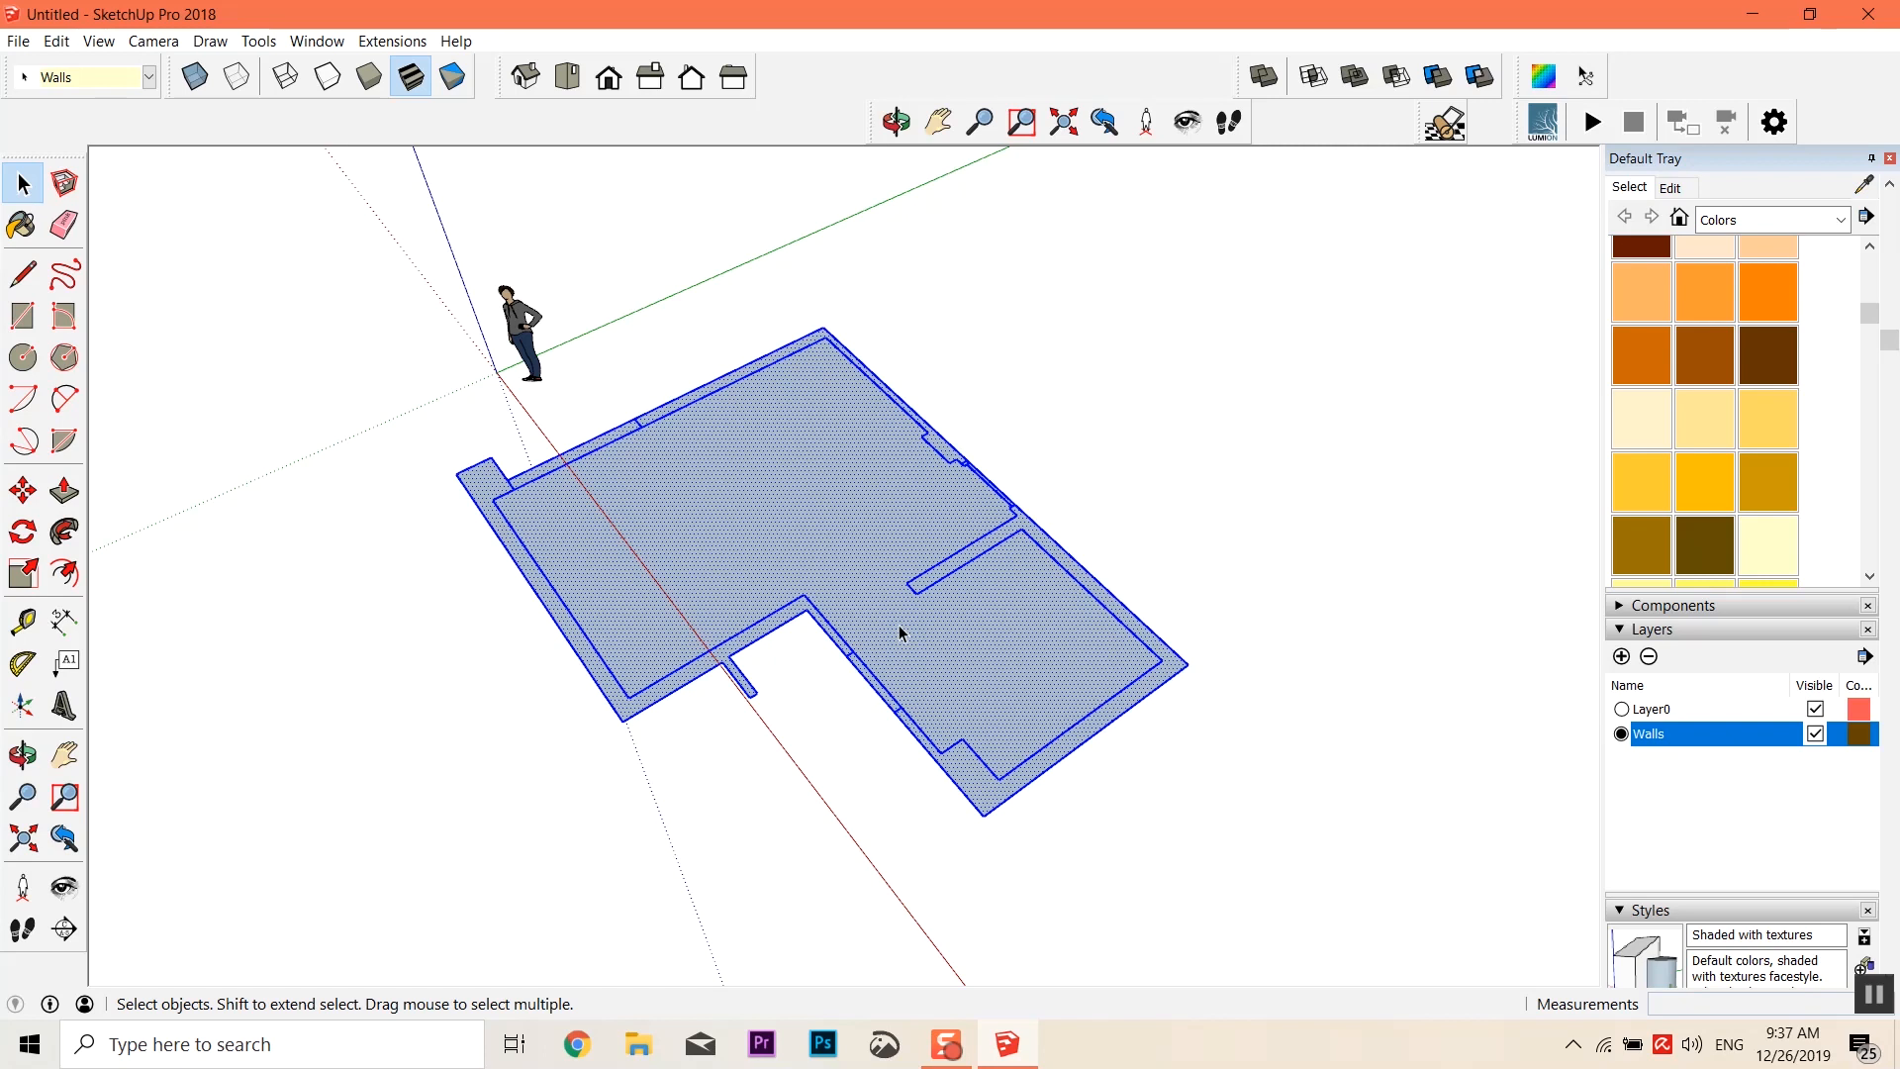
scroll(899, 663, "up", 2)
scroll(910, 643, "down", 4)
scroll(925, 584, "up", 2)
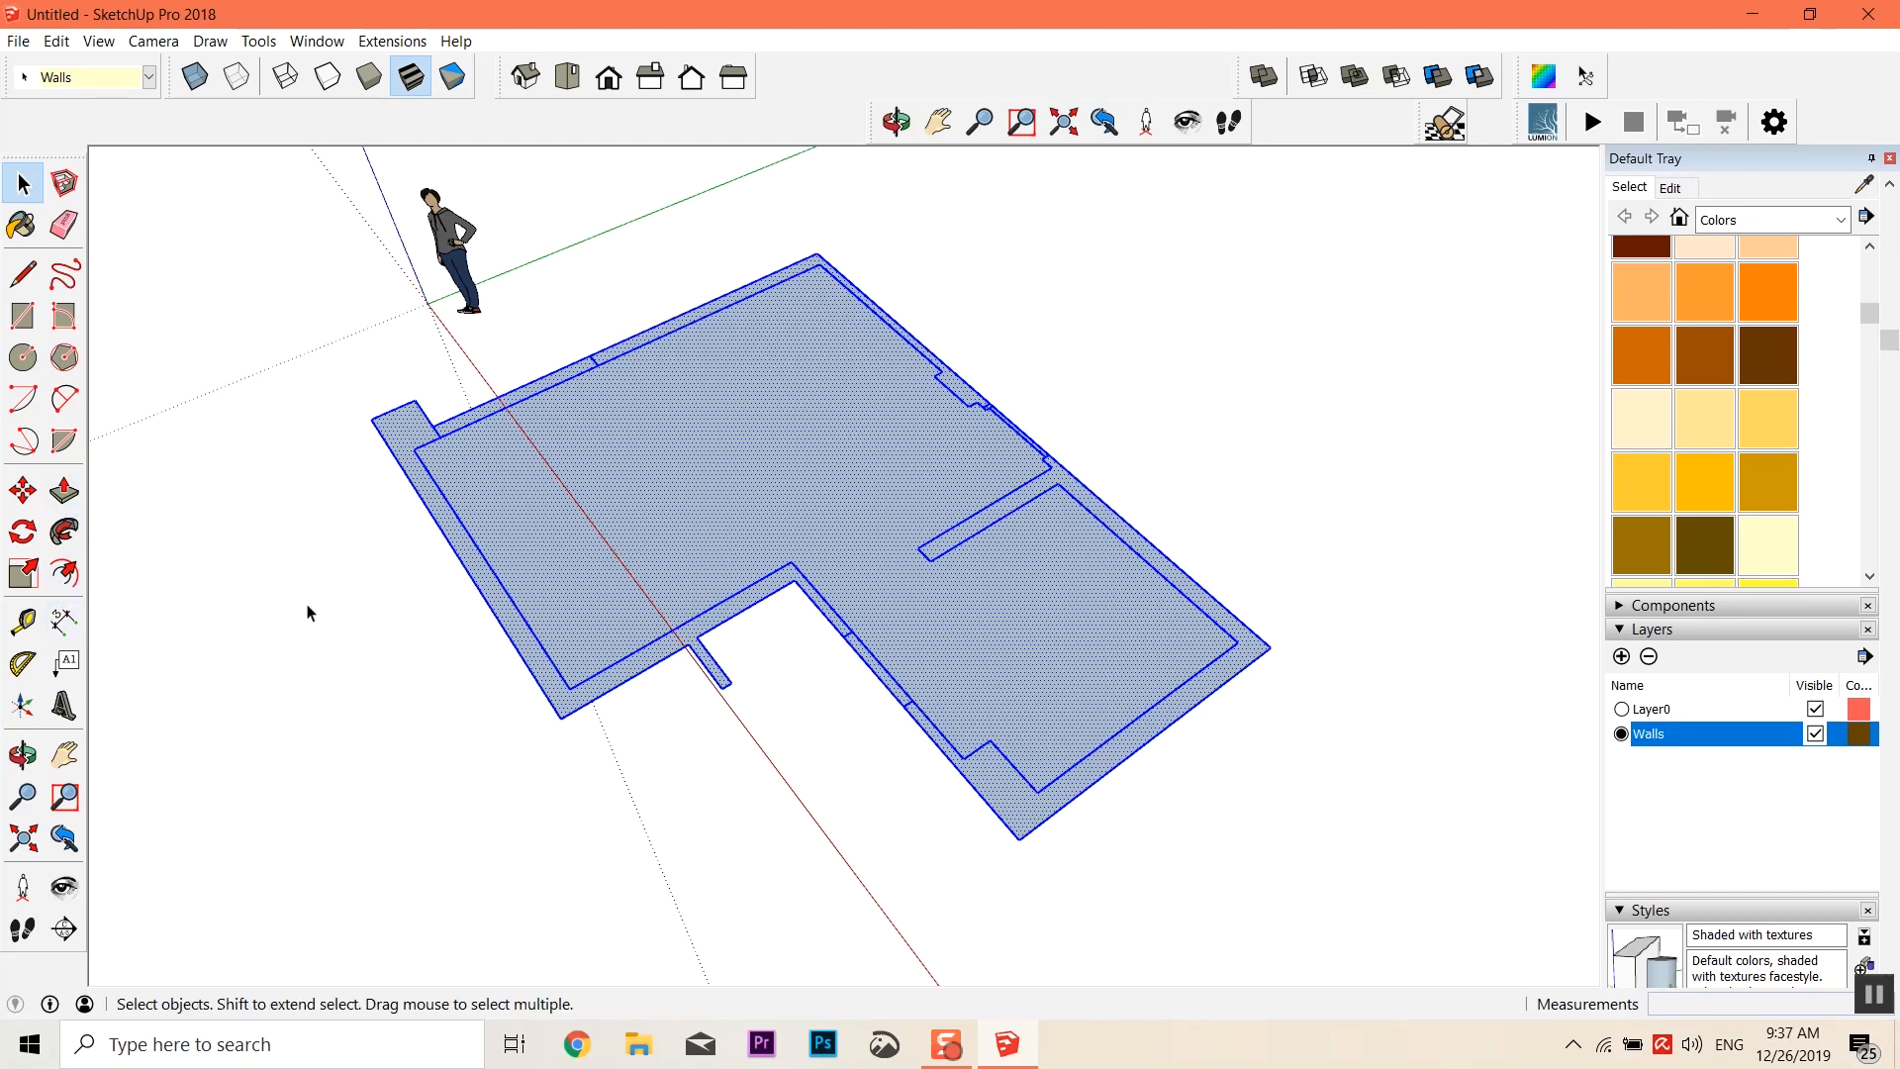
right_click(545, 544)
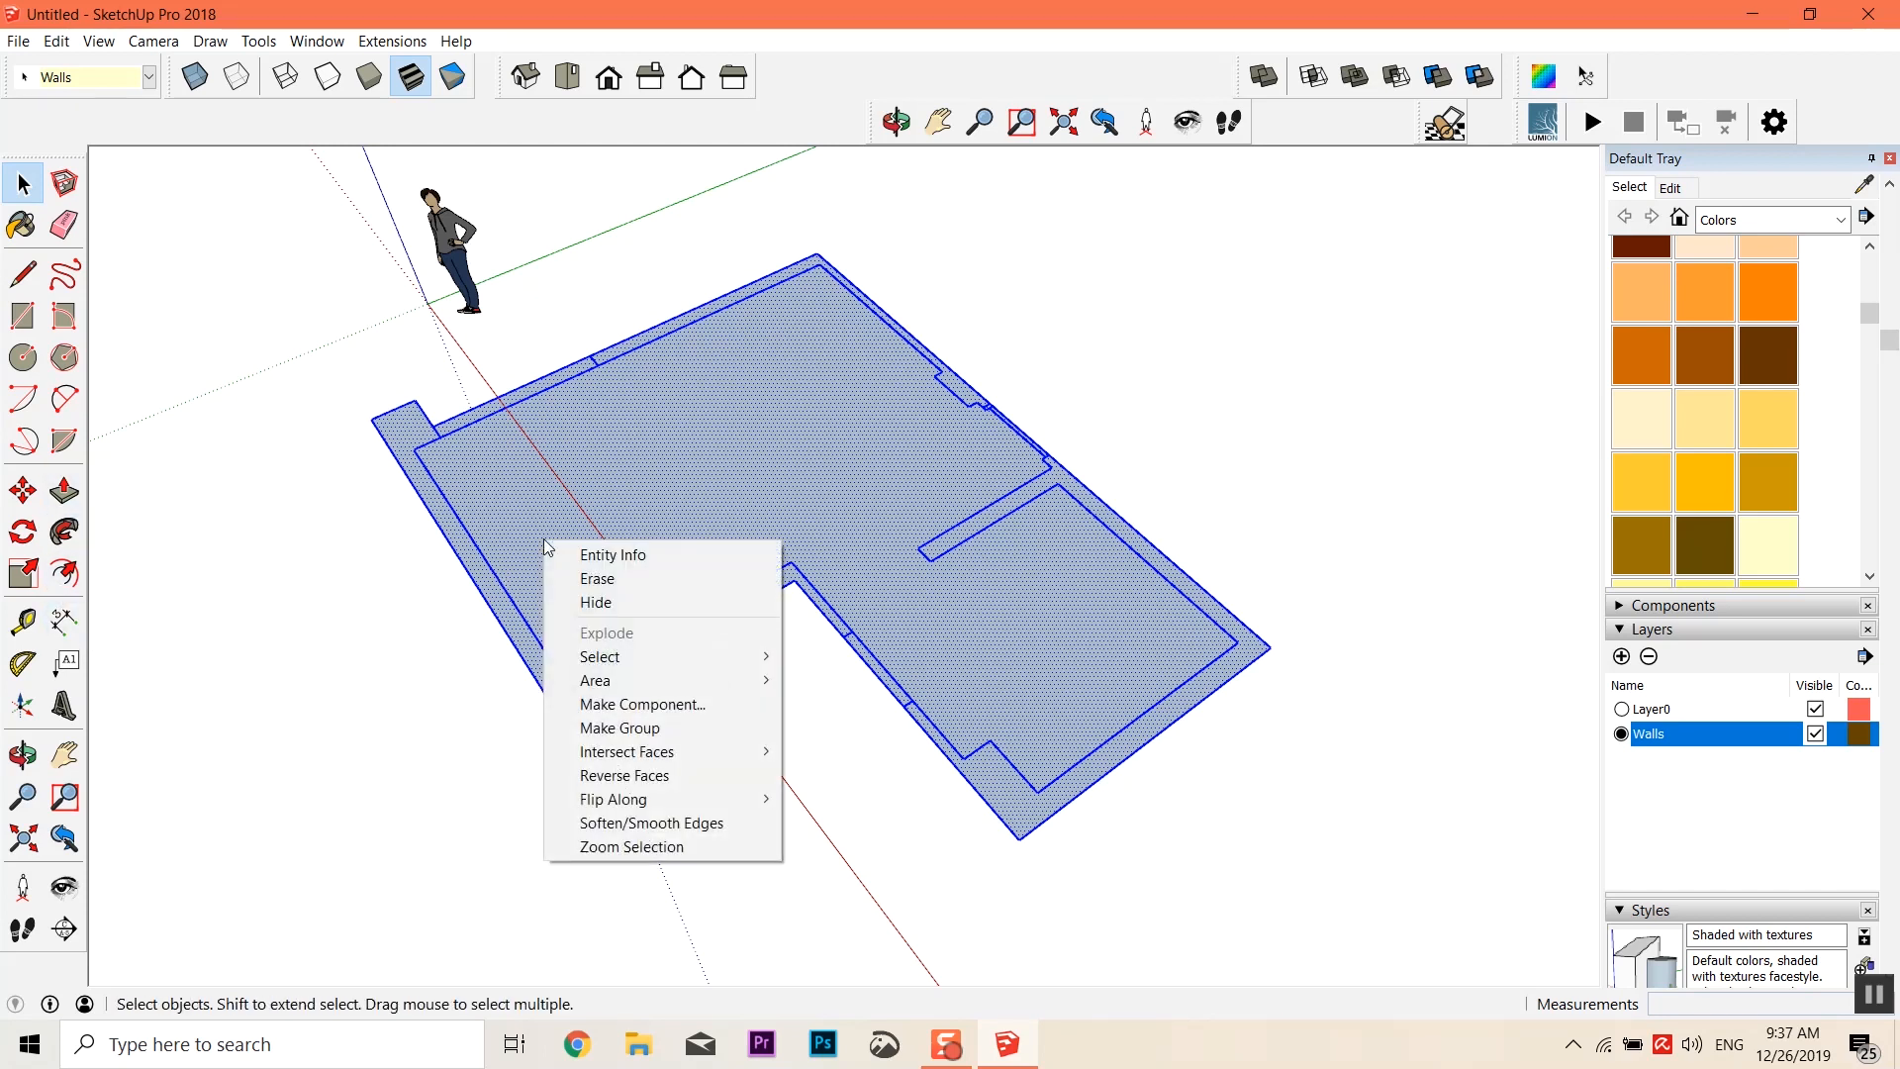
left_click(679, 781)
left_click(743, 751)
middle_click_drag(734, 755, 713, 589)
scroll(807, 747, "down", 2)
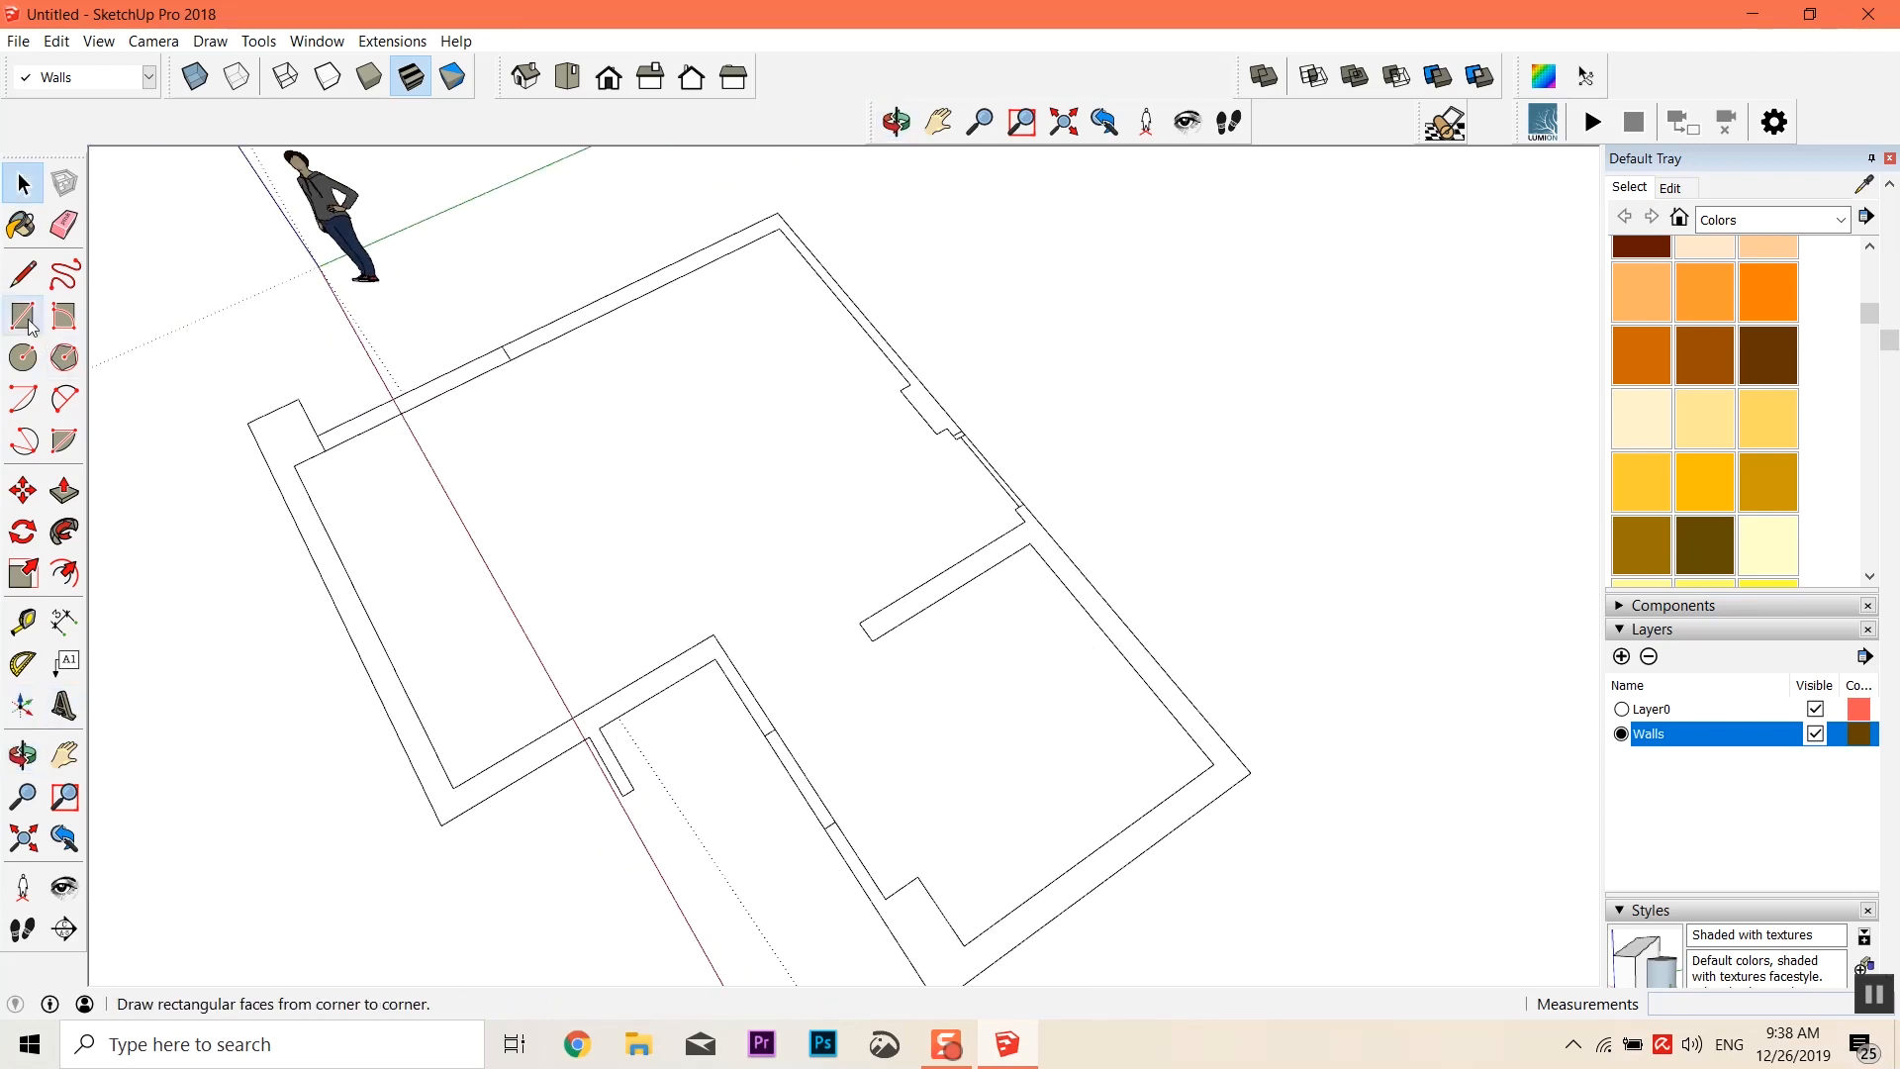
Push/Pull the outer wall face that wraps the far corner up to a height of 2900 mm
left_click(70, 487)
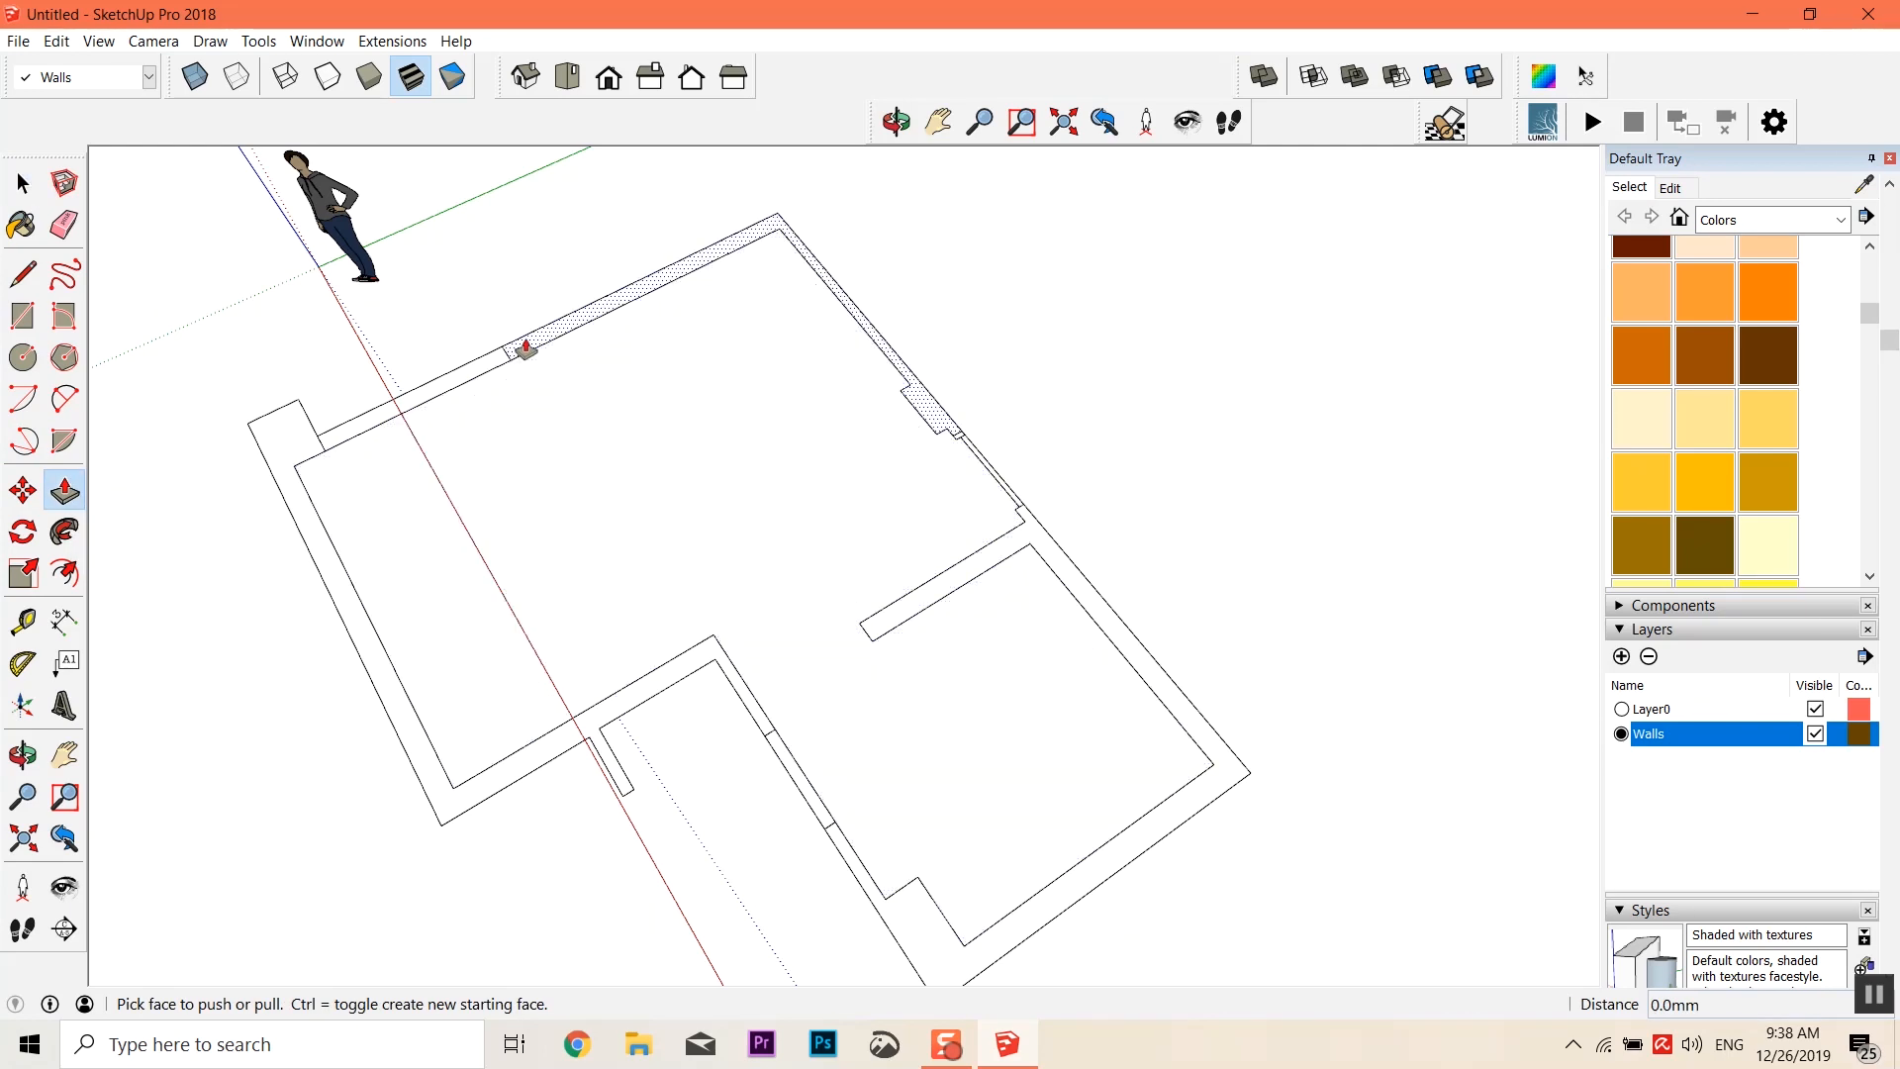
left_click_drag(526, 349, 533, 263)
middle_click_drag(532, 264, 543, 323)
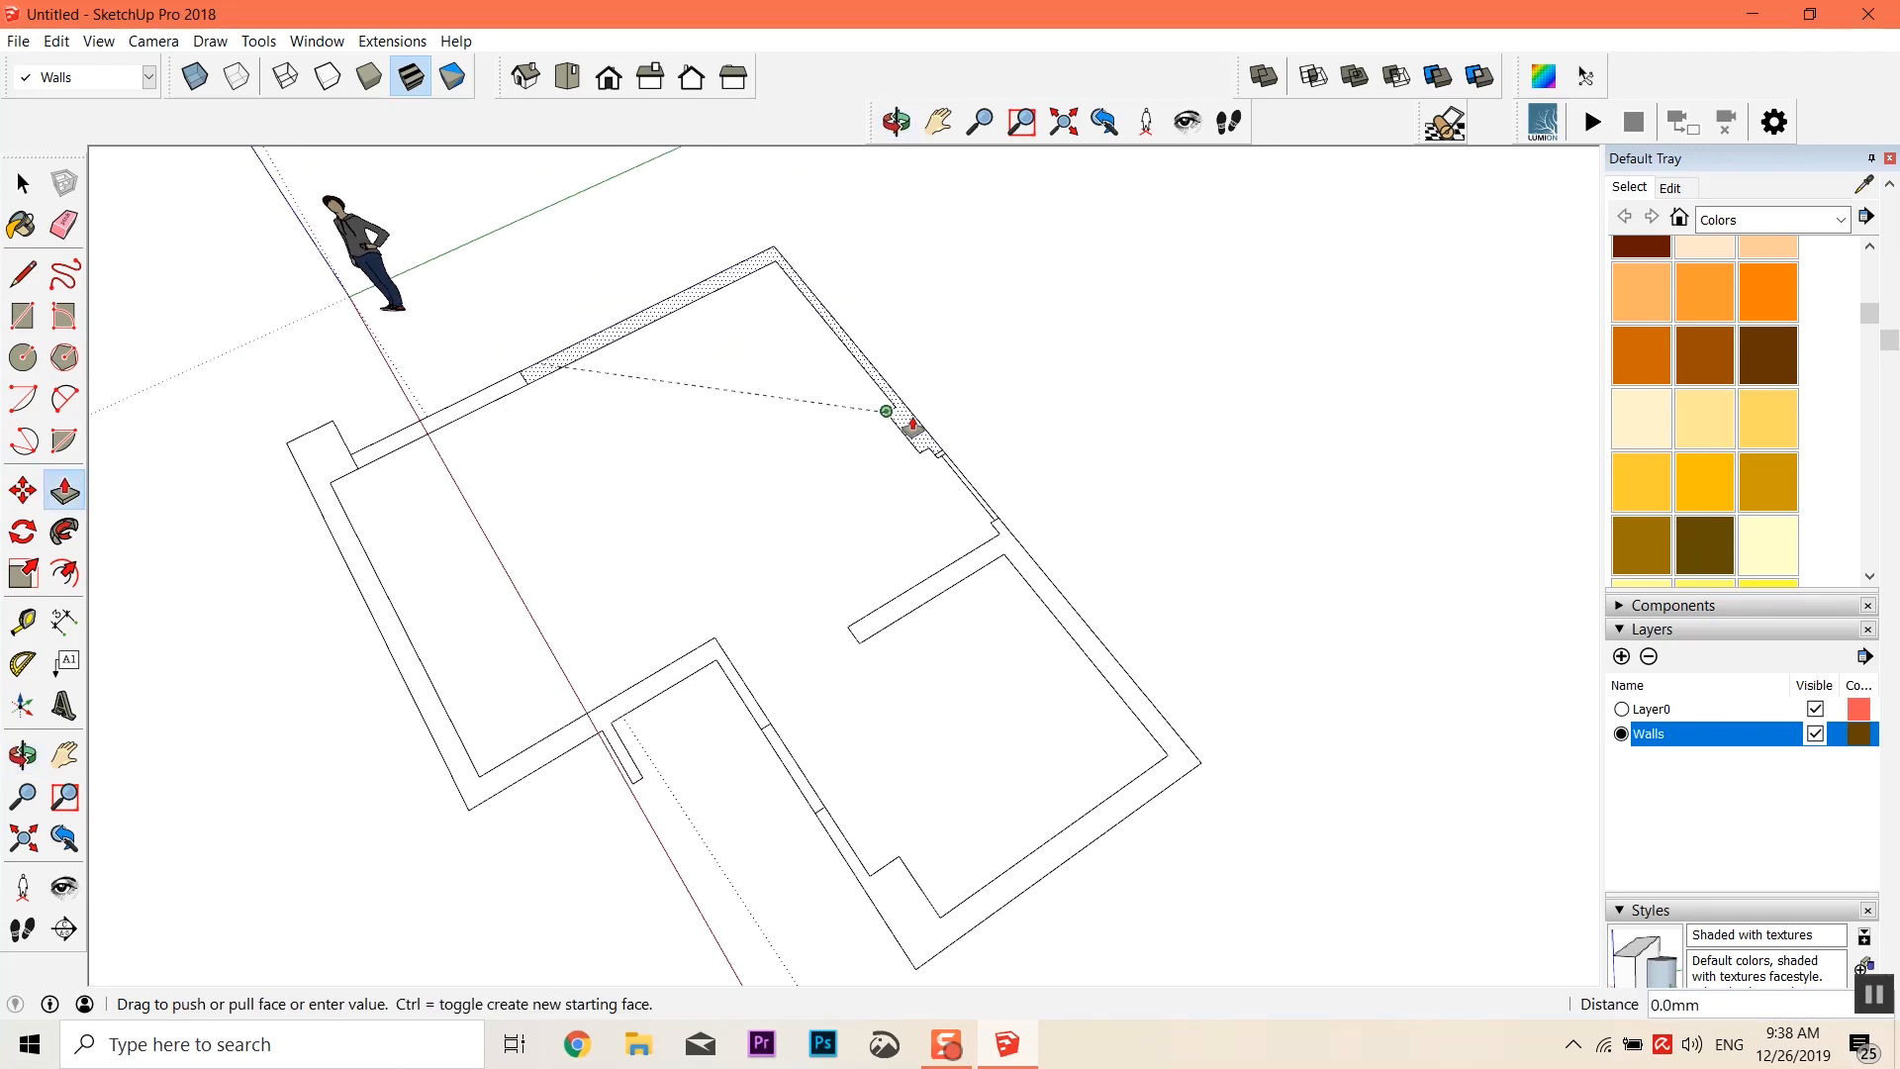
left_click_drag(873, 364, 994, 249)
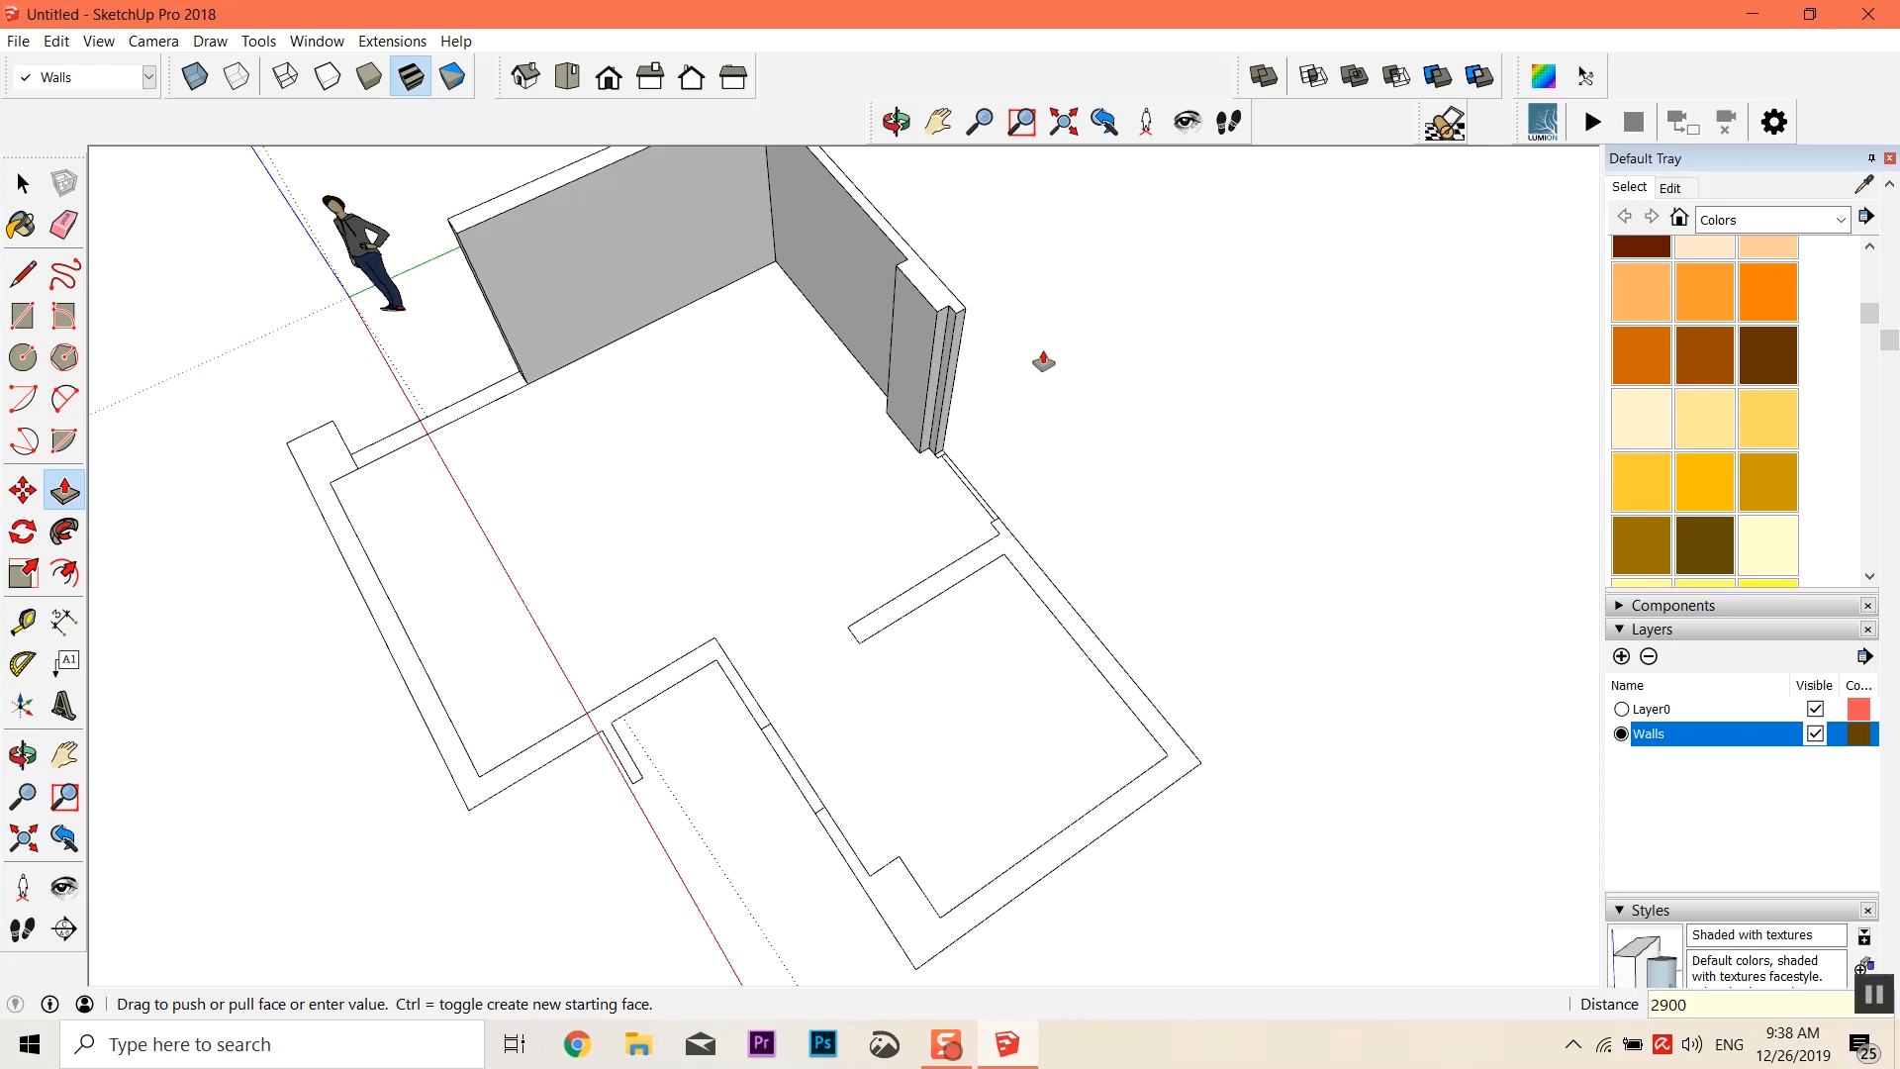
key("Return")
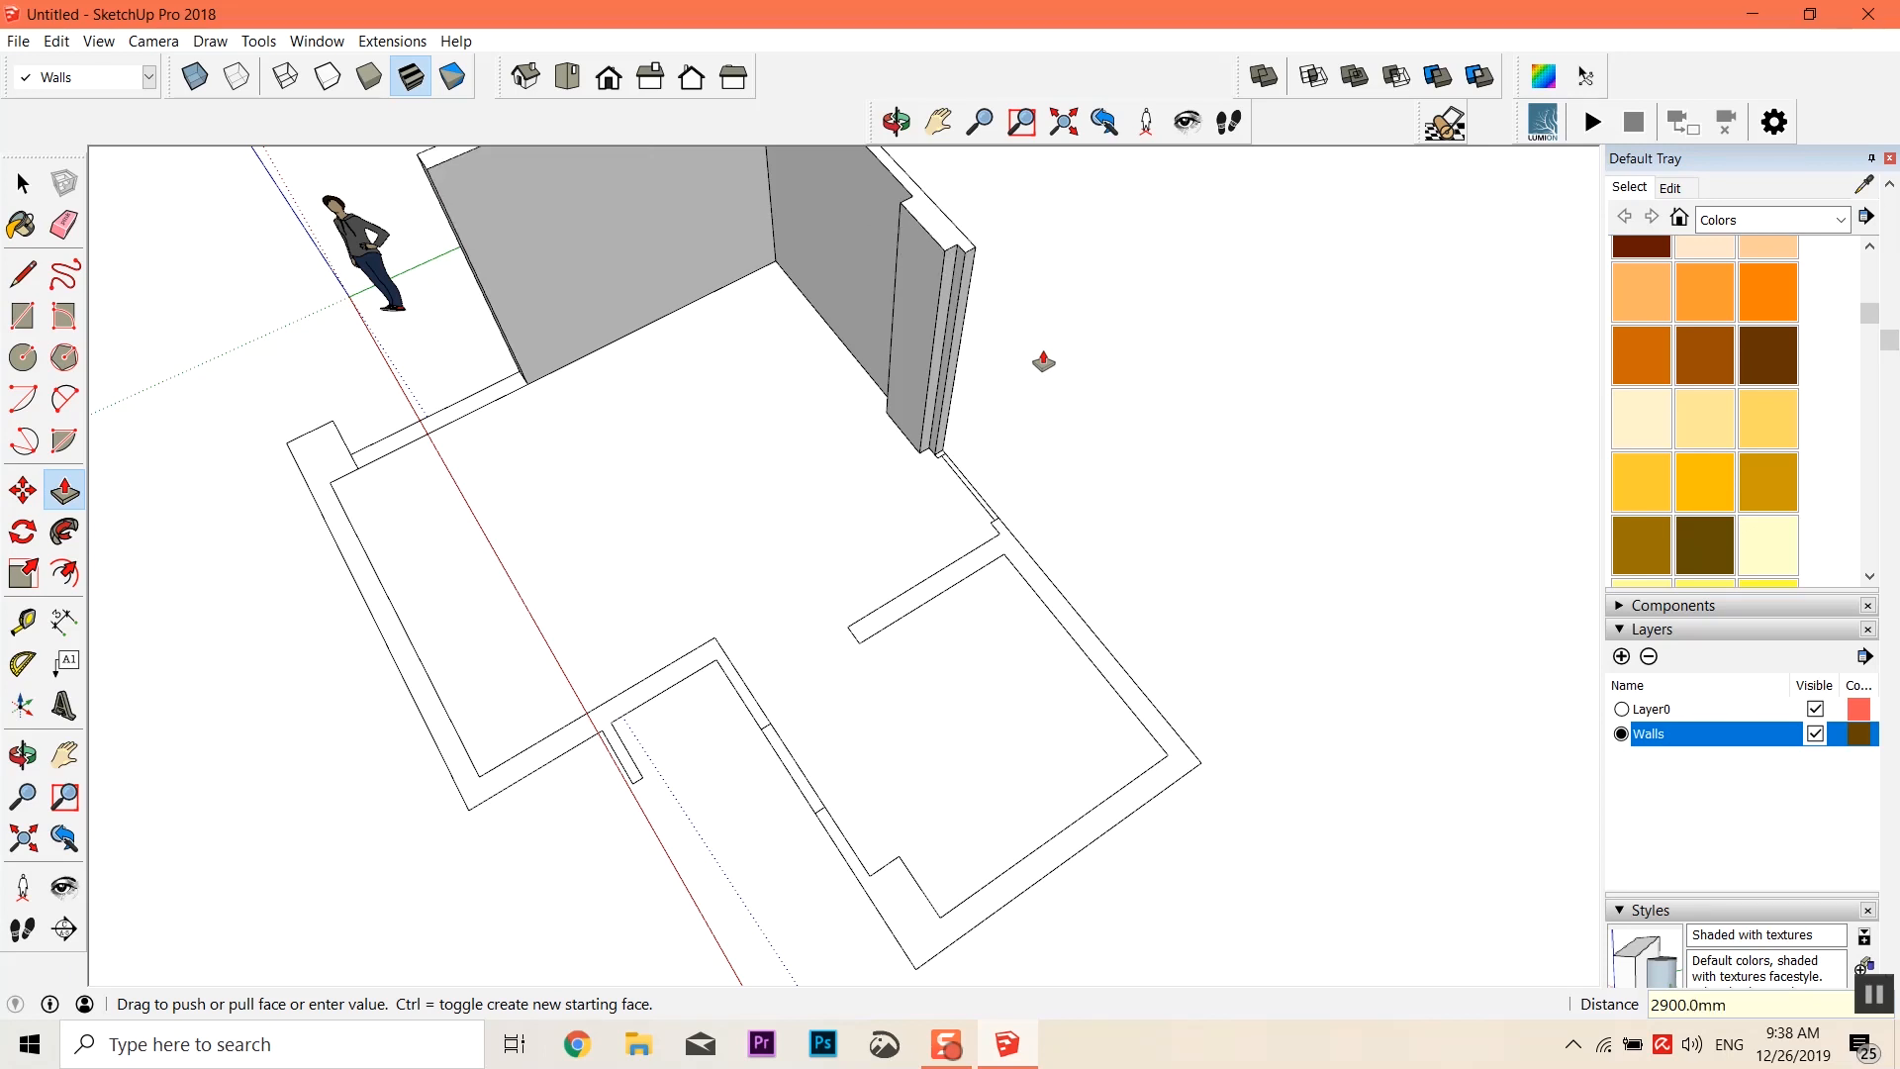
Raise the partition and its connected outer wall face level with the top of the finished corner wall
middle_click_drag(1313, 713, 1494, 641)
scroll(997, 437, "up", 5)
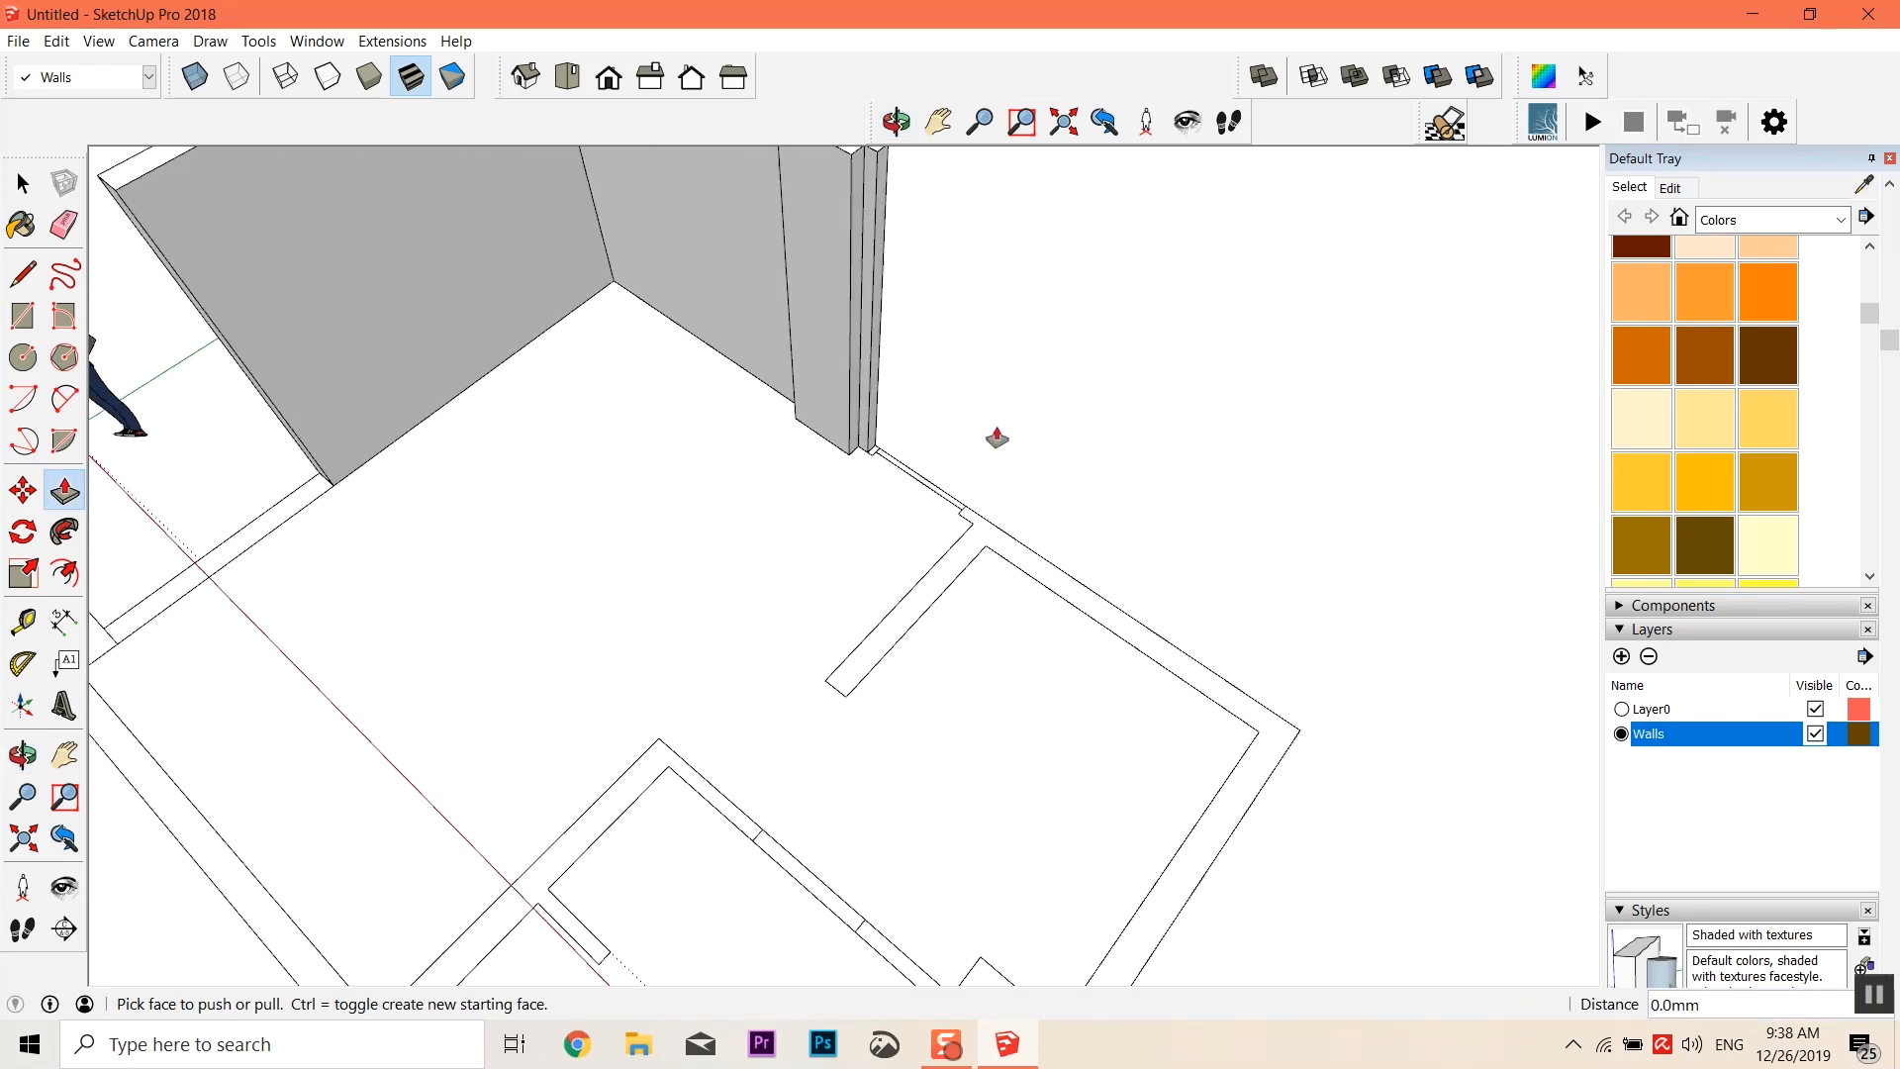
scroll(1019, 432, "up", 5)
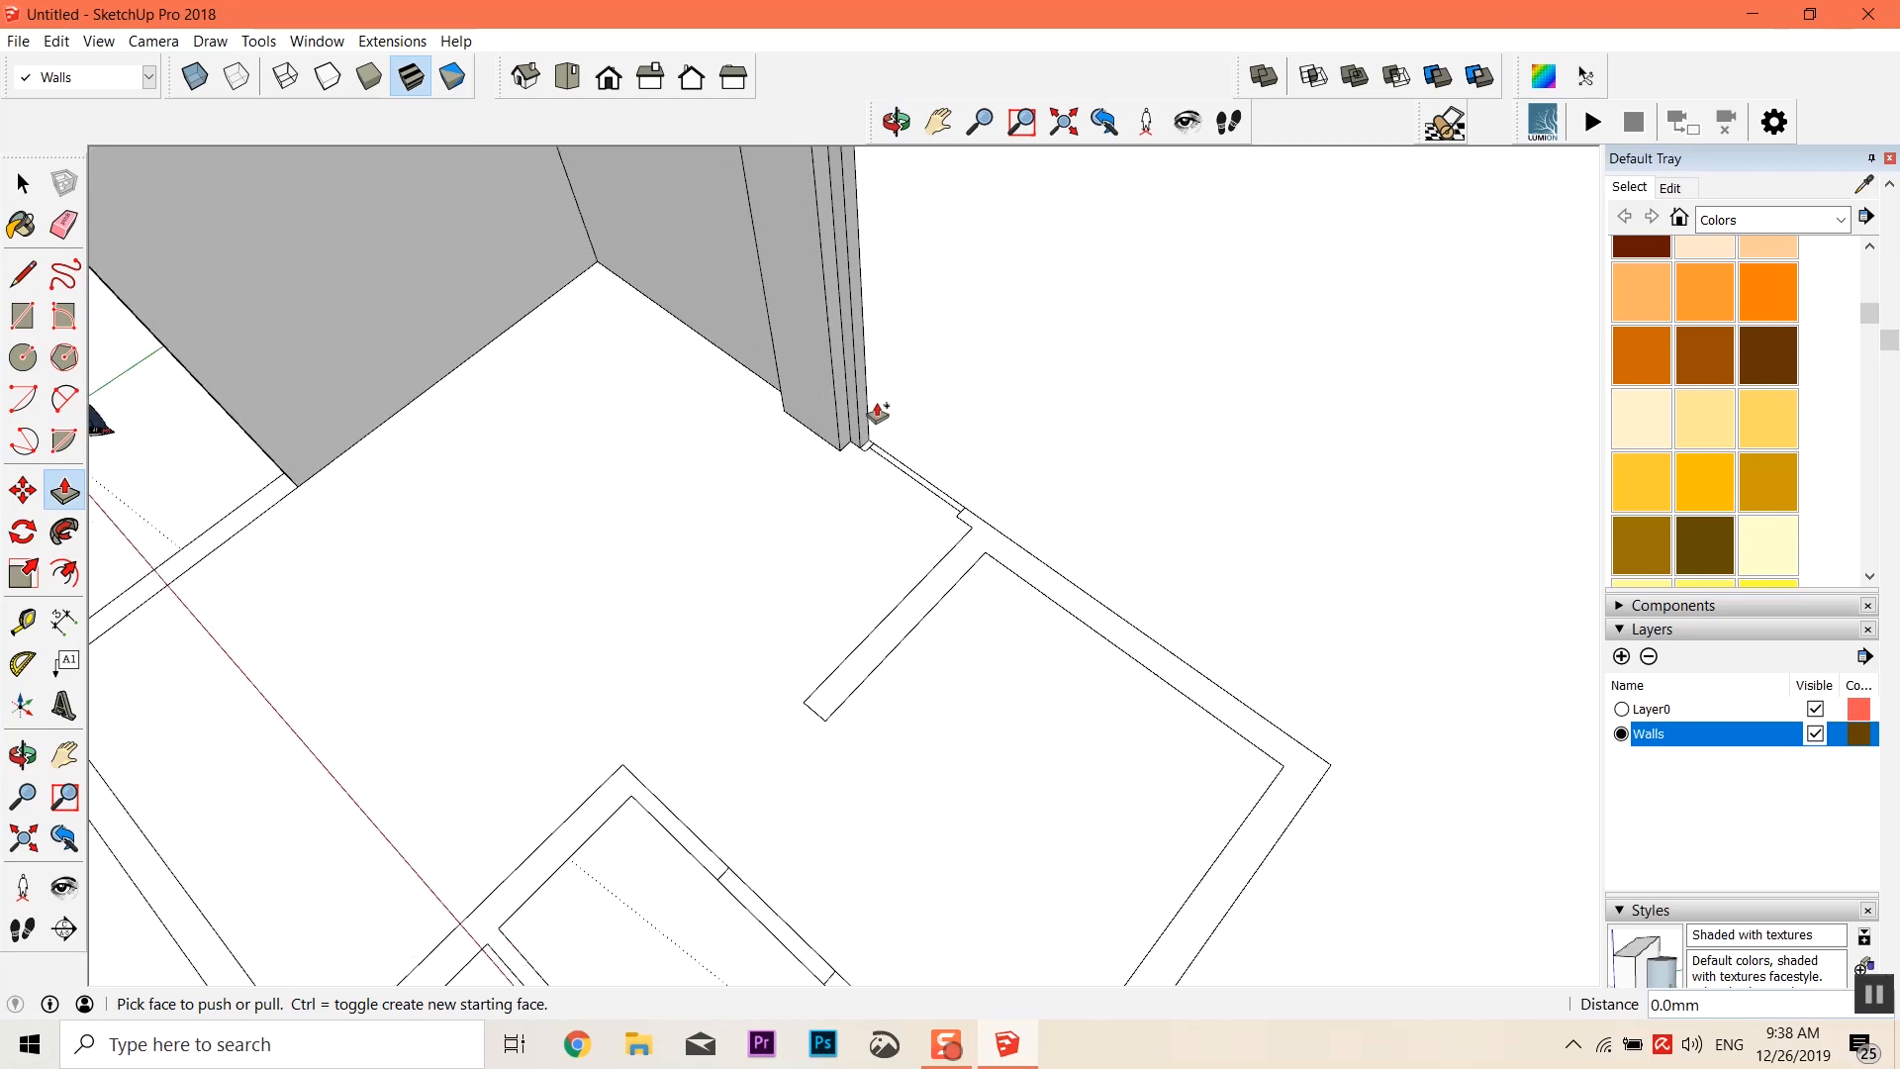
scroll(859, 535, "down", 4)
scroll(1052, 429, "up", 4)
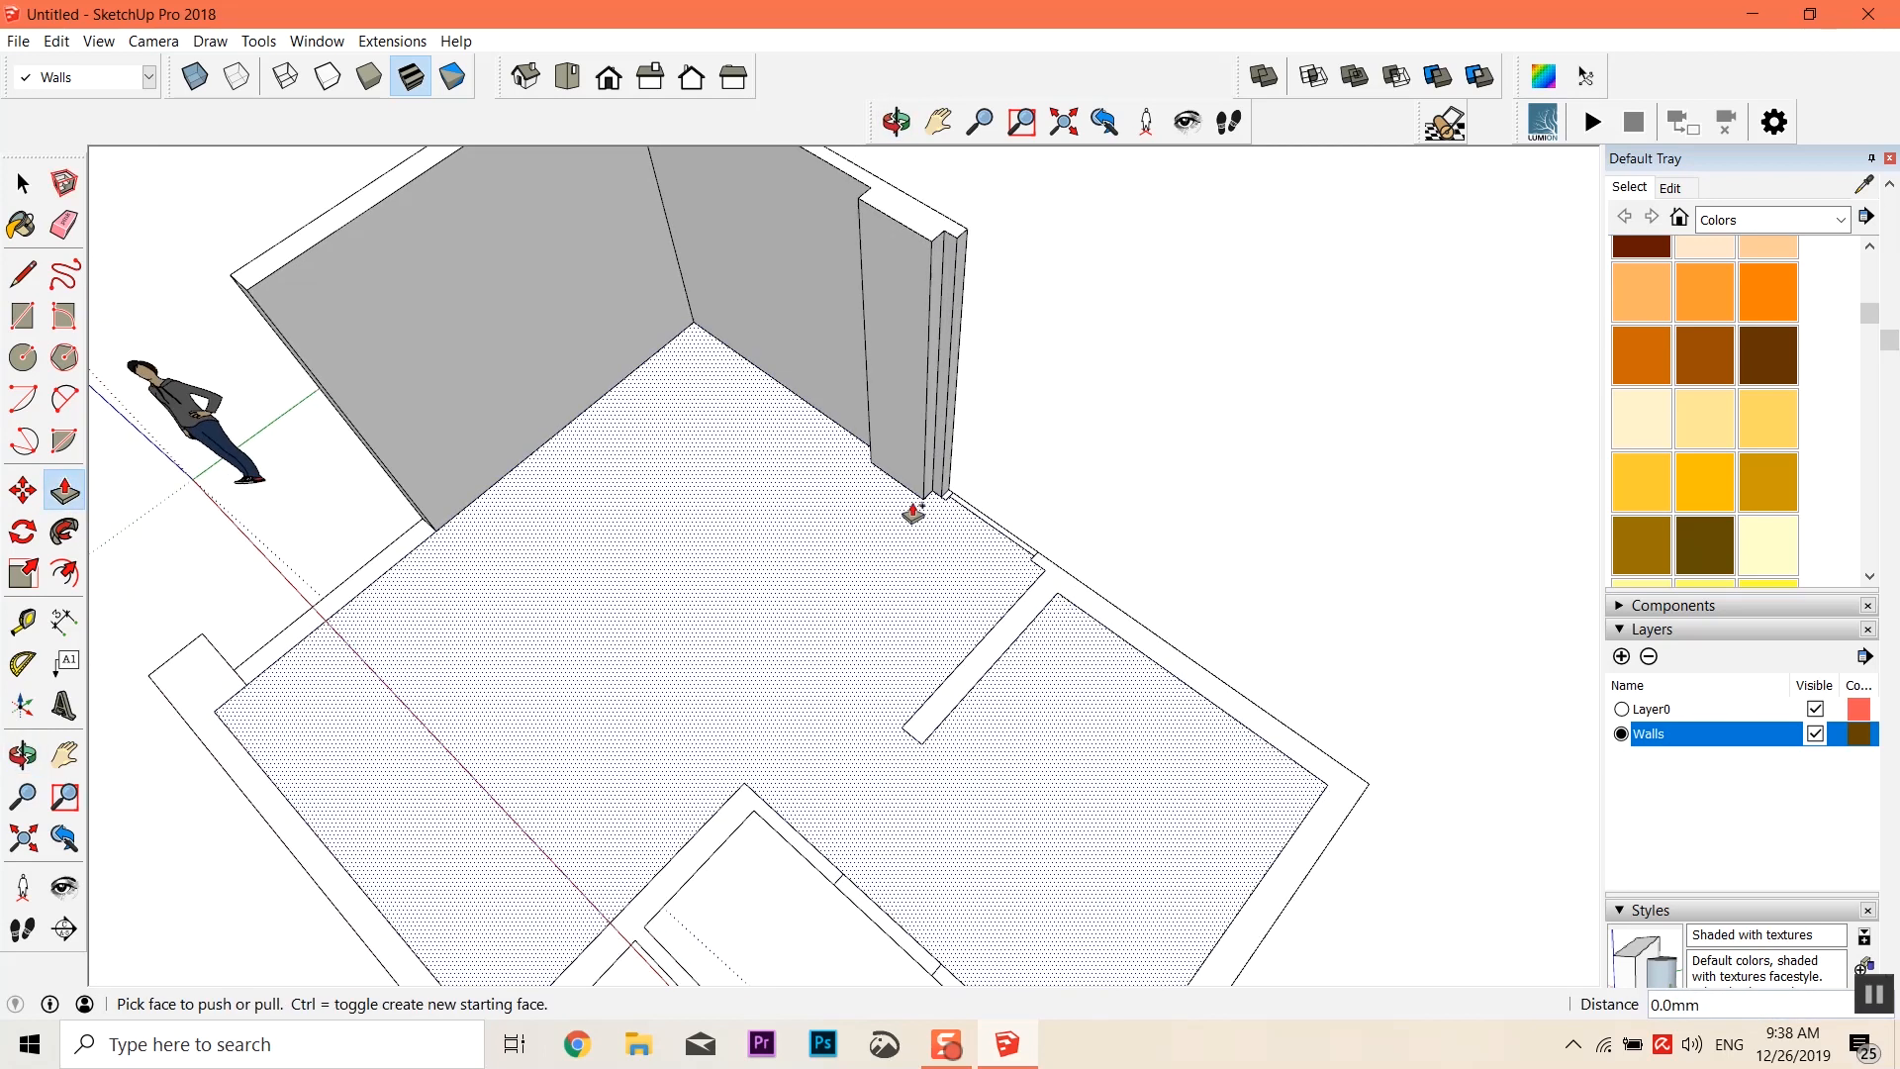
middle_click_drag(1306, 953, 828, 683)
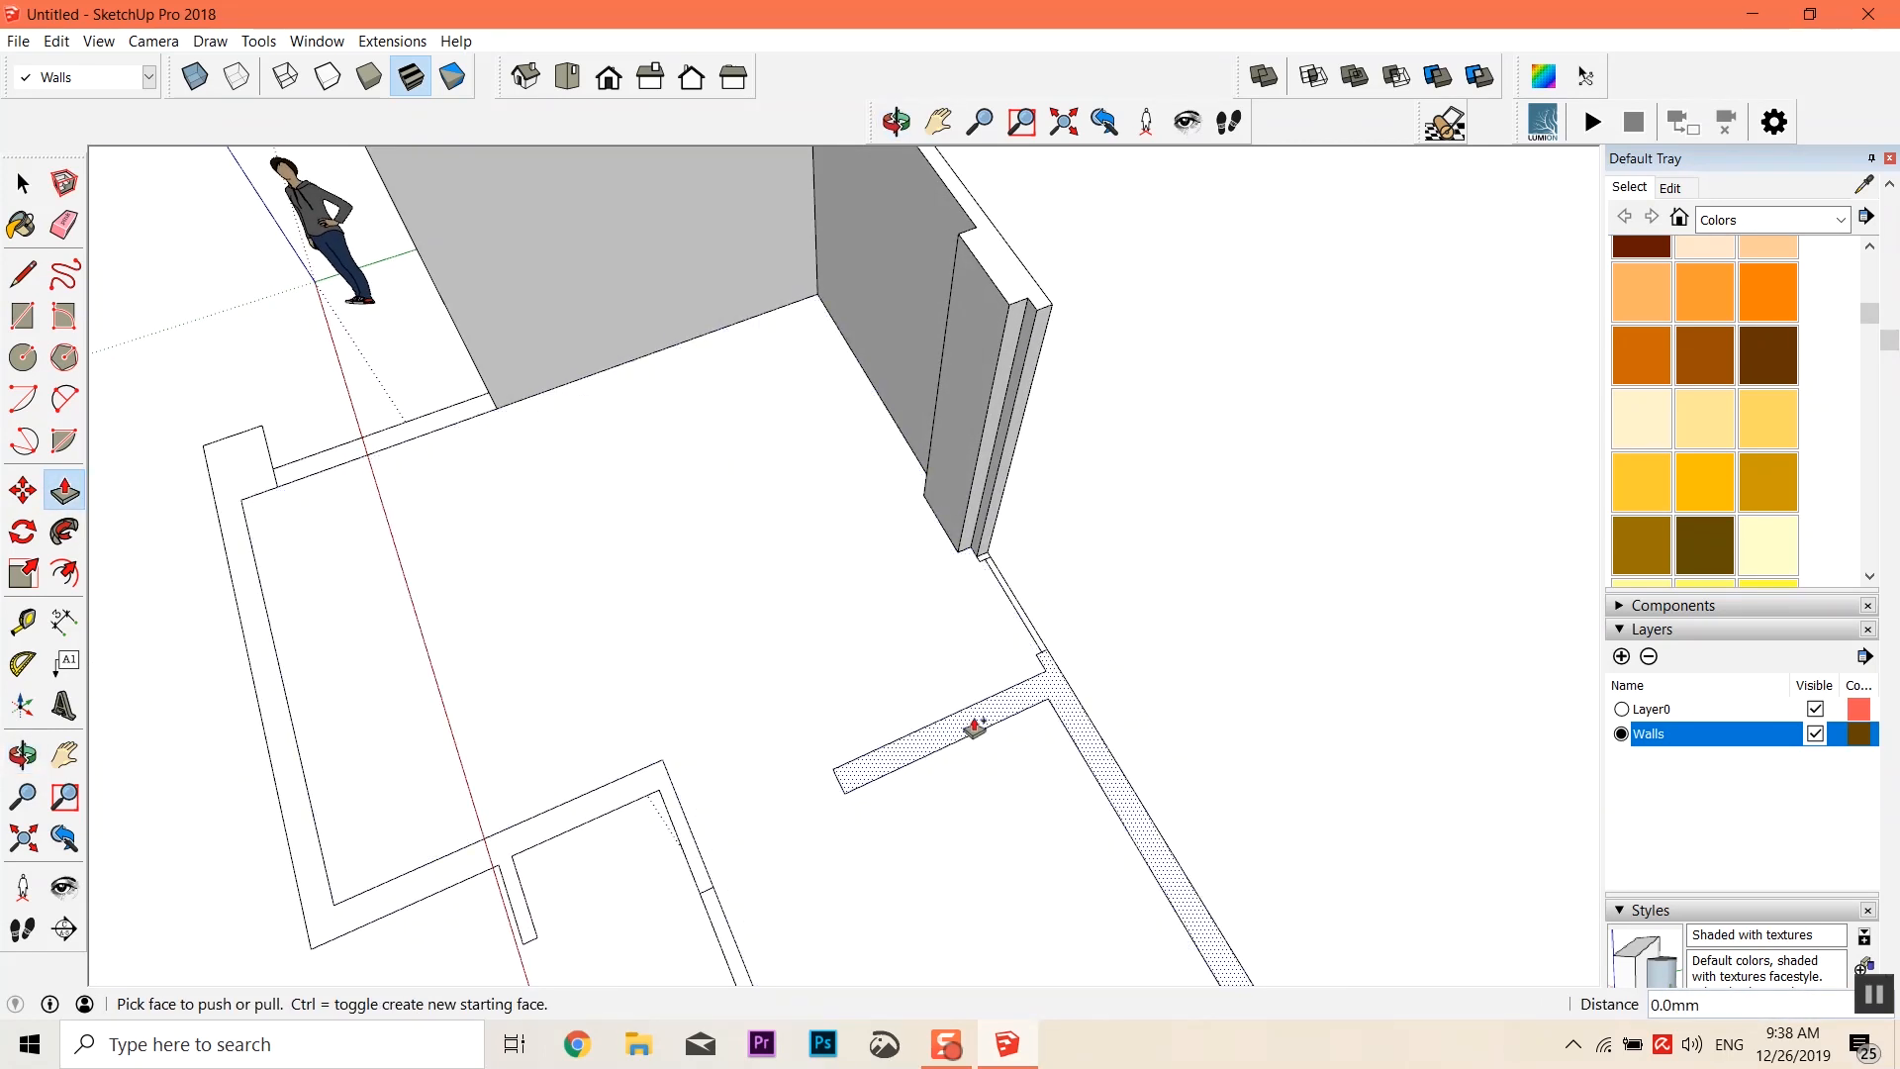
left_click(1006, 716)
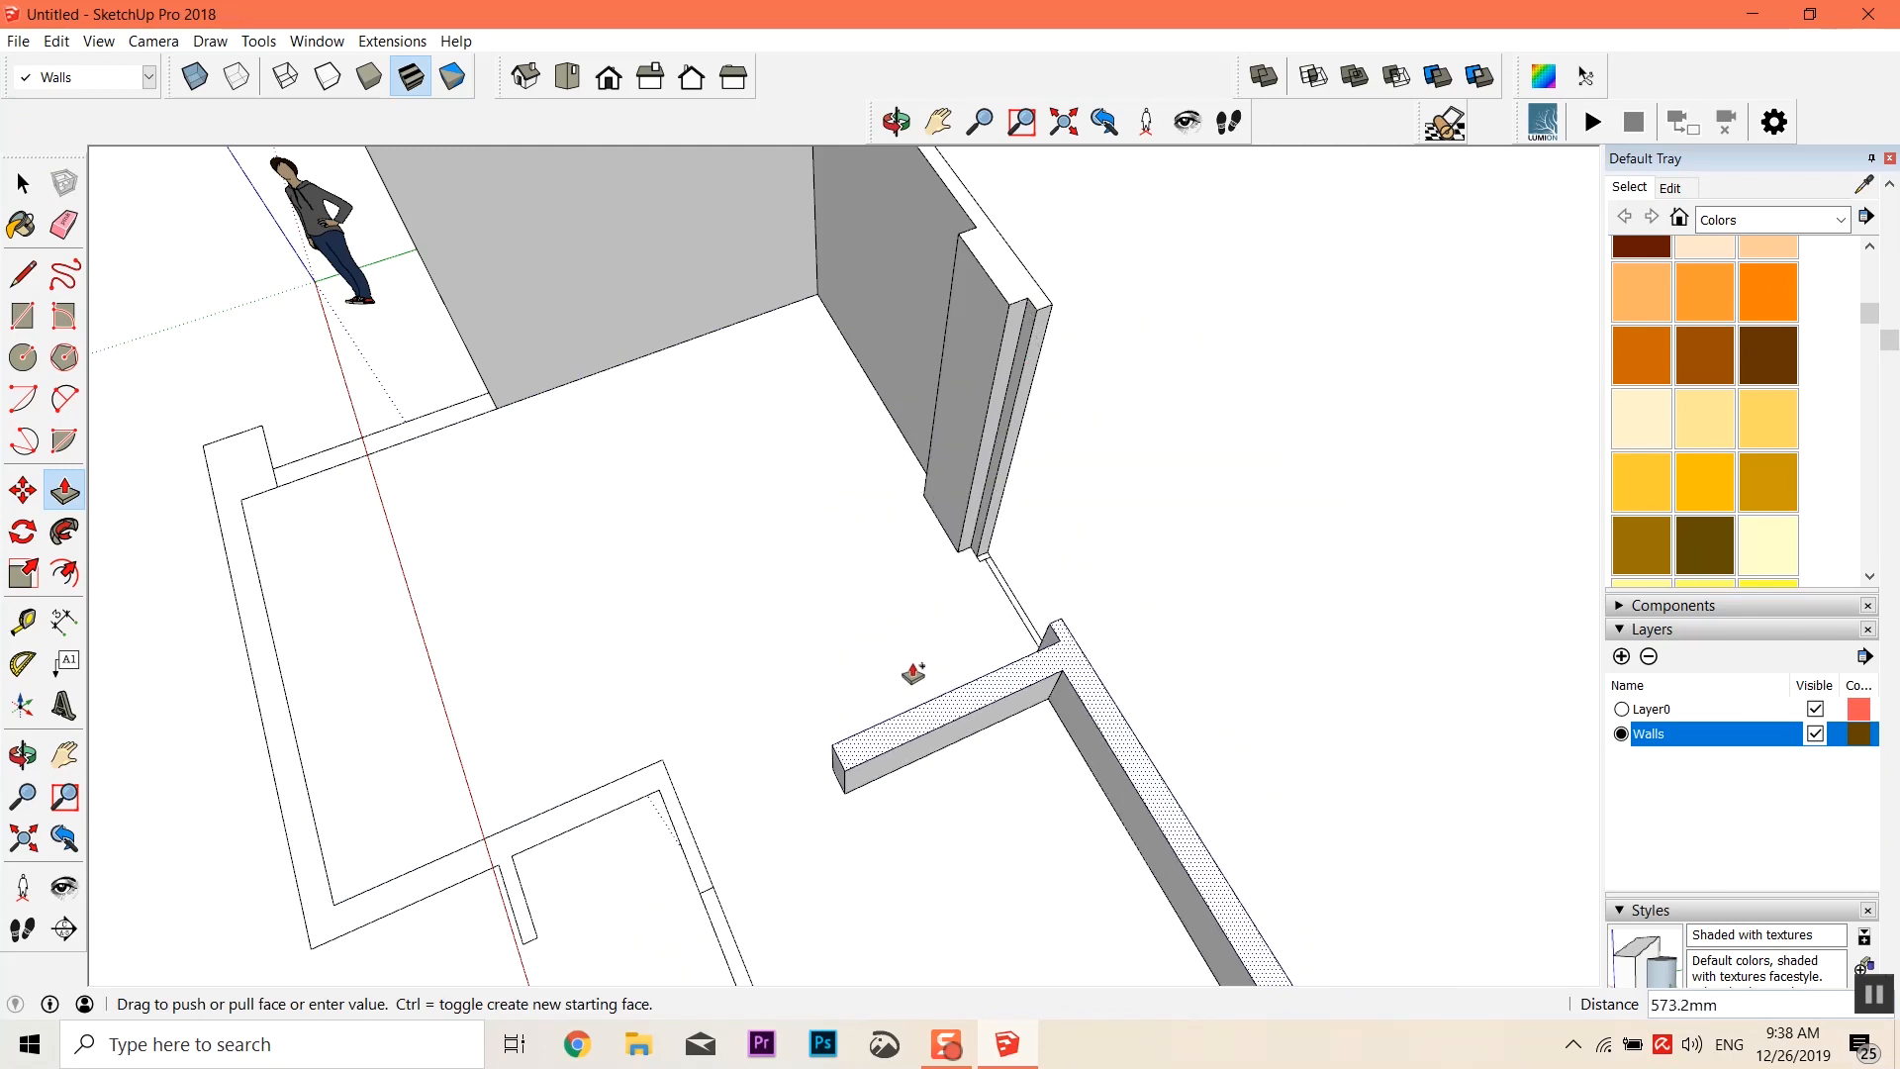
left_click(1008, 300)
Raise the remaining outer wall face with the stepped end to 2900 mm, matching the height of the finished walls
scroll(903, 424, "down", 3)
middle_click_drag(904, 423, 776, 679)
left_click(772, 681)
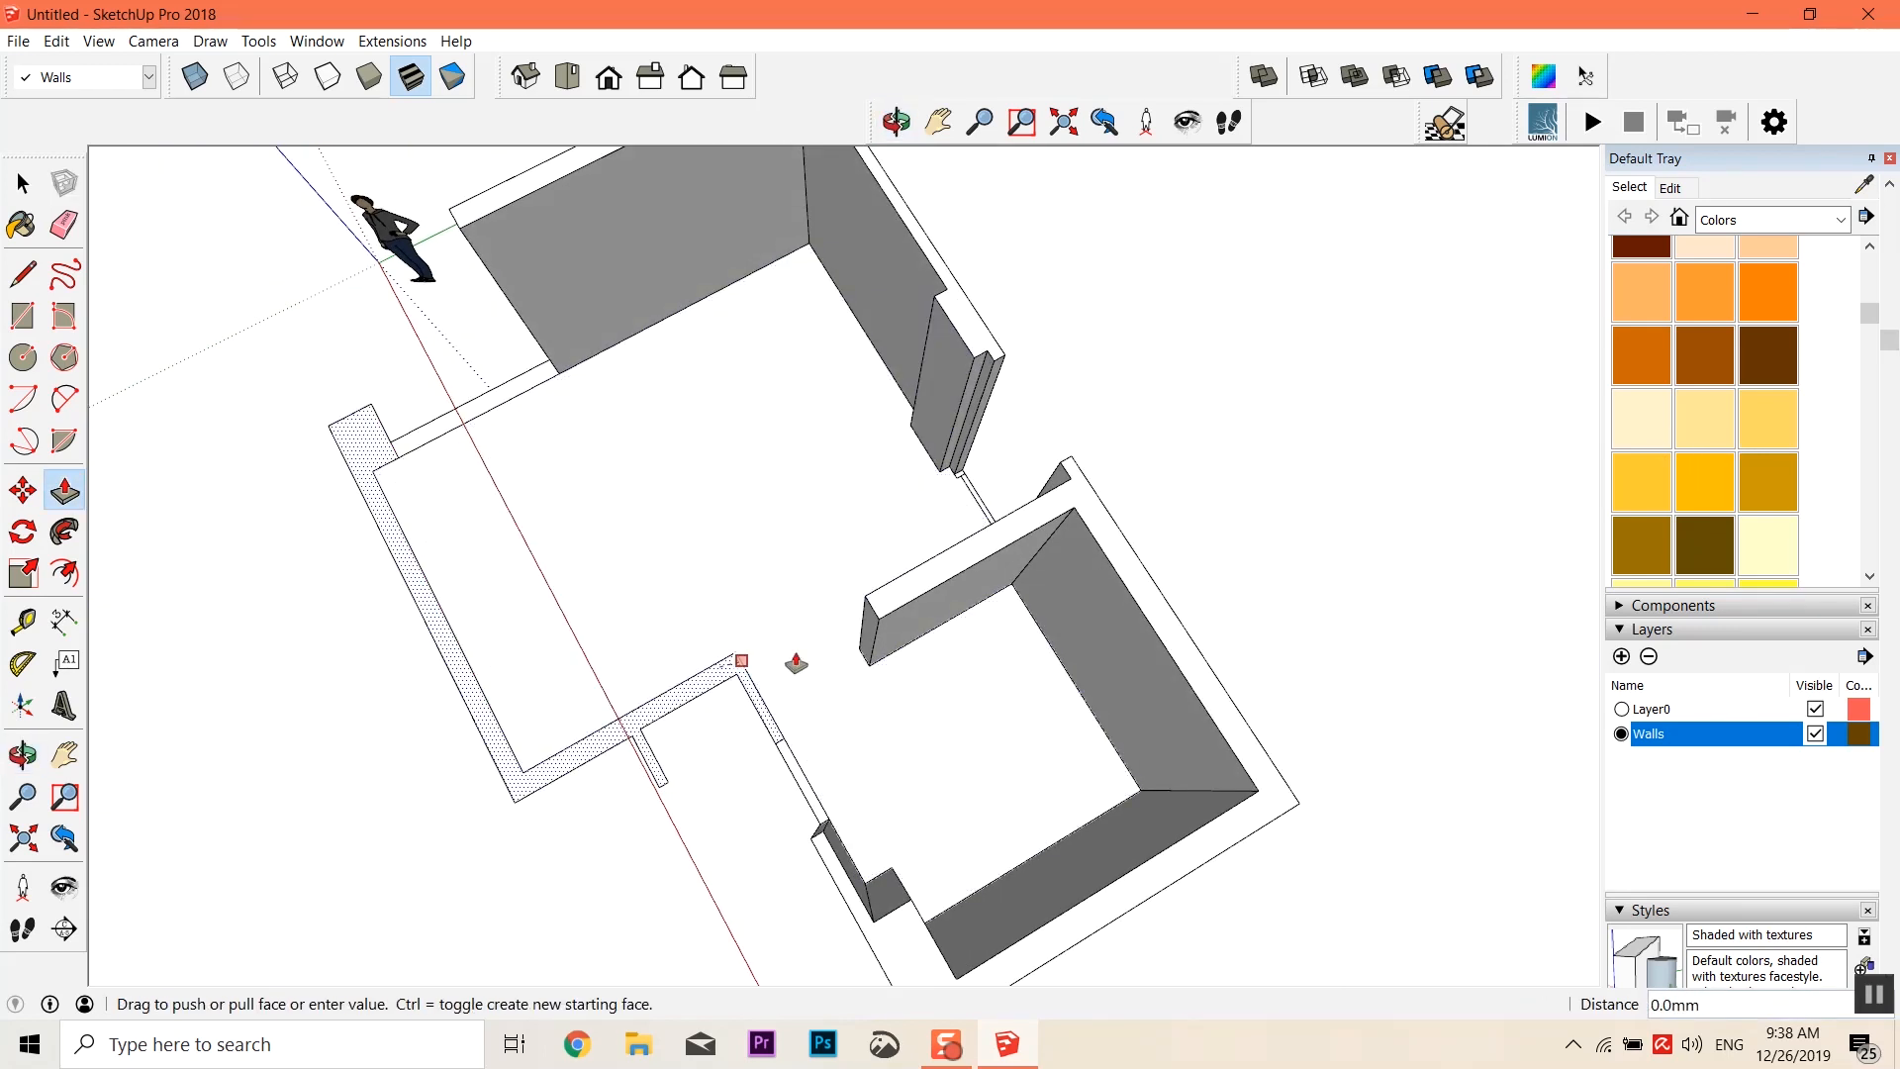
left_click(881, 618)
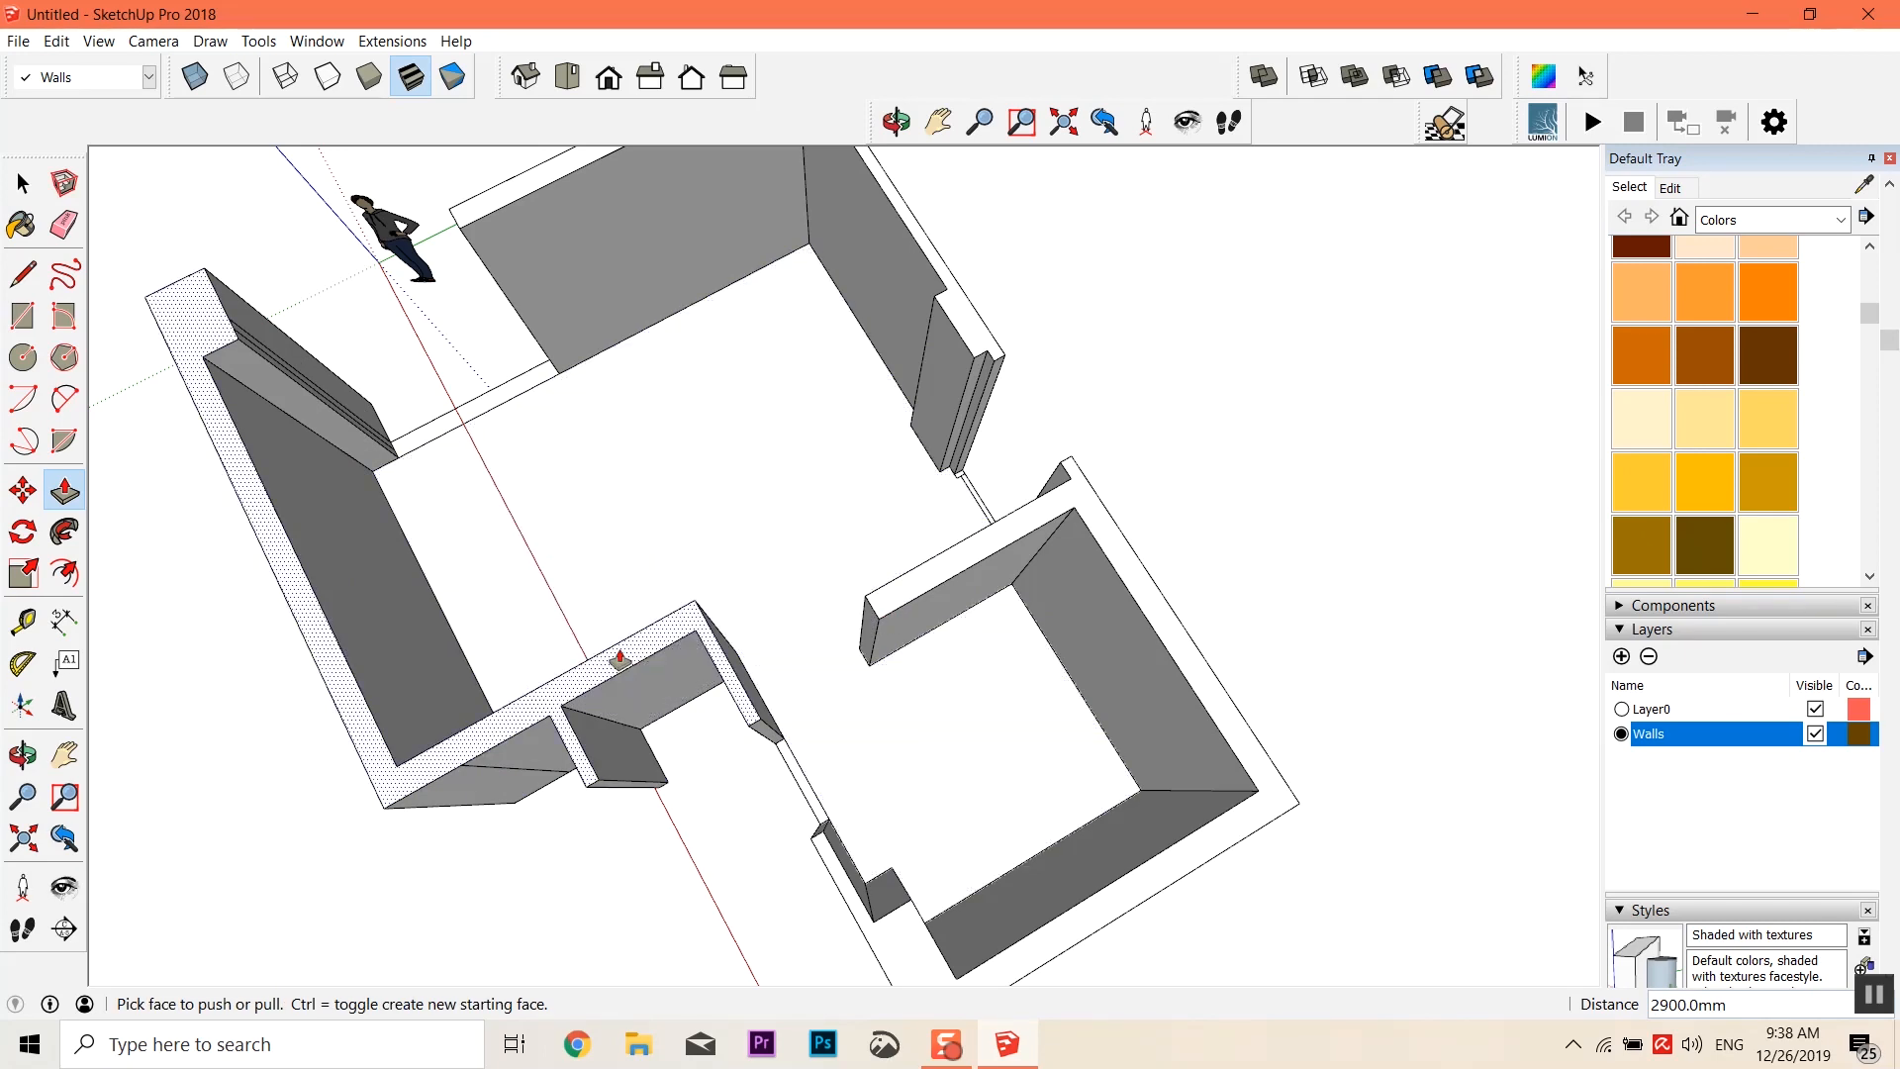
Raise the thin doorway rectangle in the outer wall to the top of the adjacent wall
middle_click_drag(500, 399, 683, 367)
middle_click_drag(564, 449, 710, 710)
right_click(711, 711)
left_click(698, 974)
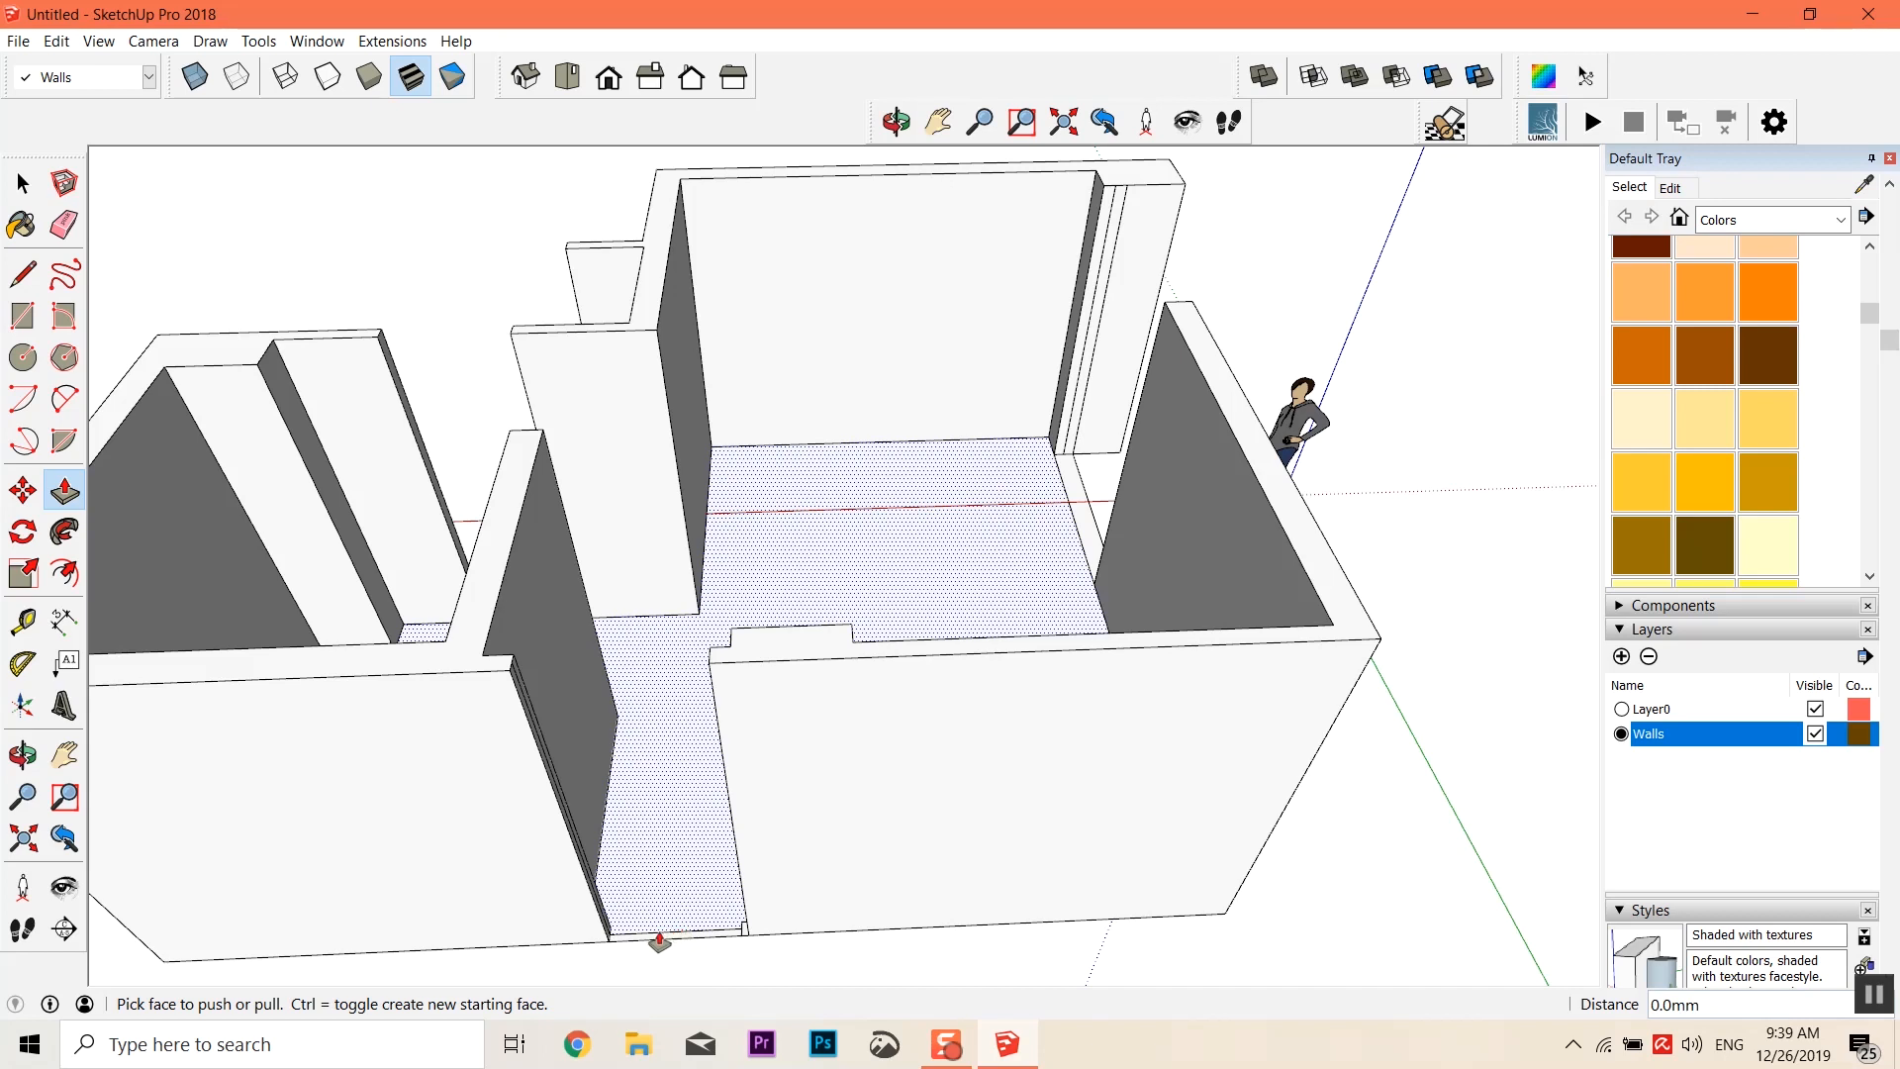
left_click(653, 938)
left_click(505, 670)
Raise the floor-level strip in the window opening into a low sill between the two wall ends
middle_click_drag(504, 670, 924, 882)
scroll(768, 729, "up", 5)
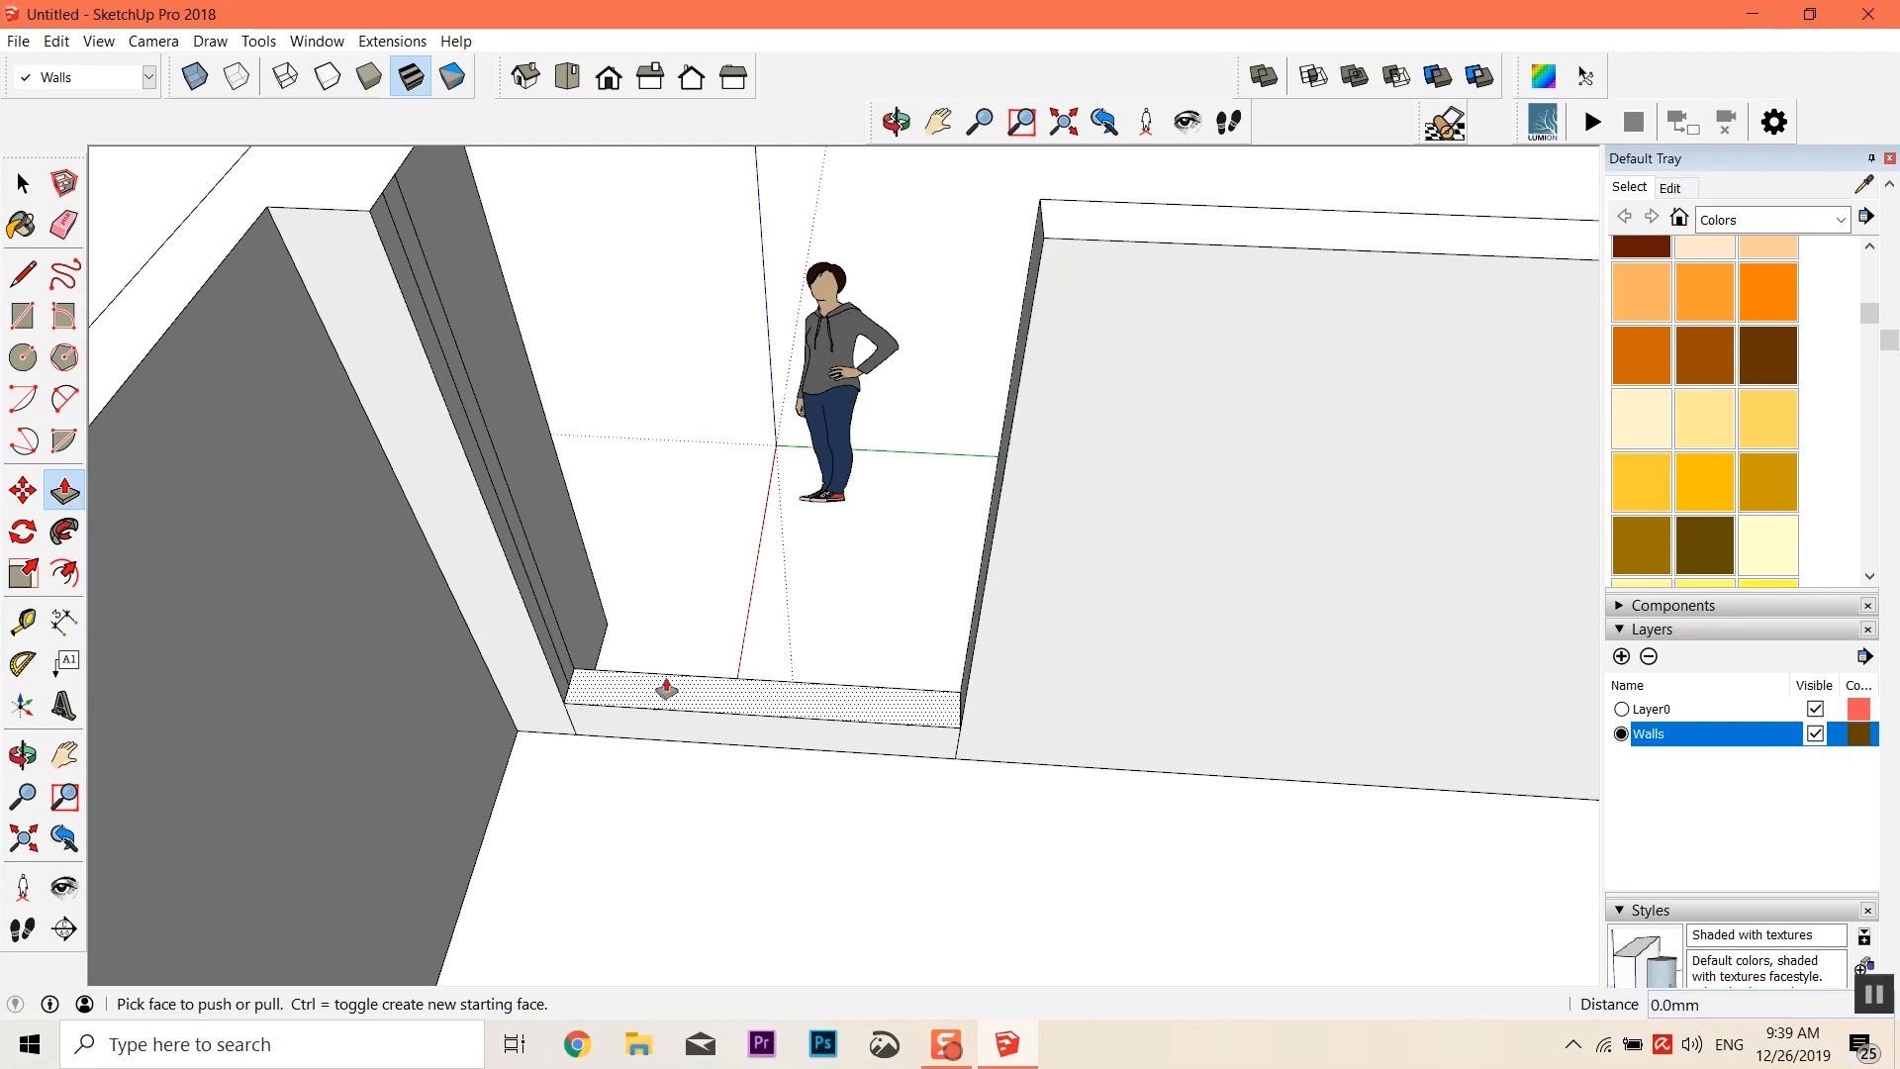
middle_click_drag(479, 475, 1065, 463)
left_click_drag(671, 325, 749, 408)
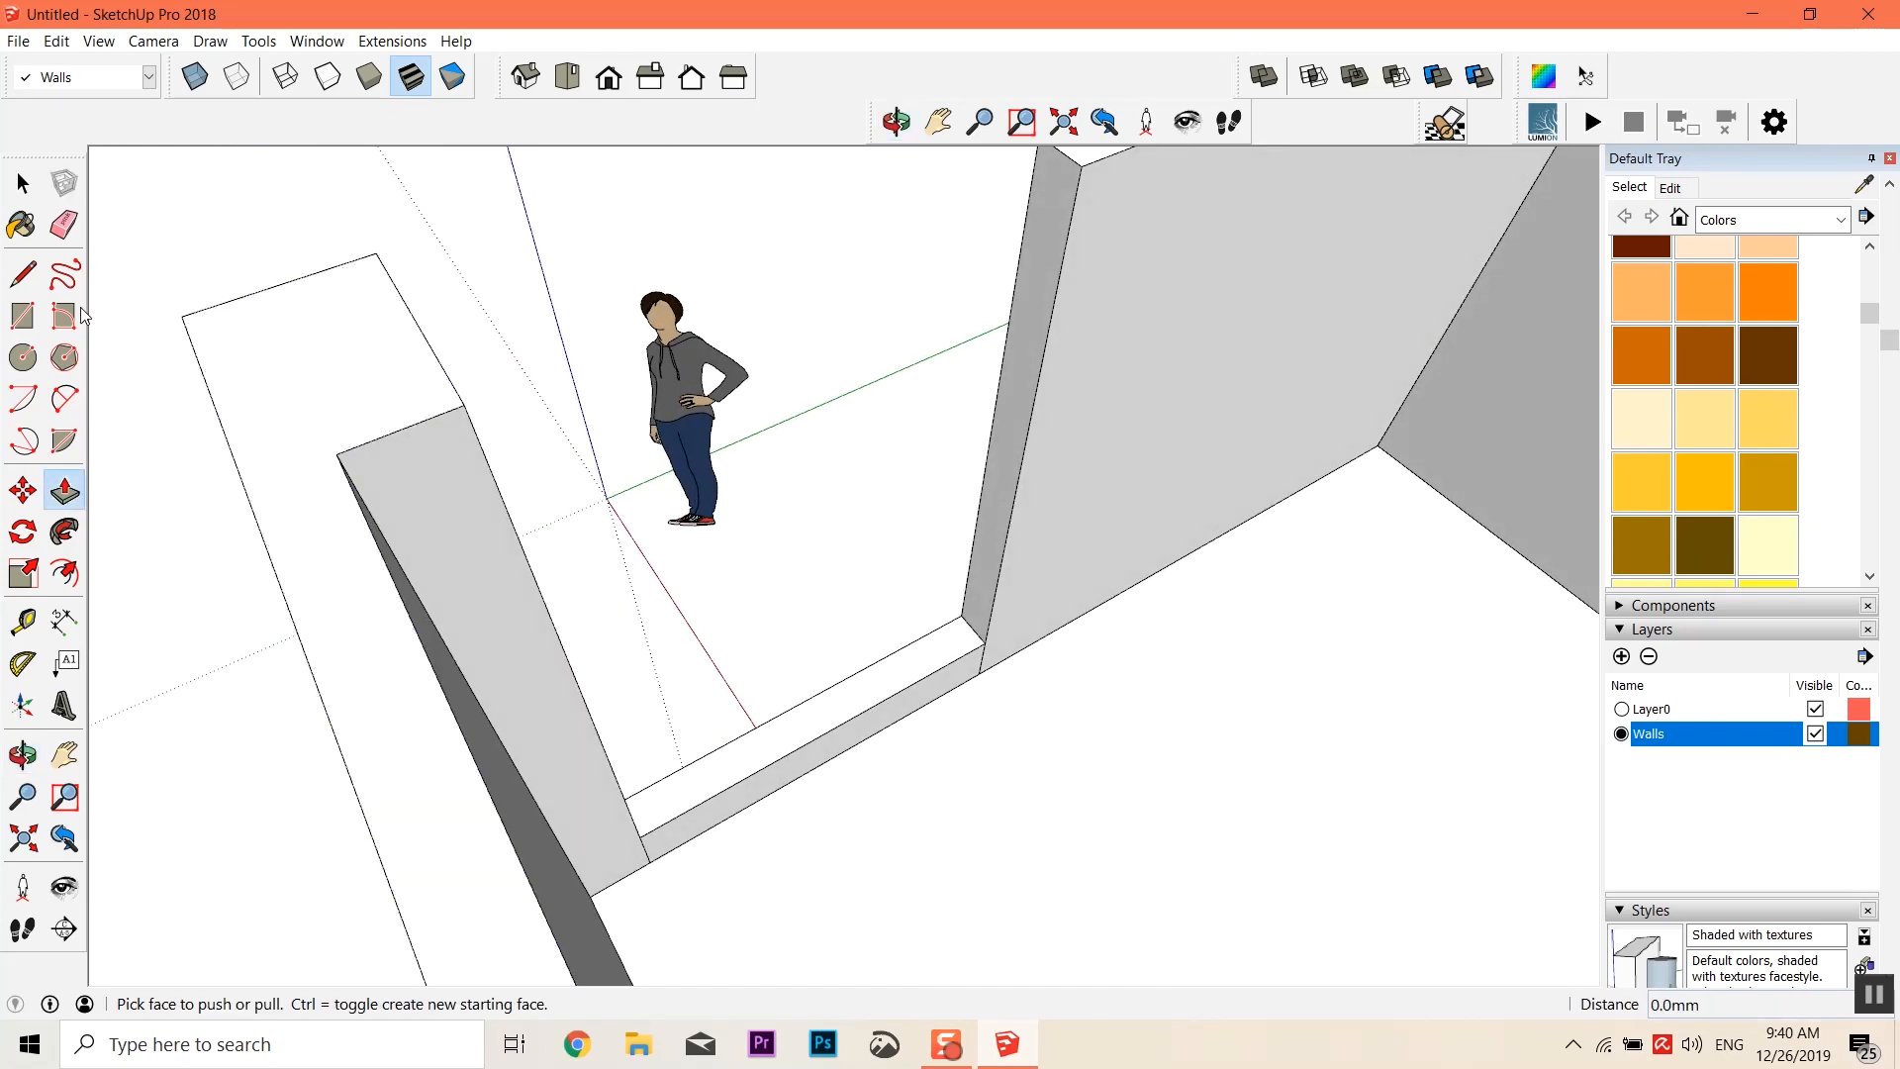
Draw a horizontal 200 mm line across the wall's end face at the window opening, just below its top edge
left_click(24, 275)
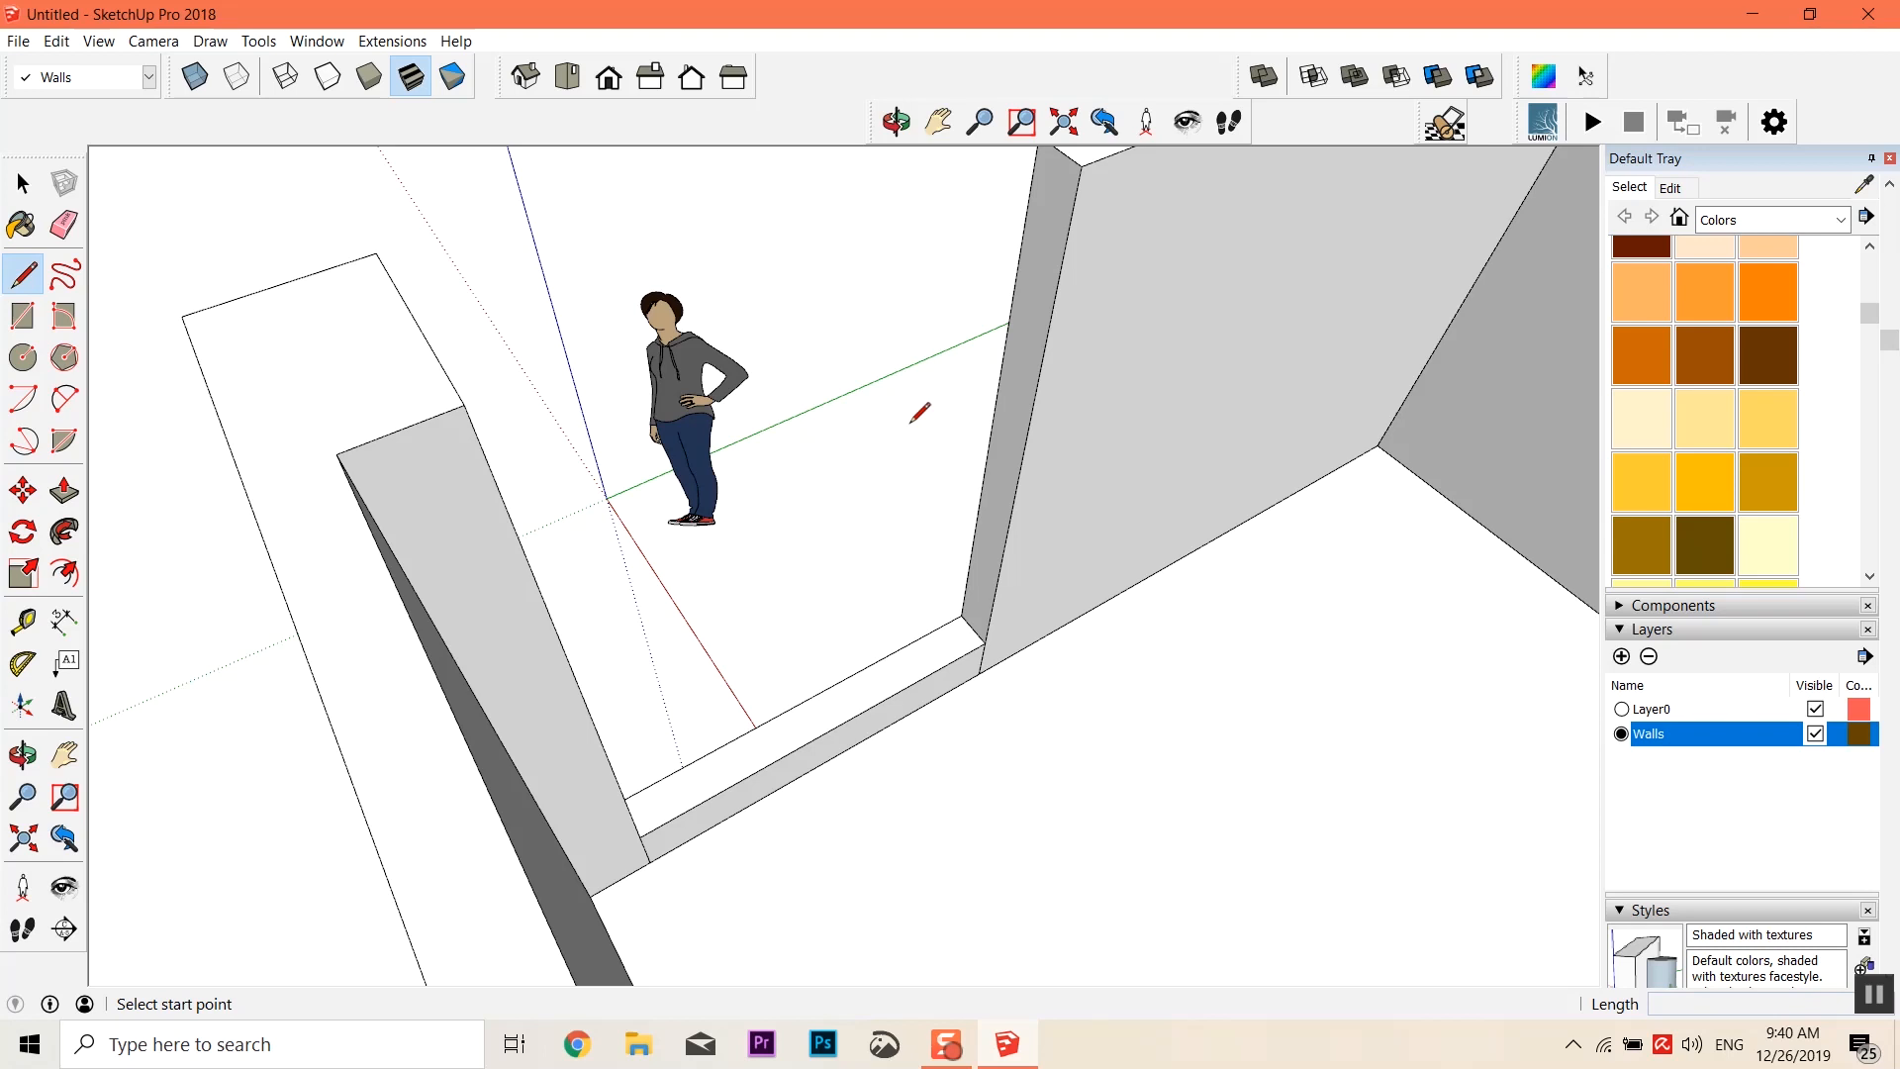
middle_click_drag(919, 412, 455, 497)
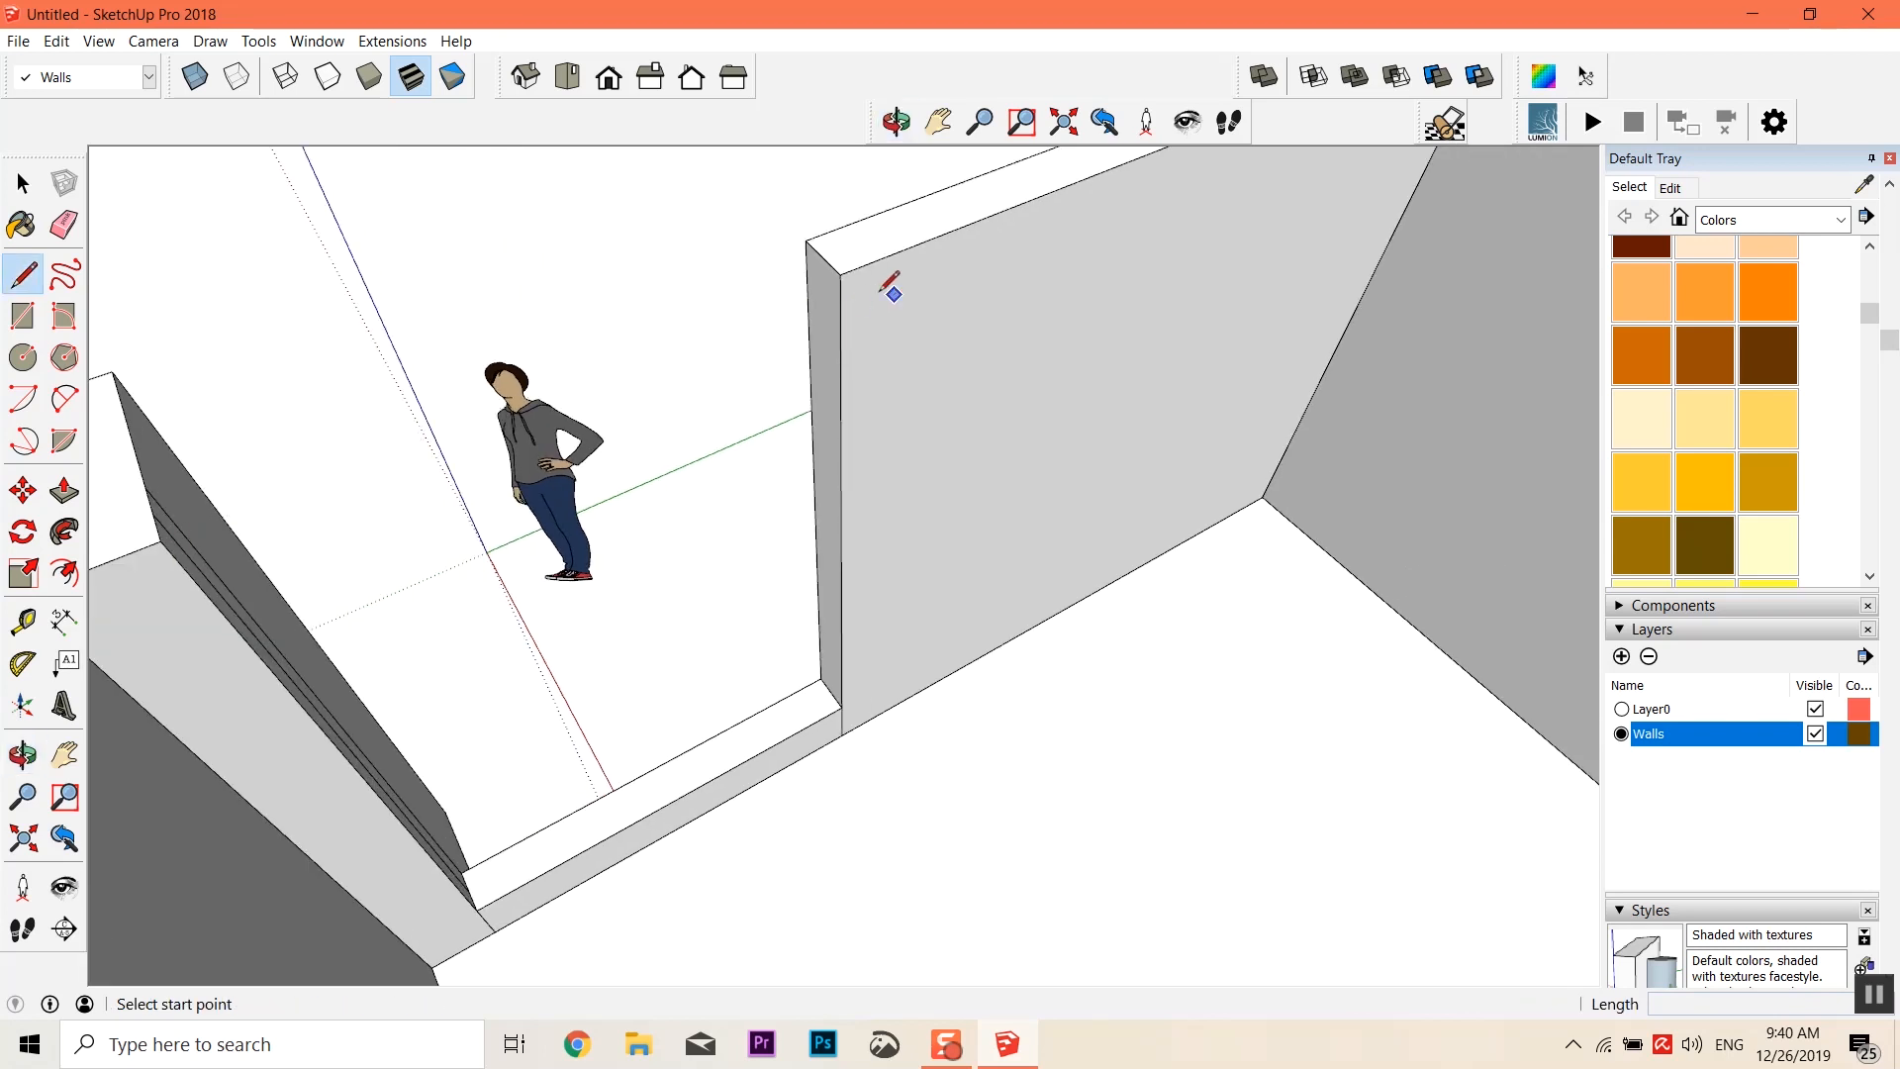
middle_click_drag(676, 386, 1208, 305)
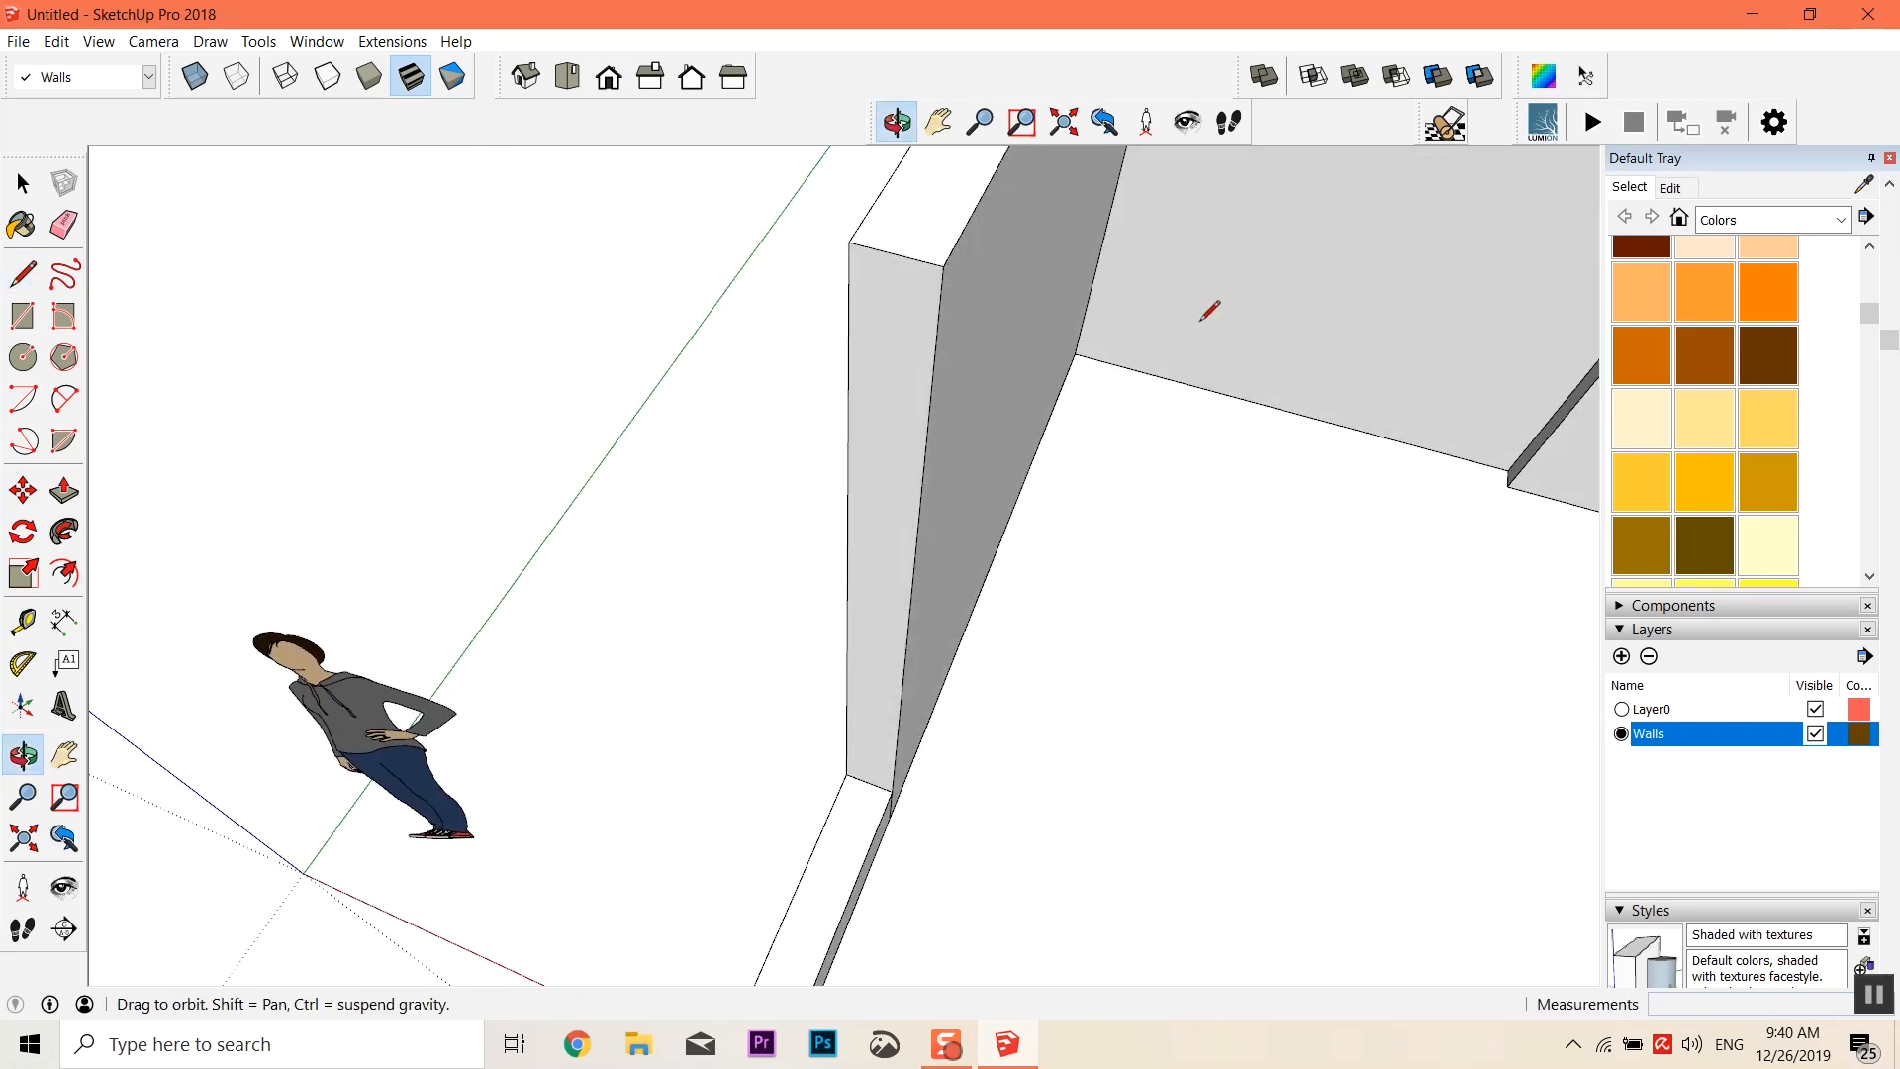
left_click(848, 305)
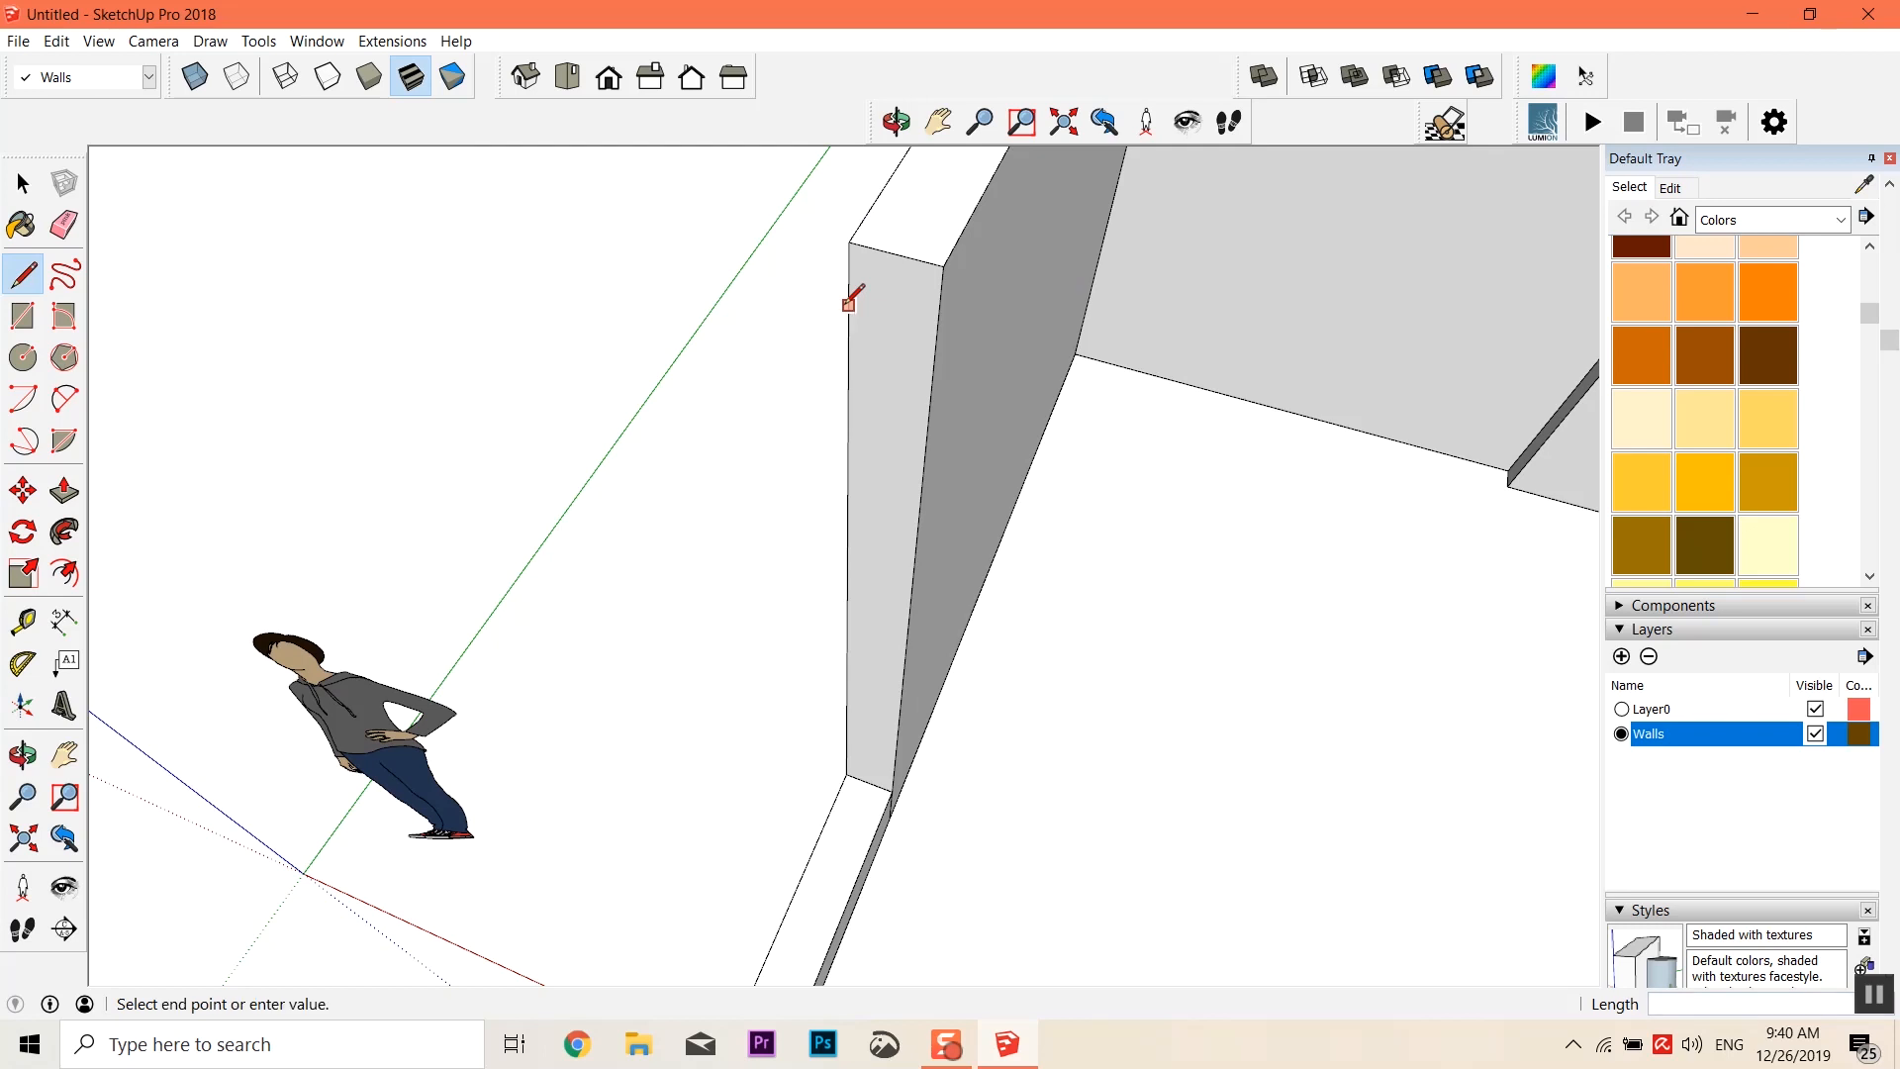
left_click(938, 329)
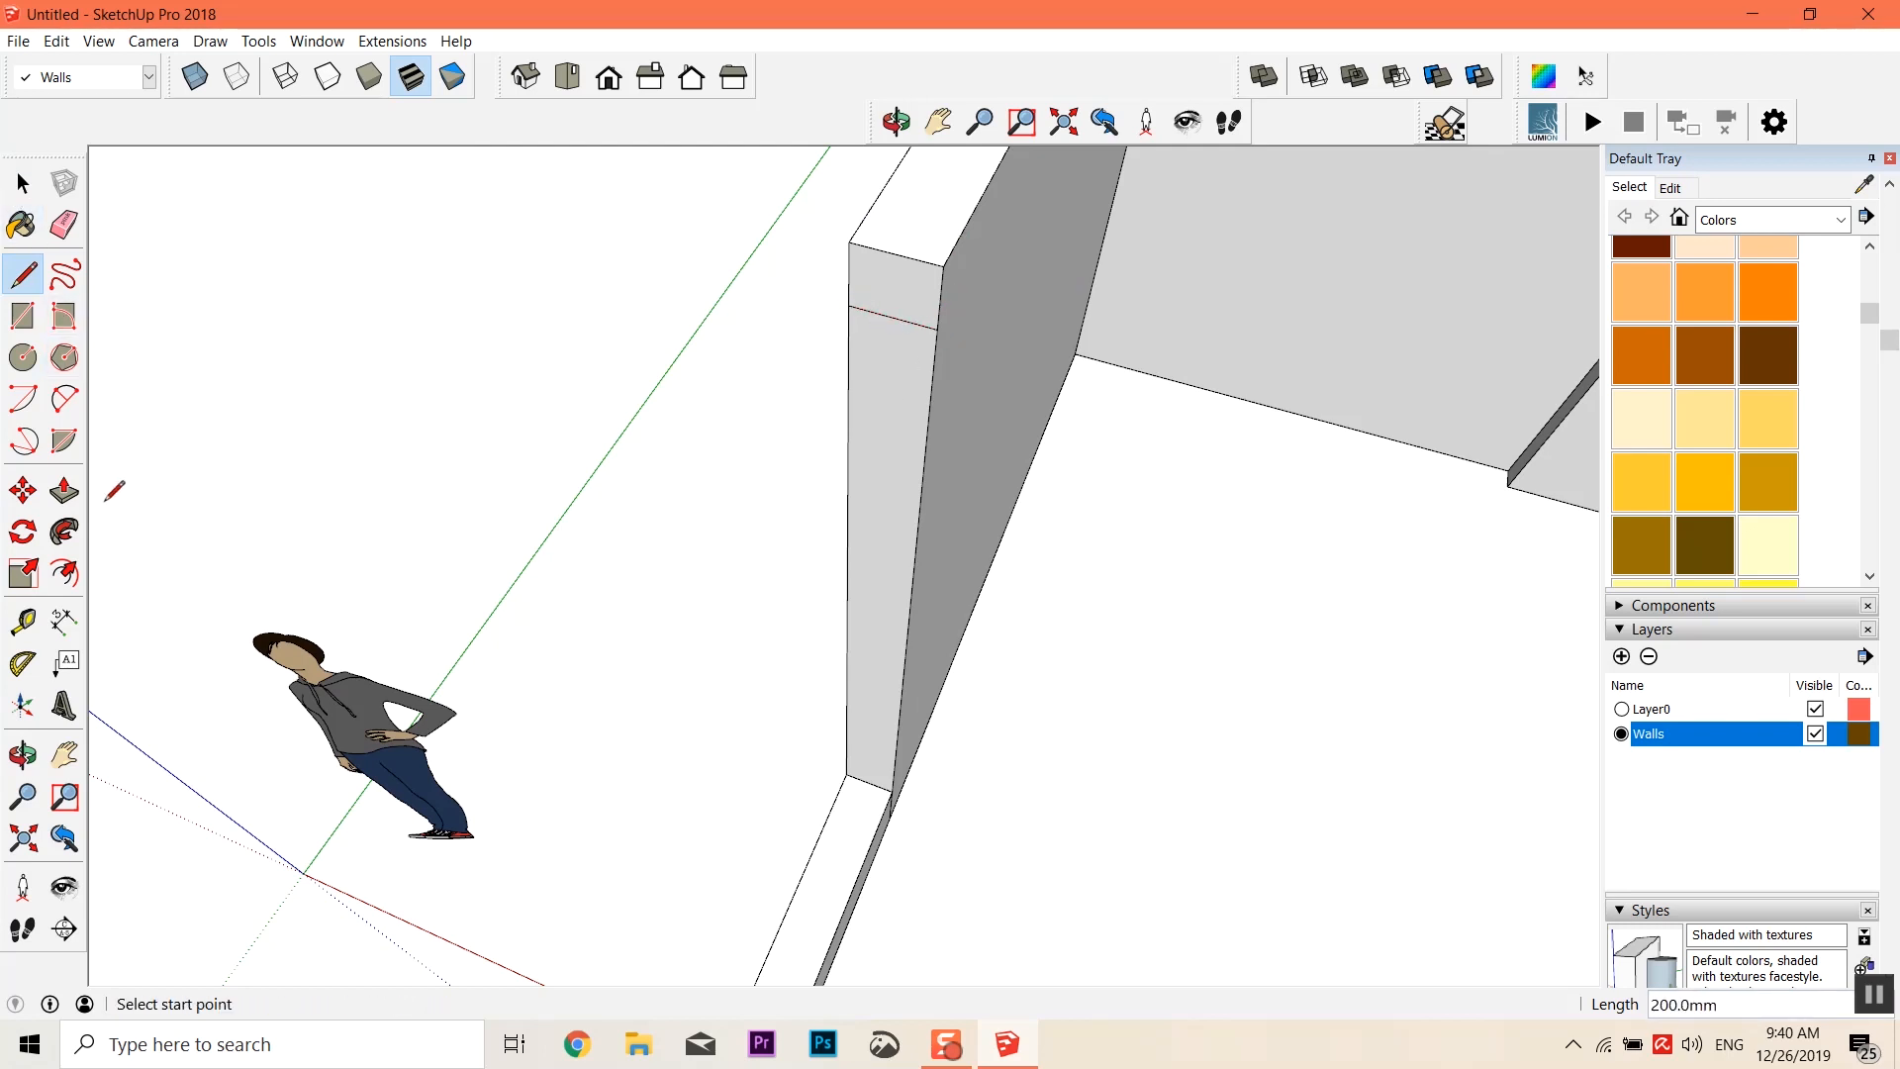
Push/Pull the upper part of the wall end across the window opening to the opposite wall, forming a lintel
left_click(66, 500)
scroll(1010, 252, "down", 1)
middle_click_drag(1094, 293, 399, 360)
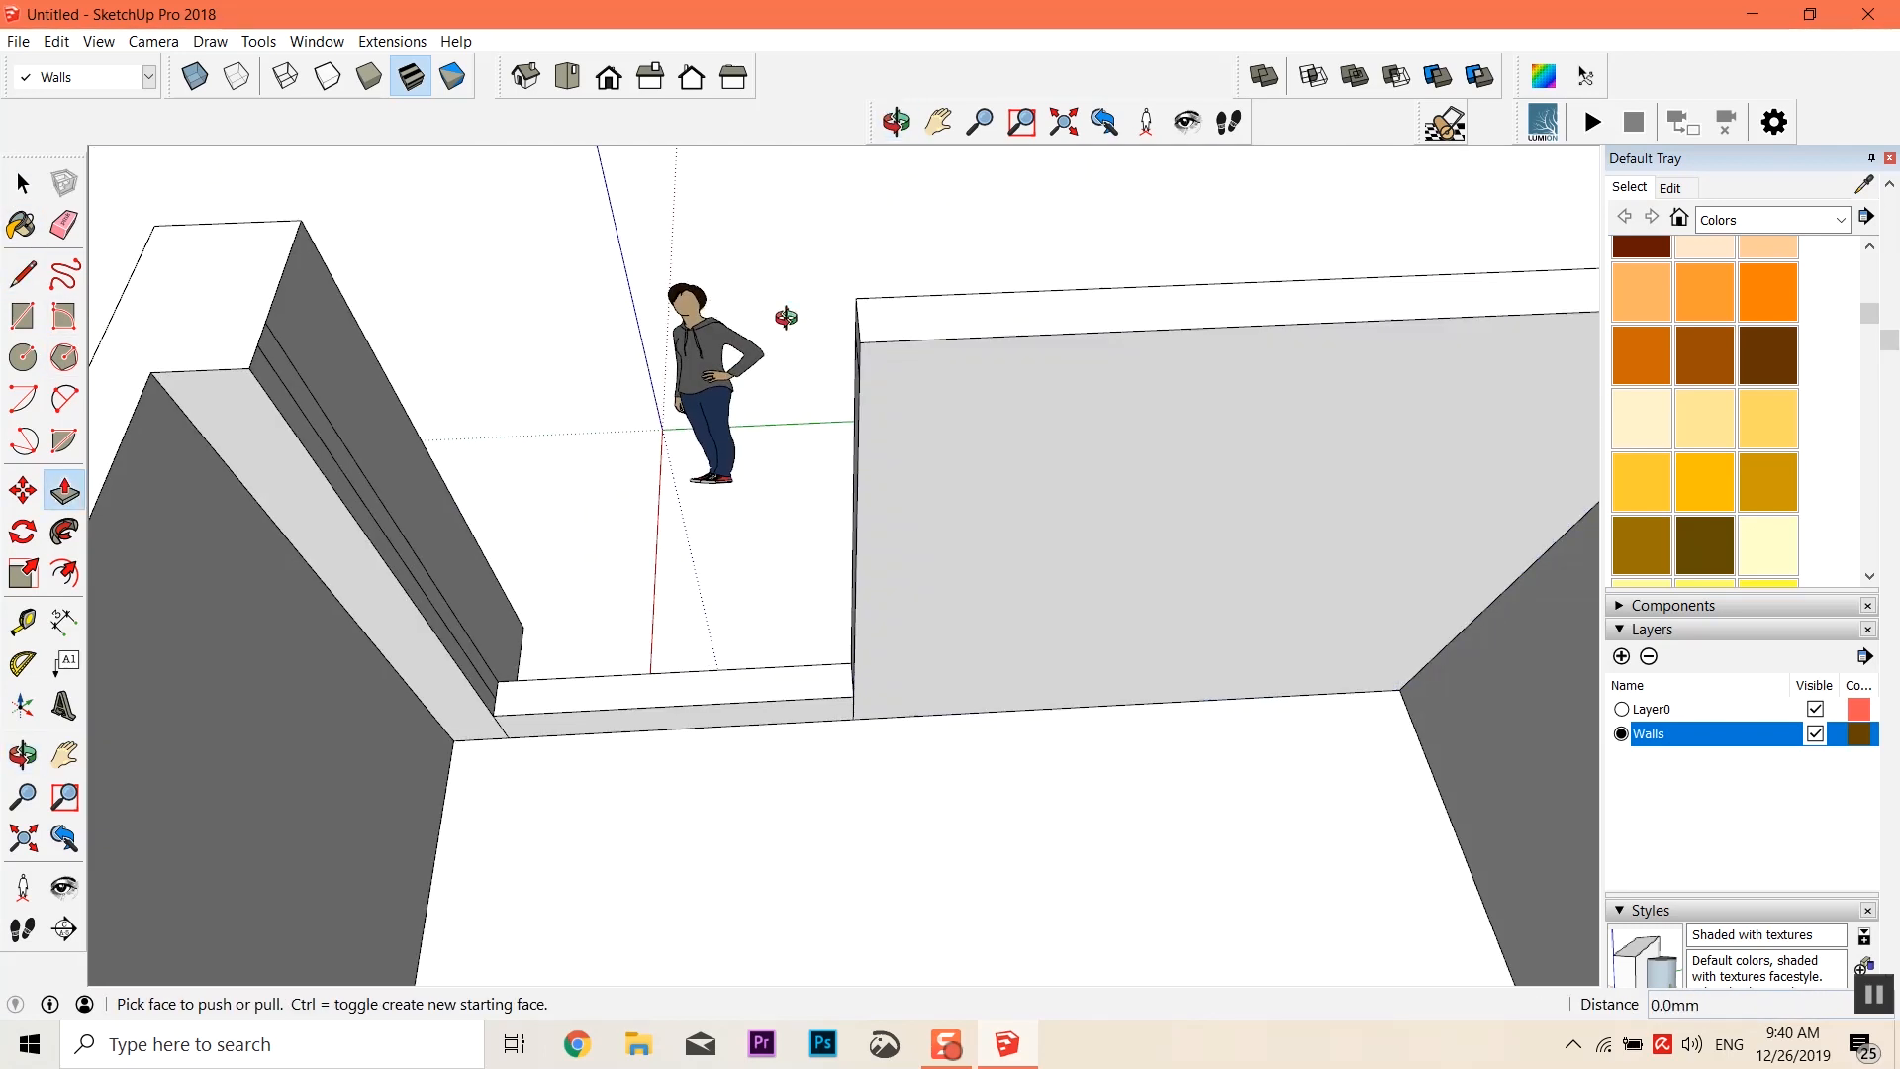
middle_click_drag(785, 318, 906, 341)
left_click_drag(870, 312, 253, 555)
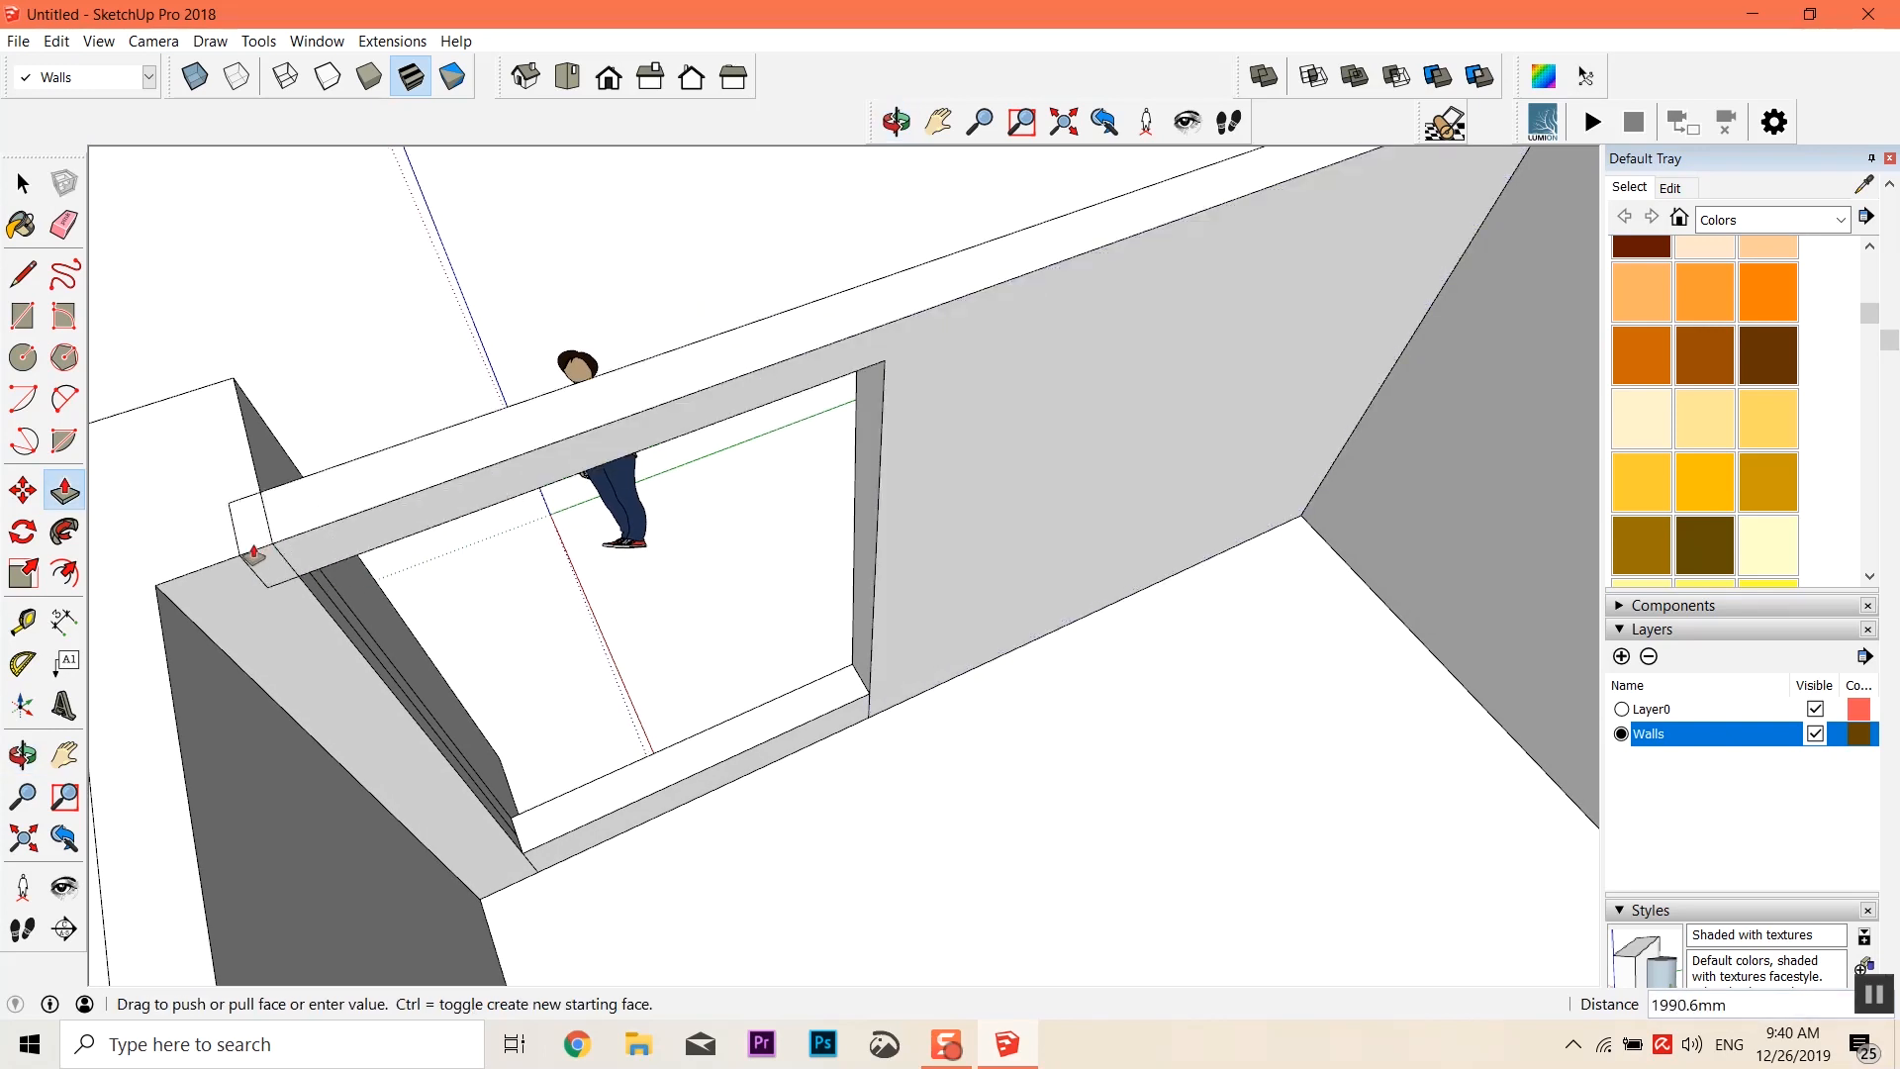
left_click(267, 519)
Adjust the lintel over the window opening by pushing its face about 75.7 mm
scroll(459, 428, "down", 1)
middle_click_drag(455, 432, 227, 179)
scroll(526, 317, "up", 2)
middle_click_drag(525, 318, 473, 314)
left_click_drag(433, 359, 430, 381)
middle_click_drag(472, 284, 492, 204)
scroll(494, 205, "up", 1)
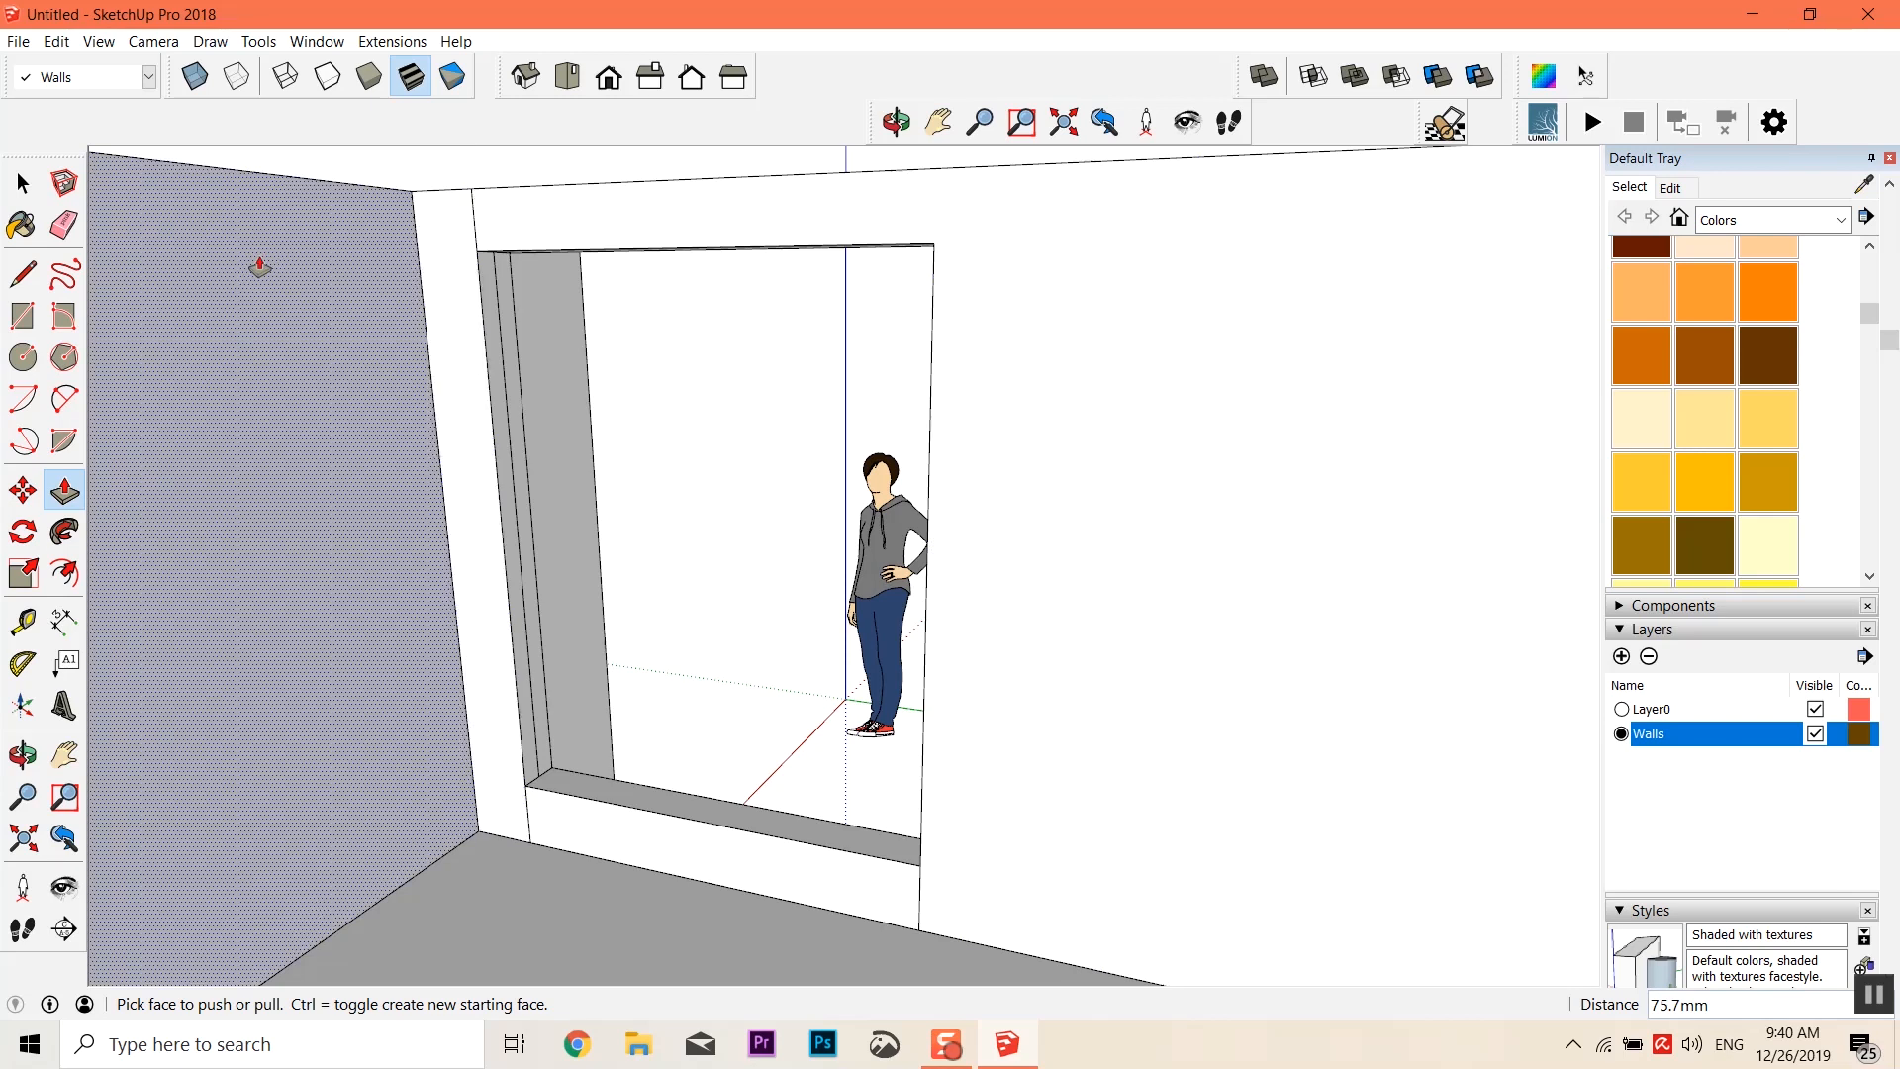
Erase the leftover vertical seam lines above and below the window opening's corner on the interior wall
left_click(73, 233)
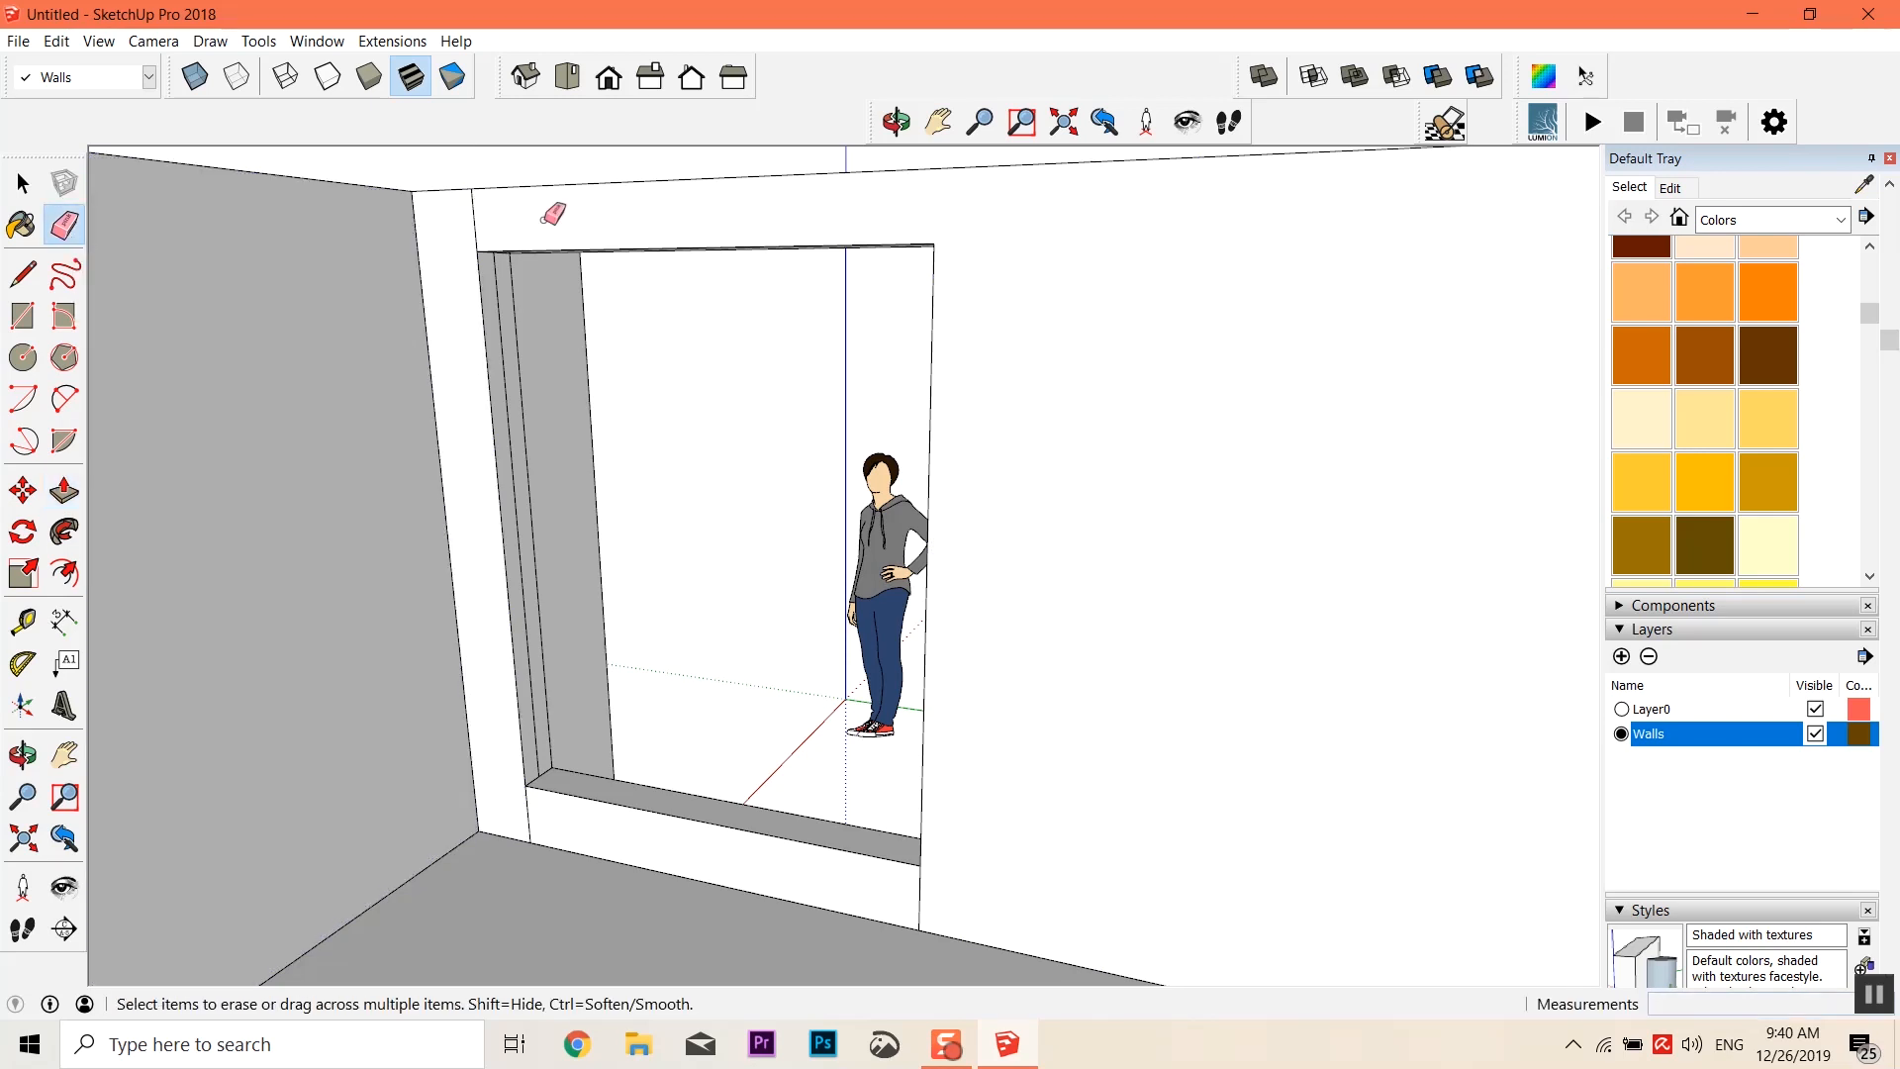
scroll(436, 216, "up", 1)
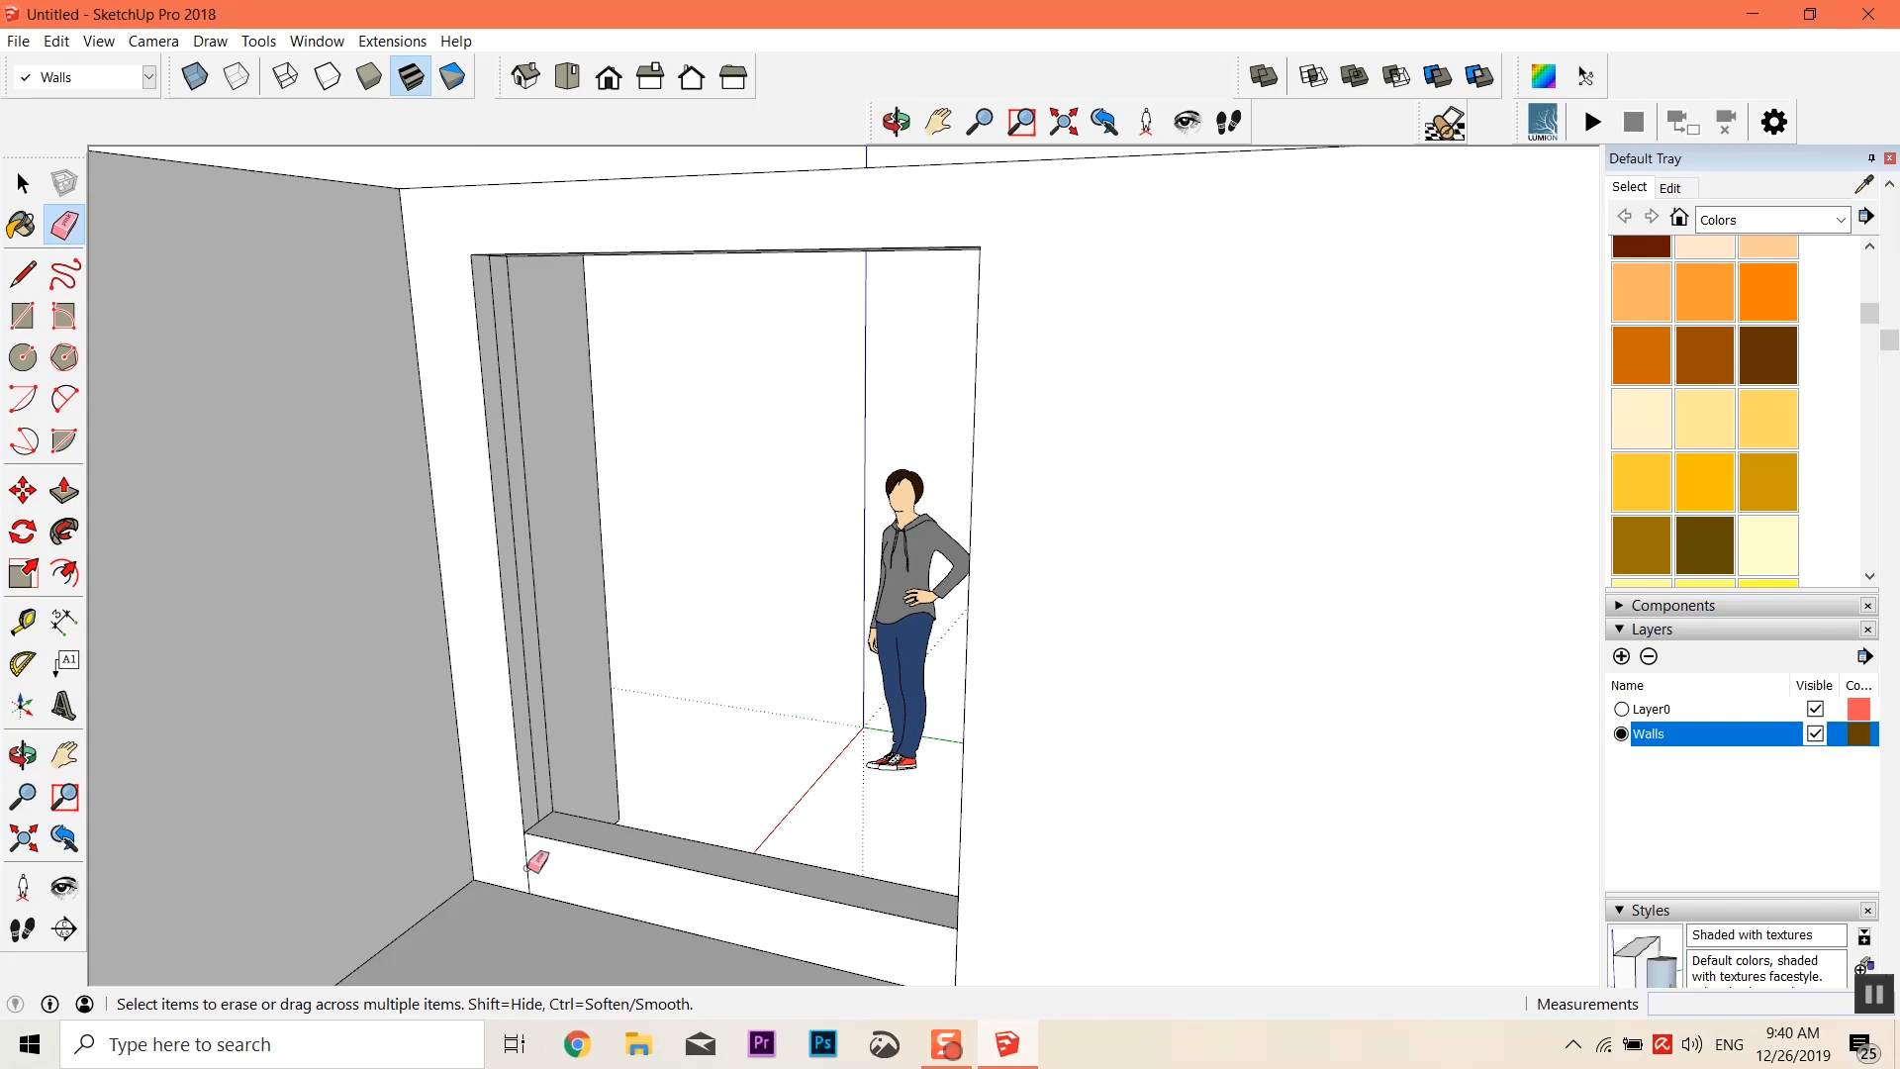
scroll(493, 711, "down", 1)
mouse_move(577, 767)
middle_mouse_down()
mouse_move(726, 845)
mouse_move(451, 738)
middle_mouse_up()
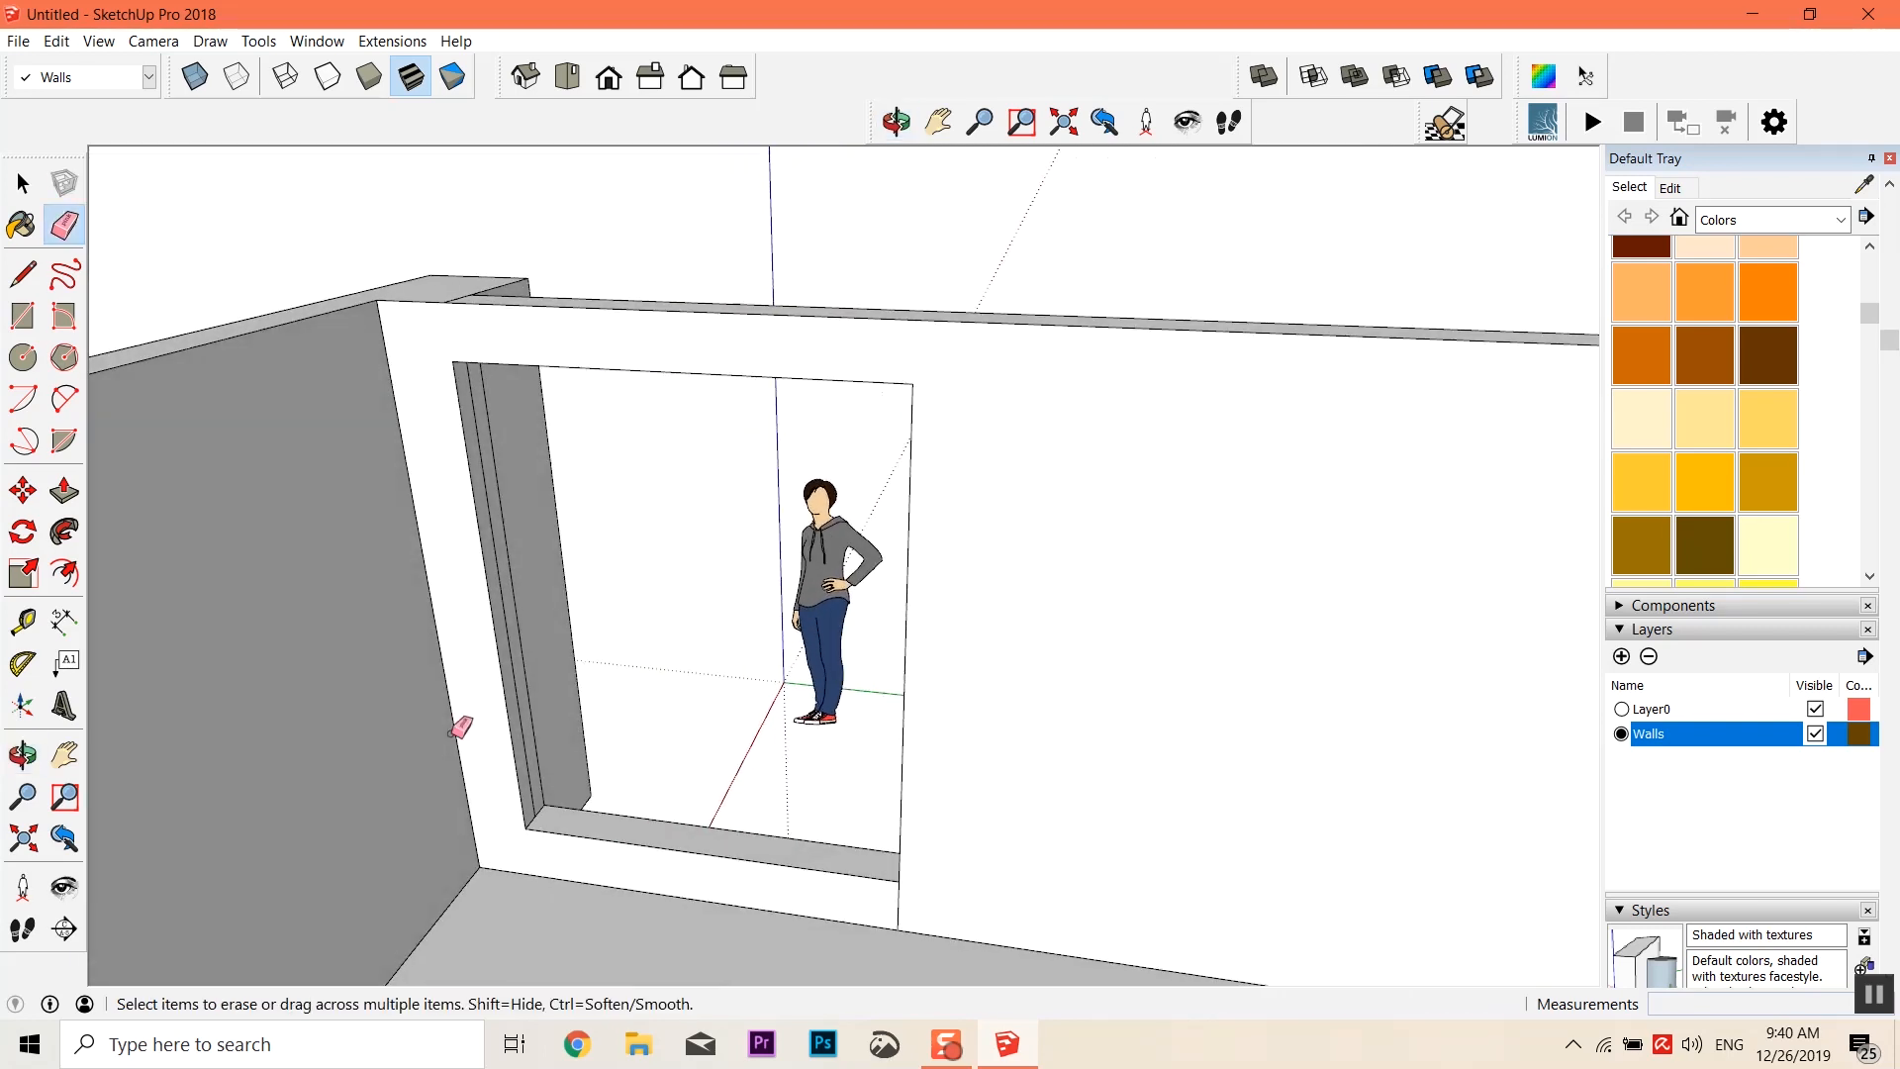
Push/Pull the narrow strip in the window's side reveal 1900 mm across the opening to close it with a thin panel
left_click(64, 490)
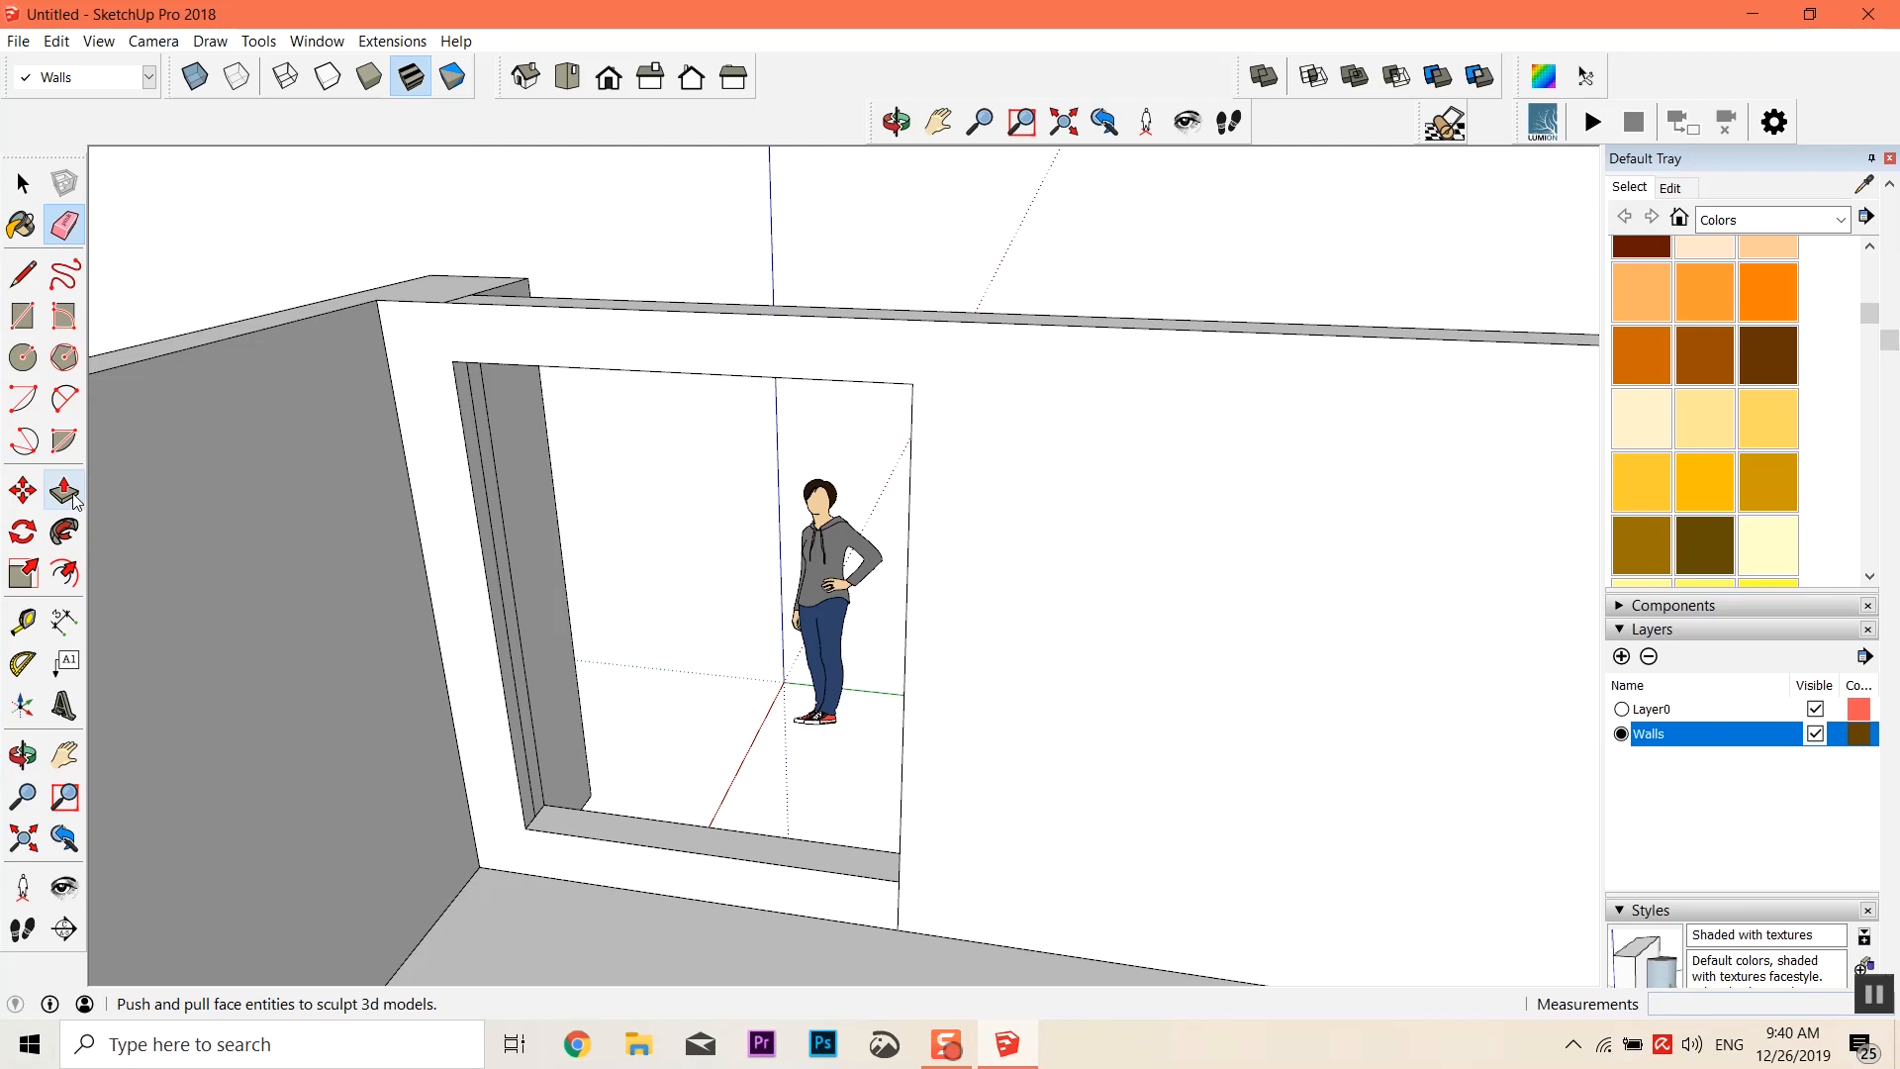
scroll(473, 507, "up", 3)
left_click(488, 488)
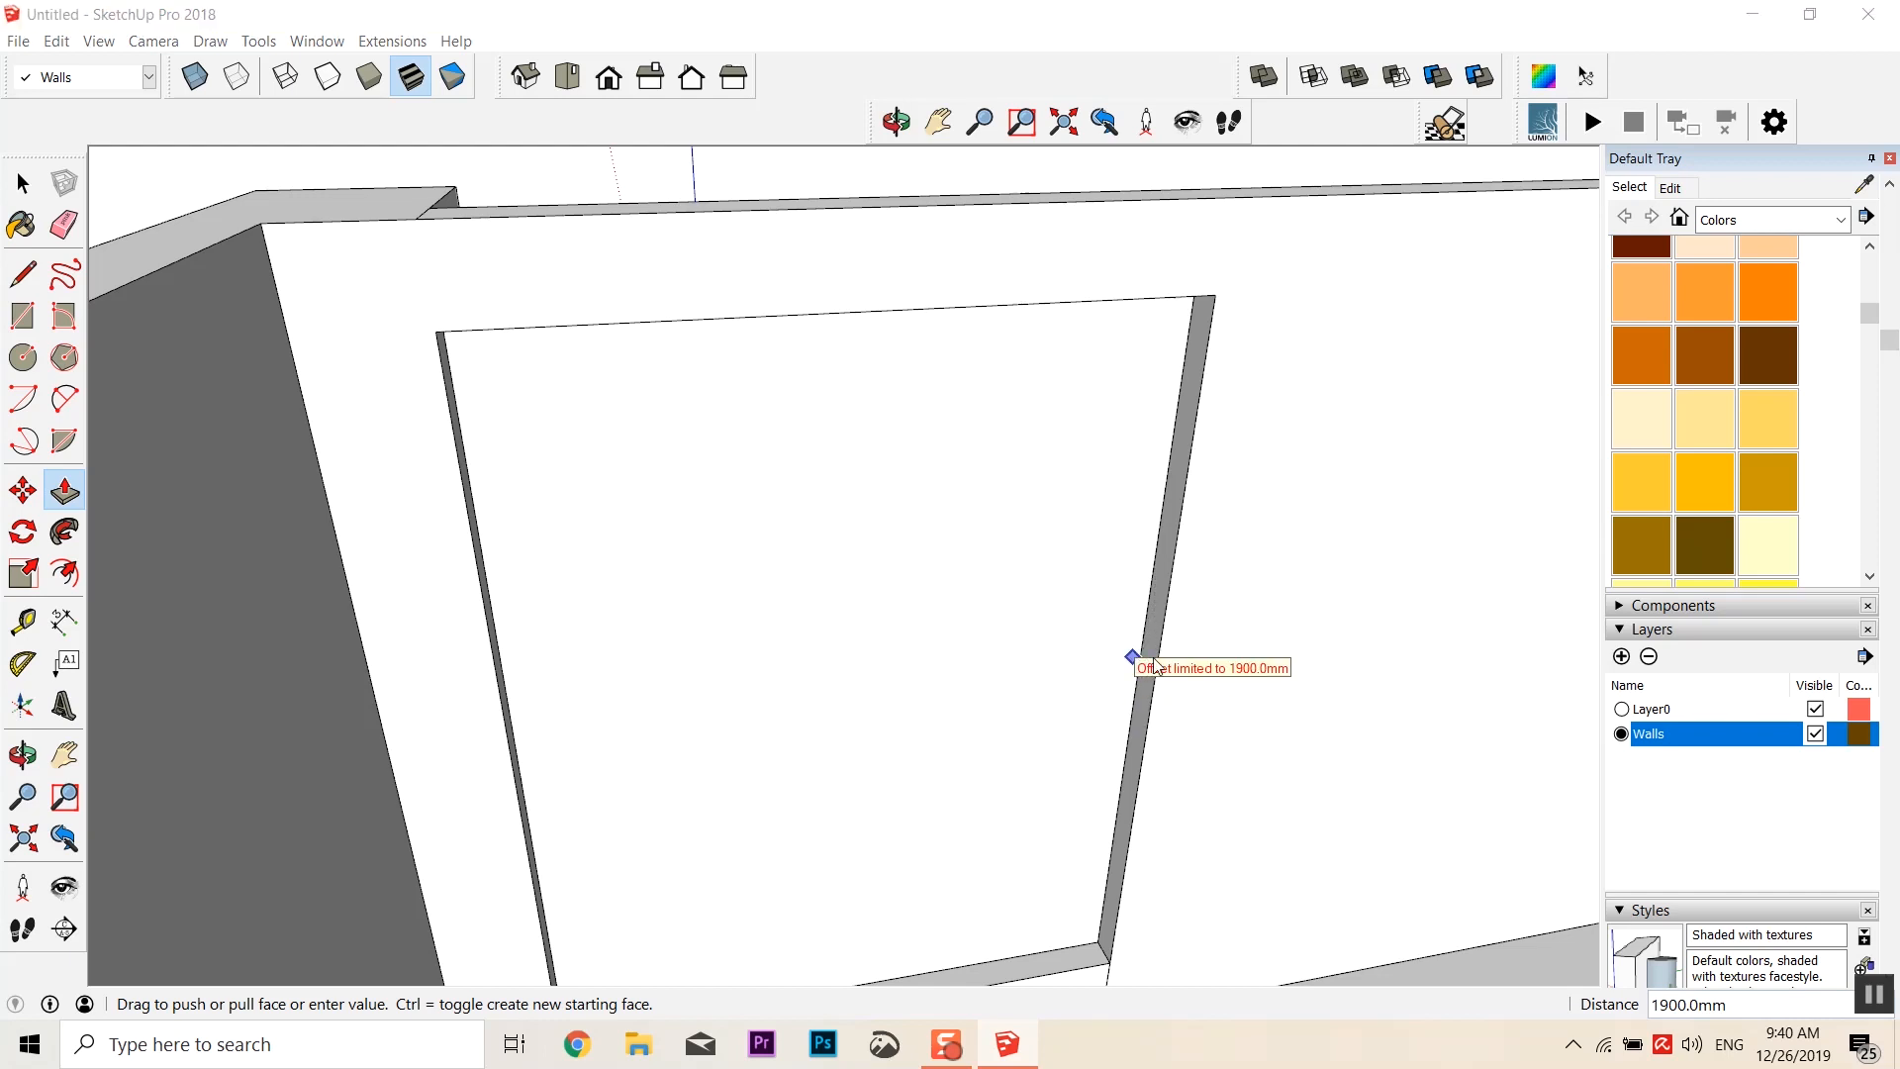
left_click(1133, 681)
Select all the raised walls together with the floor, make them a group and clear the selection
scroll(1137, 700, "down", 5)
middle_click_drag(1027, 627, 1510, 555)
middle_click_drag(1231, 573, 732, 648)
scroll(804, 502, "up", 2)
key("space")
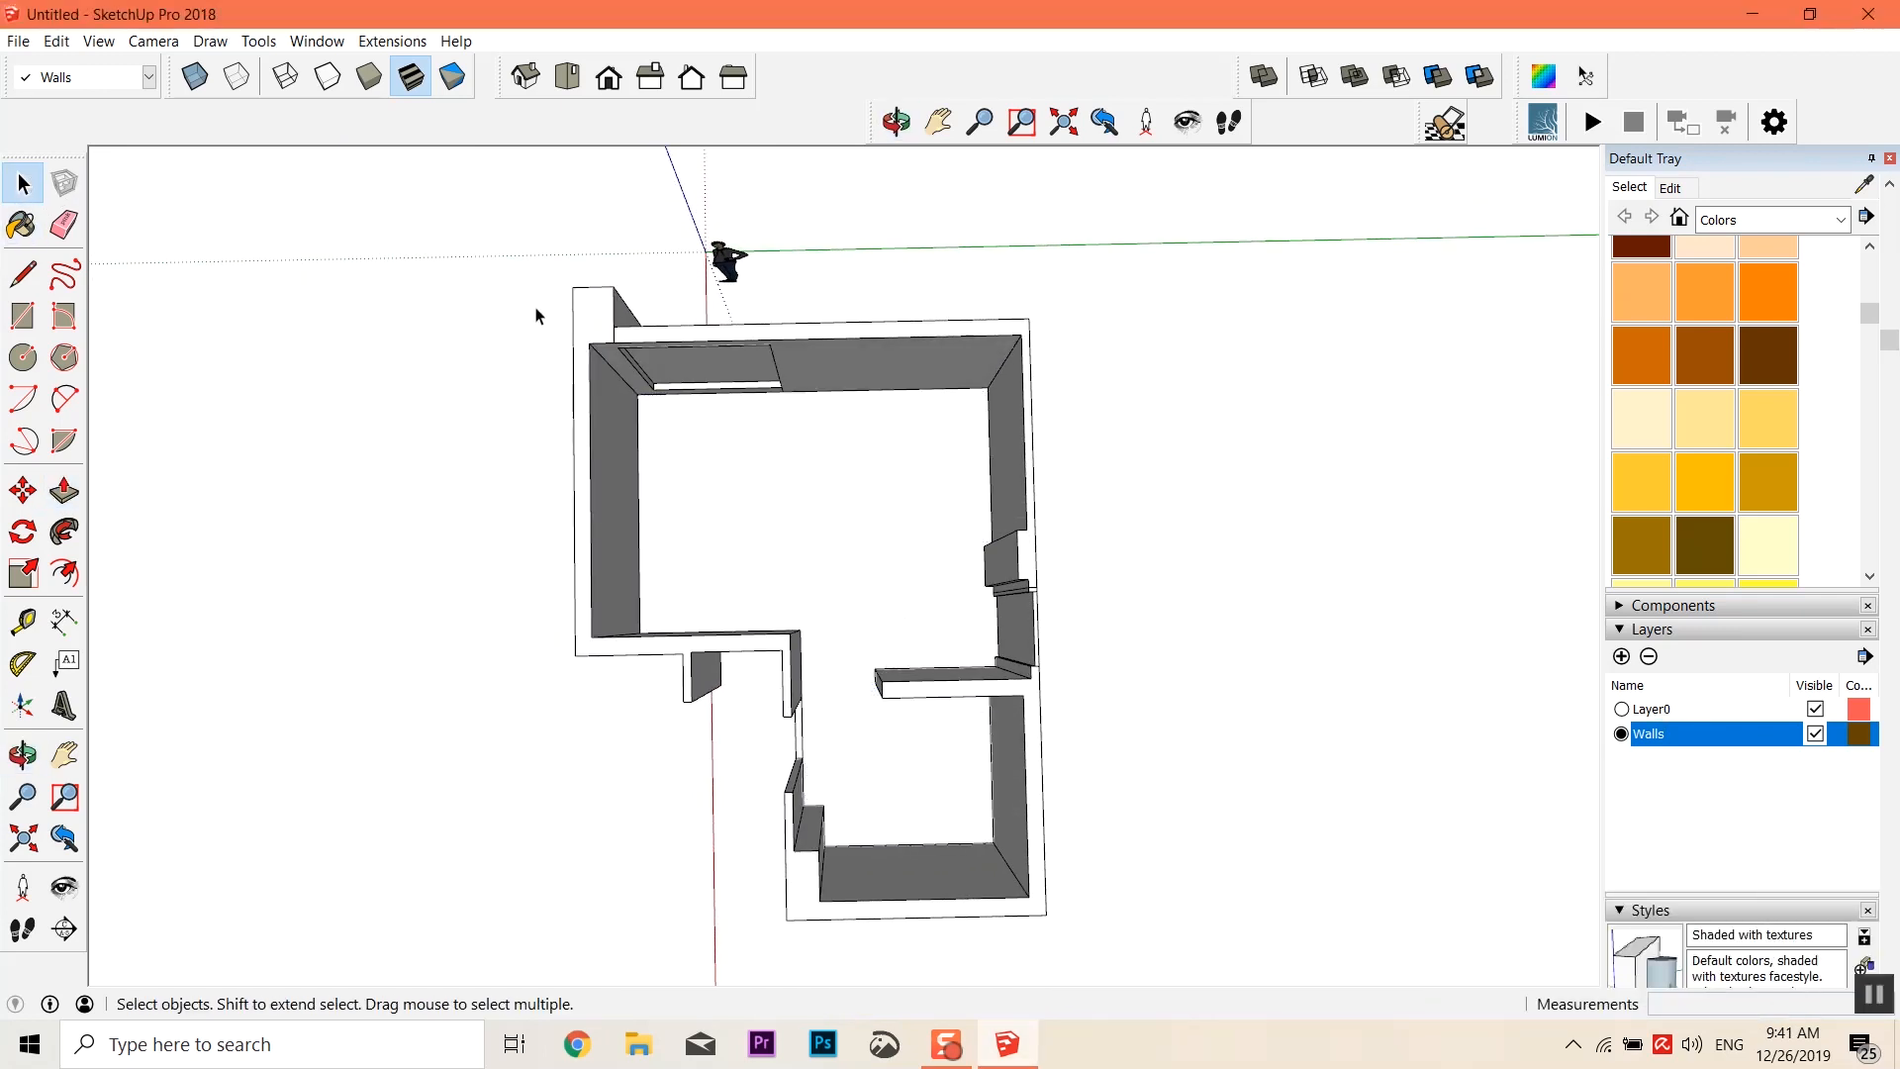
left_click_drag(827, 419, 1109, 957)
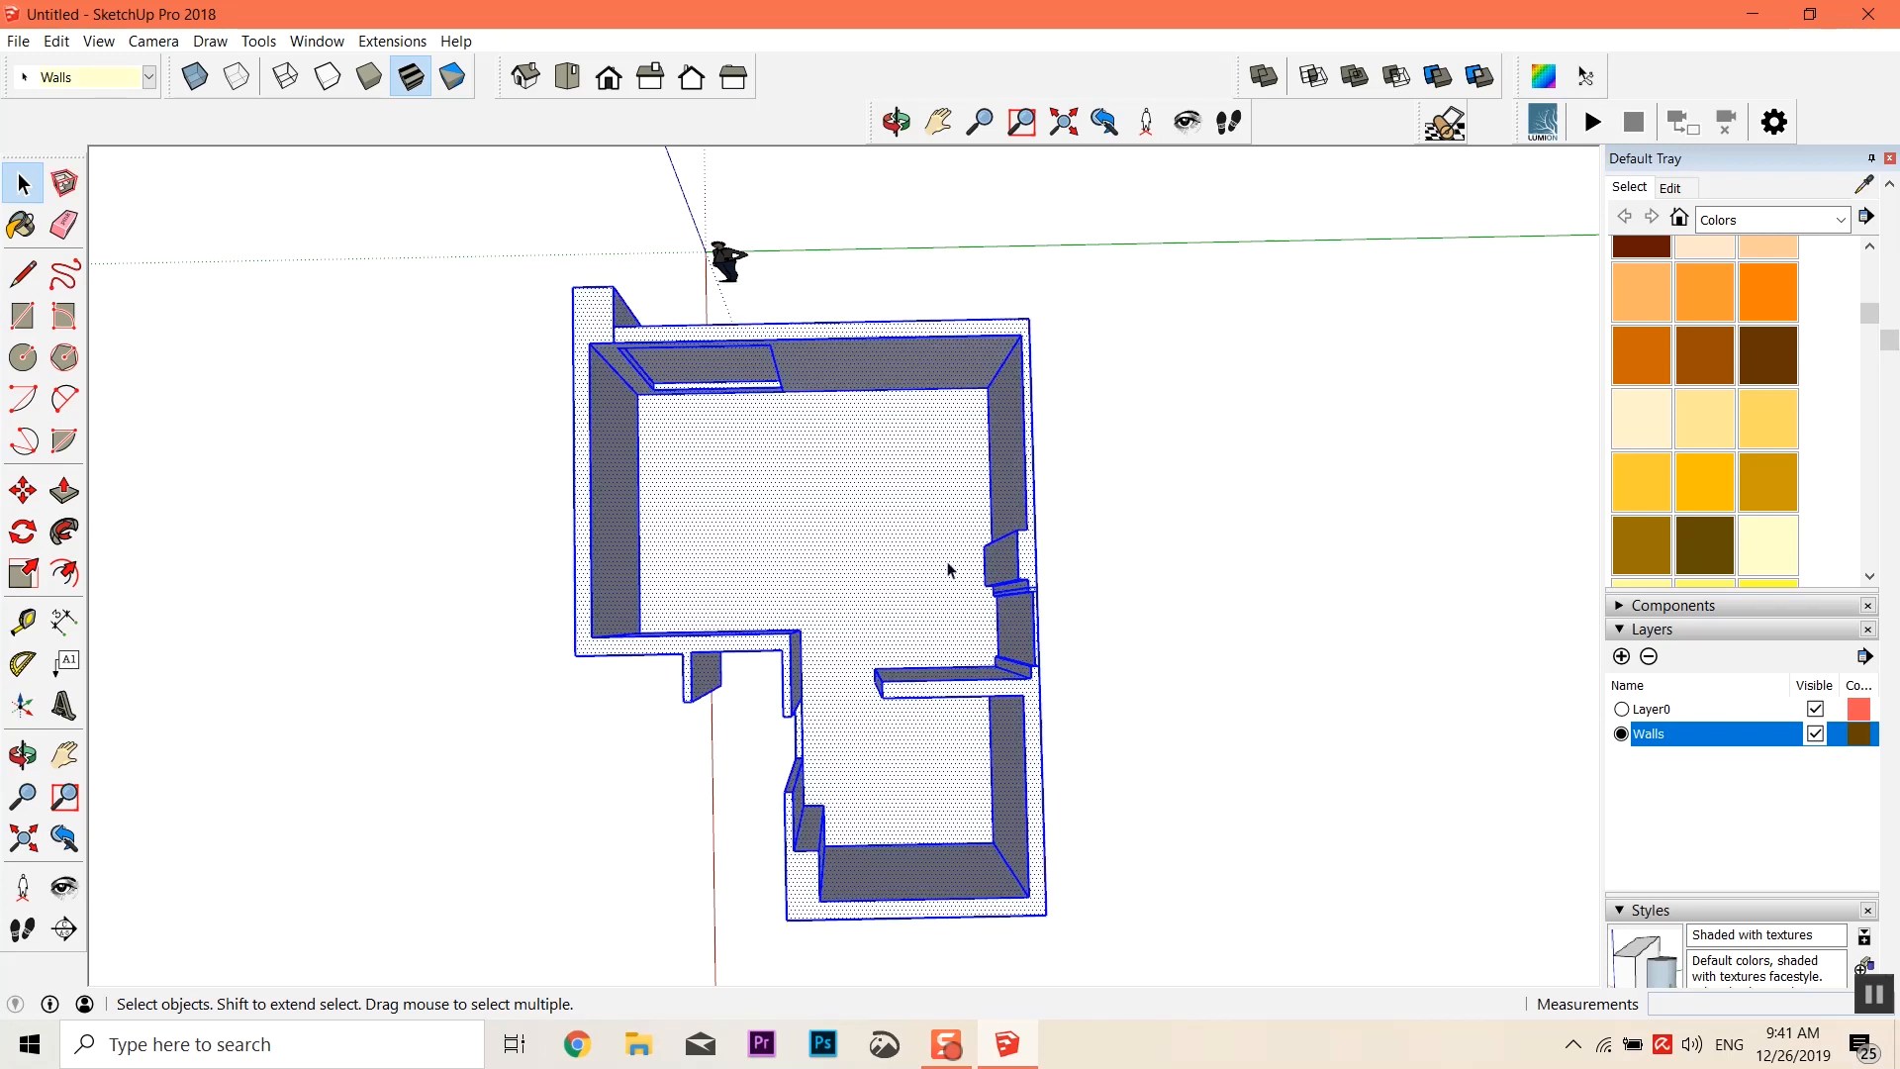
middle_click_drag(573, 450, 867, 419)
right_click(864, 494)
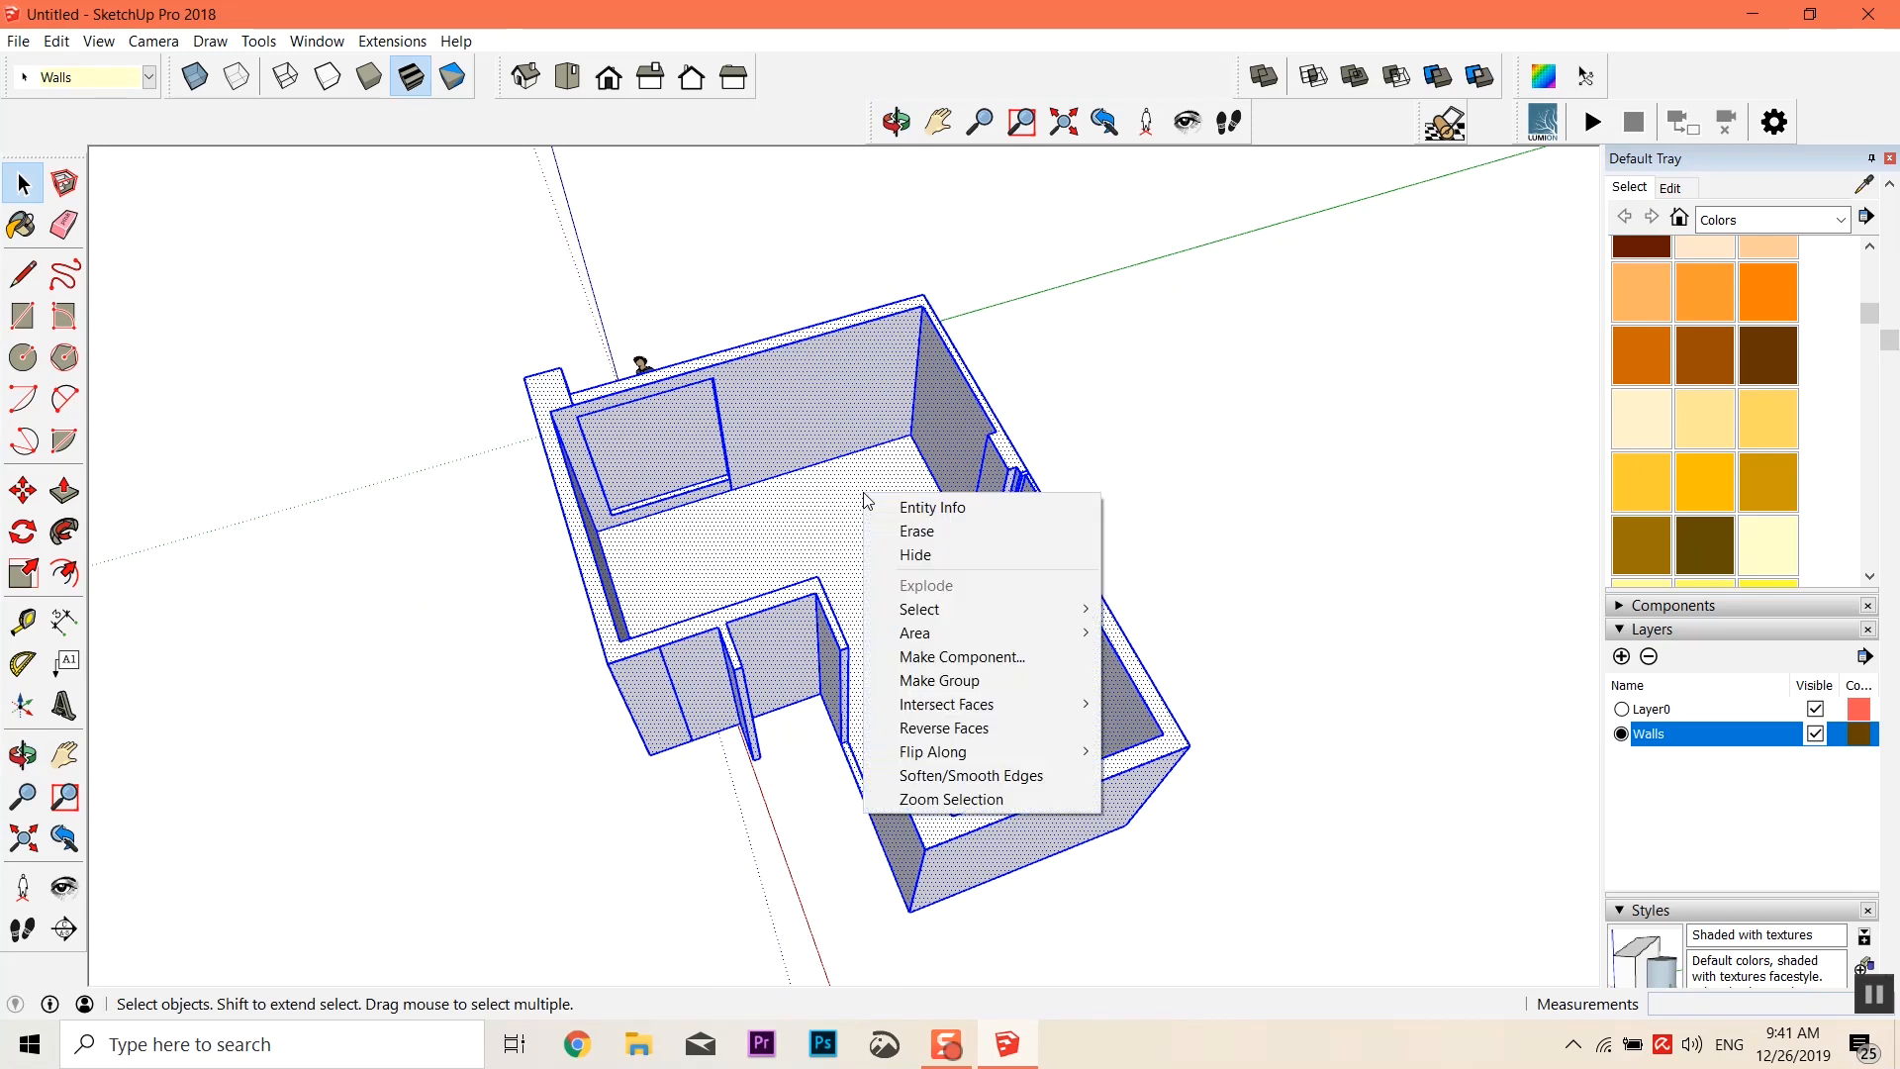
left_click(996, 687)
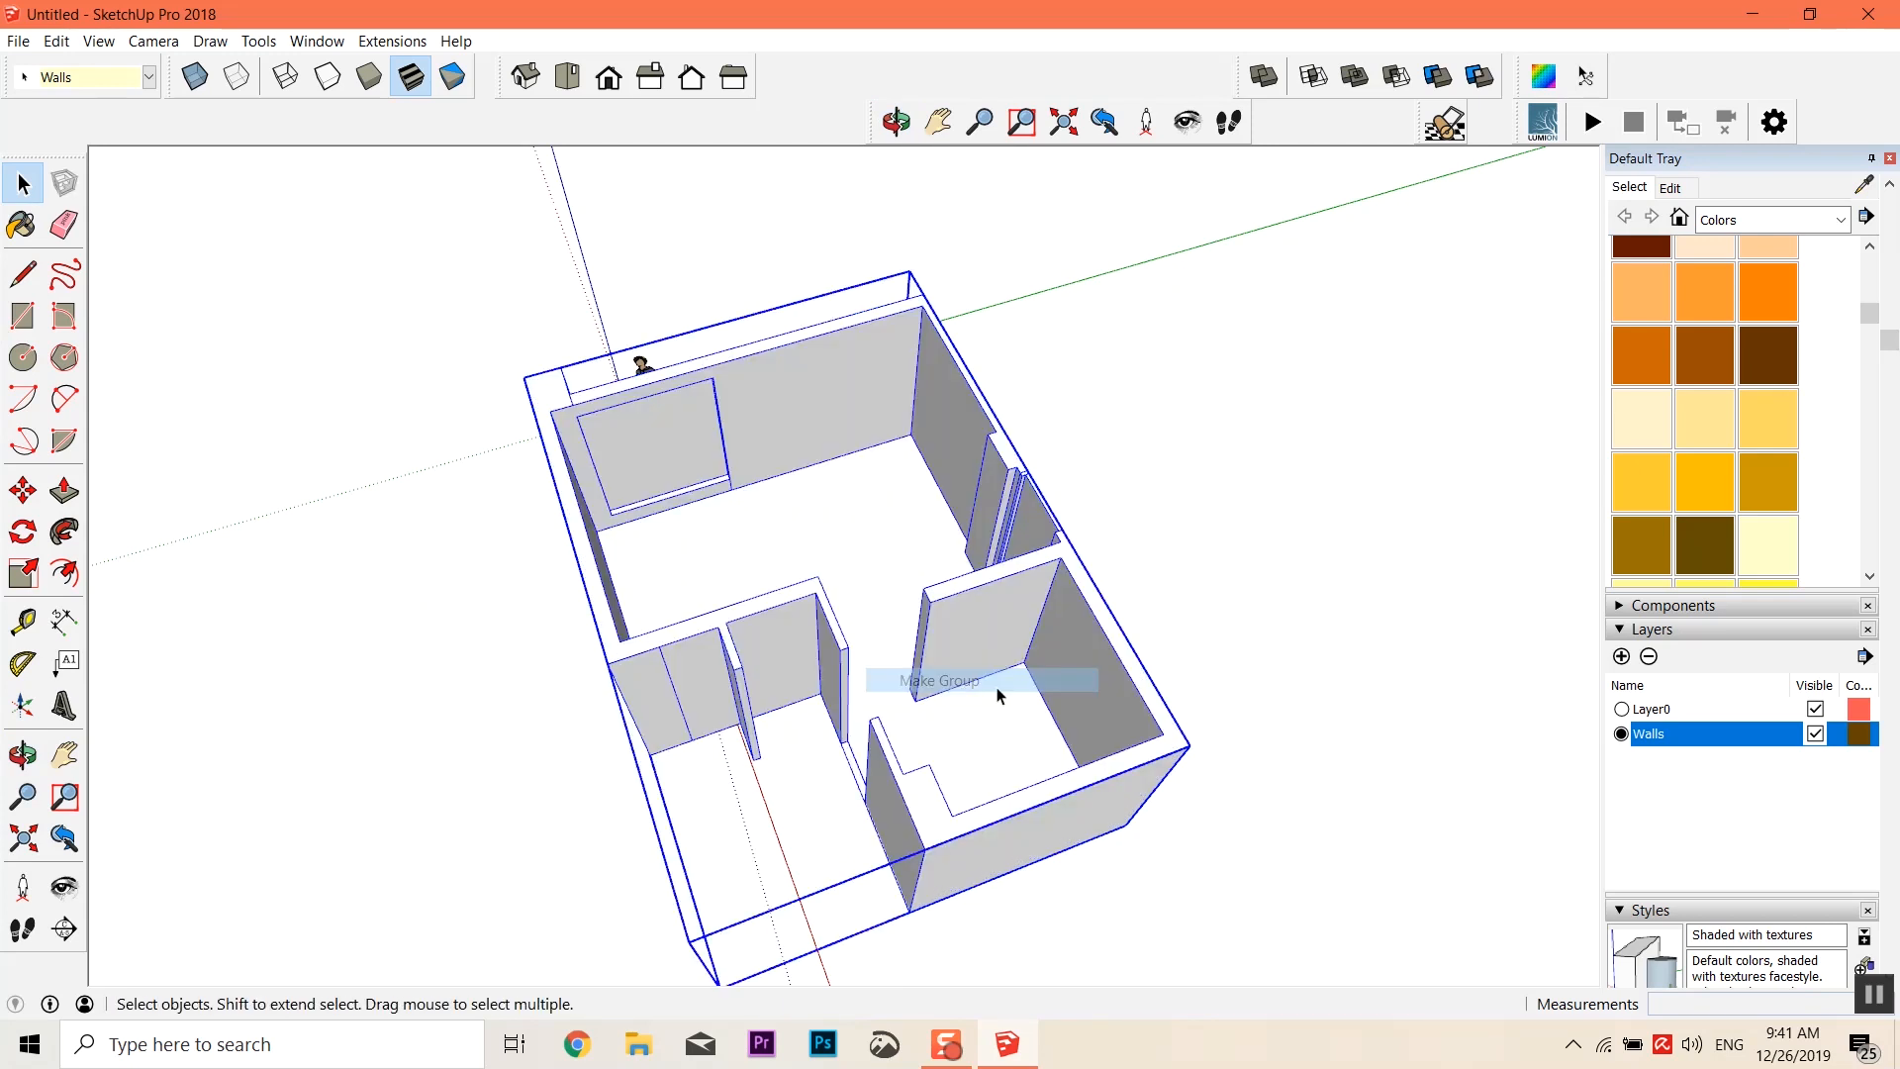
left_click(1410, 515)
Select the grouped room and open the group for editing around the window wall
scroll(1023, 521, "up", 2)
middle_click_drag(1024, 520, 1584, 351)
left_click(1119, 494)
middle_click_drag(1133, 492, 626, 289)
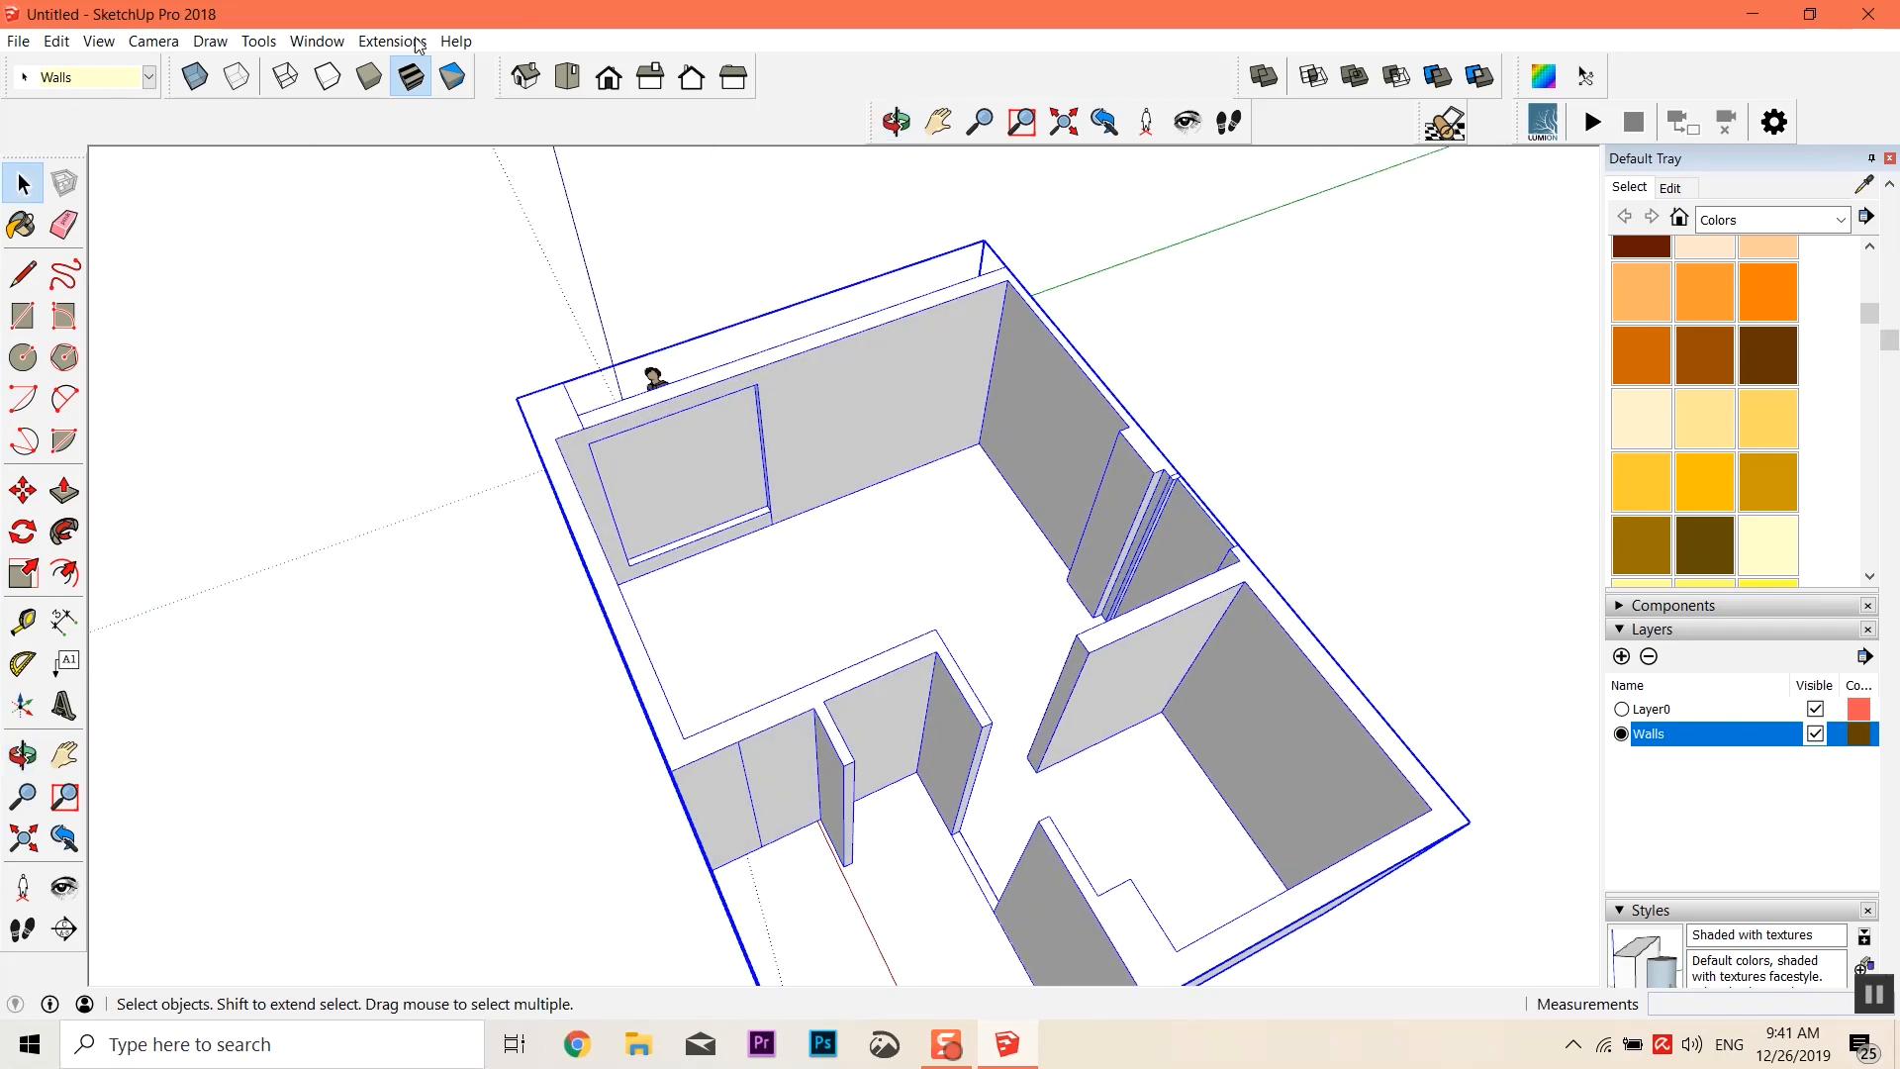
left_click(1264, 403)
scroll(717, 471, "up", 3)
mouse_move(716, 472)
middle_mouse_down()
mouse_move(925, 450)
mouse_move(713, 526)
mouse_move(720, 482)
middle_mouse_up()
left_click(721, 482)
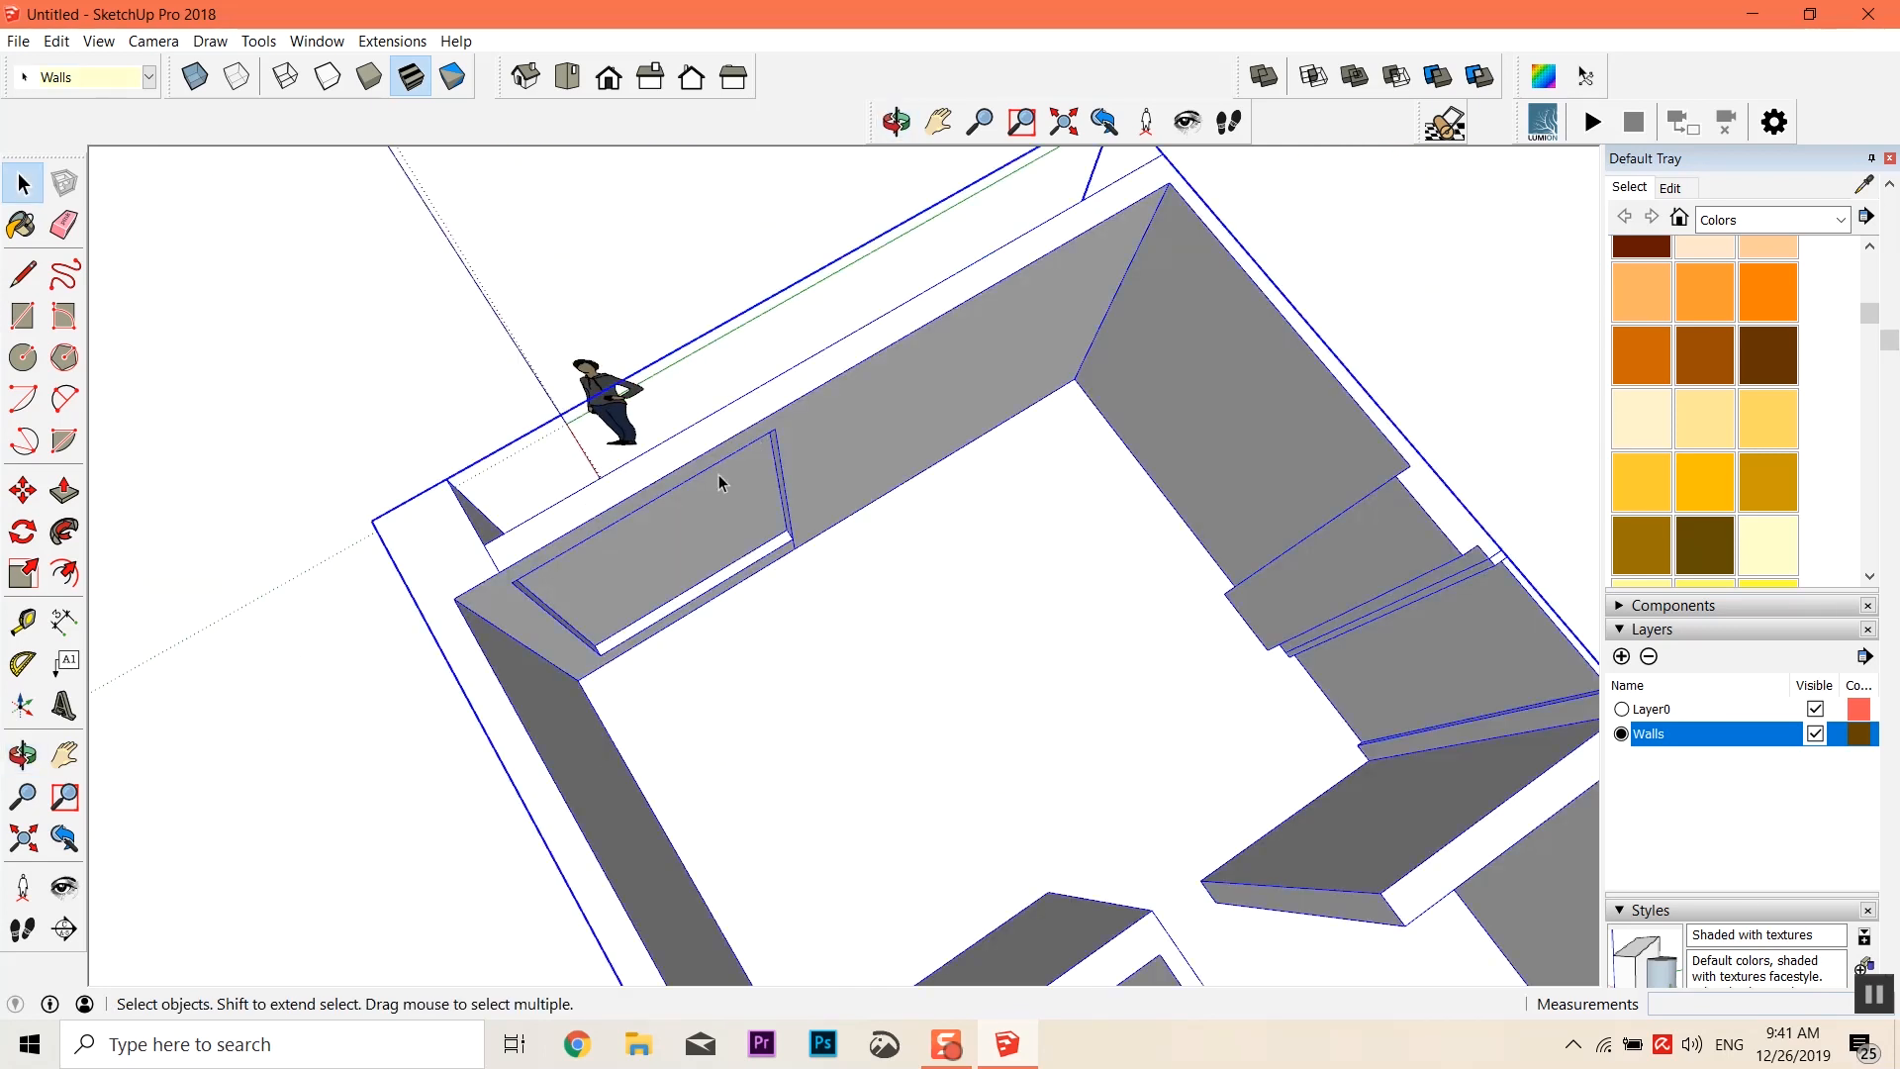
double_click(814, 448)
middle_click_drag(813, 449, 836, 619)
scroll(836, 620, "up", 5)
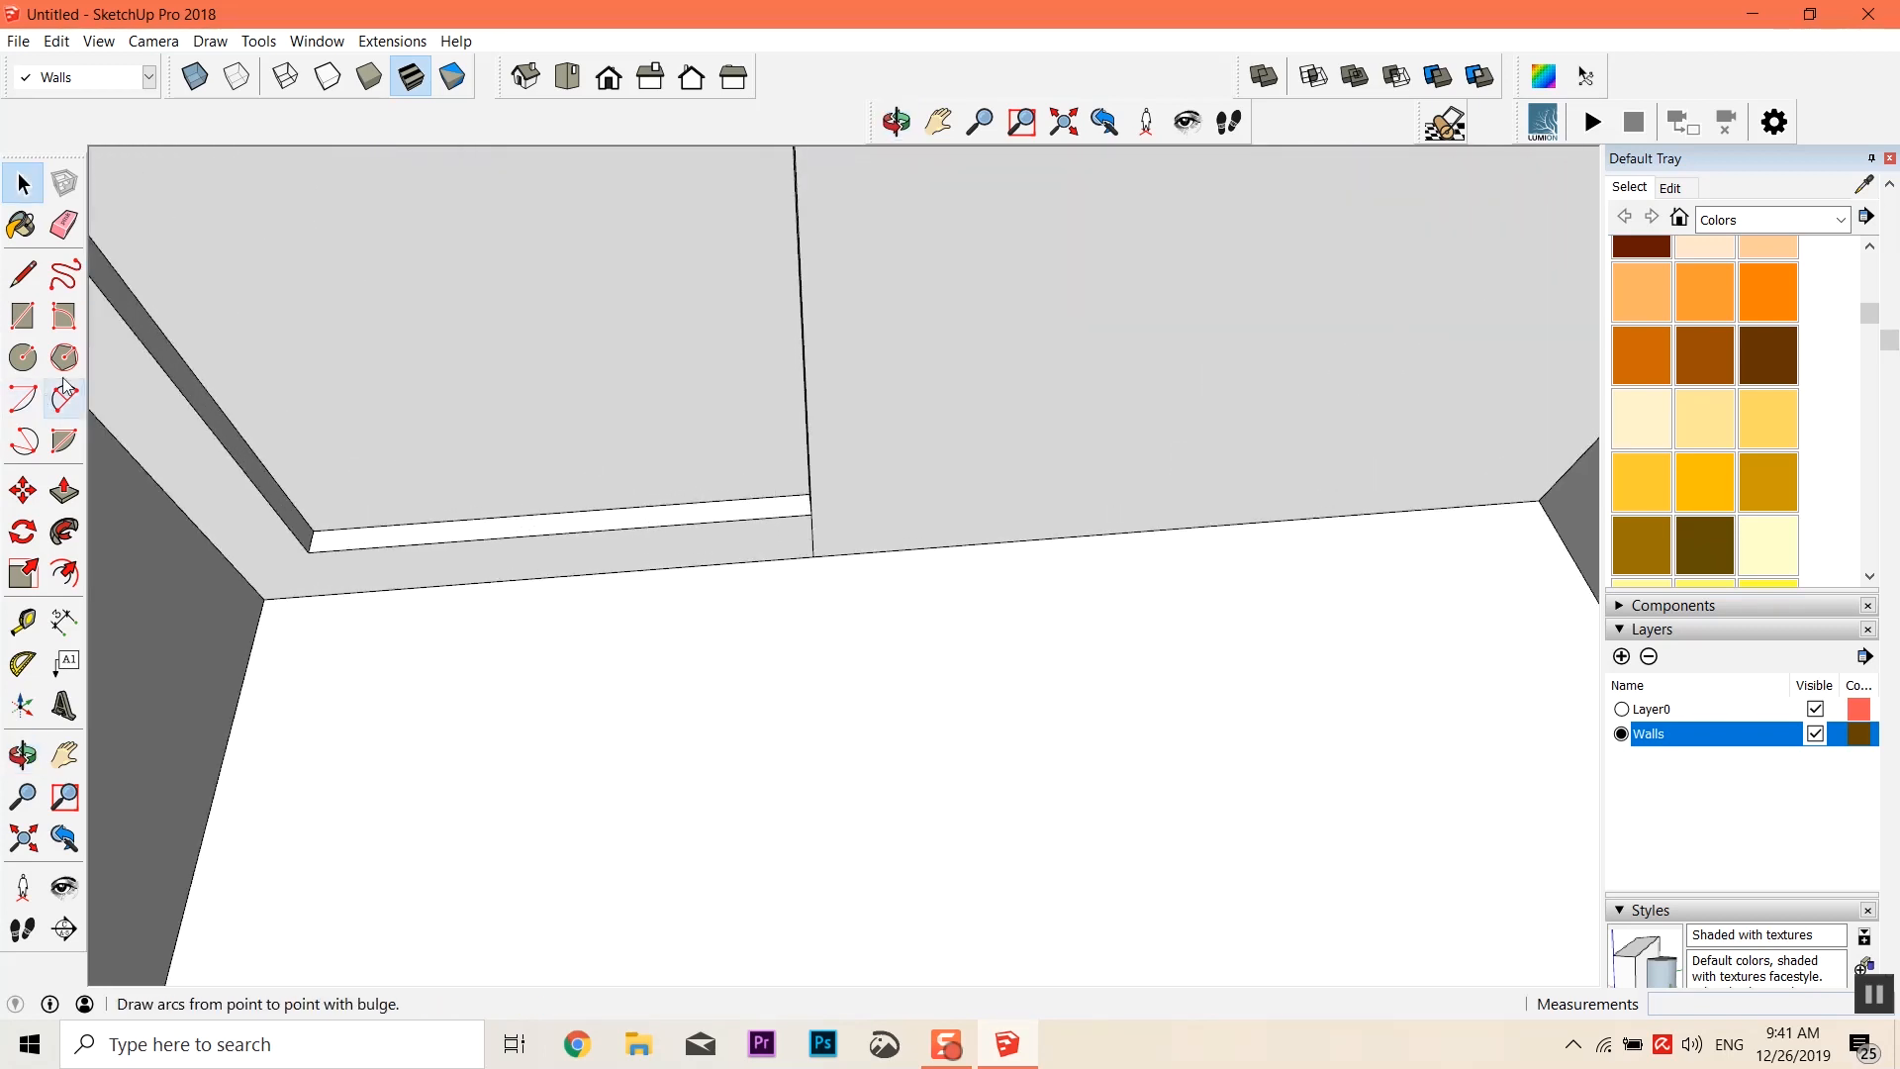
Try to erase the short seam edge below the window corner and undo the erasure
left_click(64, 225)
left_click_drag(798, 531, 815, 526)
key("ctrl+z")
scroll(861, 485, "down", 6)
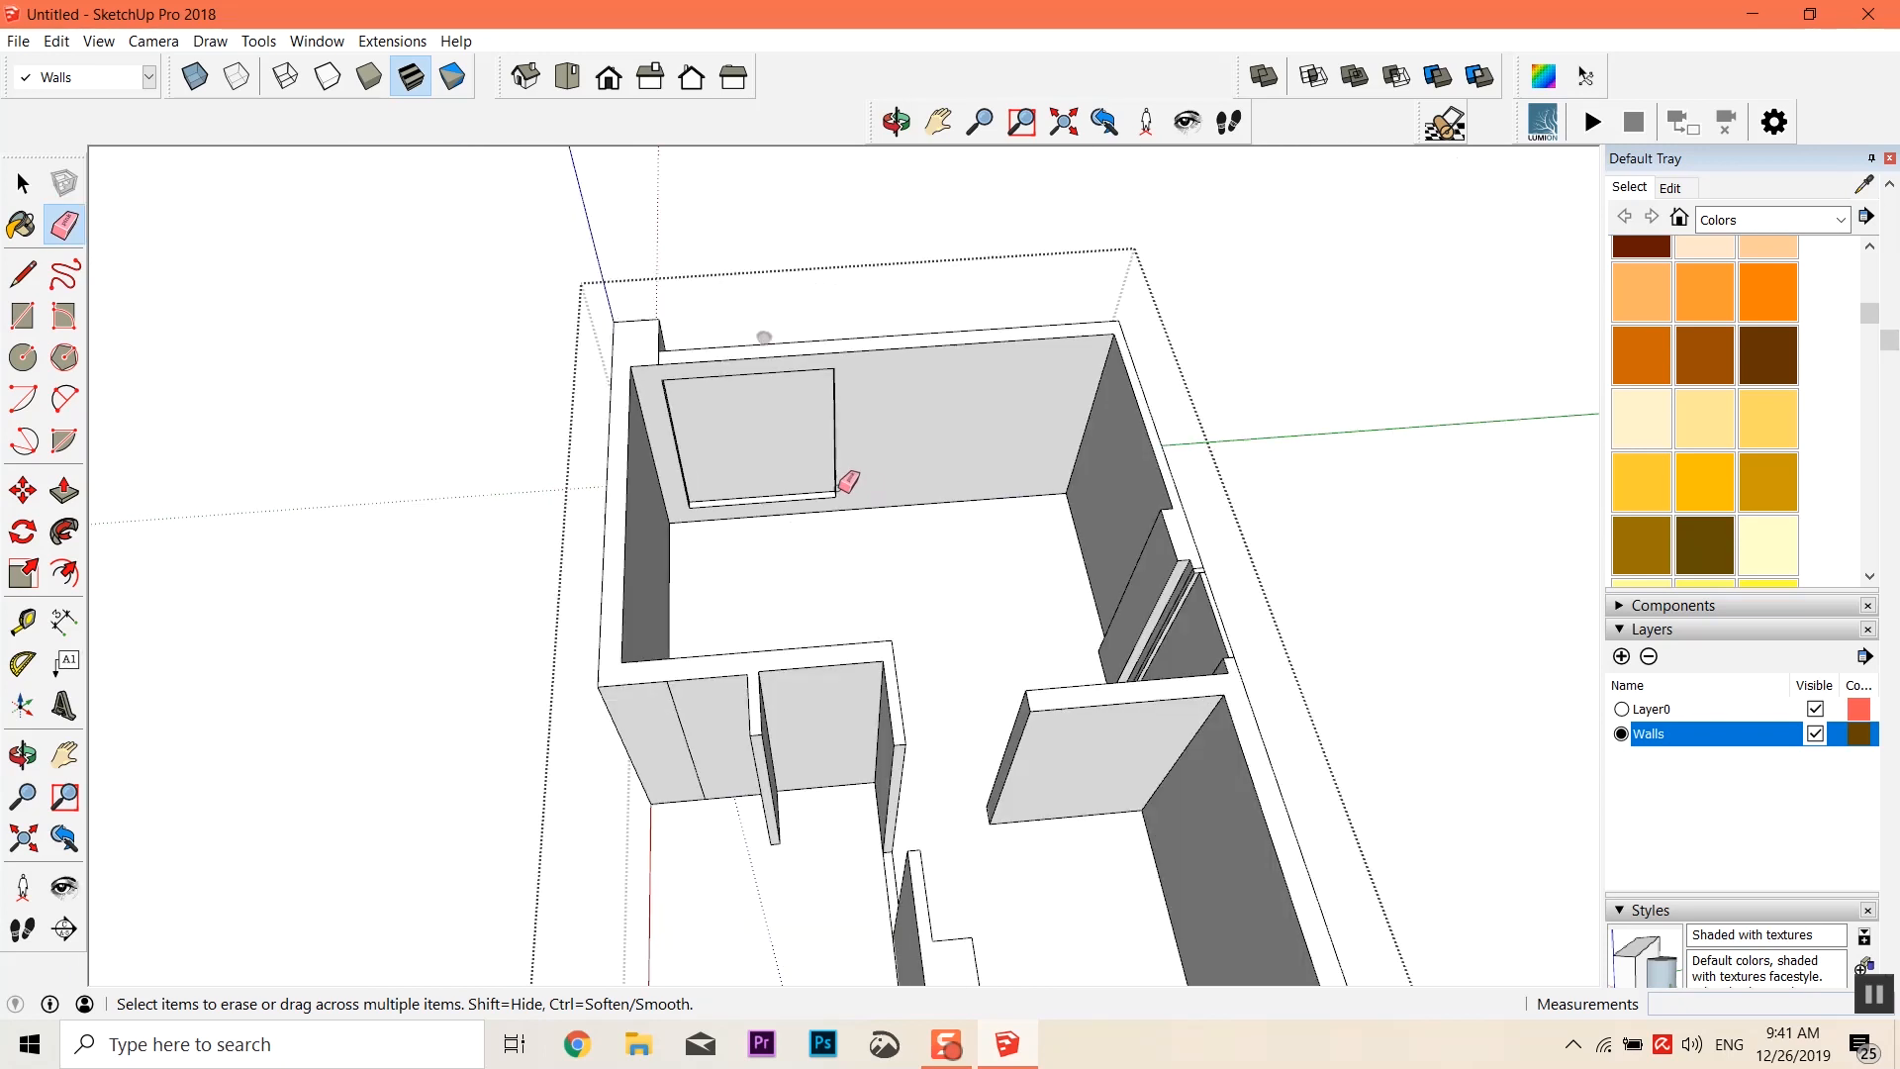
Review the whole room model from several sides and reopen the room group for editing
key("space")
middle_click_drag(1166, 248, 1223, 583)
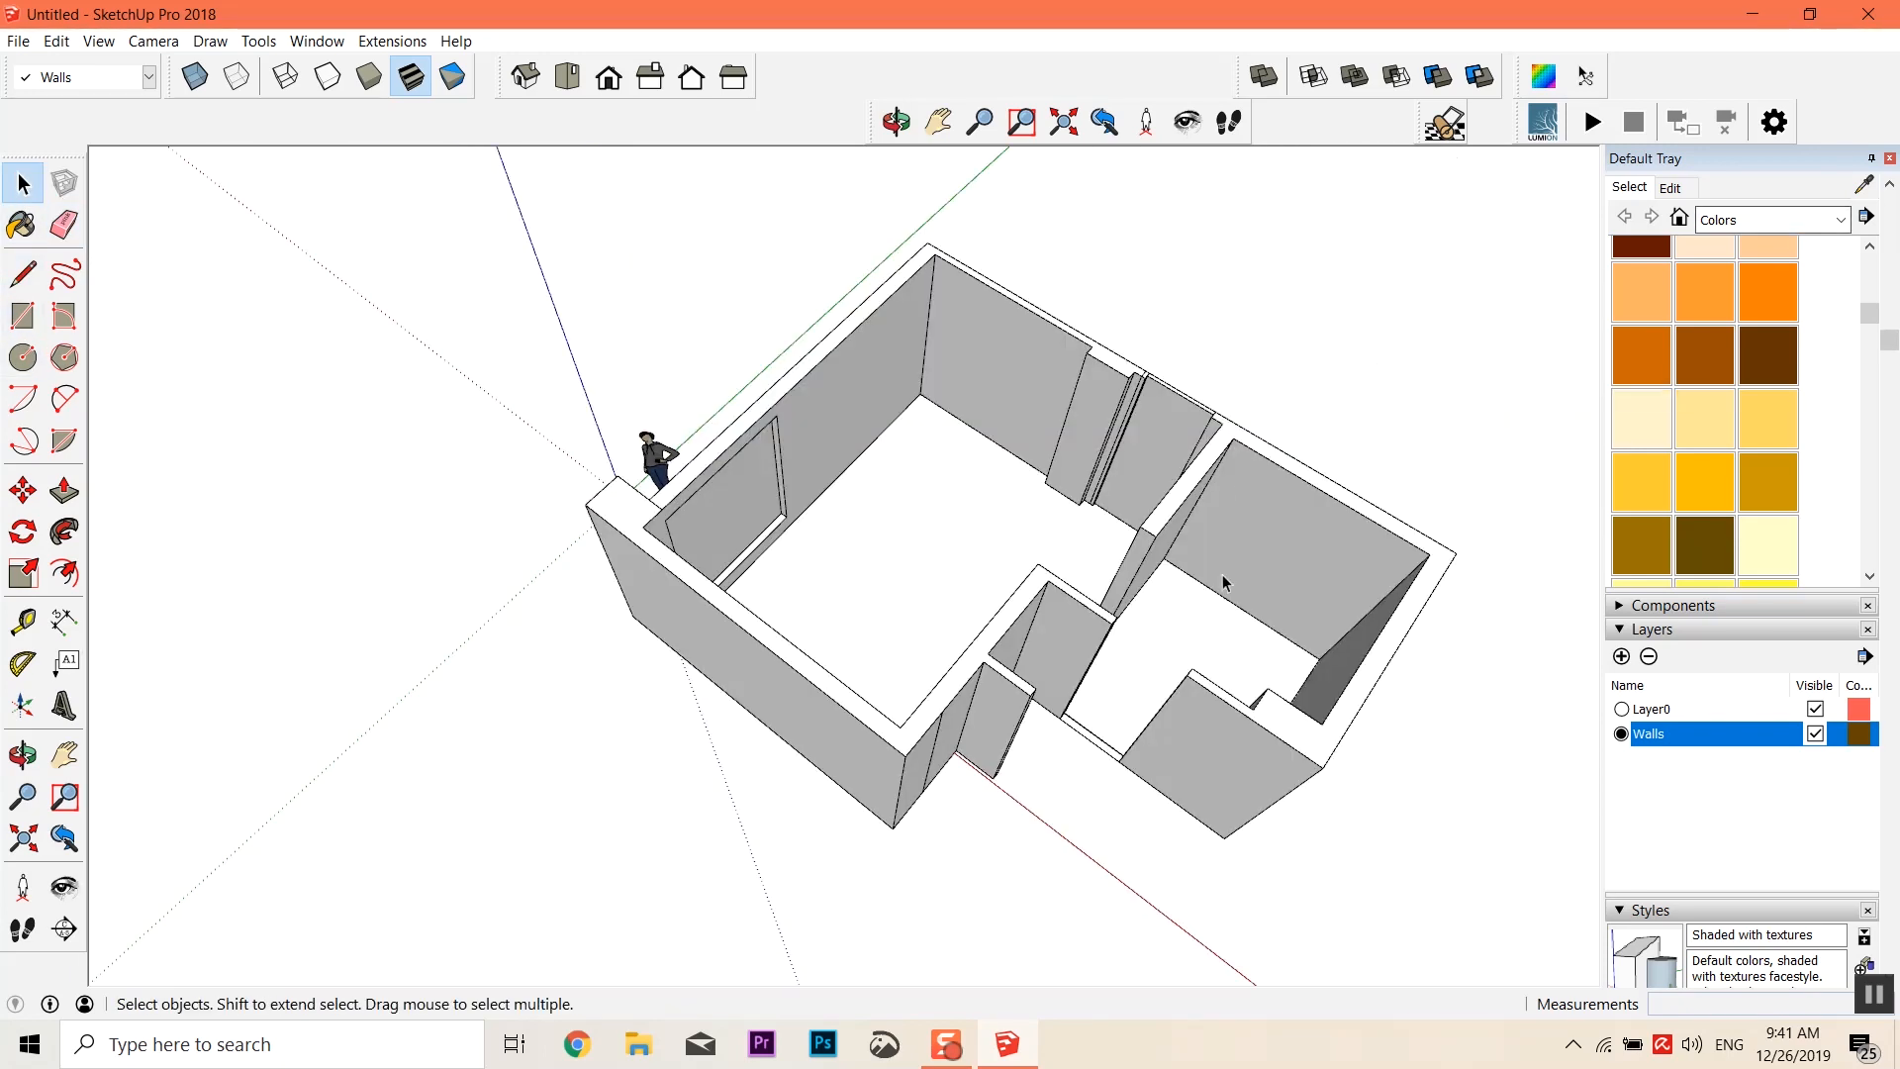
middle_click_drag(1357, 280, 590, 331)
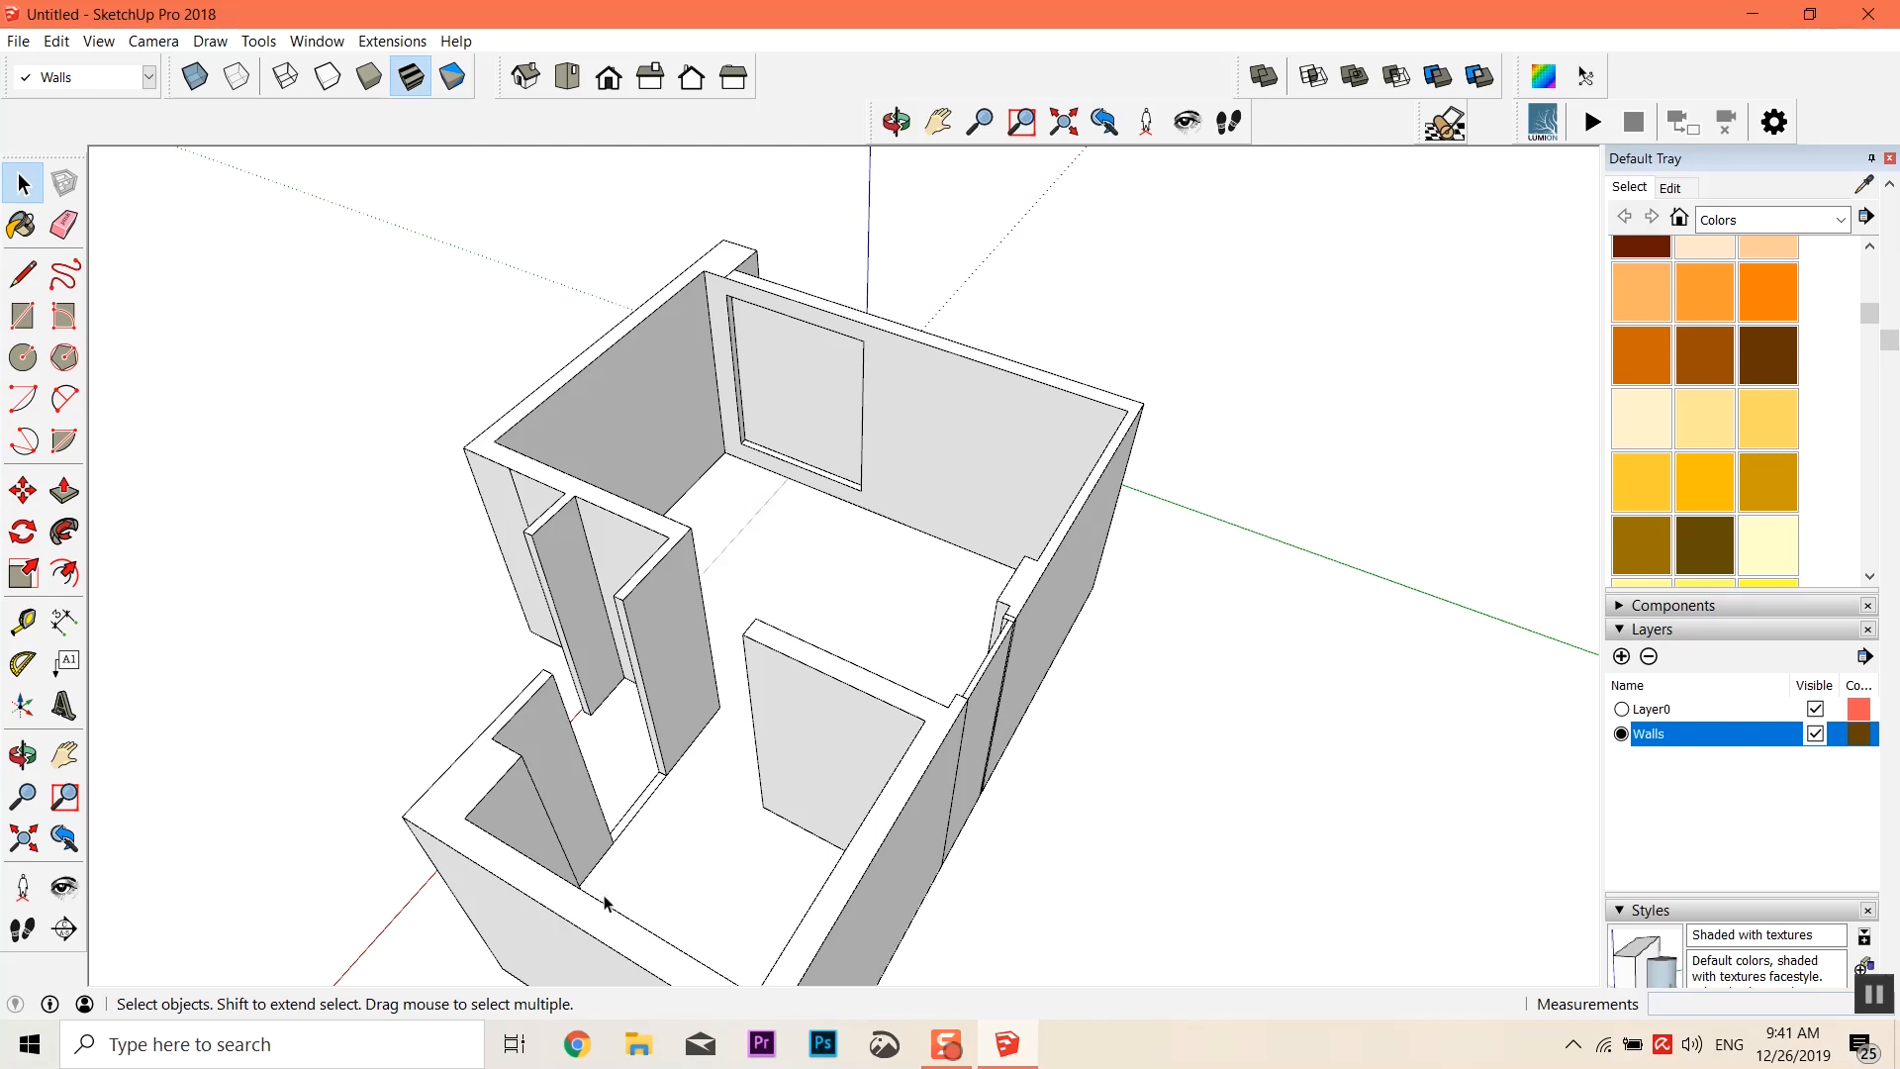
middle_click_drag(1042, 833, 861, 535)
scroll(887, 547, "up", 2)
scroll(885, 548, "up", 5)
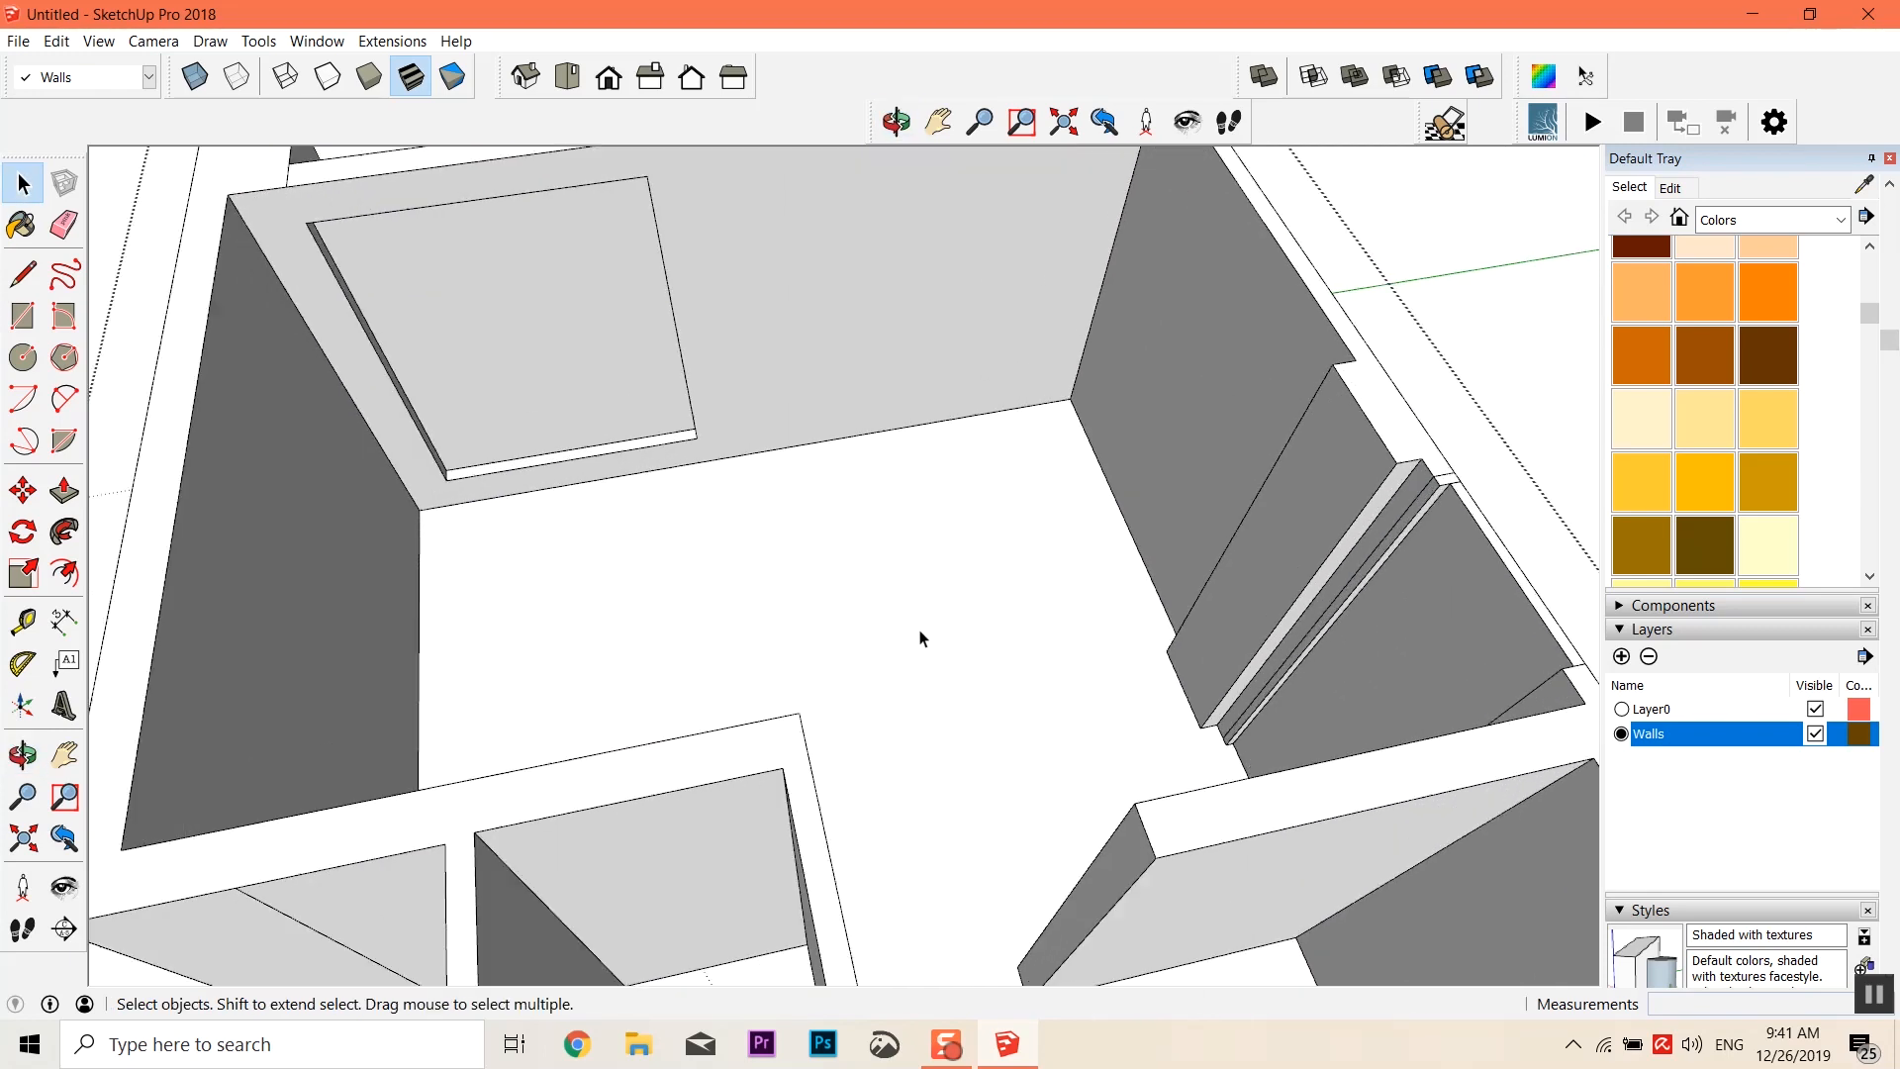
middle_click_drag(679, 685, 650, 747)
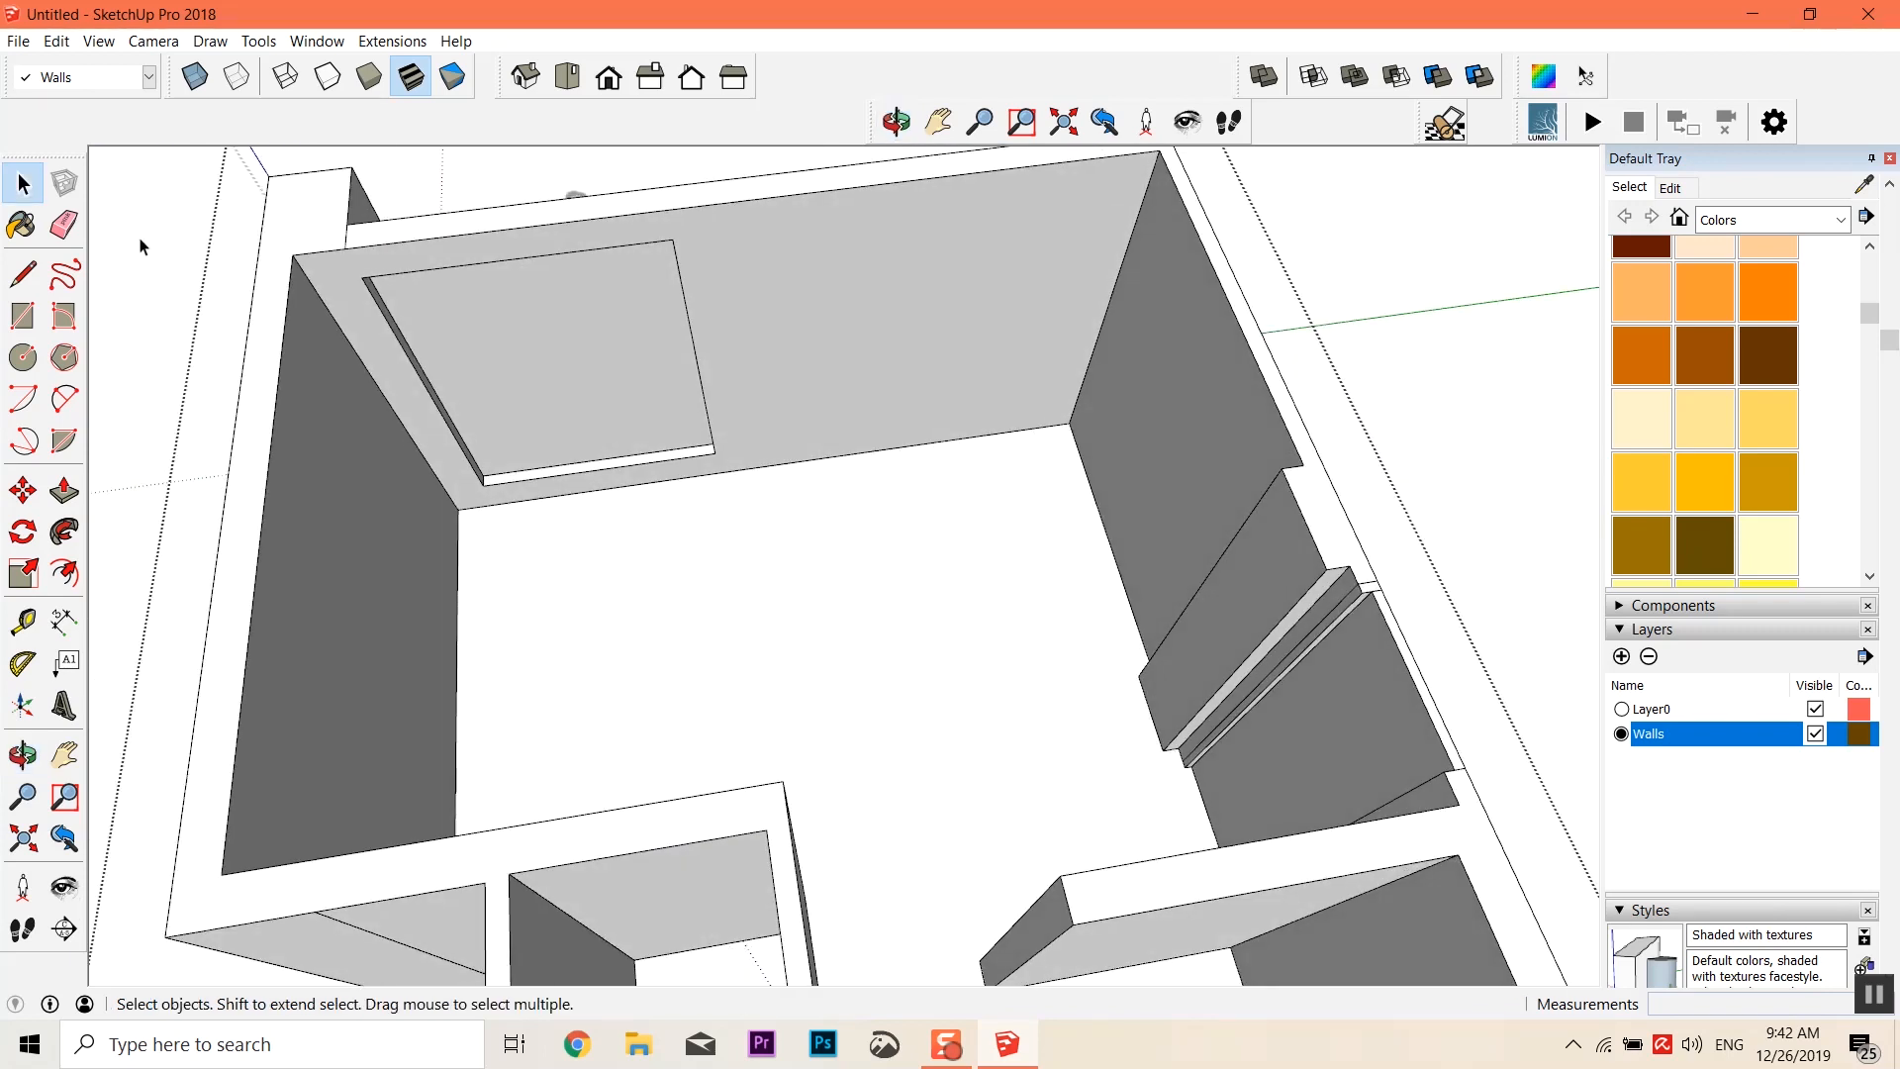
Paint the room floor with the Field Square Tile material from the Tile collection
left_click(20, 227)
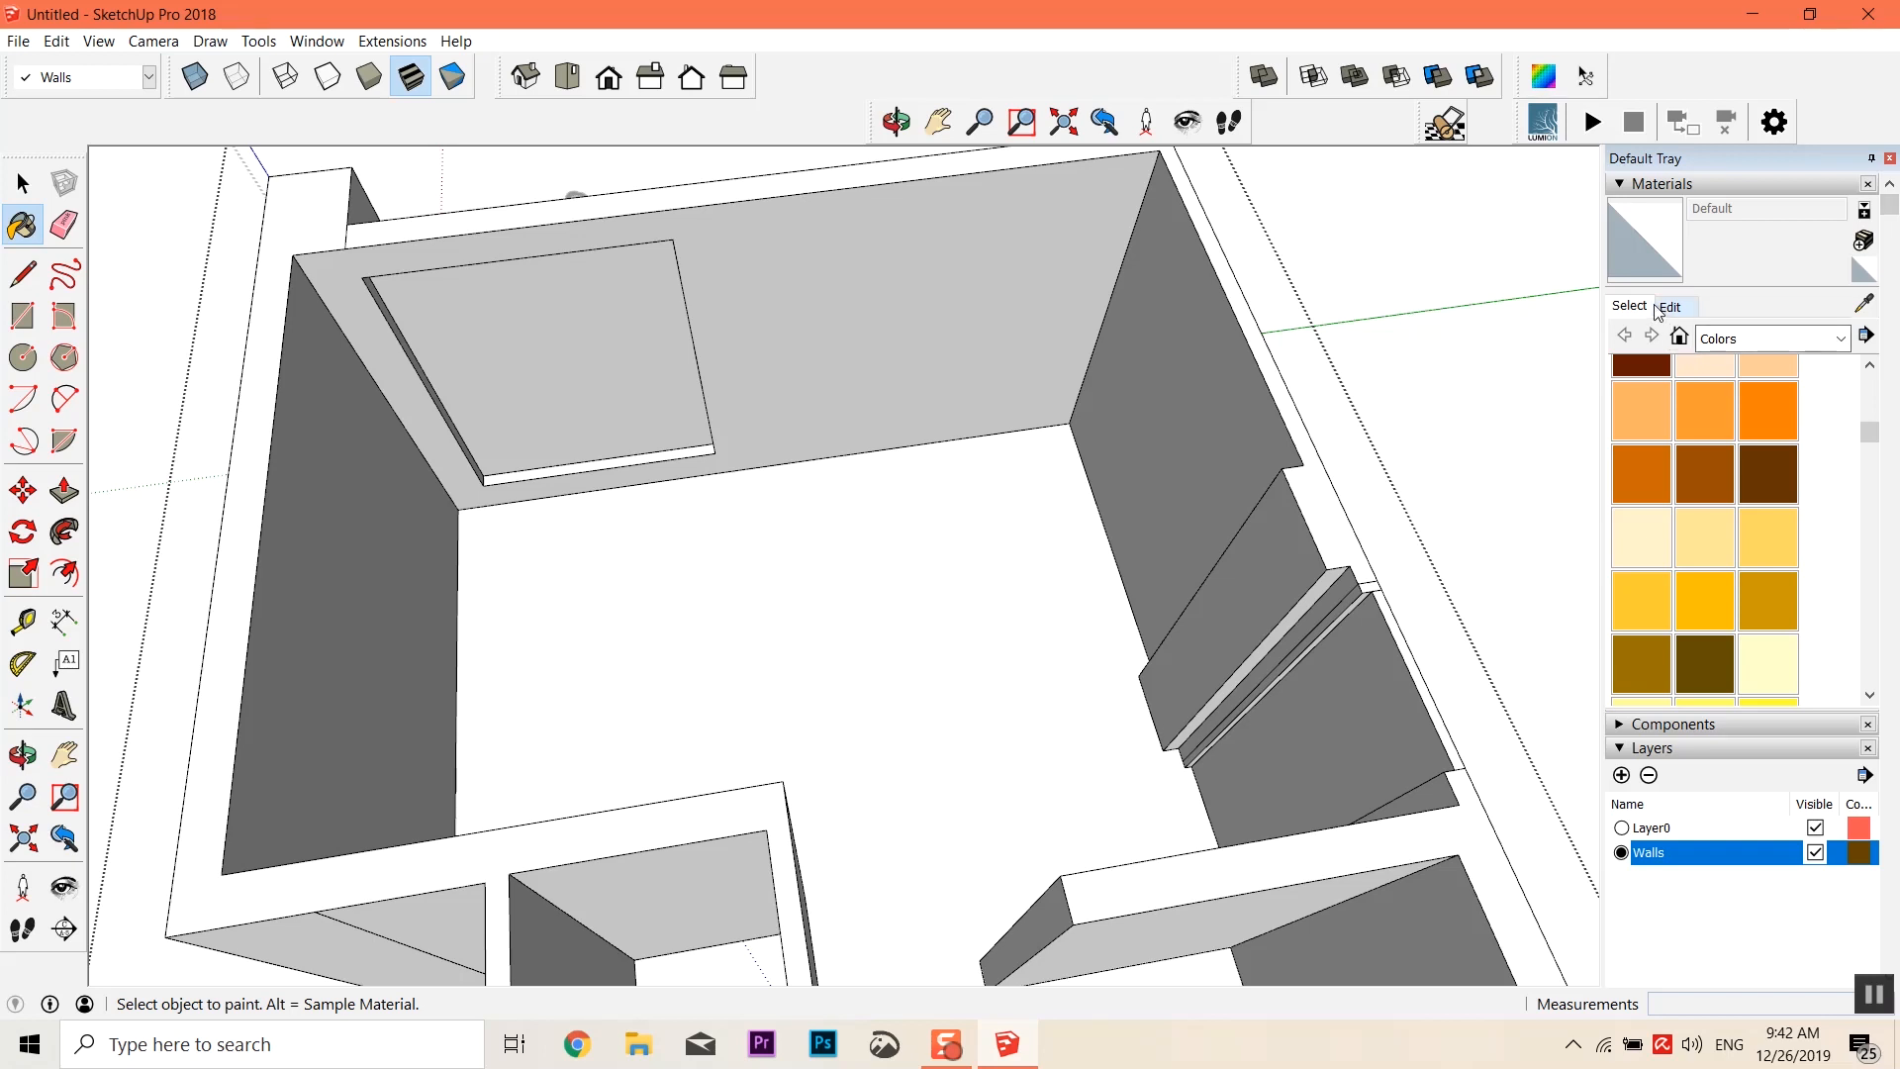
scroll(1739, 472, "up", 3)
scroll(1727, 471, "down", 15)
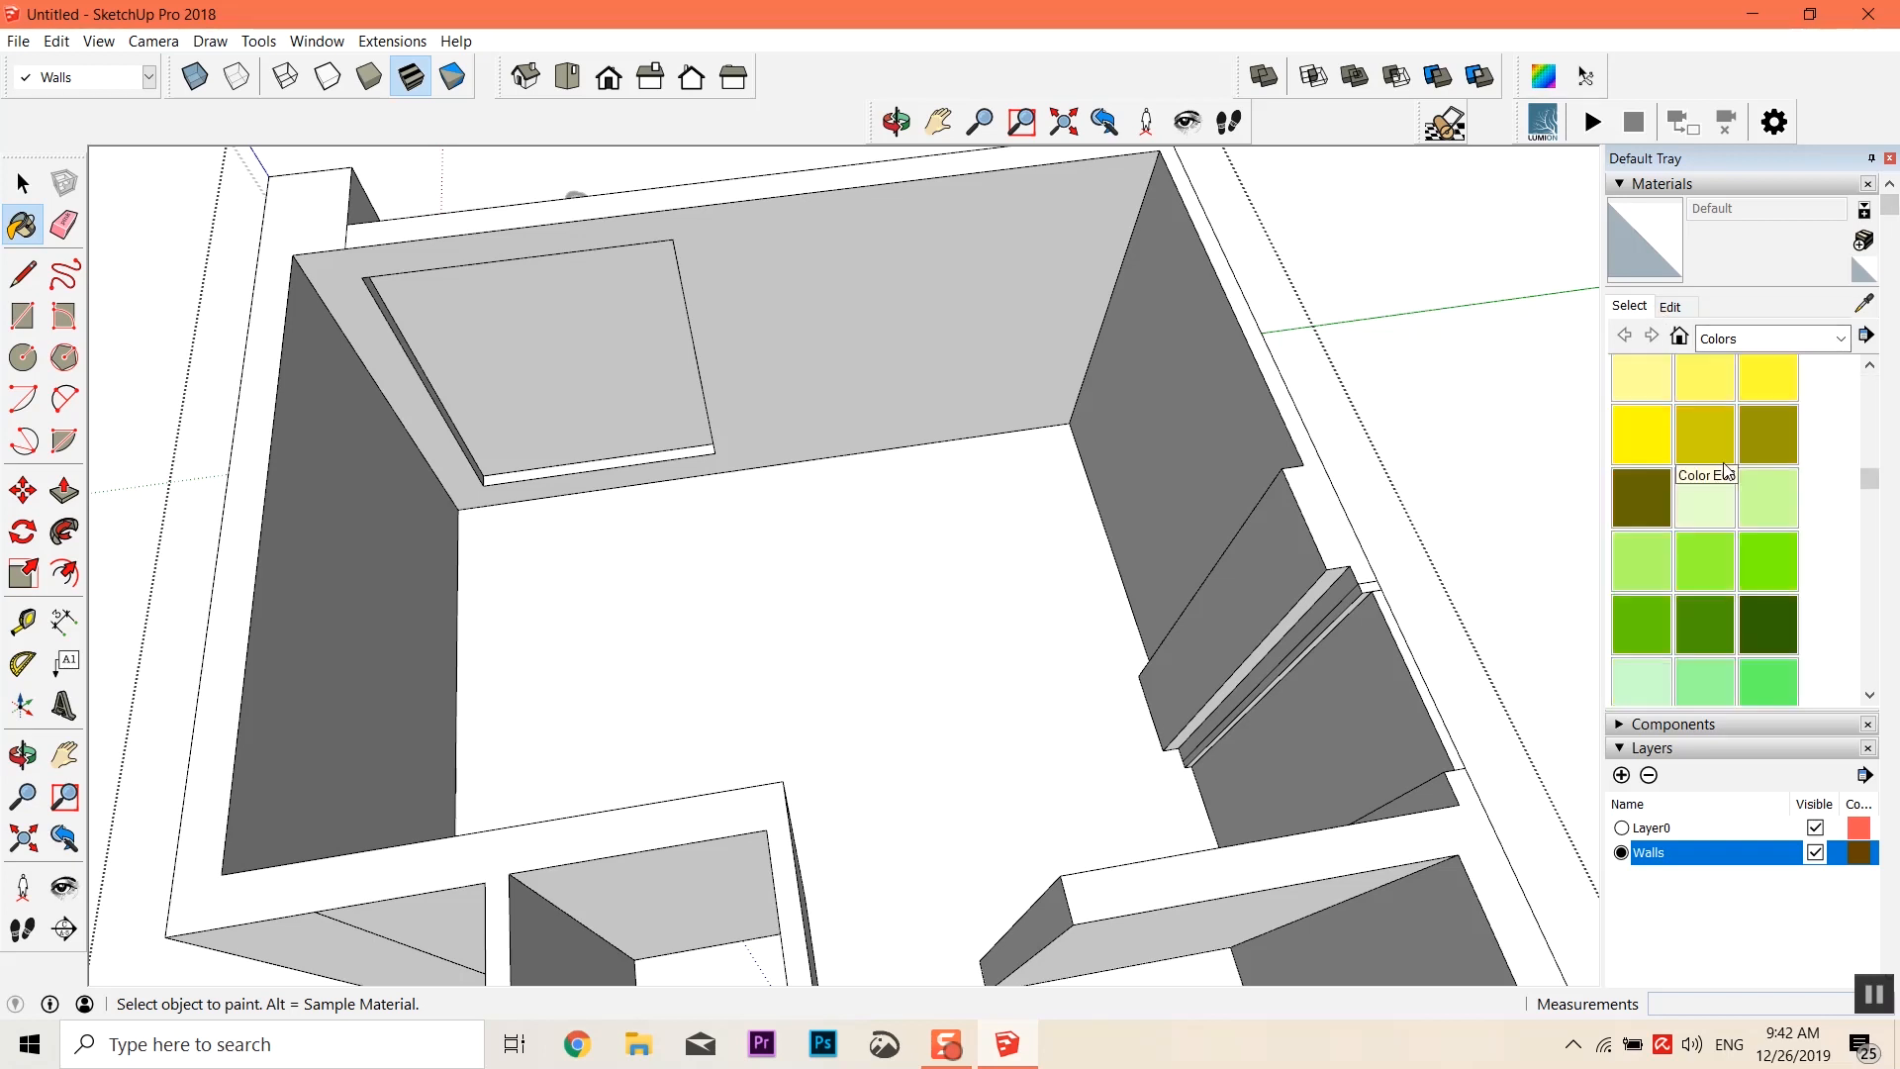
scroll(1726, 473, "up", 6)
scroll(1732, 446, "up", 8)
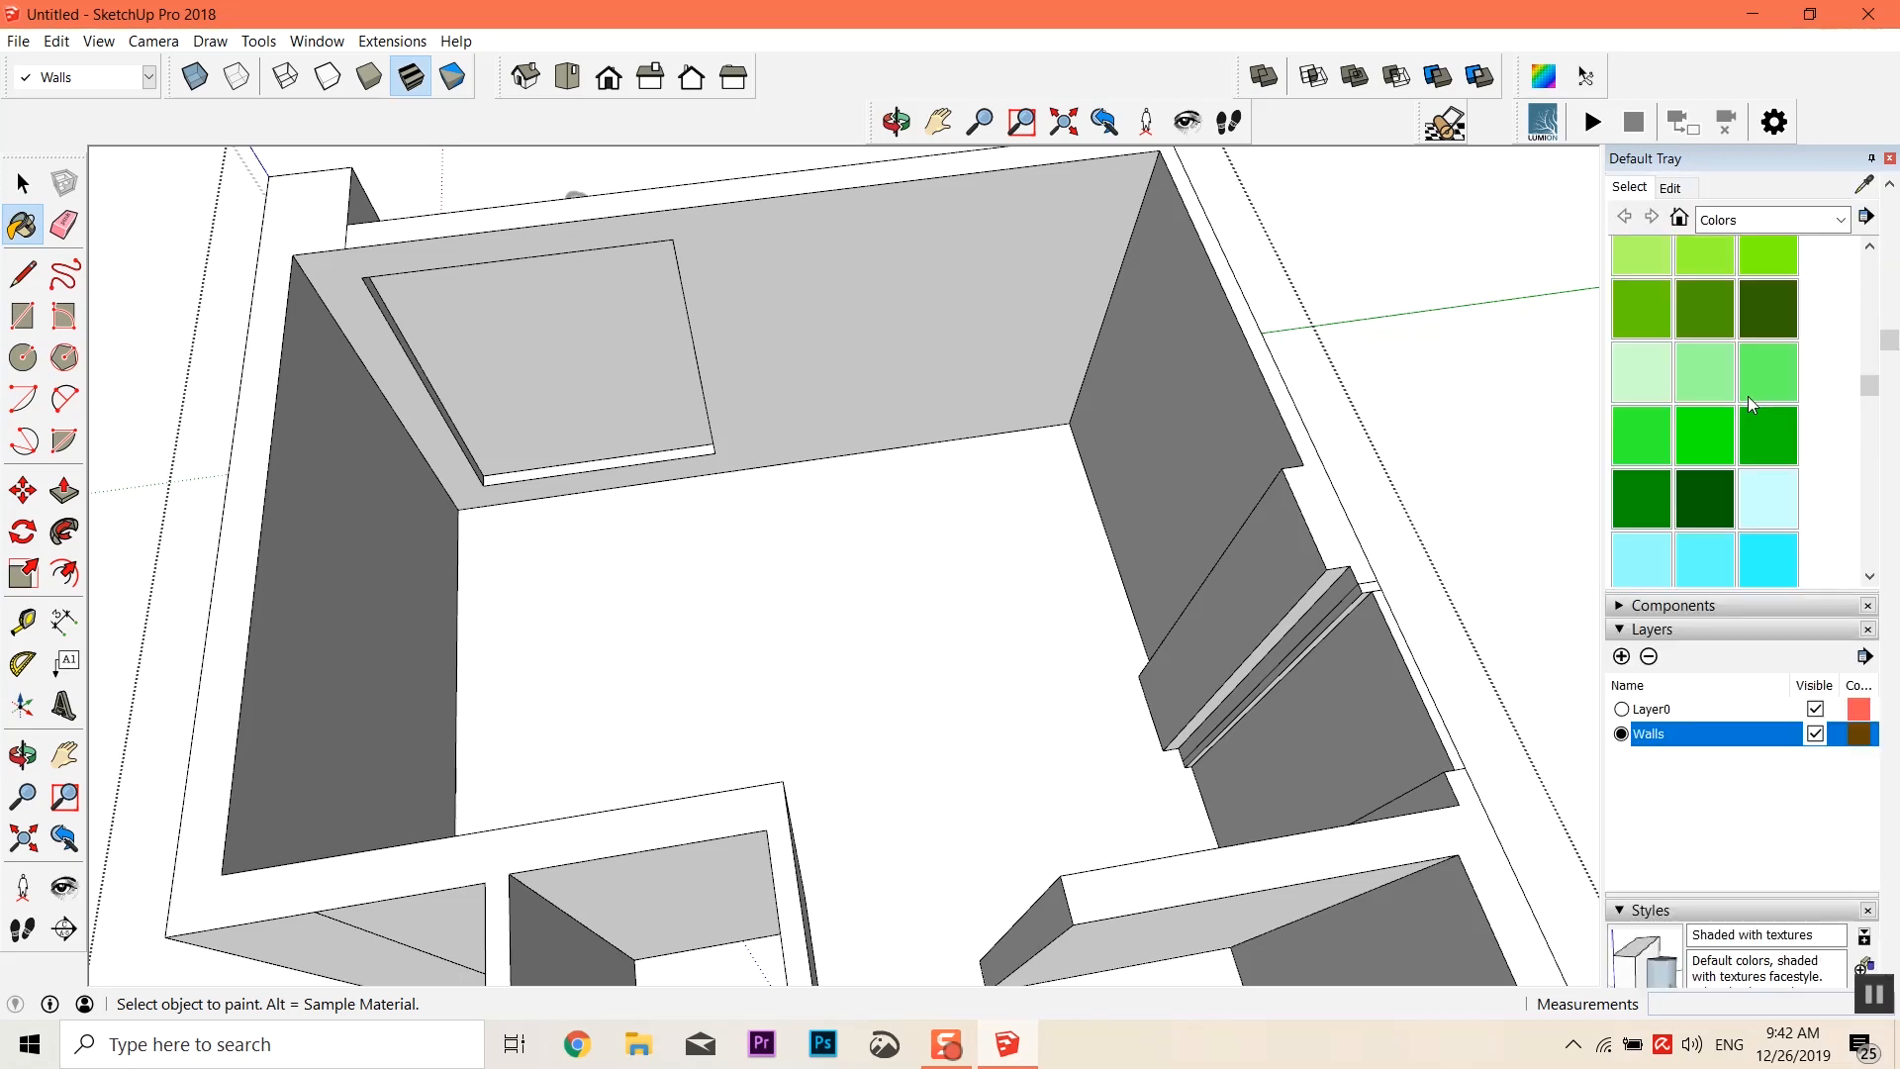
left_click(1744, 222)
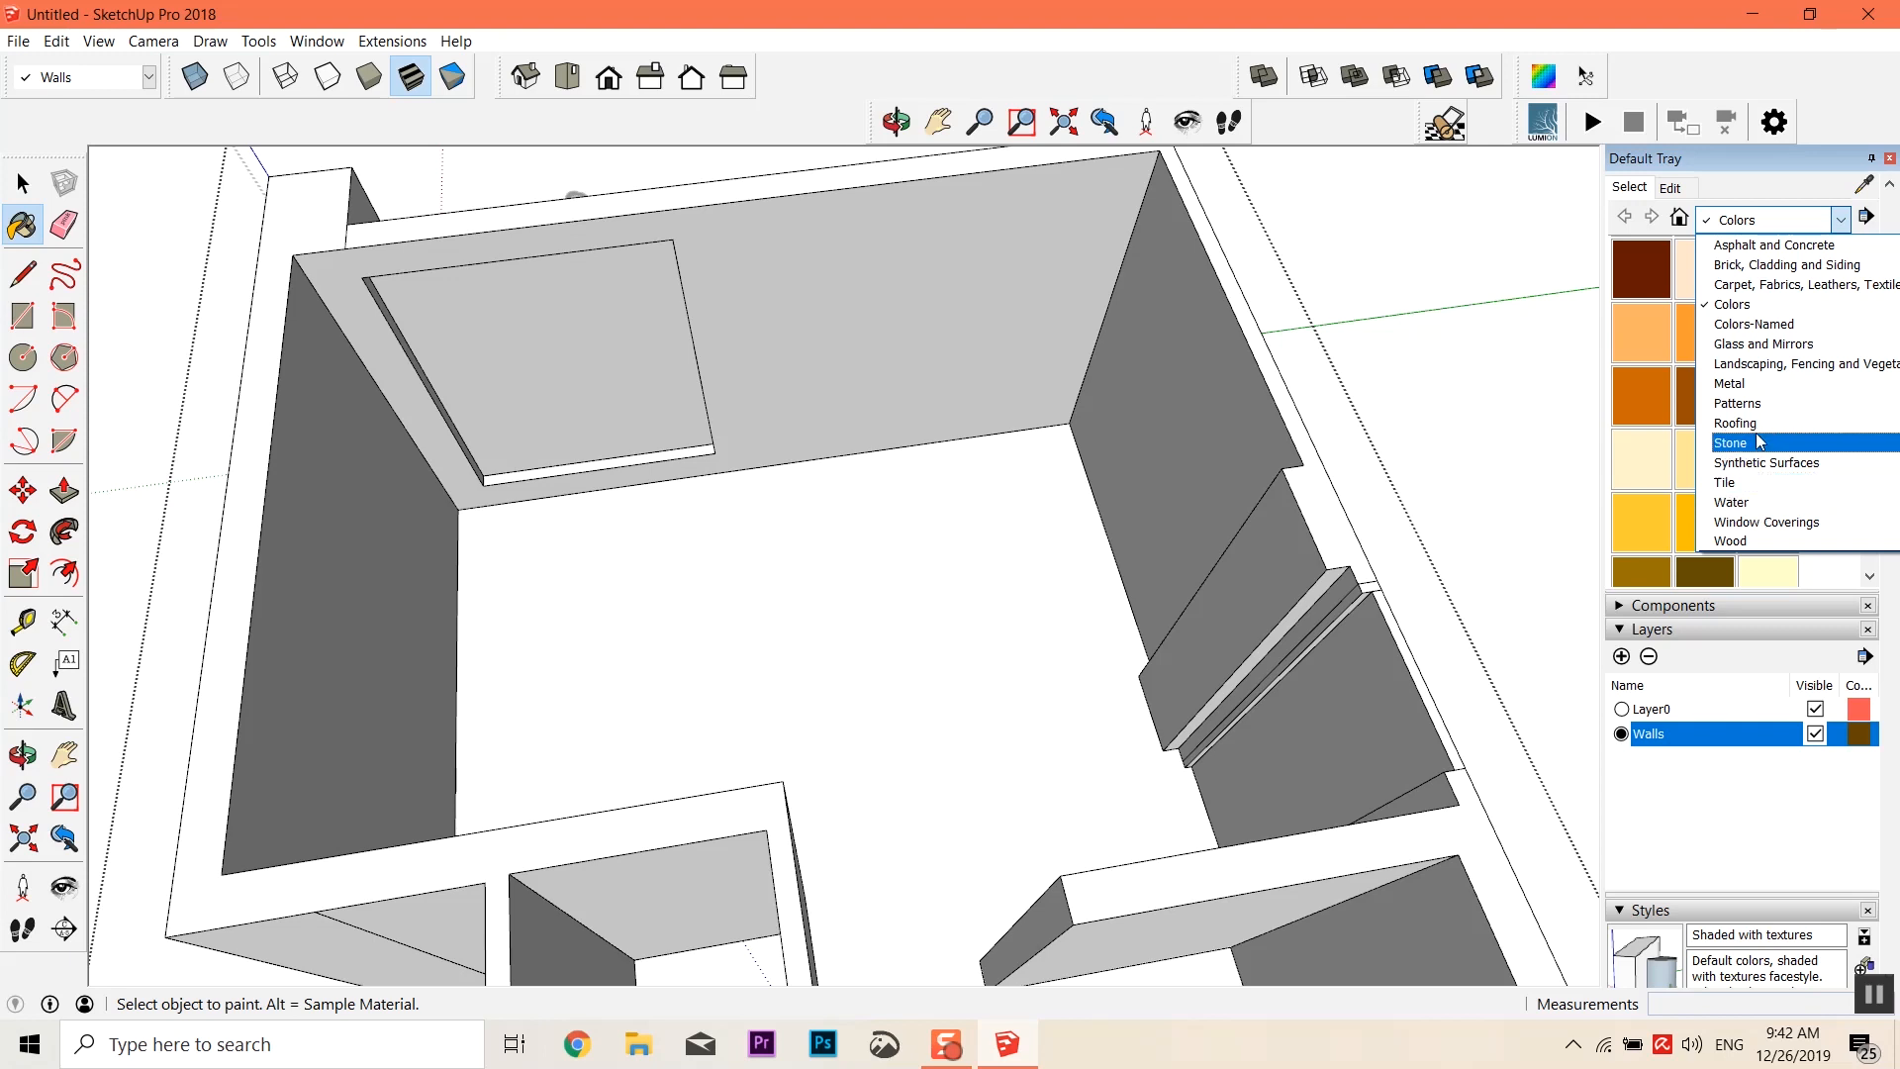
left_click(1742, 482)
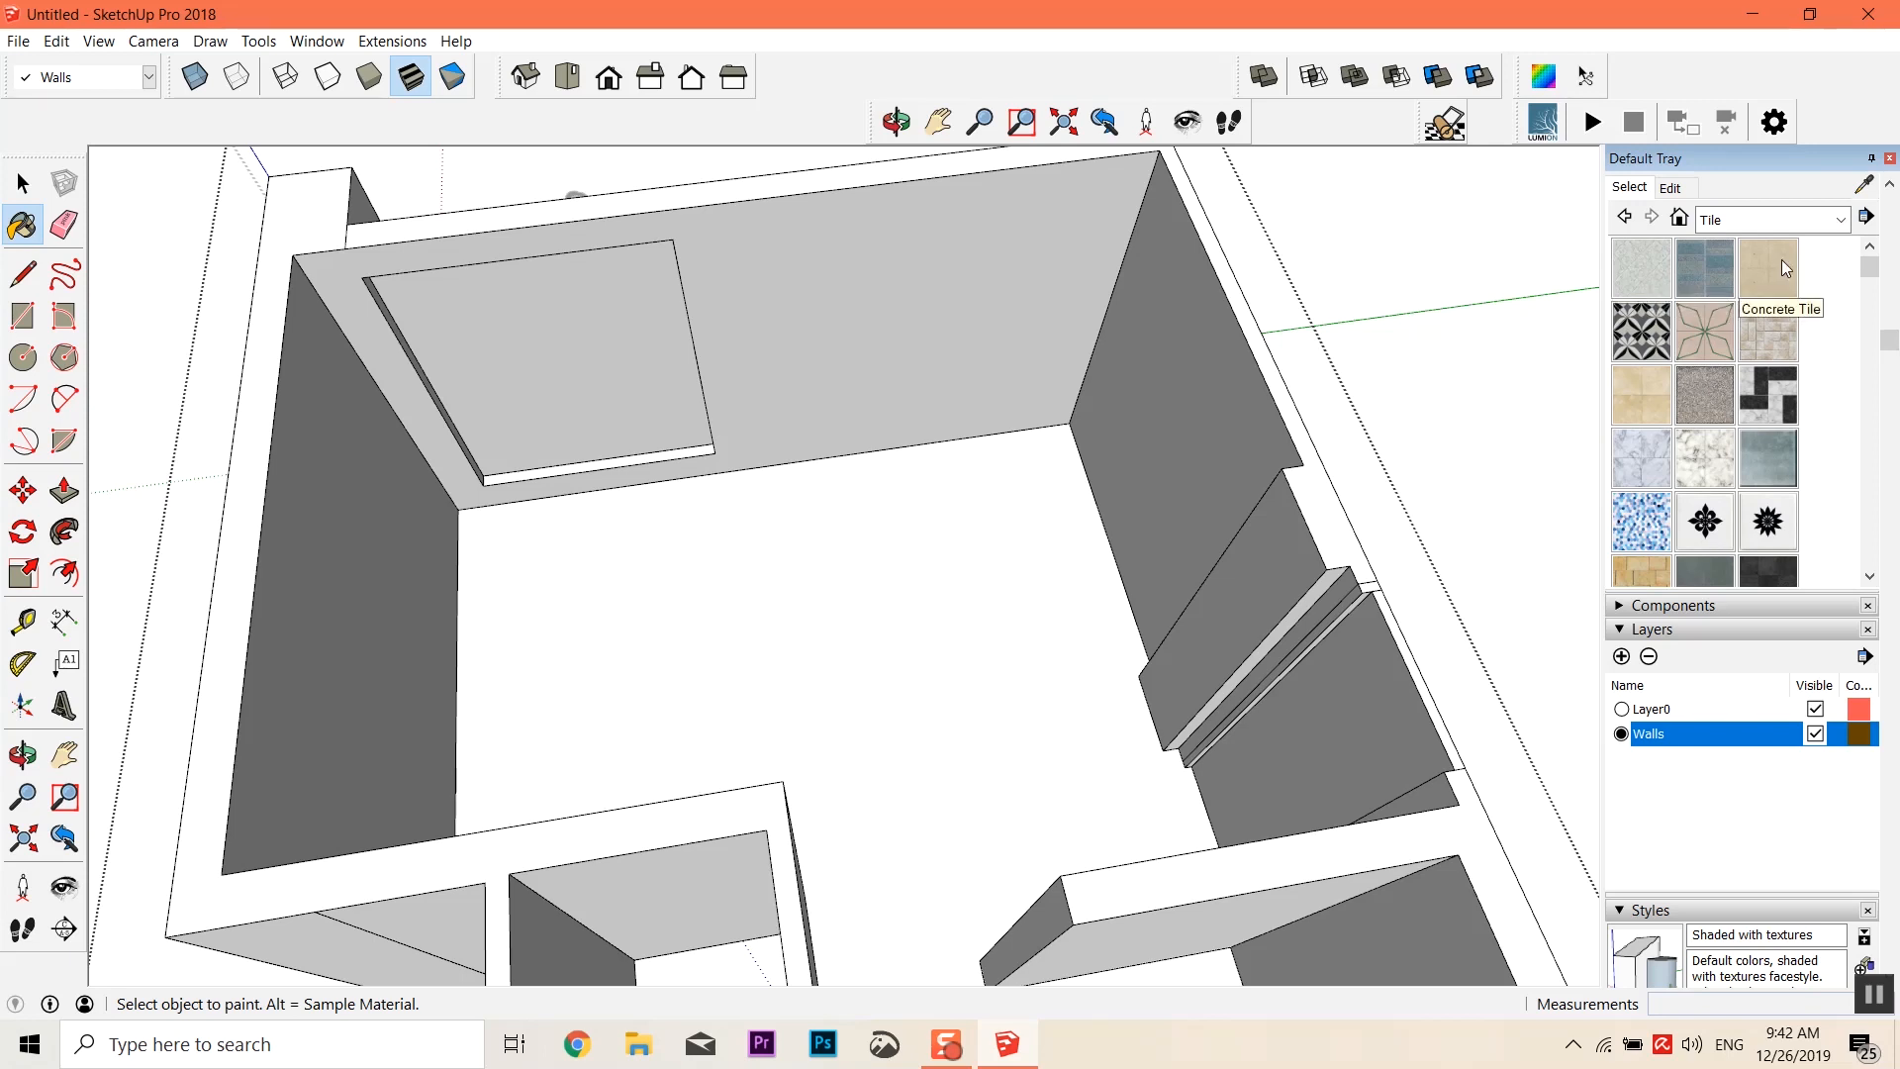
left_click(1633, 414)
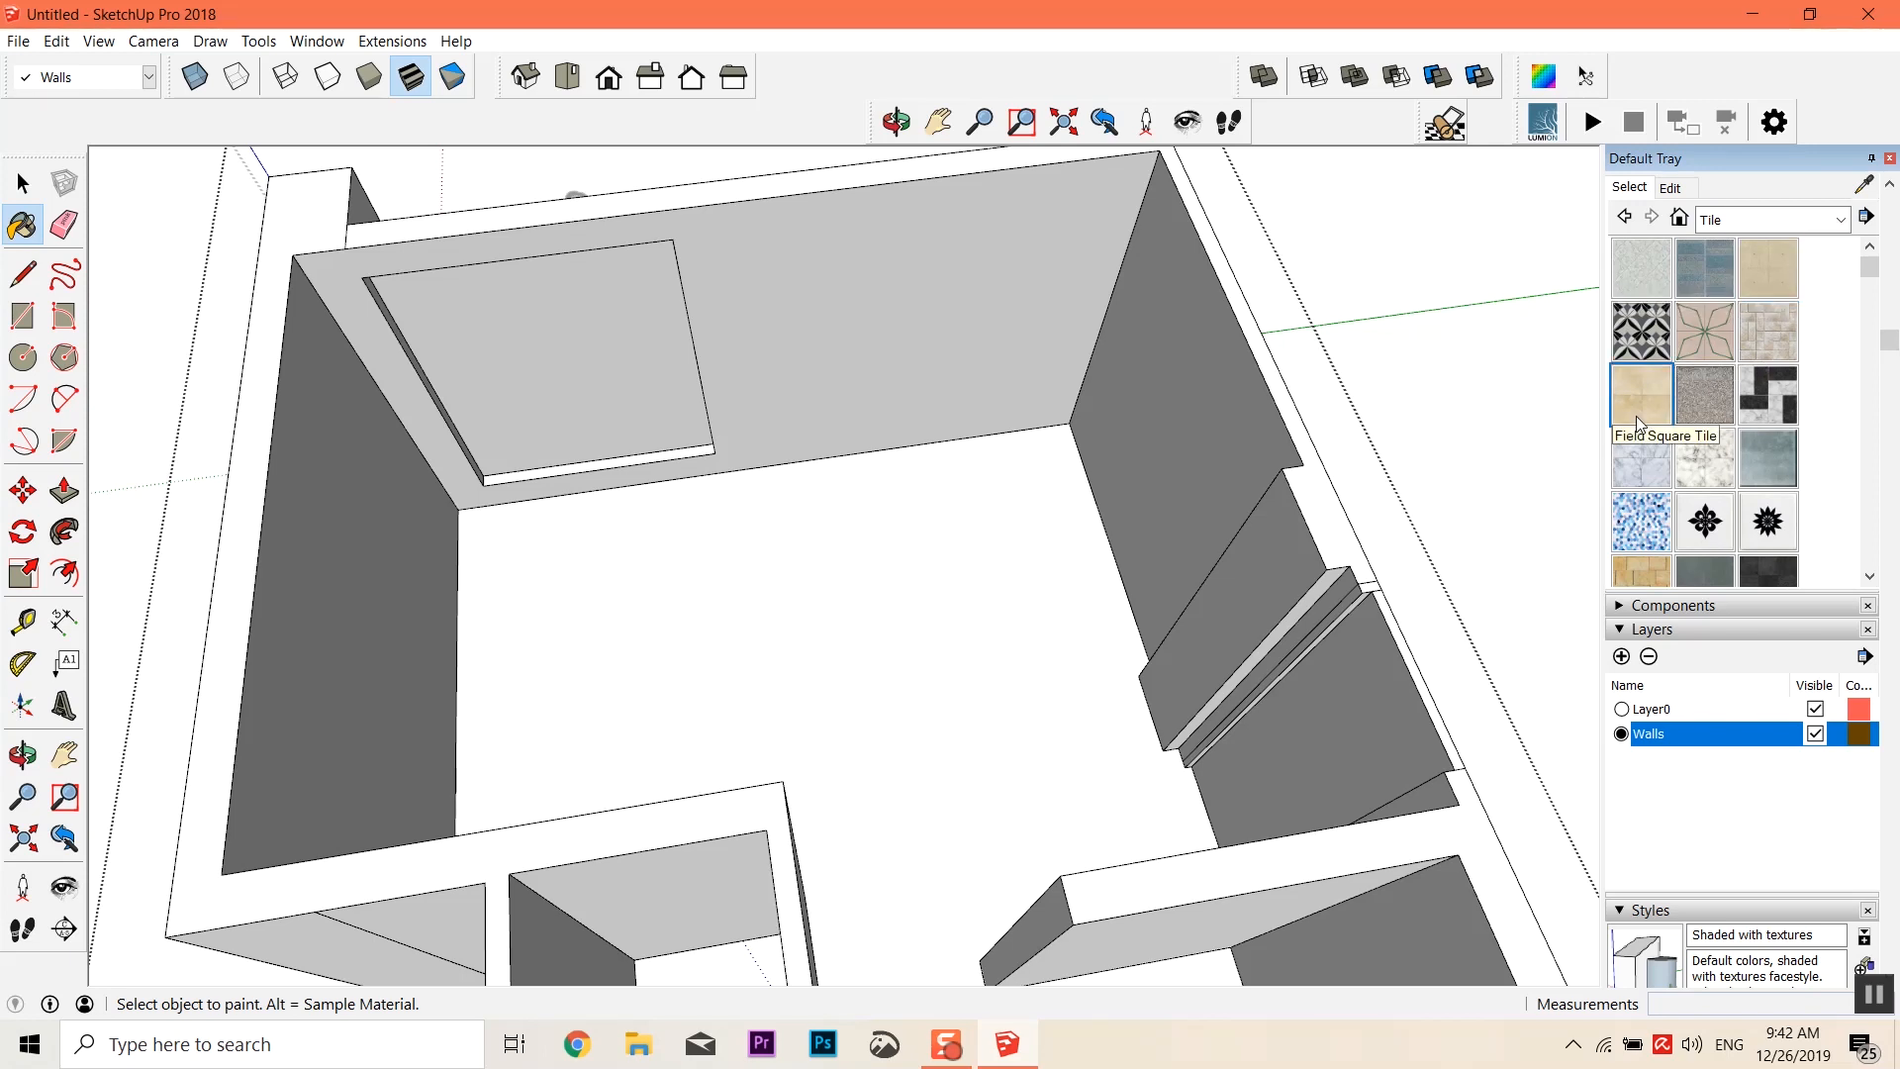
left_click(705, 657)
scroll(792, 604, "down", 2)
mouse_move(840, 594)
middle_mouse_down()
mouse_move(950, 594)
mouse_move(448, 606)
mouse_move(1179, 530)
mouse_move(828, 425)
mouse_move(722, 606)
mouse_move(1006, 590)
mouse_move(934, 428)
mouse_move(713, 462)
mouse_move(962, 741)
mouse_move(967, 687)
mouse_move(1007, 631)
middle_mouse_up()
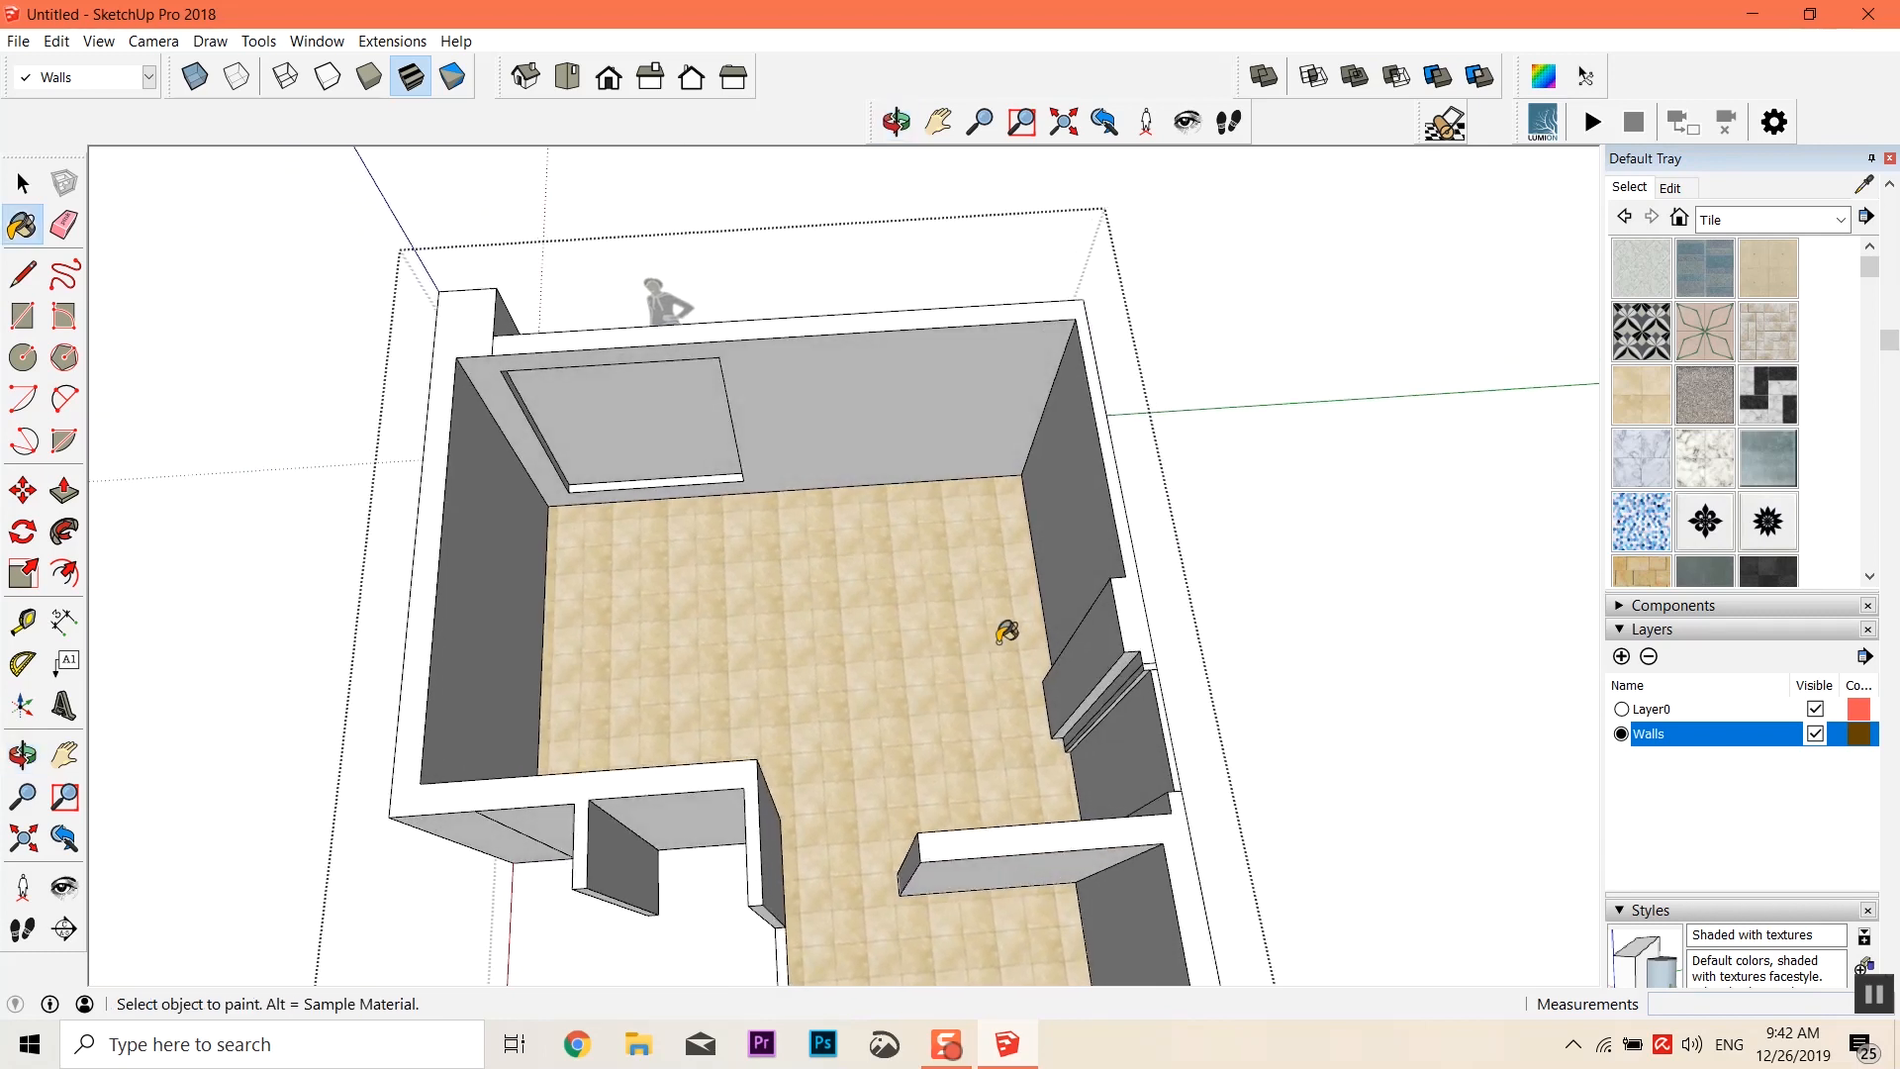
Adjust the Field Square Tile colour in HLS to hue 24, saturation 12 and lightness 91
left_click(1671, 187)
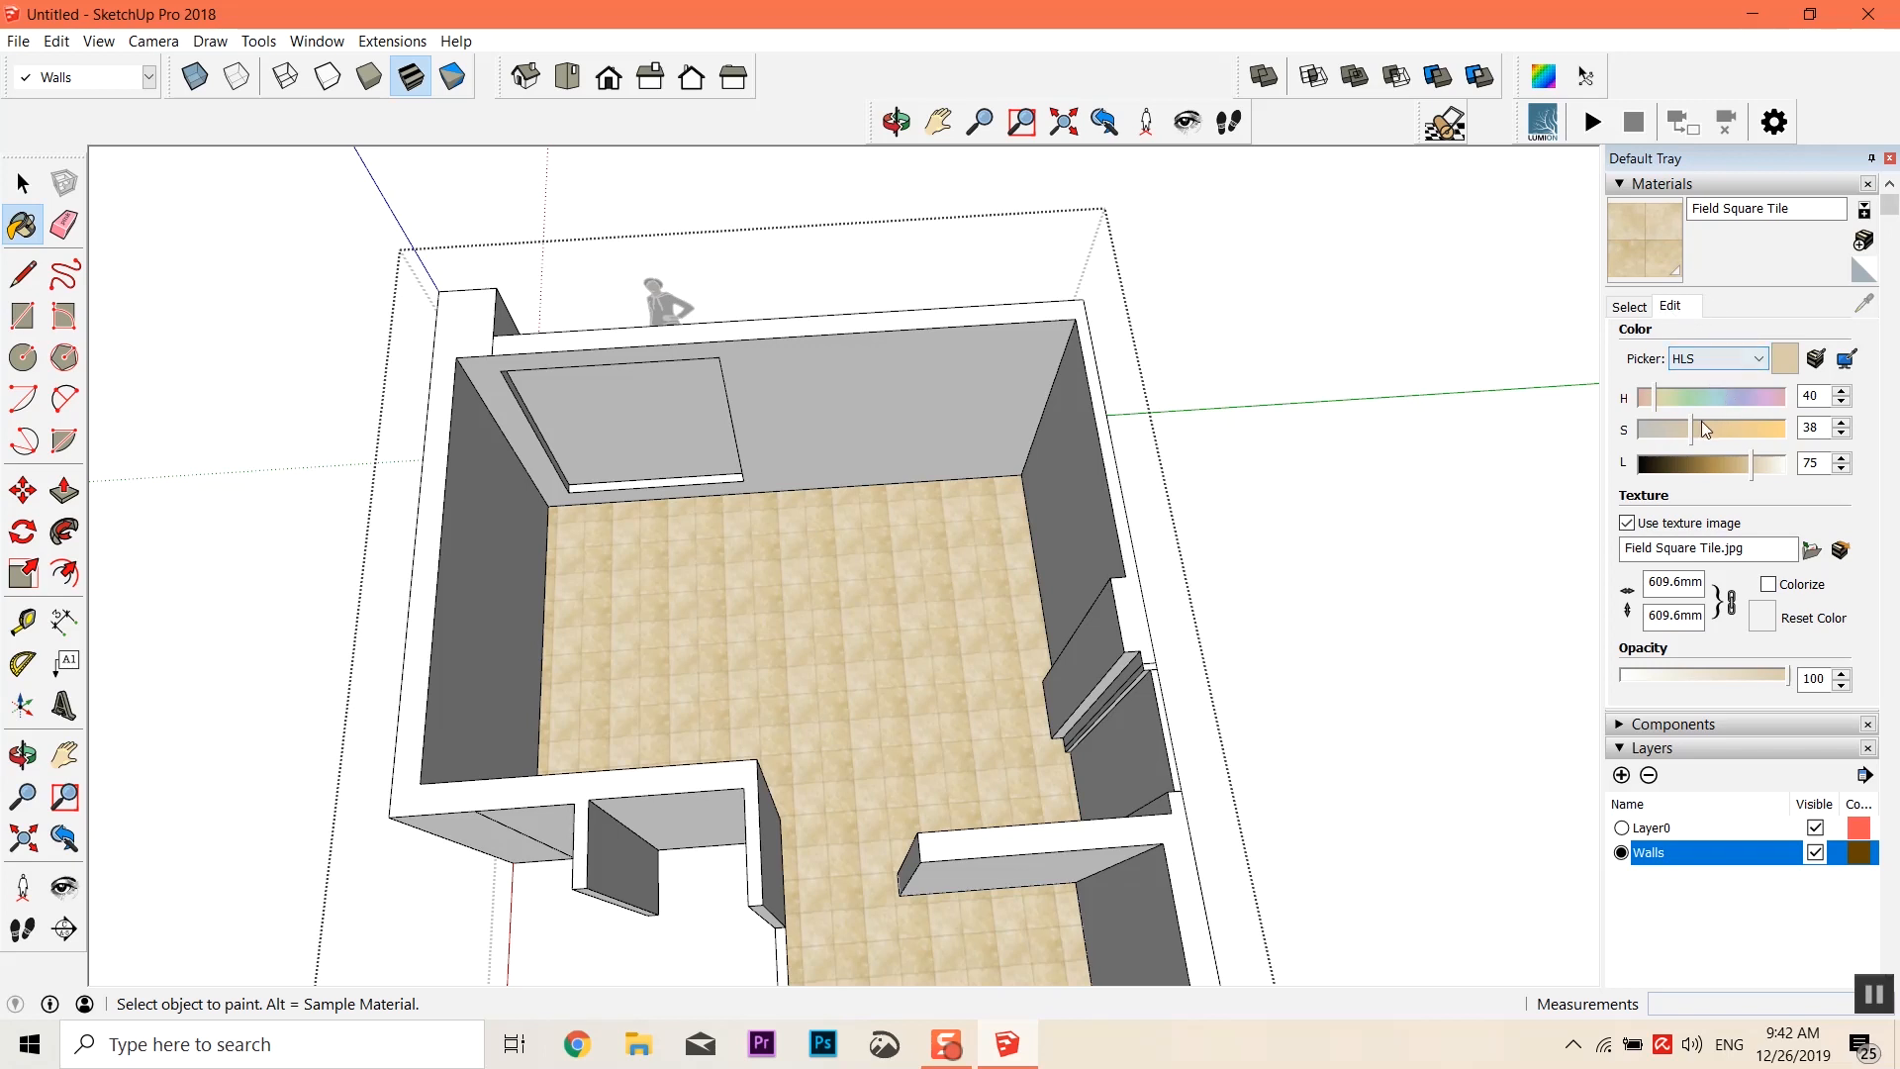
left_click(1661, 441)
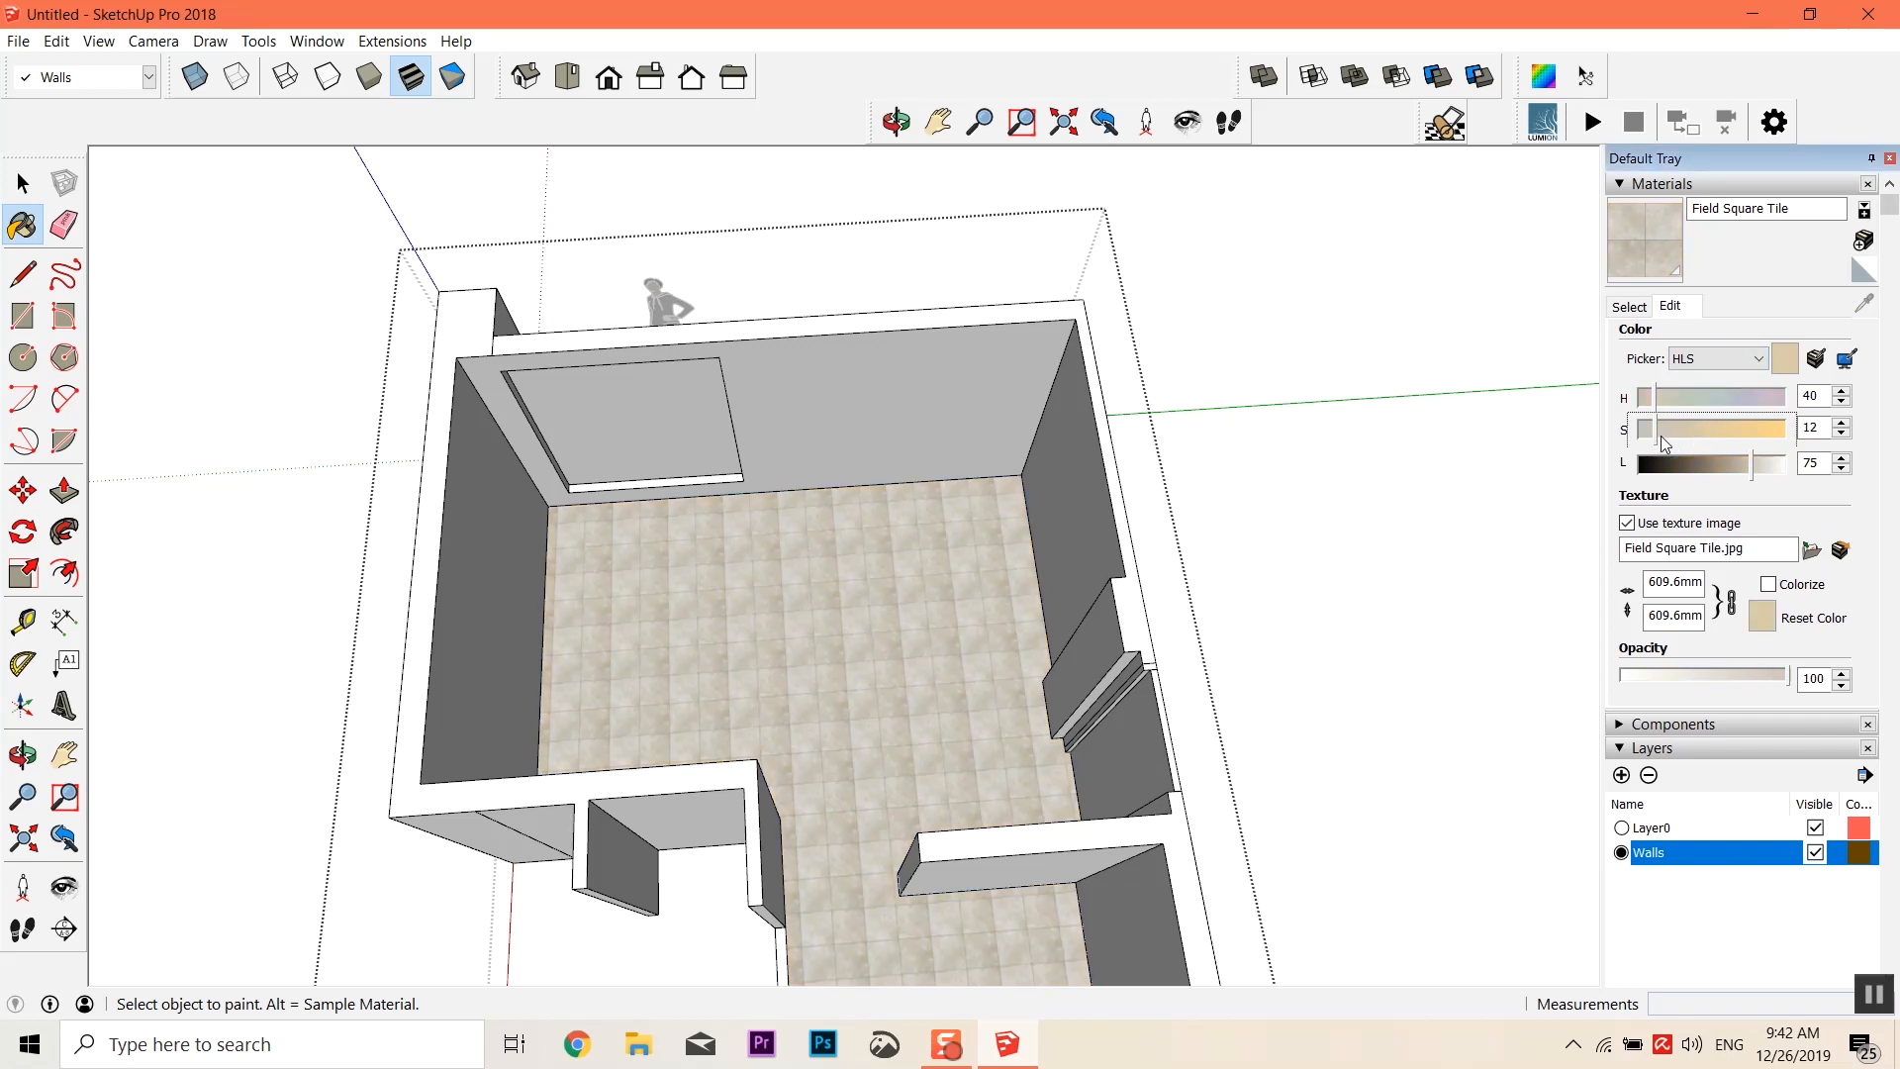
left_click(1772, 465)
left_click_drag(1767, 467, 1760, 467)
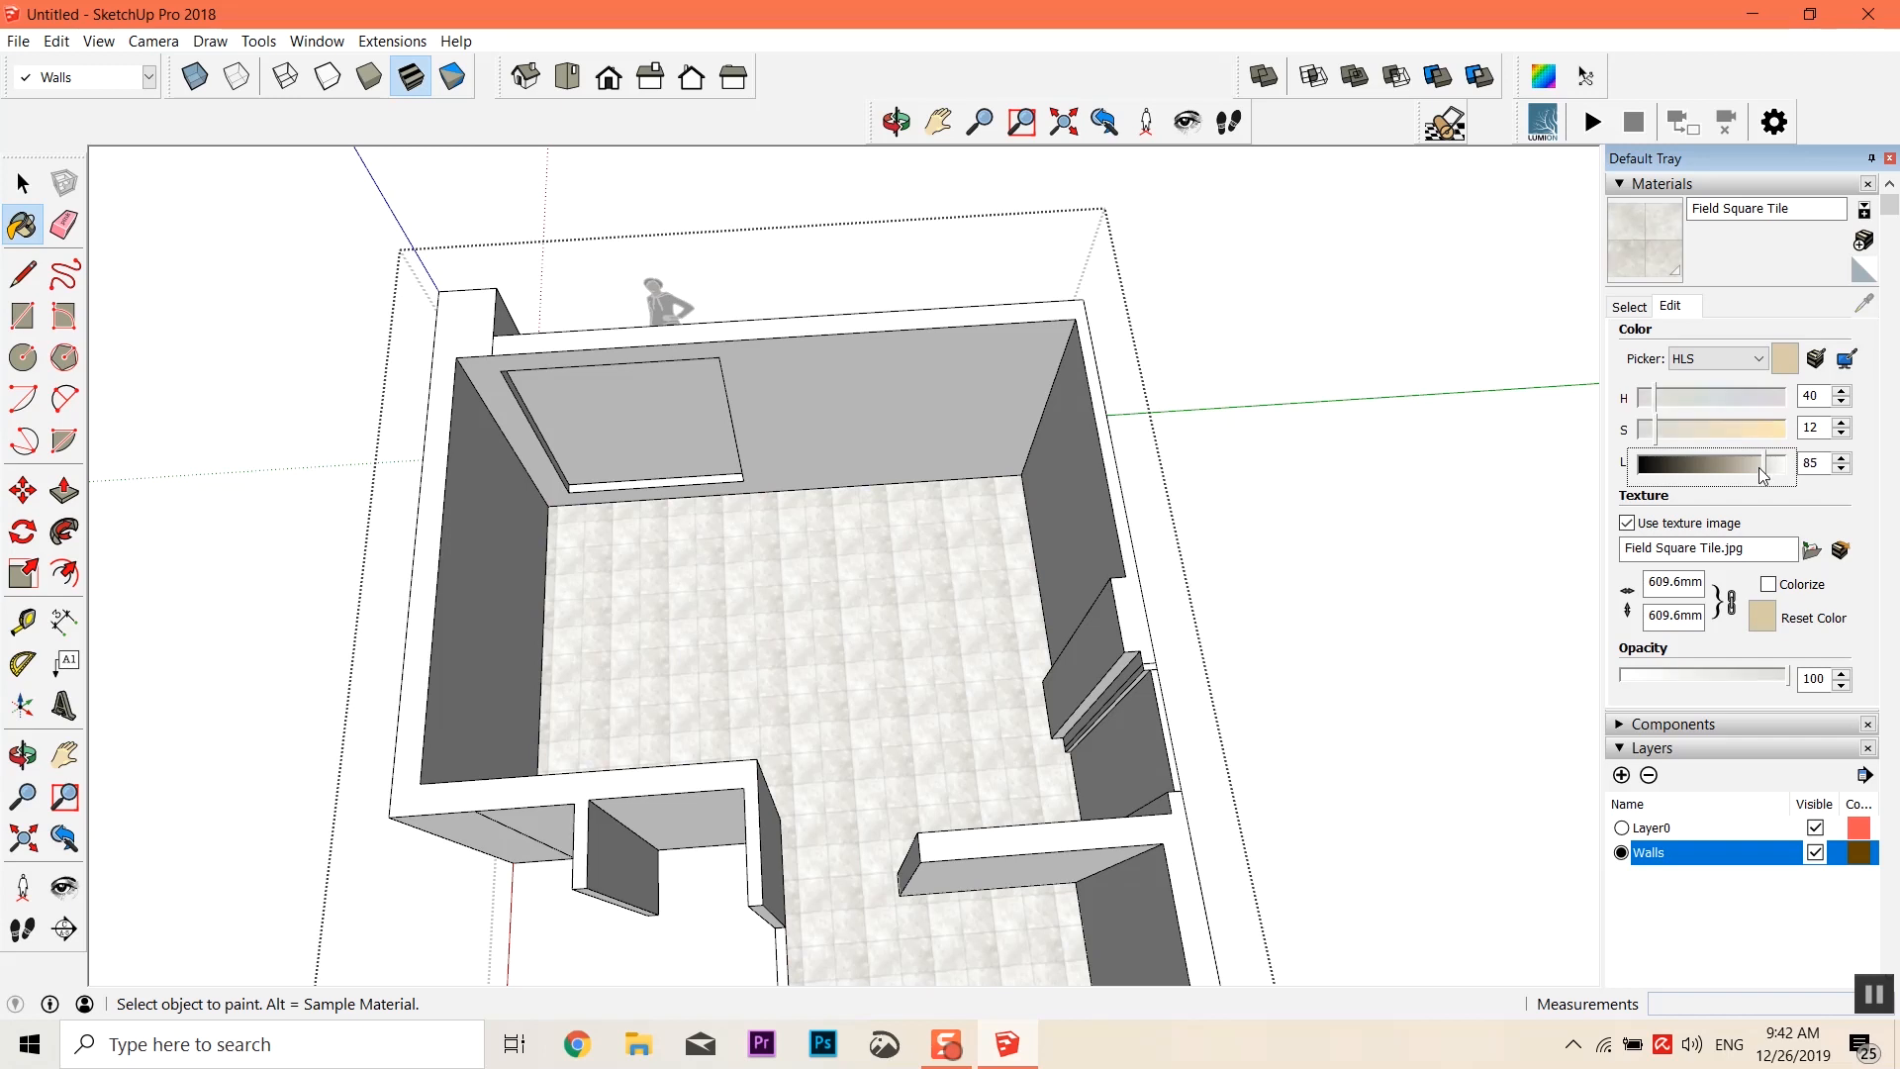
left_click(1684, 362)
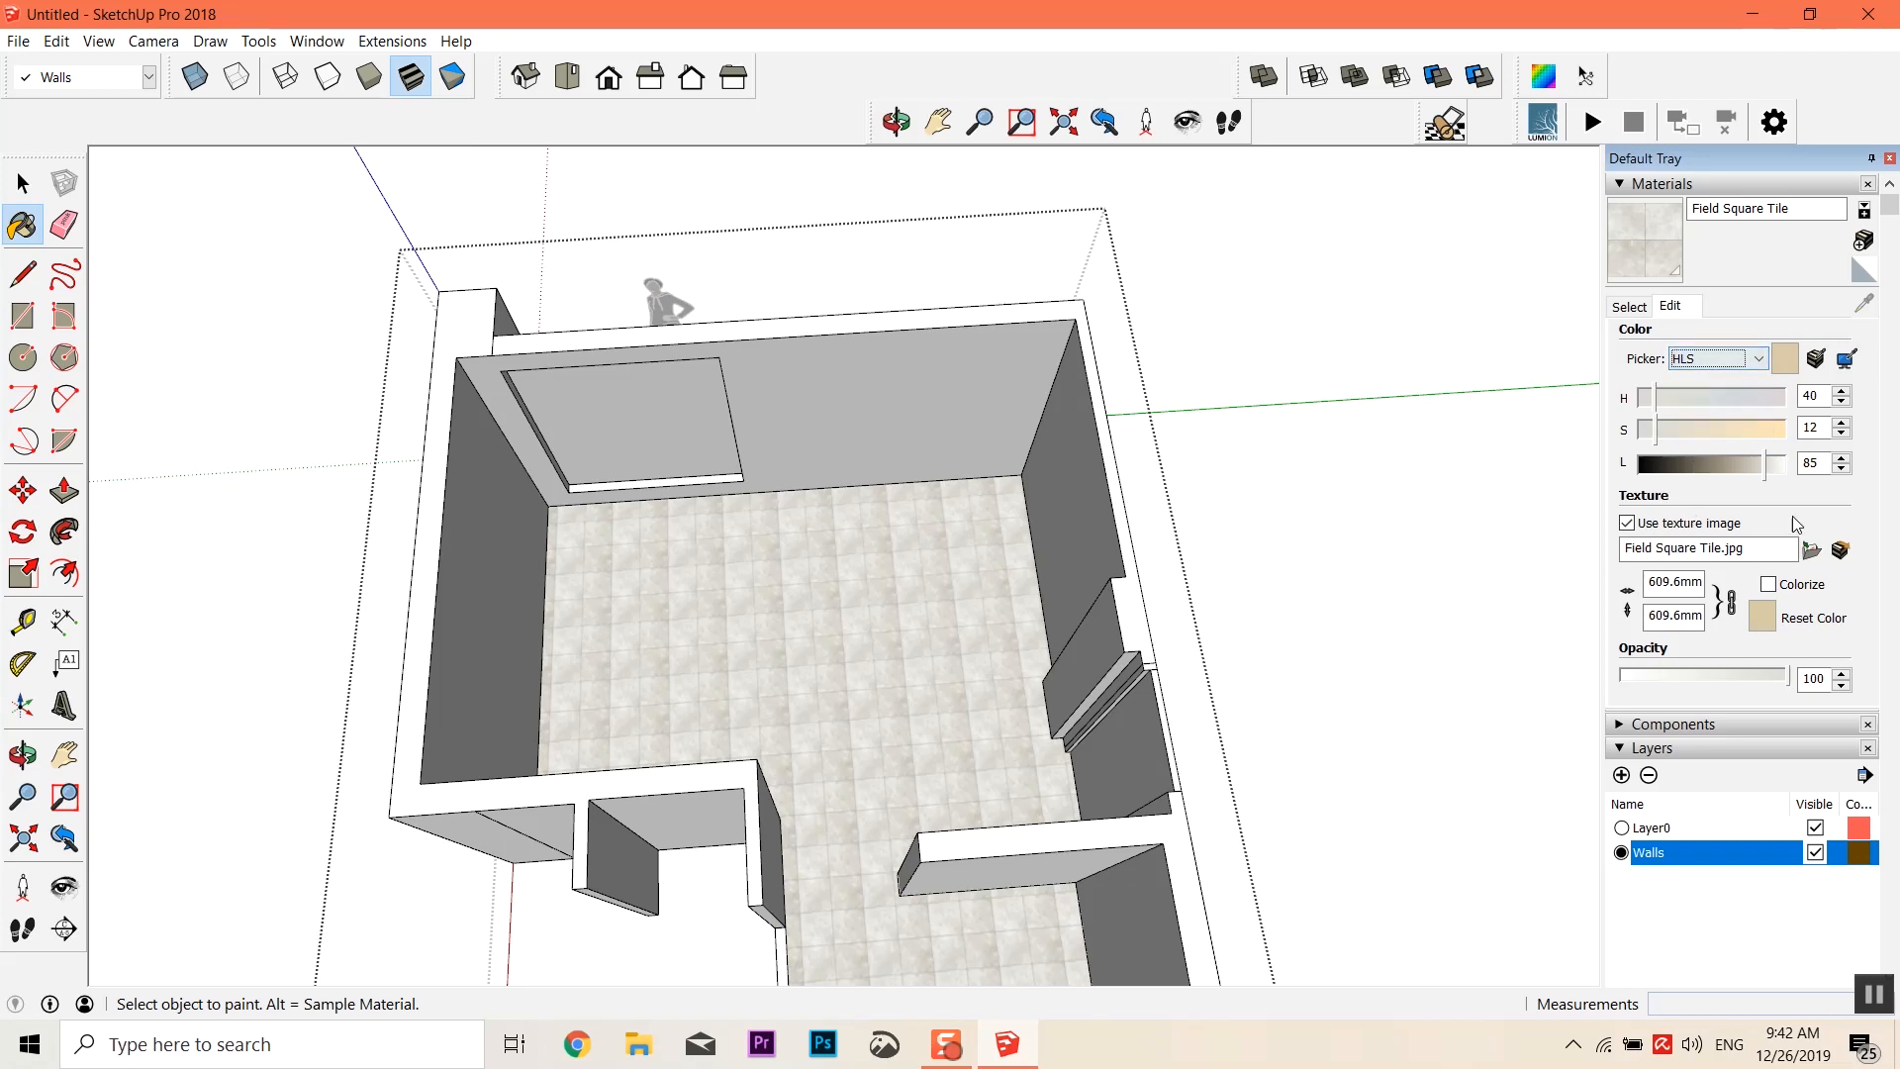
left_click(1653, 400)
left_click(1647, 394)
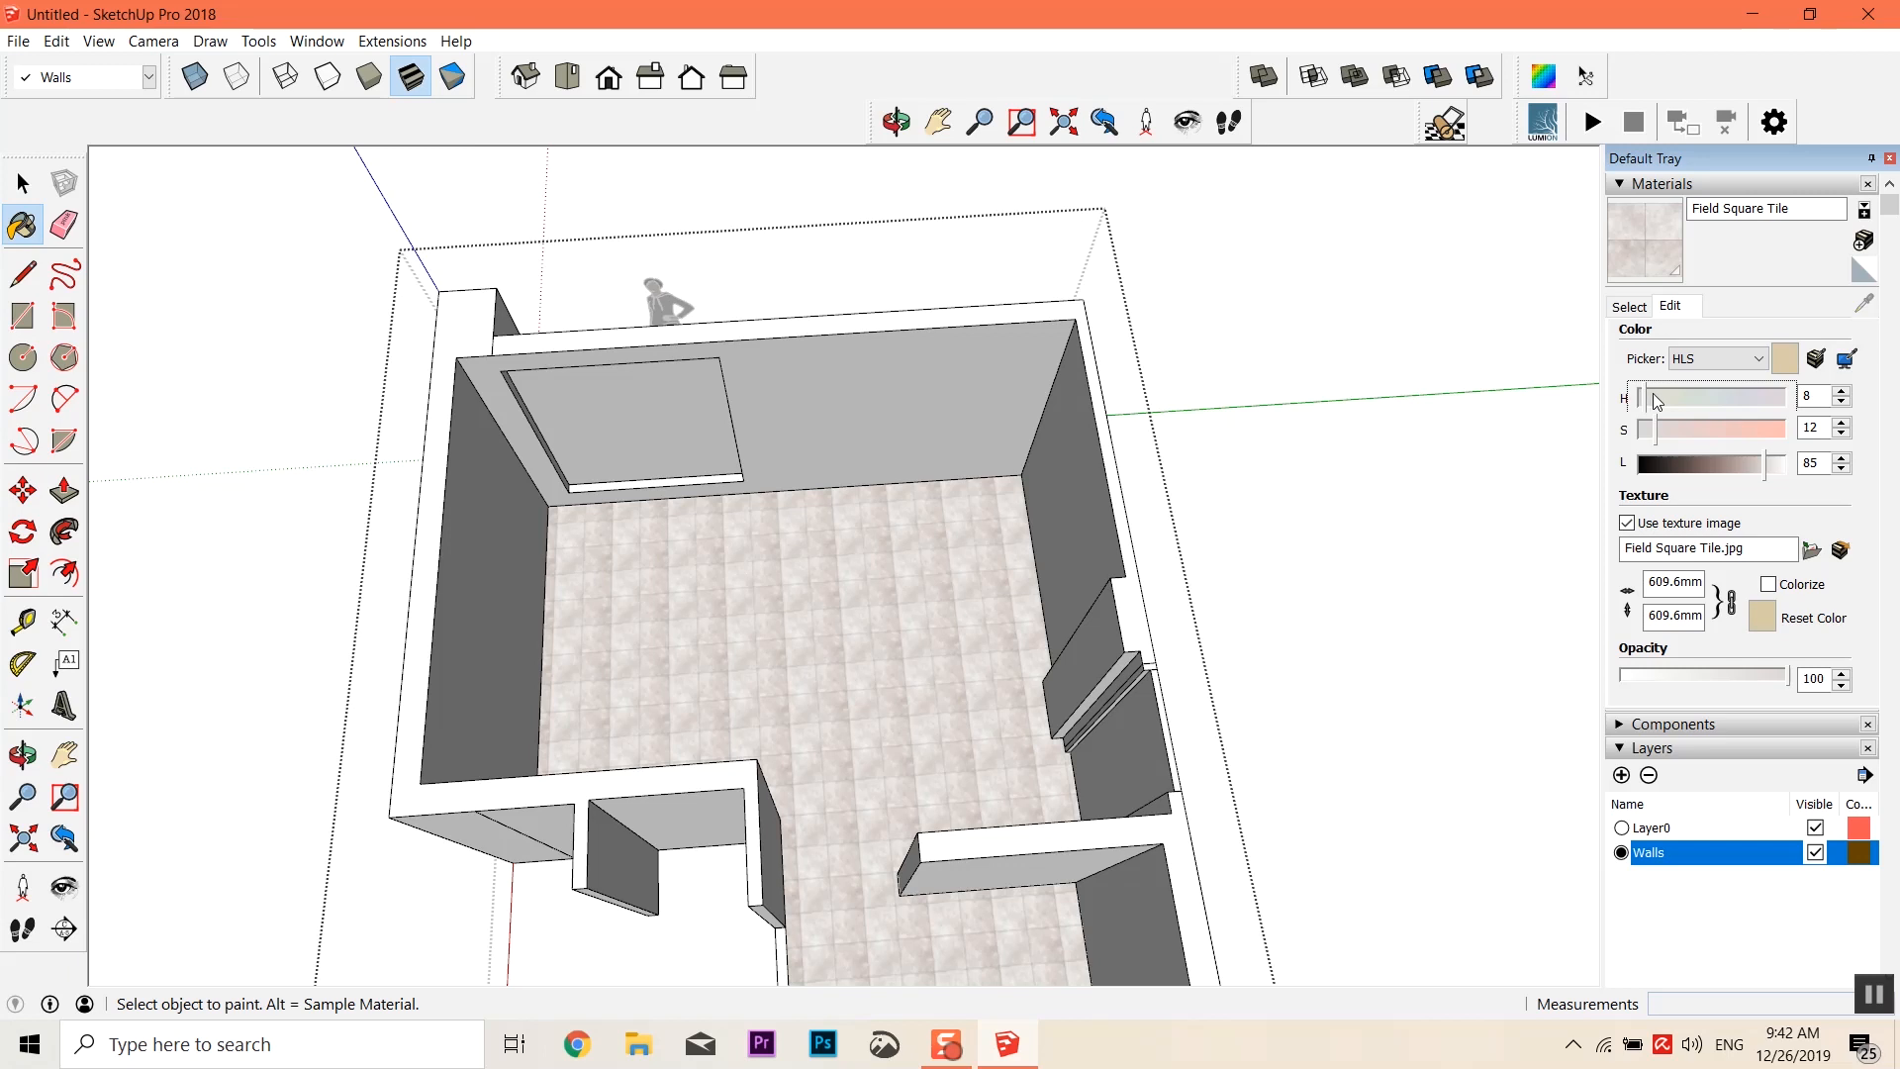
left_click(1780, 465)
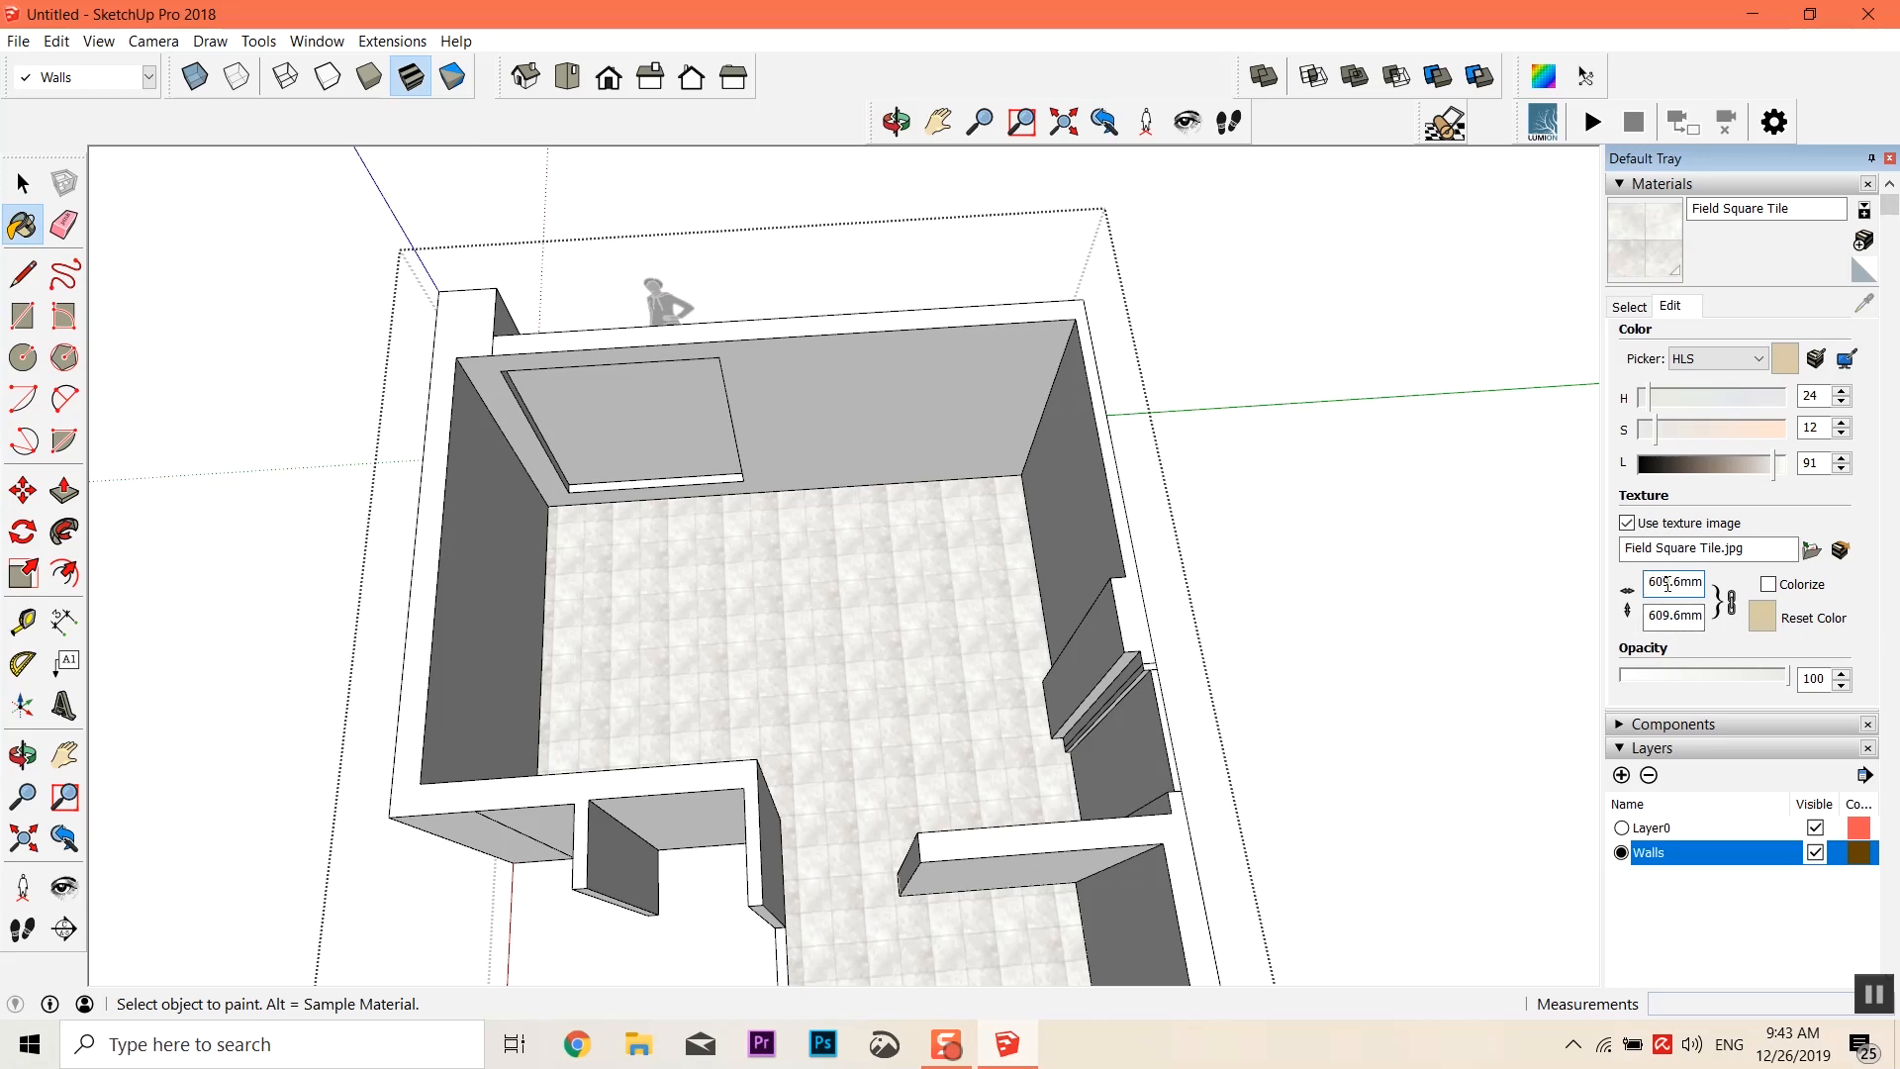
Set the floor tile's texture size to 2000 mm wide with the height linked
type("100")
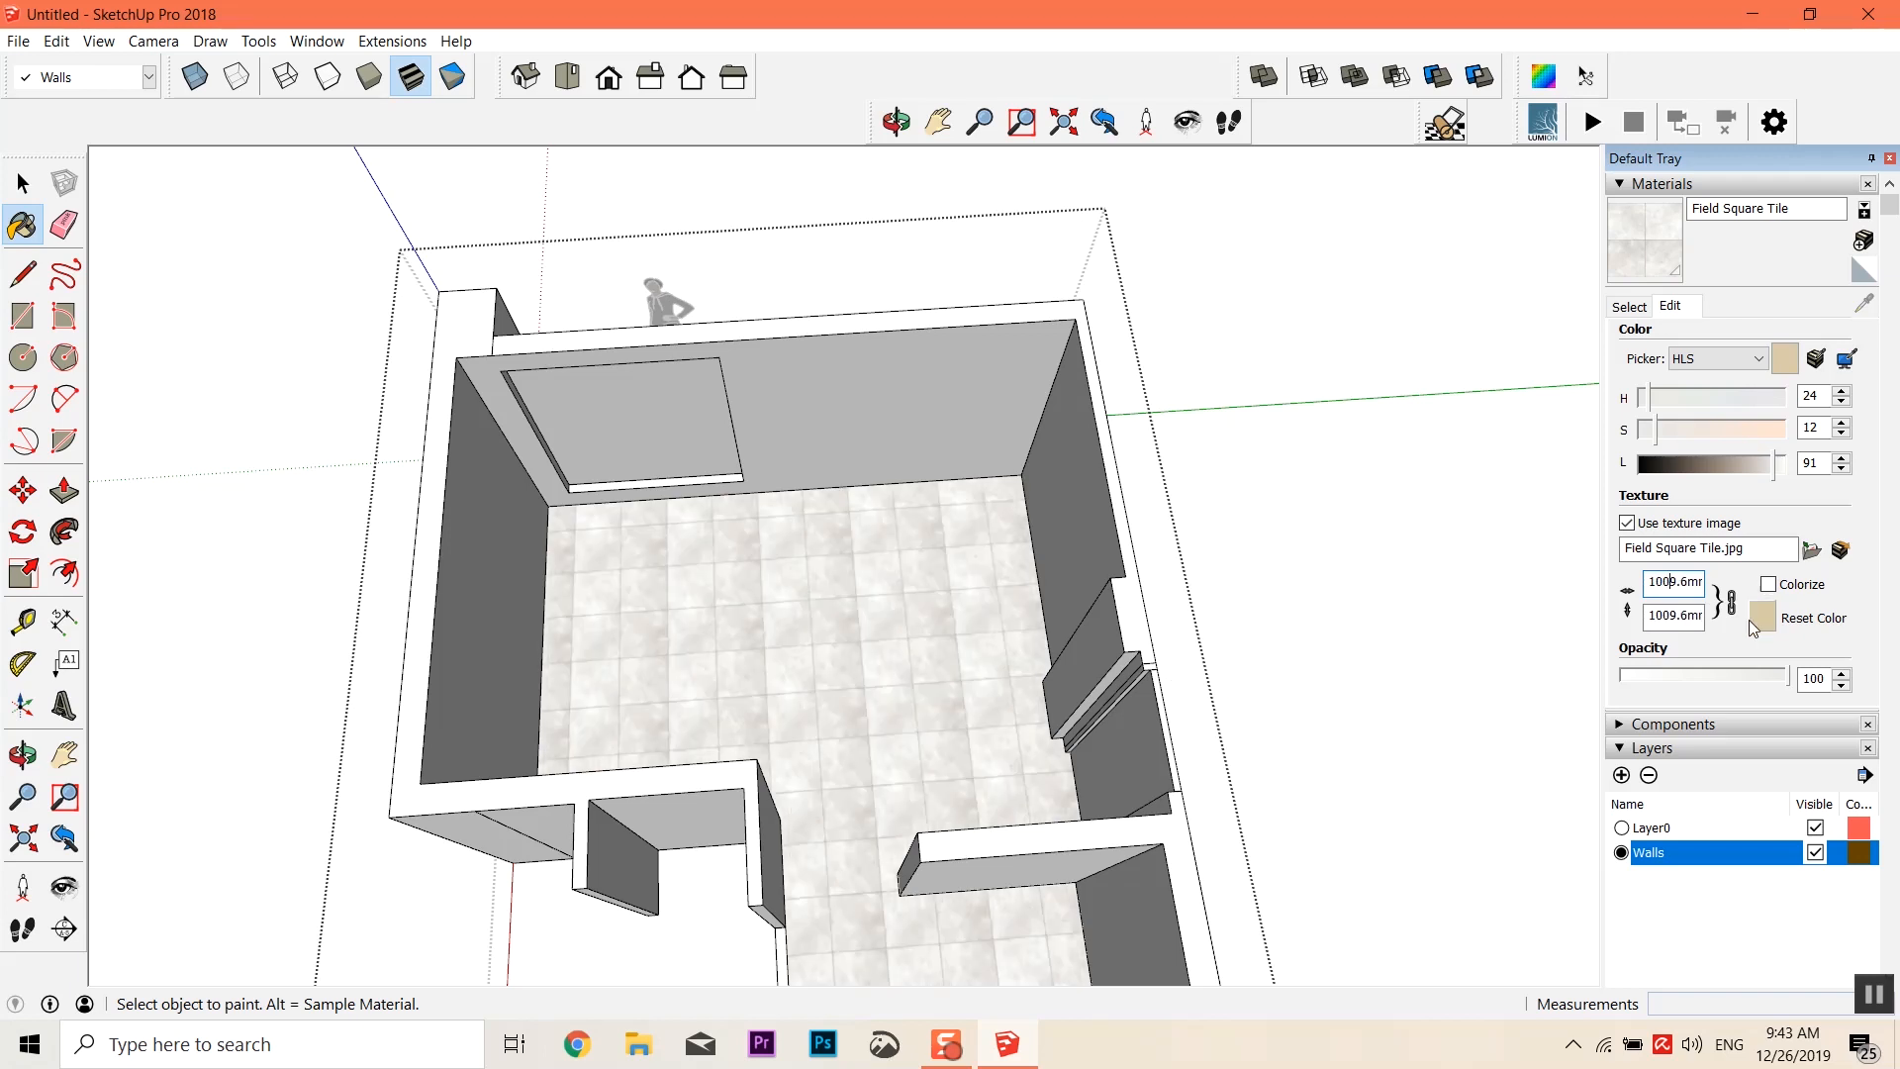
key("Delete")
key("Delete")
key("Delete")
type("0")
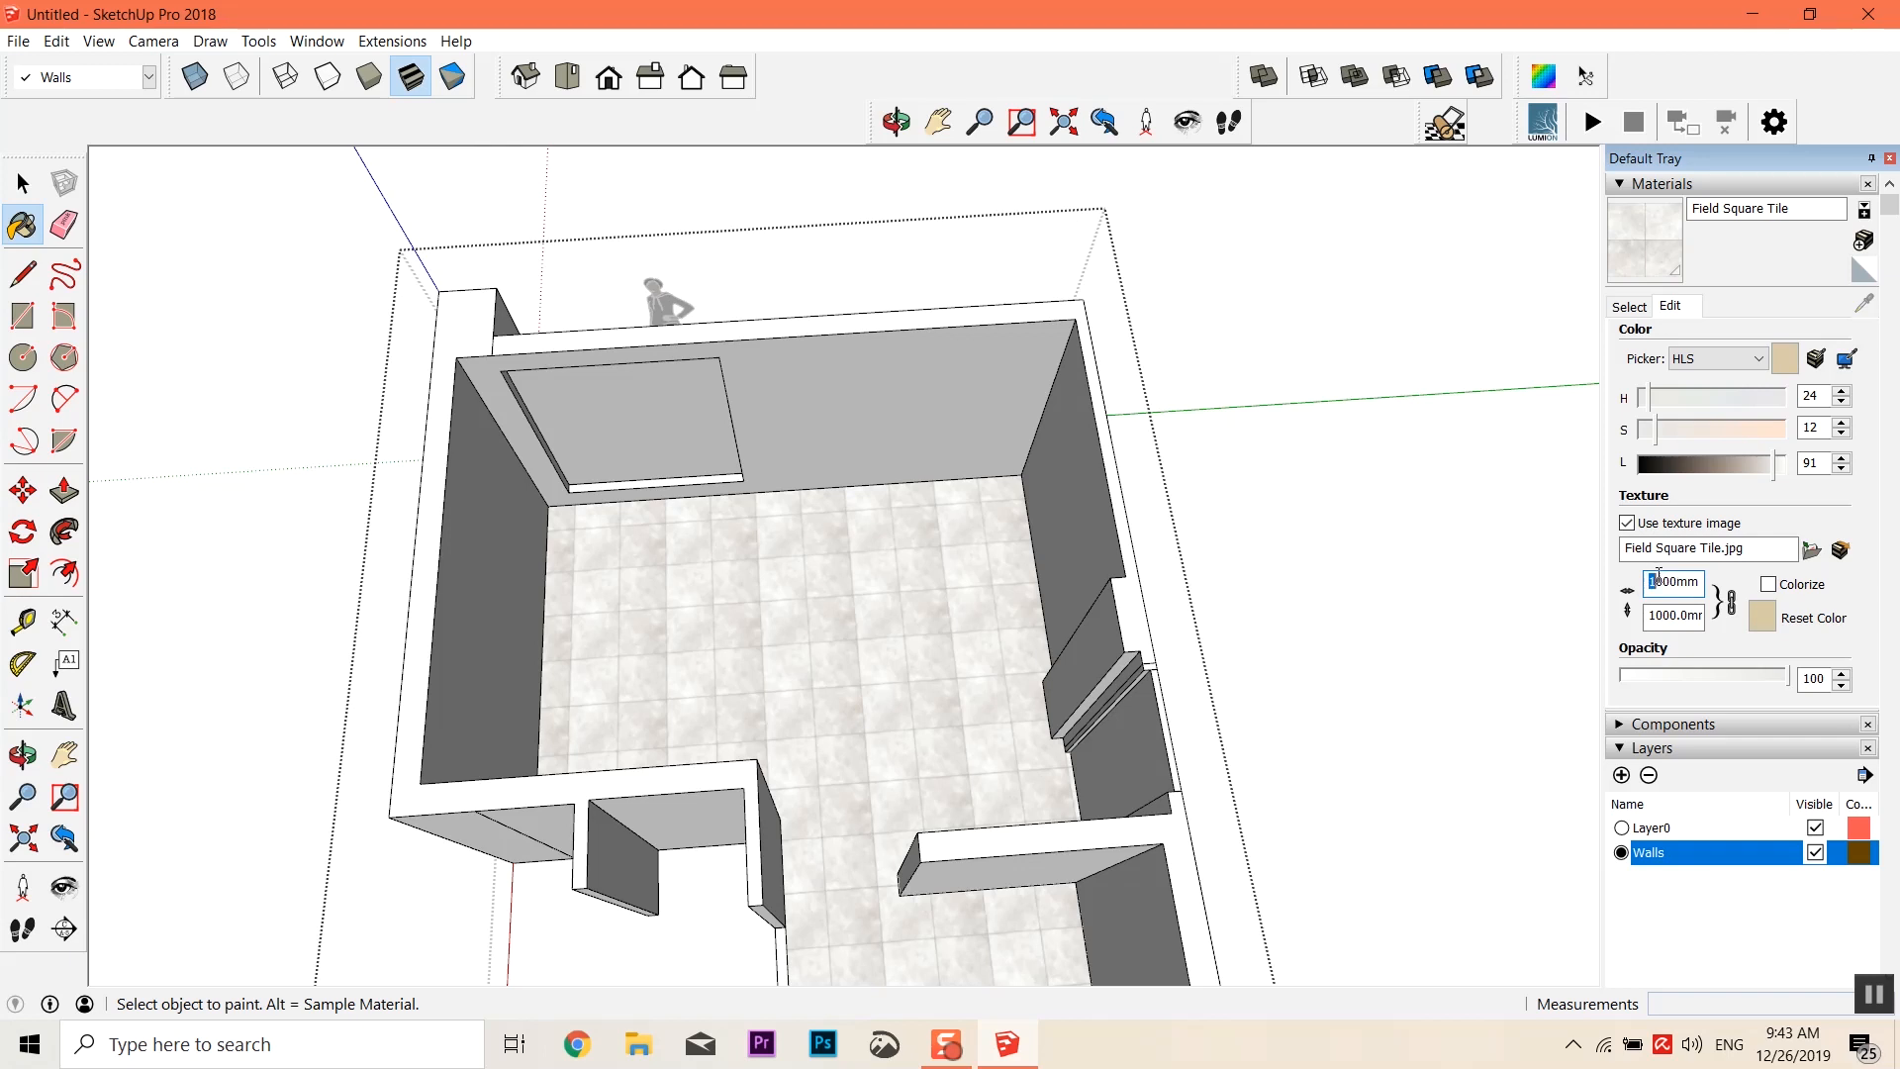
type("2")
middle_click_drag(1164, 645, 841, 558)
middle_click_drag(1139, 553, 1135, 624)
middle_click_drag(1093, 468, 1178, 445, "shift")
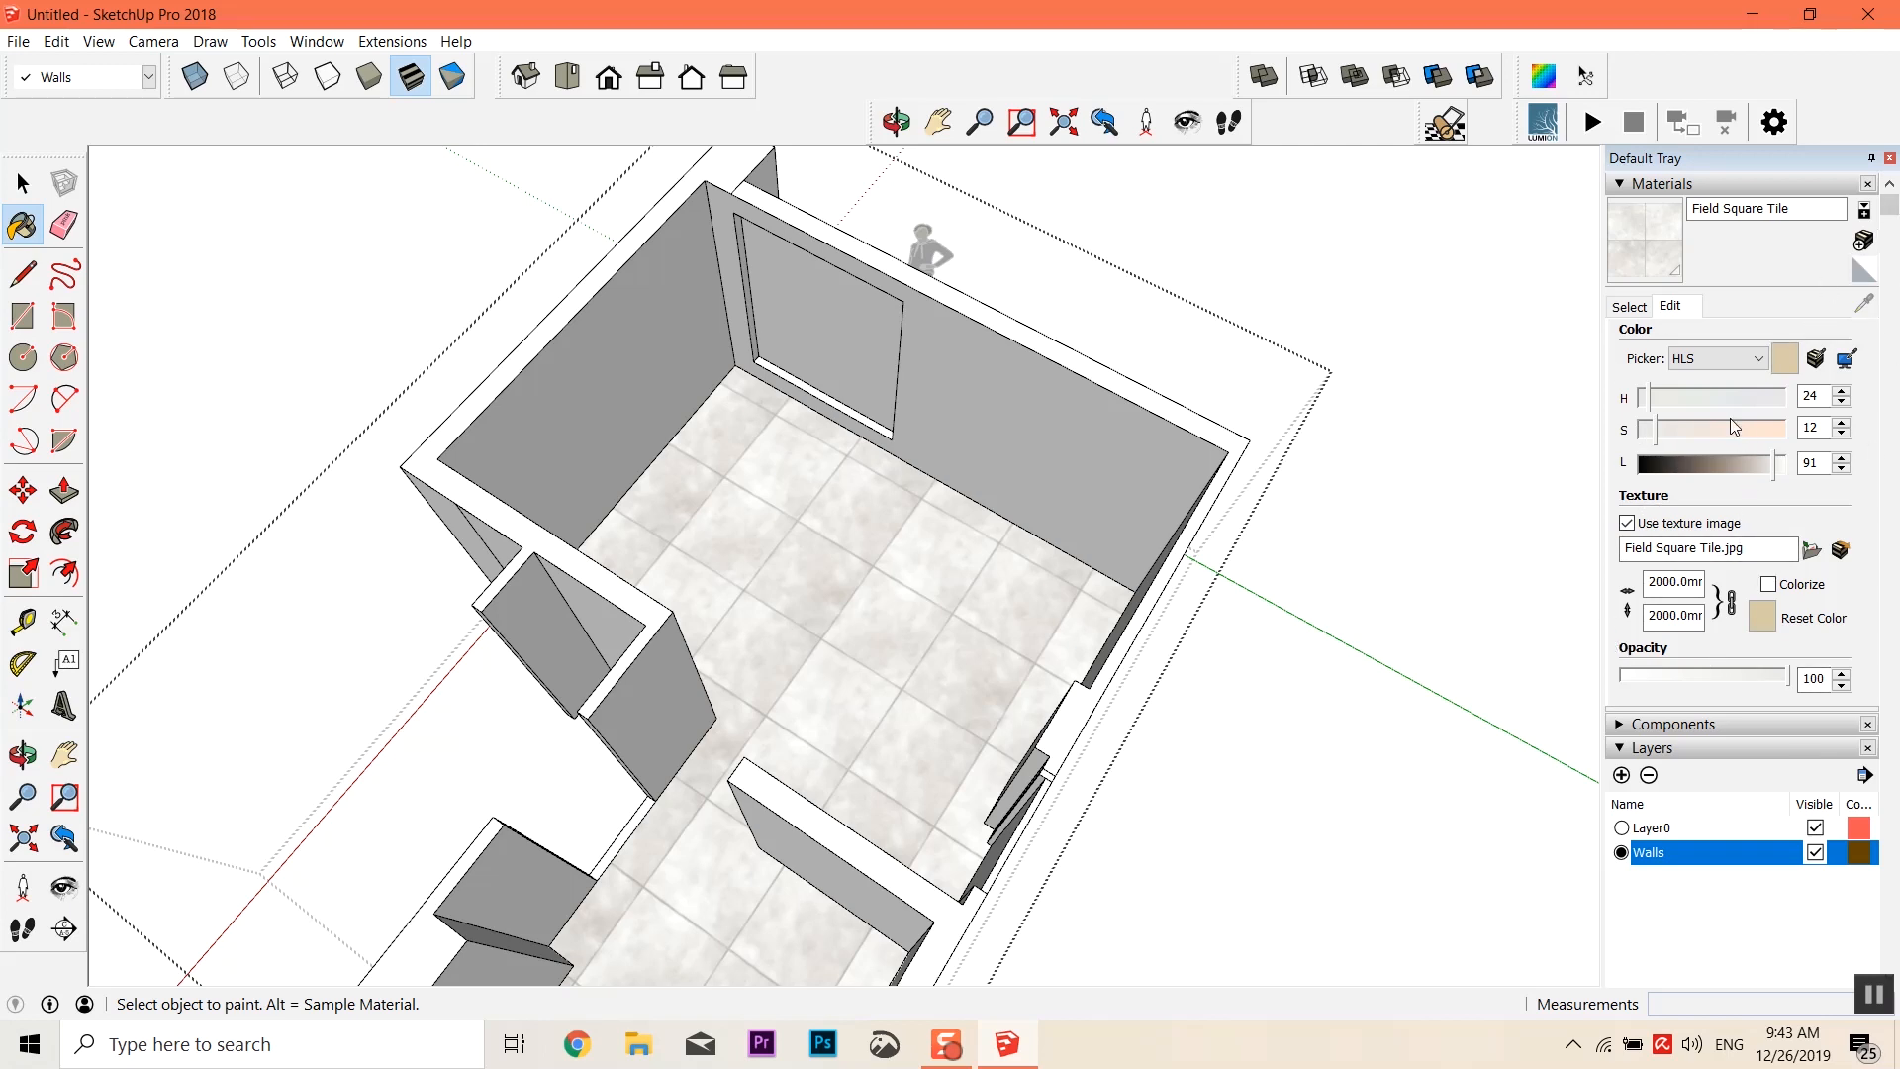
mouse_move(1168, 432)
middle_mouse_down()
mouse_move(1277, 428)
mouse_move(822, 370)
mouse_move(841, 565)
mouse_move(1167, 509)
mouse_move(1119, 390)
mouse_move(882, 436)
mouse_move(1137, 442)
mouse_move(1053, 363)
mouse_move(954, 395)
mouse_move(1005, 284)
mouse_move(989, 327)
mouse_move(1141, 366)
mouse_move(1188, 356)
middle_mouse_up()
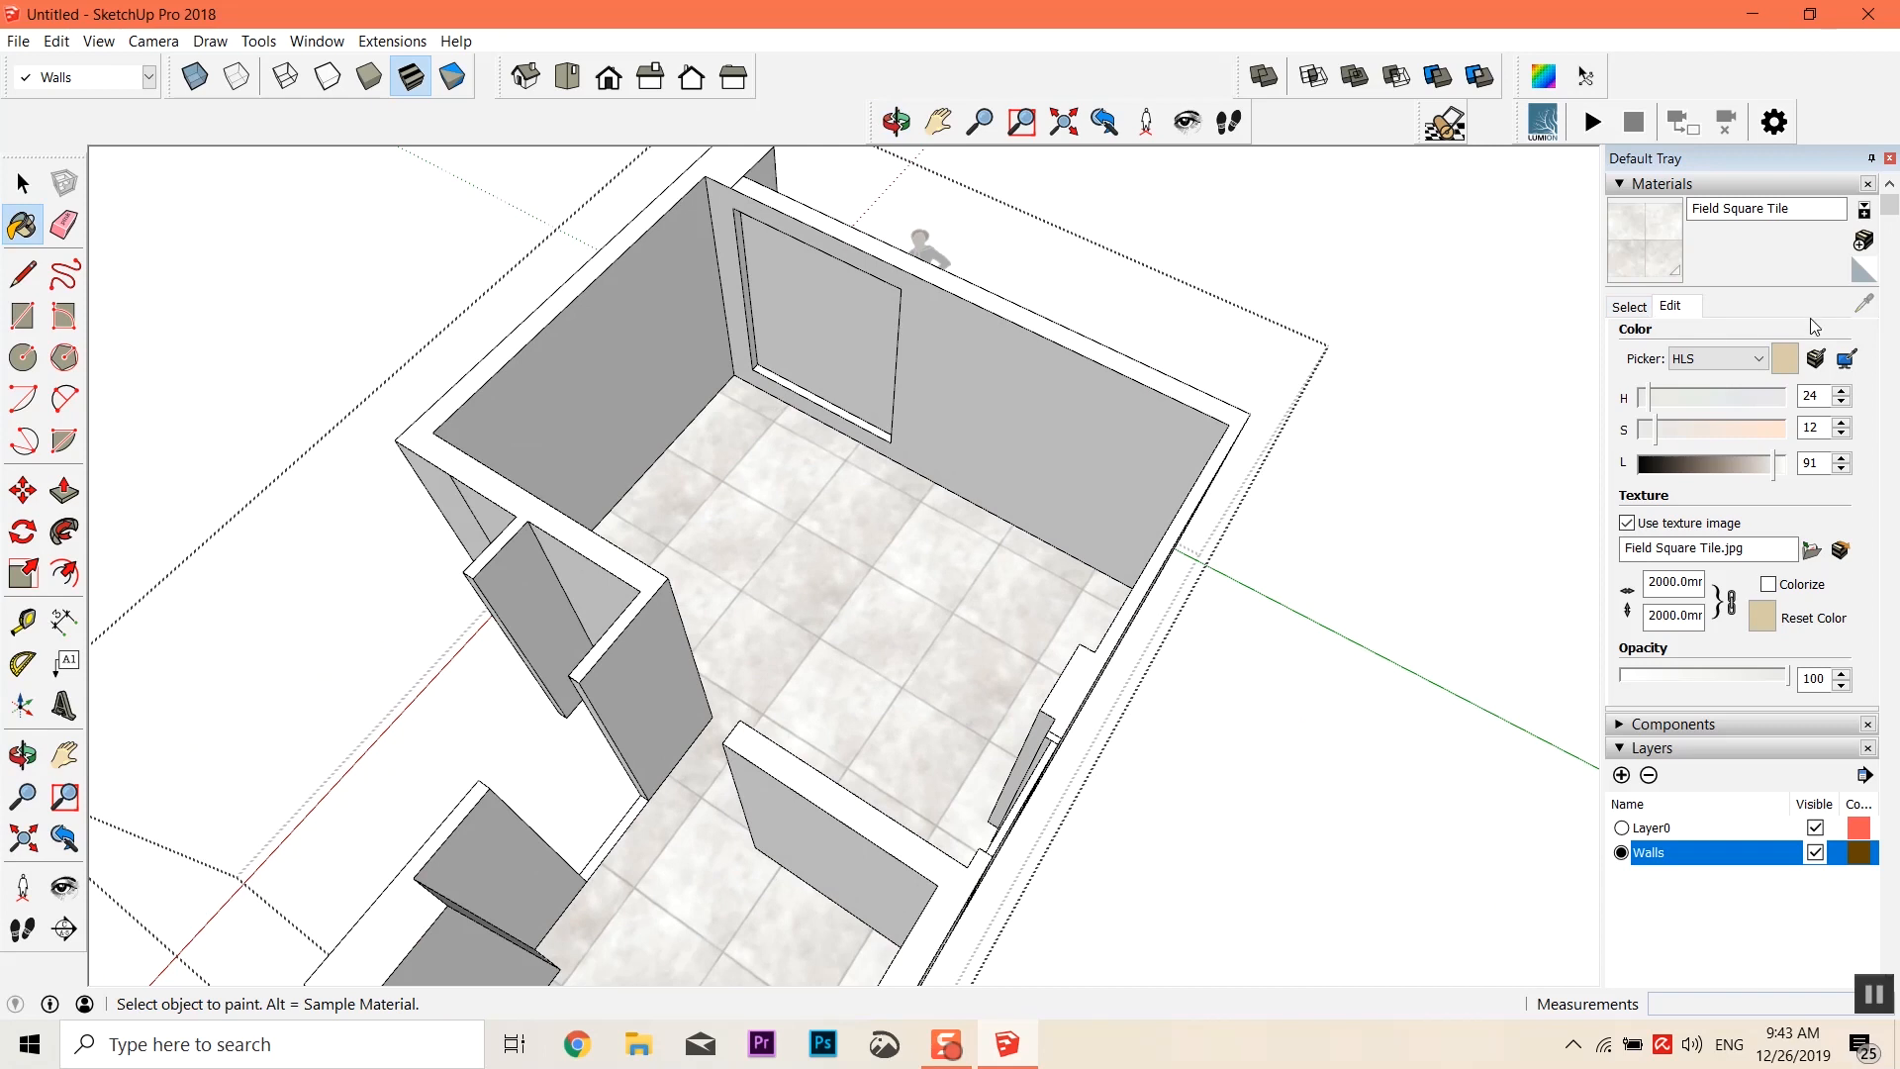
Start a new material and browse to the PinDown__Interior-Materials folder for its texture image
left_click(1865, 240)
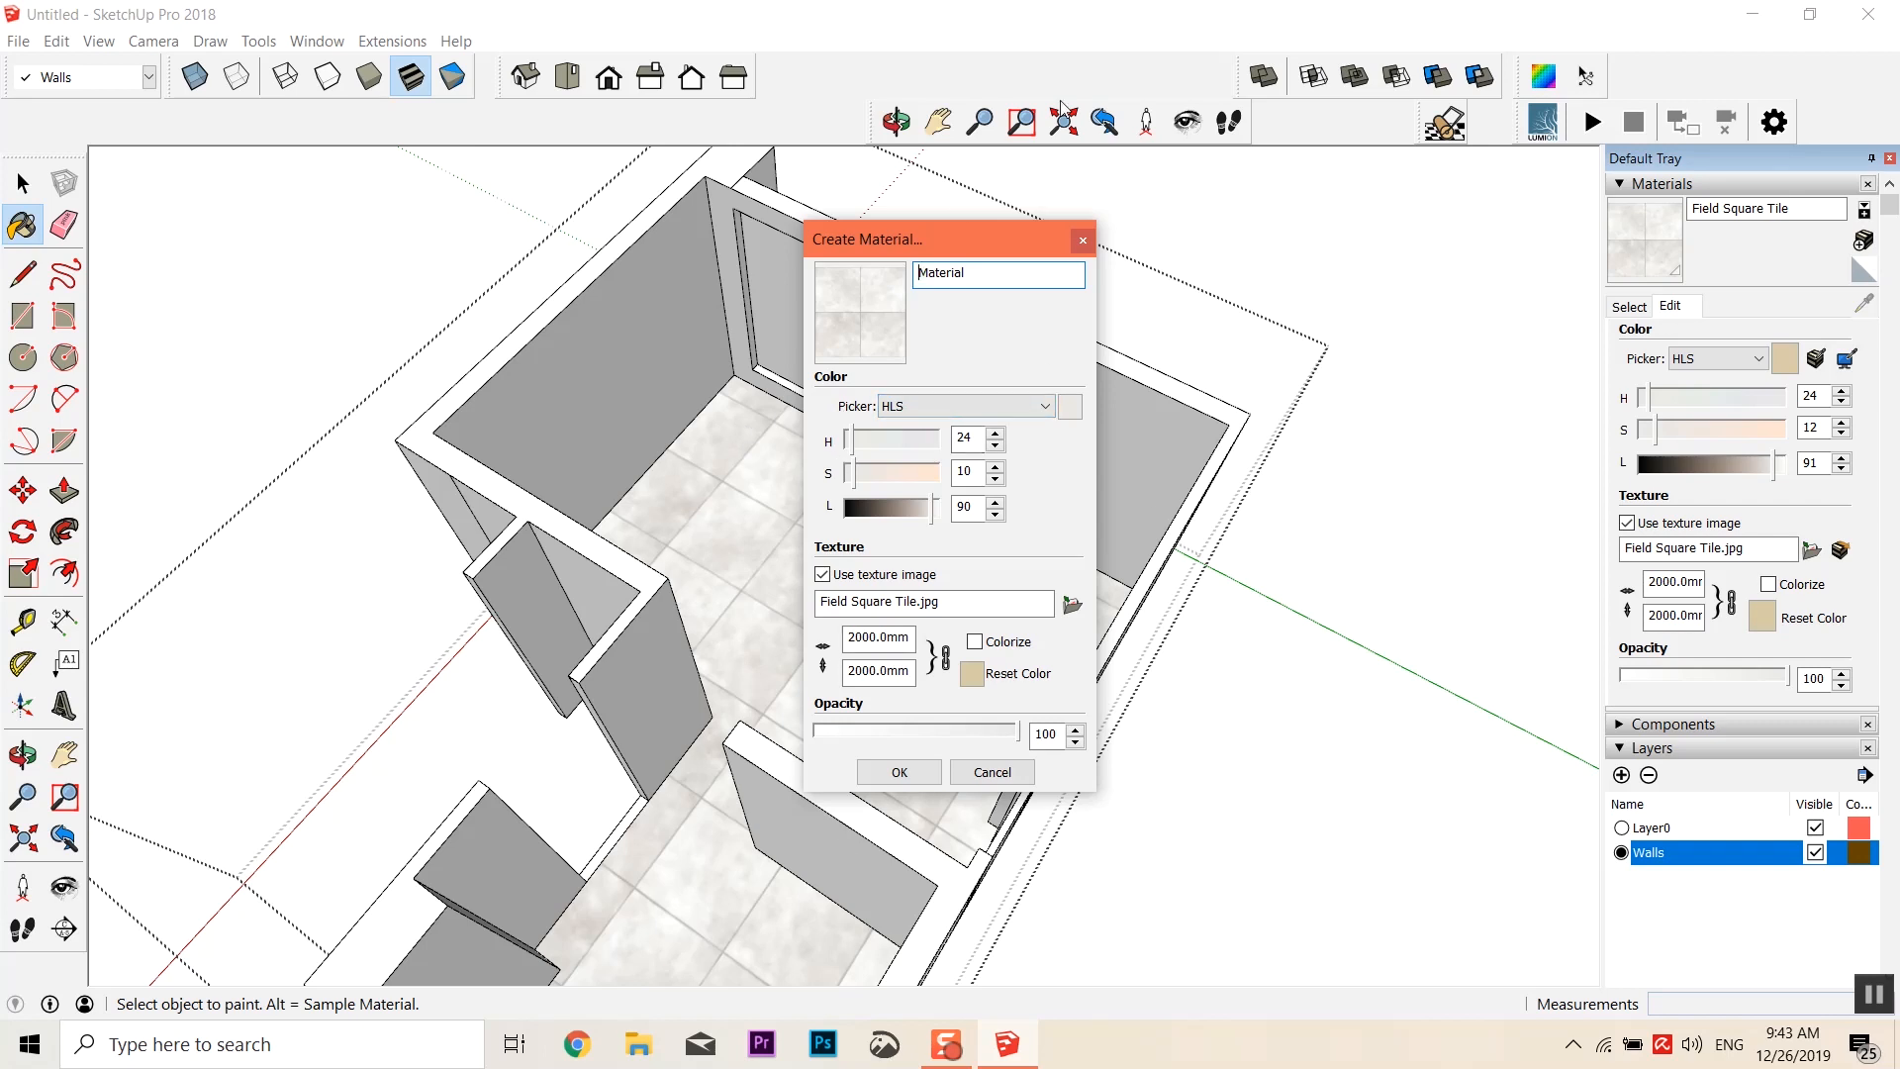
left_click_drag(907, 242, 1298, 182)
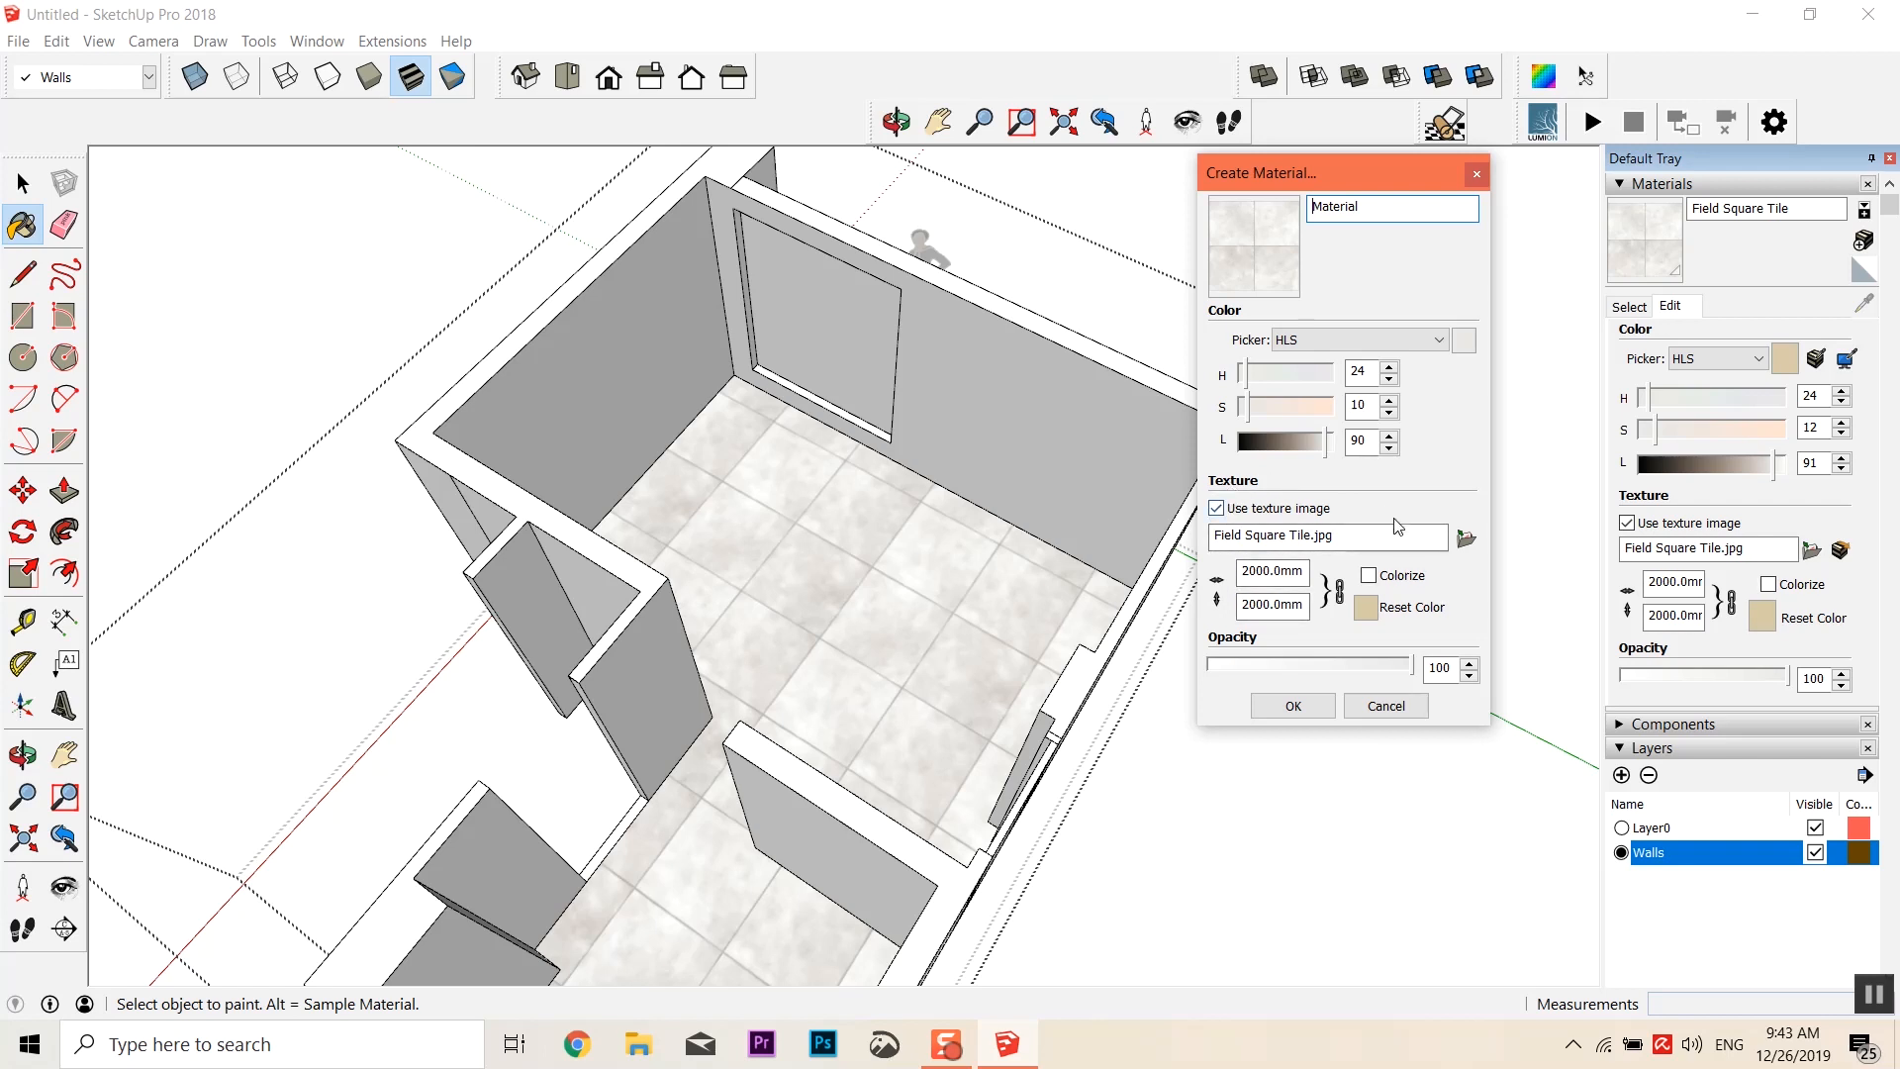
left_click(1465, 539)
left_click(1079, 383)
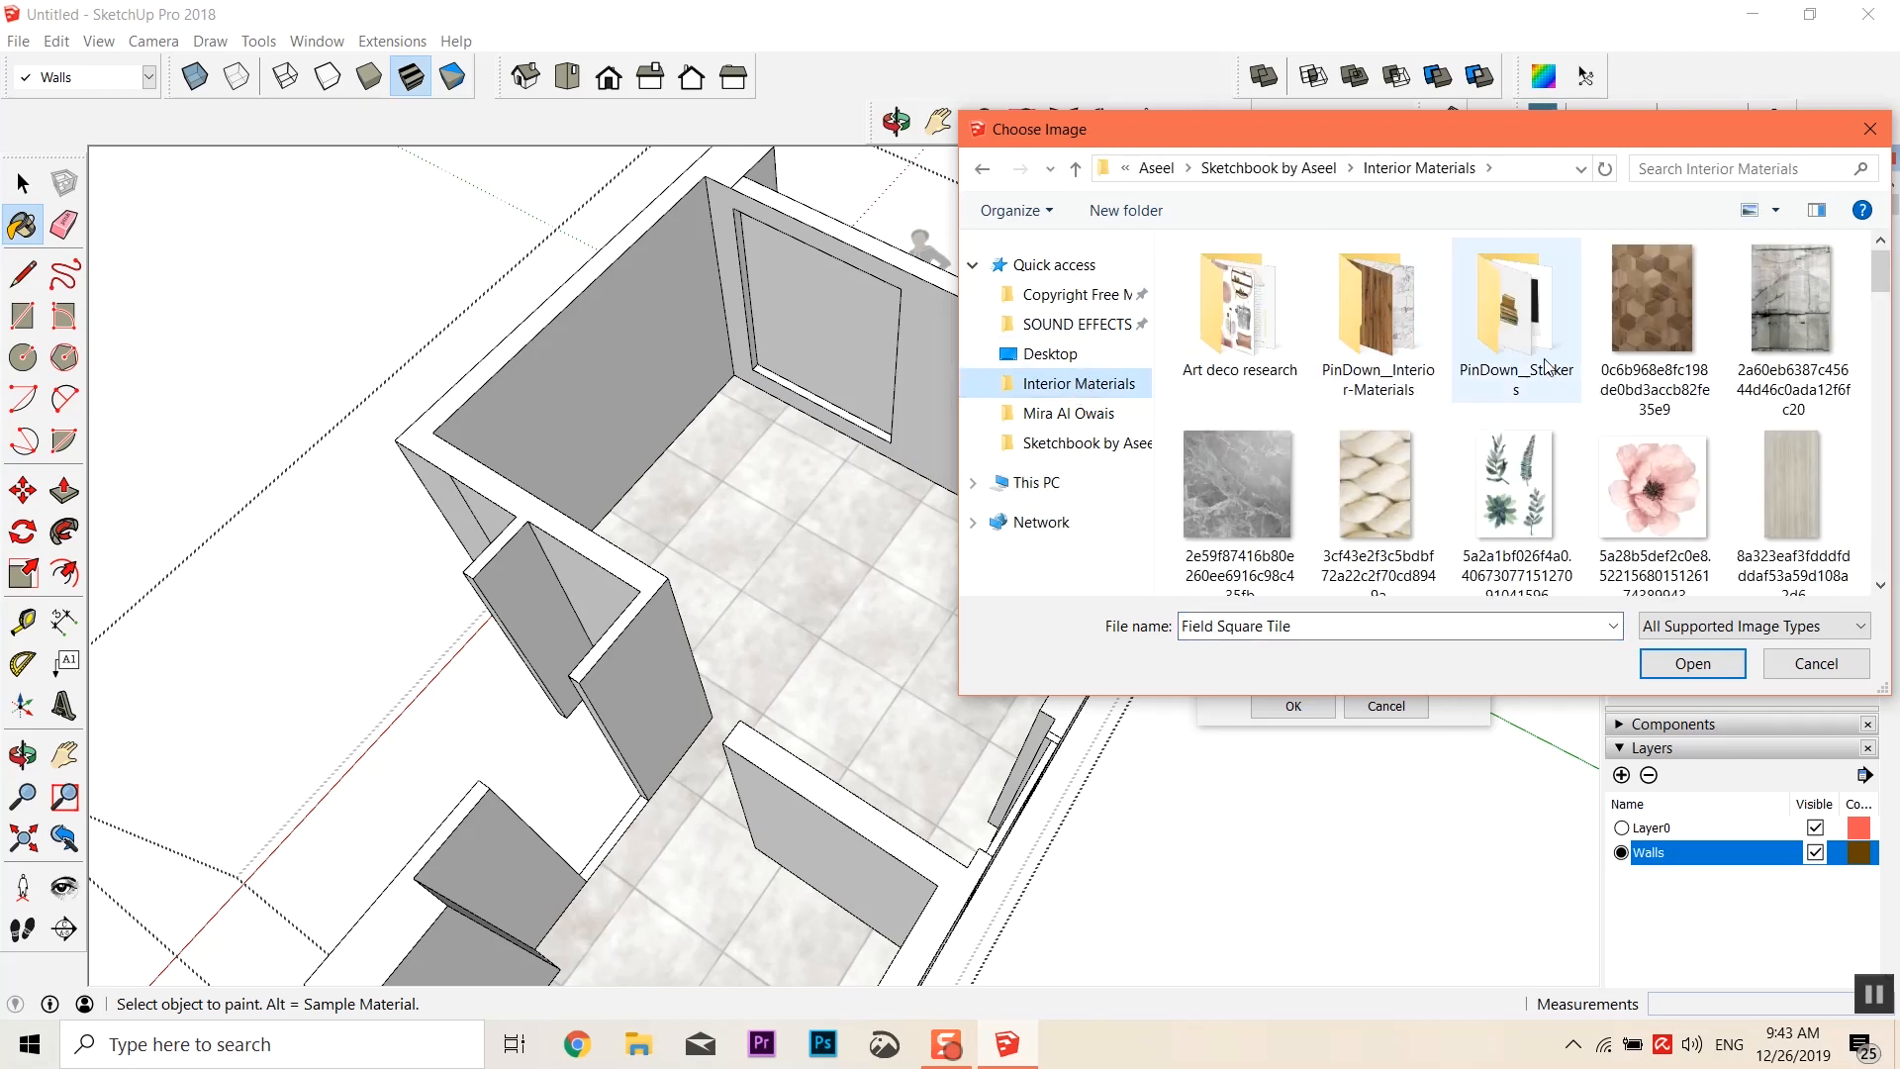
left_click(1414, 340)
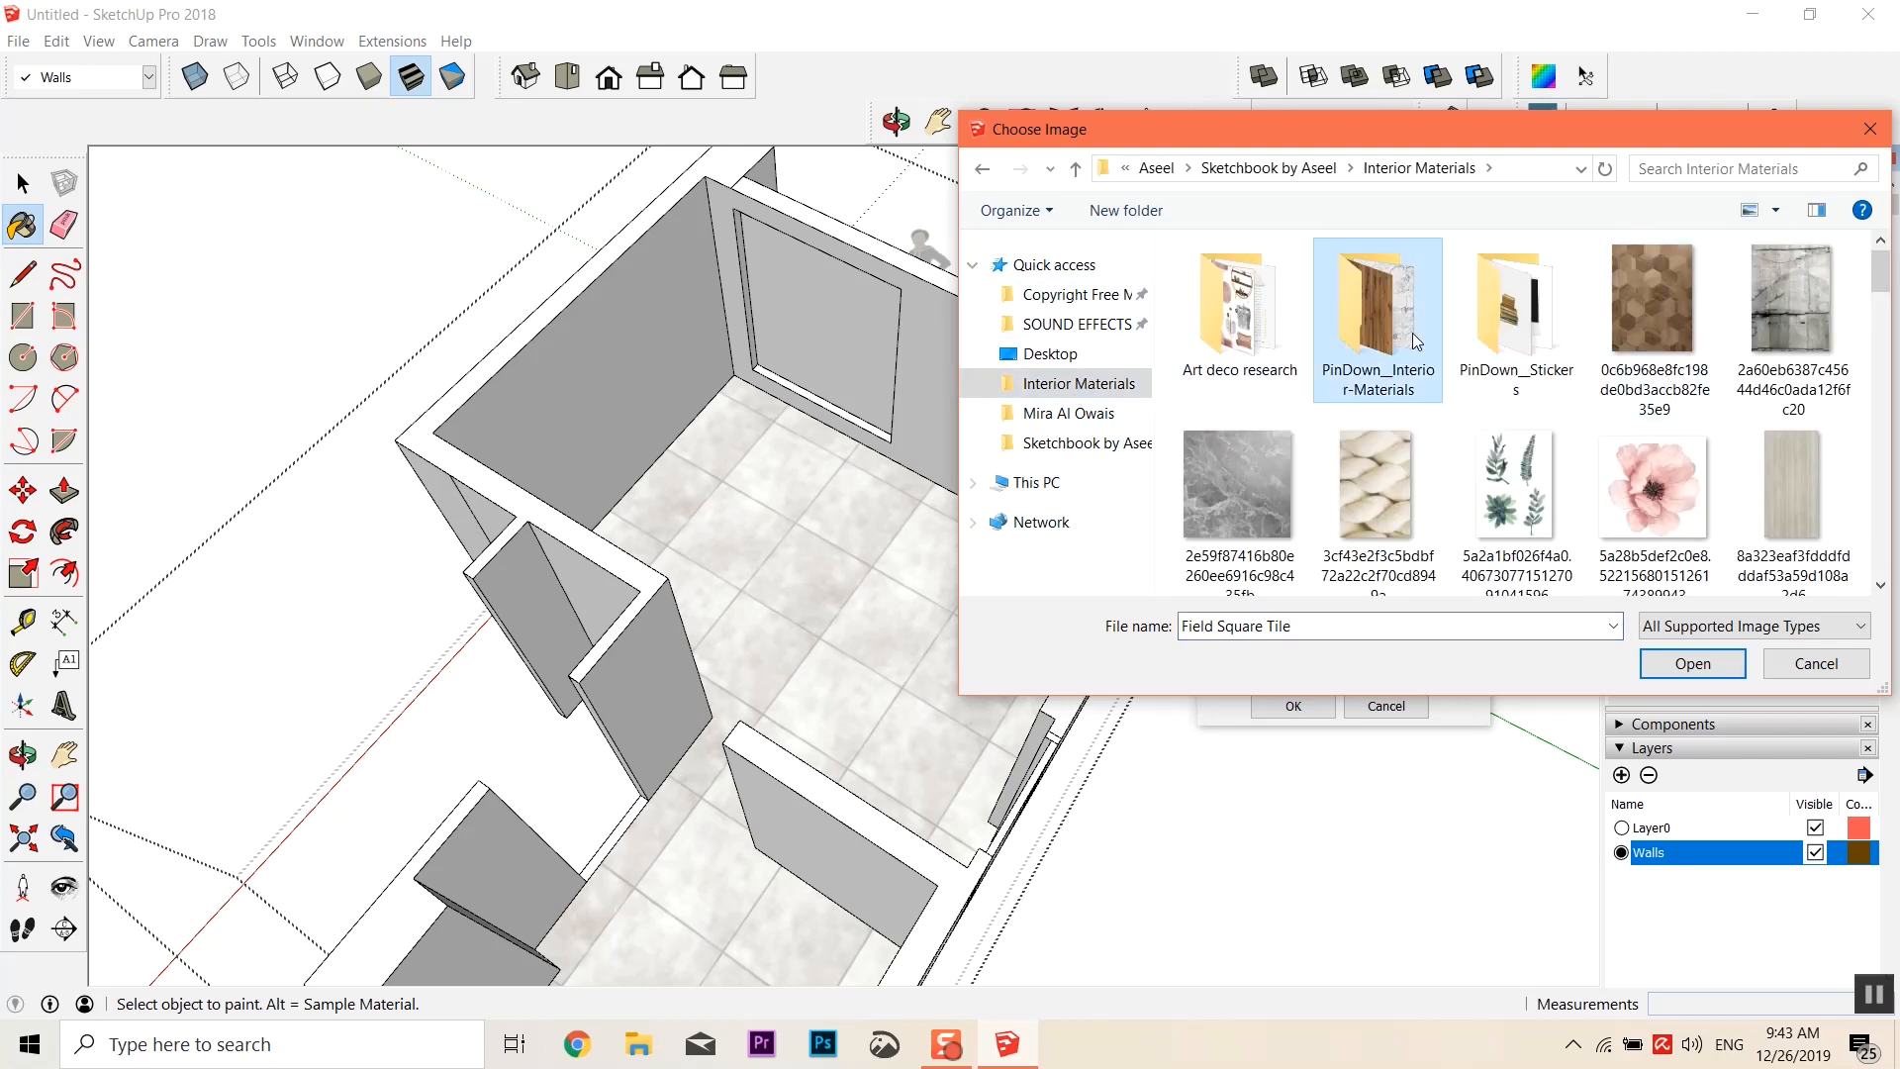
double_click(1412, 332)
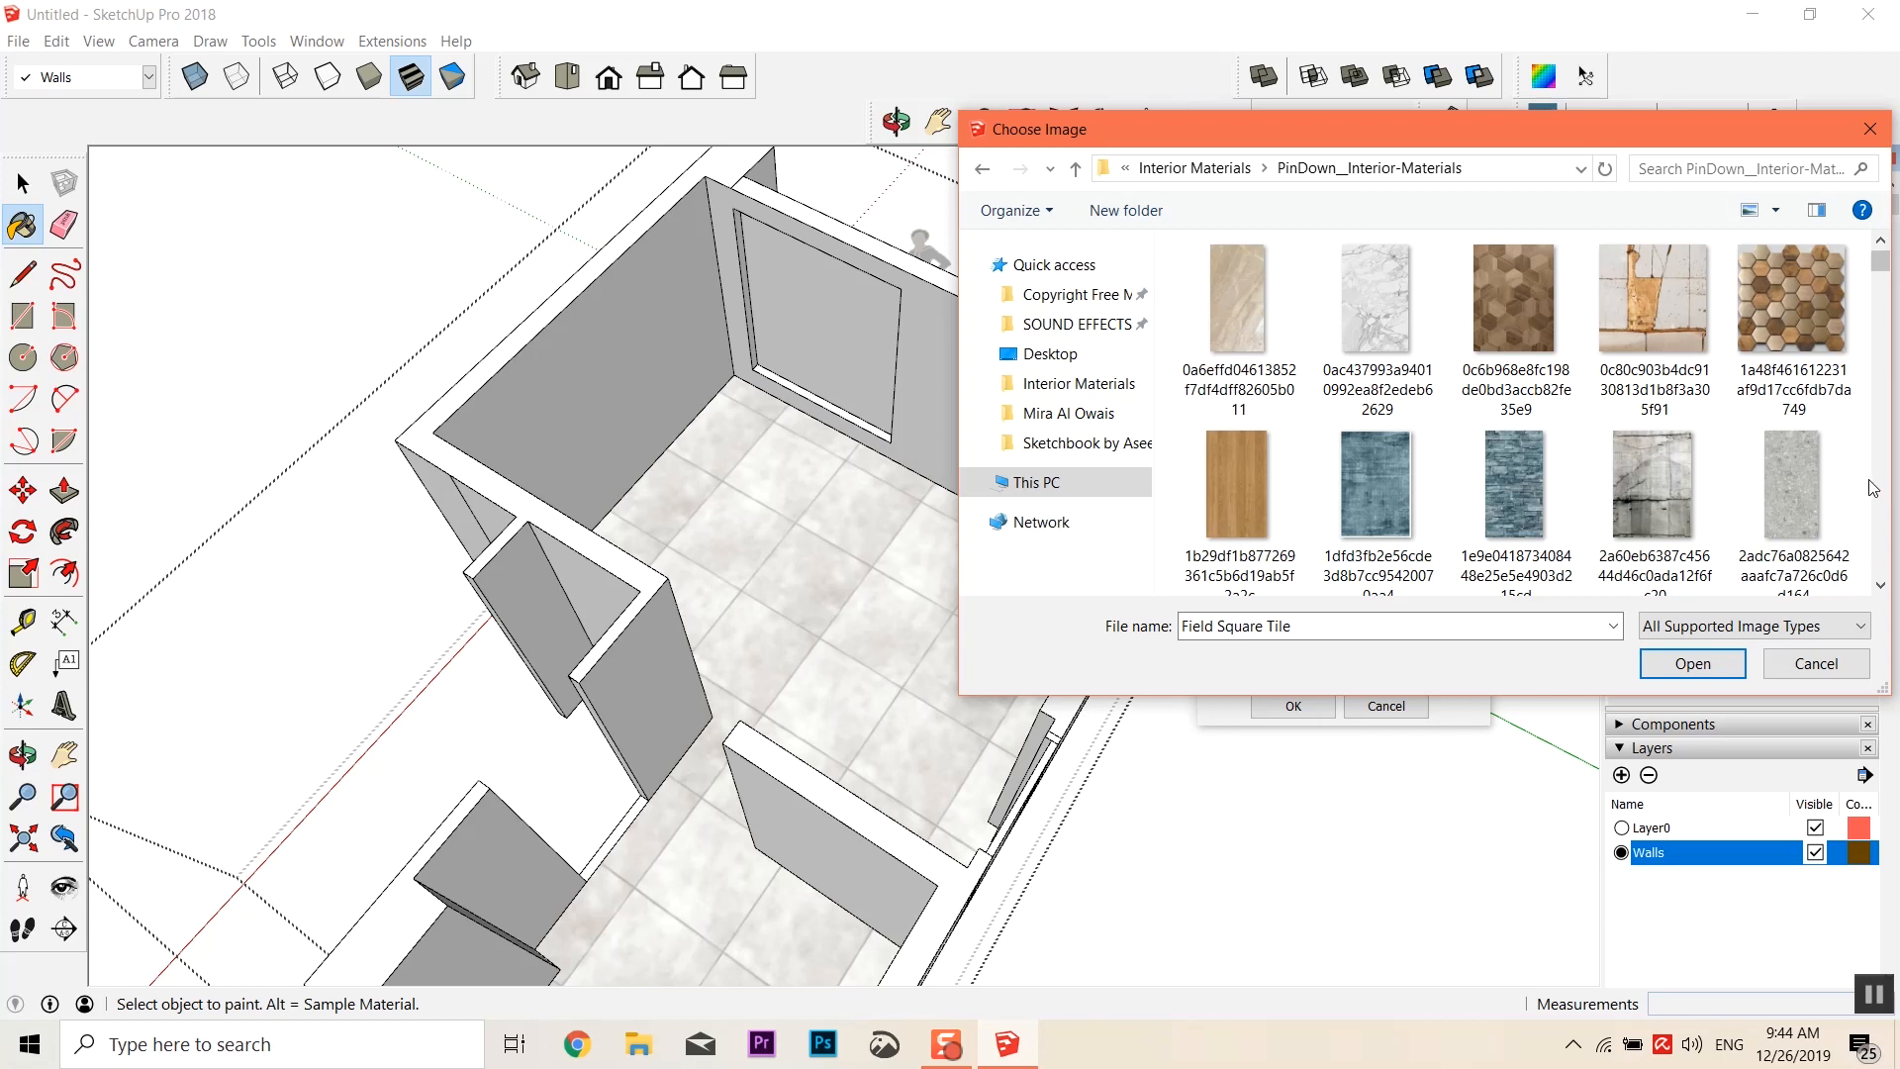
Load the pale wood image 8a323eaf3fdddfdddaf53a59d108a2d6.jpg as the texture and create the new material
scroll(1705, 495, "down", 1)
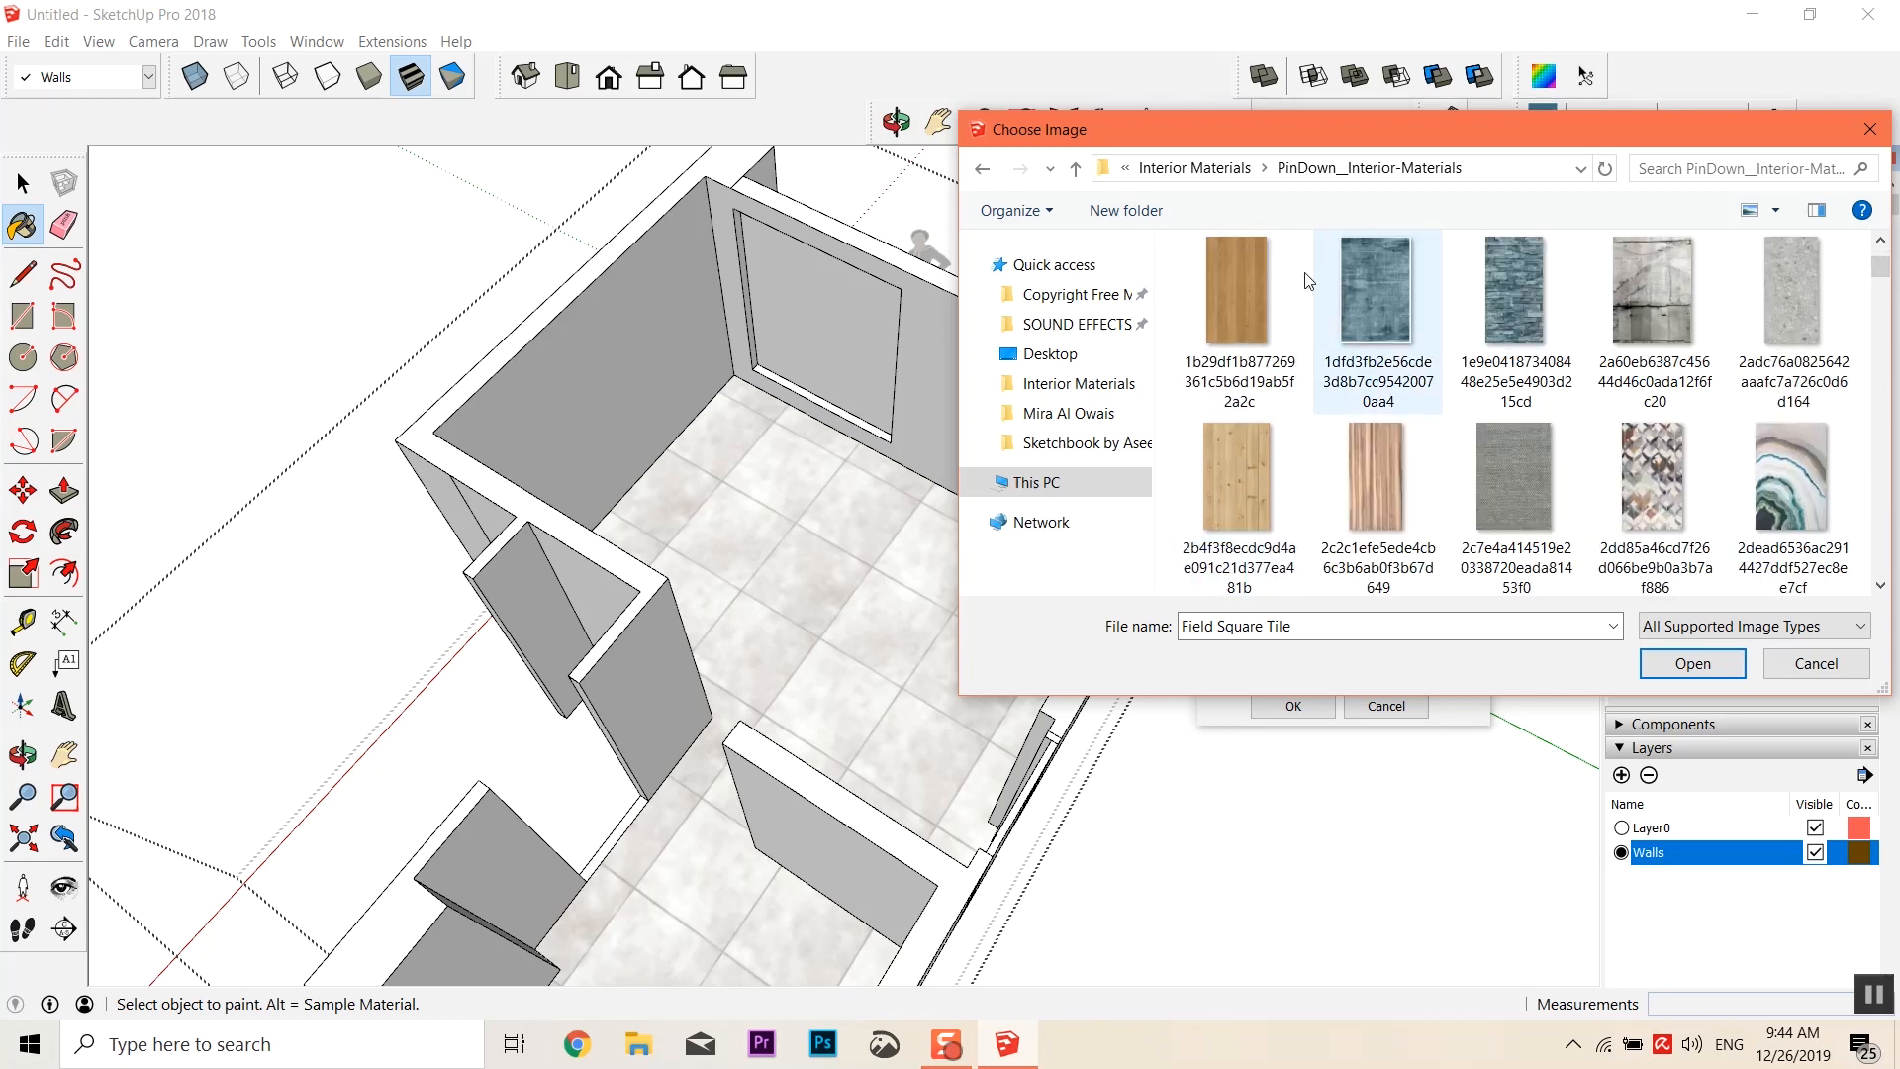
scroll(1309, 281, "down", 5)
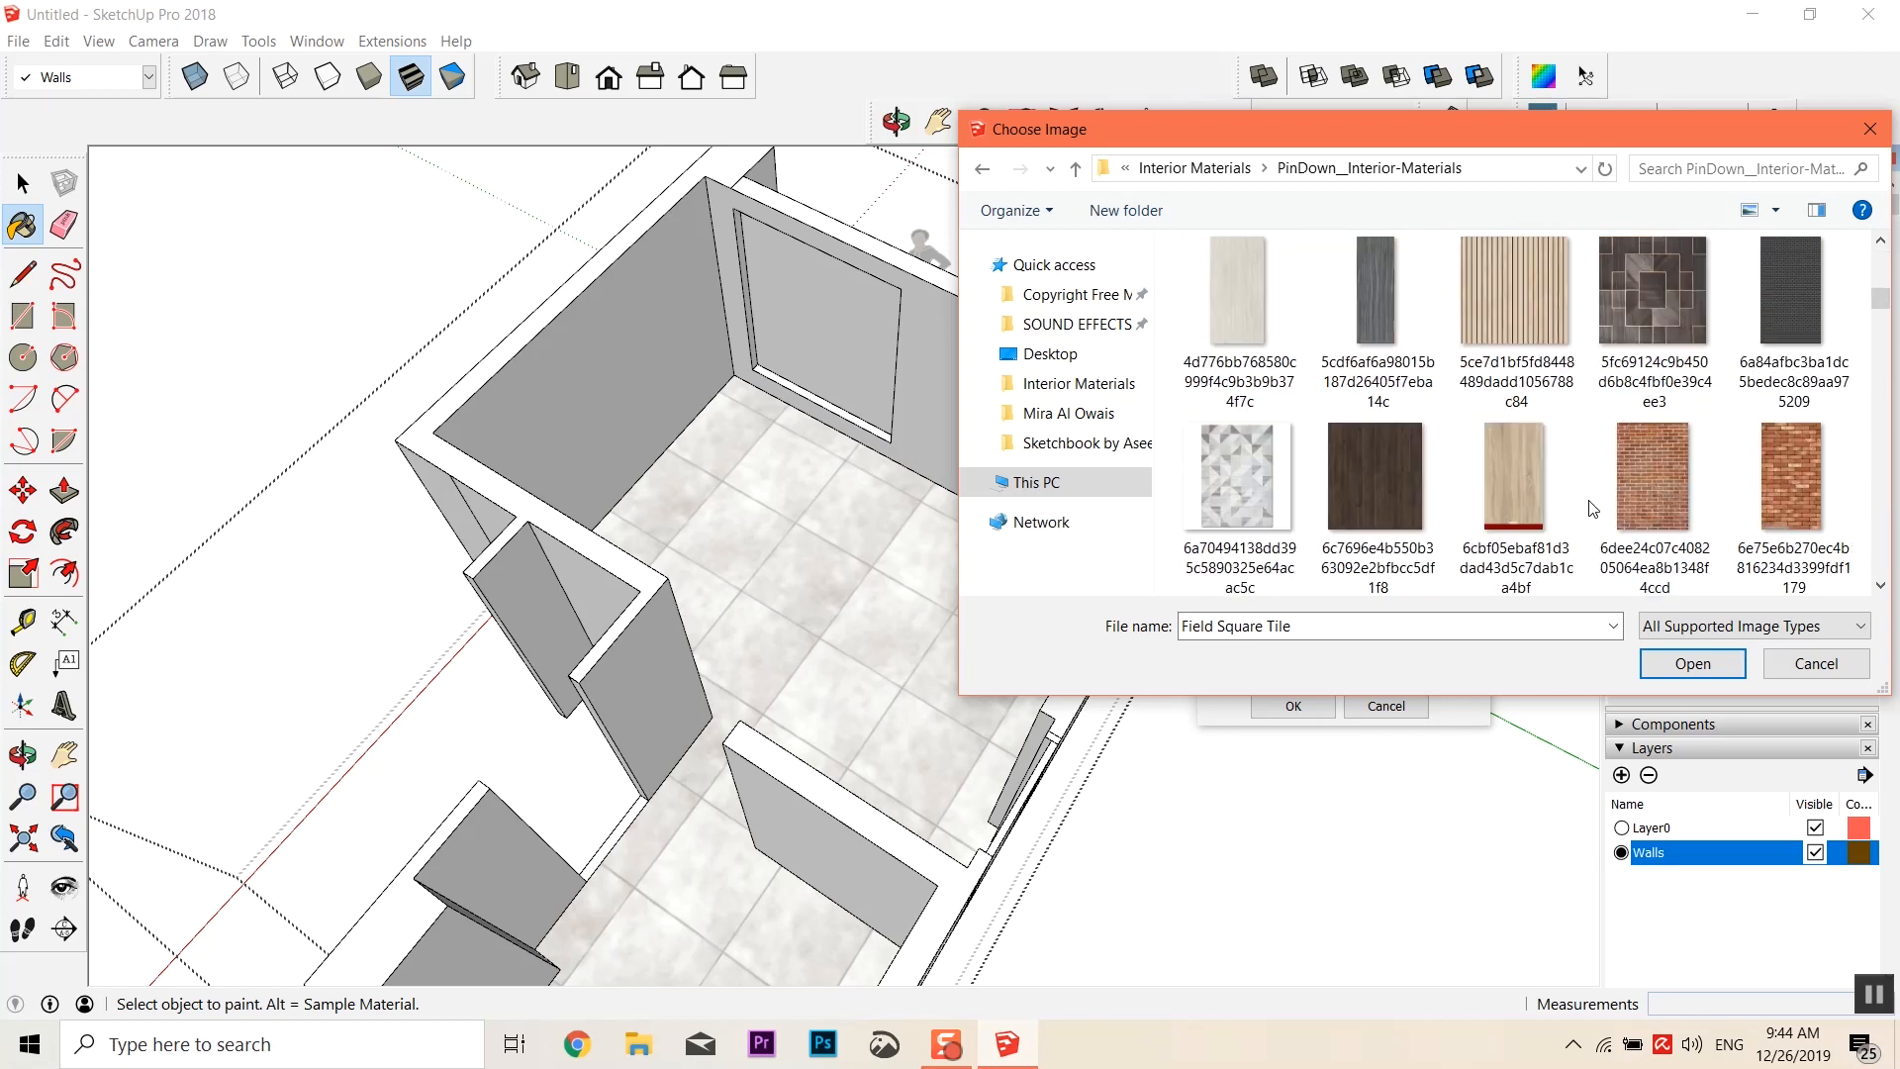
scroll(1592, 508, "down", 3)
left_click(1559, 384)
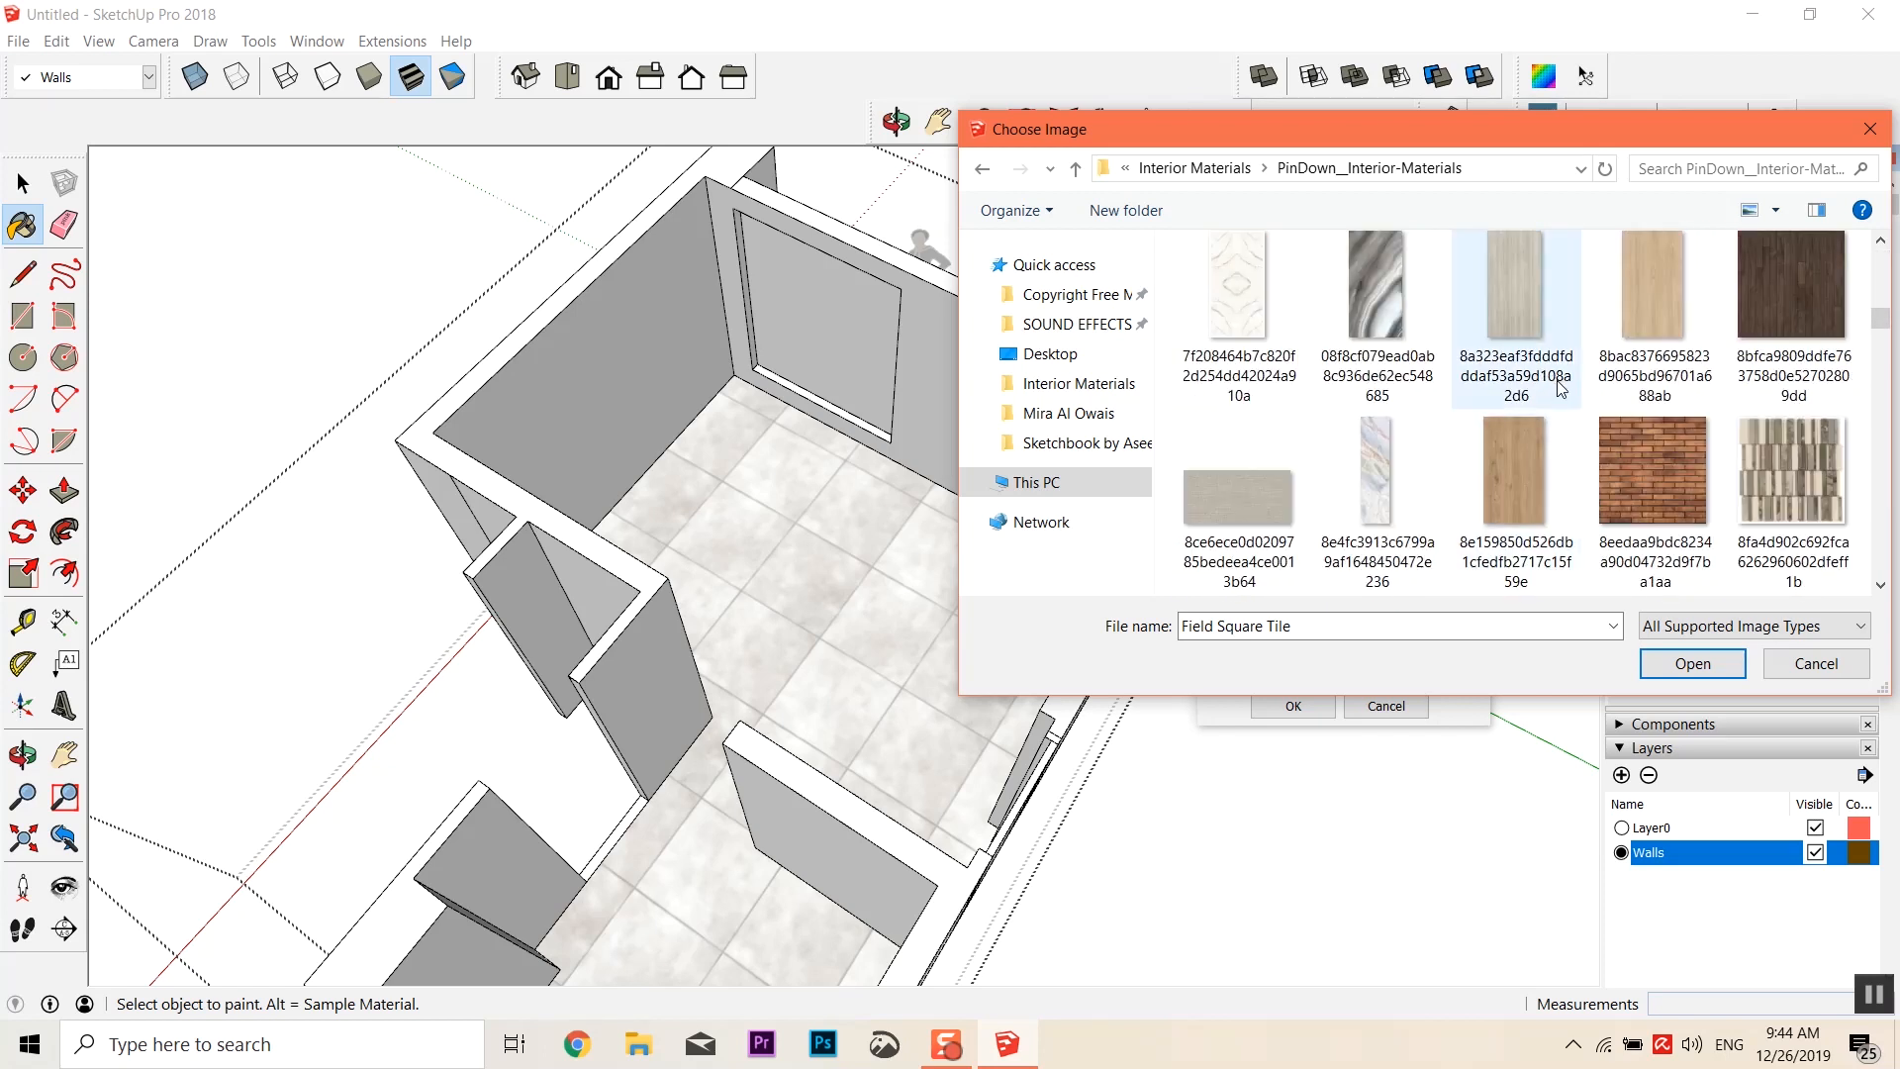
left_click(1685, 677)
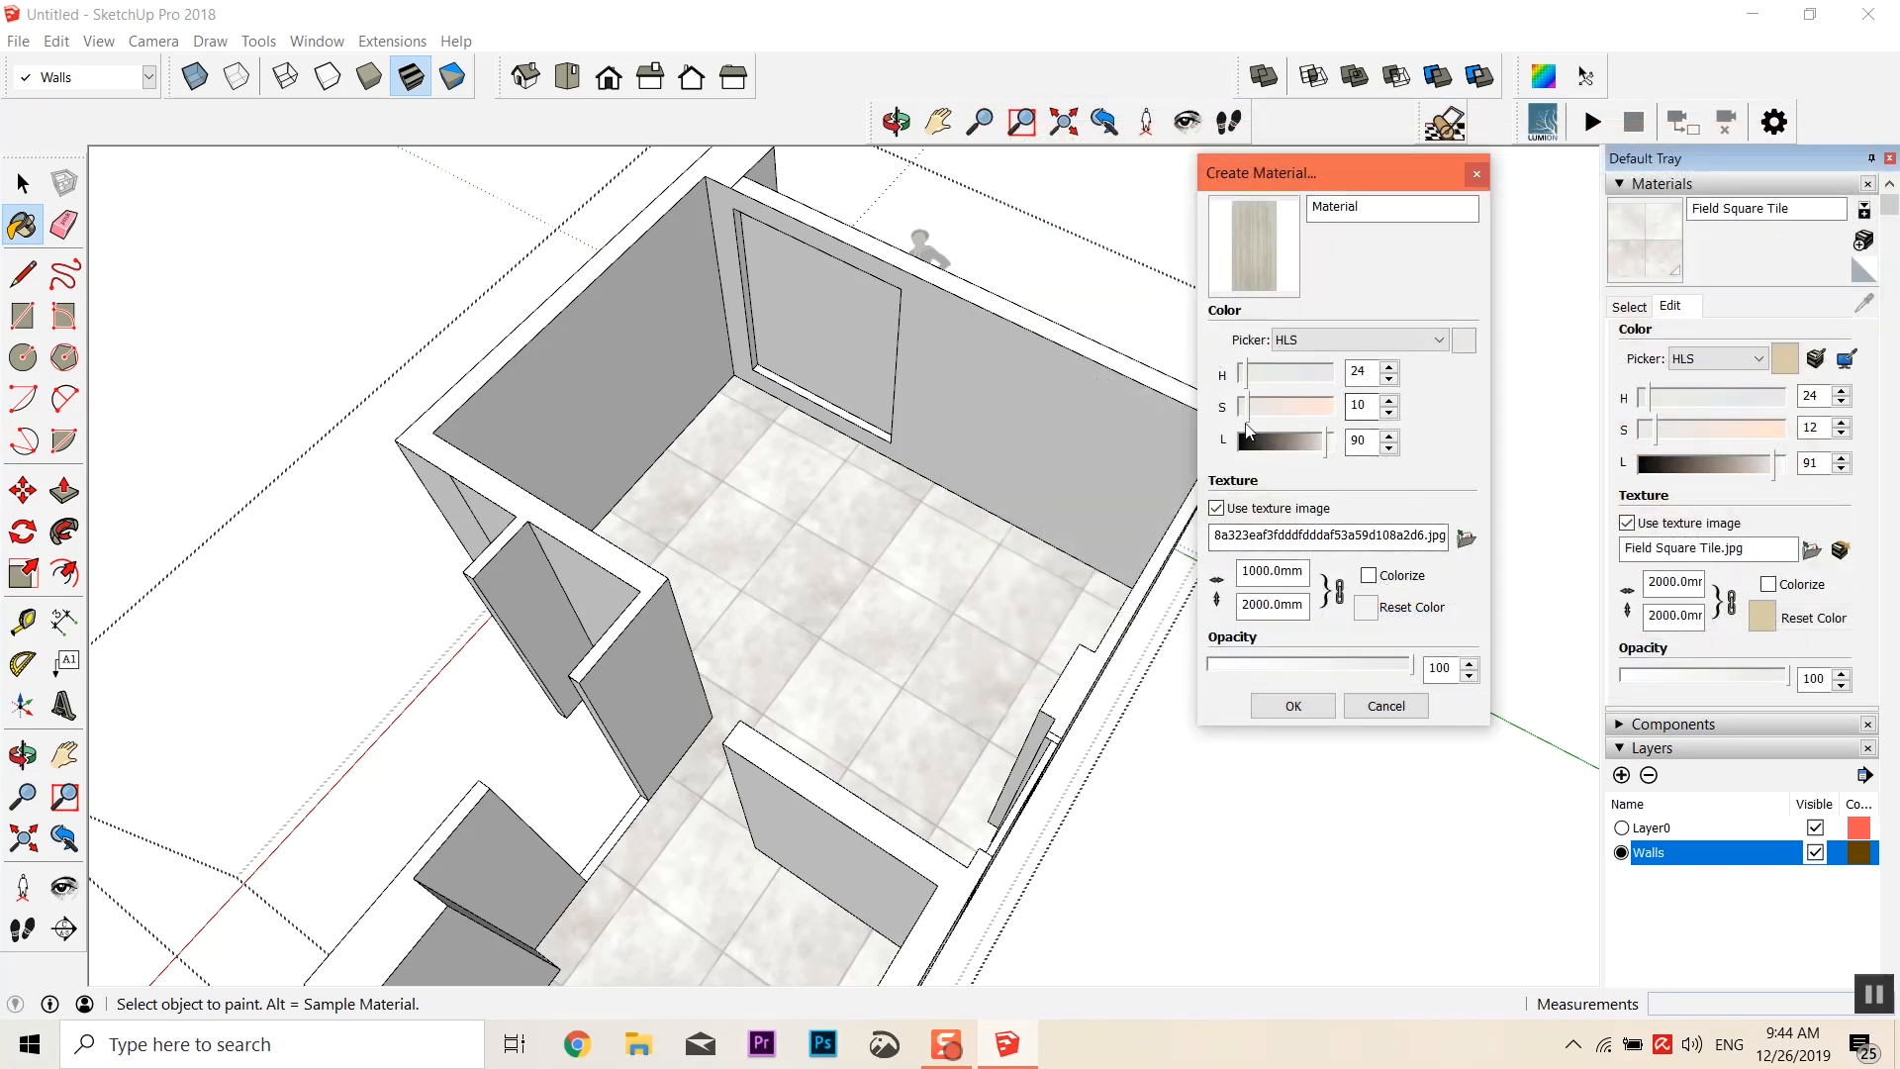
left_click(1297, 702)
Open the walls group for editing and select the window's recessed pane face on the room's interior wall
middle_click_drag(1320, 679, 1181, 639)
left_click(906, 643)
mouse_move(1051, 572)
middle_mouse_down()
mouse_move(1145, 789)
mouse_move(1074, 851)
mouse_move(971, 603)
mouse_move(822, 590)
mouse_move(1209, 667)
mouse_move(1050, 661)
middle_mouse_up()
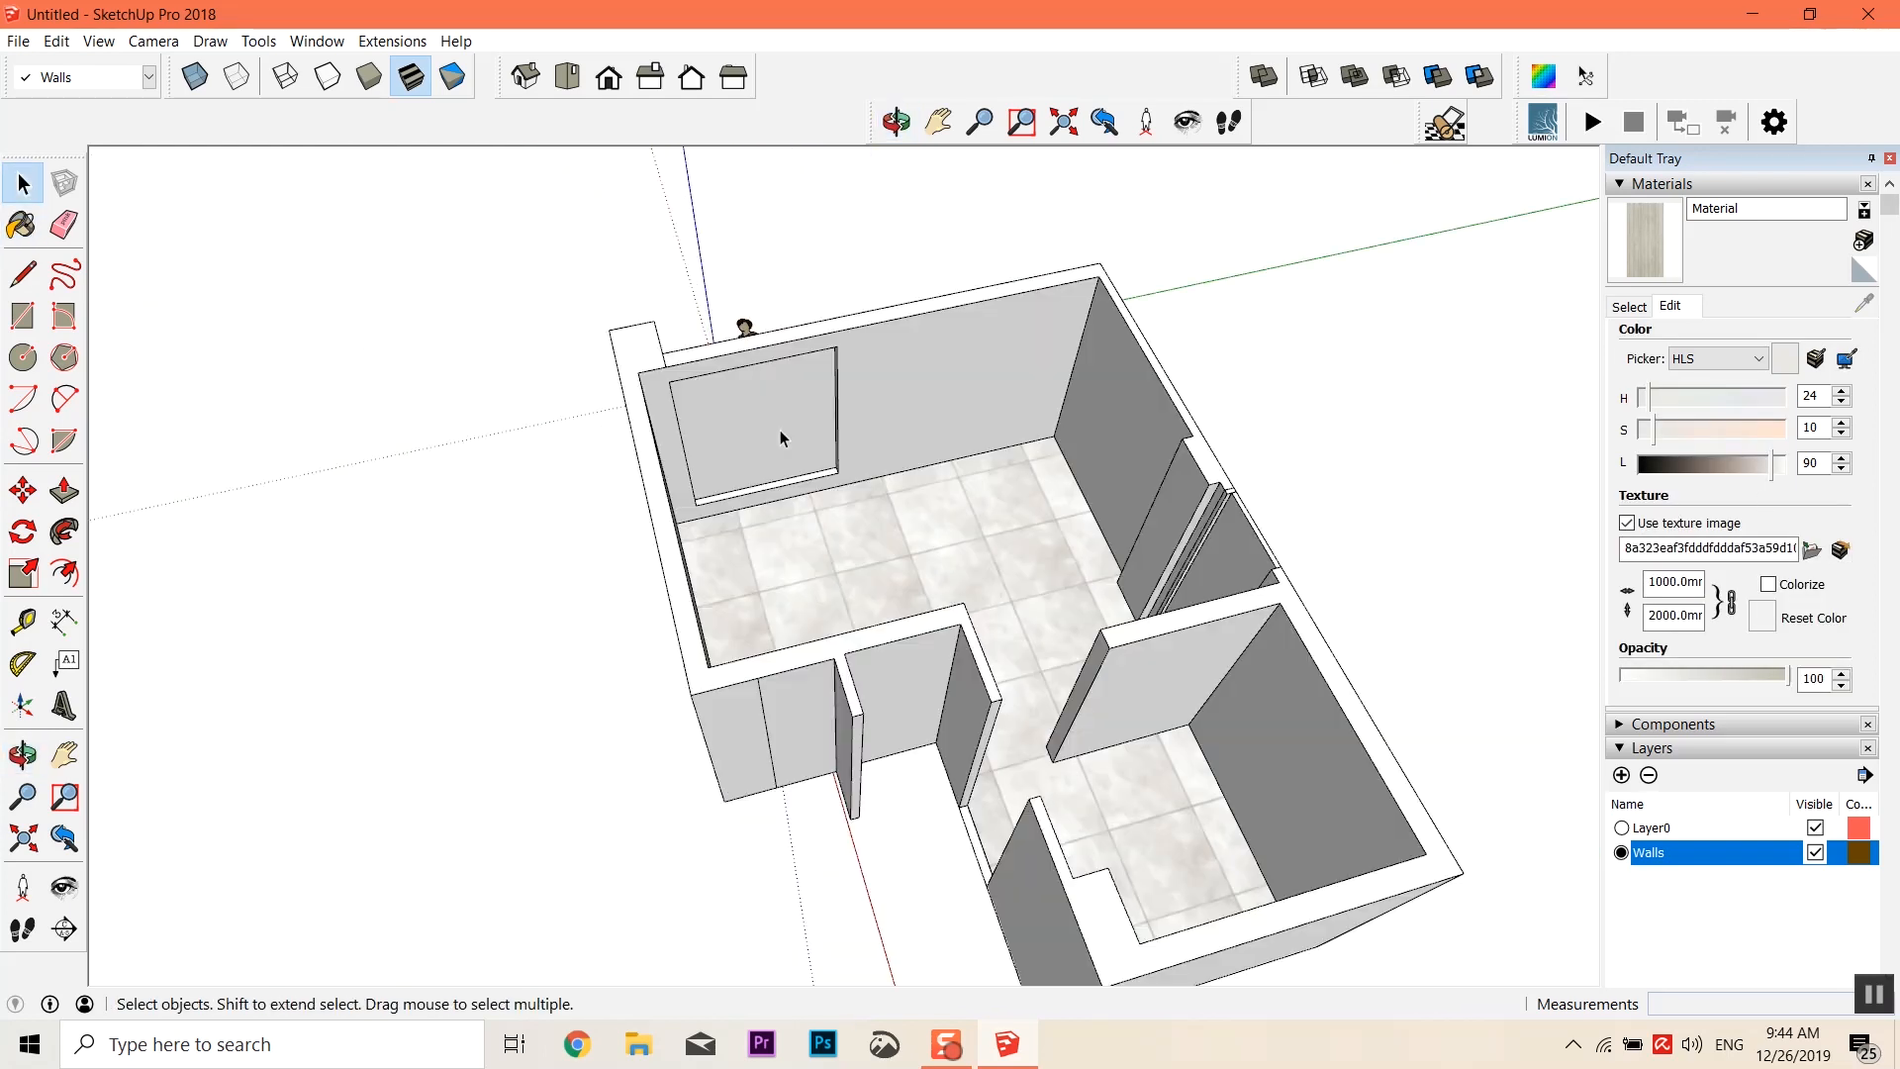
left_click(780, 429)
scroll(894, 390, "up", 3)
middle_click_drag(1026, 394, 834, 293)
scroll(721, 309, "up", 5)
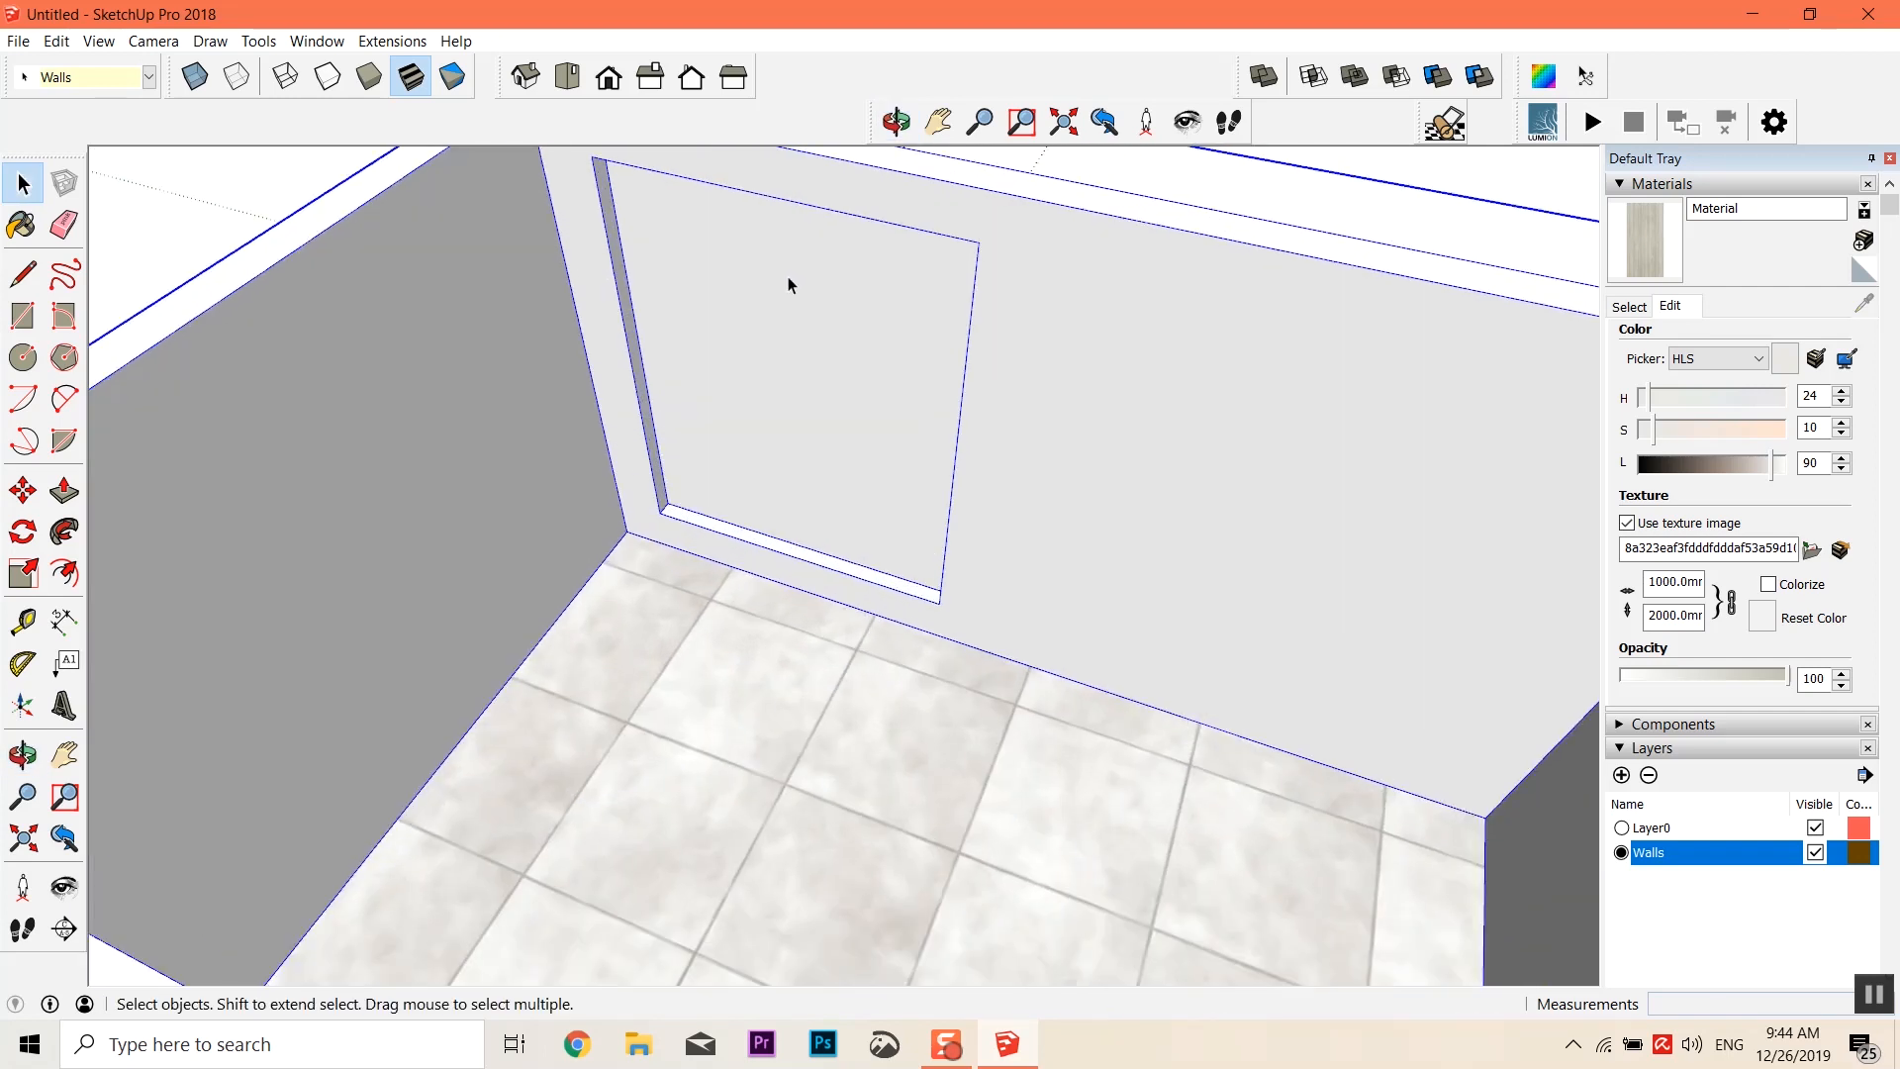
left_click(795, 299)
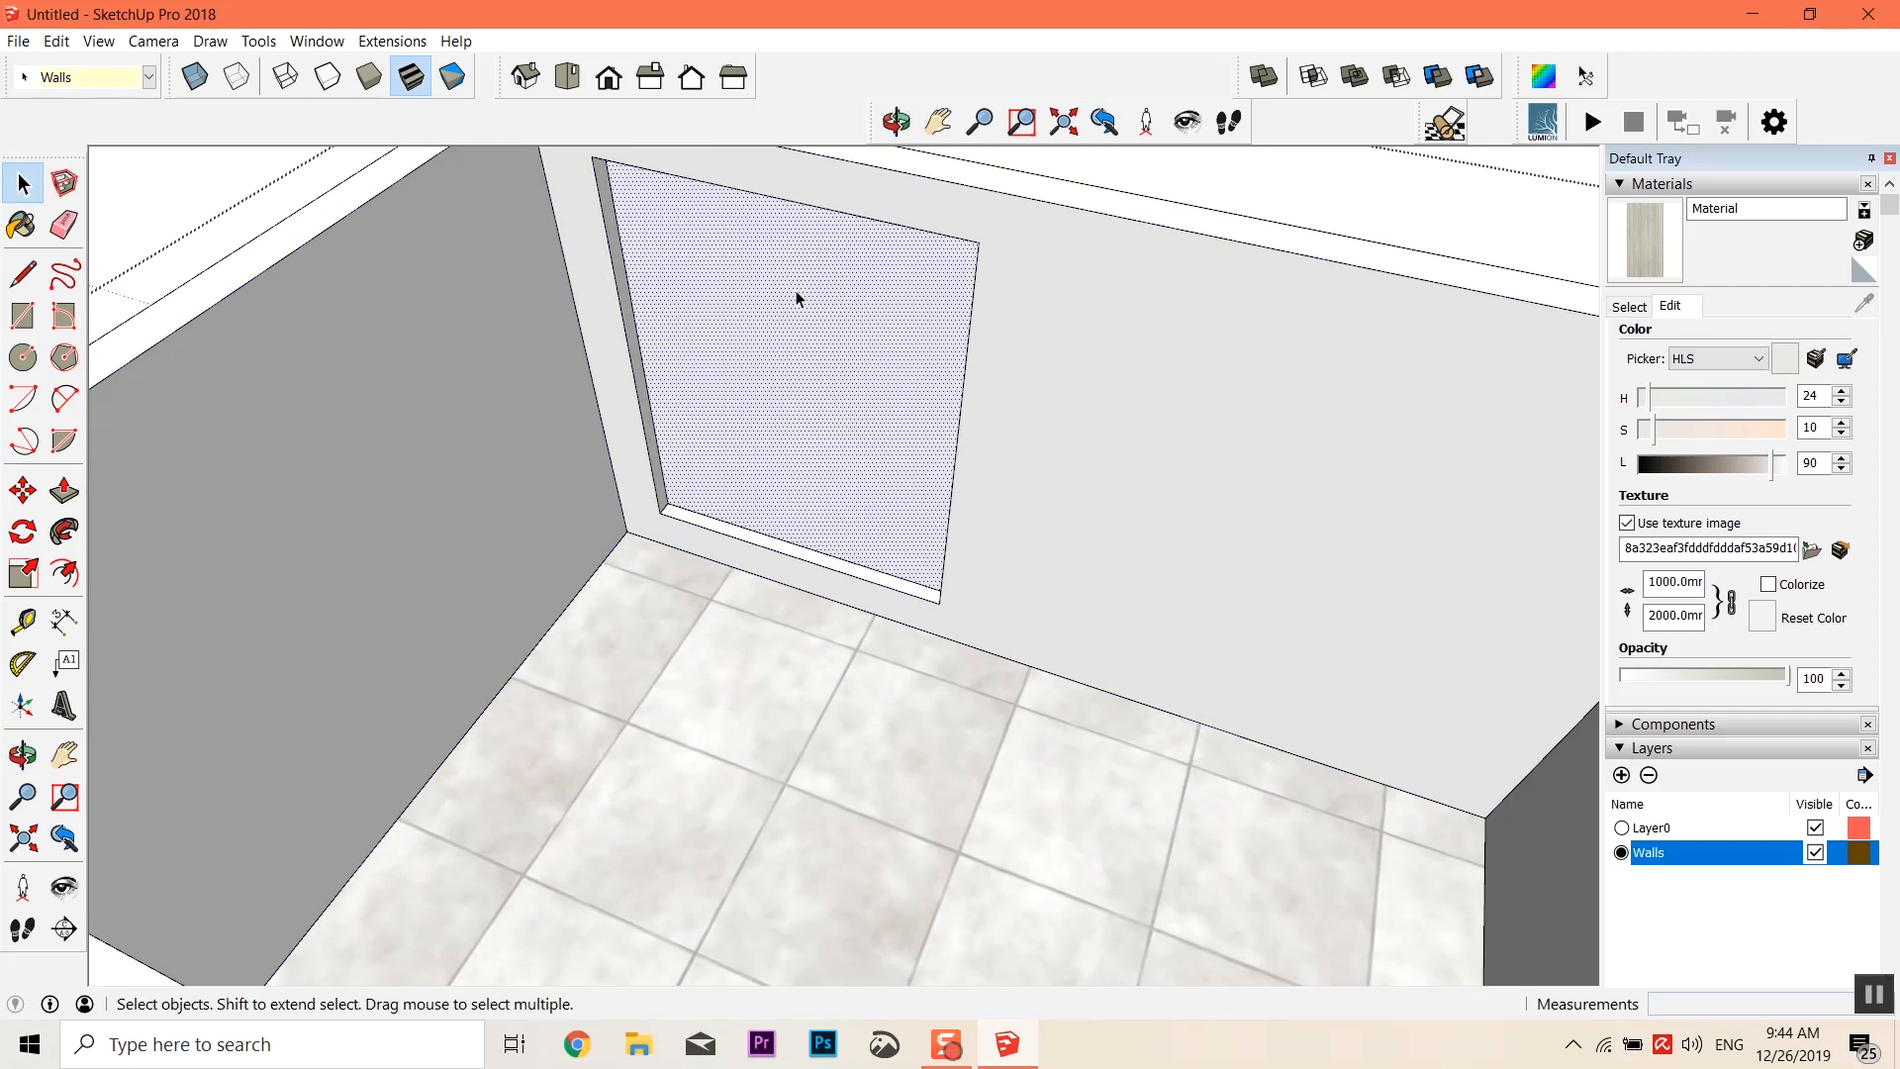
Paint the window pane with Translucent Glass Blue from the Glass and Mirrors material collection
left_click(1648, 309)
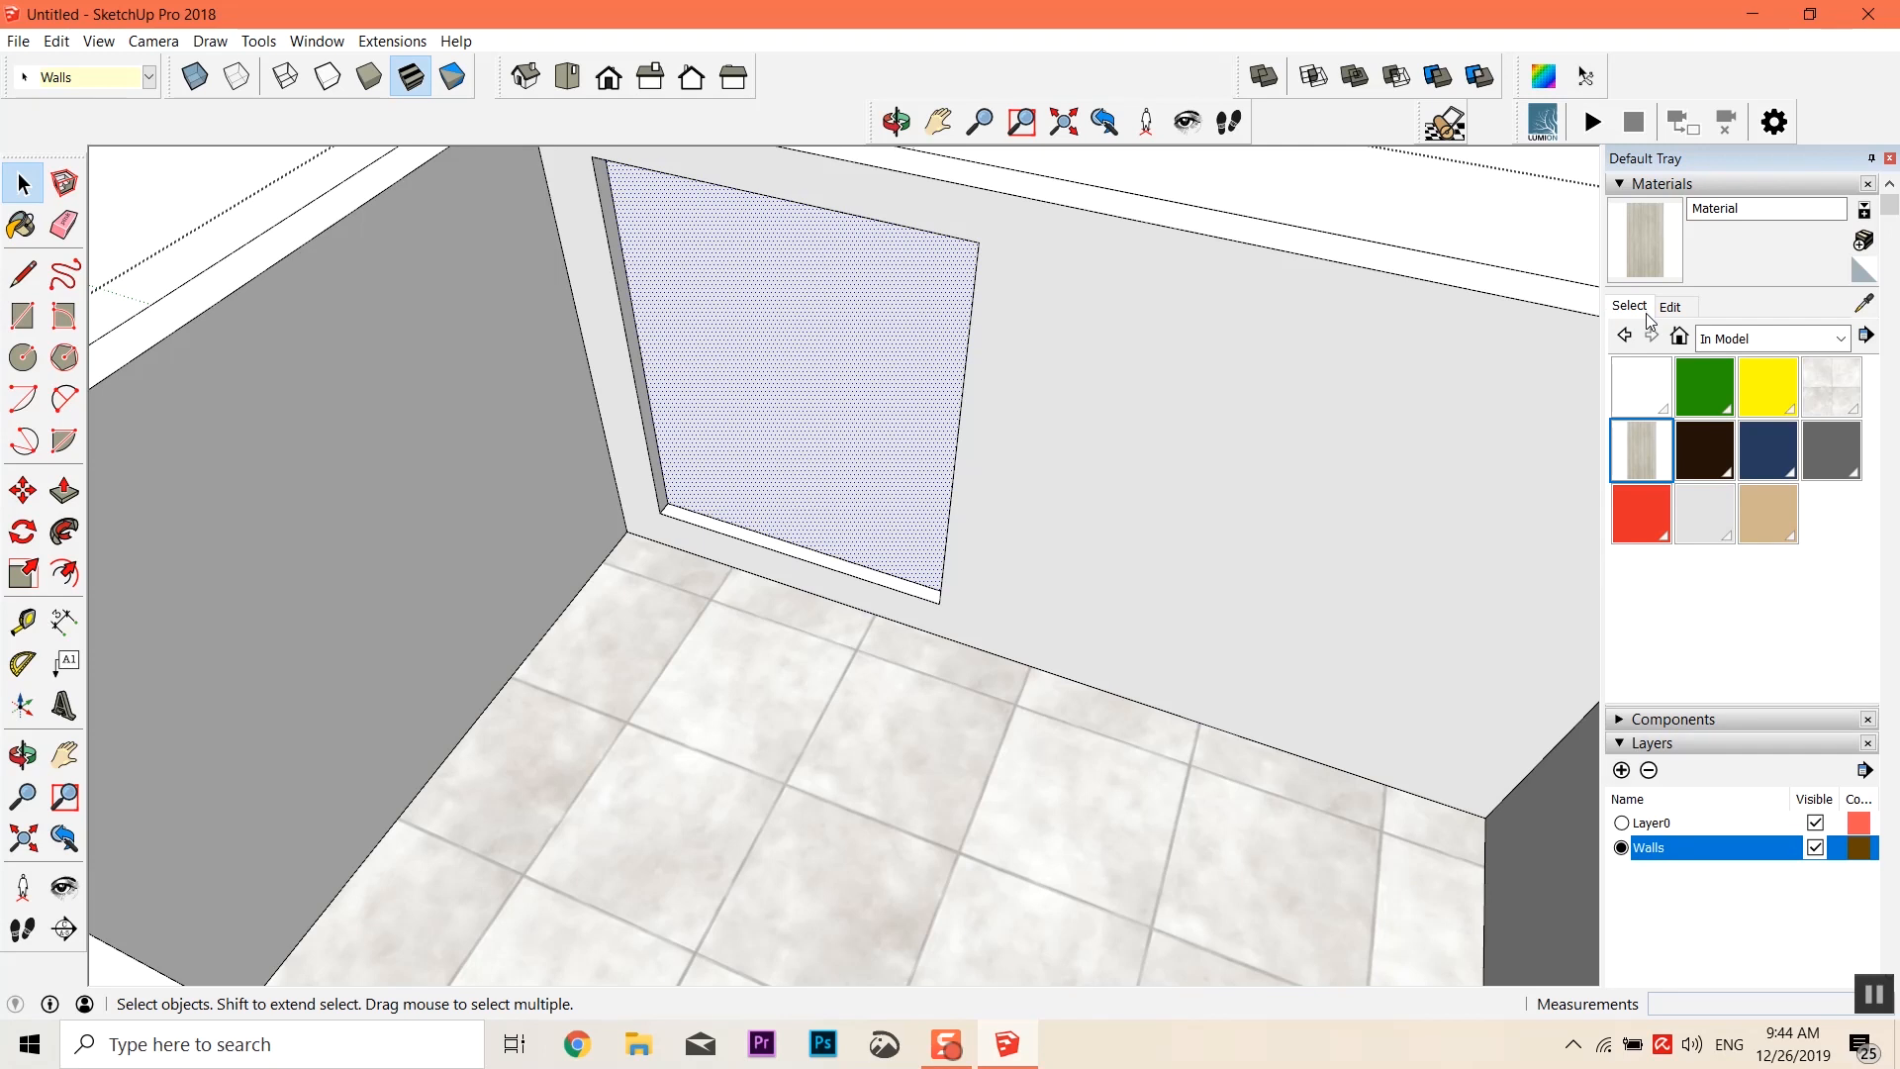
left_click(1772, 338)
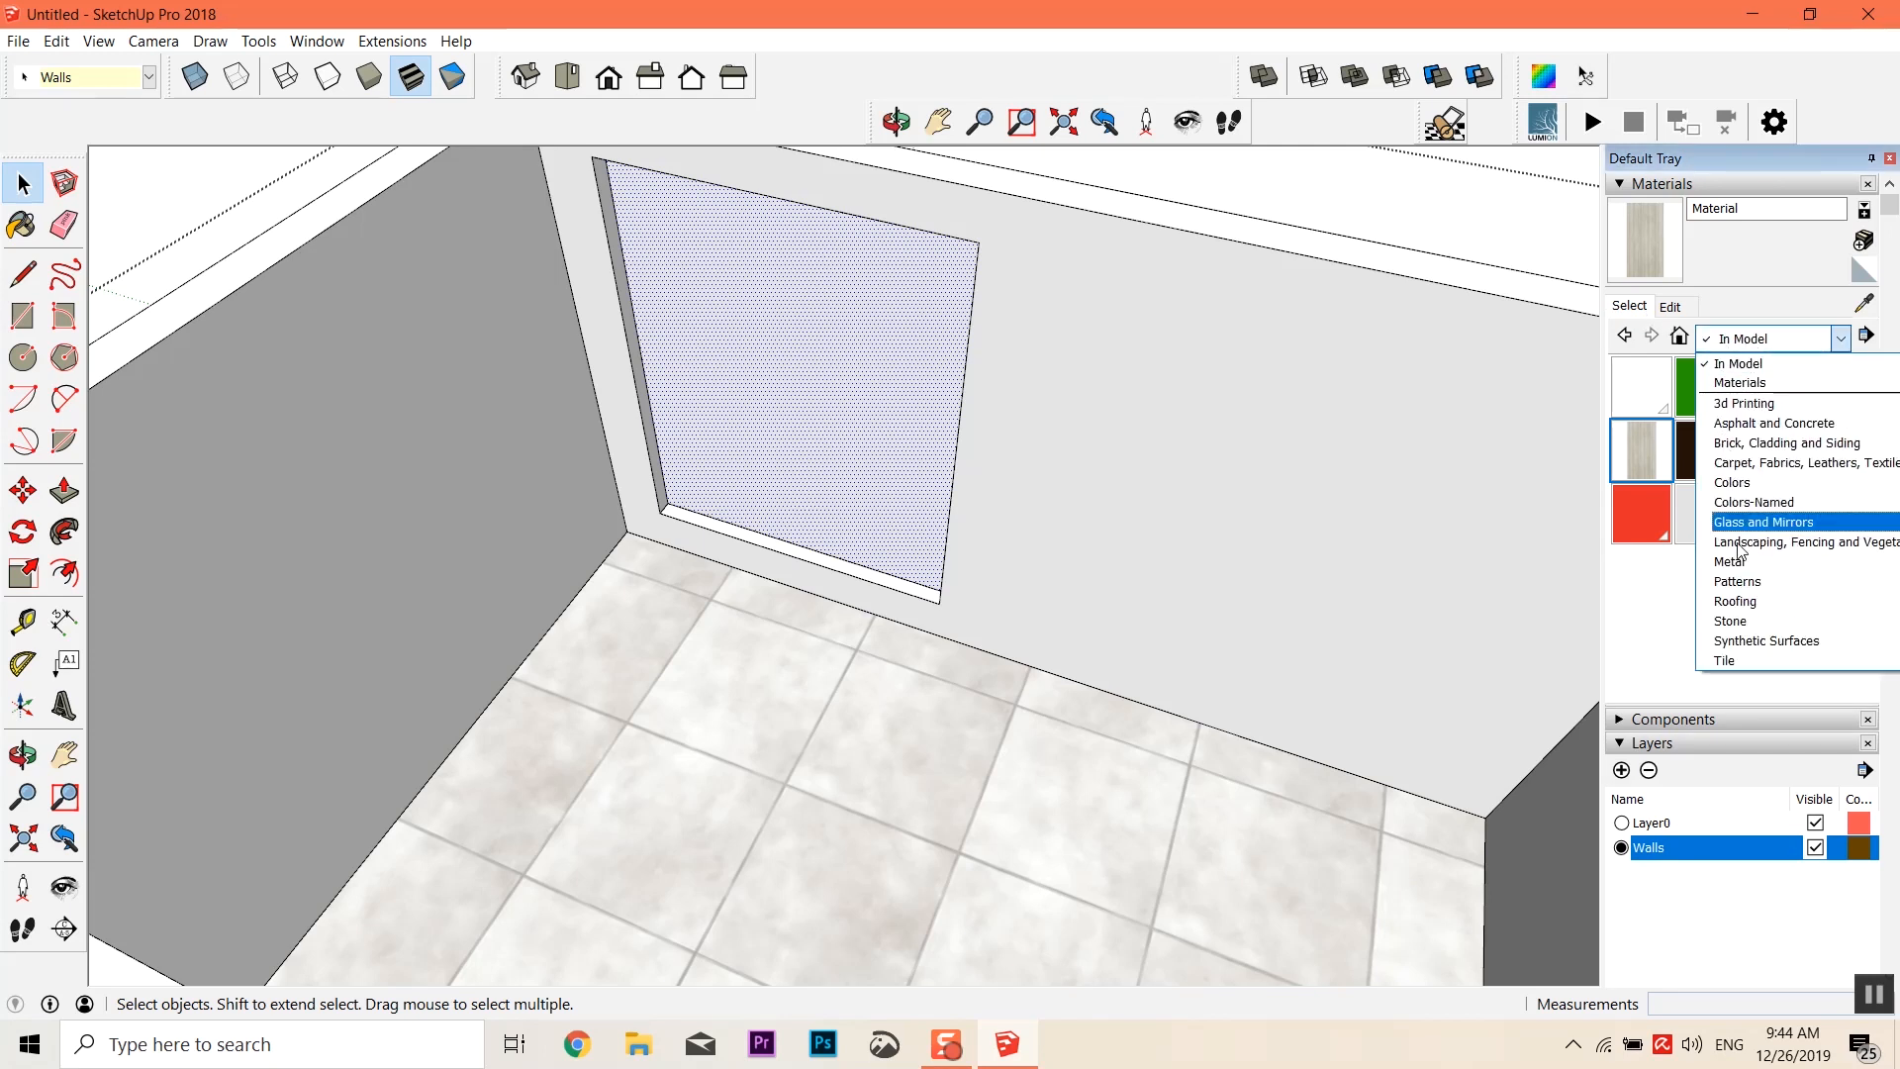
left_click(1764, 523)
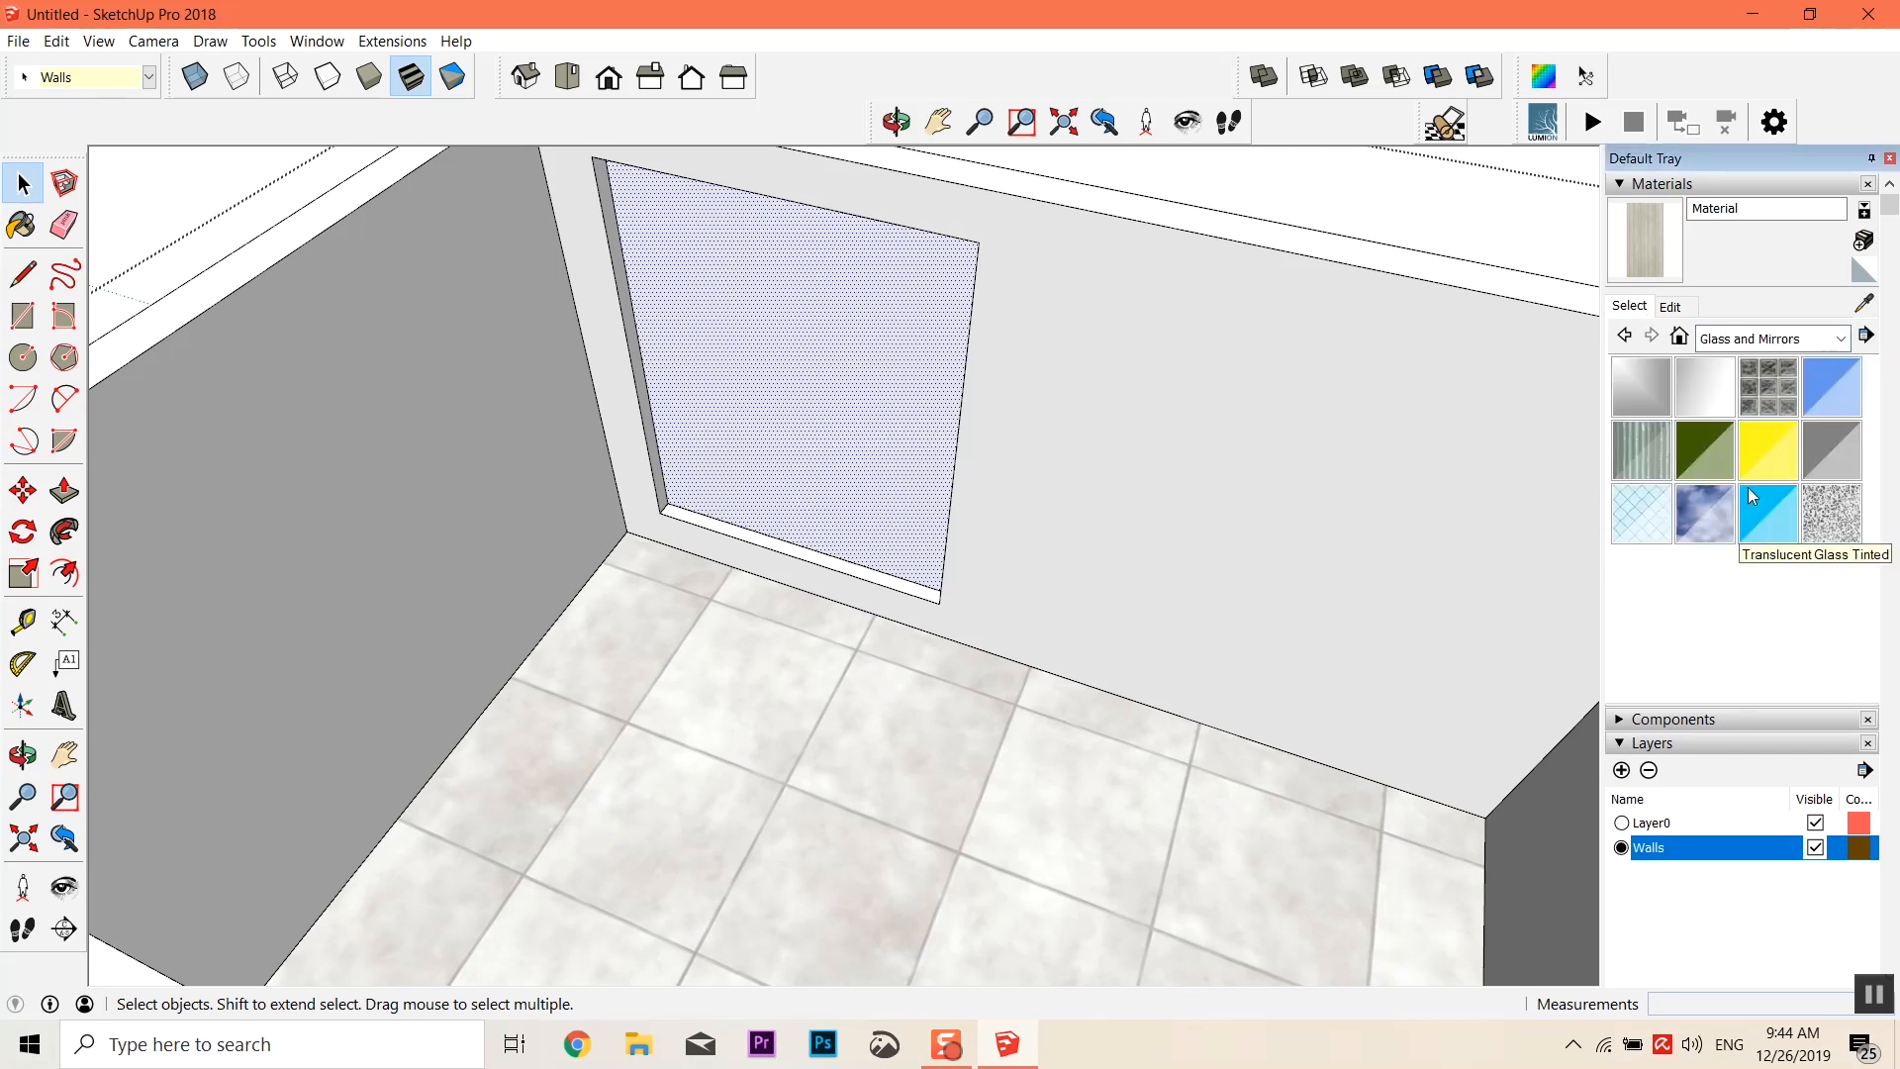
left_click(1825, 383)
left_click(797, 408)
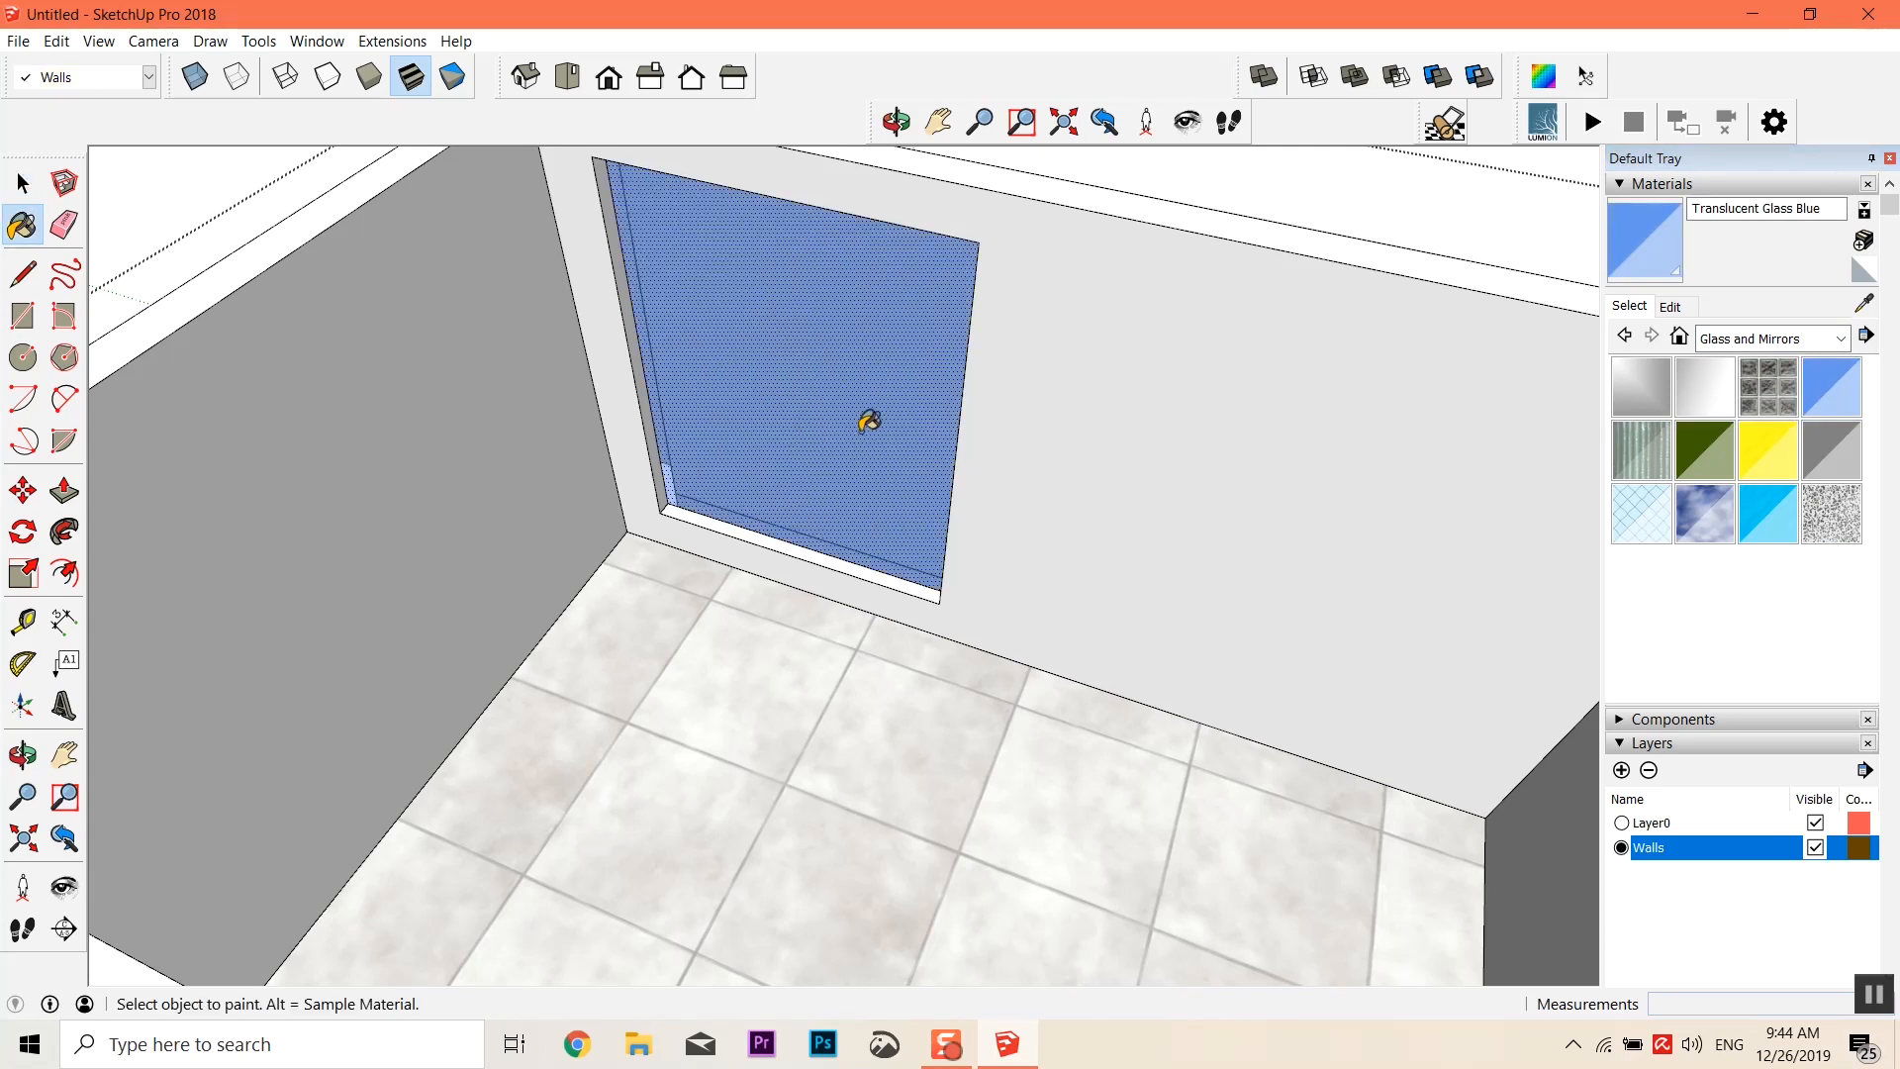
Repaint the window pane with Translucent Glass Tinted on both its interior and exterior sides
left_click(1782, 515)
left_click(839, 445)
middle_click_drag(1069, 412, 651, 433)
left_click(857, 411)
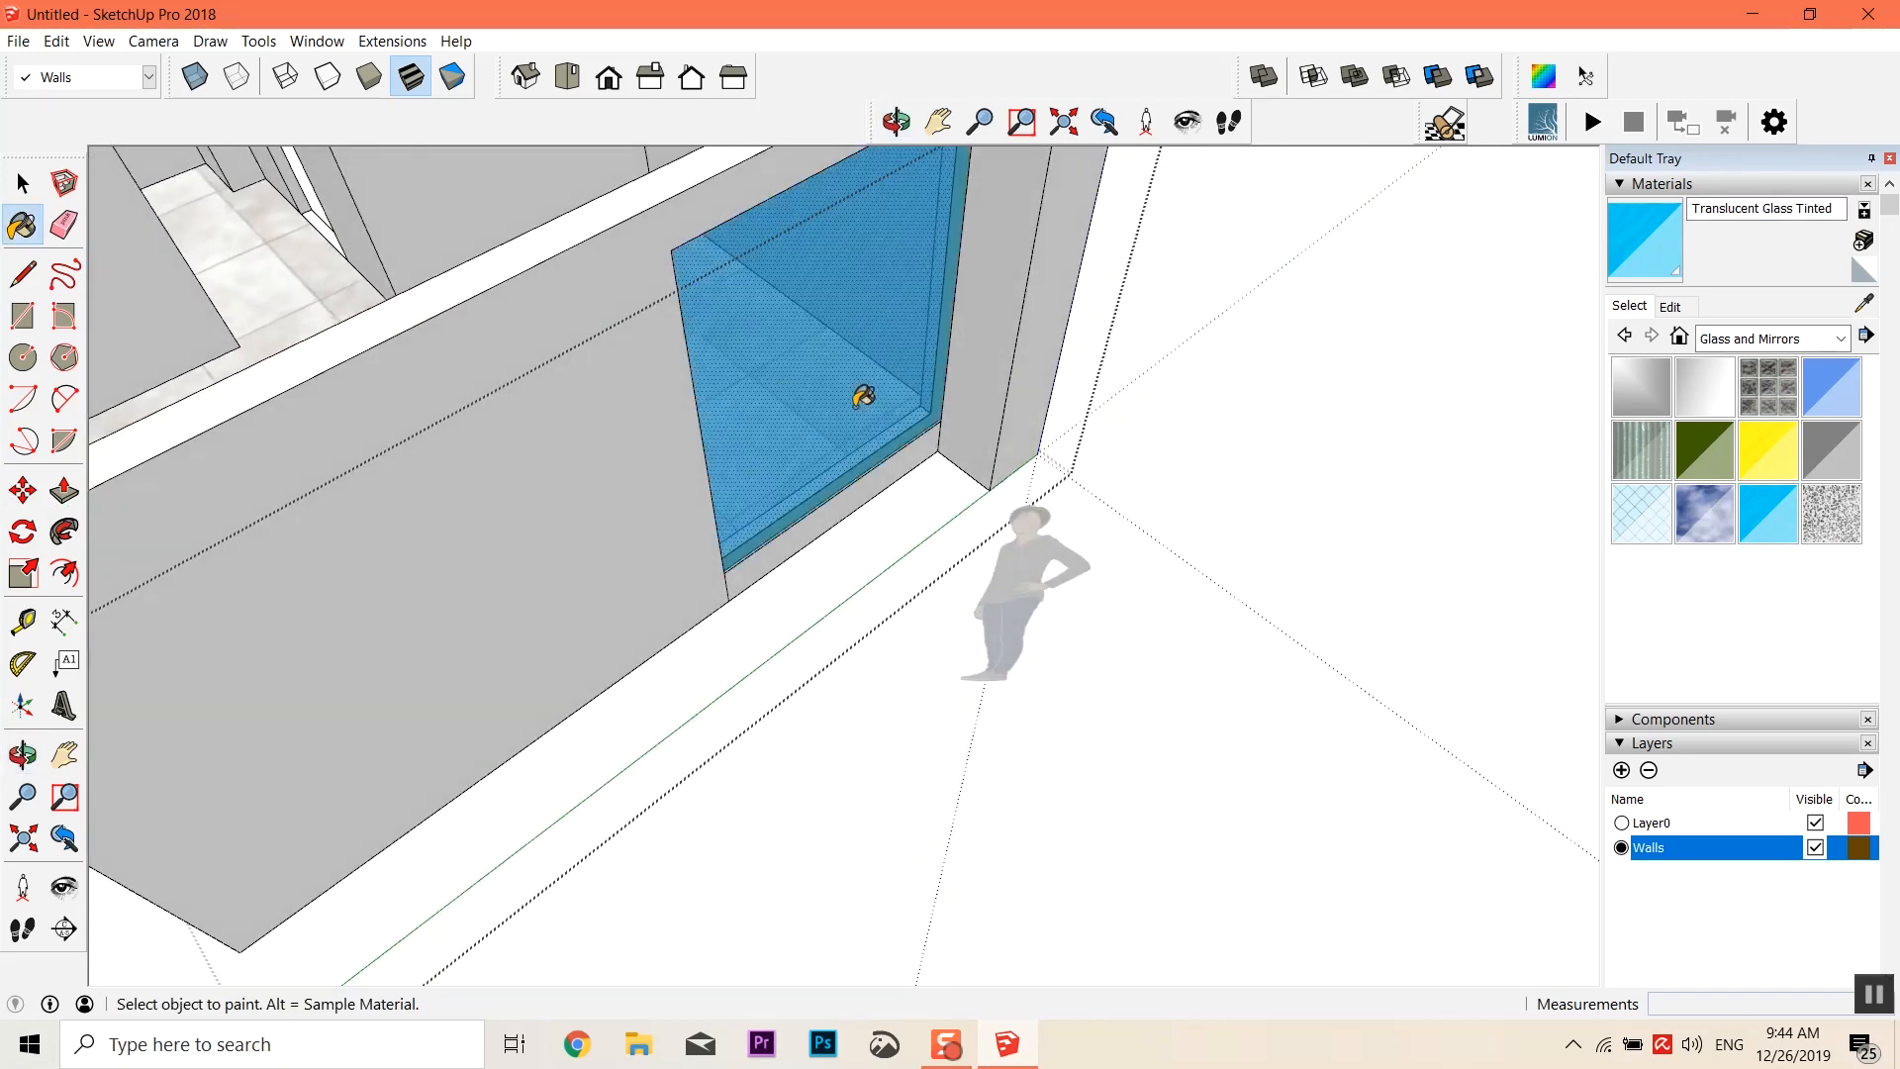
mouse_move(856, 485)
middle_mouse_down()
mouse_move(1699, 518)
mouse_move(887, 645)
mouse_move(1138, 530)
mouse_move(813, 551)
mouse_move(904, 615)
mouse_move(835, 805)
mouse_move(1095, 551)
middle_mouse_up()
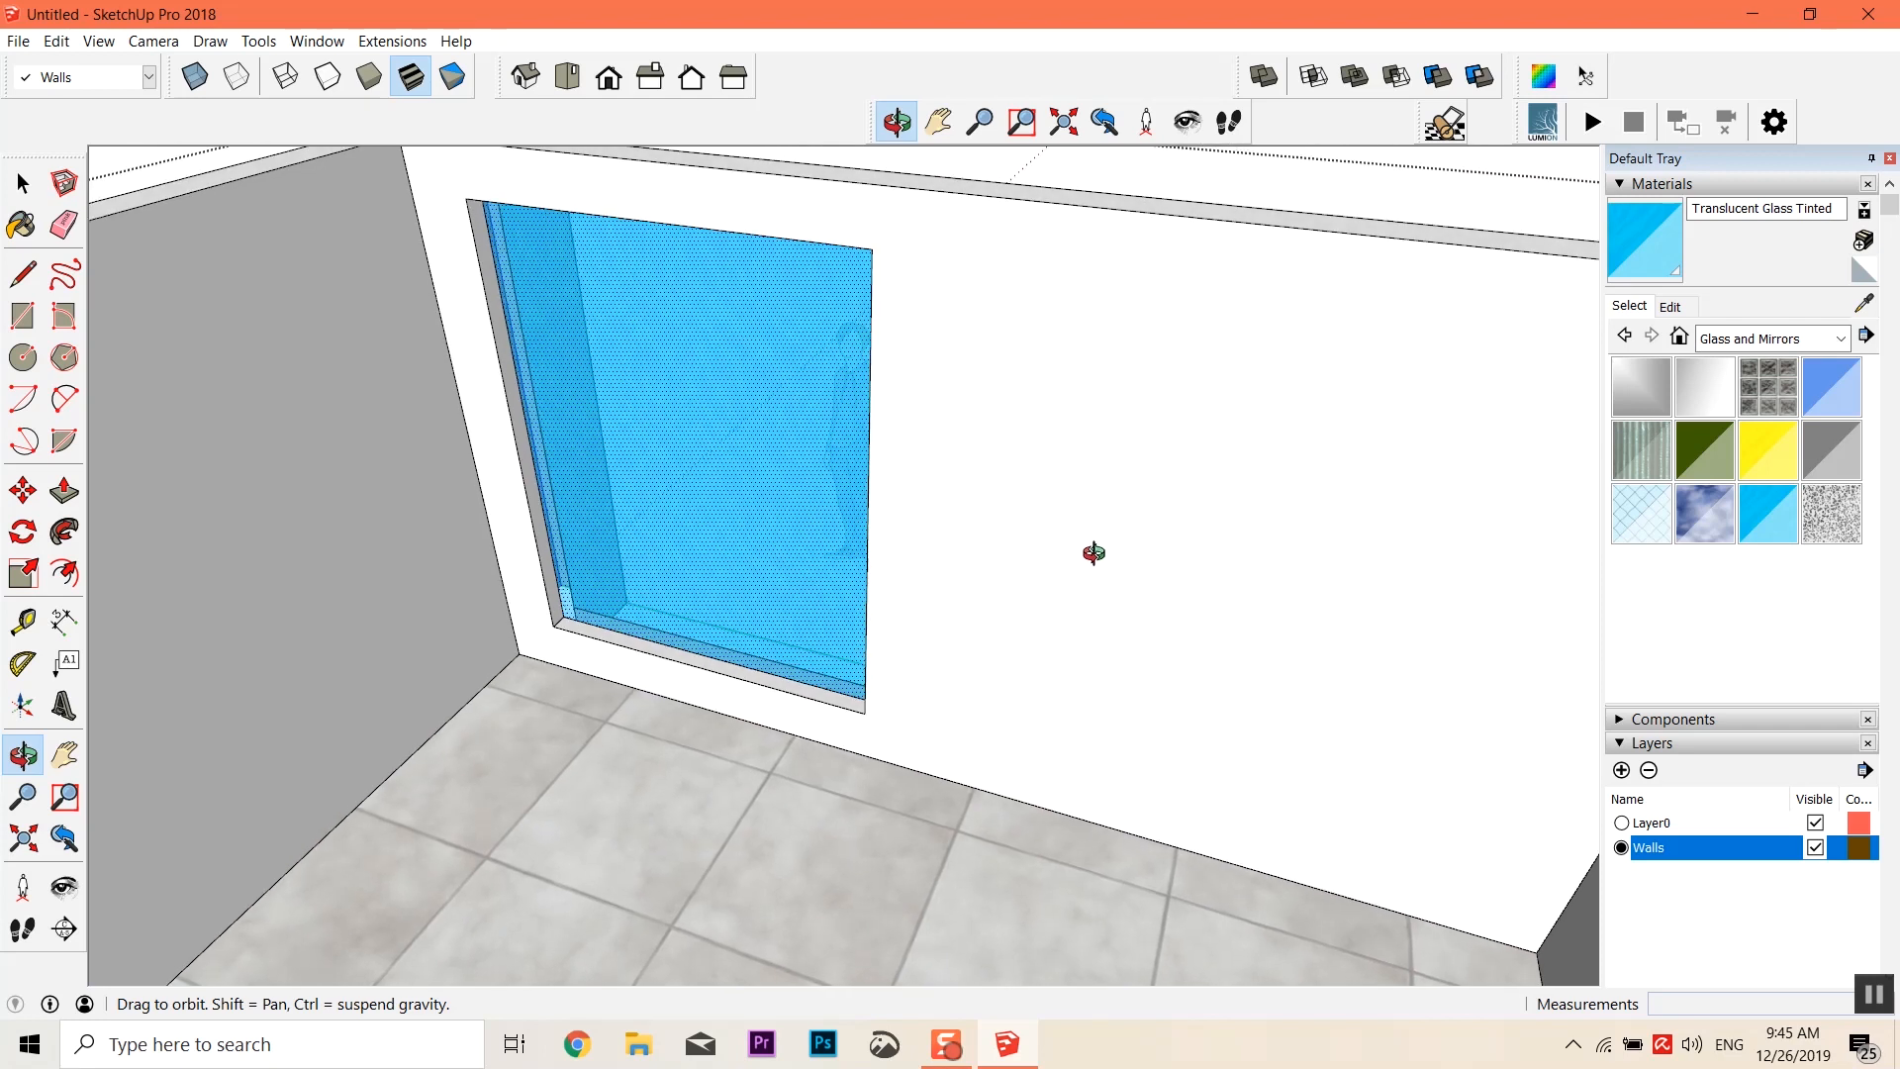
Adjust the Translucent Glass Tinted colour in HLS to hue 190, saturation 34 and lightness 78
left_click(1671, 306)
left_click(1672, 435)
left_click(1702, 431)
left_click(1687, 429)
left_click_drag(1737, 463, 1759, 463)
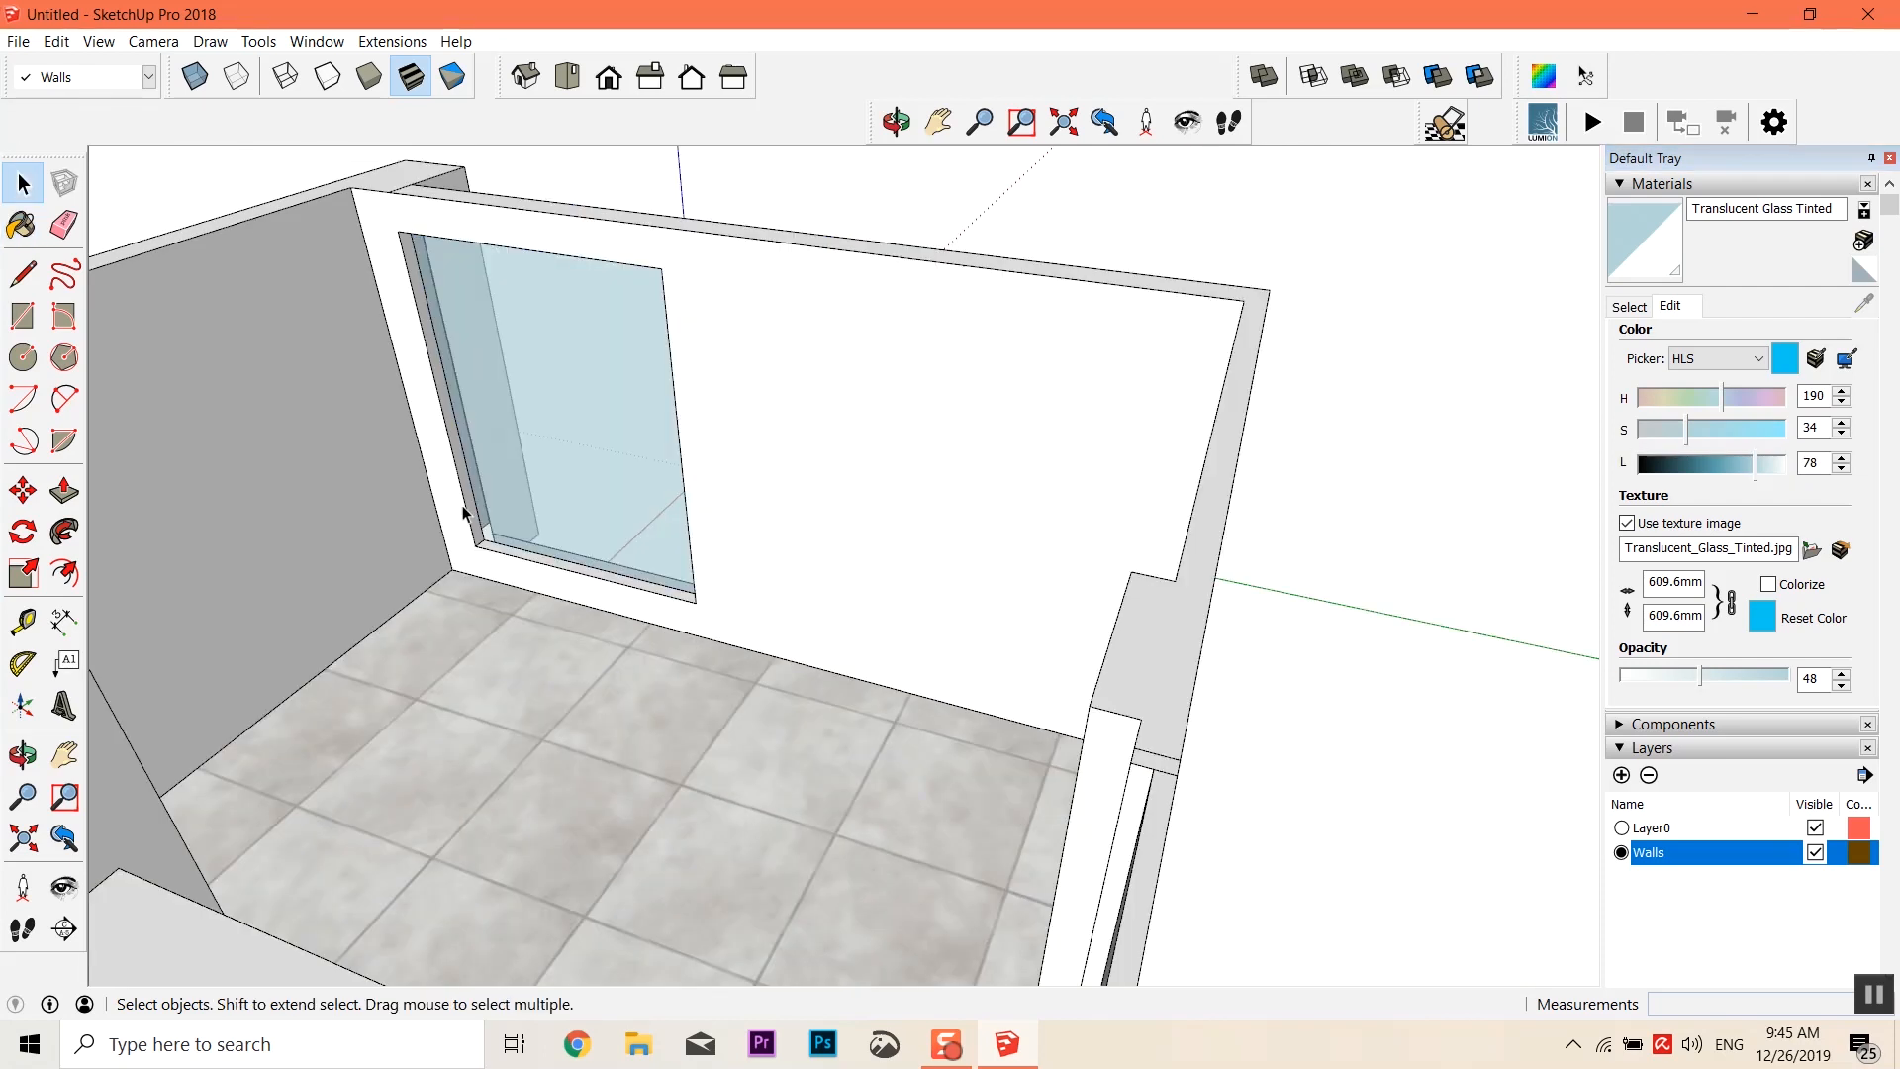
Delete the standing scale figure outside the room near the window
middle_click_drag(462, 512, 946, 729)
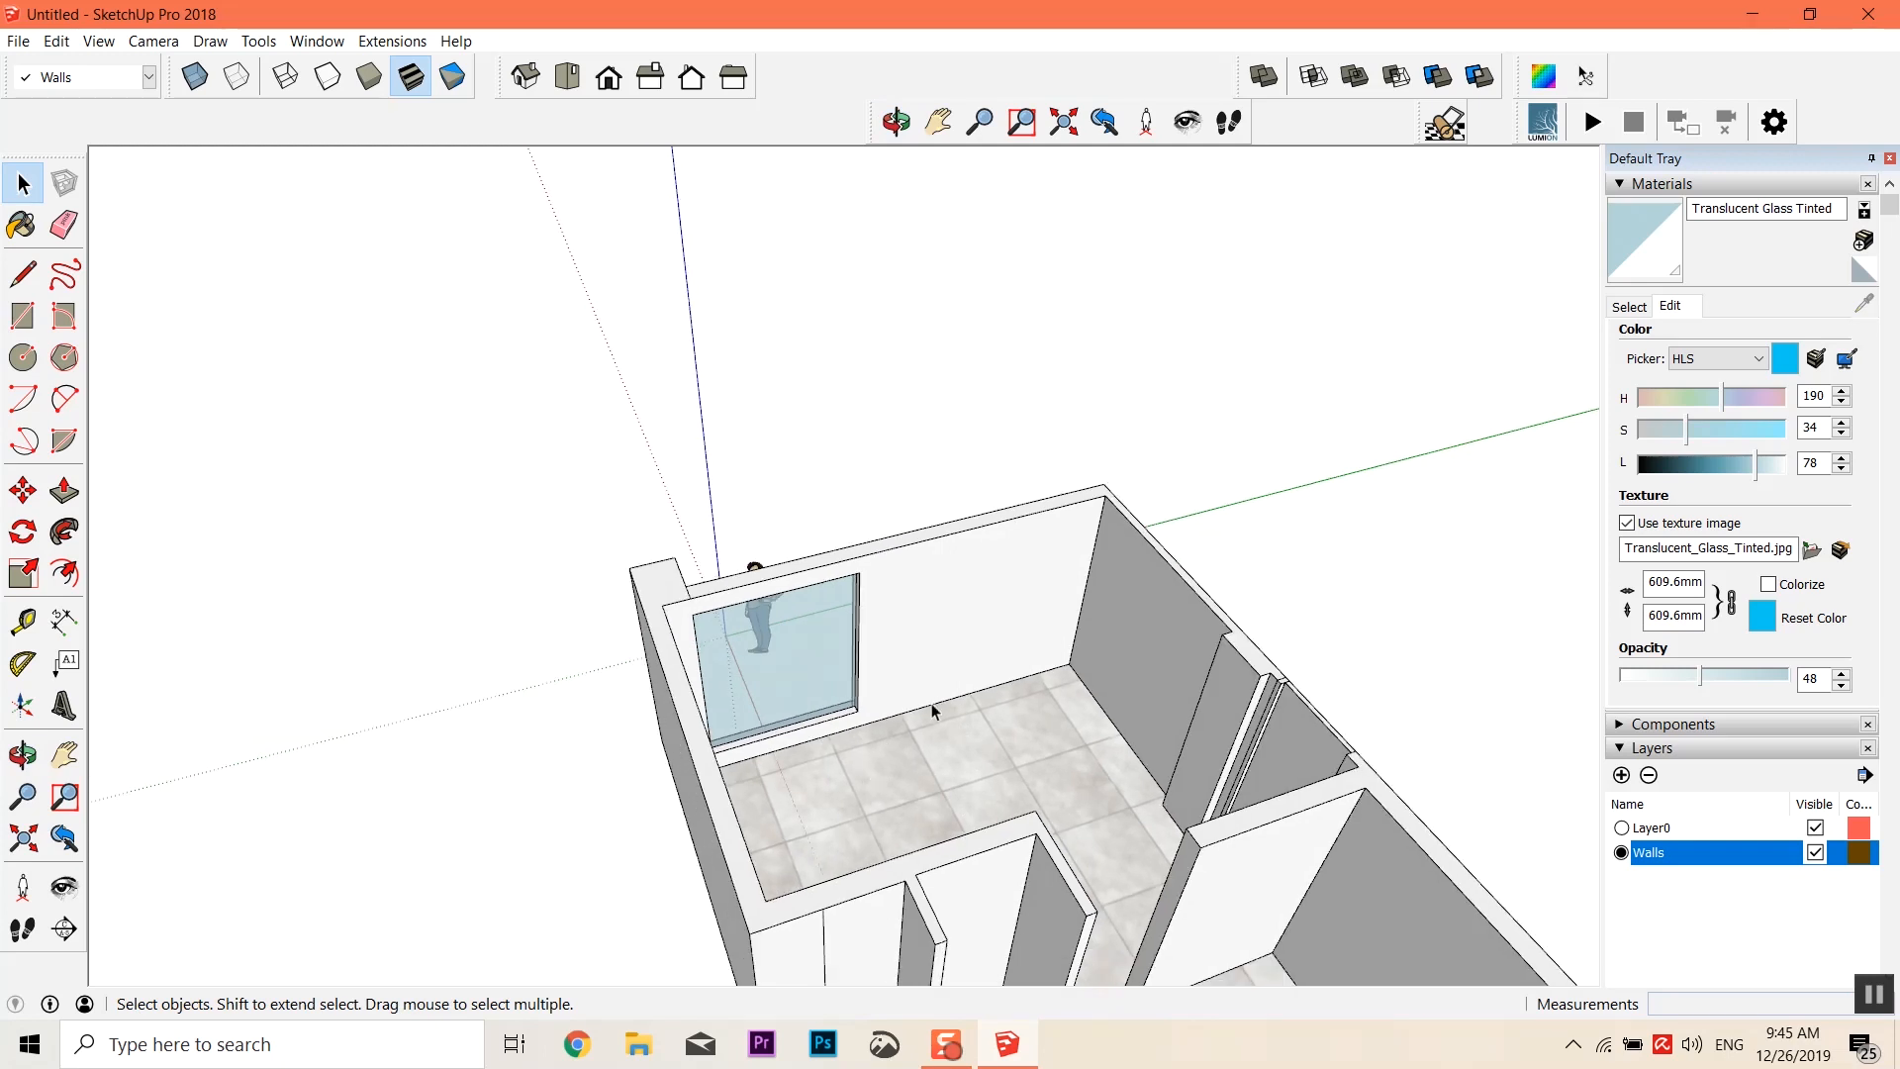
middle_click_drag(660, 610, 550, 768)
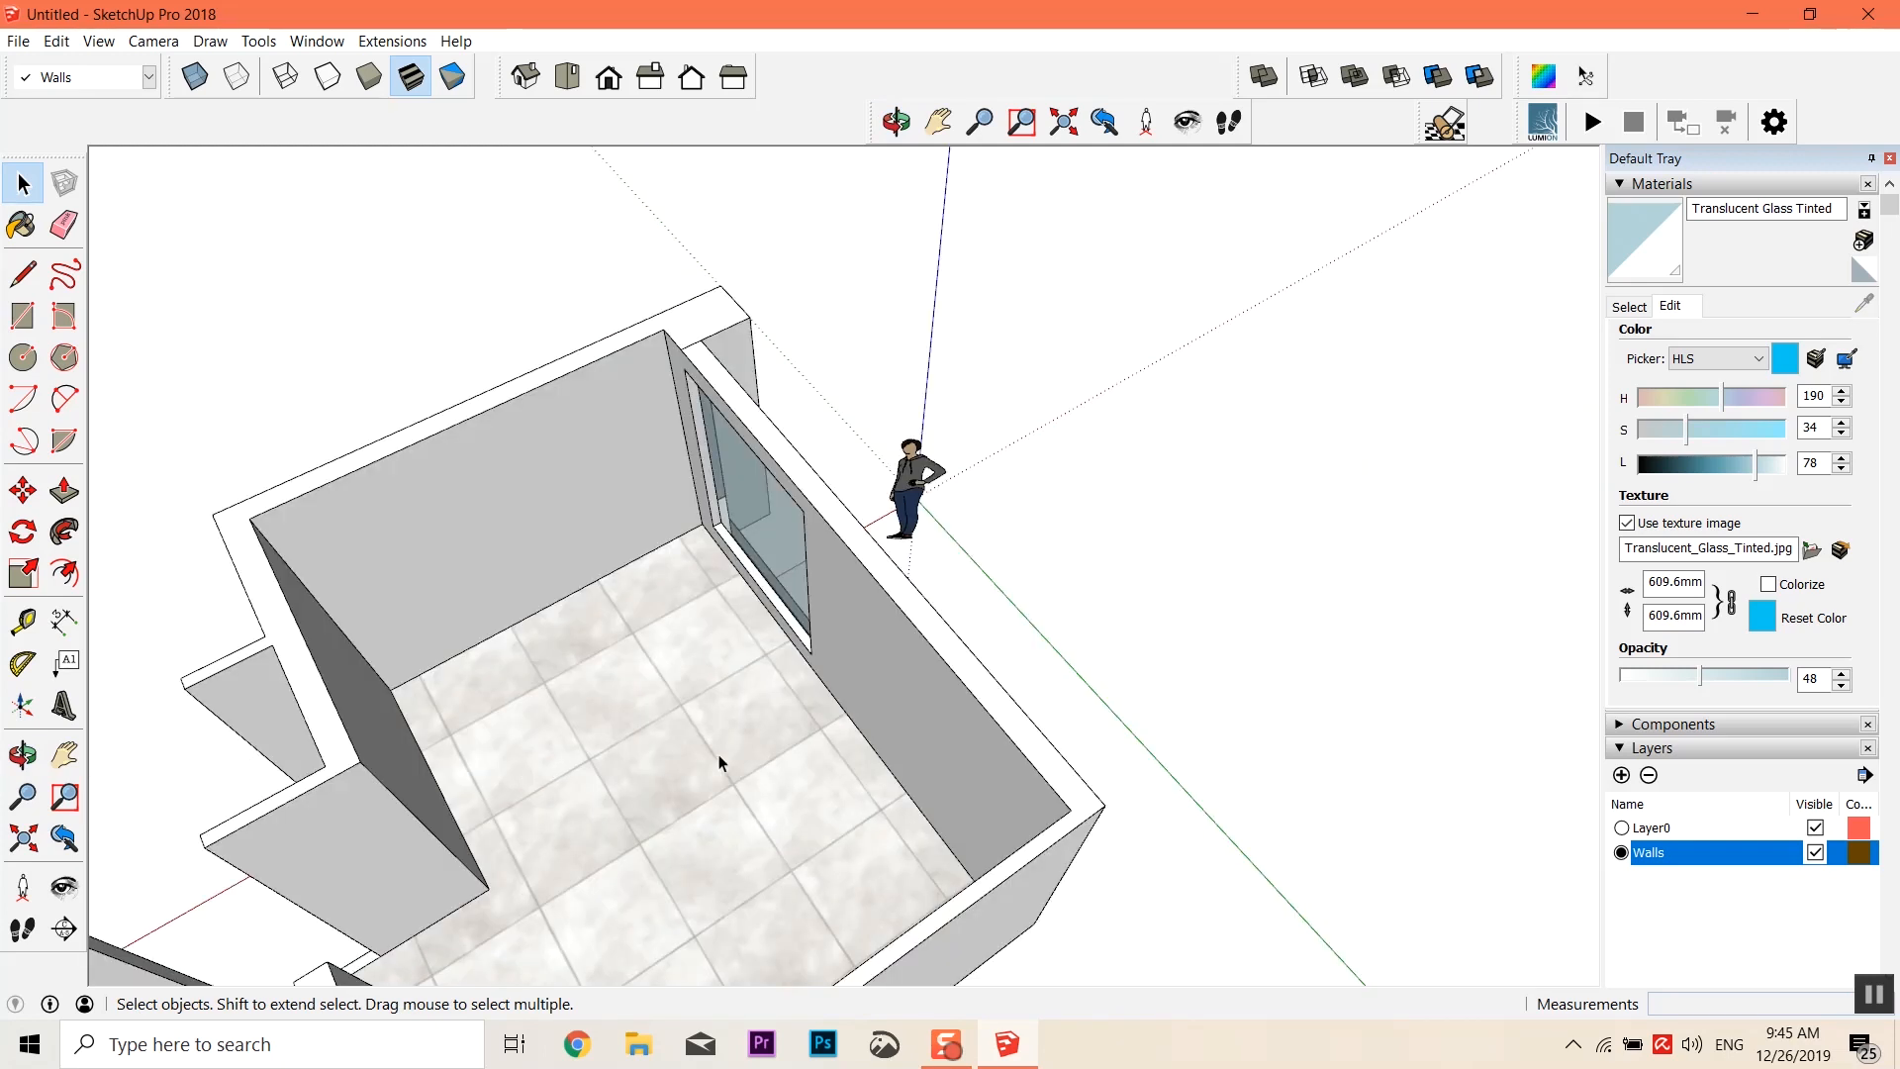
middle_click_drag(952, 807, 1133, 705)
middle_click_drag(904, 543, 977, 510)
left_click(950, 510)
key("Delete")
scroll(1019, 585, "down", 3)
middle_click_drag(1018, 585, 1262, 752)
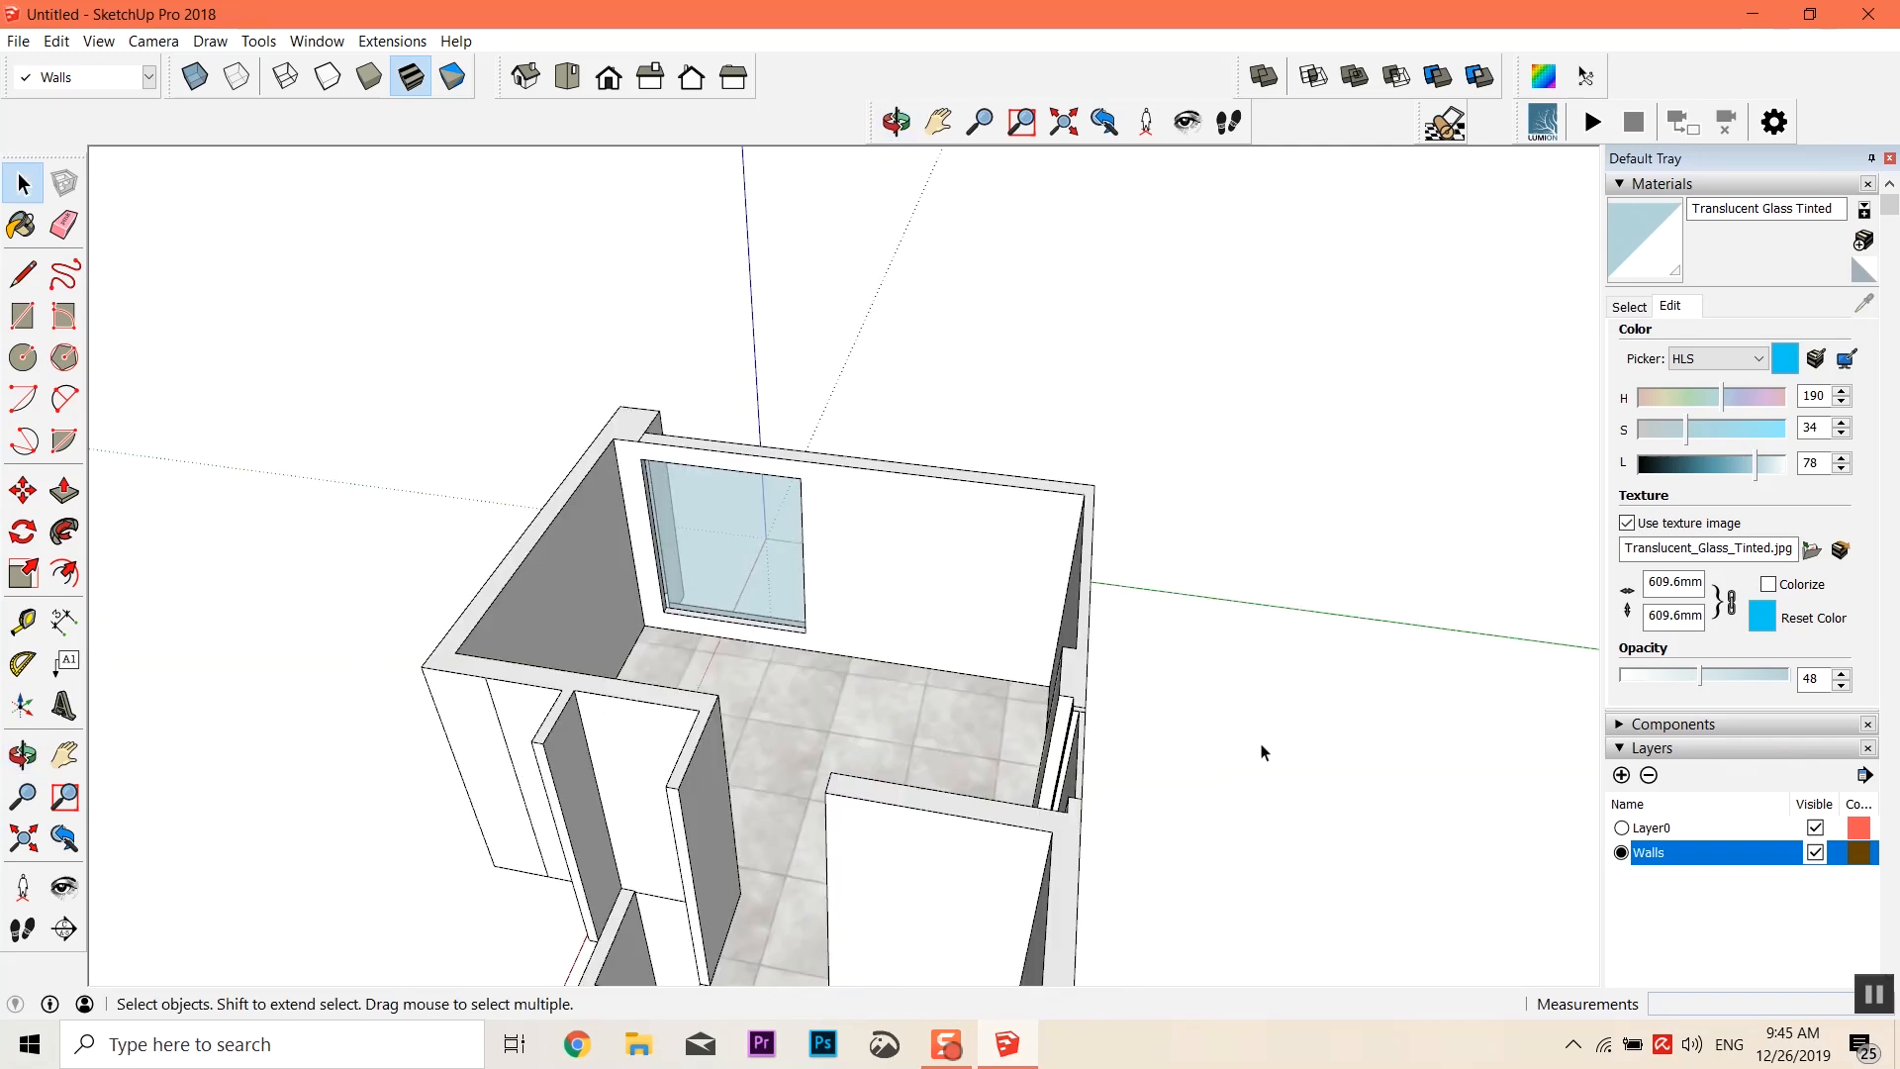
scroll(915, 667, "up", 5)
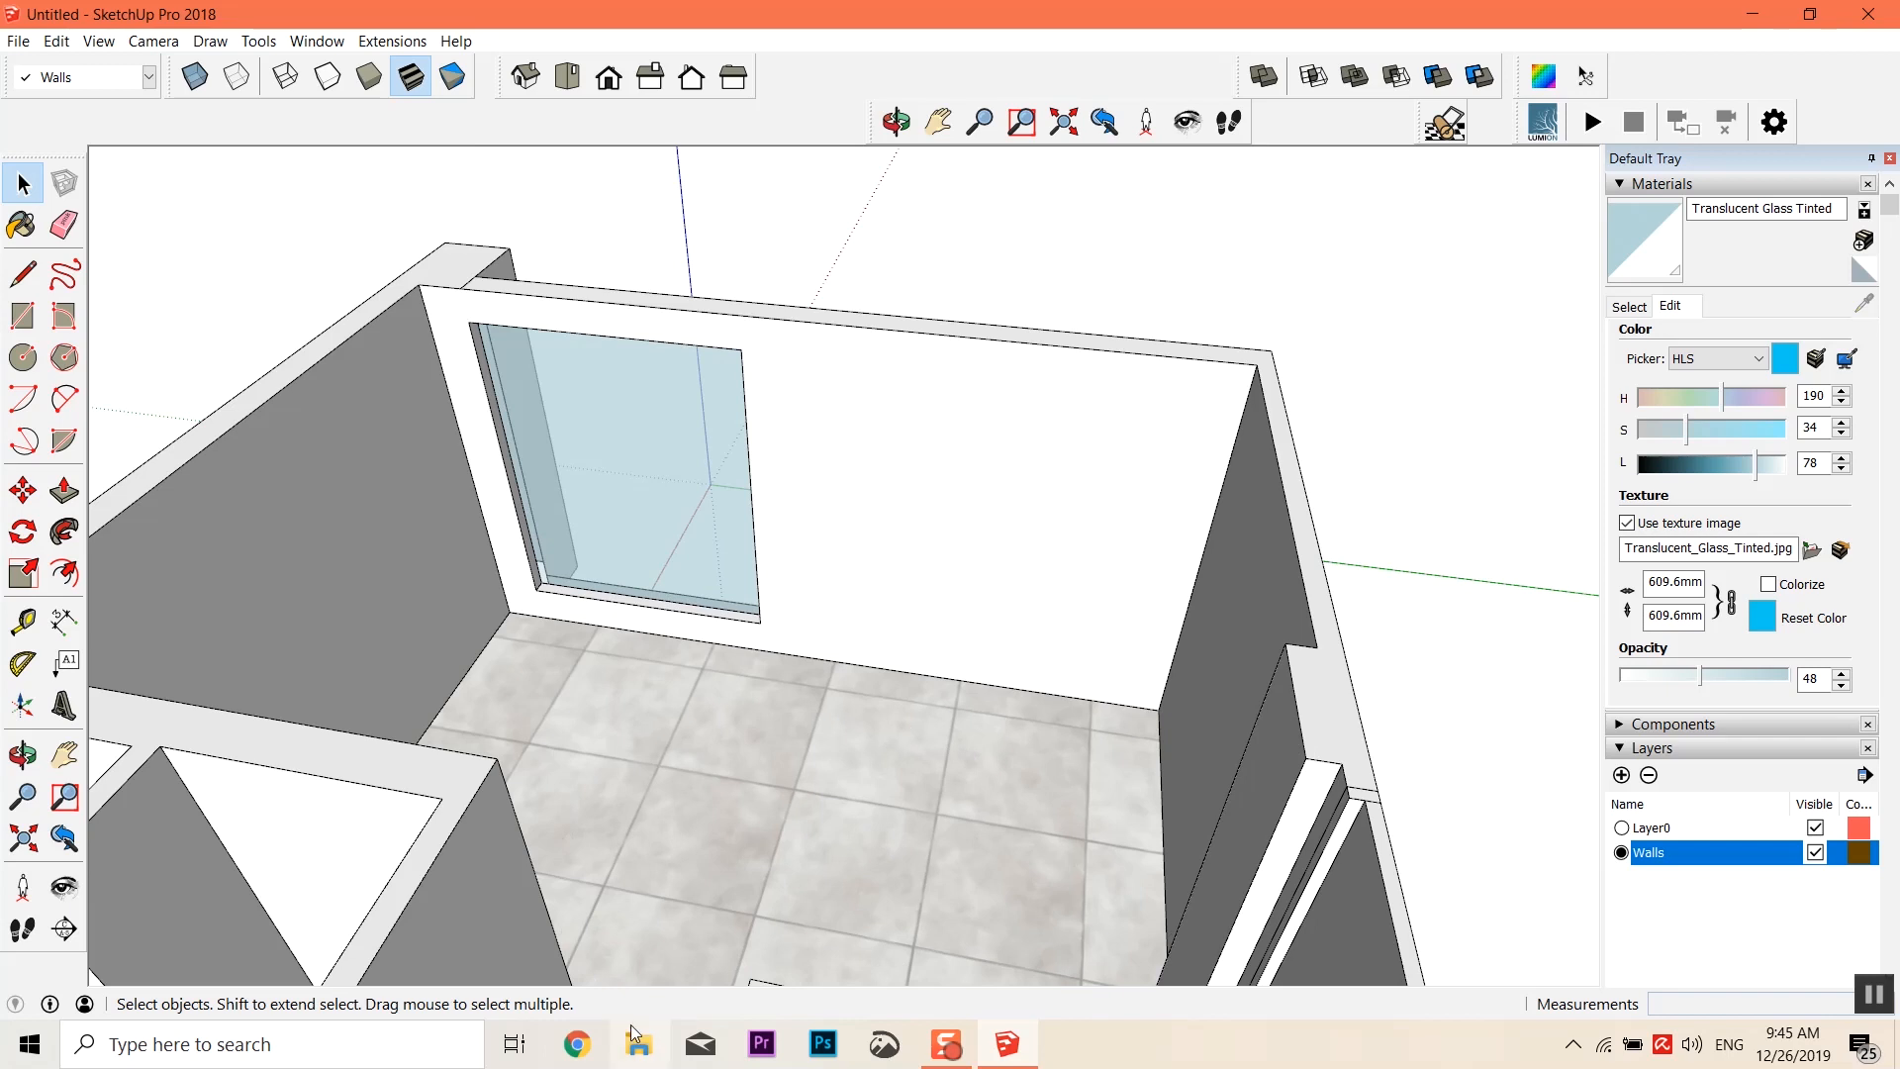
Open the 3D Warehouse and search all categories for "trofast ikea"
left_click(326, 43)
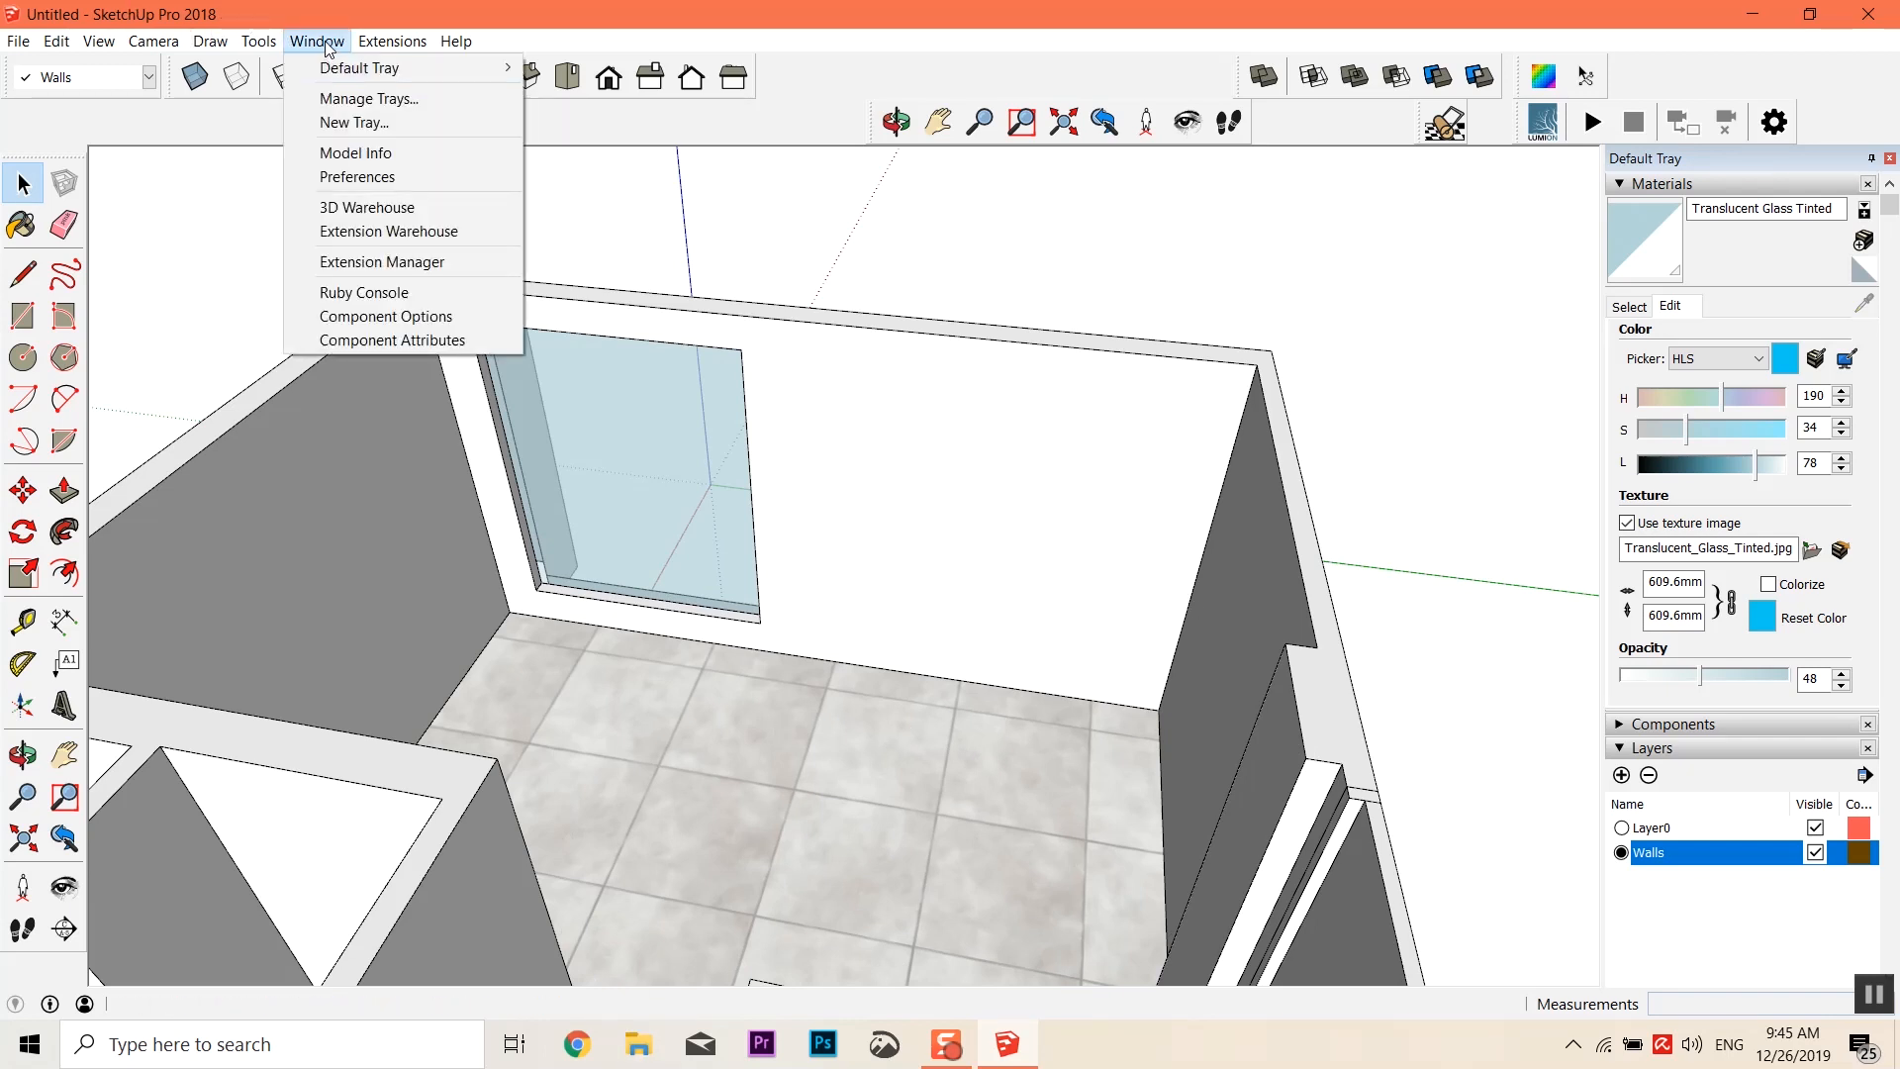
left_click(366, 207)
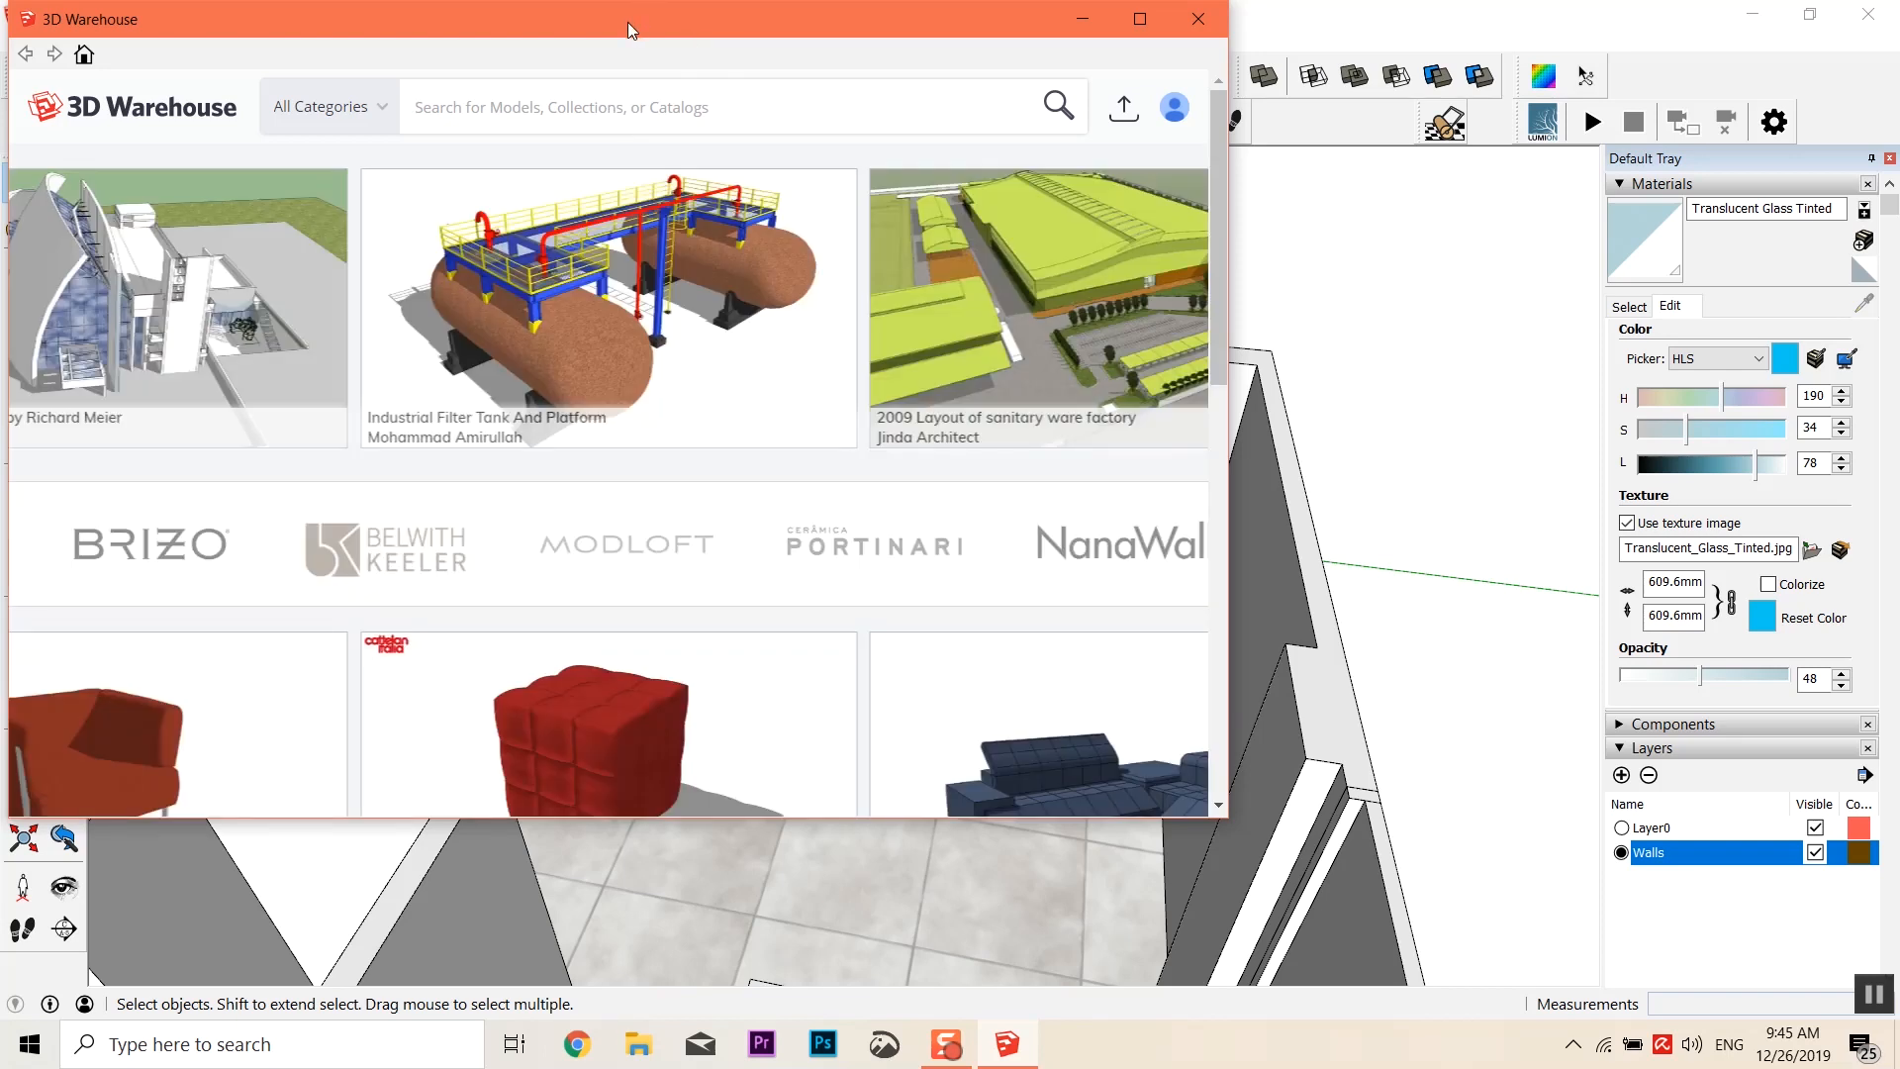
left_click_drag(628, 22, 1095, 195)
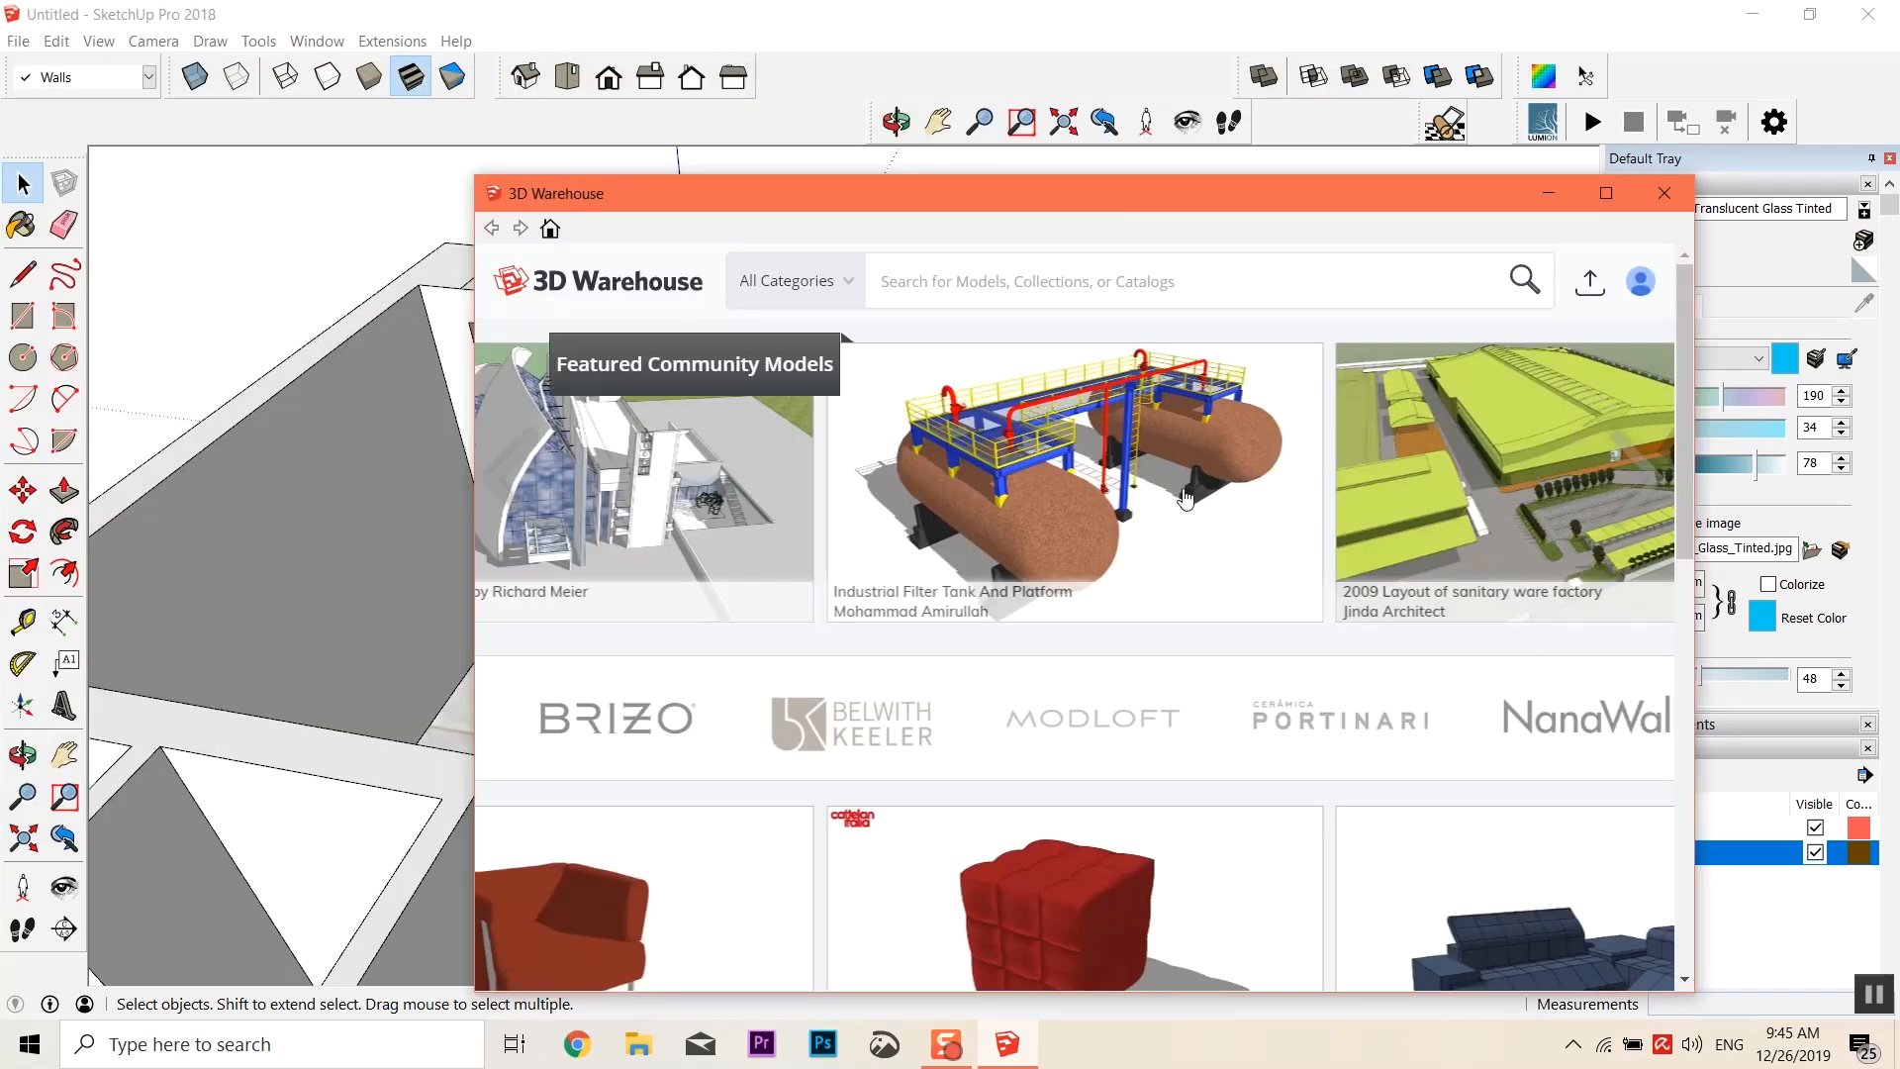
scroll(525, 593, "down", 3)
scroll(1078, 539, "down", 6)
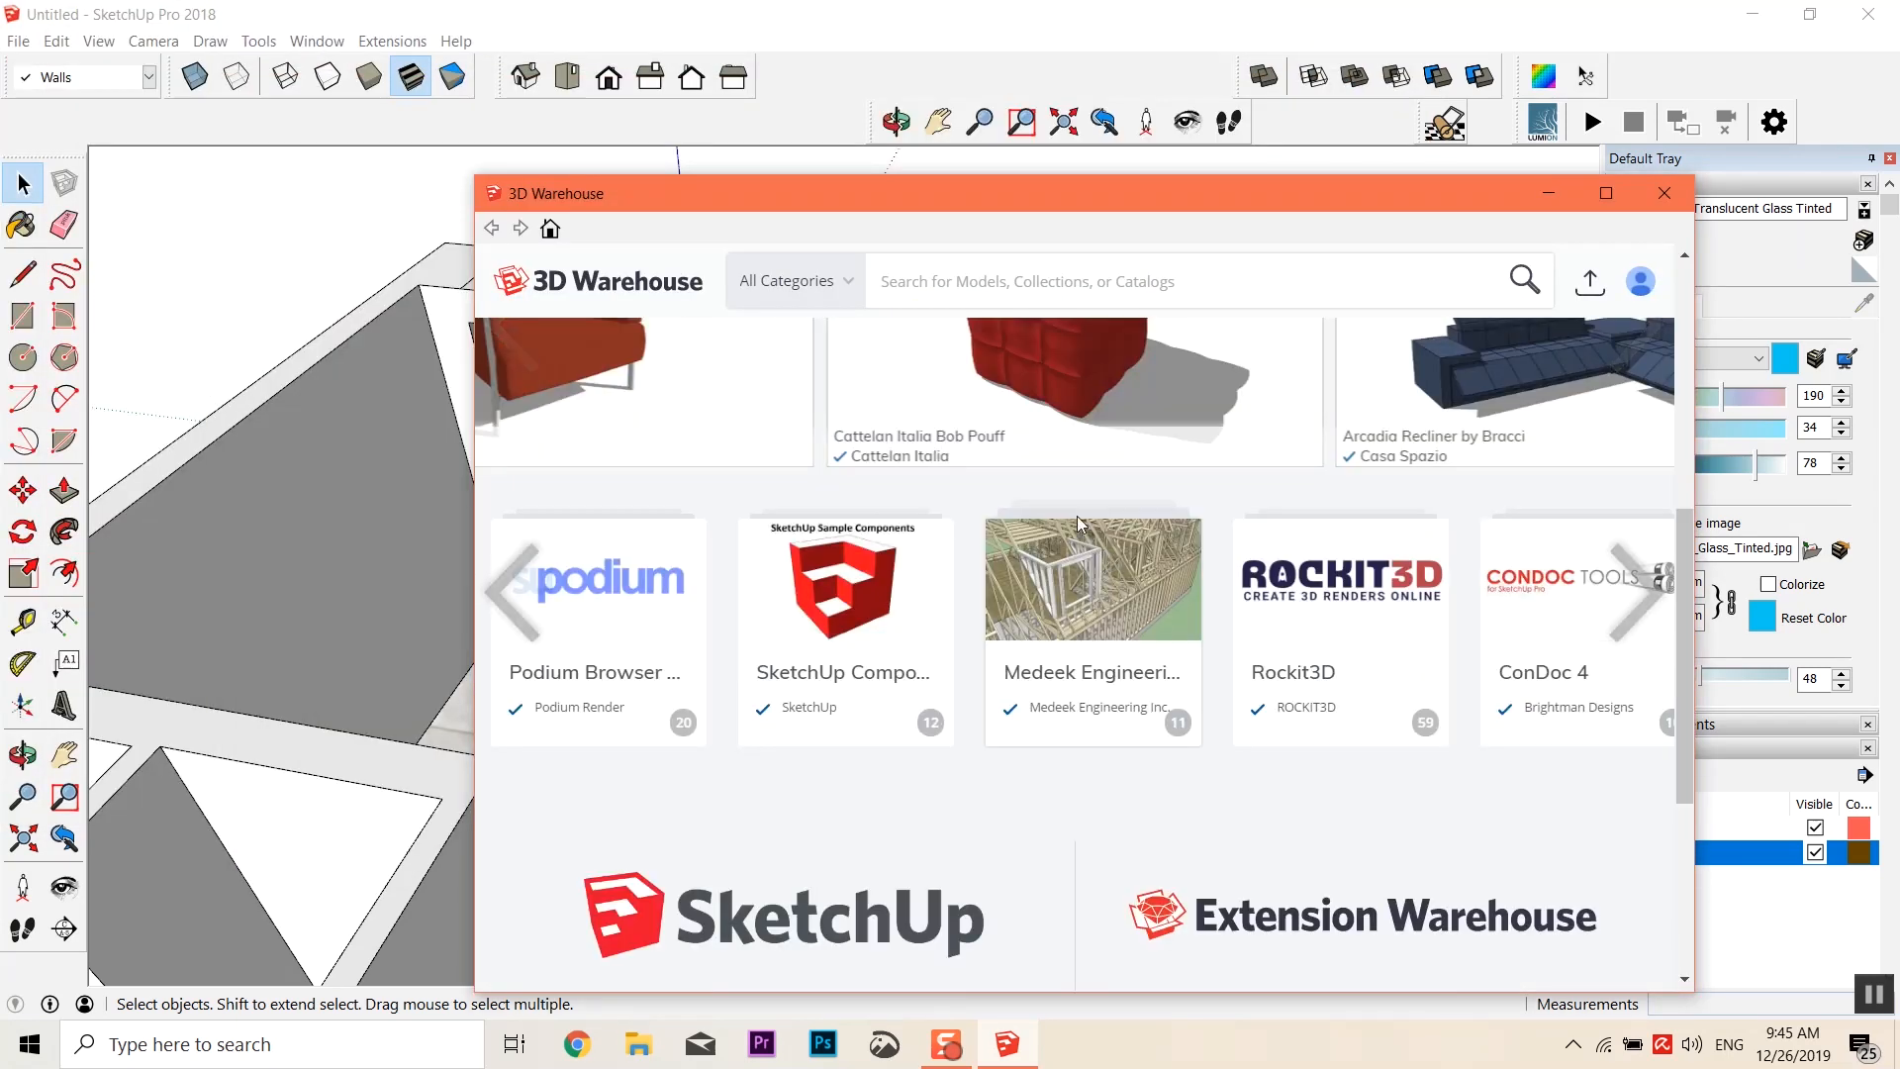
scroll(993, 447, "up", 6)
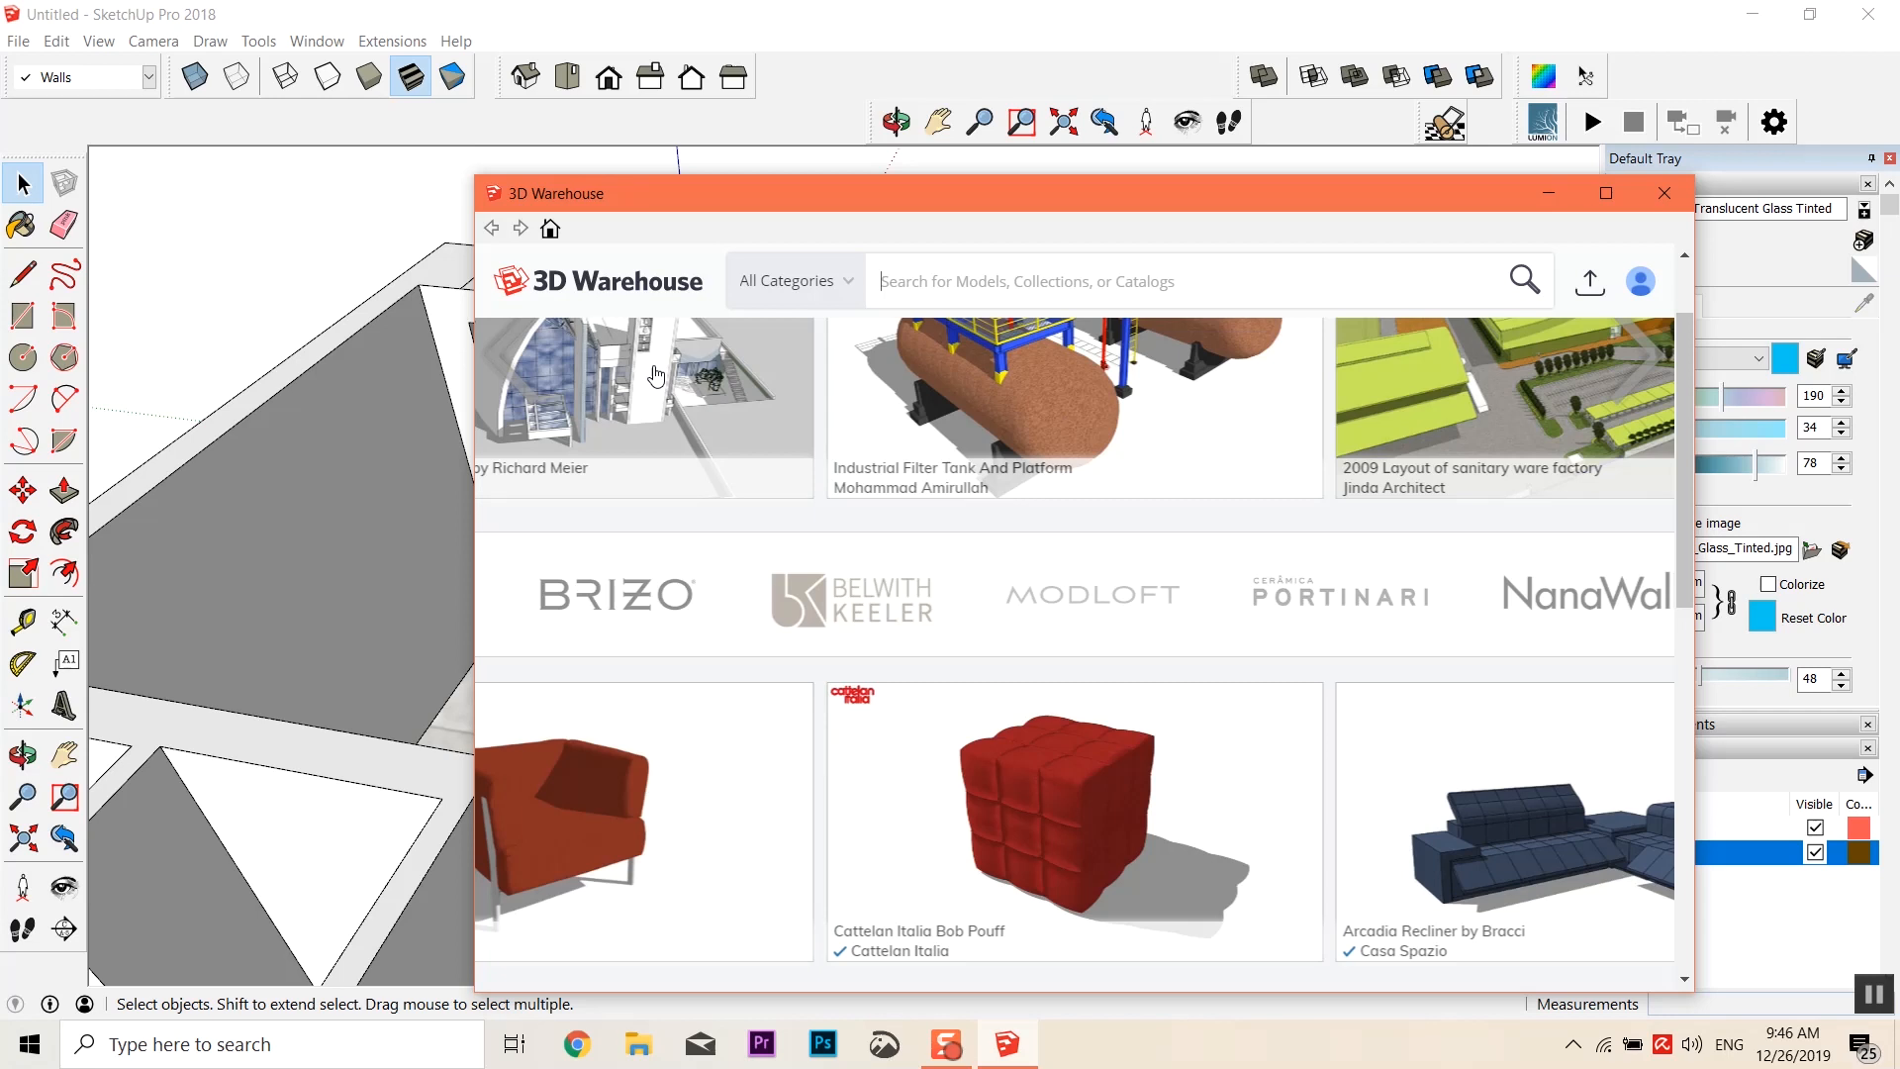
type("trofast ie")
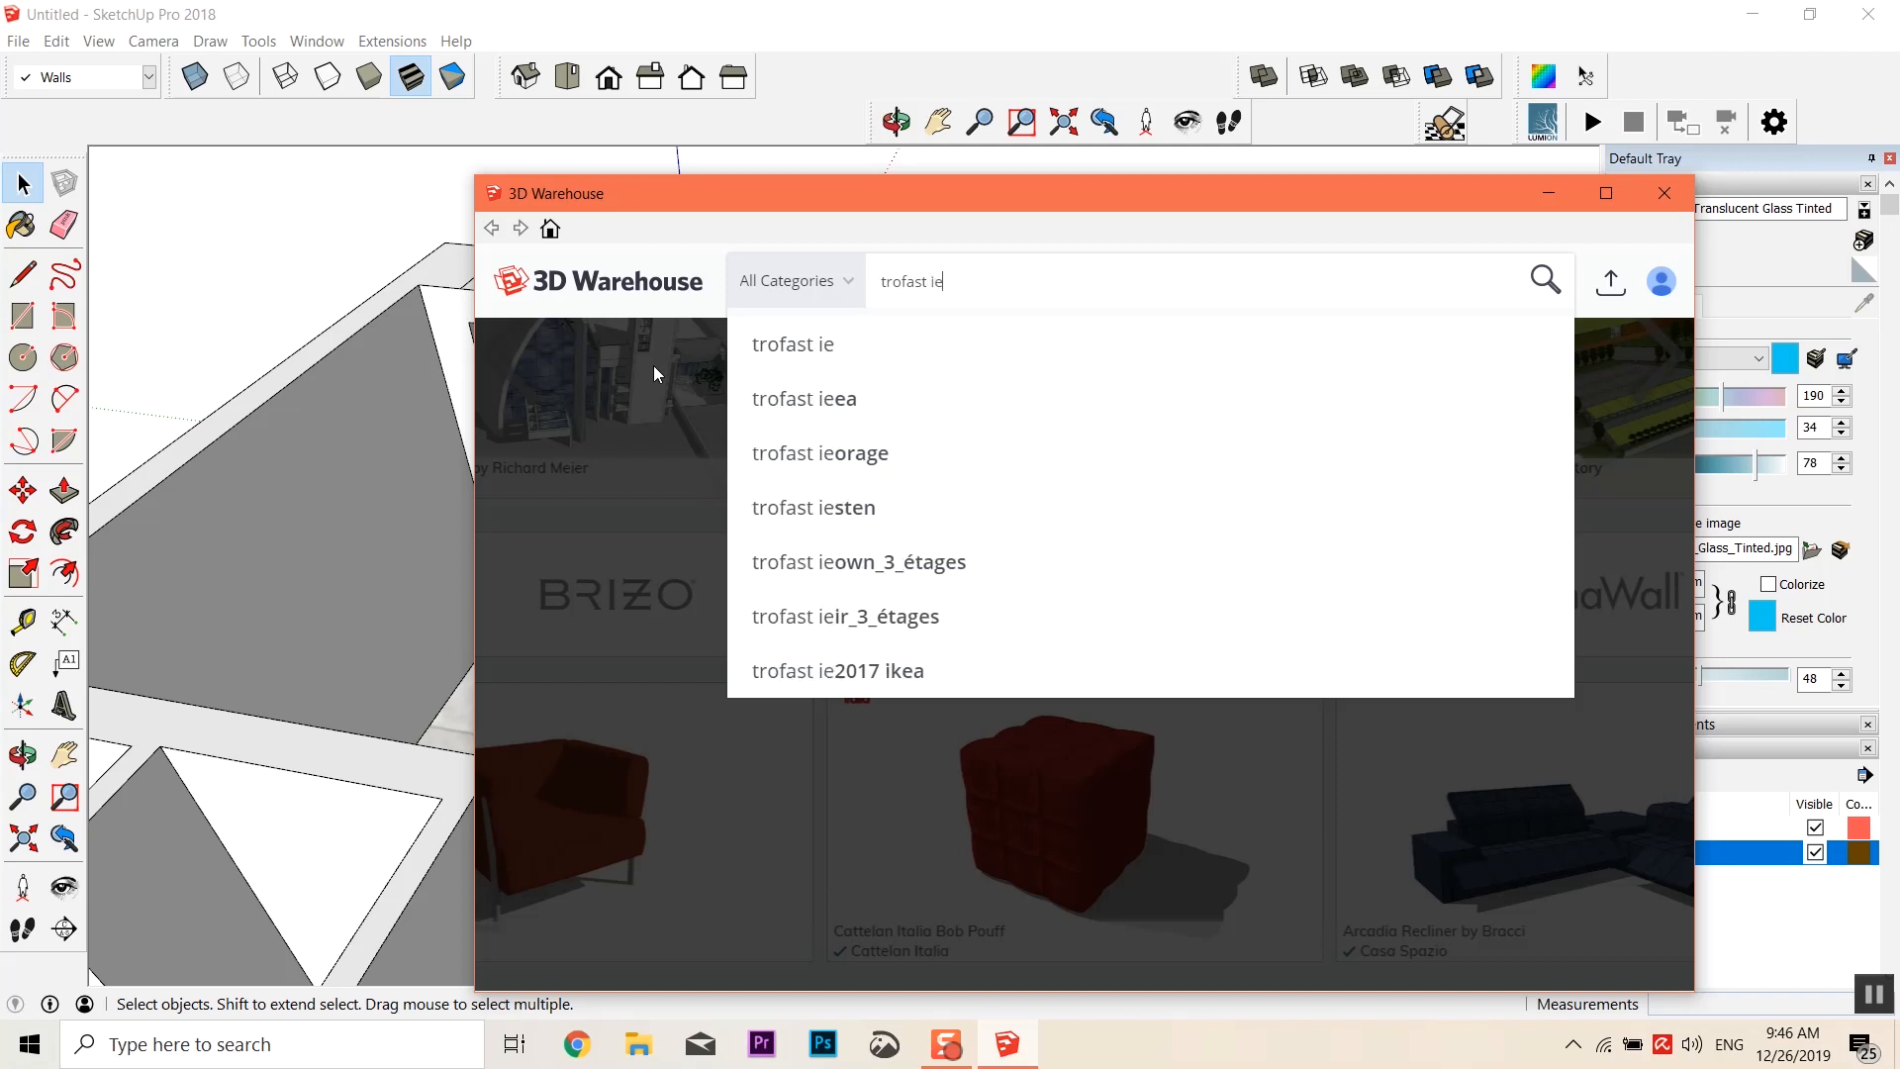
key("BackSpace")
type("kea")
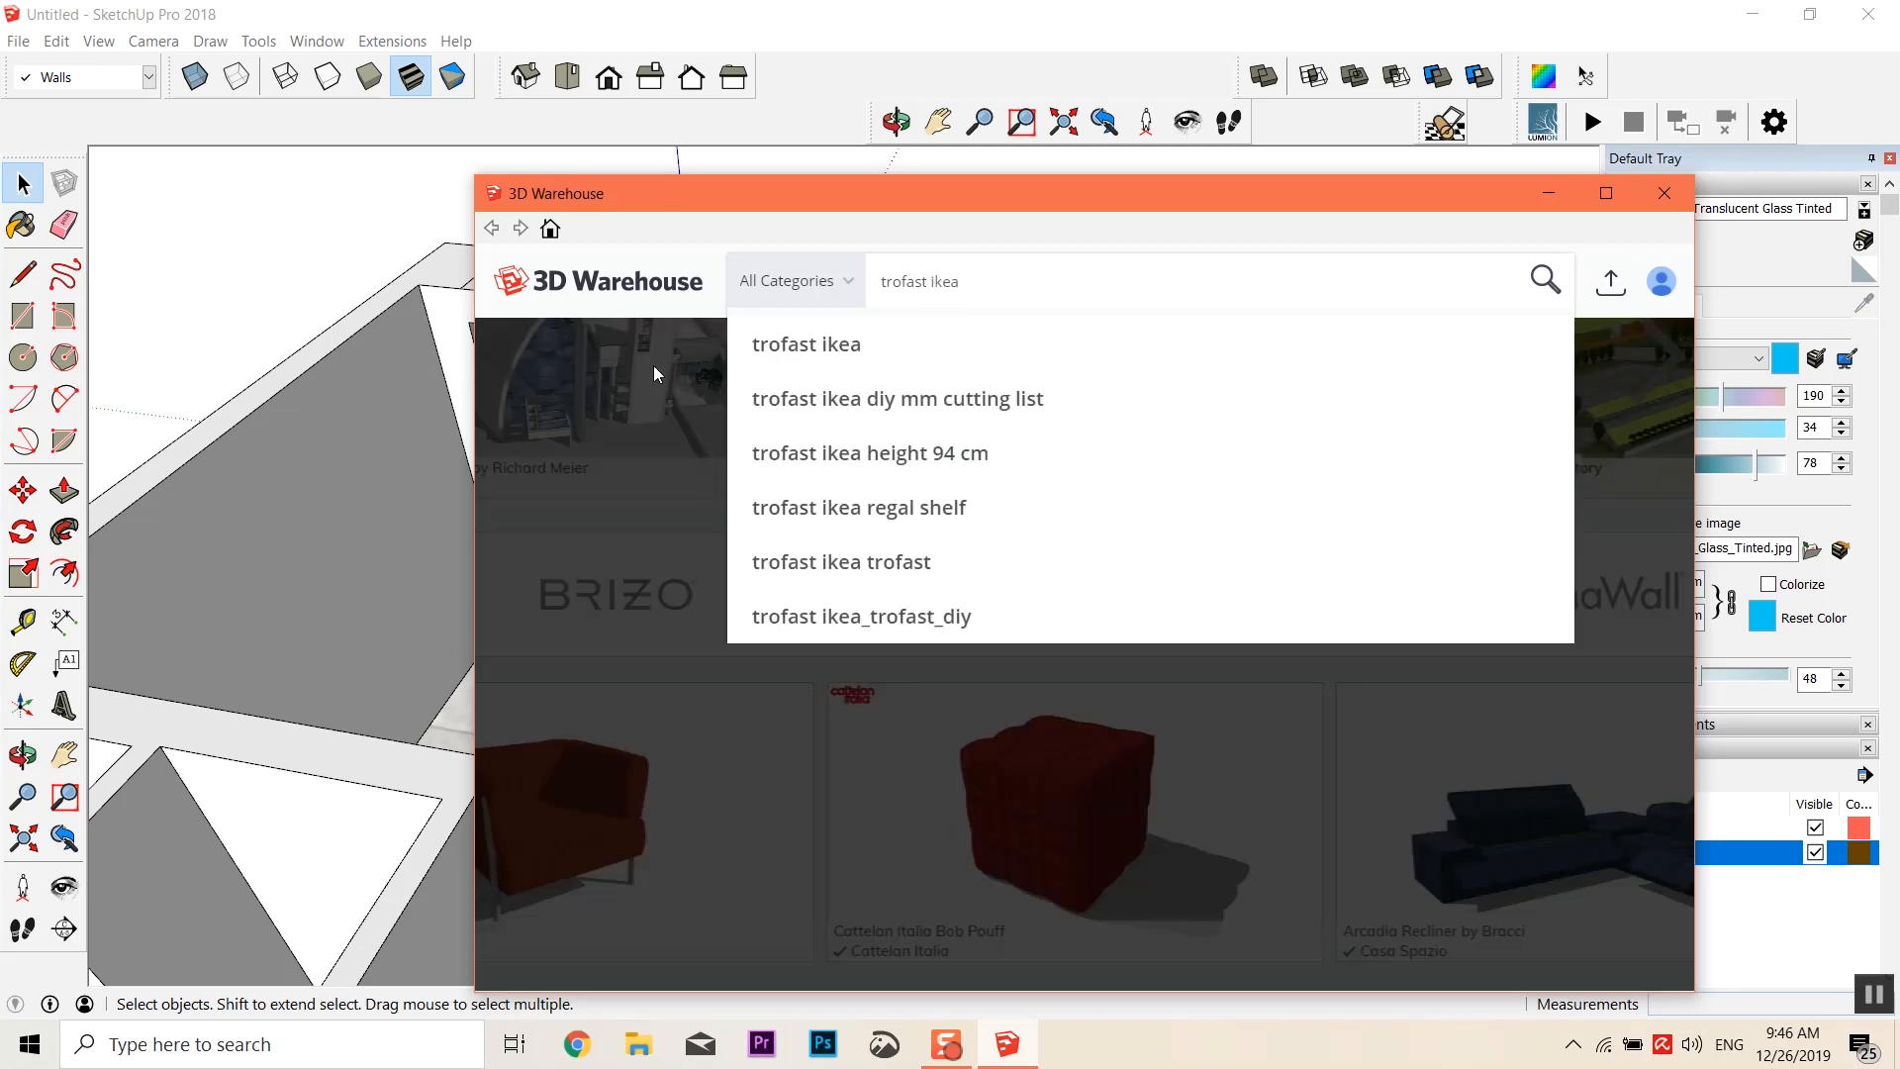
key("Return")
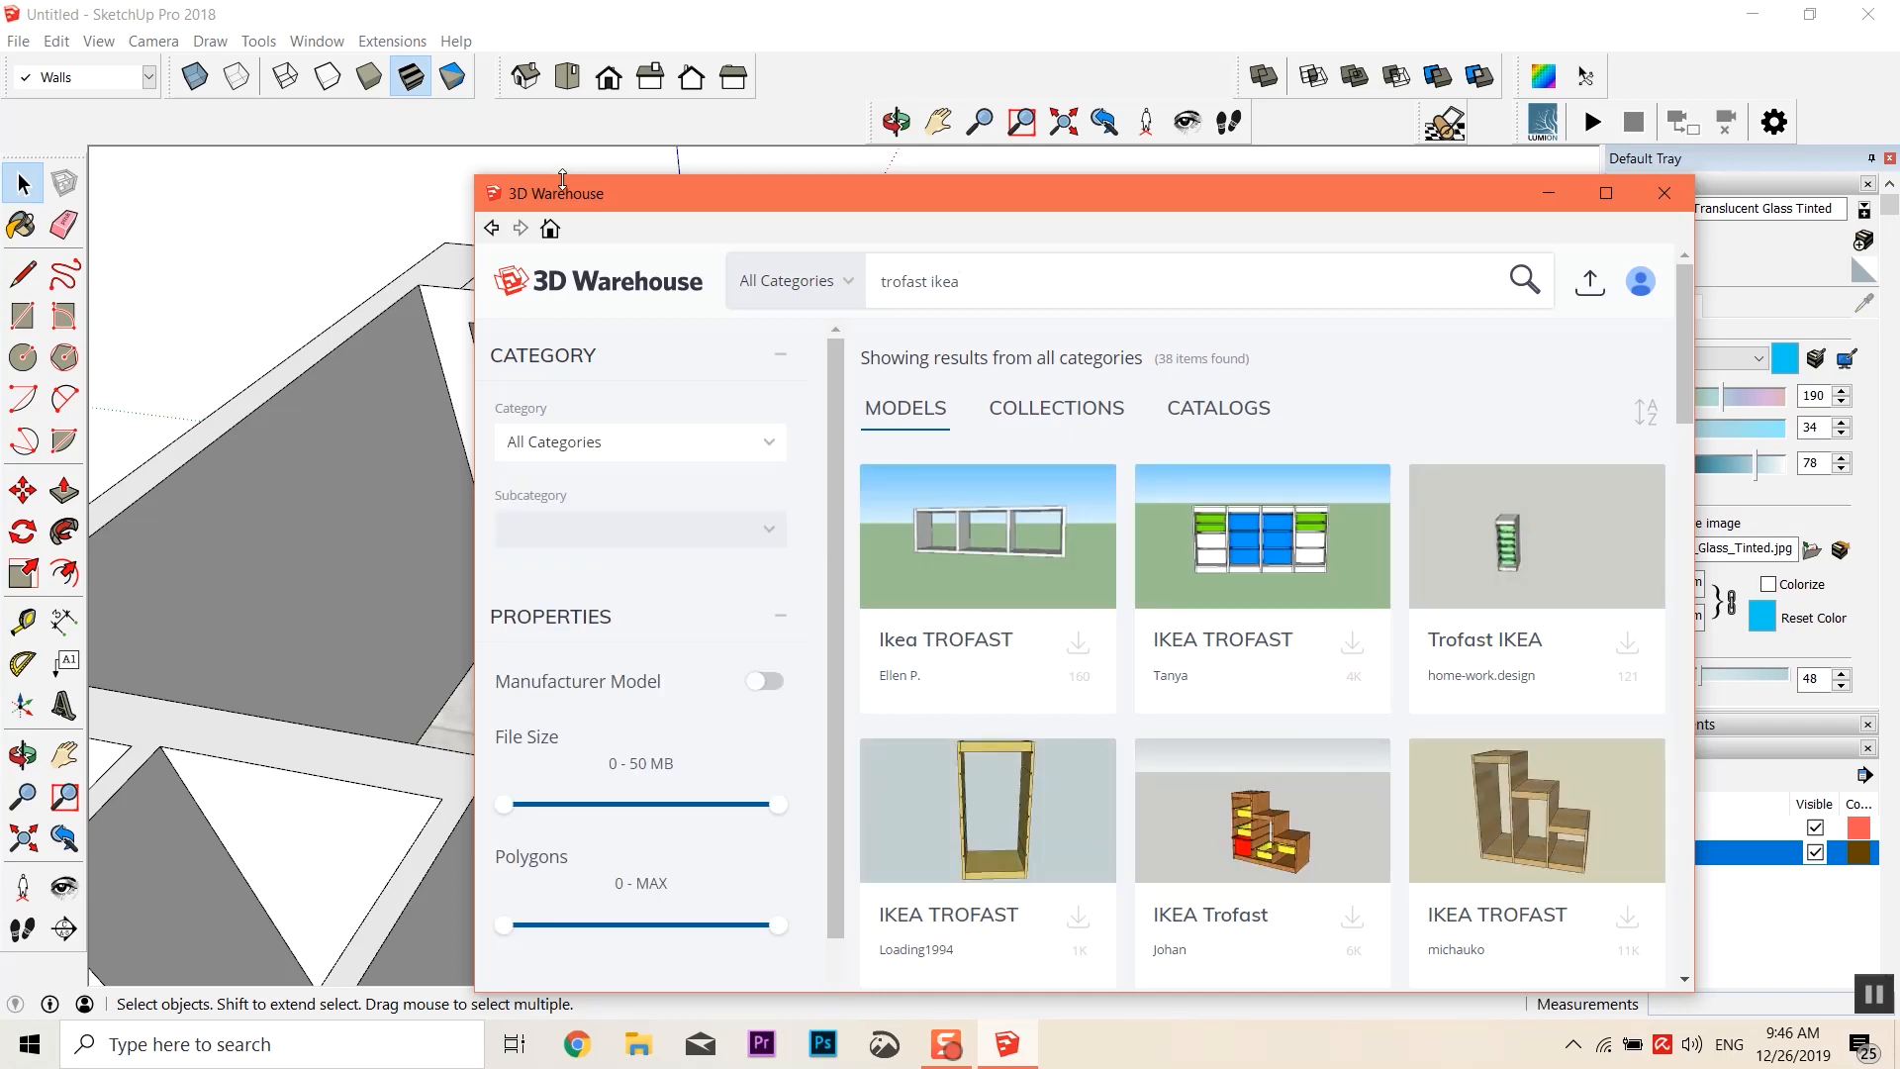
Load the stepped IKEA TROFAST storage unit with pink bins directly into the model and place it on the room floor
scroll(1277, 634, "down", 3)
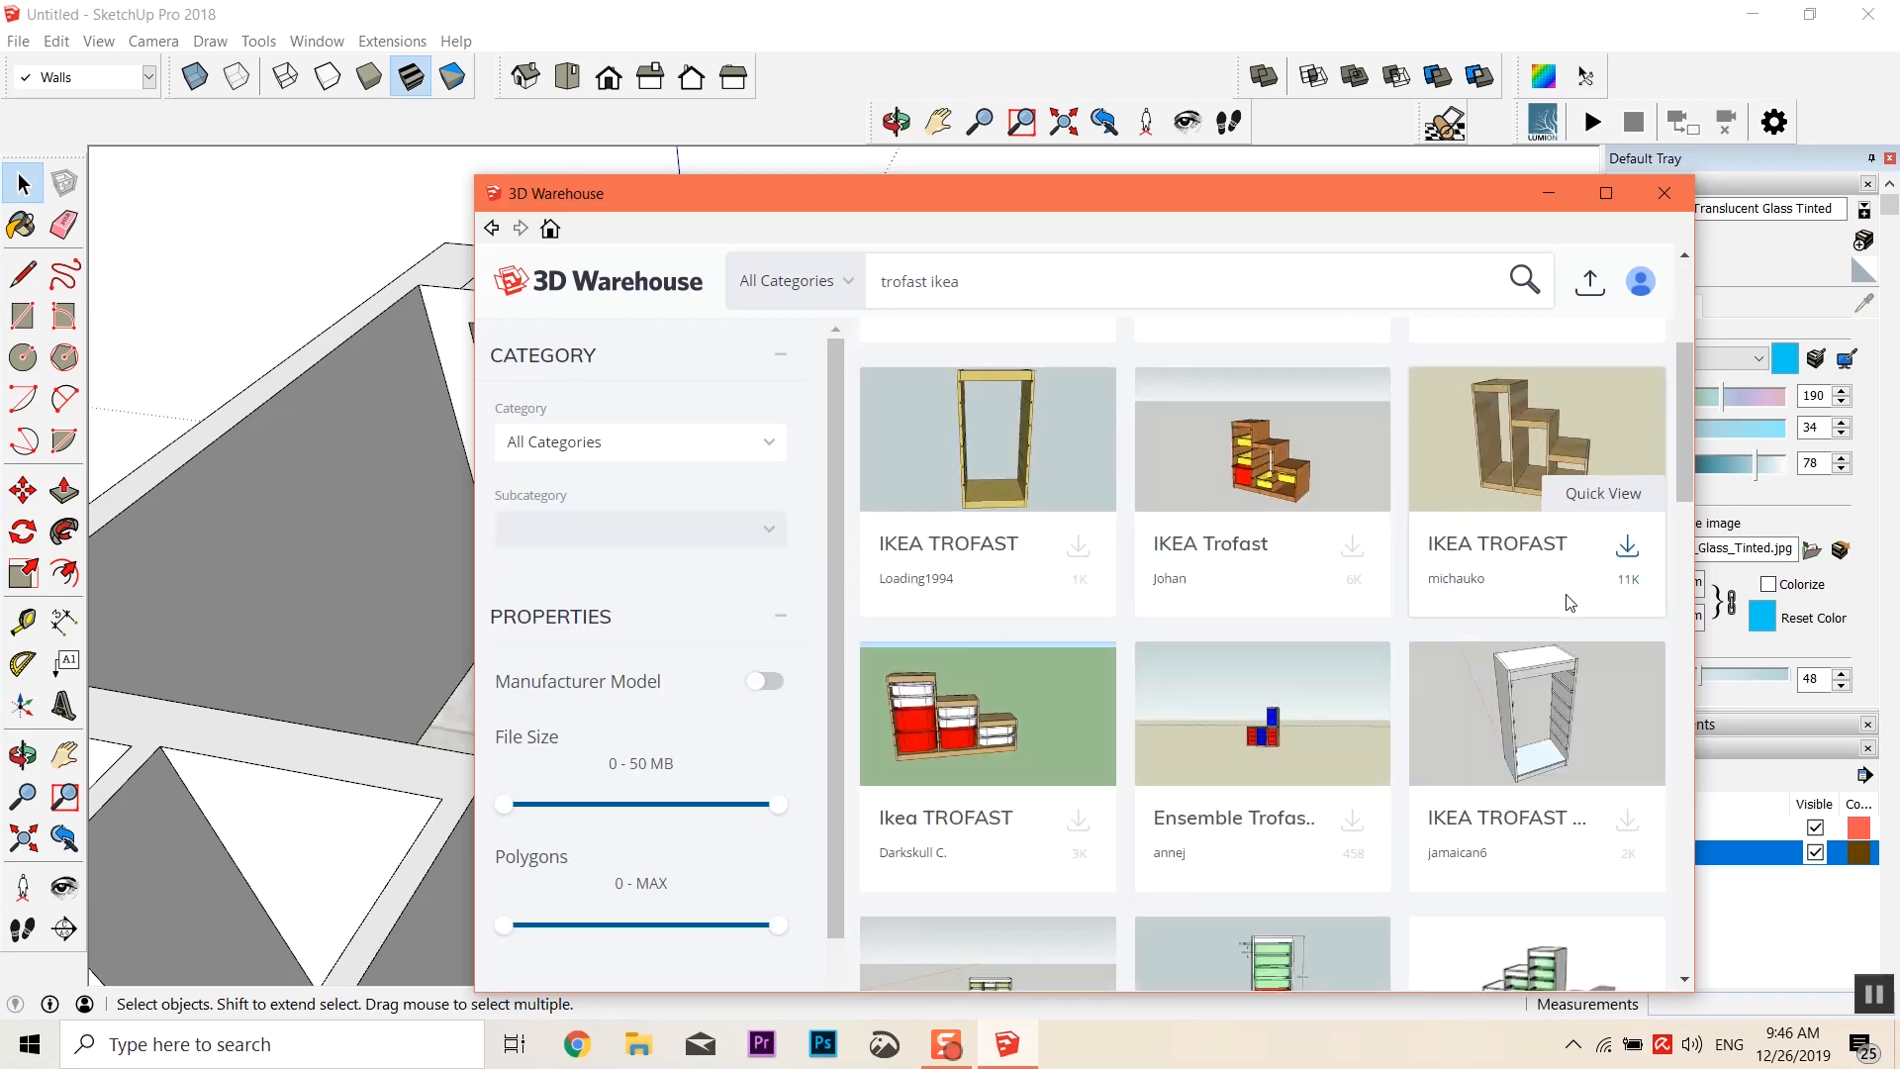
scroll(1569, 602, "down", 3)
scroll(1399, 666, "down", 3)
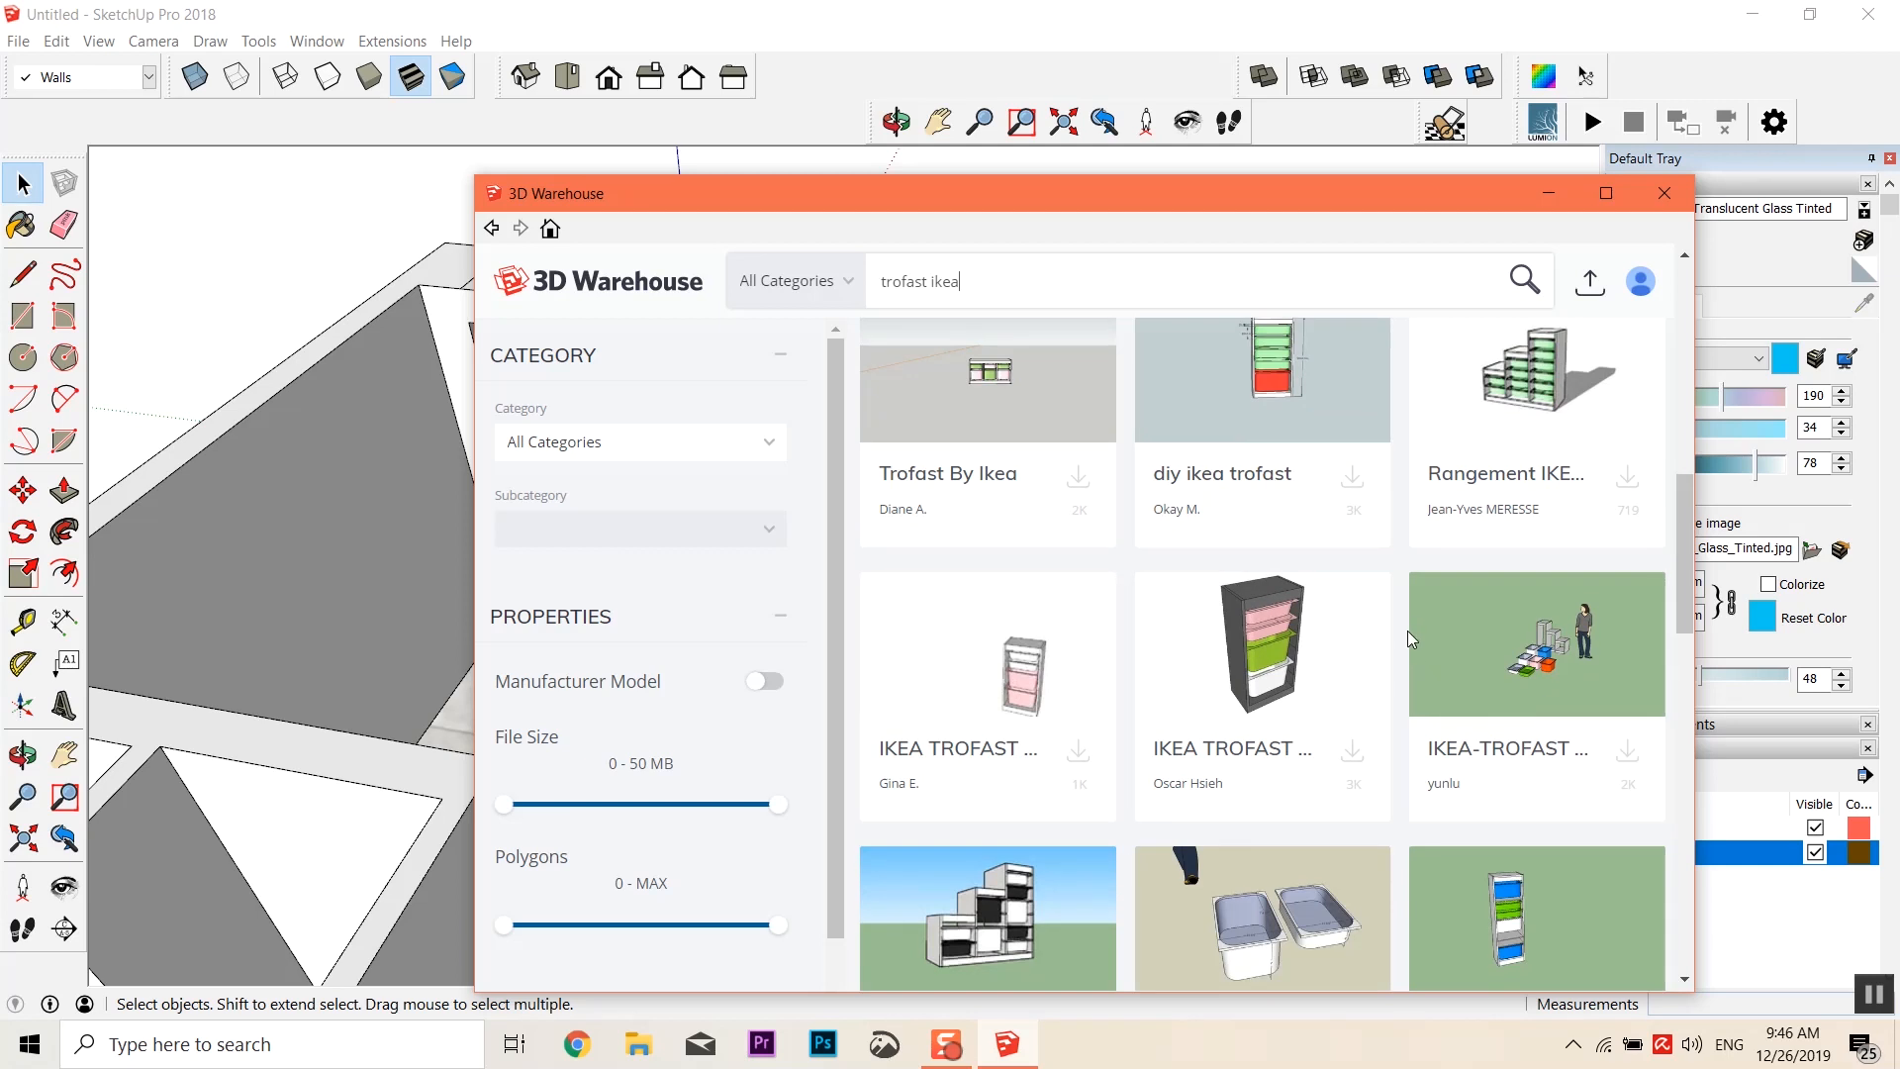
scroll(1410, 634, "down", 3)
scroll(1094, 782, "down", 3)
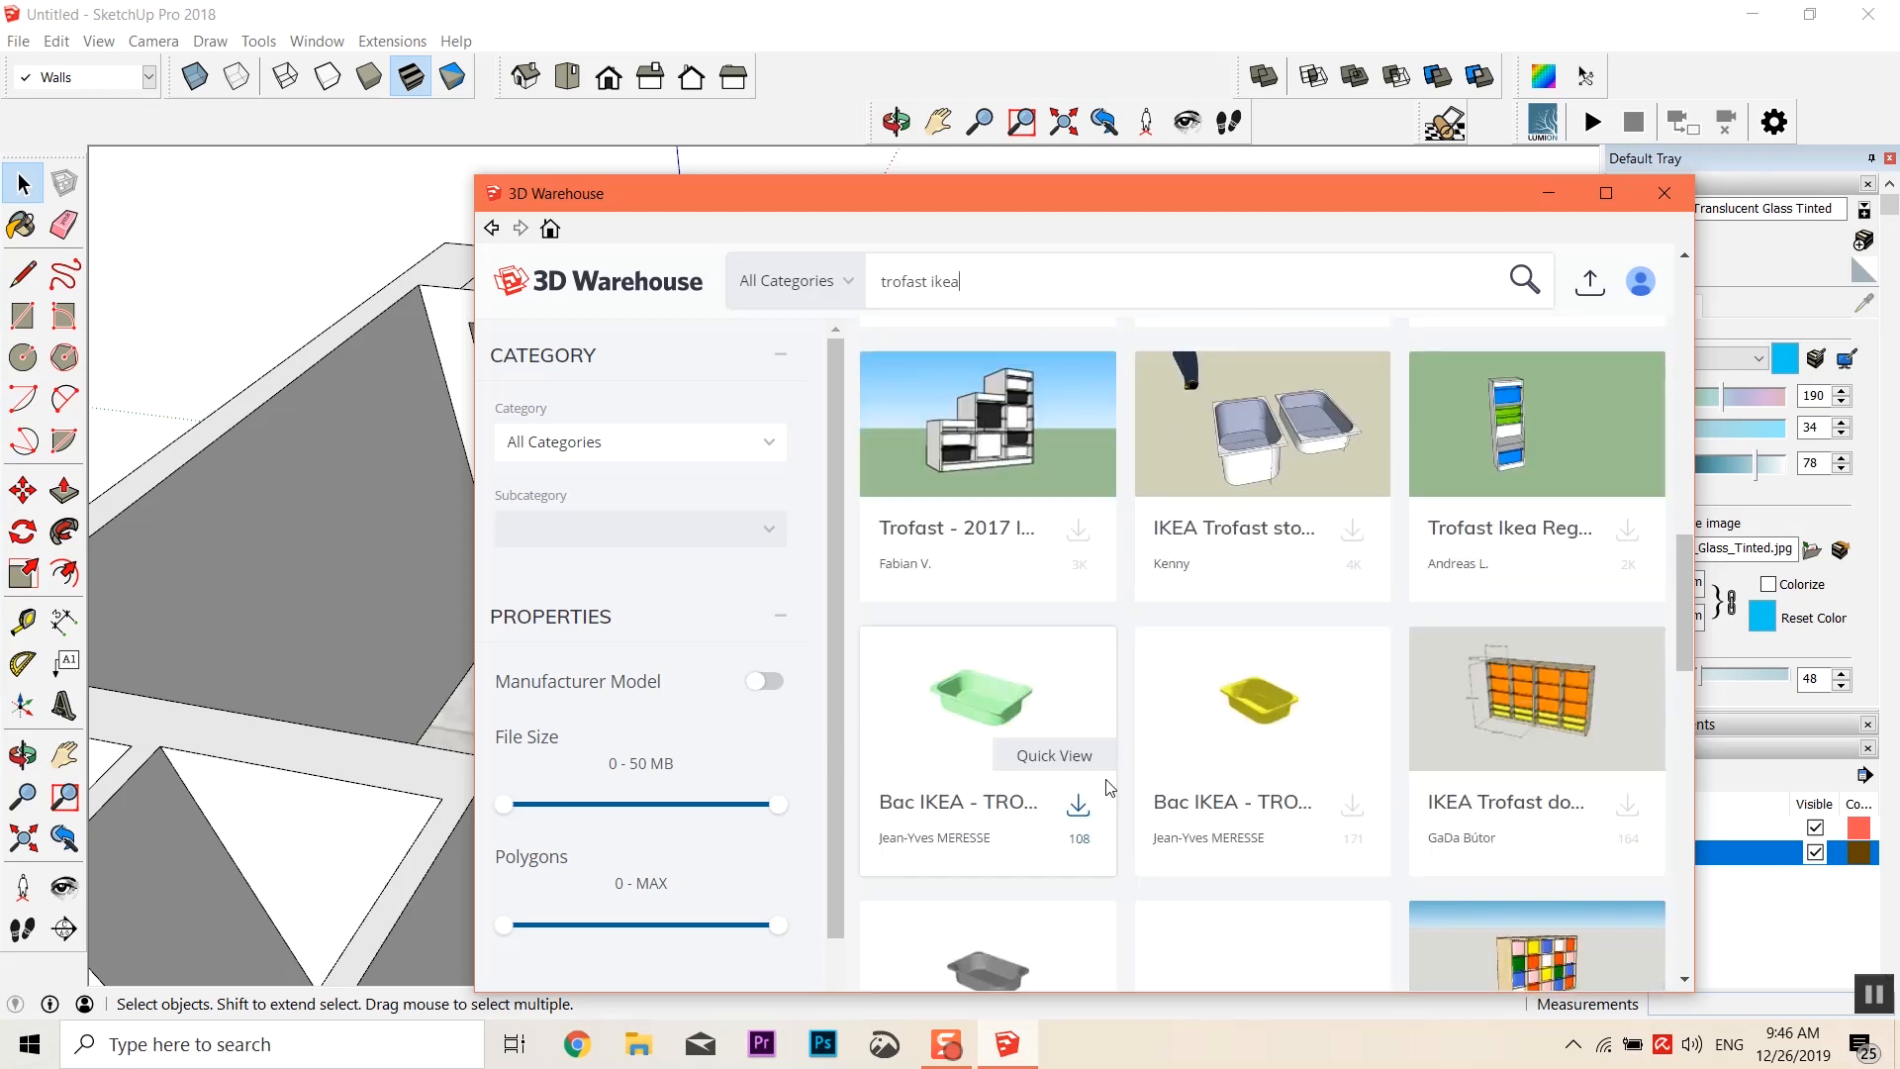
scroll(1114, 782, "down", 3)
scroll(1041, 782, "down", 2)
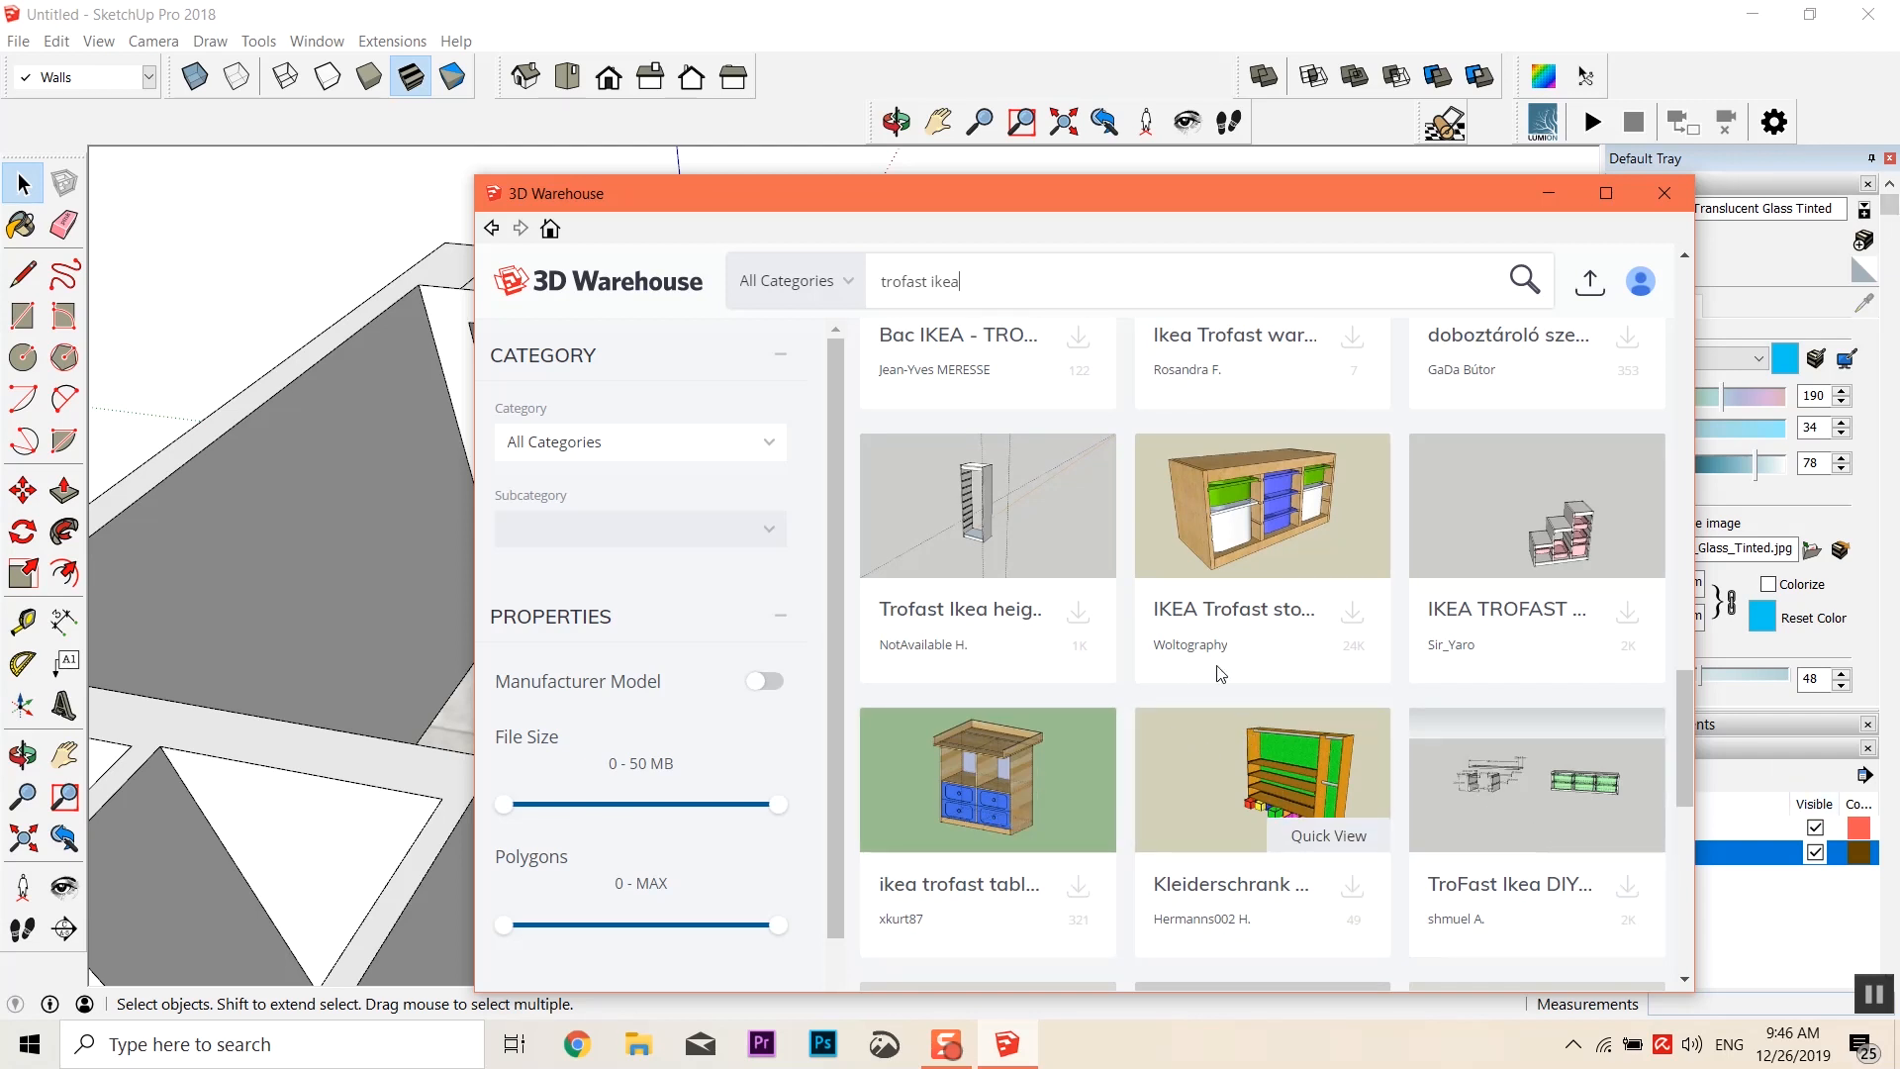
left_click(1628, 616)
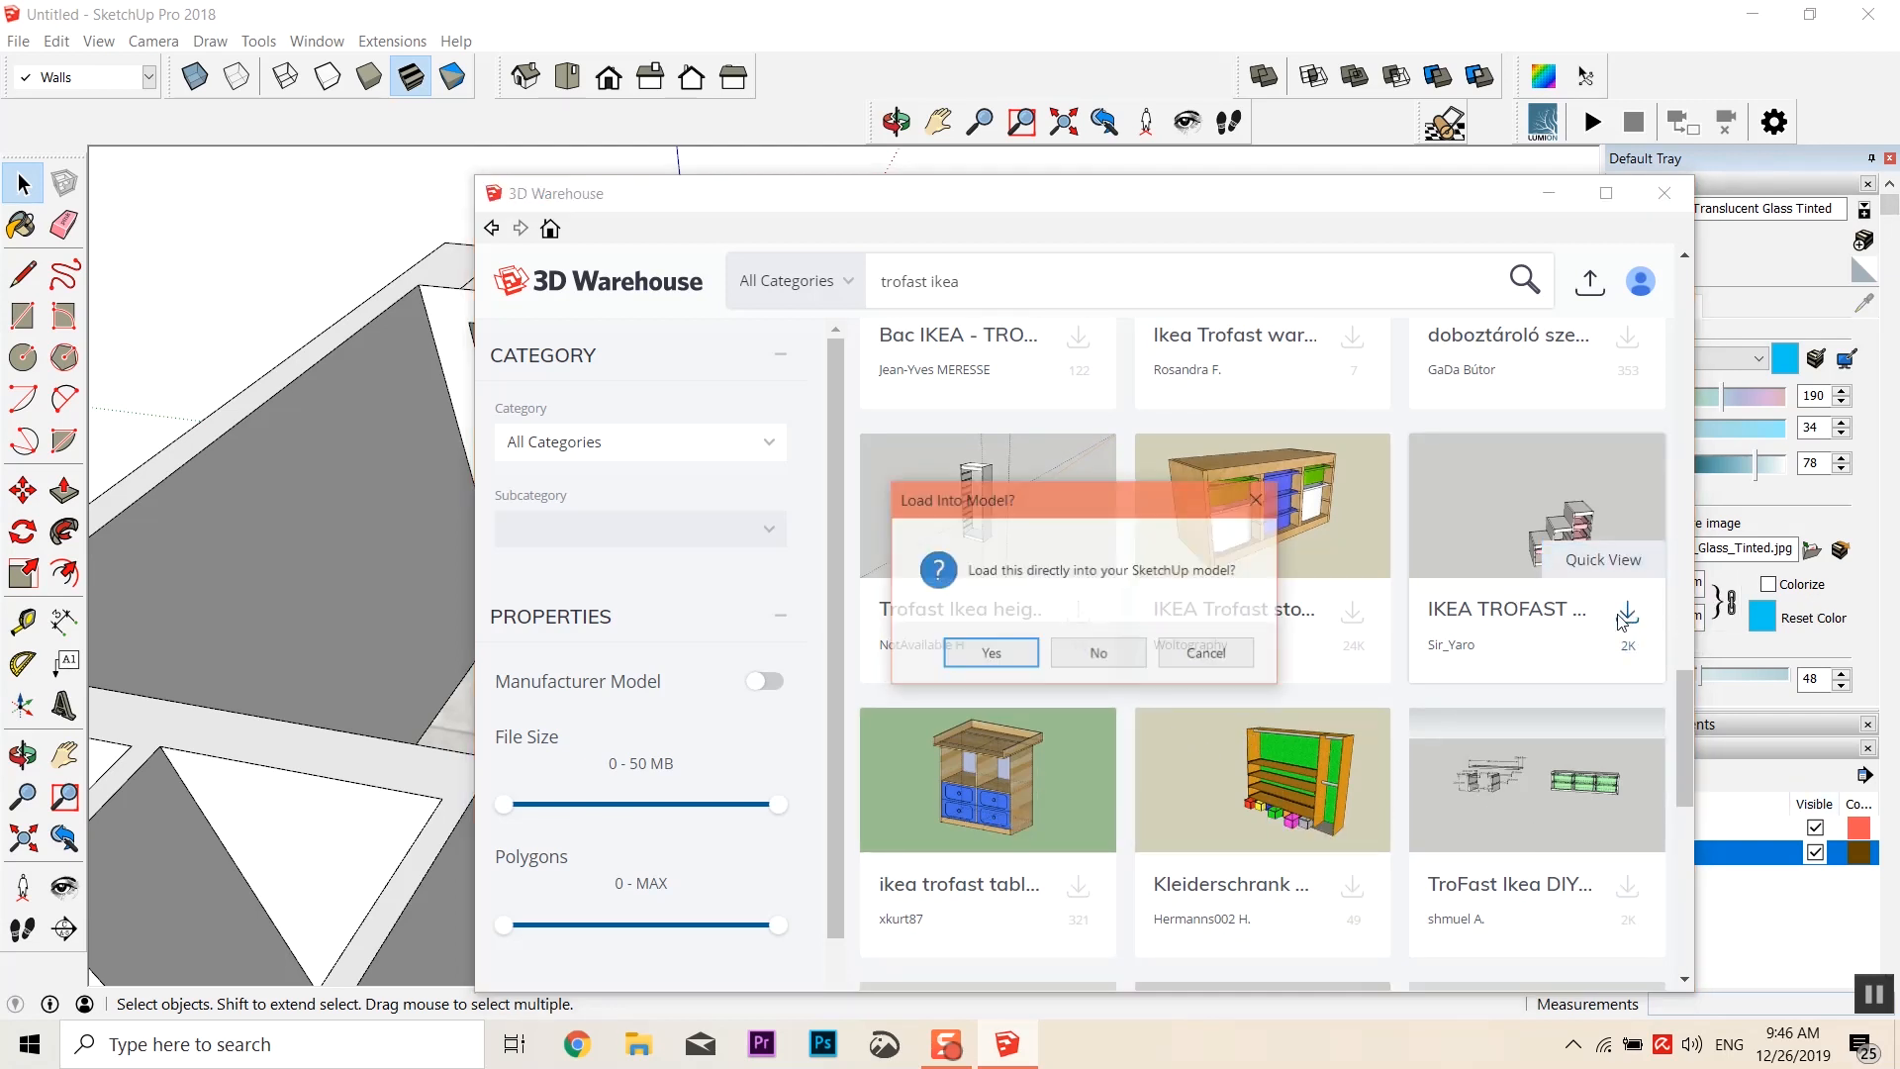
left_click(991, 655)
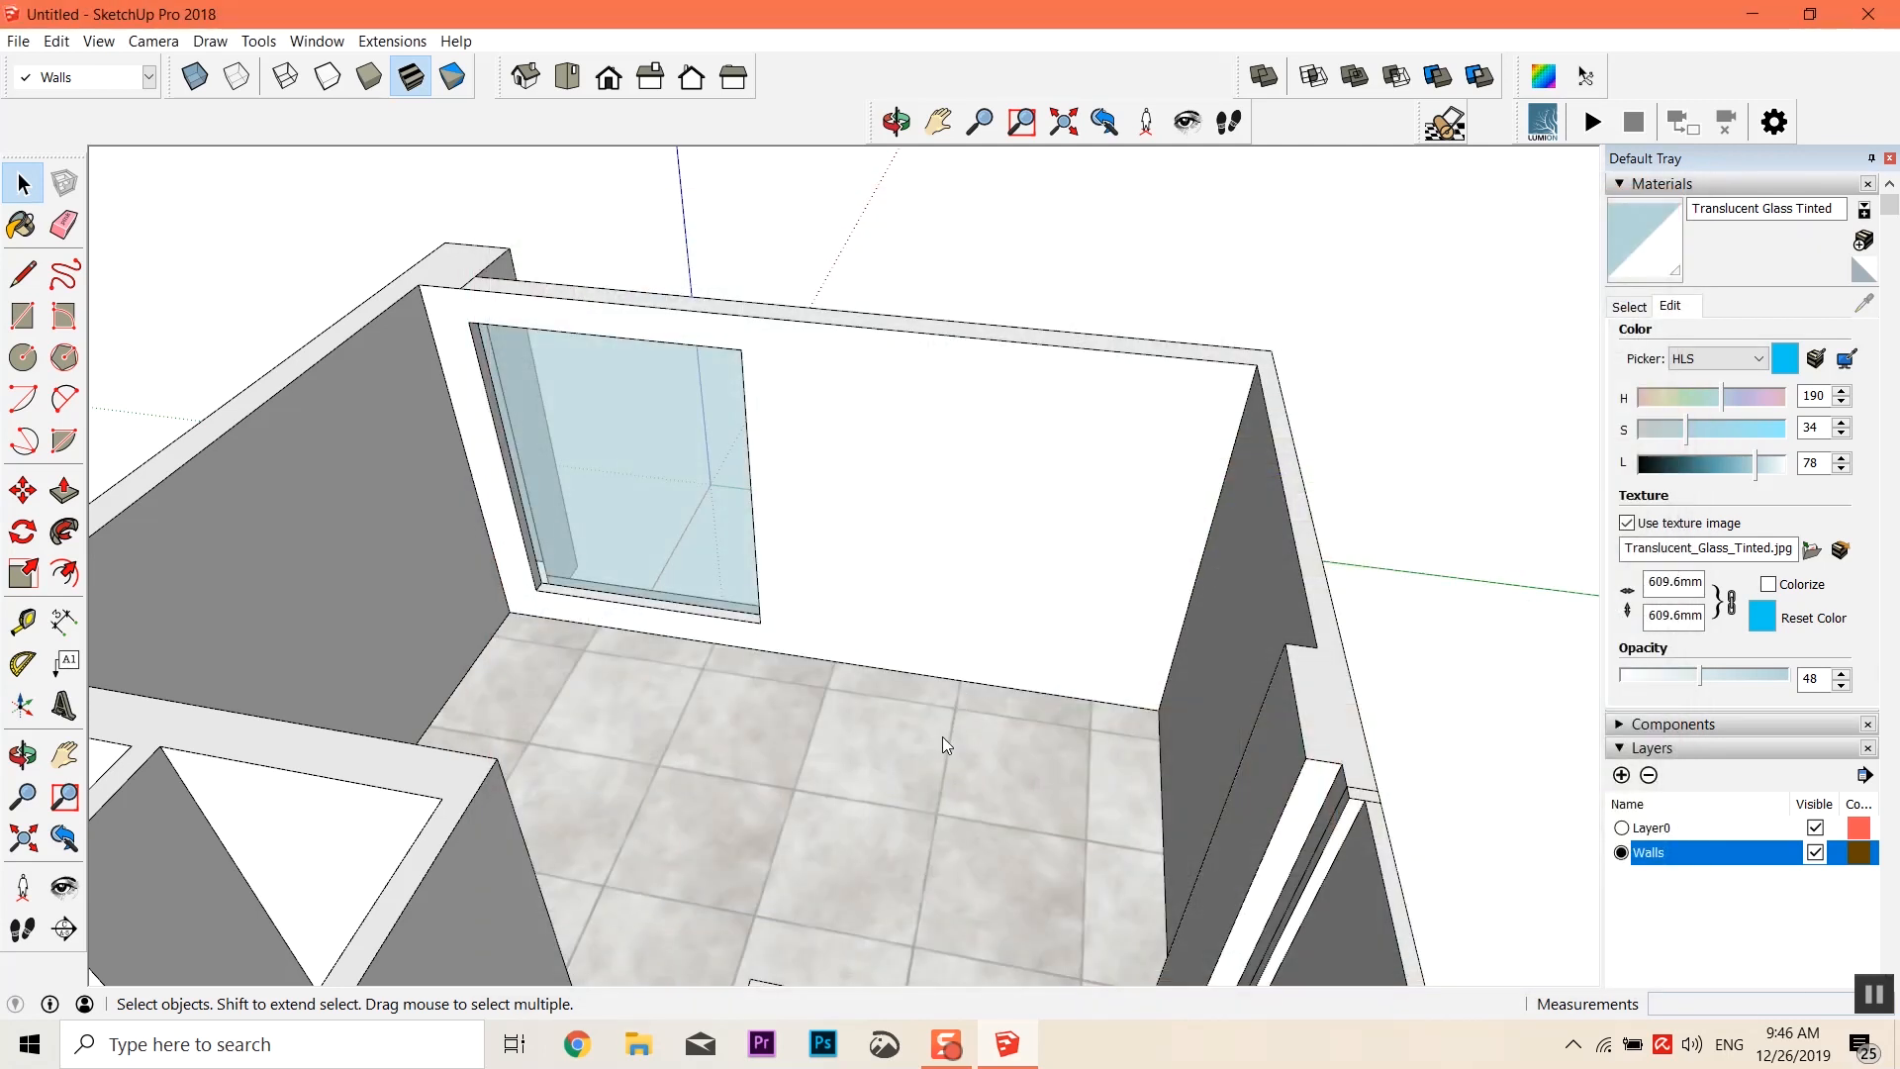
left_click(1036, 750)
Move the storage unit by its lower rear corner back against the wall beside the door opening
middle_click_drag(1035, 750, 1782, 802)
scroll(989, 582, "up", 4)
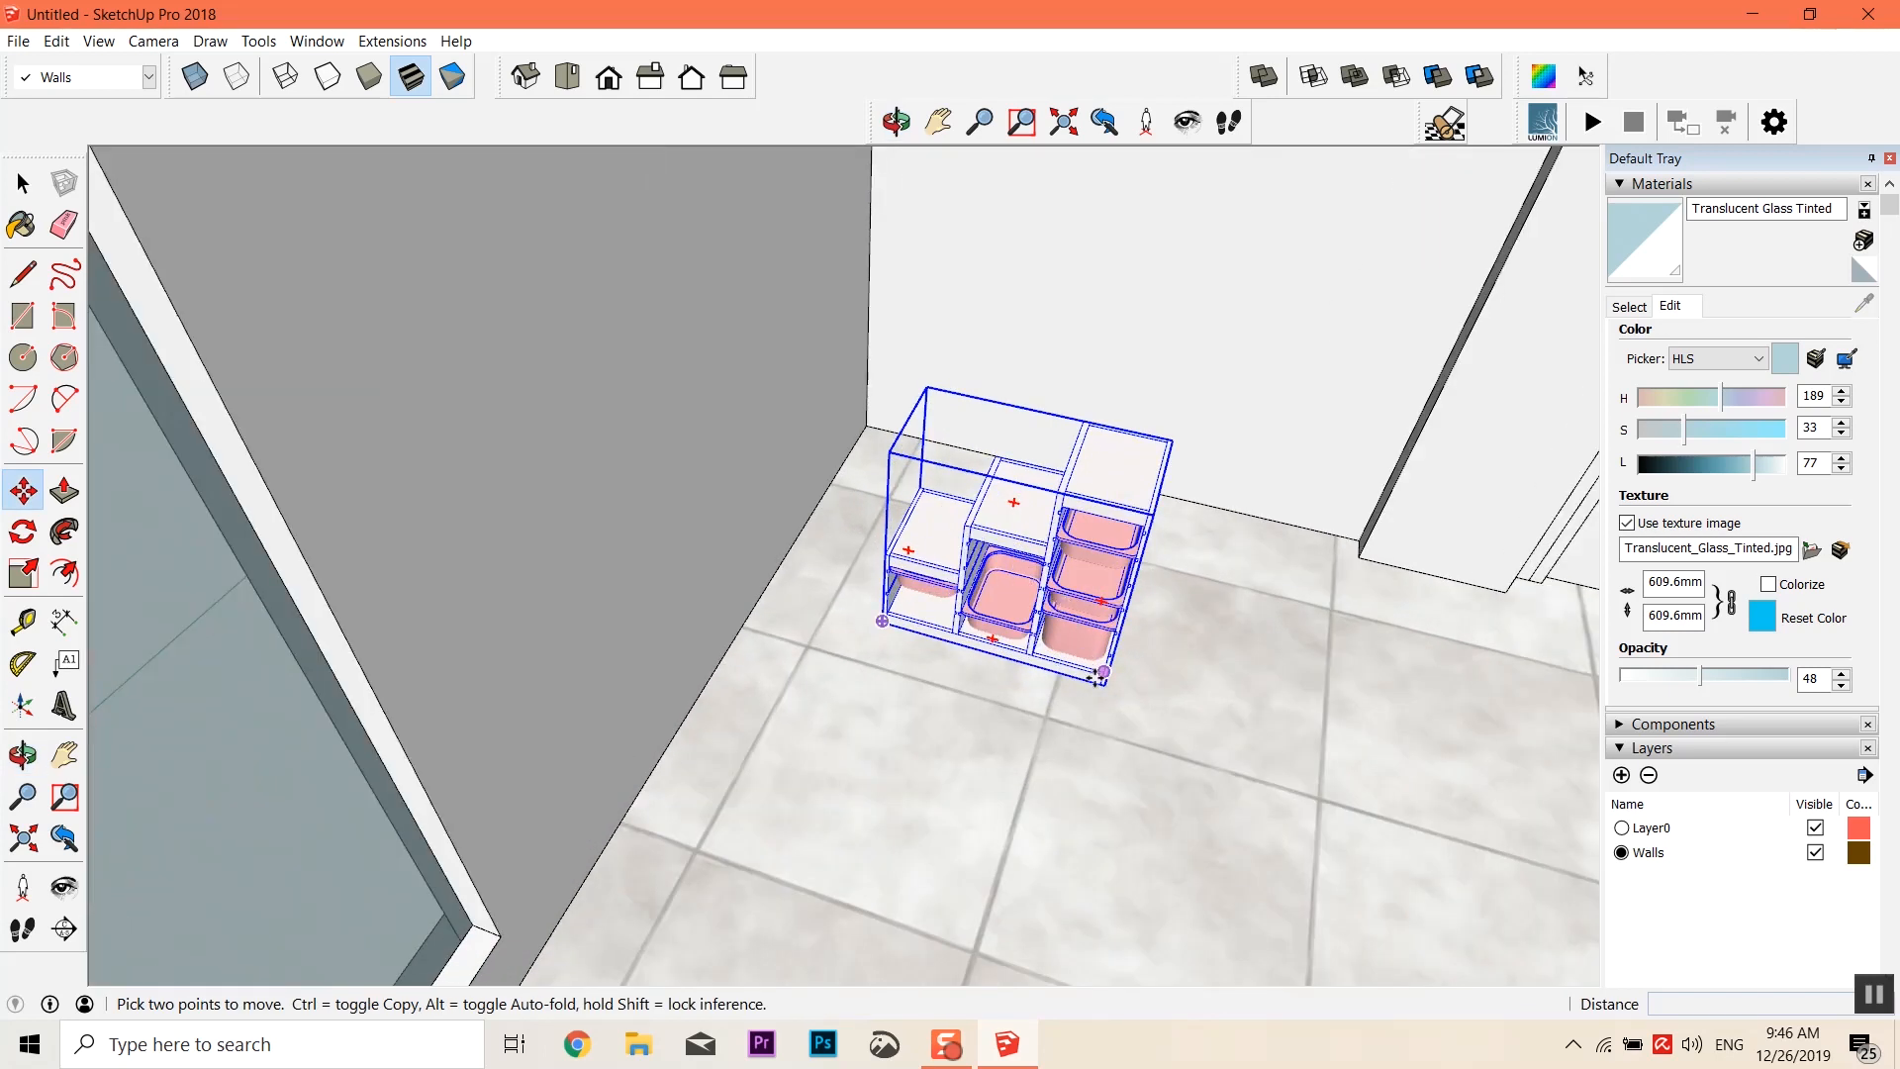
scroll(1097, 678, "up", 3)
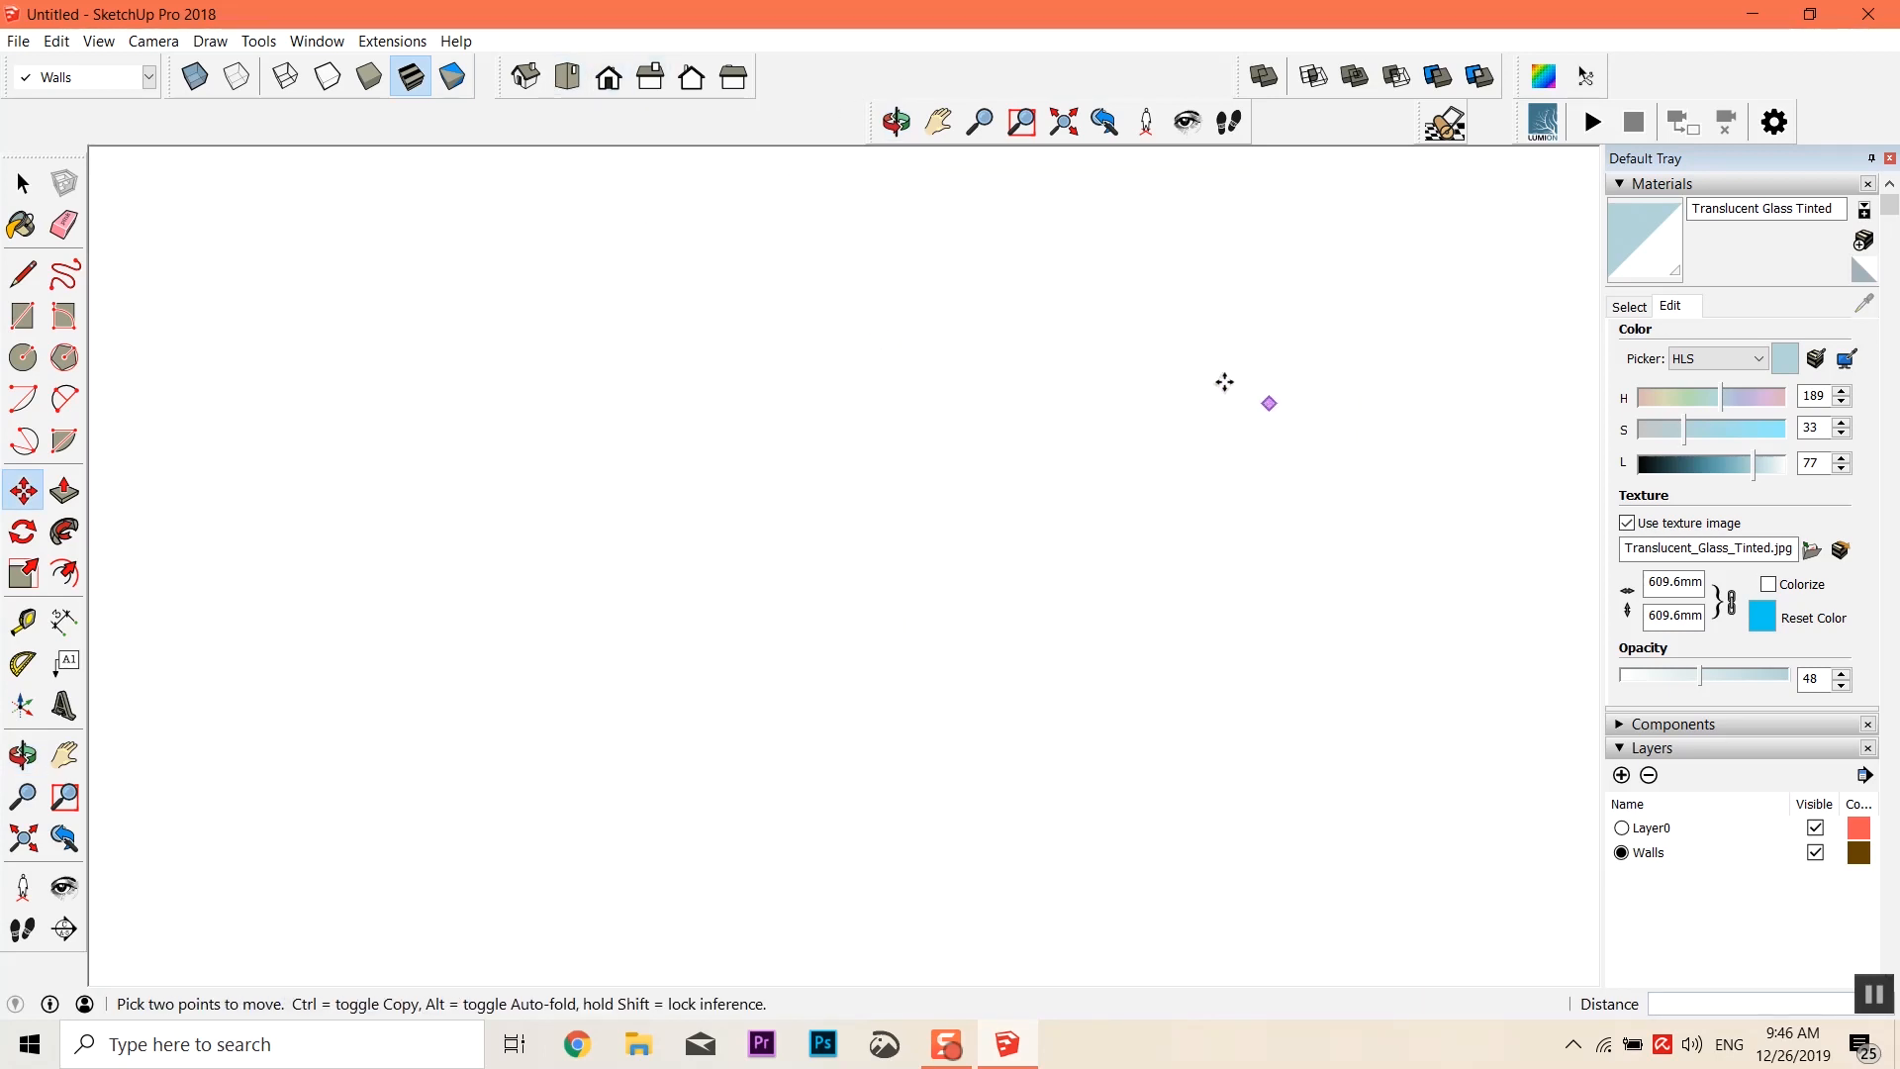
left_click(566, 77)
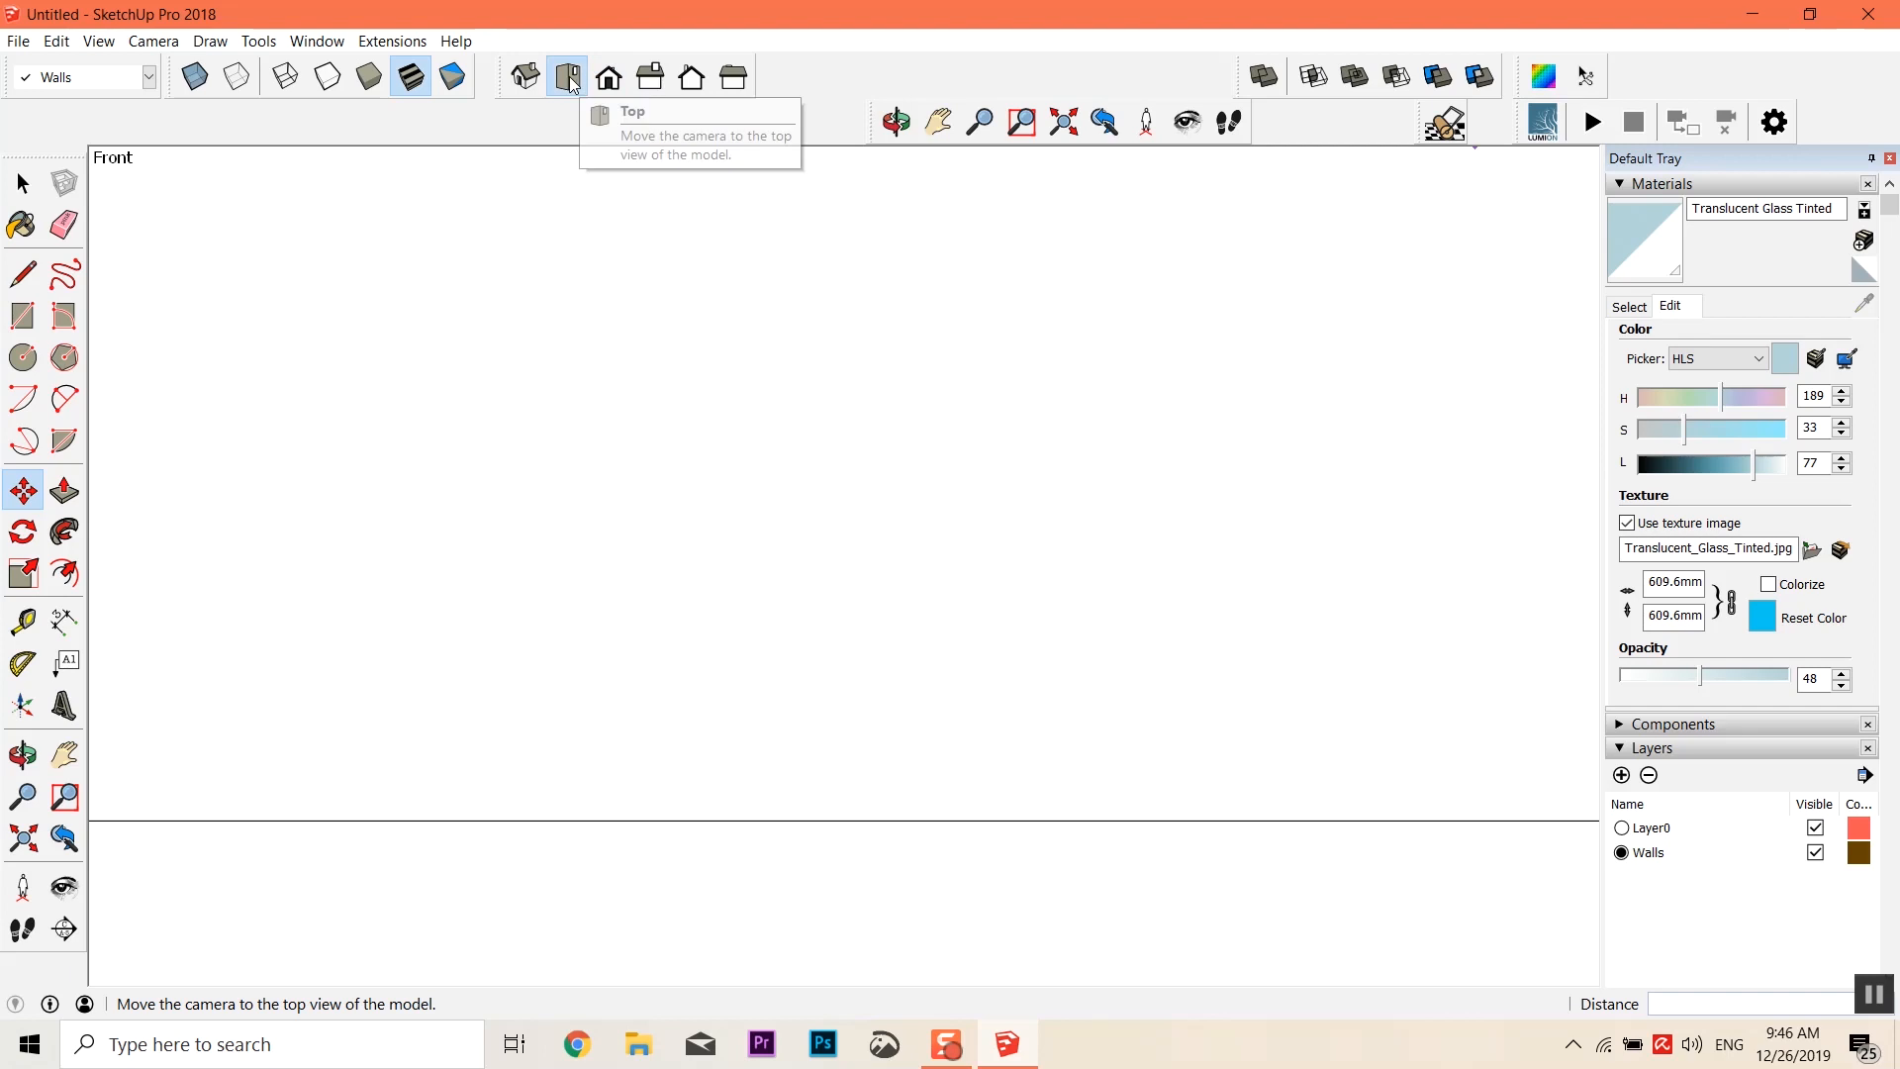
scroll(928, 292, "down", 1)
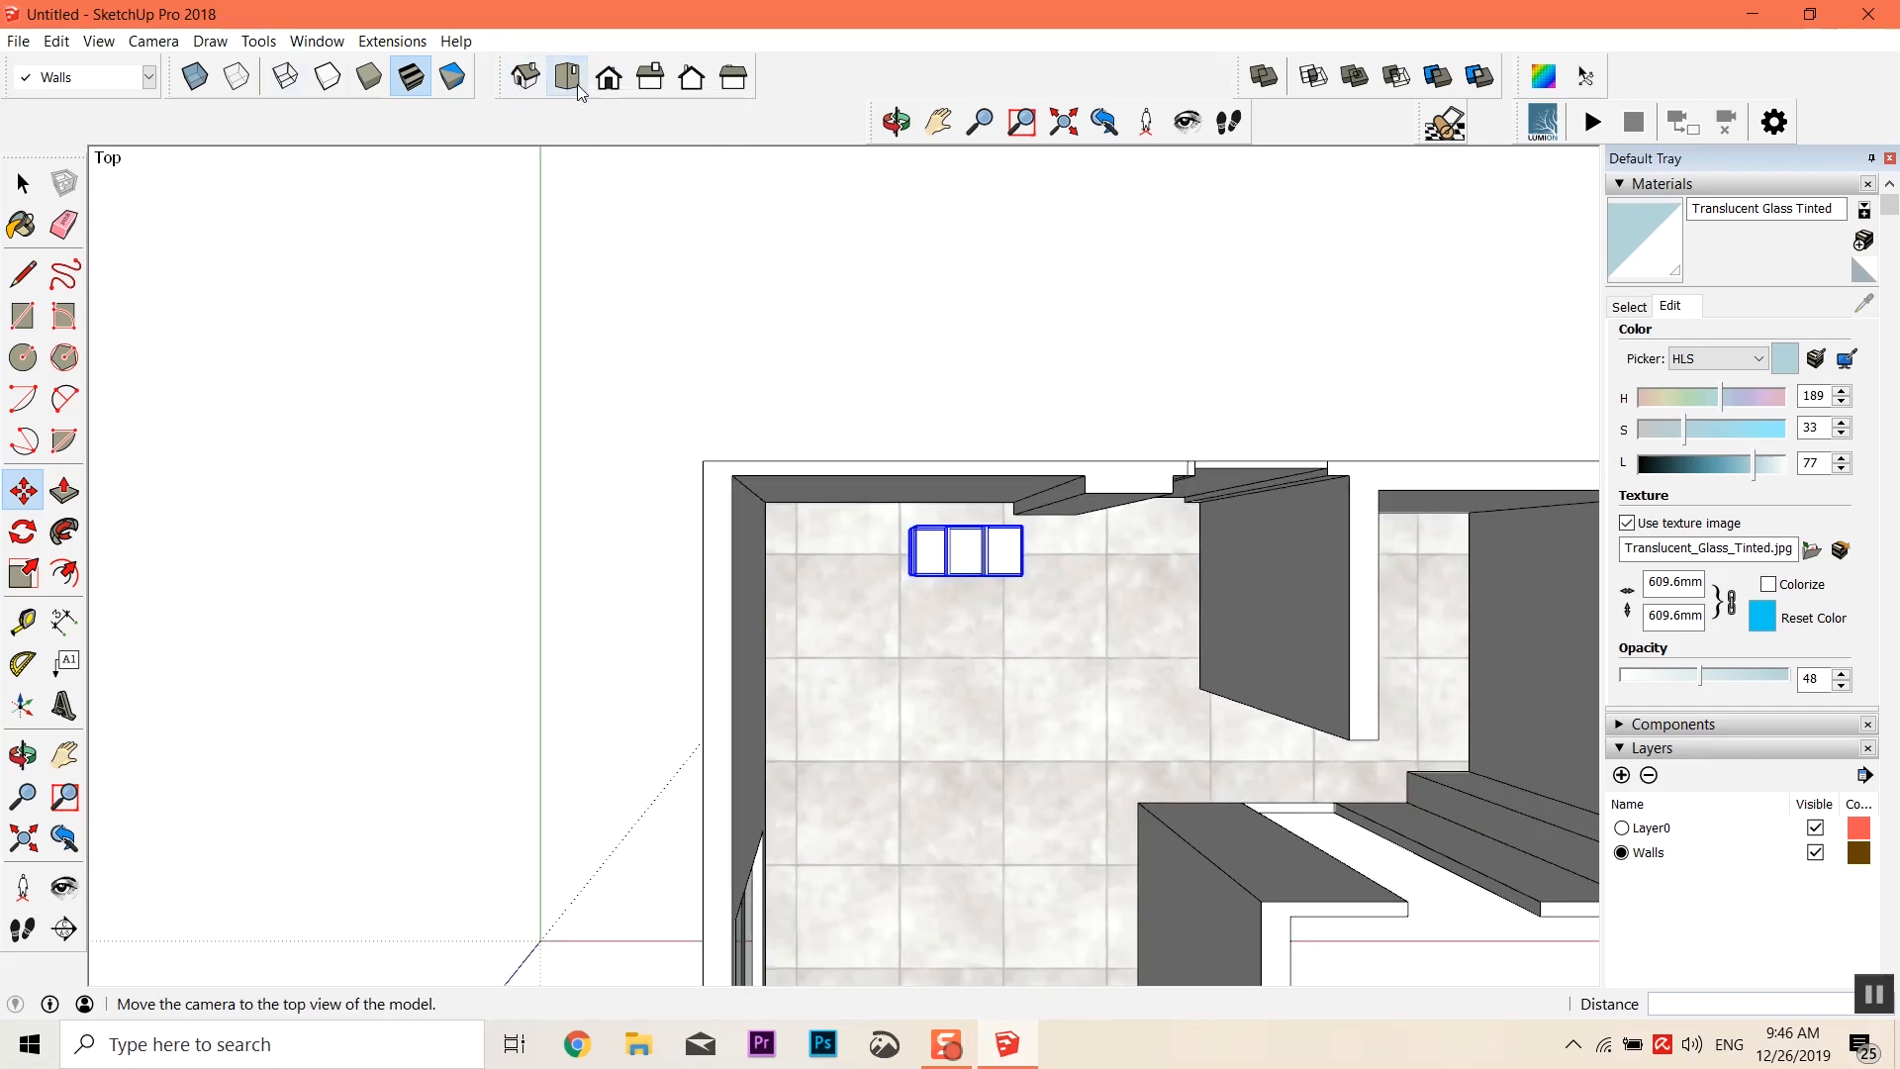
middle_click_drag(874, 530, 581, 293)
scroll(1023, 644, "up", 8)
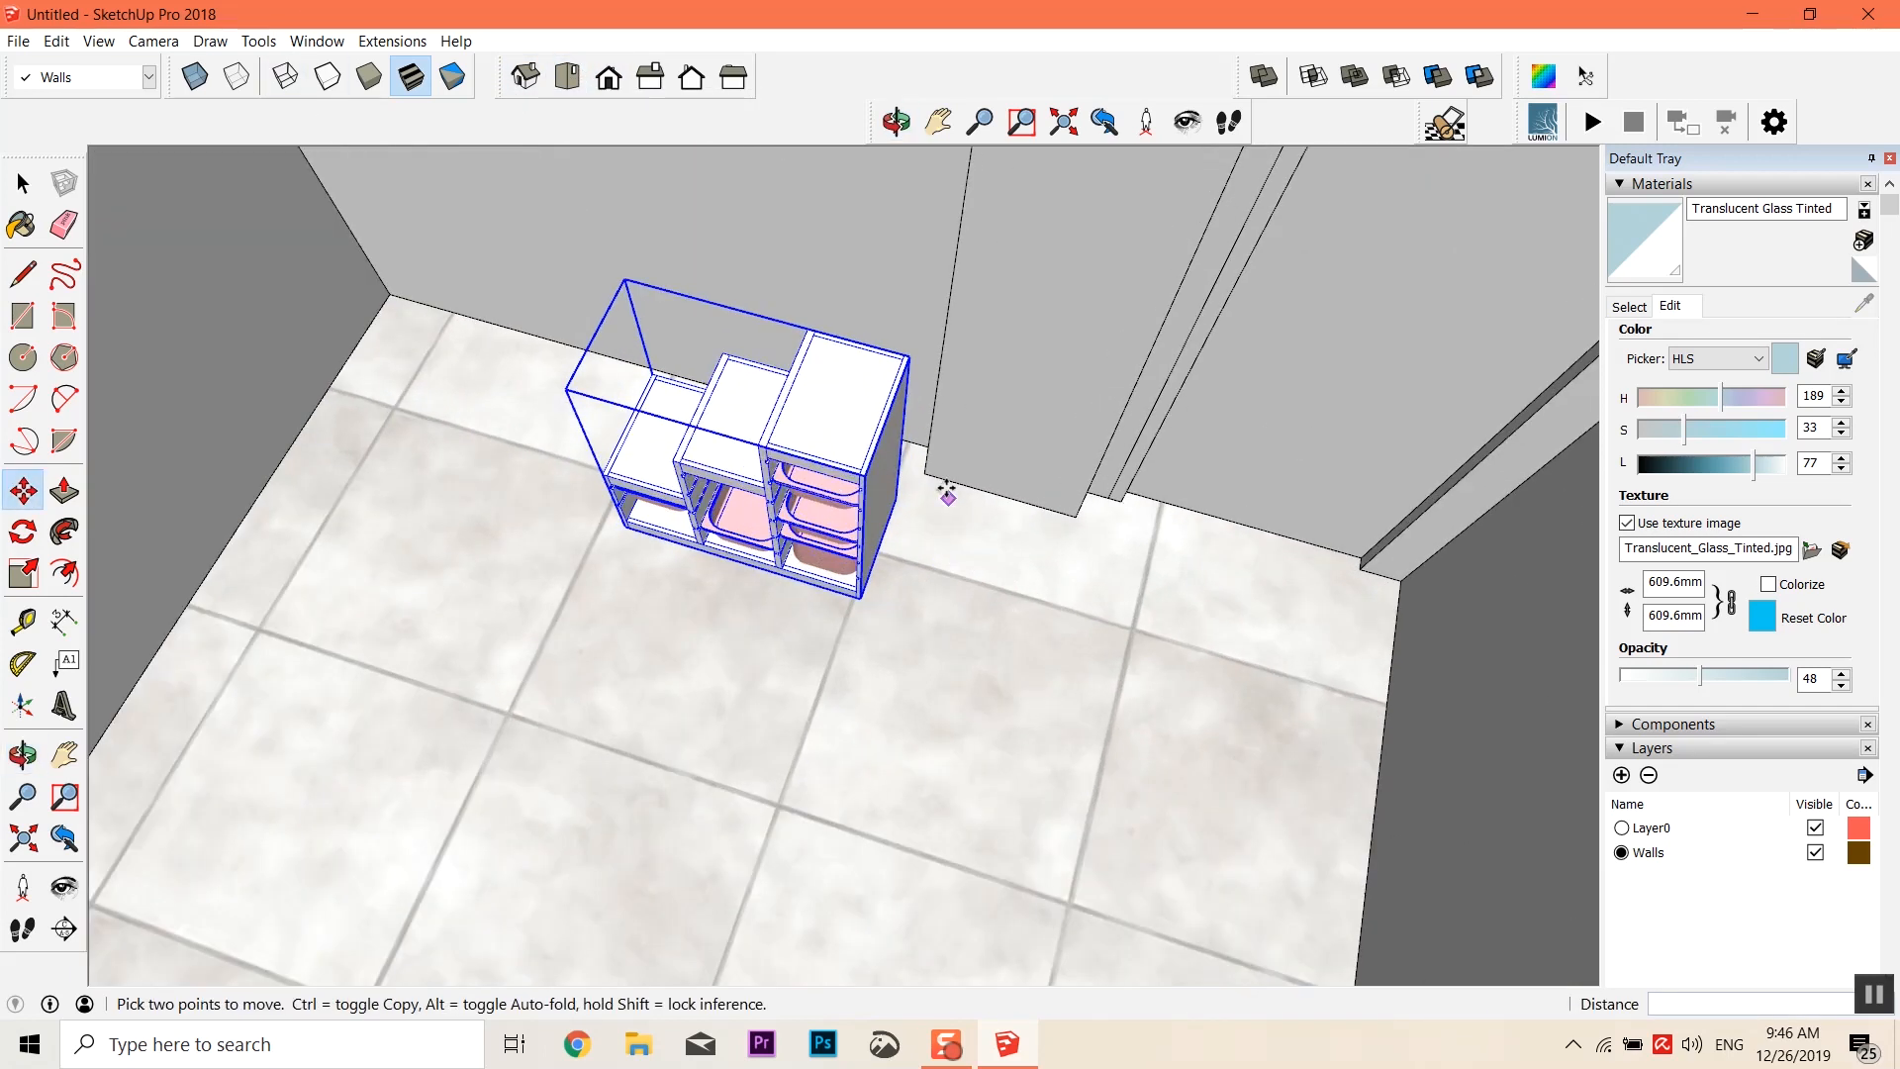
middle_click_drag(901, 448, 896, 529)
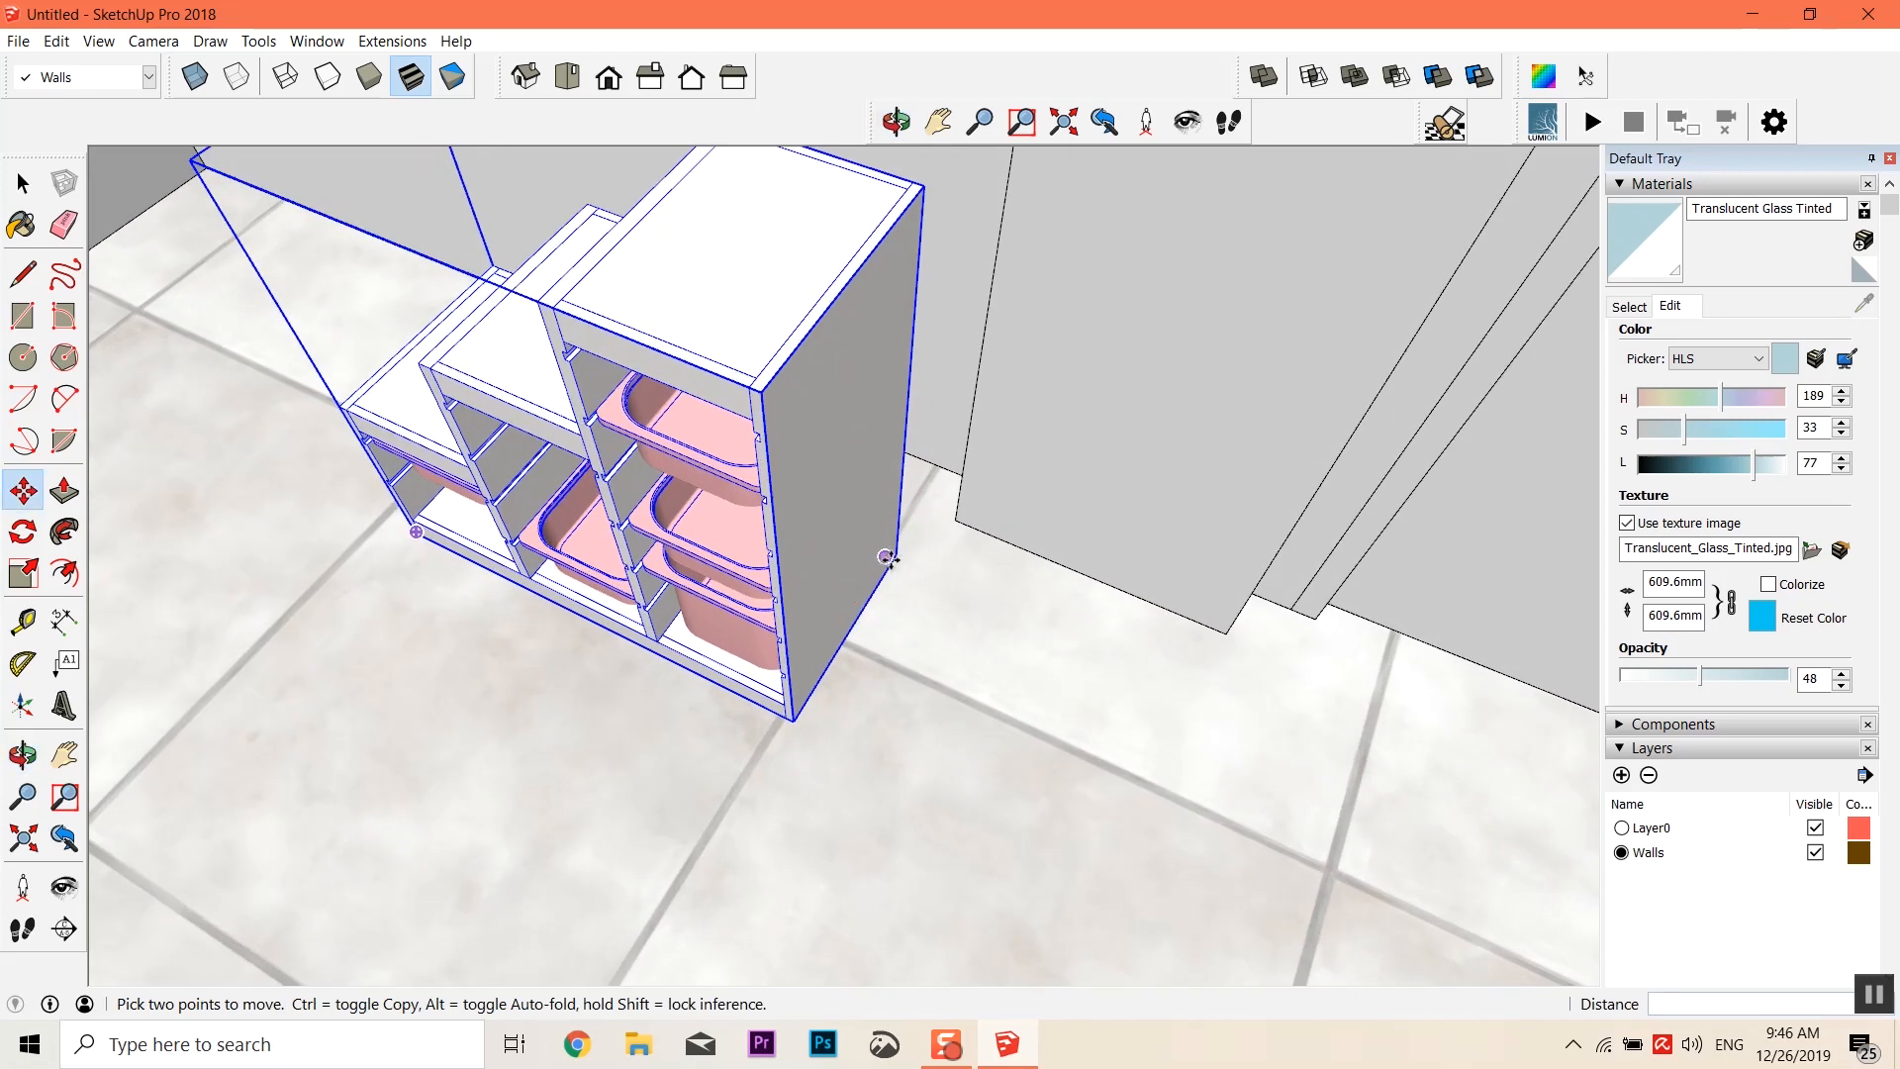
left_click(907, 554)
left_click(931, 464)
middle_click_drag(932, 465, 845, 647)
left_click(845, 646)
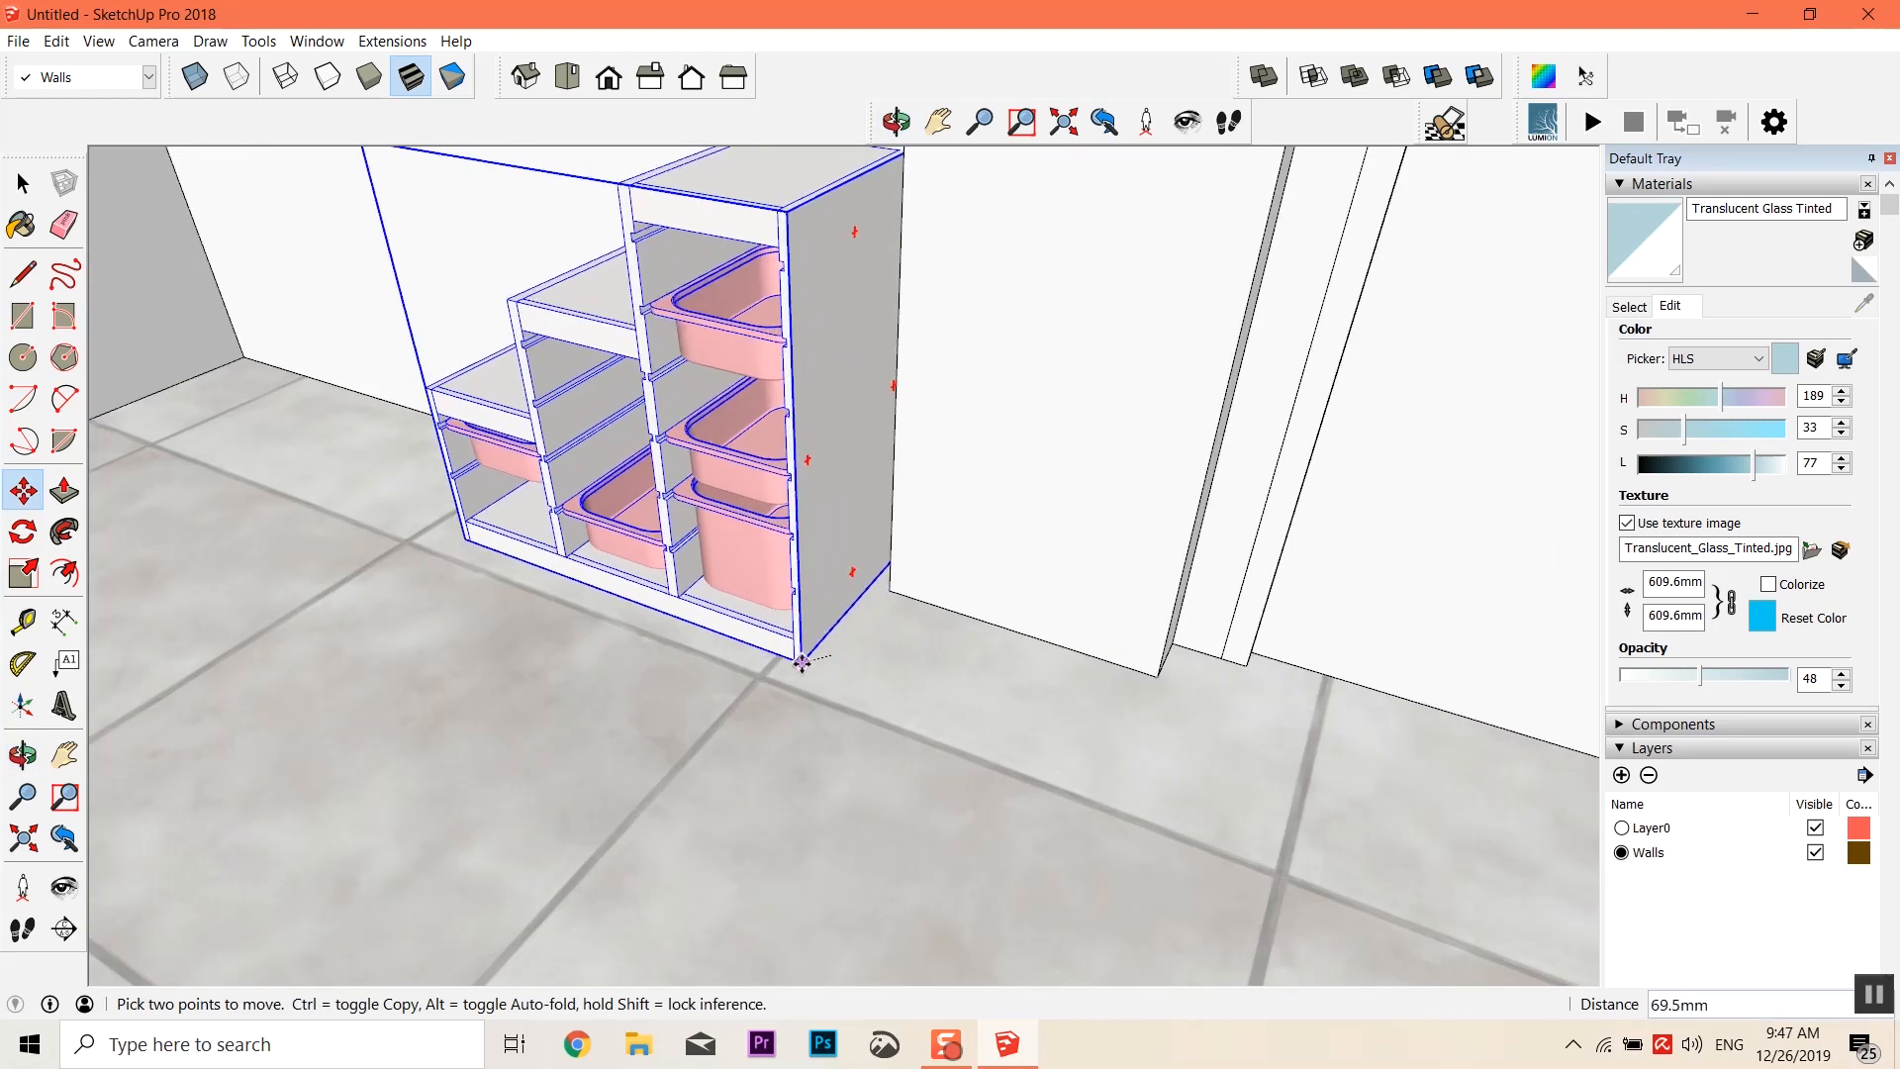
left_click(746, 709)
middle_click_drag(746, 708, 507, 464)
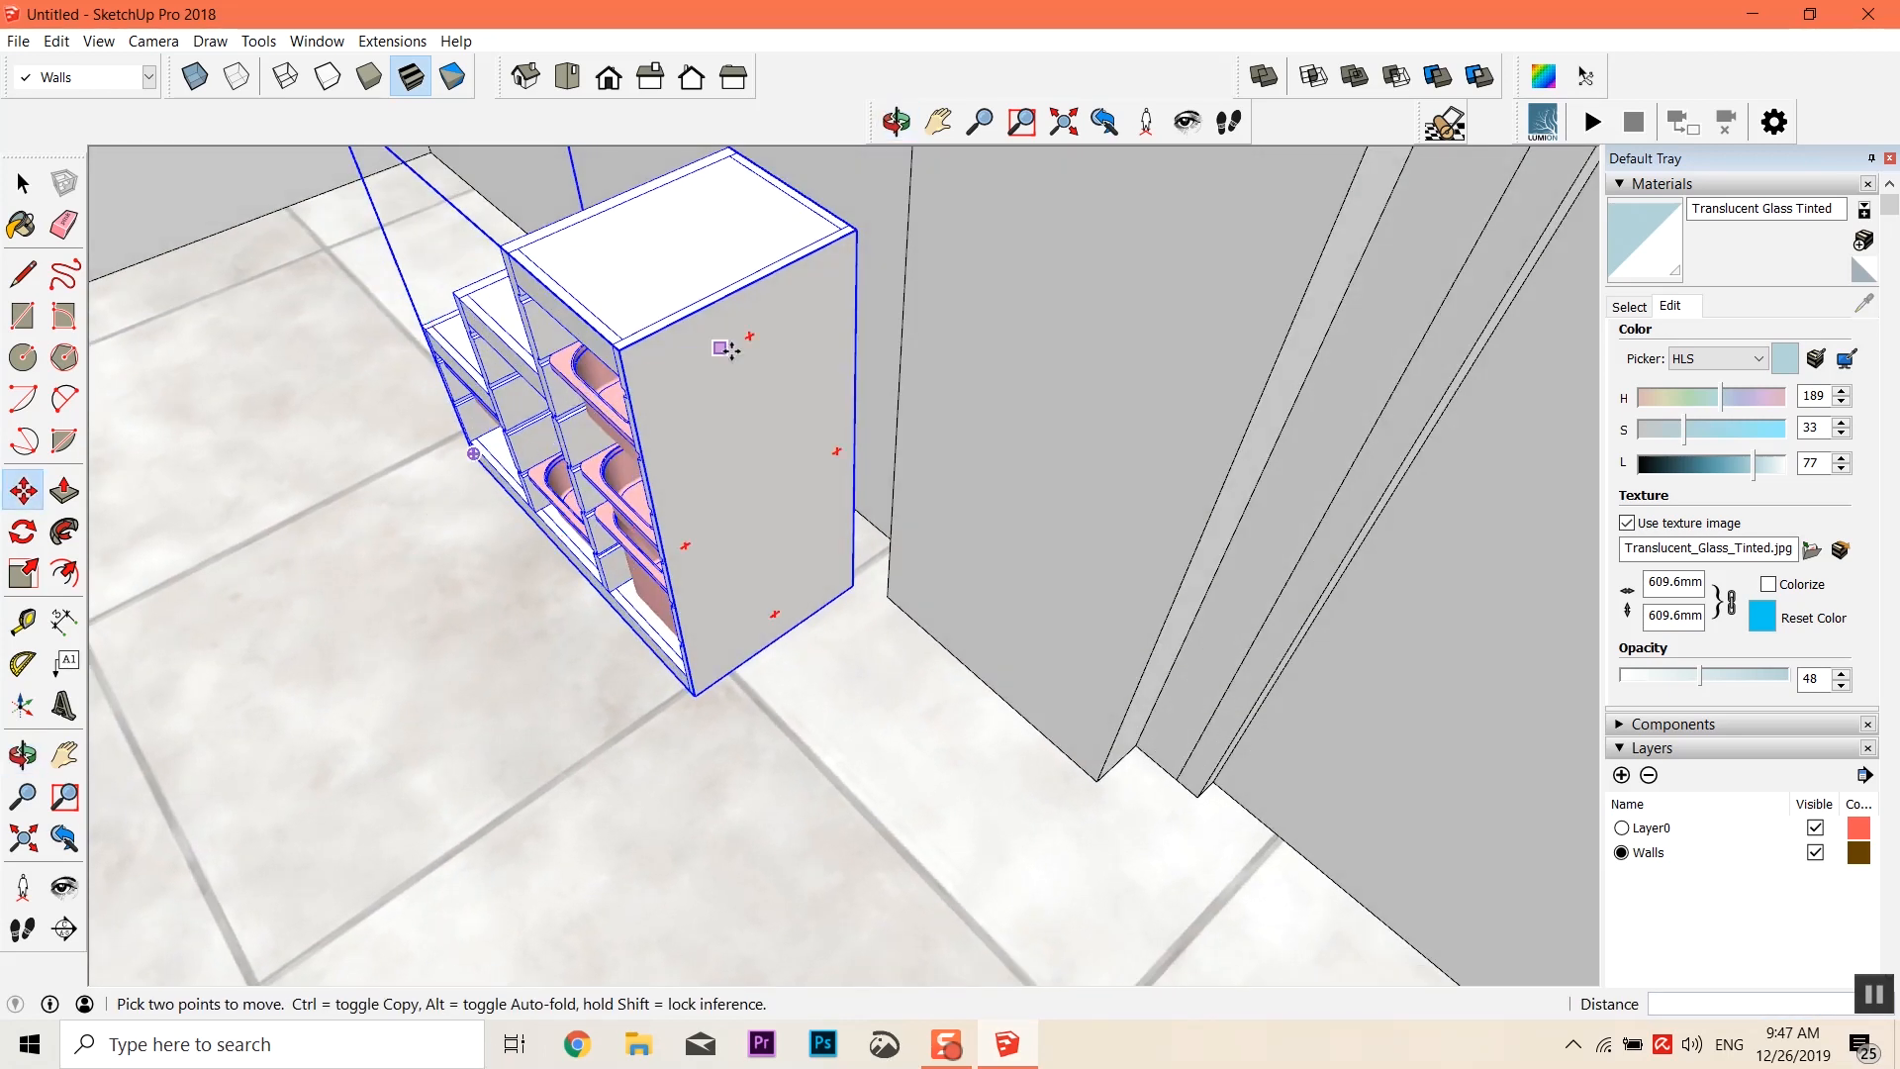
key("q")
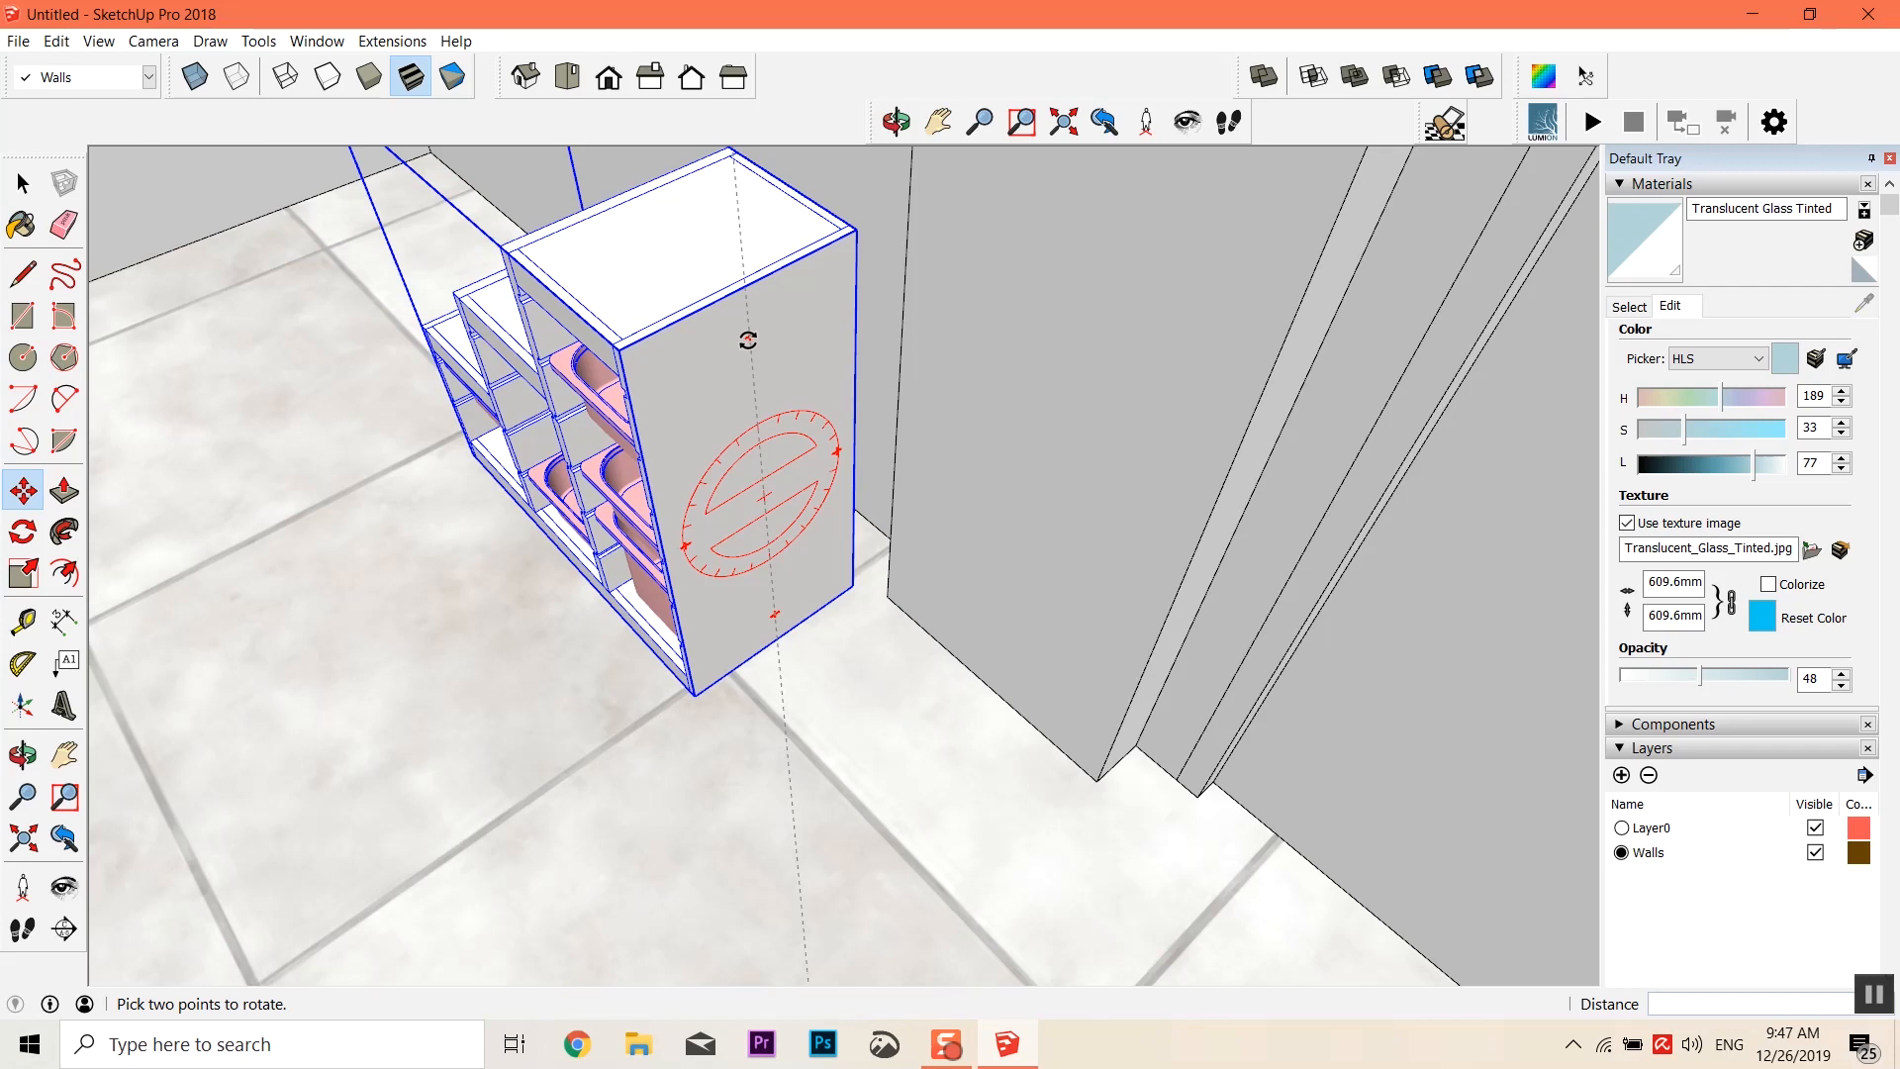
left_click(749, 337)
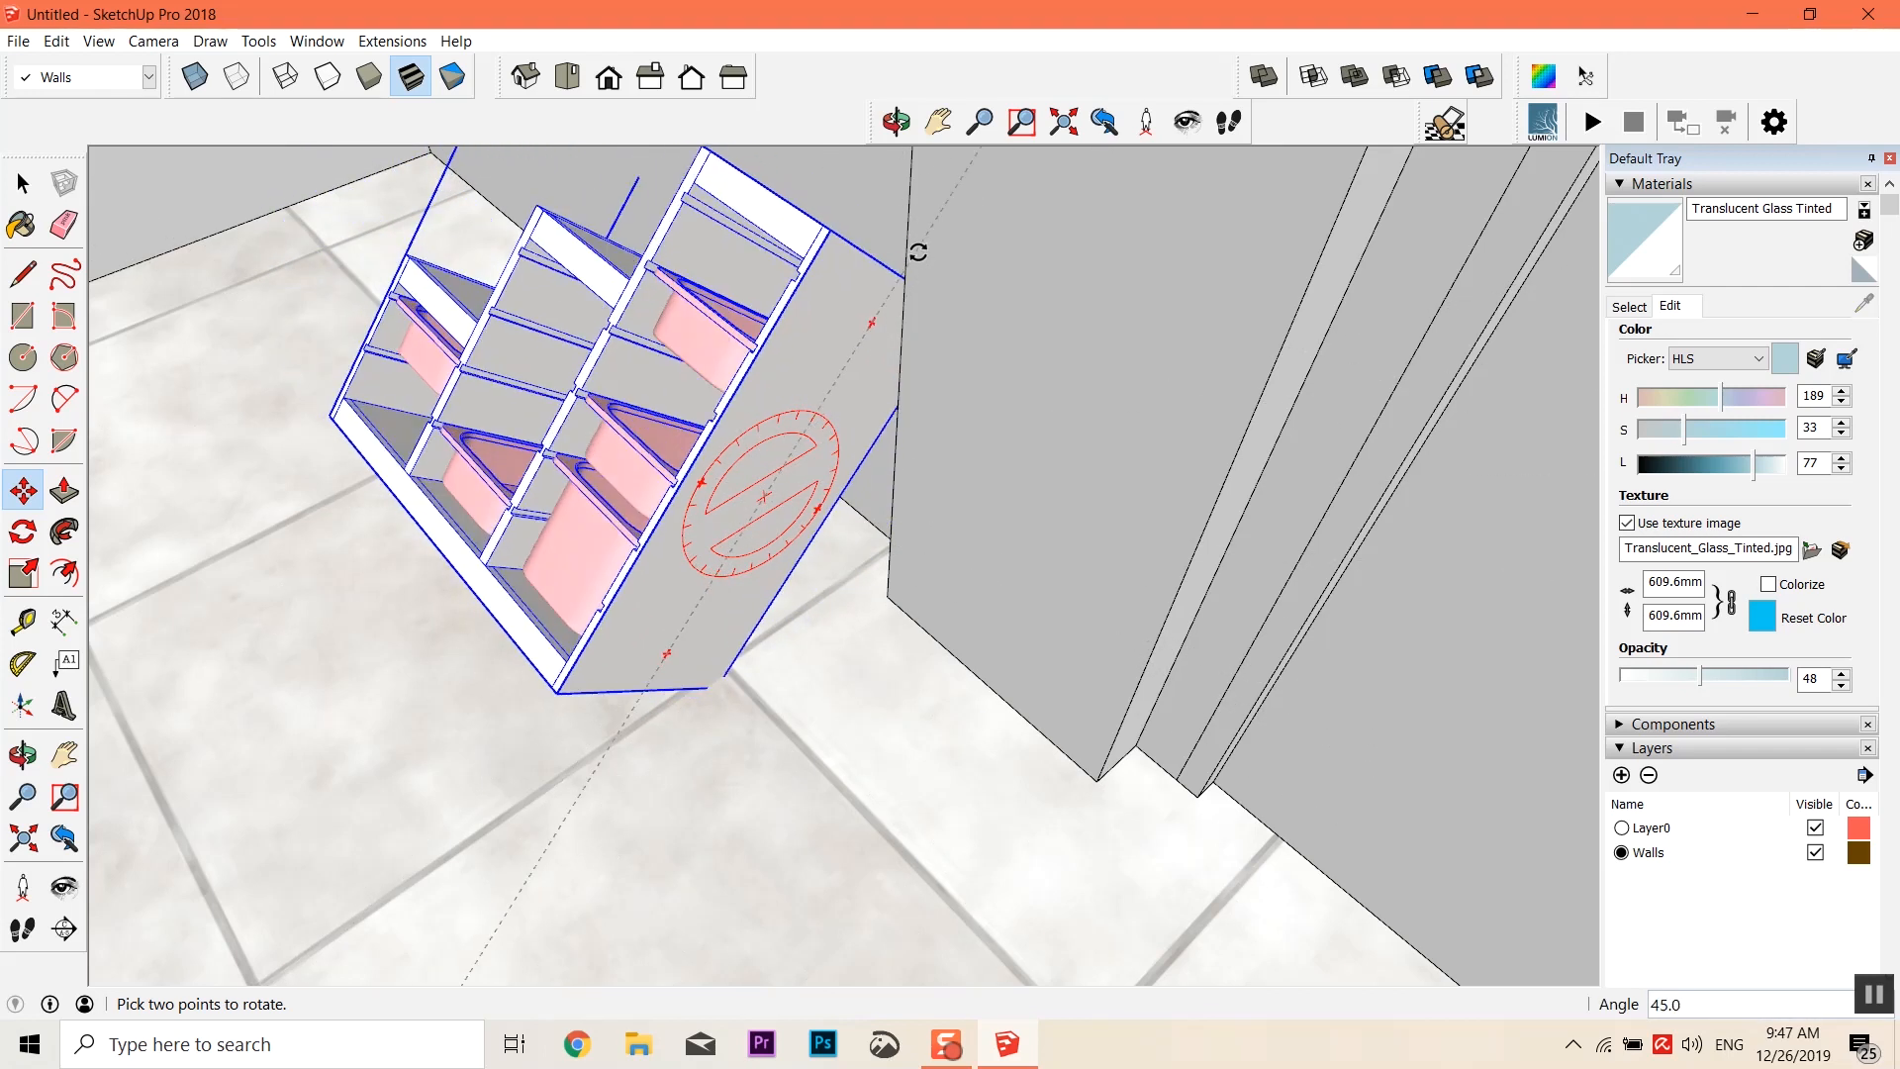
key("Escape")
middle_click_drag(636, 265, 1002, 314)
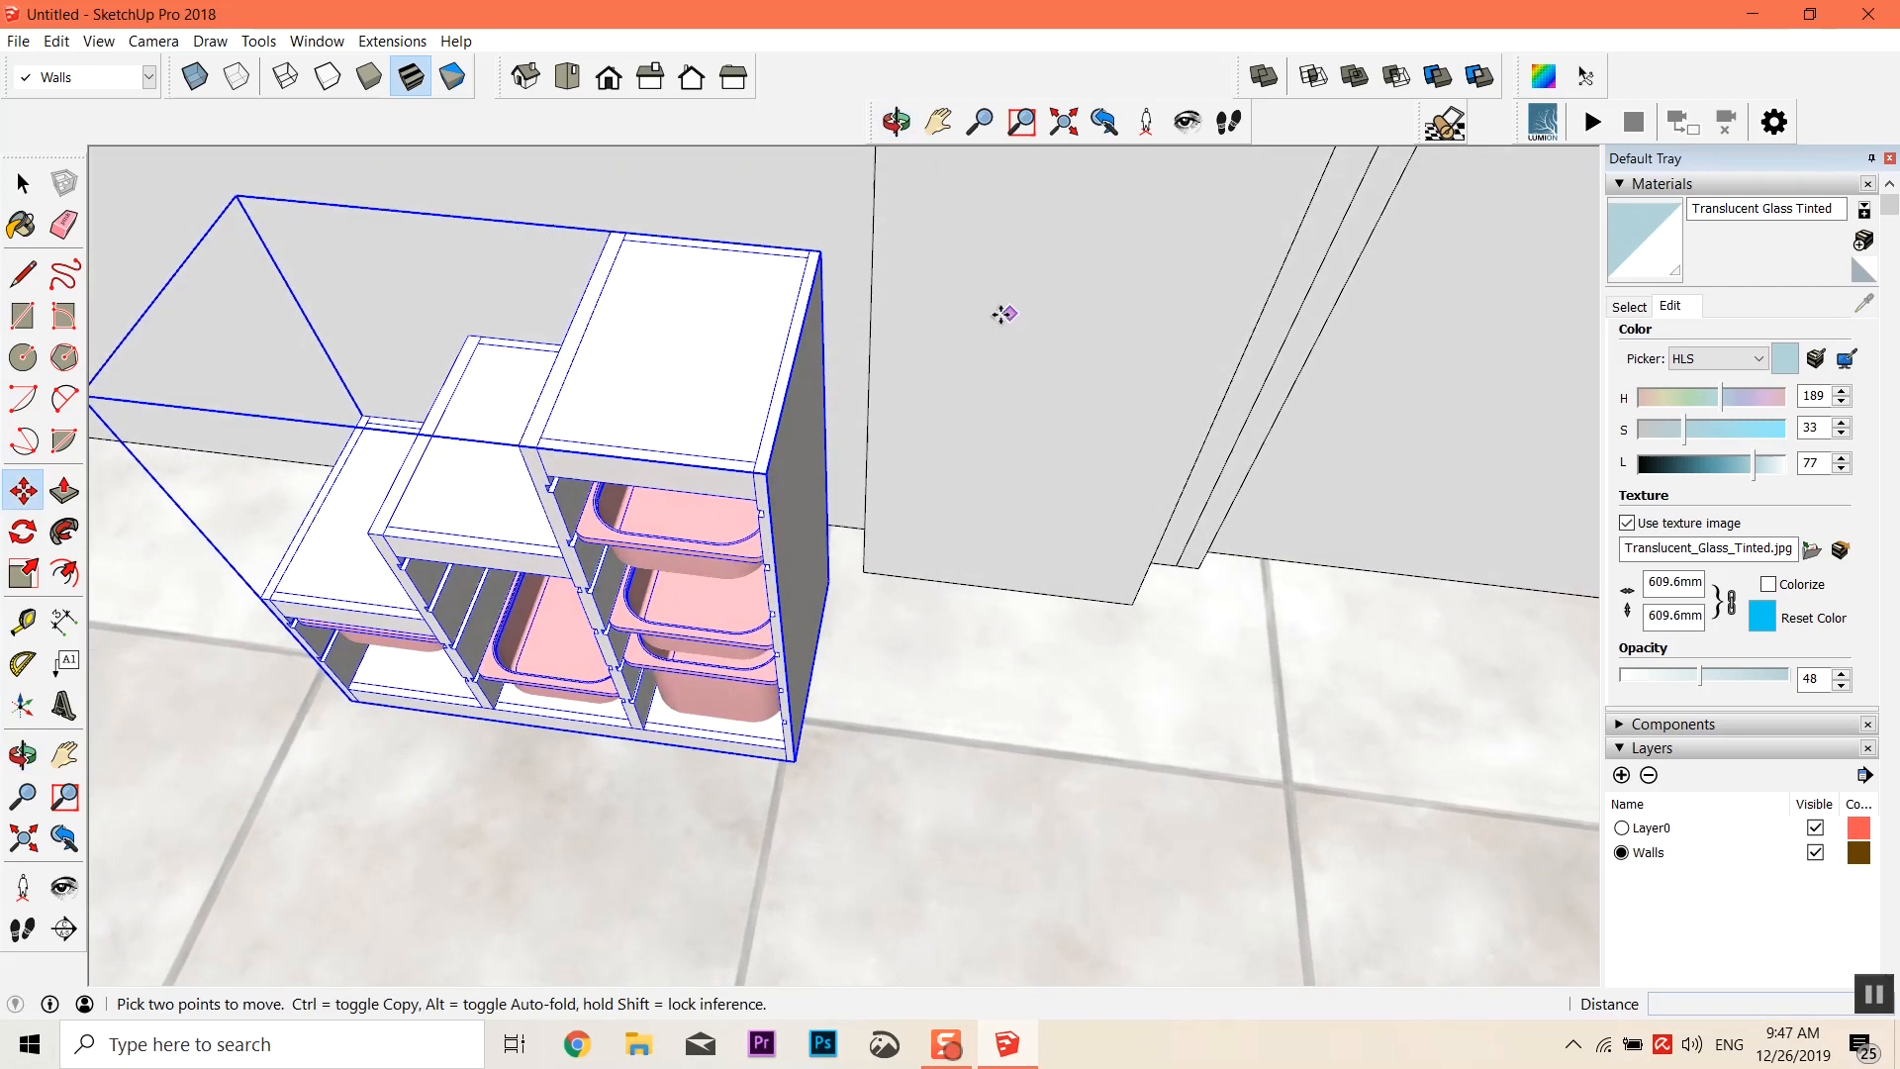
left_click(26, 574)
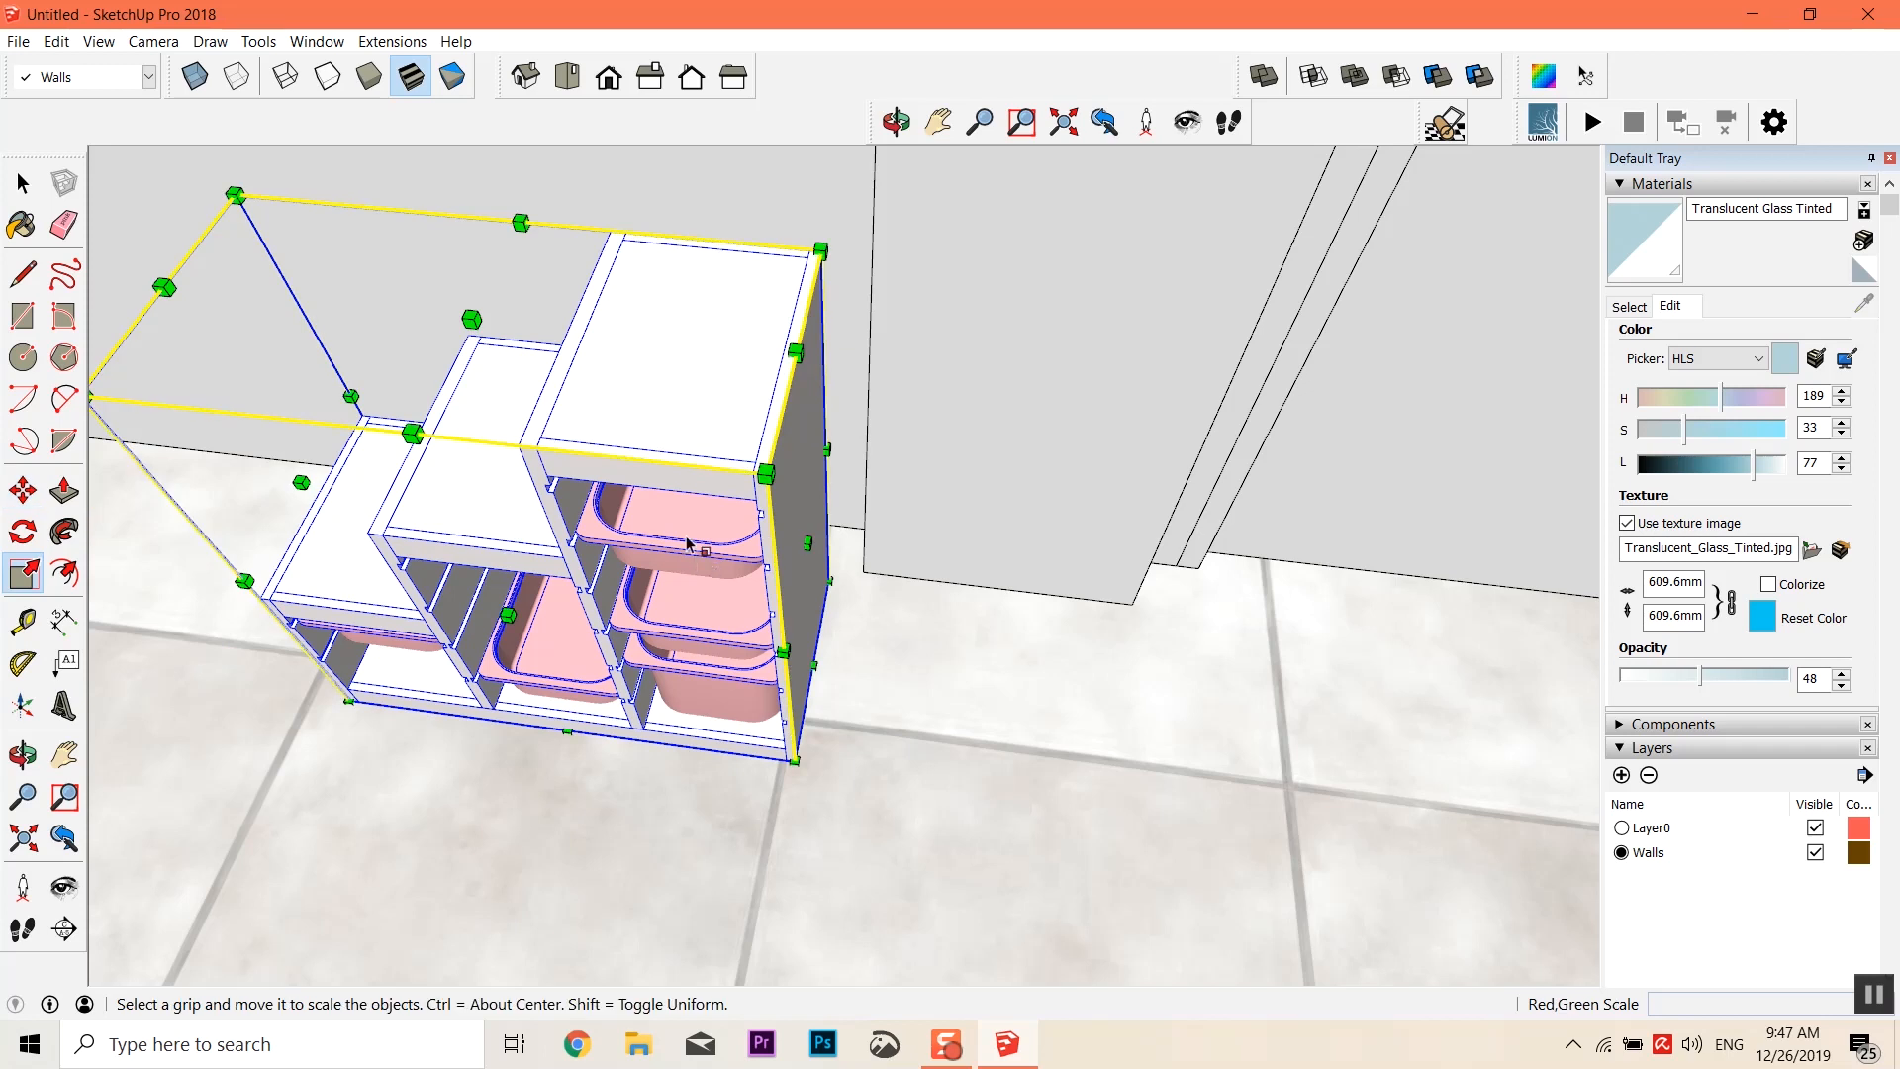
left_click_drag(767, 476, 1096, 416)
key("Escape")
left_click_drag(808, 541, 761, 650)
key("Escape")
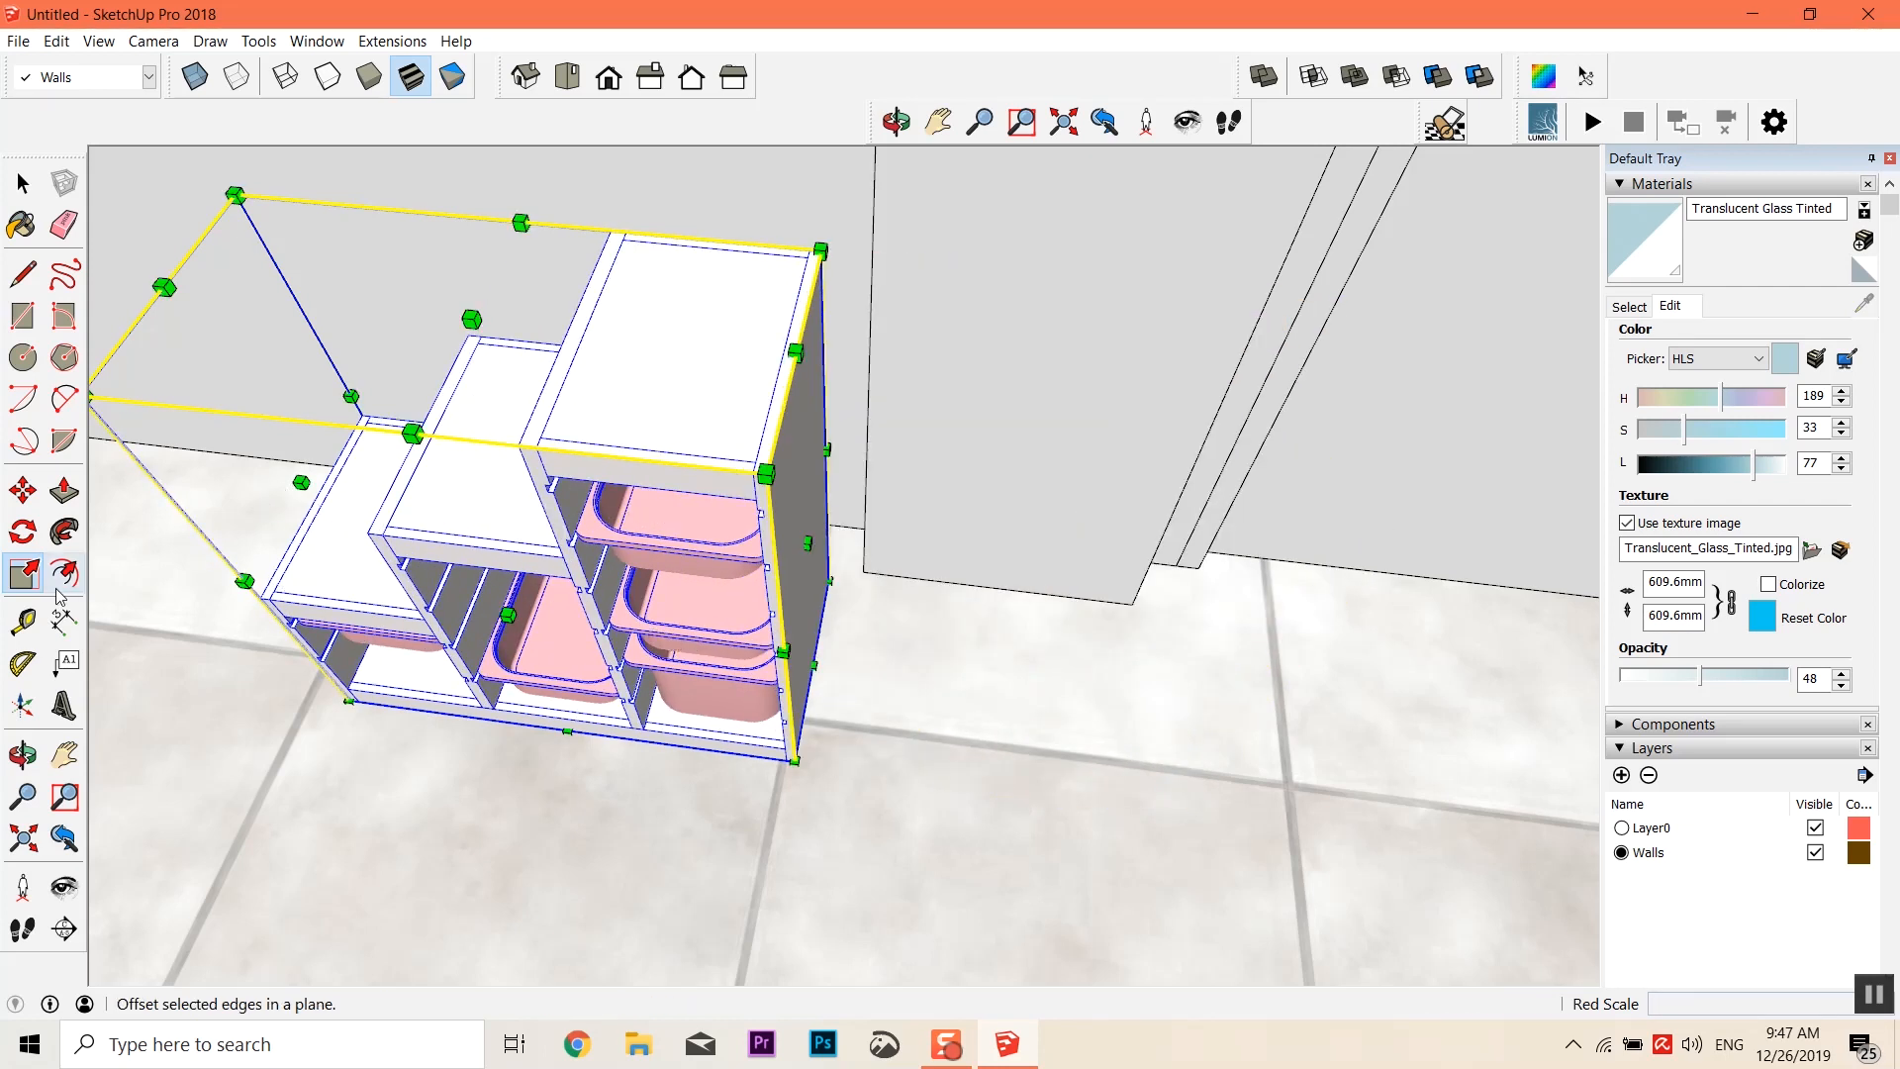
Sample the light pink material from the storage unit's bins and recolour it white with saturation 0 and luminance 100
middle_click_drag(287, 619, 1382, 759)
key("m")
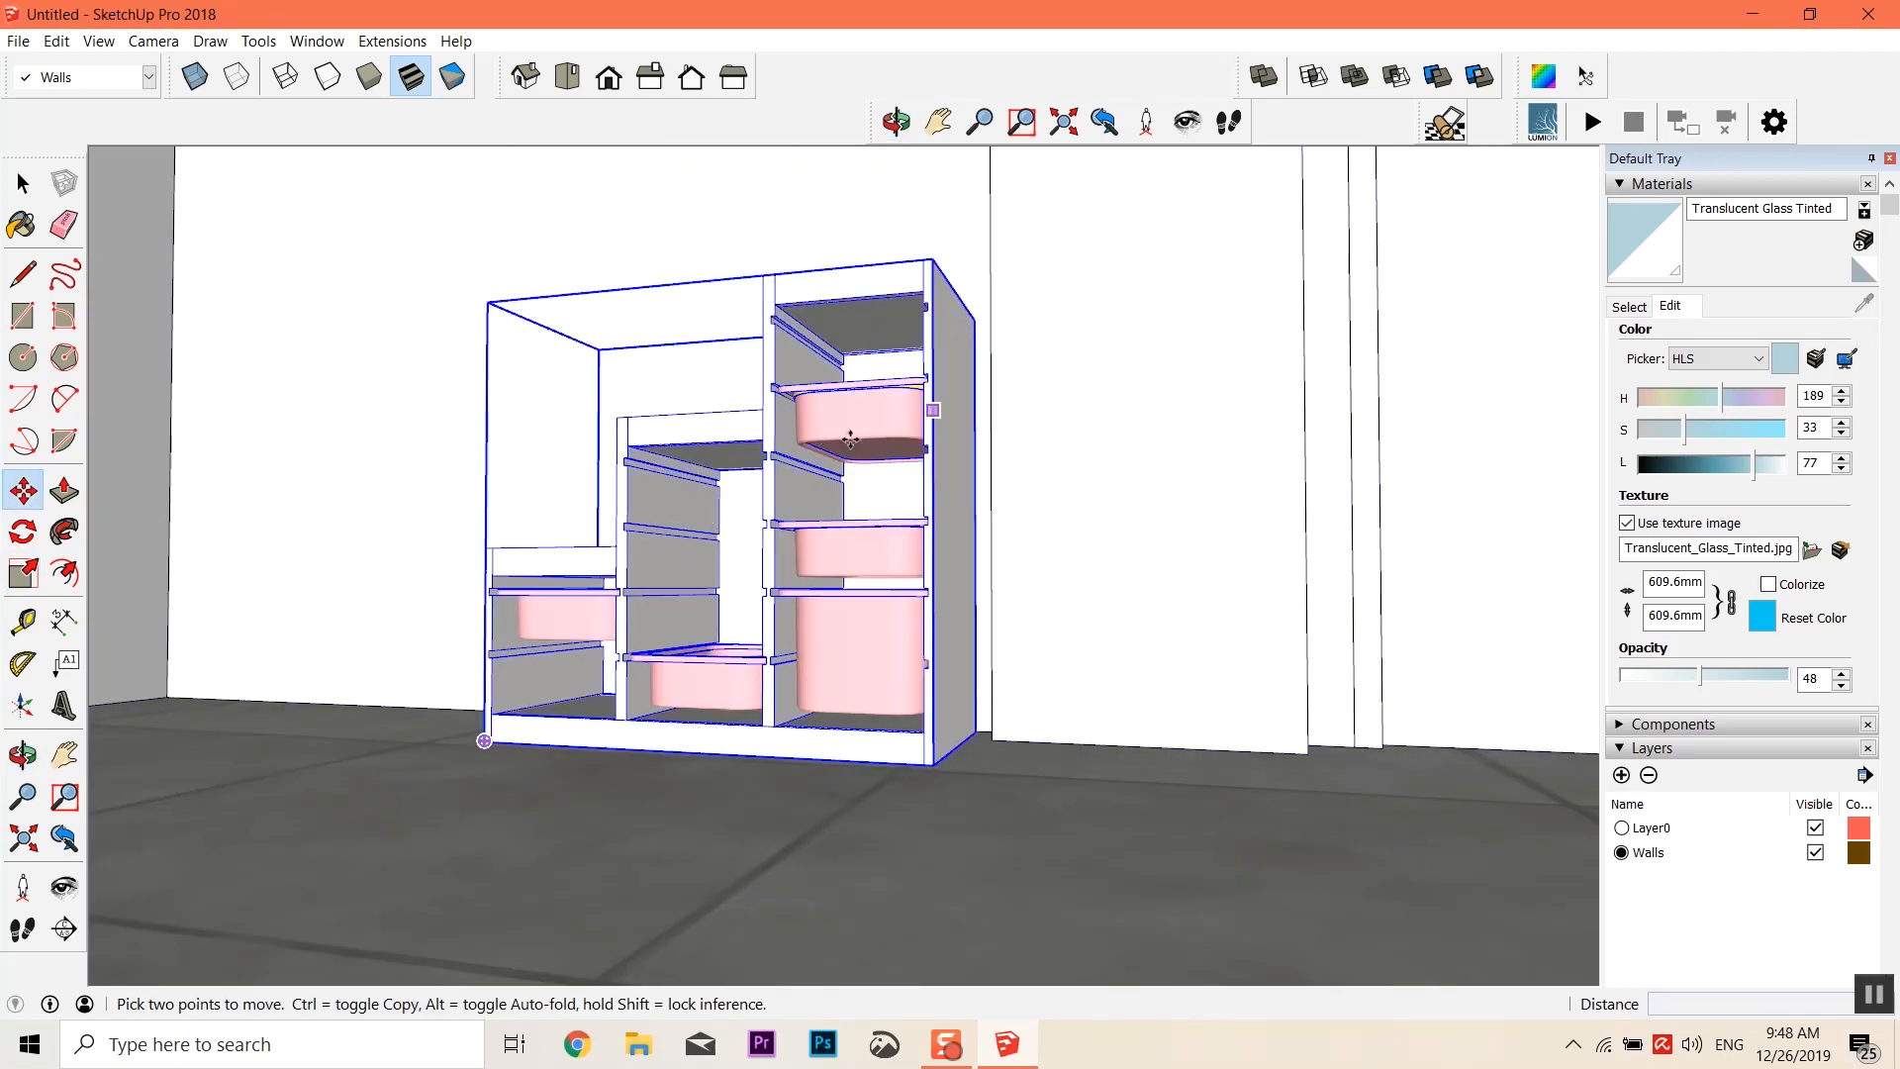
left_click(1628, 309)
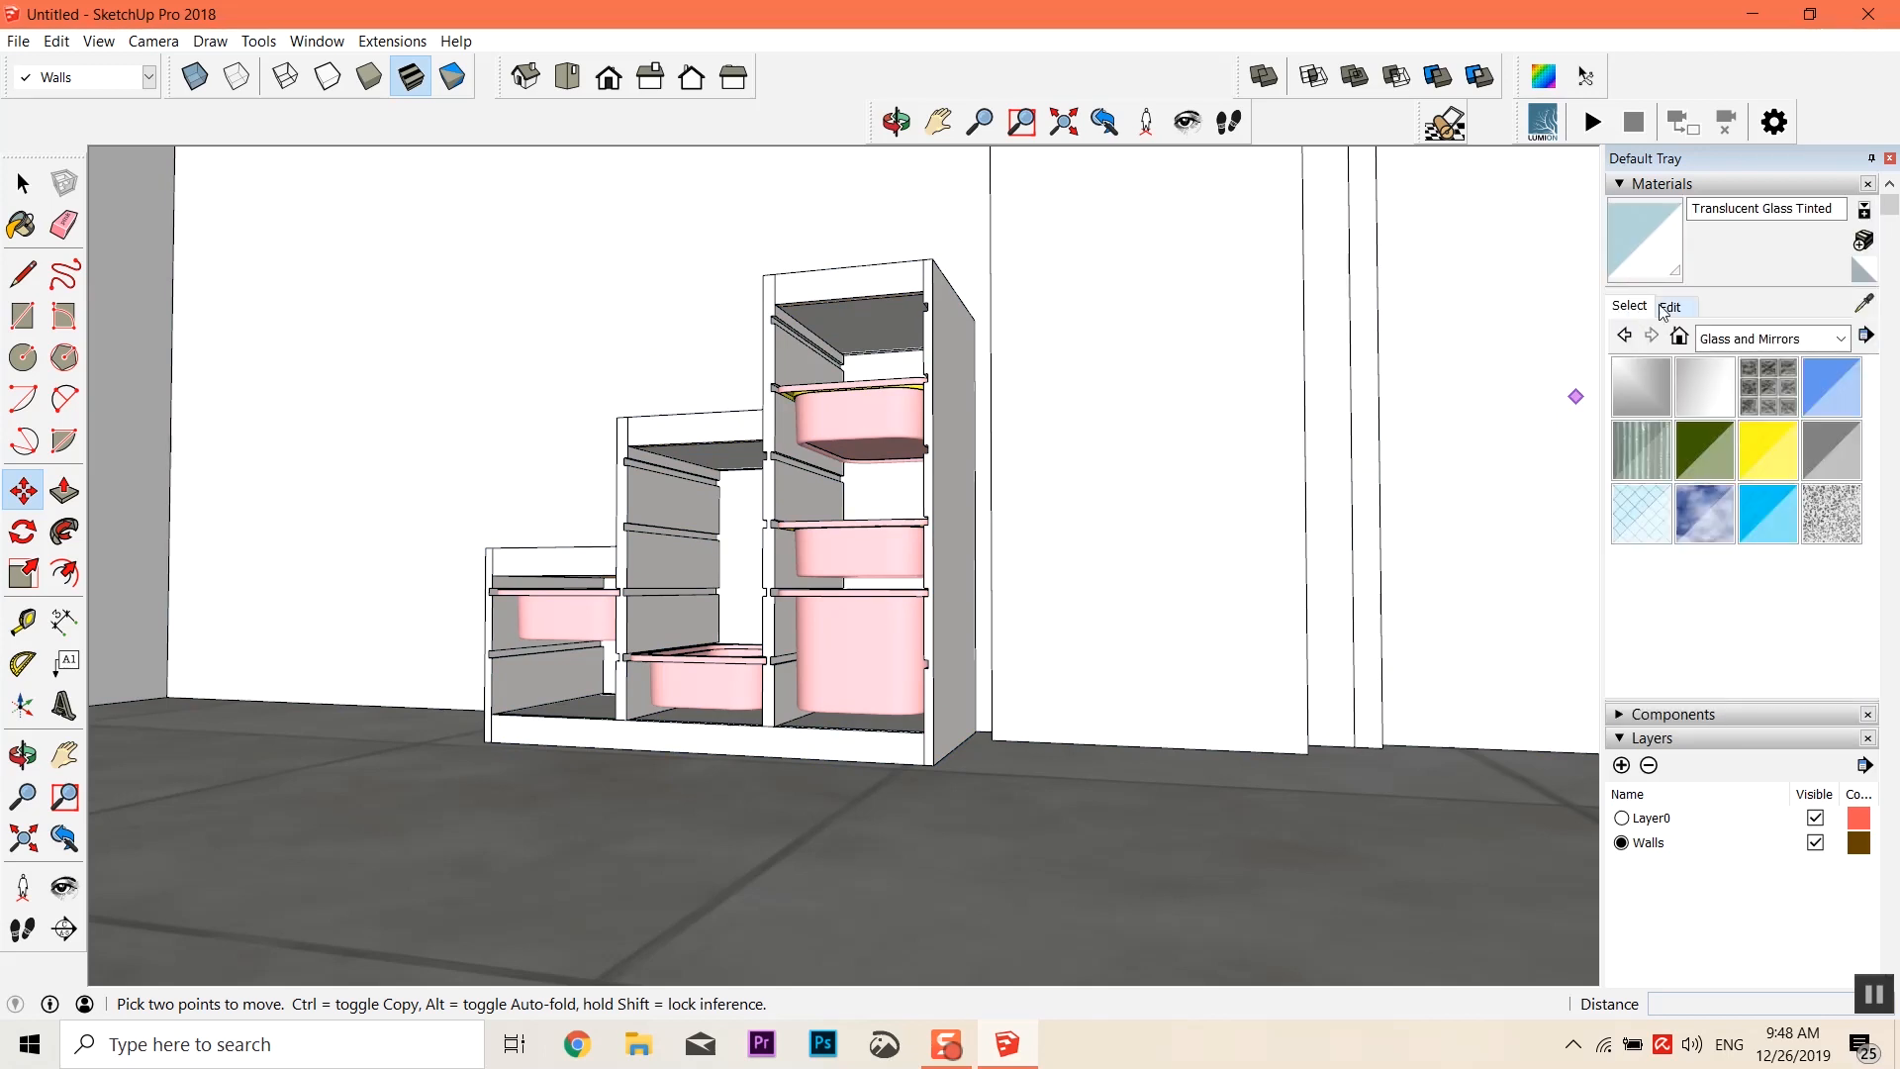
left_click(1869, 307)
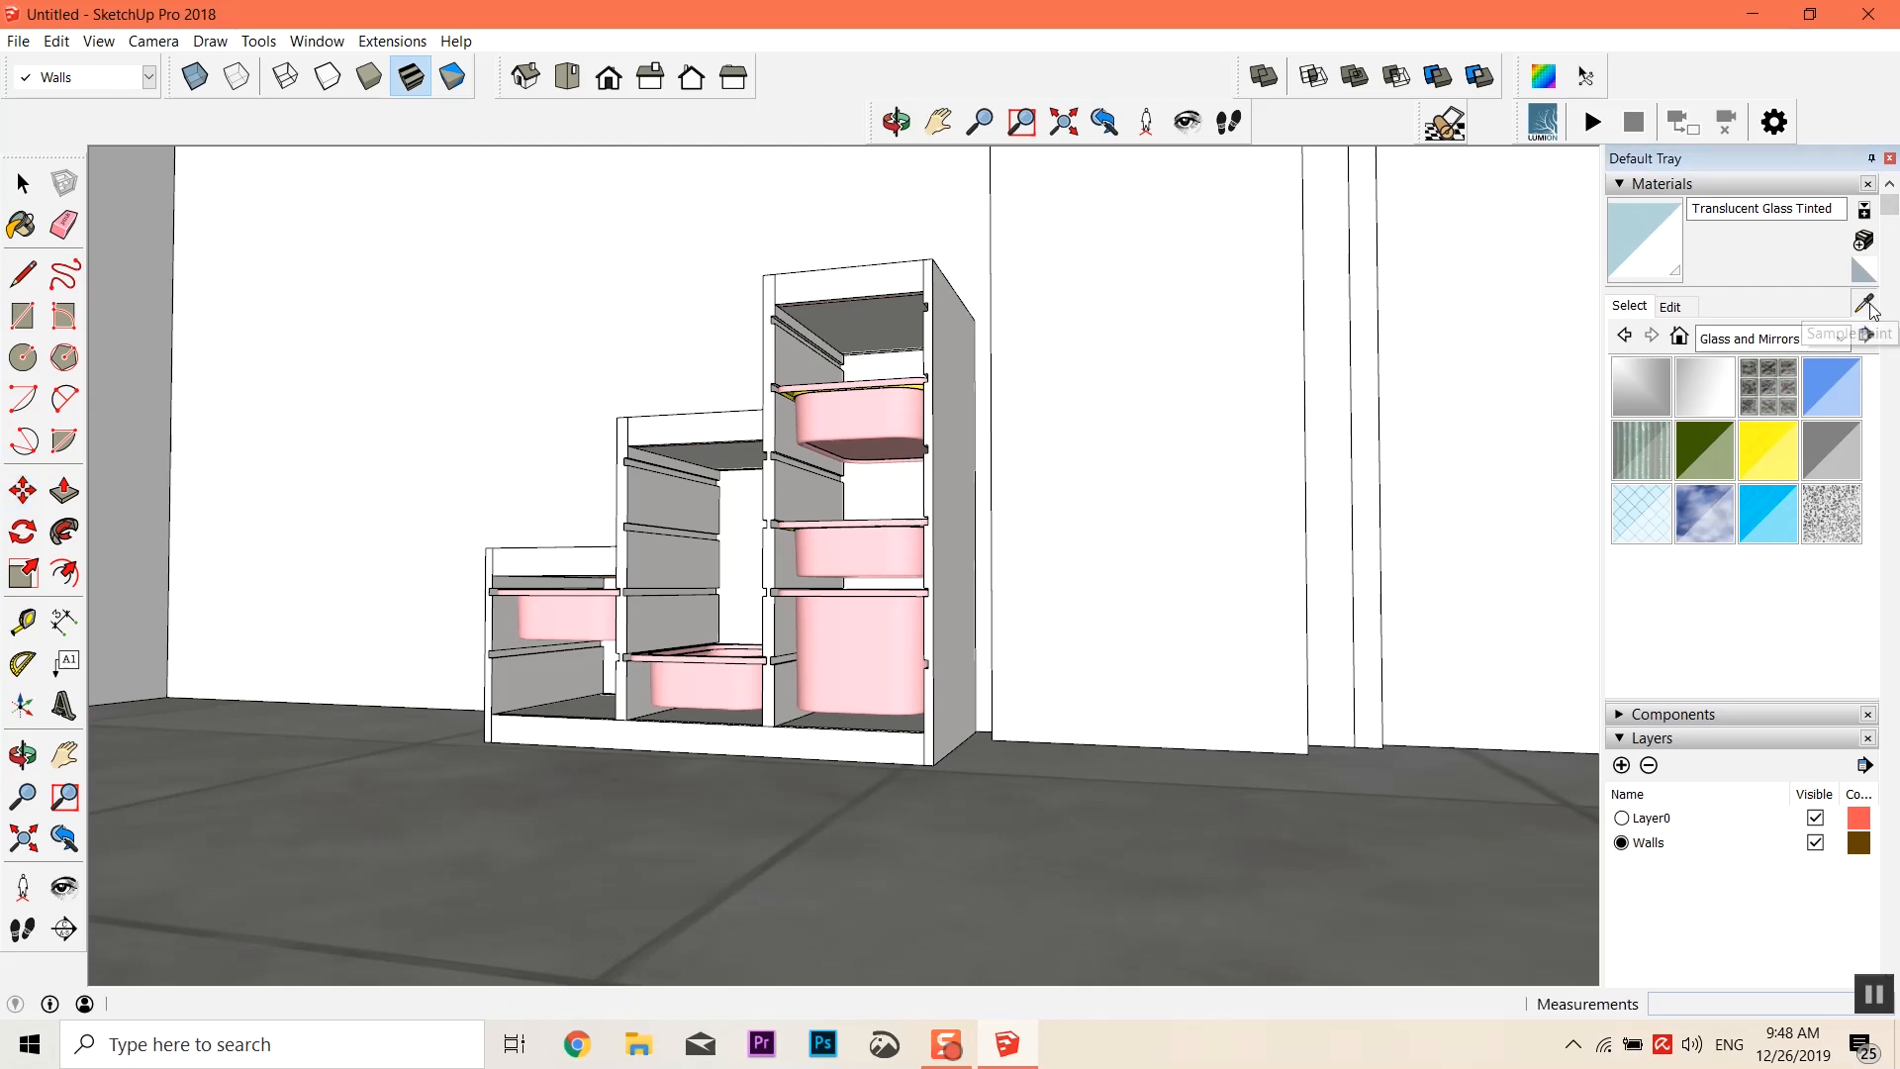
left_click(876, 400)
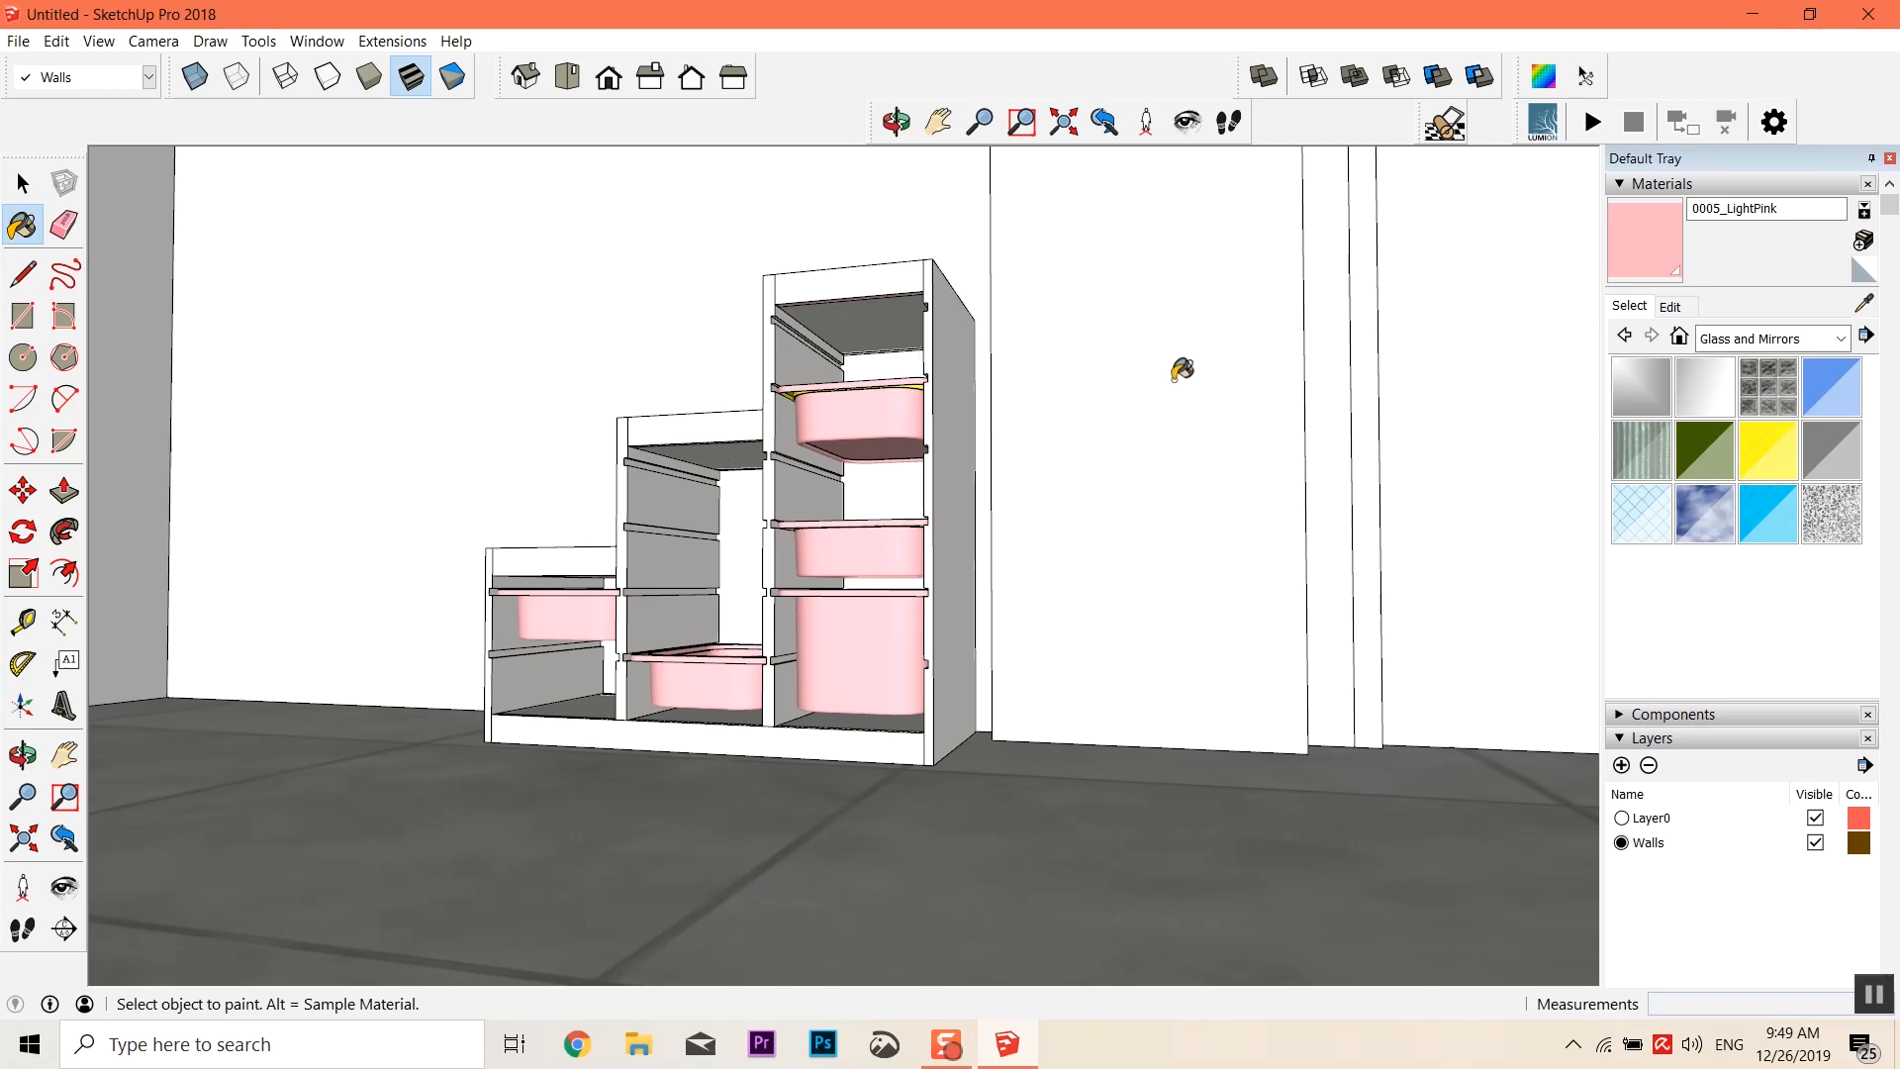
left_click(1681, 319)
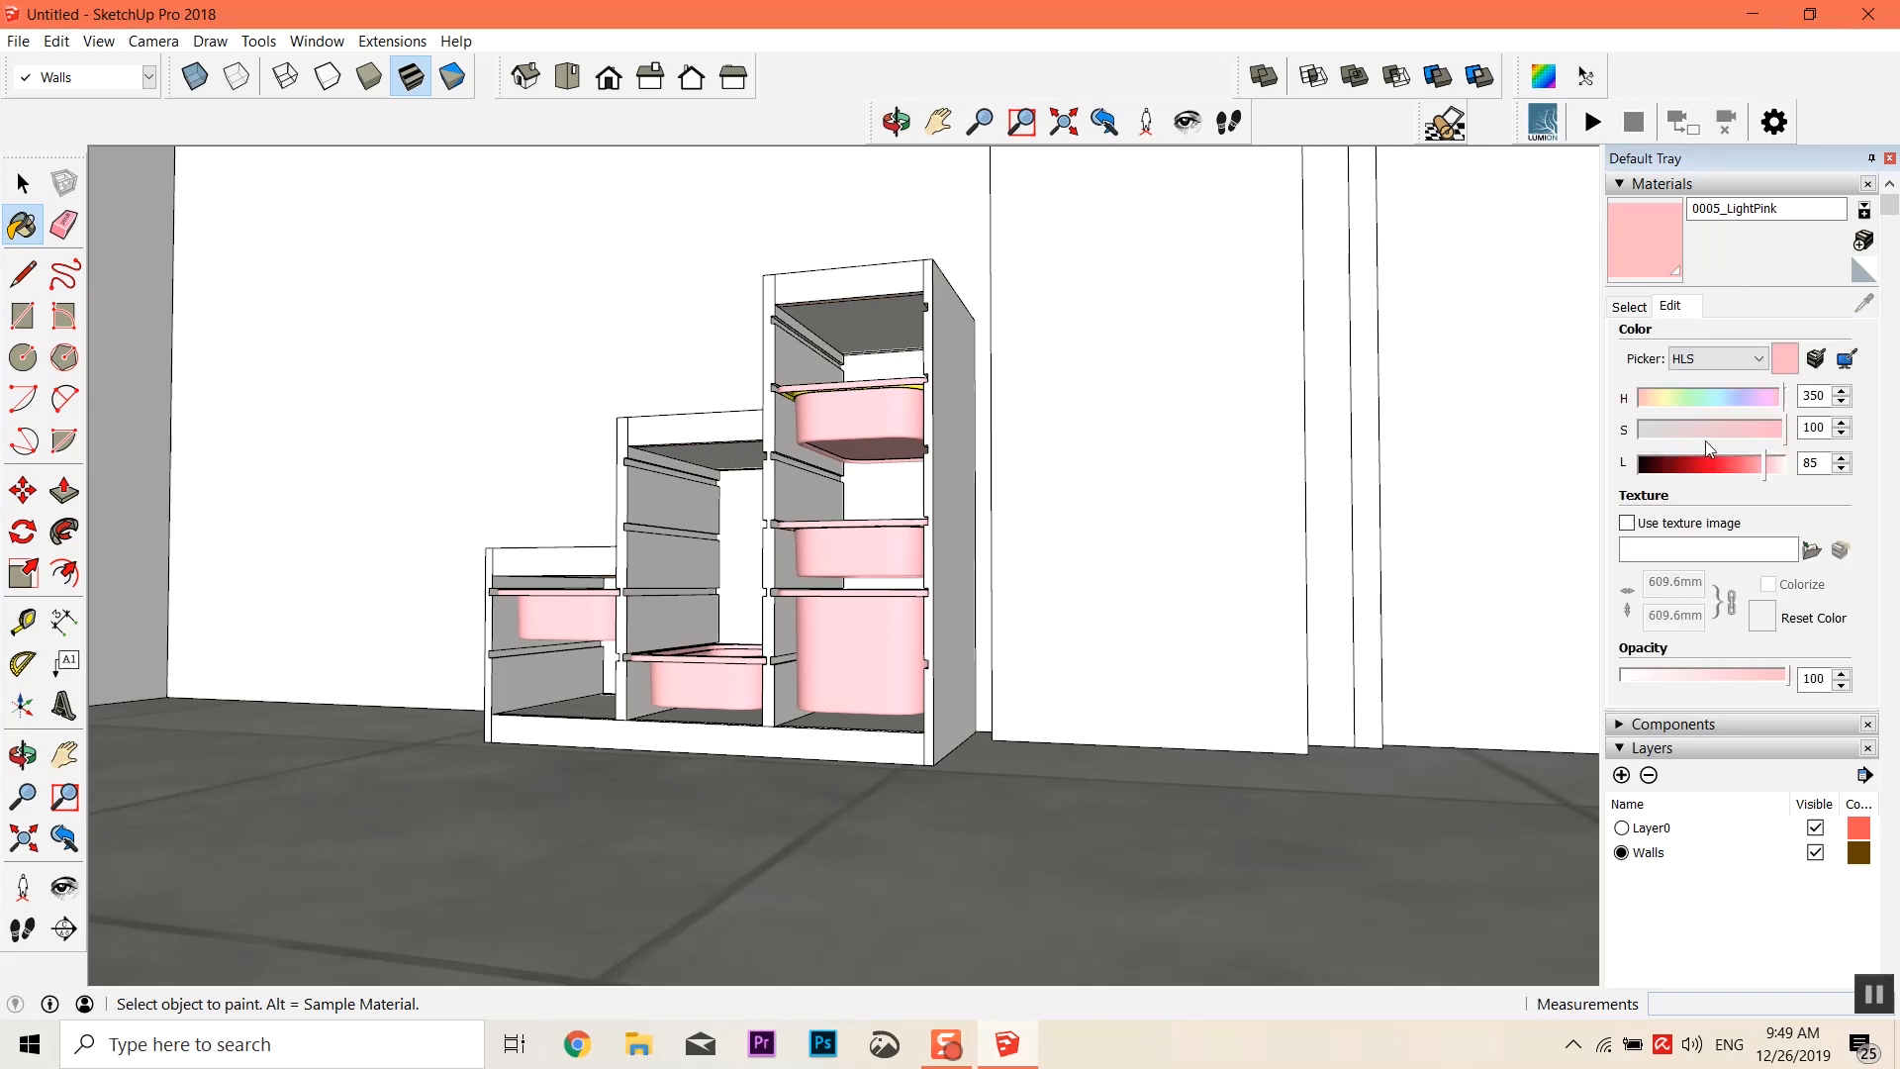
left_click_drag(1703, 430, 1573, 440)
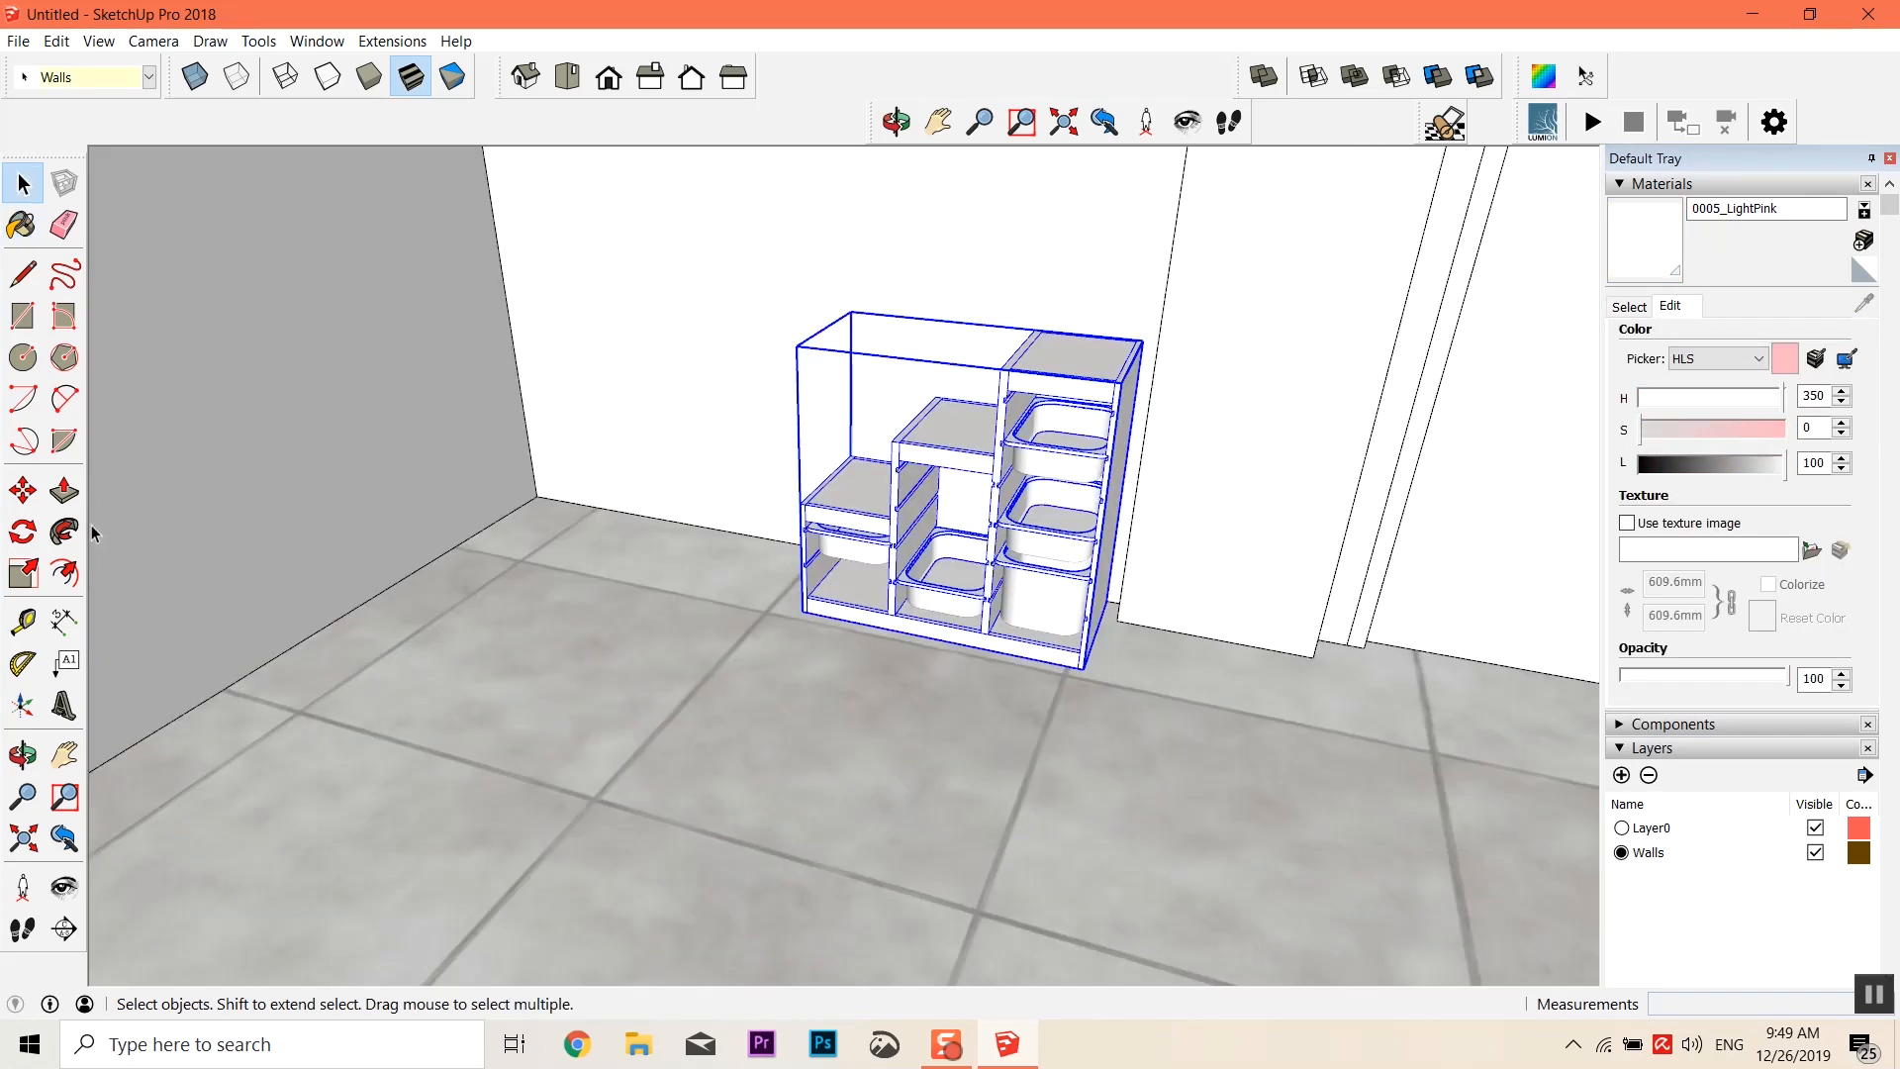
Copy the storage unit by its lower front corner to a spot on the floor in front of the original
left_click(21, 492)
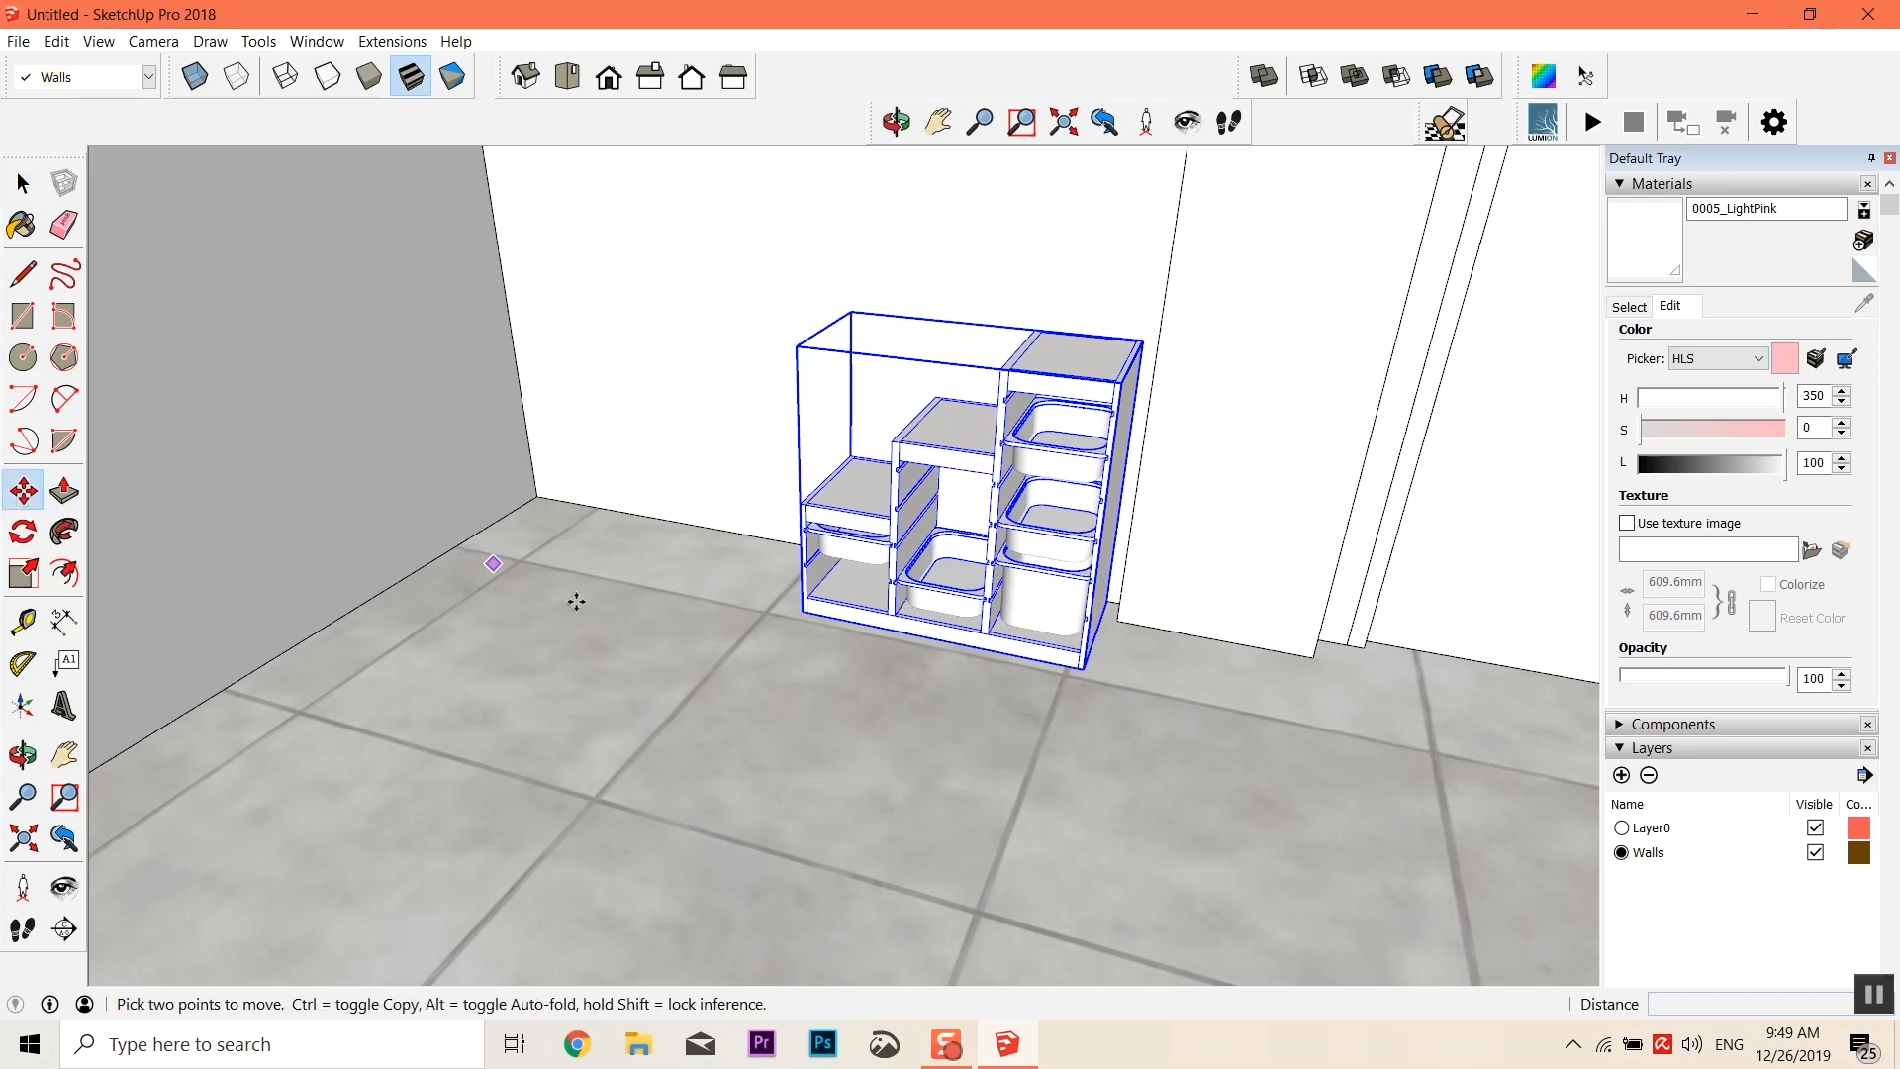
left_click(1079, 670)
key("ctrl")
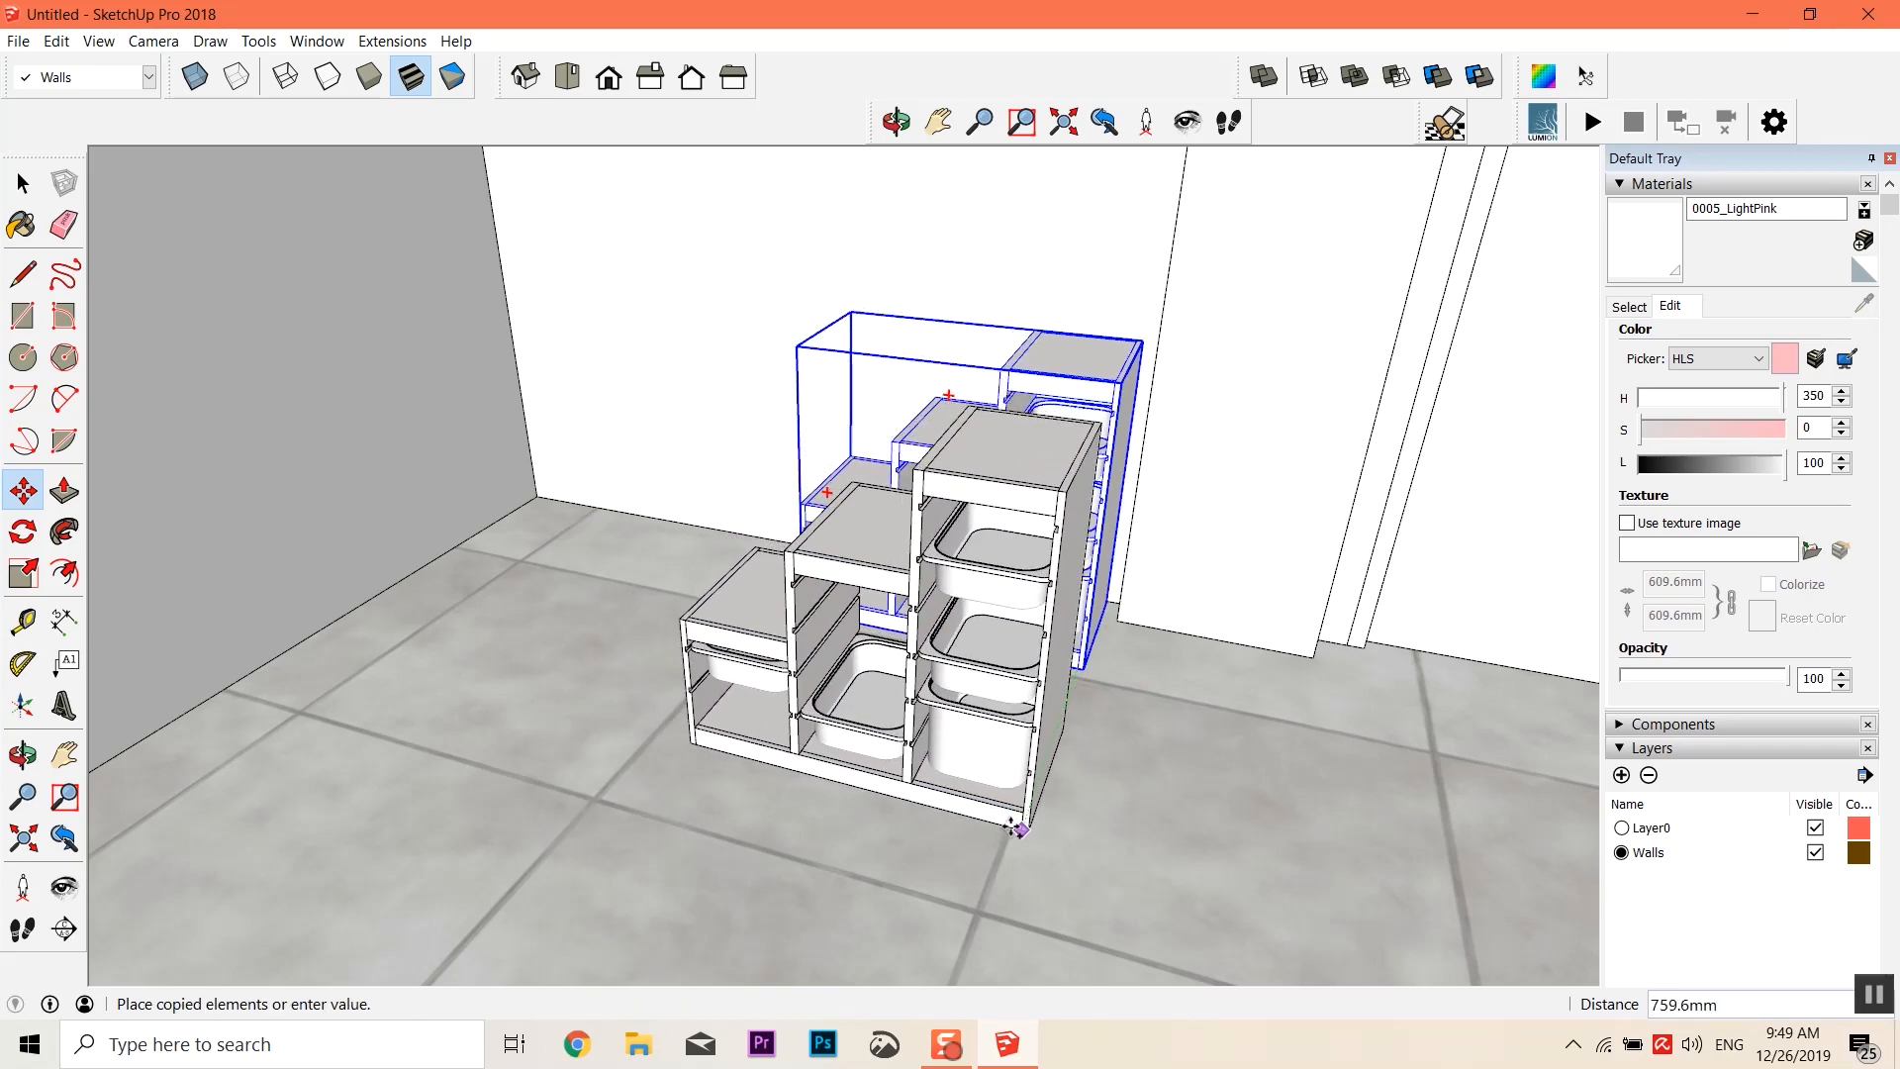
left_click(990, 840)
mouse_move(989, 840)
middle_mouse_down()
mouse_move(980, 911)
mouse_move(1264, 861)
mouse_move(1014, 844)
middle_mouse_up()
Flip the copied unit along the component's red axis and move it against the wall beside the original, with their low ends meeting
right_click(1045, 555)
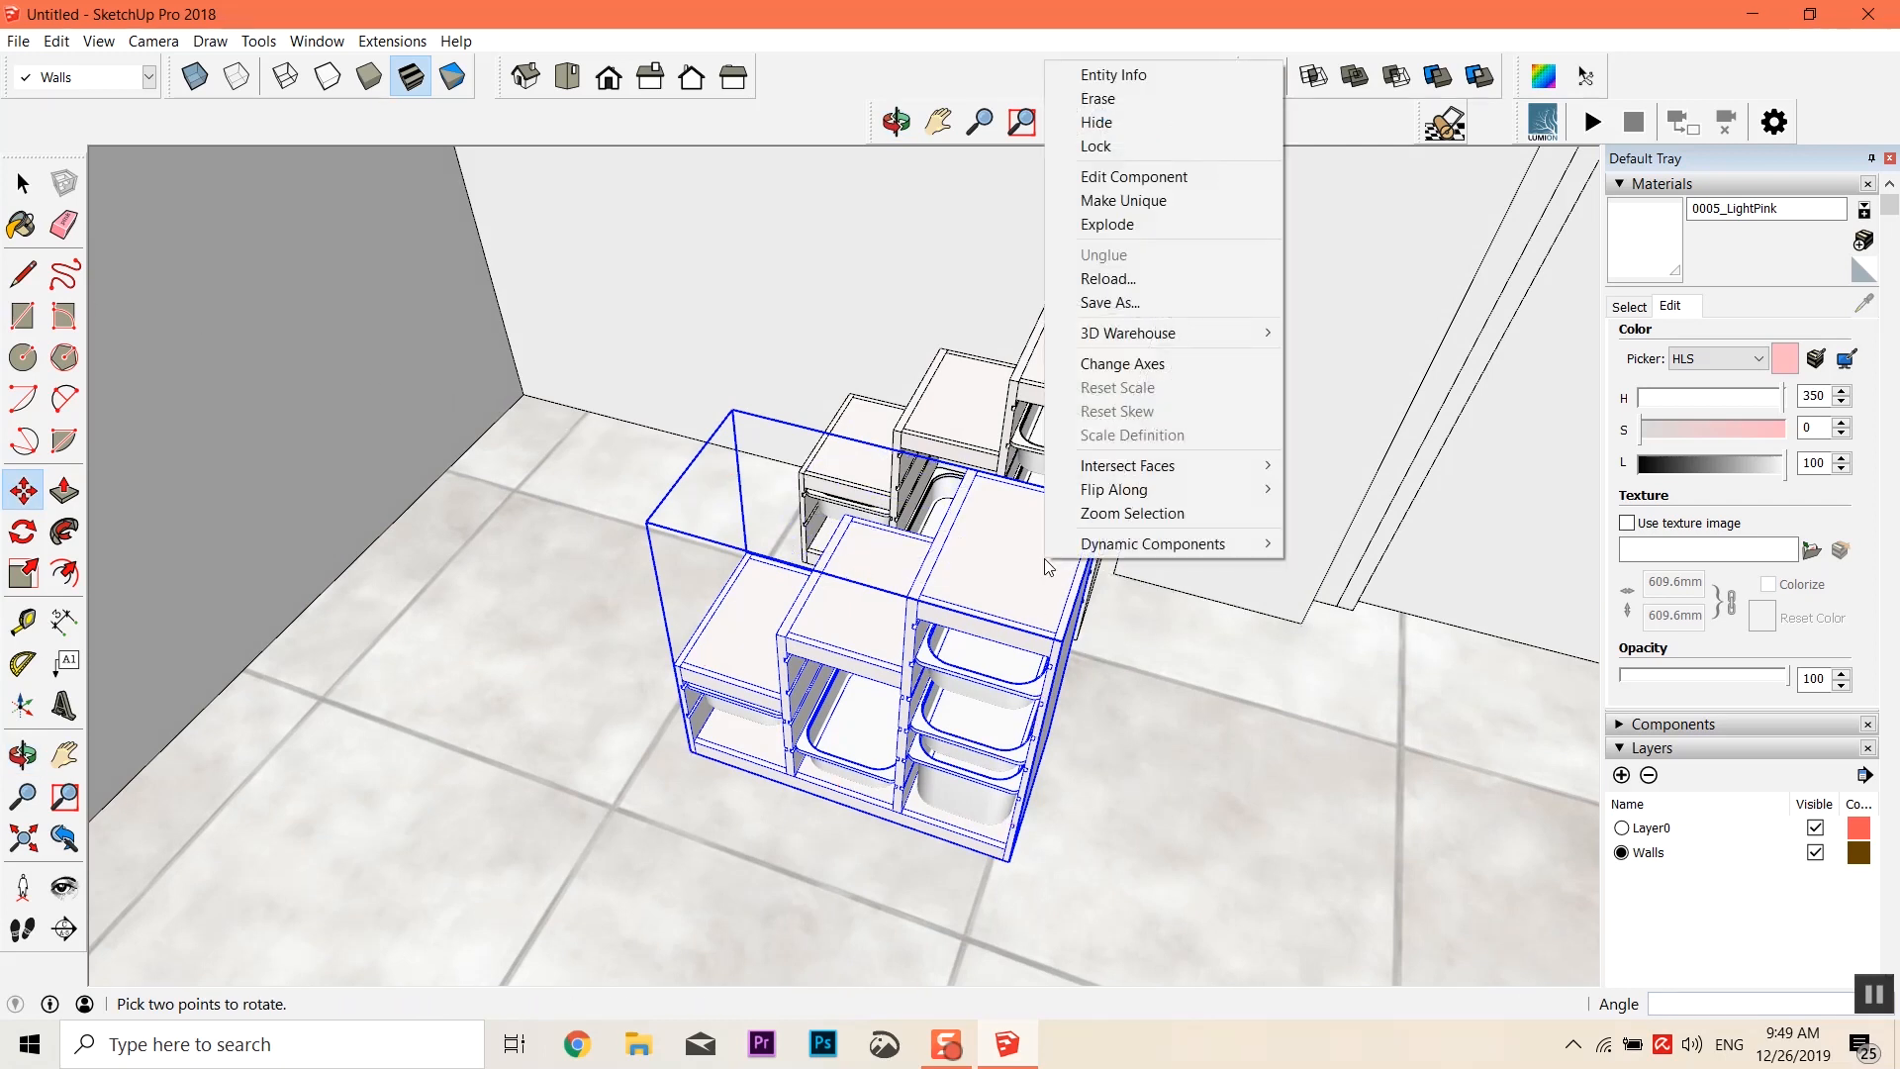
mouse_move(1114, 491)
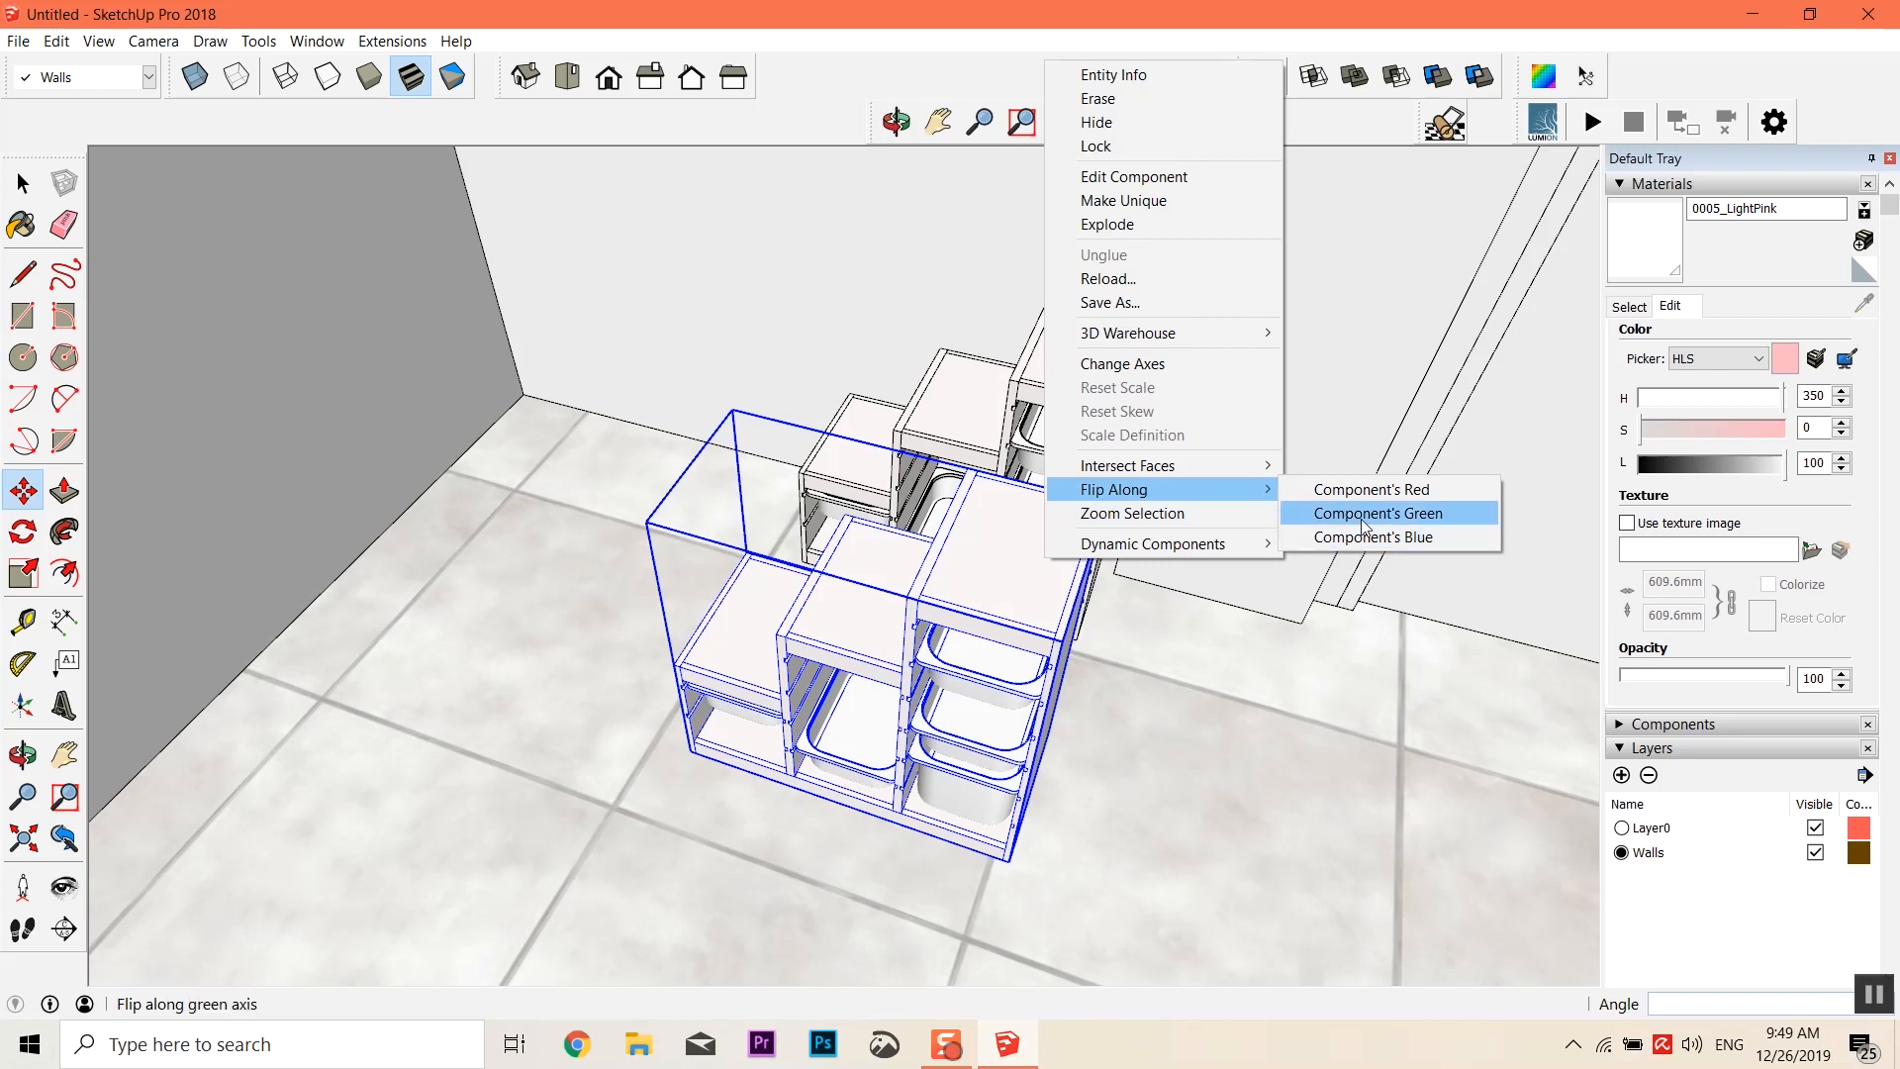
left_click(1376, 491)
middle_click_drag(948, 889, 1107, 830)
left_click(1085, 788)
left_click(778, 607)
key("space")
left_click(792, 673)
middle_click_drag(792, 673, 656, 832)
scroll(1401, 717, "down", 1)
middle_click_drag(751, 657, 1429, 679)
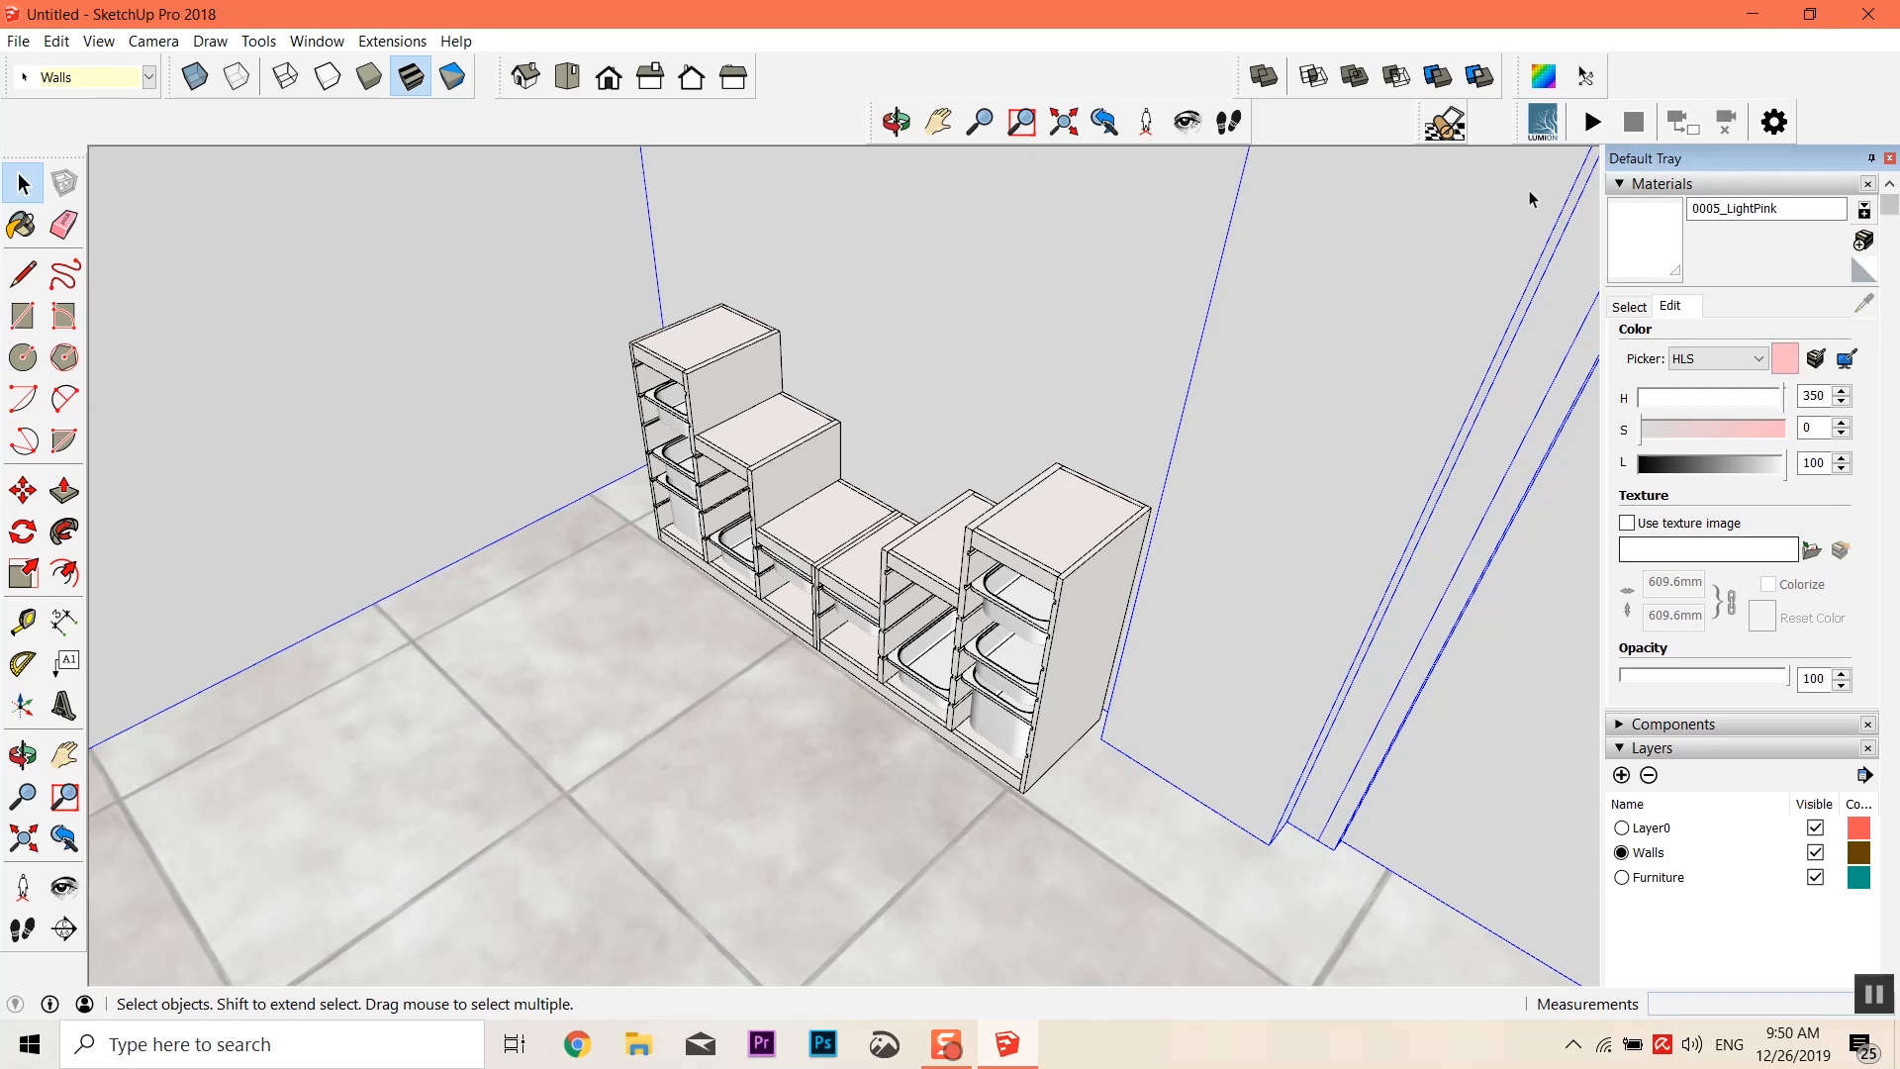
Cut both storage units, make Furniture the active layer, and paste them back against the wall
left_click(670, 432)
left_click(888, 586, "ctrl")
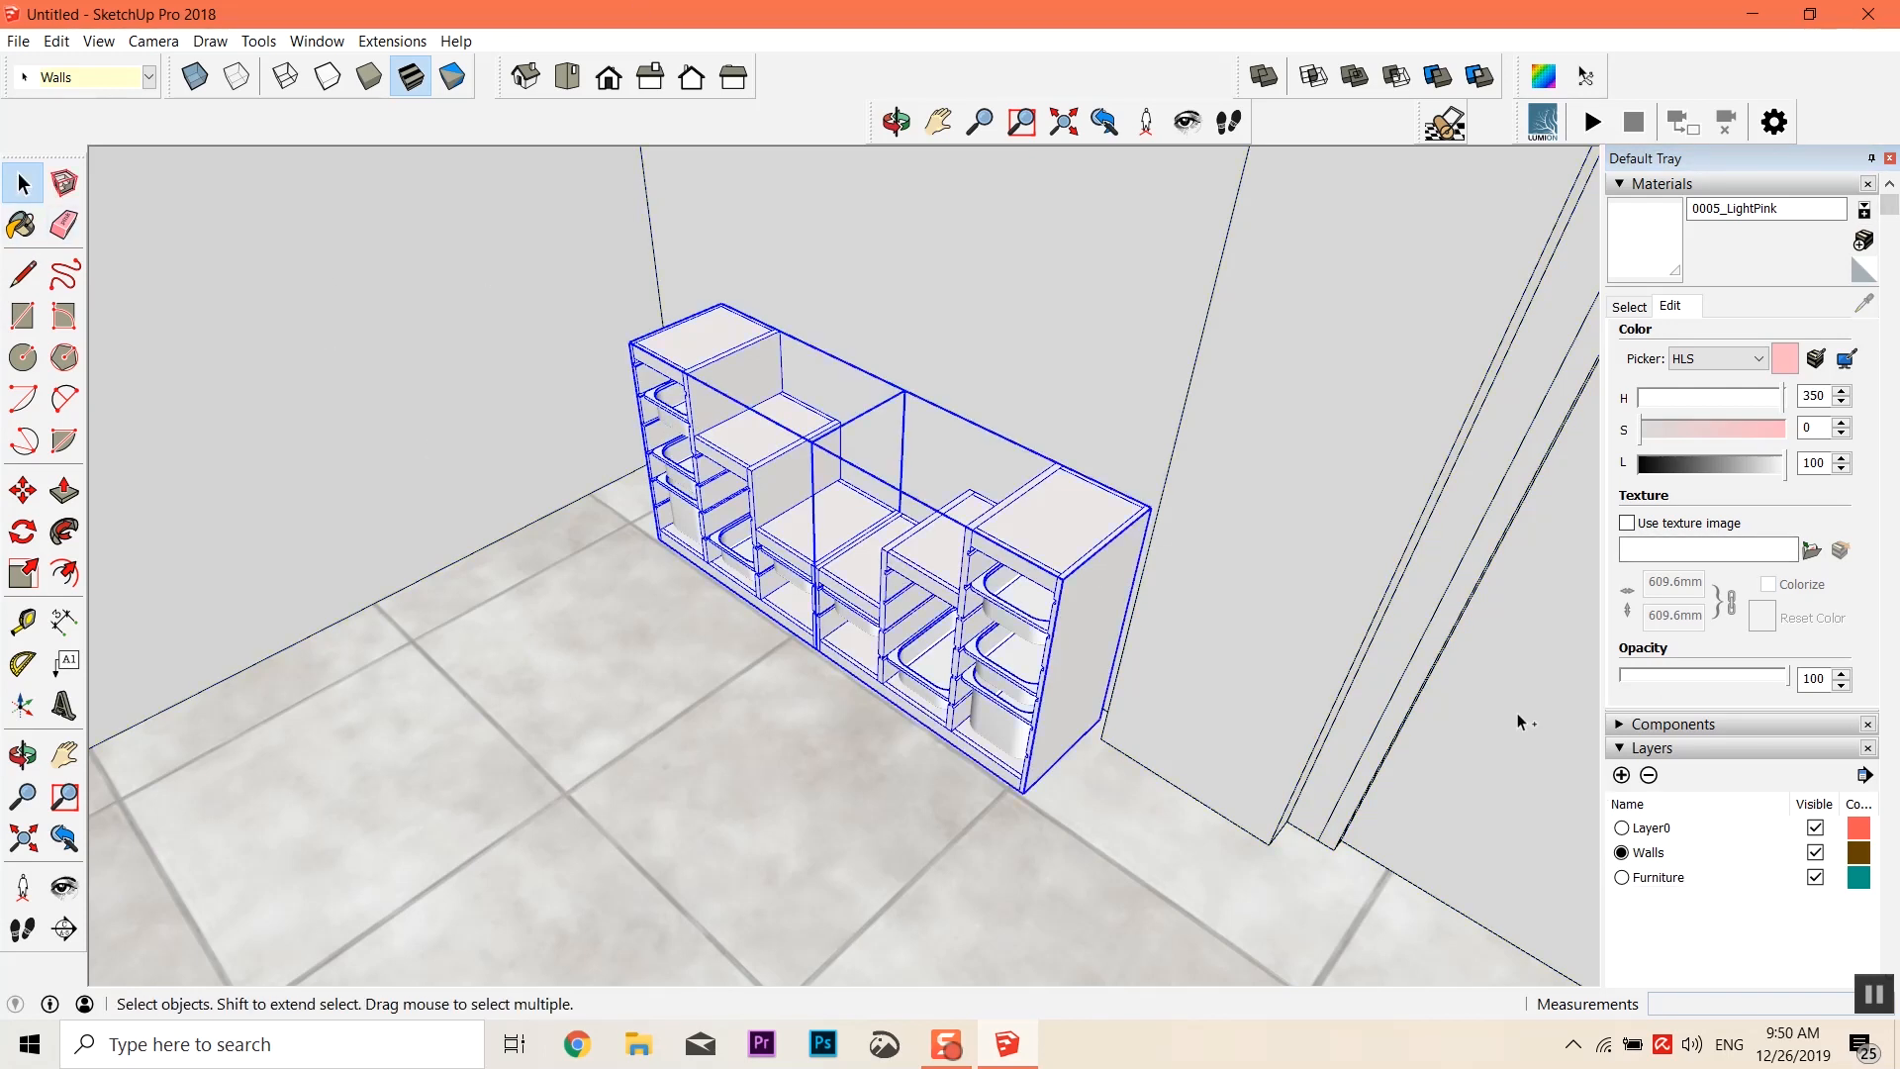
key("Delete")
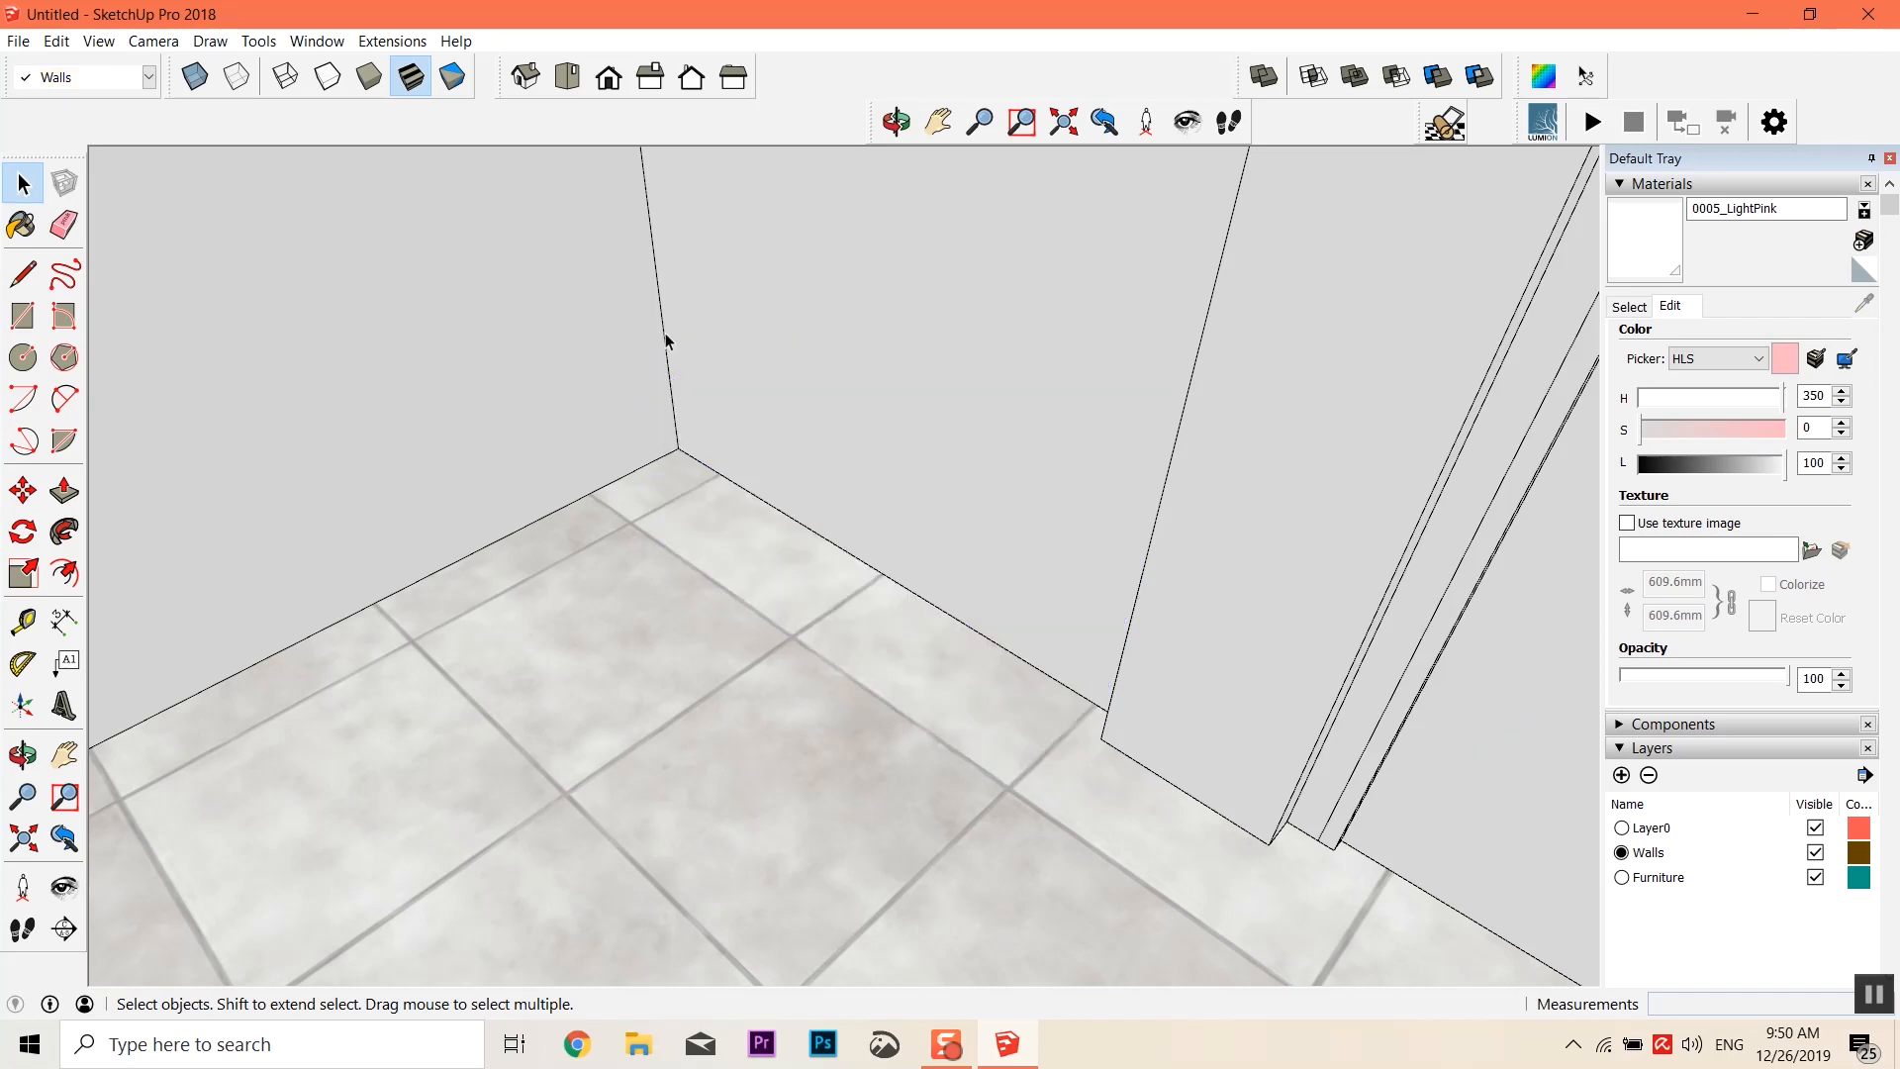
left_click(1622, 878)
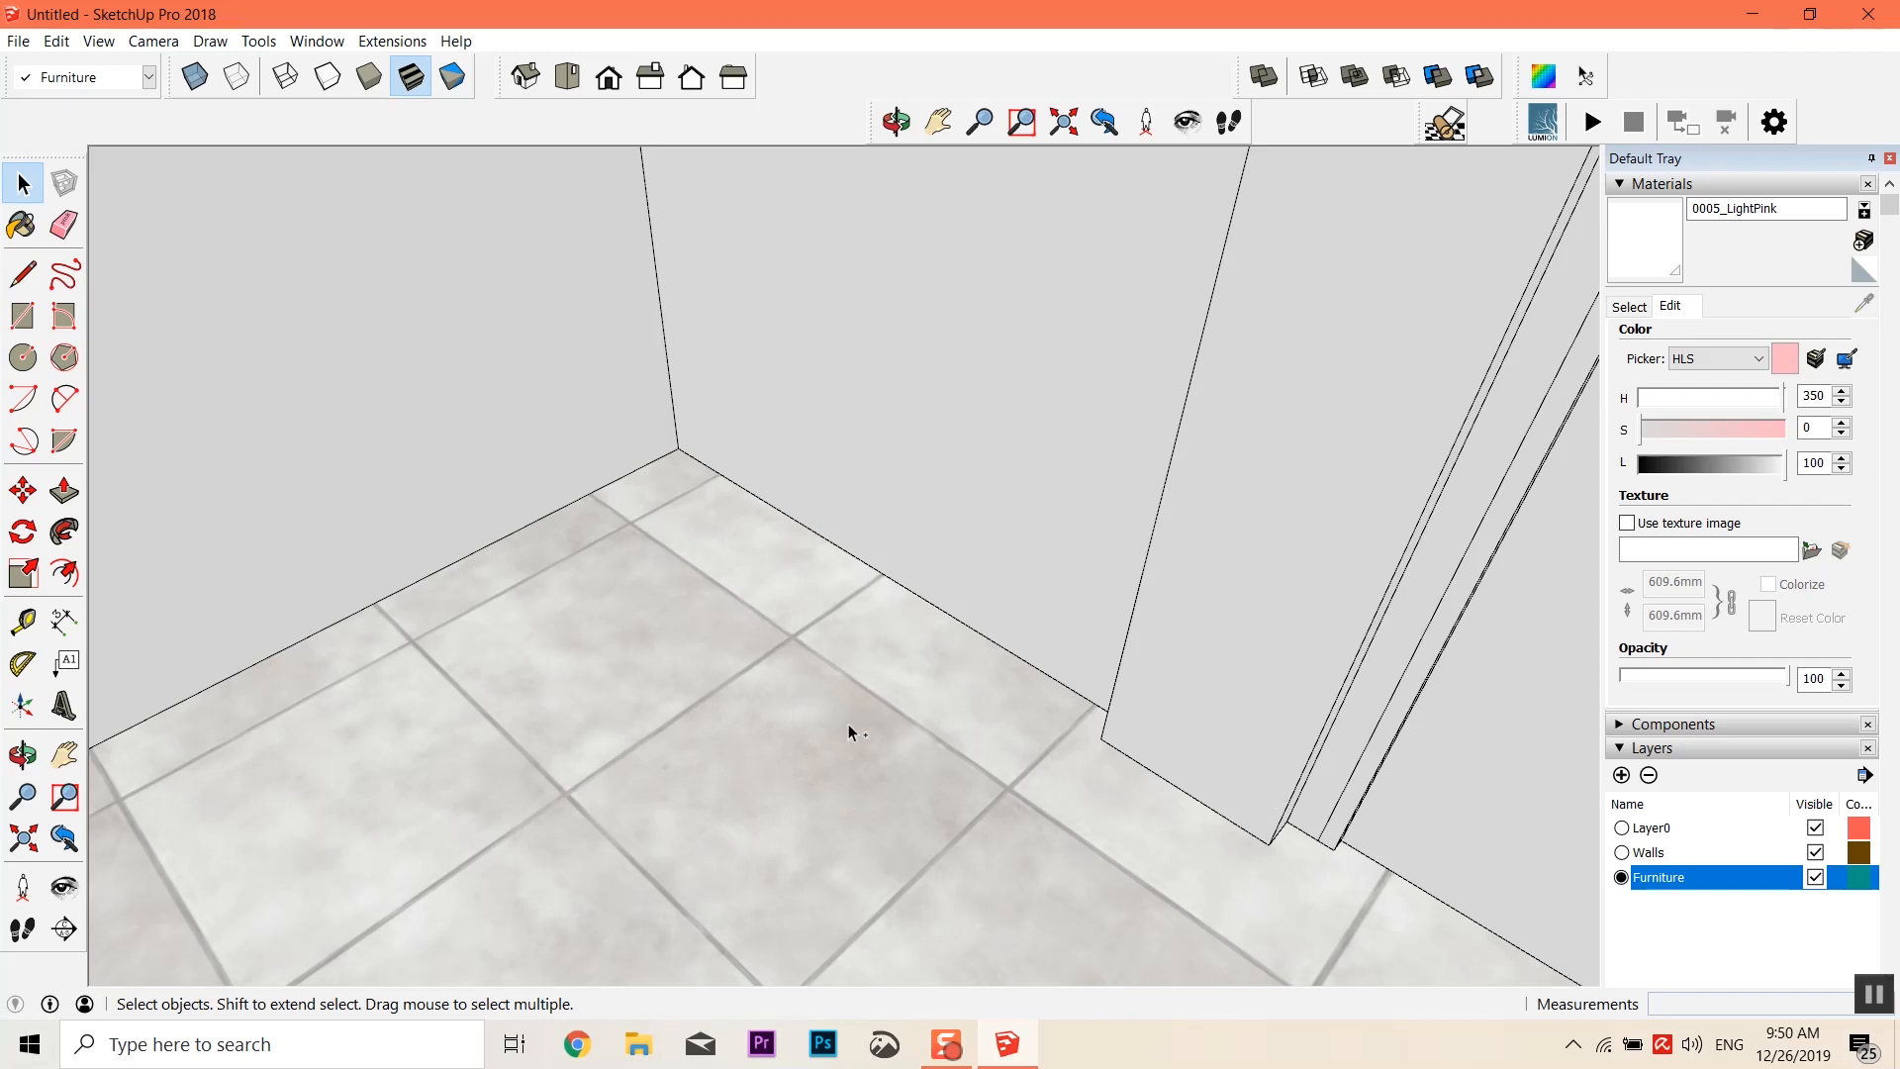
key("ctrl+v")
scroll(728, 648, "down", 4)
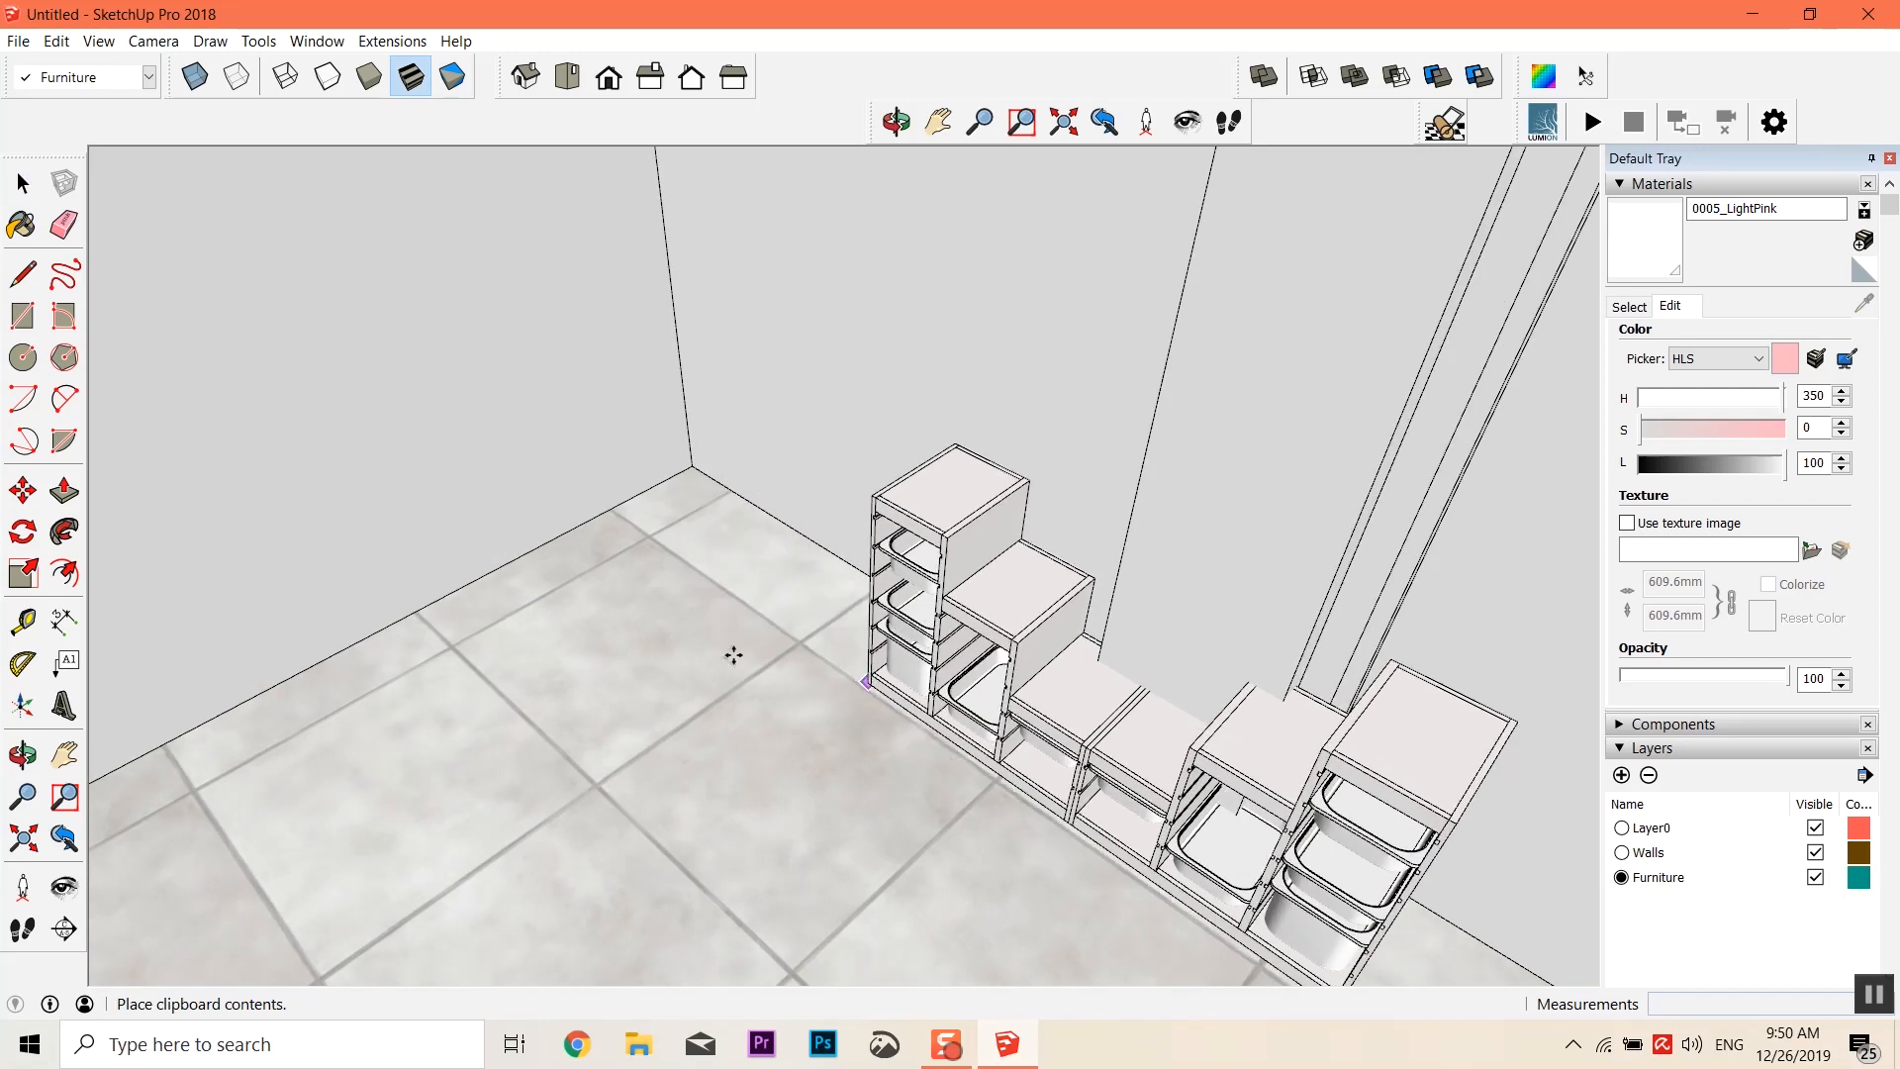
middle_click_drag(761, 619, 1148, 744)
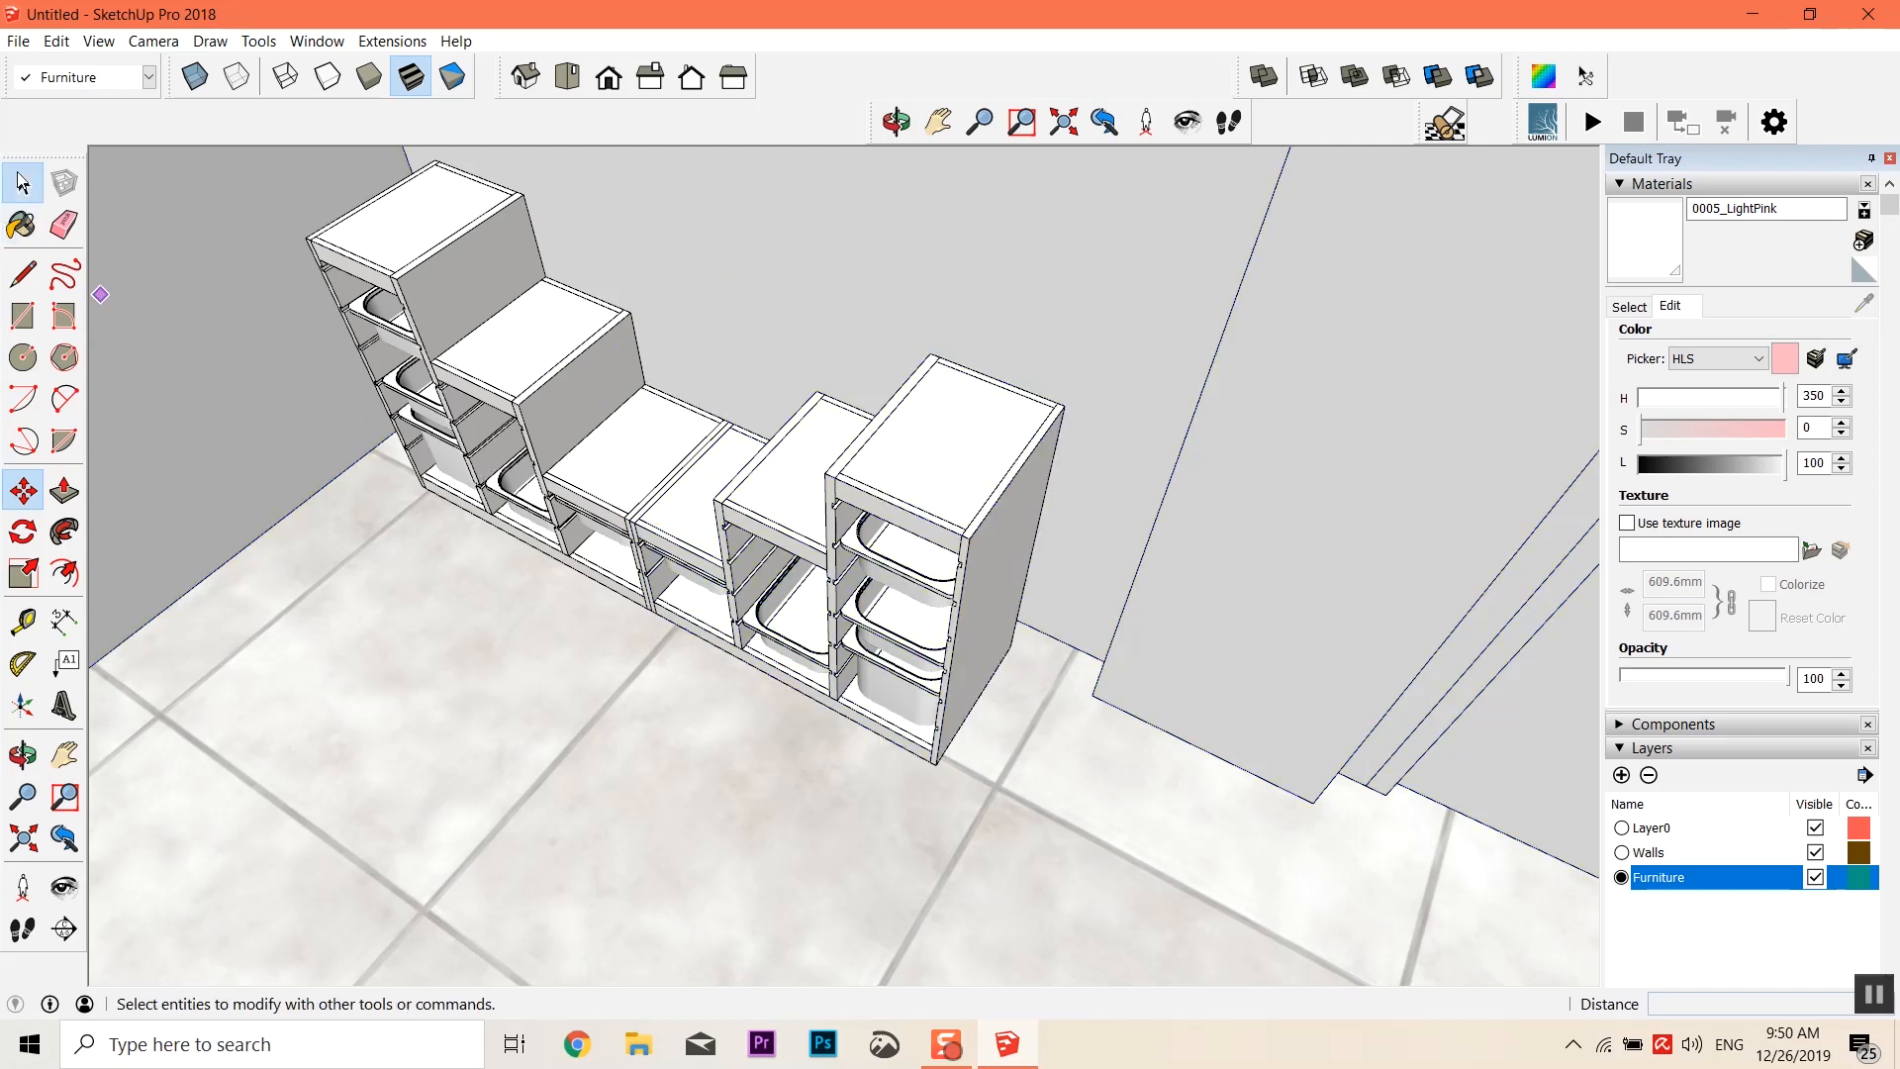
Select both pasted storage units and combine them into one group
left_click(23, 183)
left_click(586, 412)
left_click(735, 508, "shift")
right_click(745, 498)
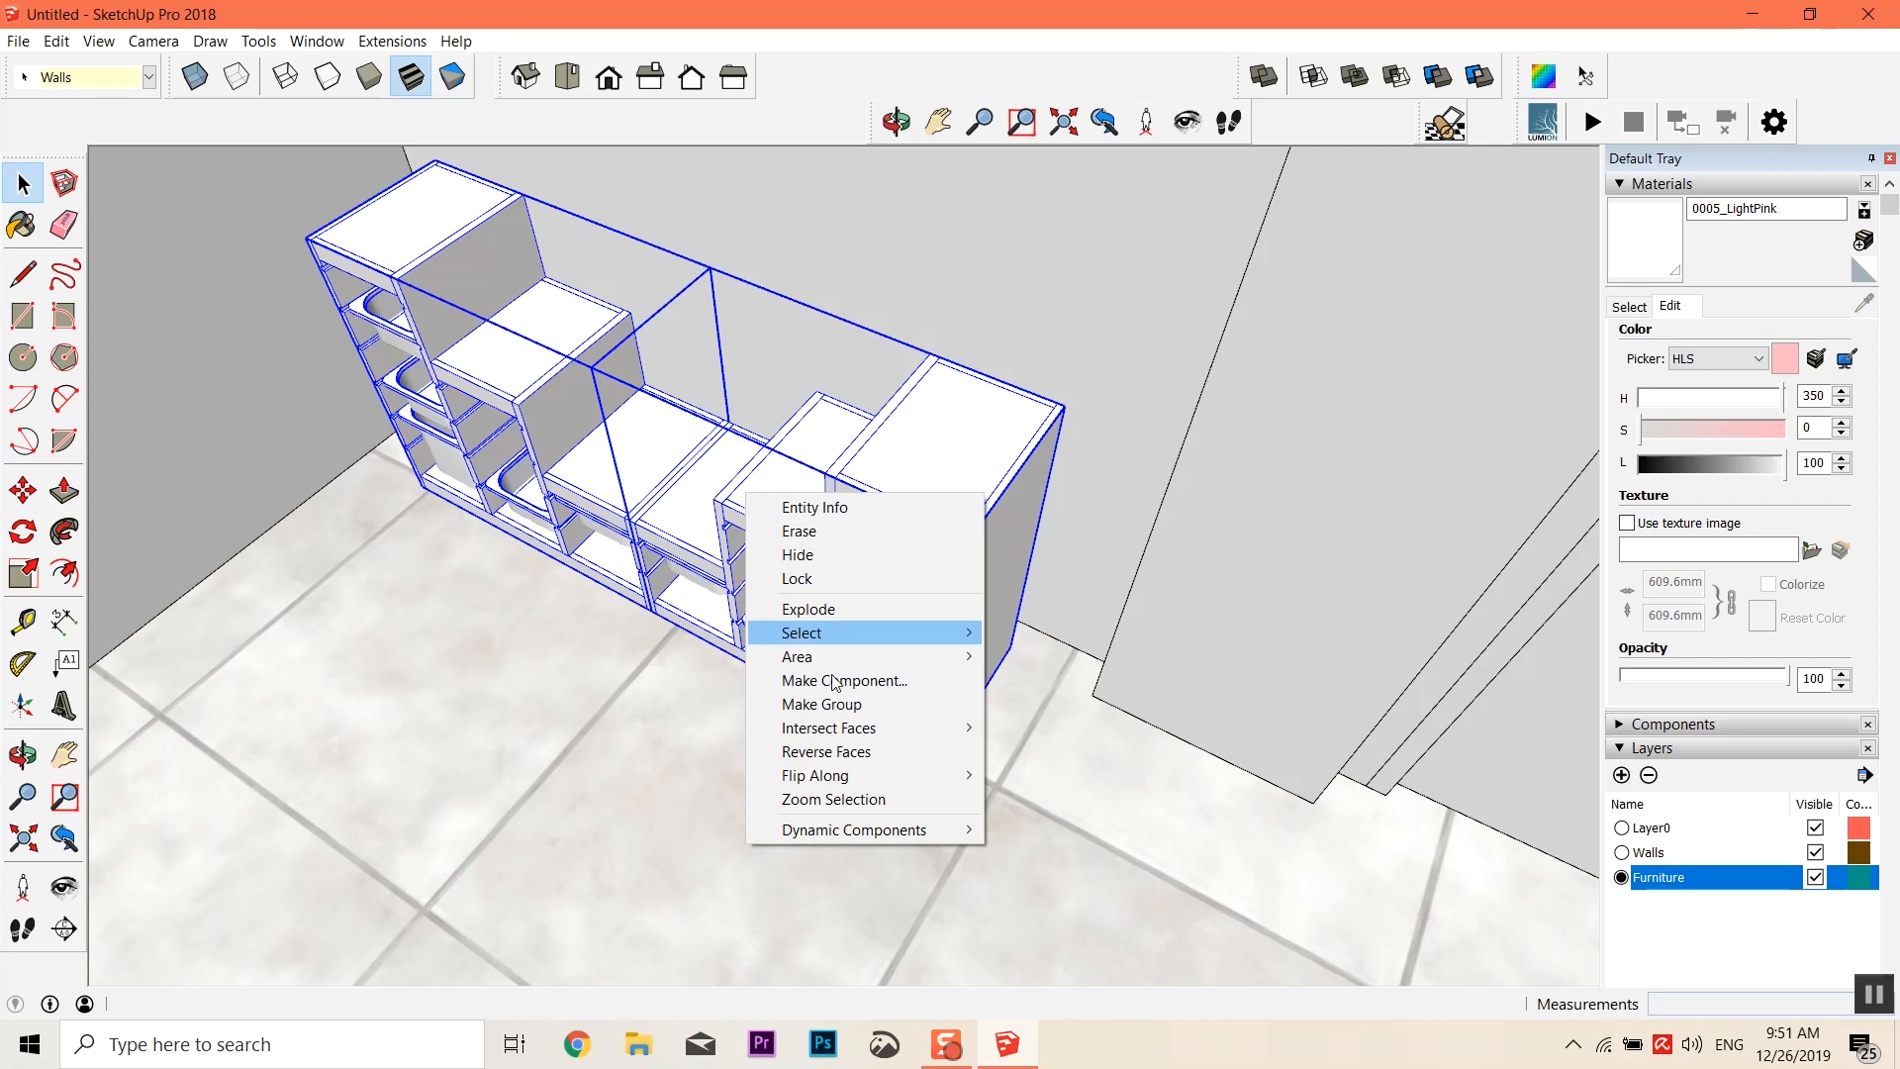
left_click(877, 703)
scroll(1460, 943, "up", 1)
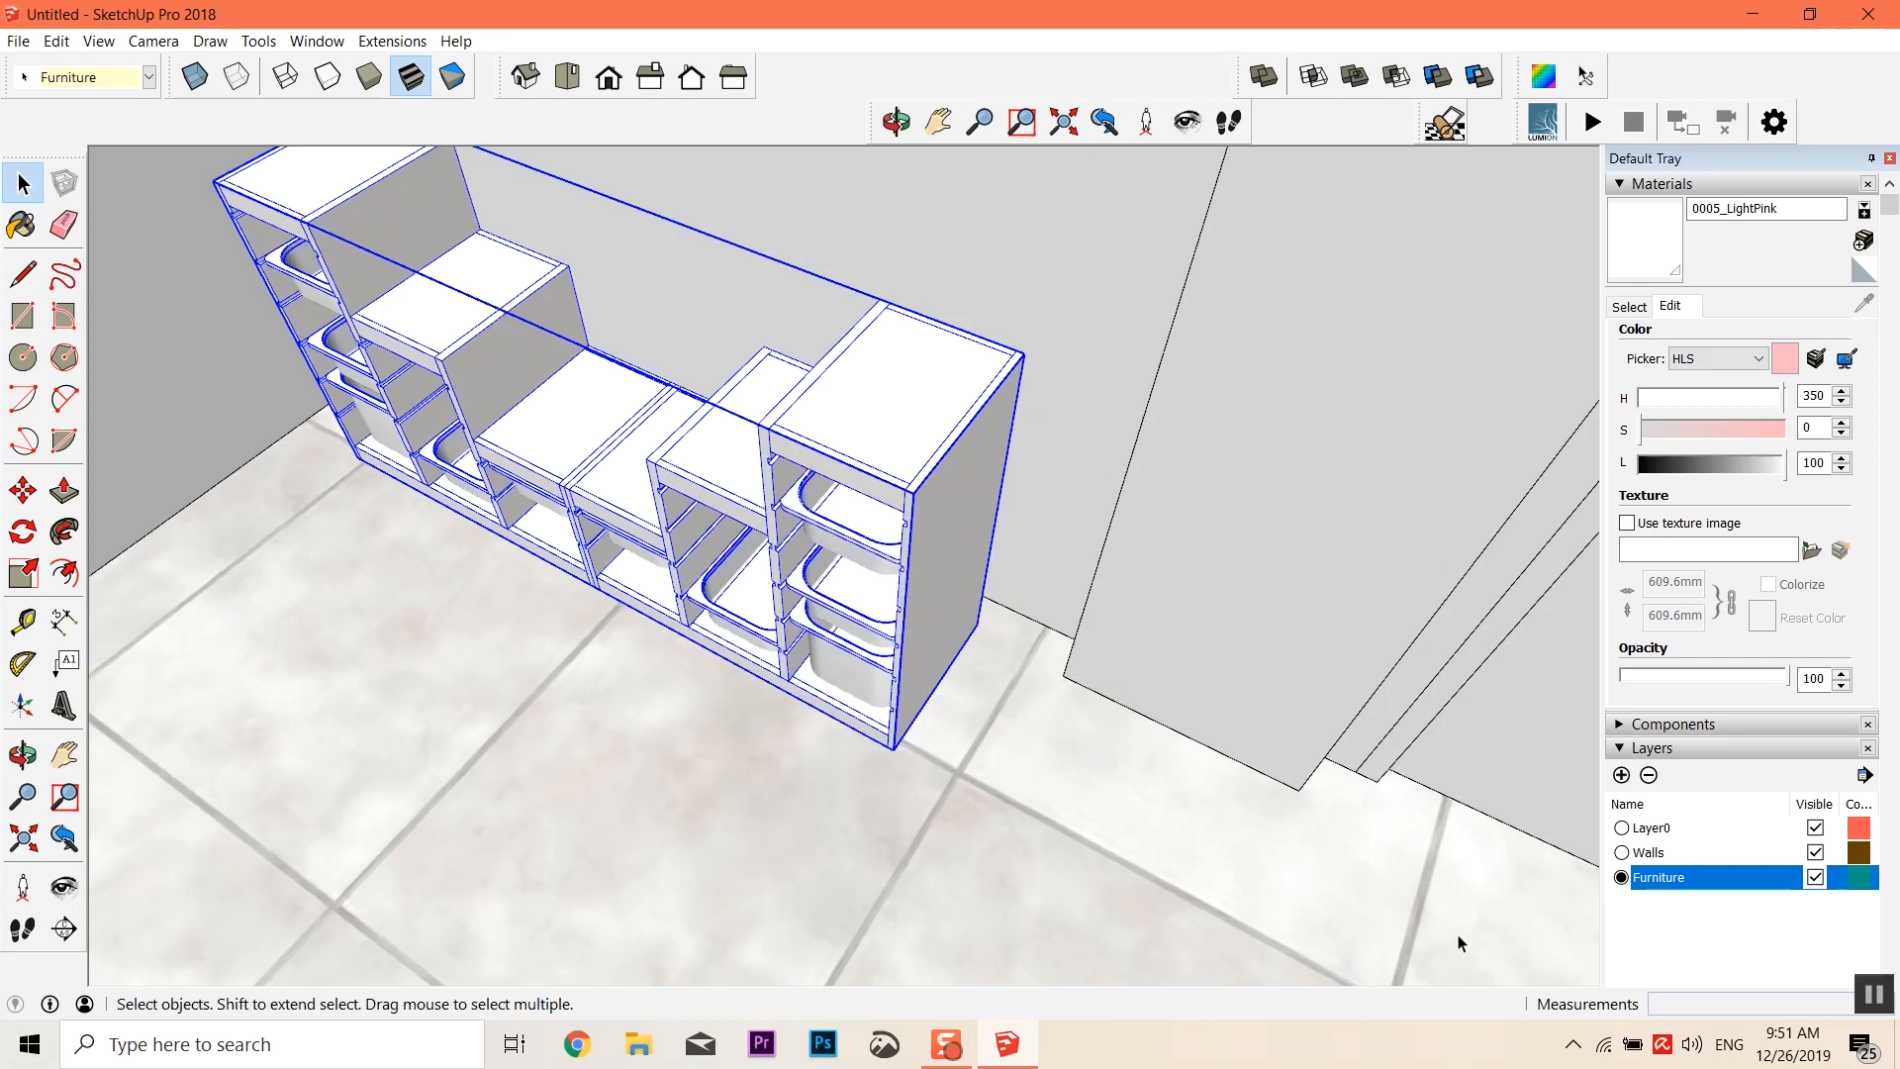
Shift the grouped storage units slightly along the wall by their lower rear corner
left_click(23, 490)
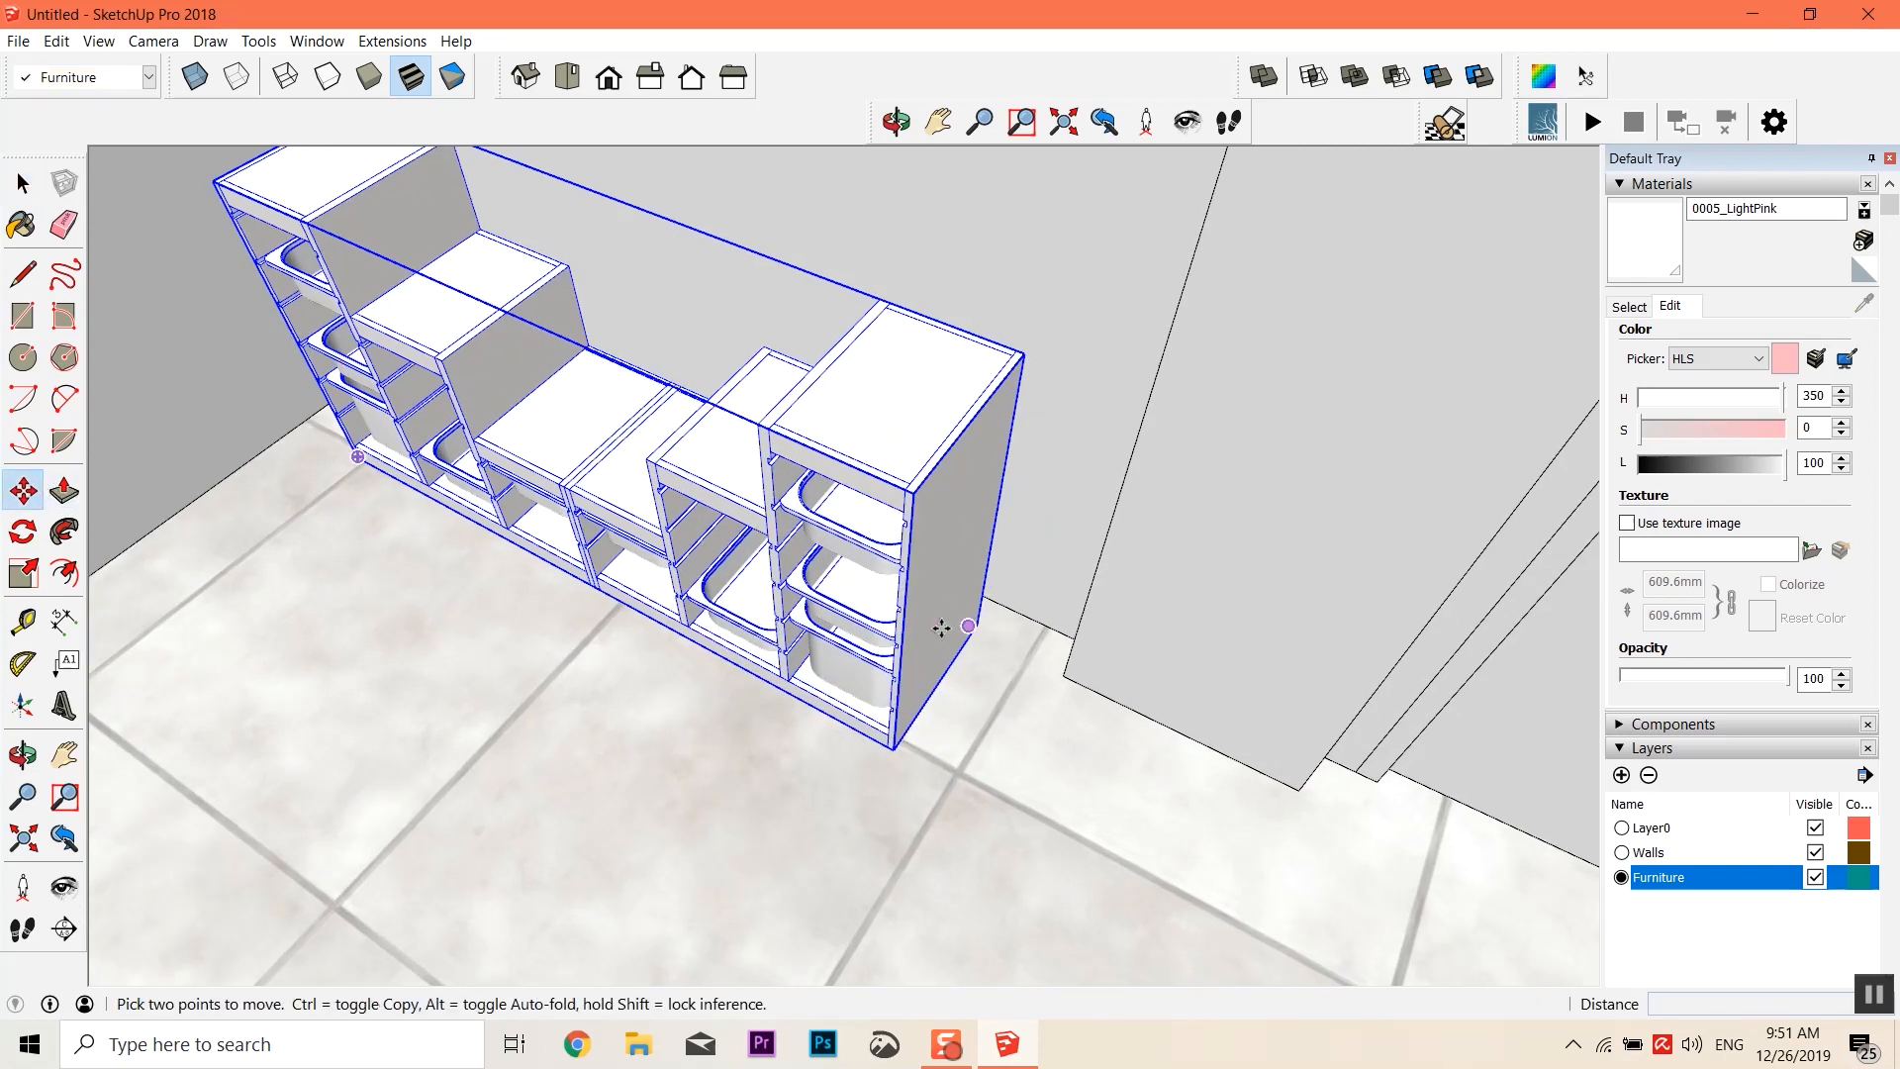
left_click_drag(969, 628, 950, 625)
middle_click_drag(951, 626, 954, 534)
middle_click_drag(914, 624, 955, 340)
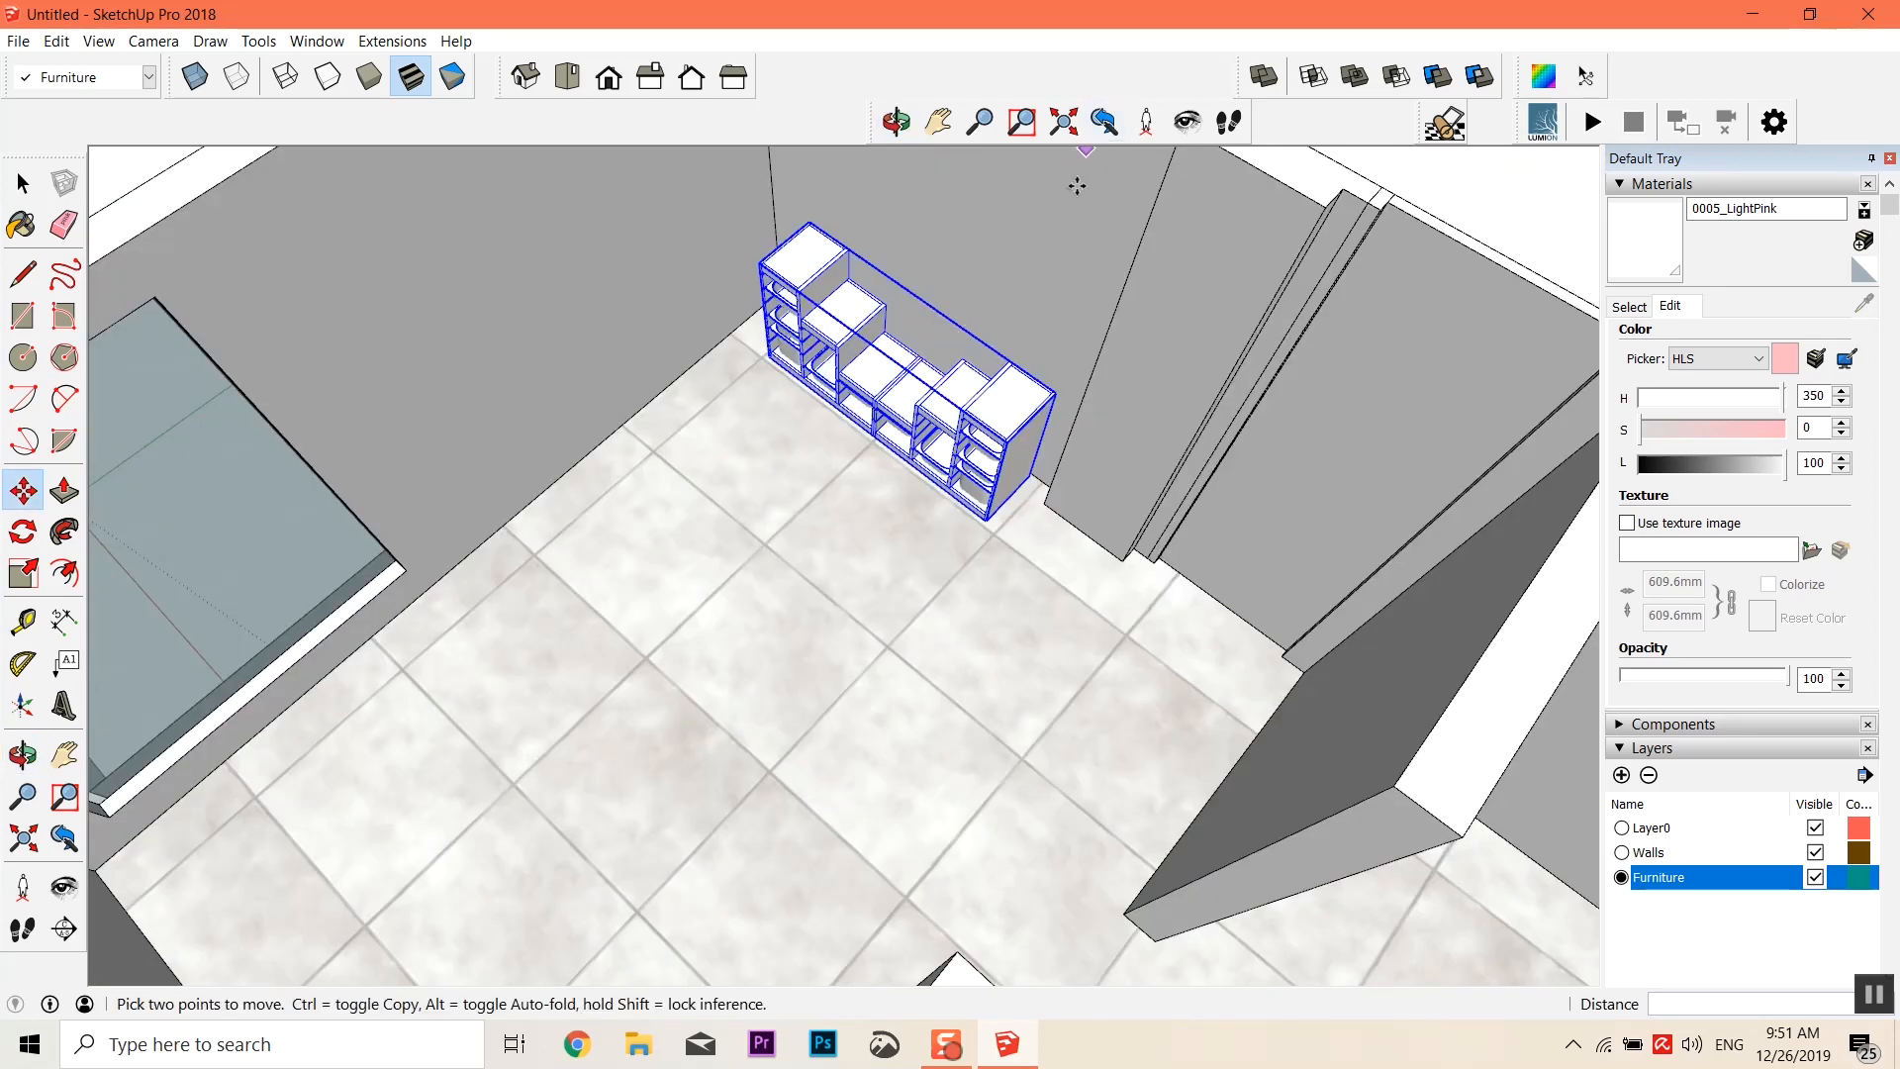
middle_click_drag(696, 358, 1003, 602)
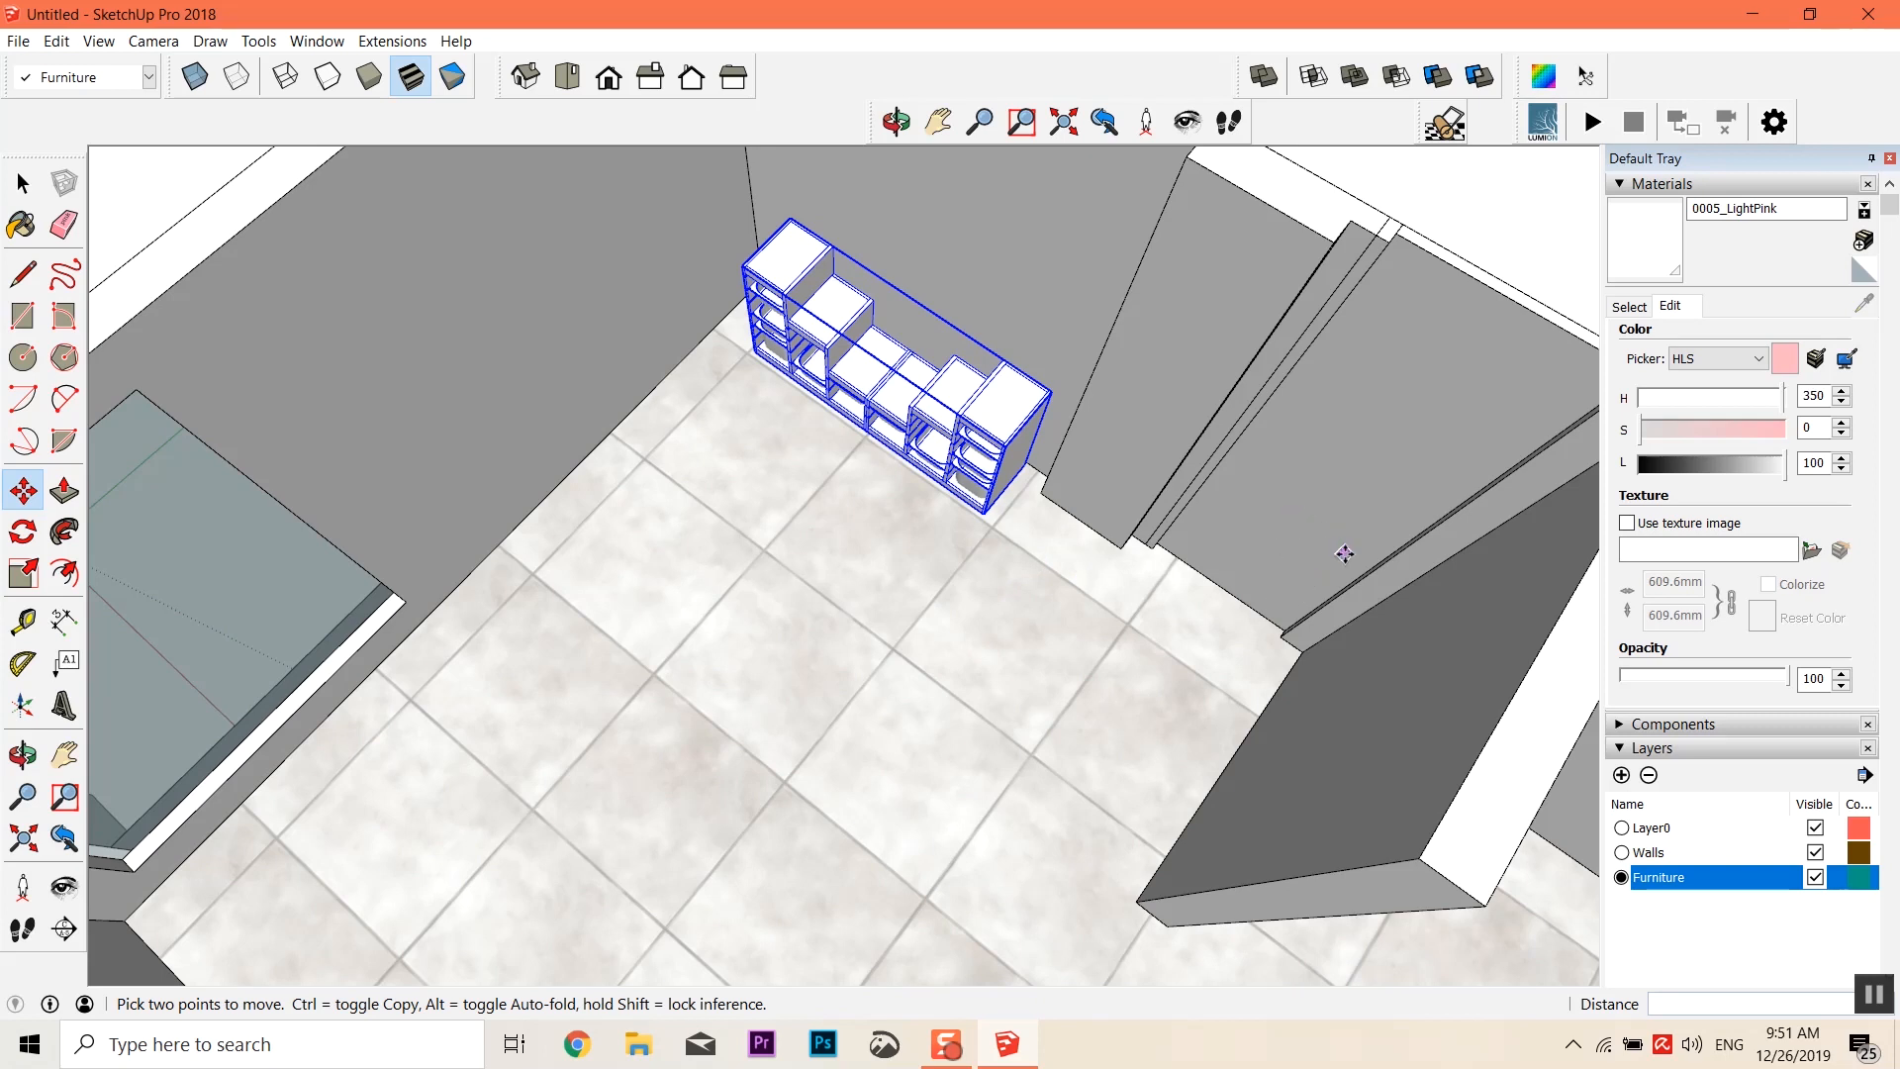
Switch to Chrome, open the IKEA website and browse the STUVA system children's storage range
left_click(577, 1044)
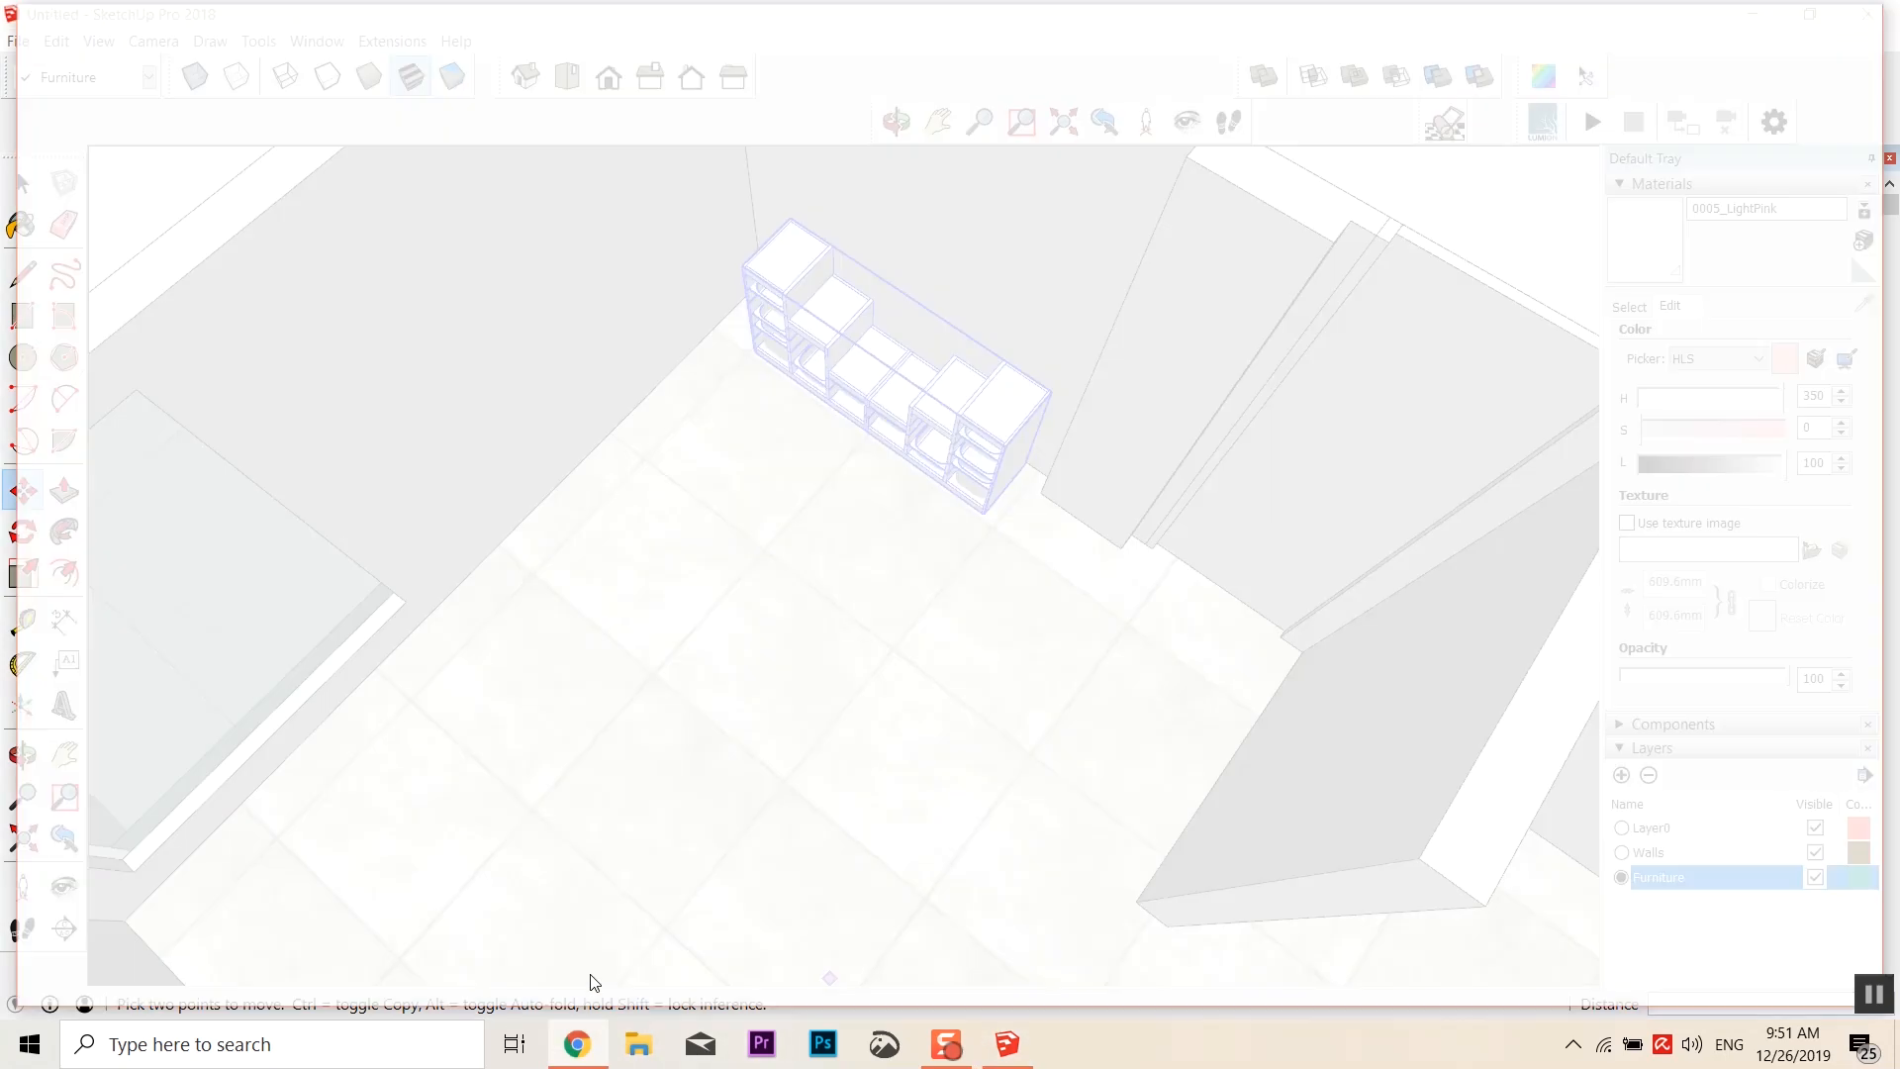
type("ikea")
key("Return")
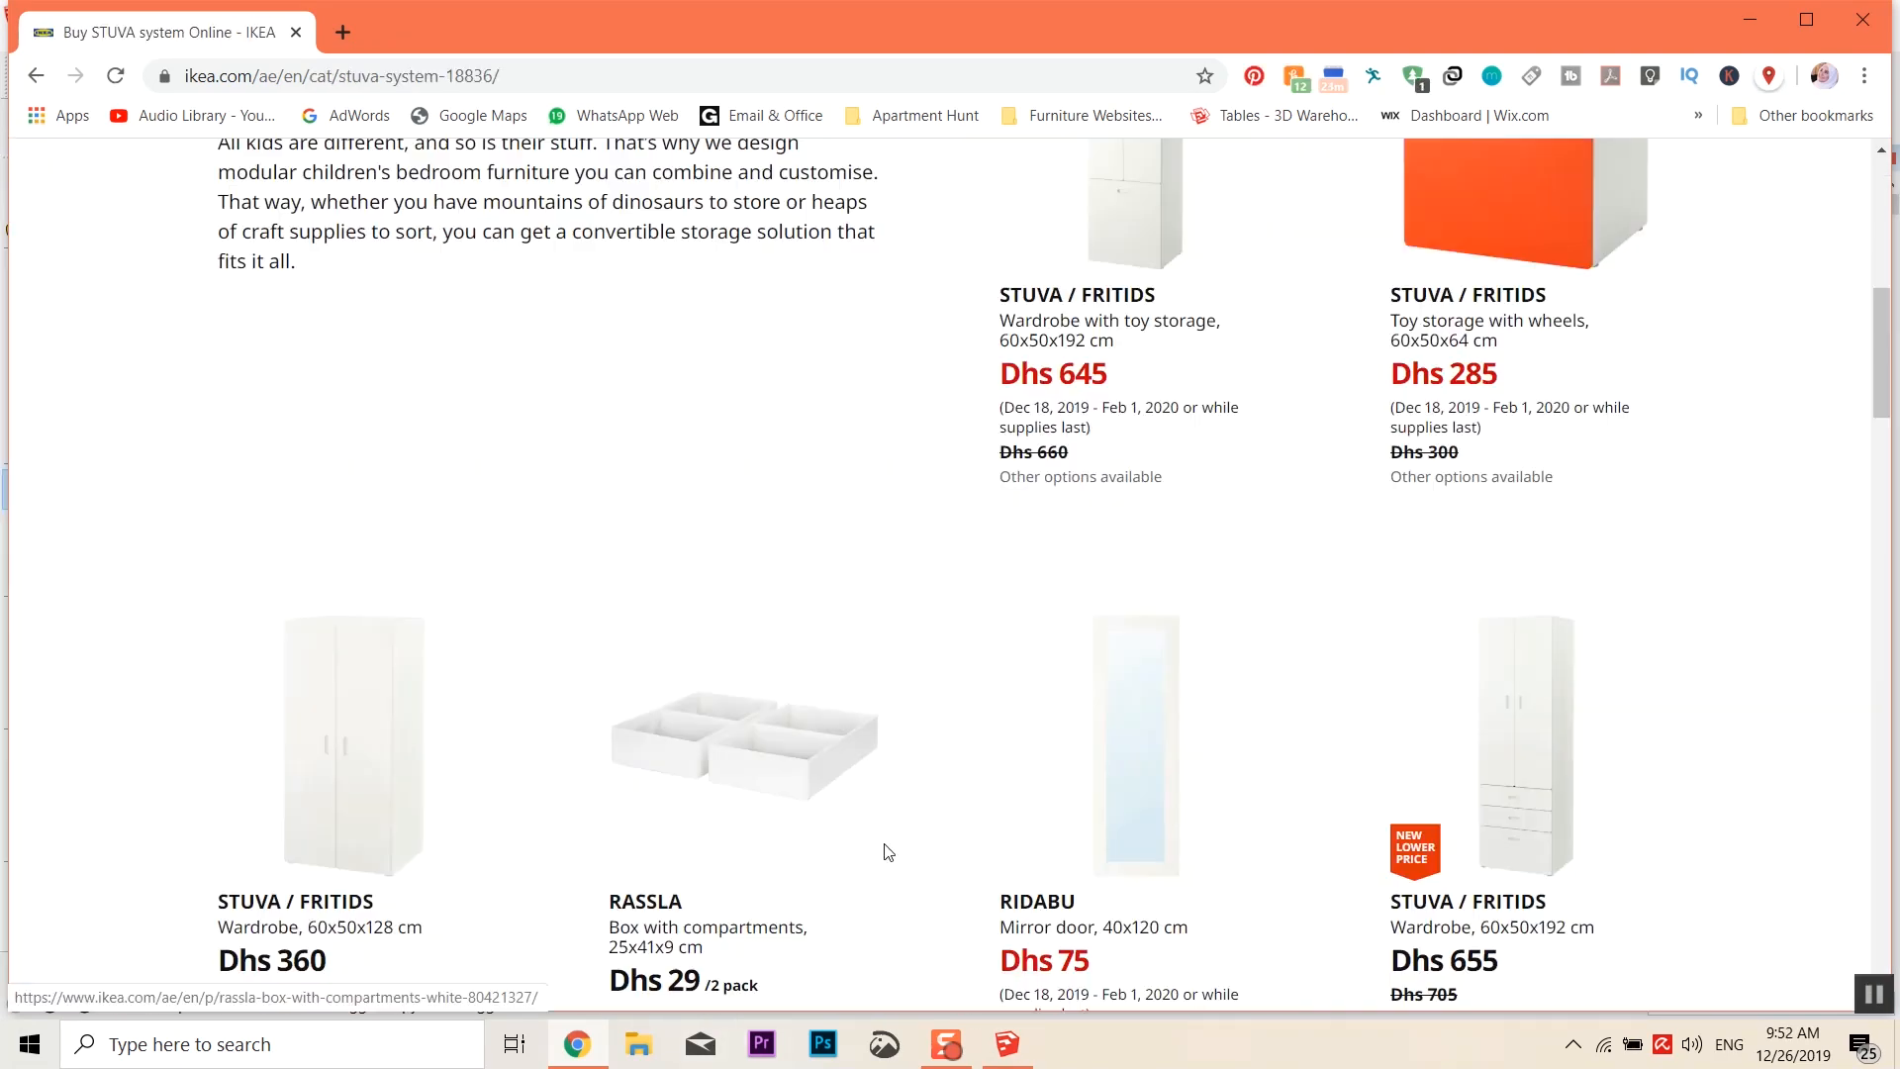
scroll(917, 855, "down", 3)
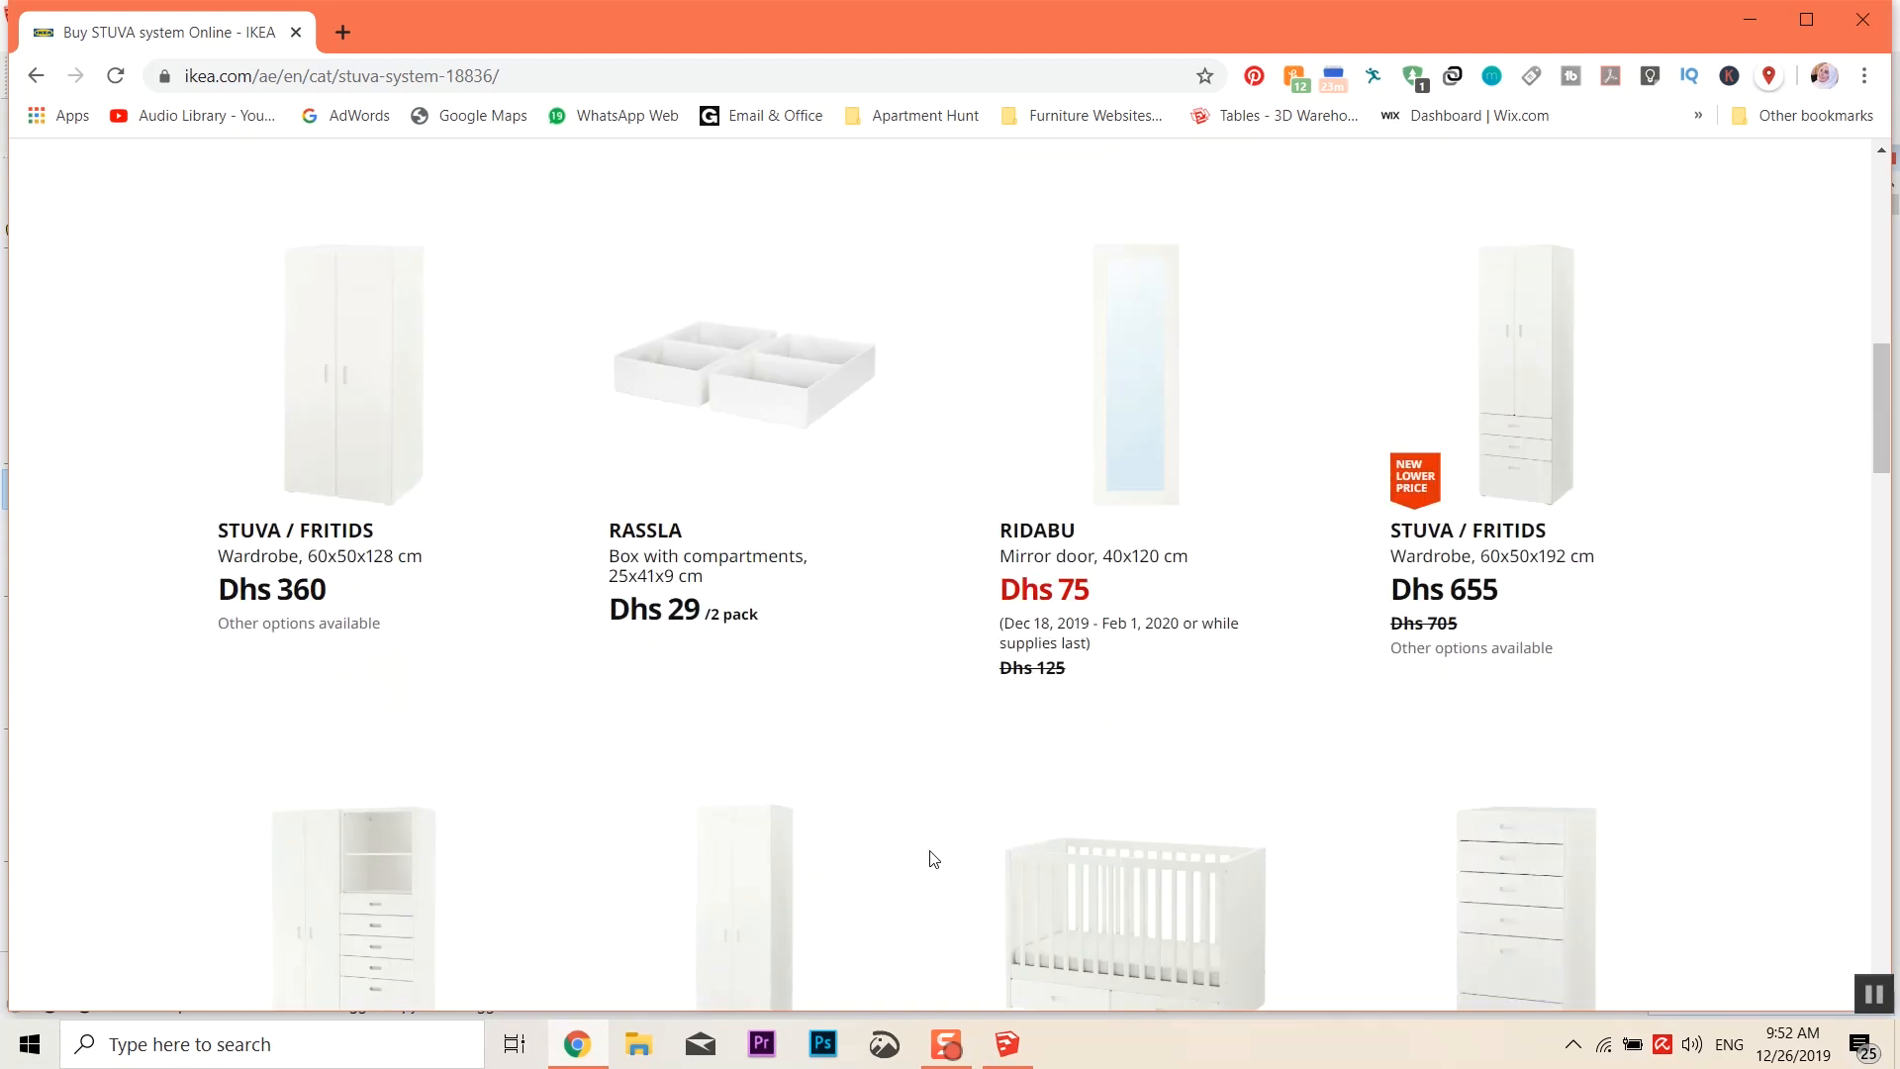
scroll(934, 860, "up", 10)
scroll(800, 854, "down", 2)
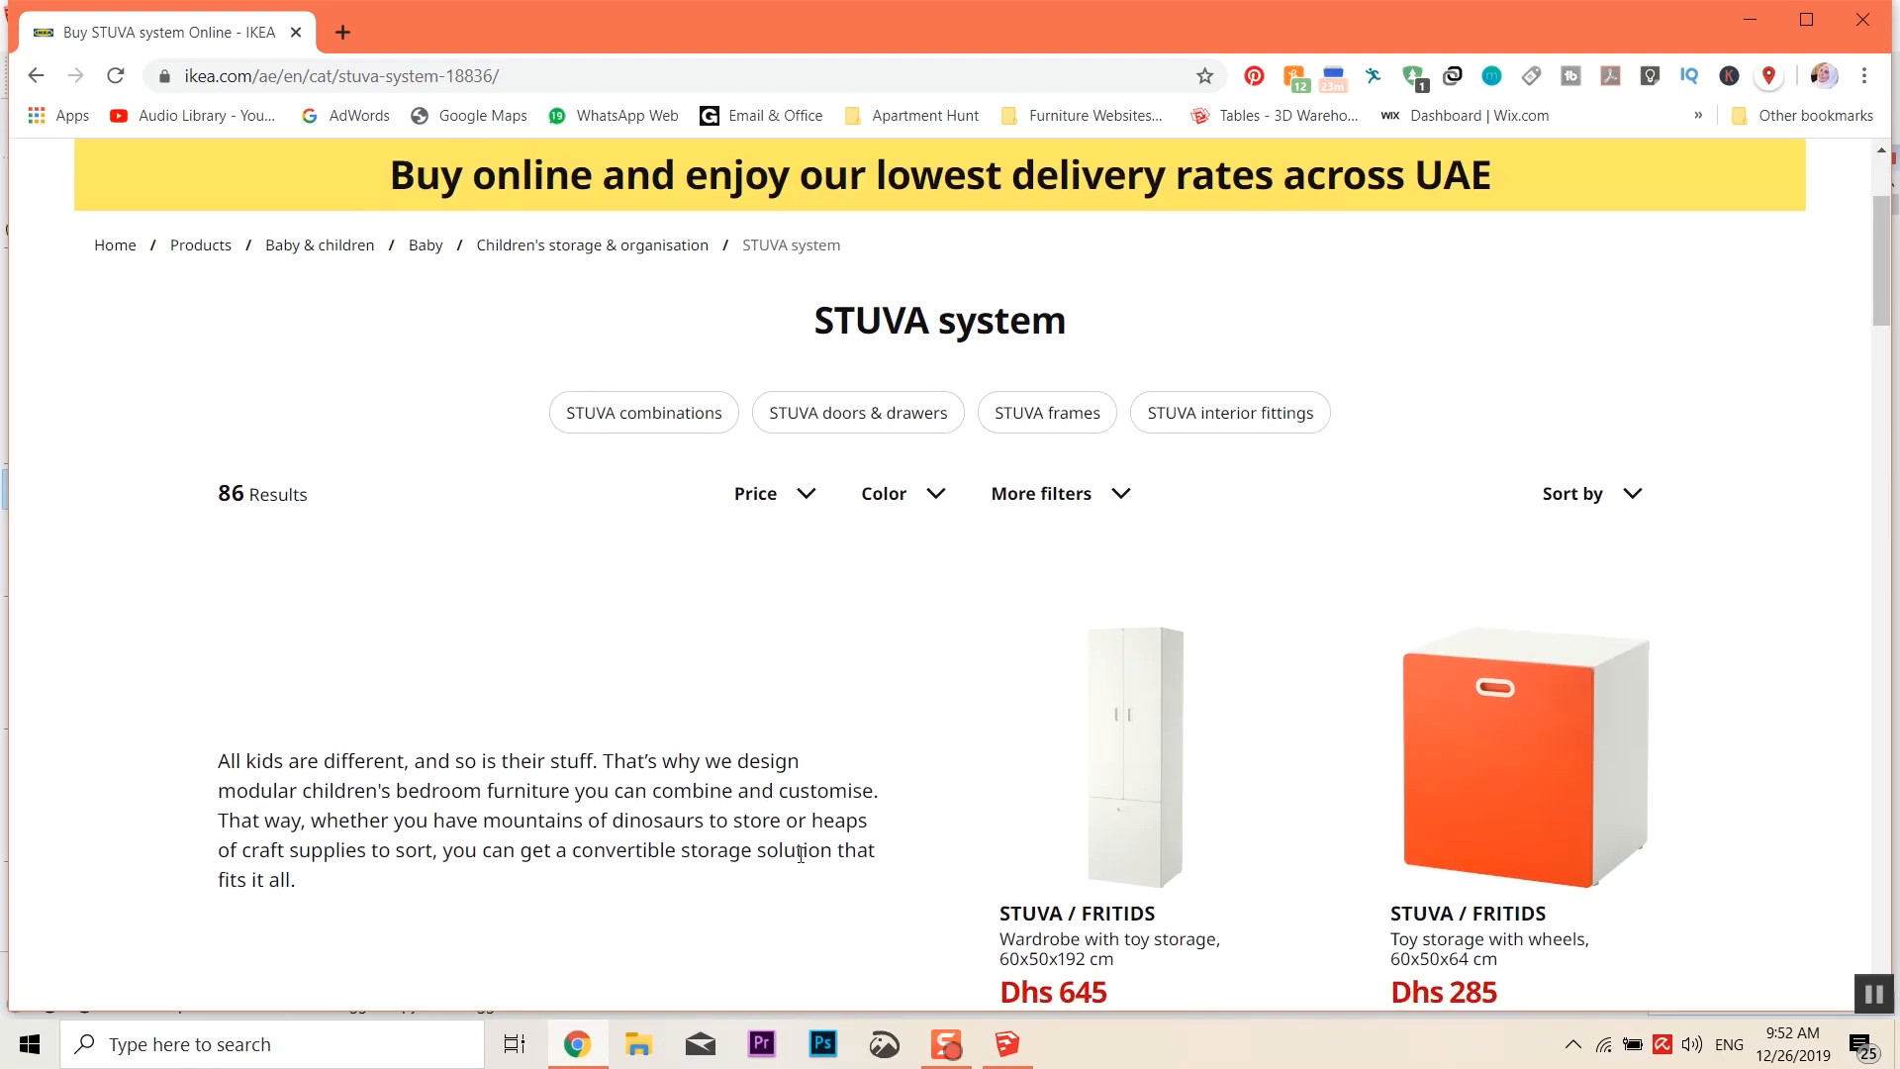
left_click(1767, 27)
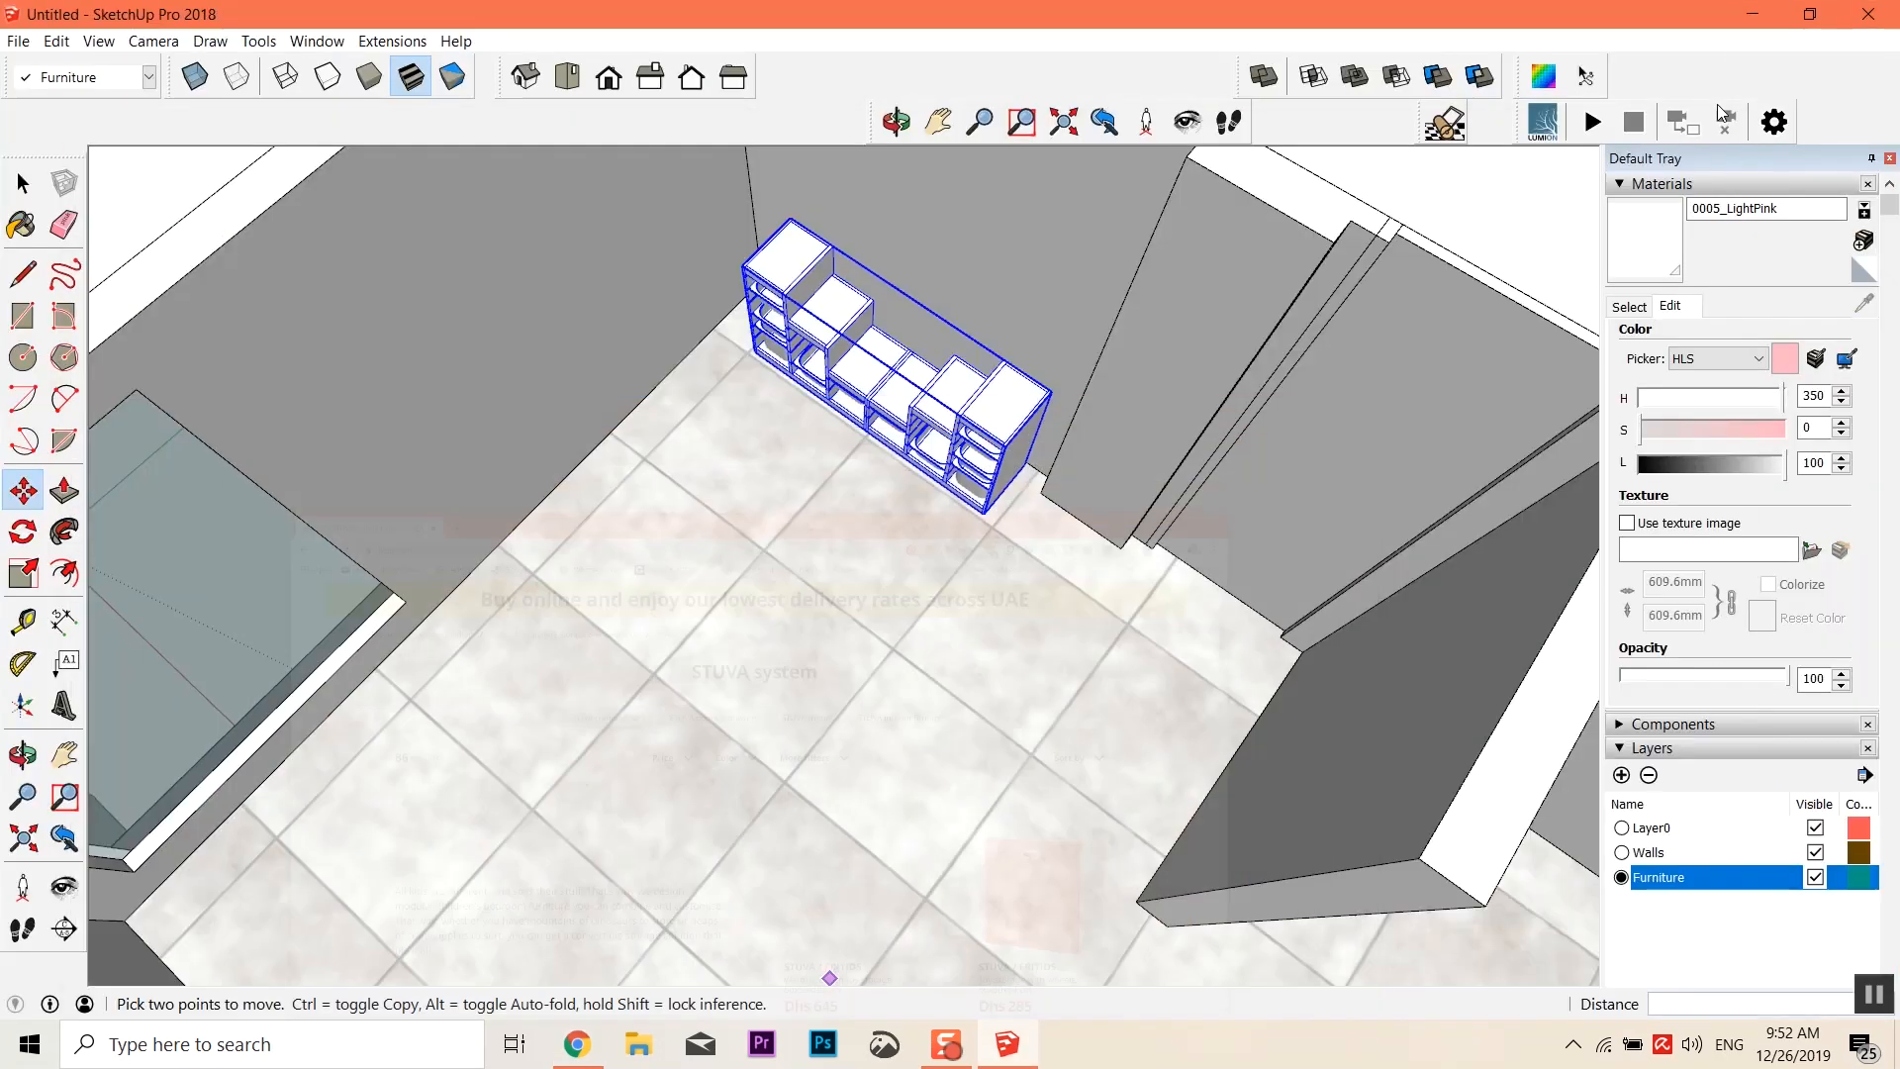
Return to SketchUp, search all categories of the 3D Warehouse for "stuva", and browse the models
left_click(306, 40)
left_click(403, 199)
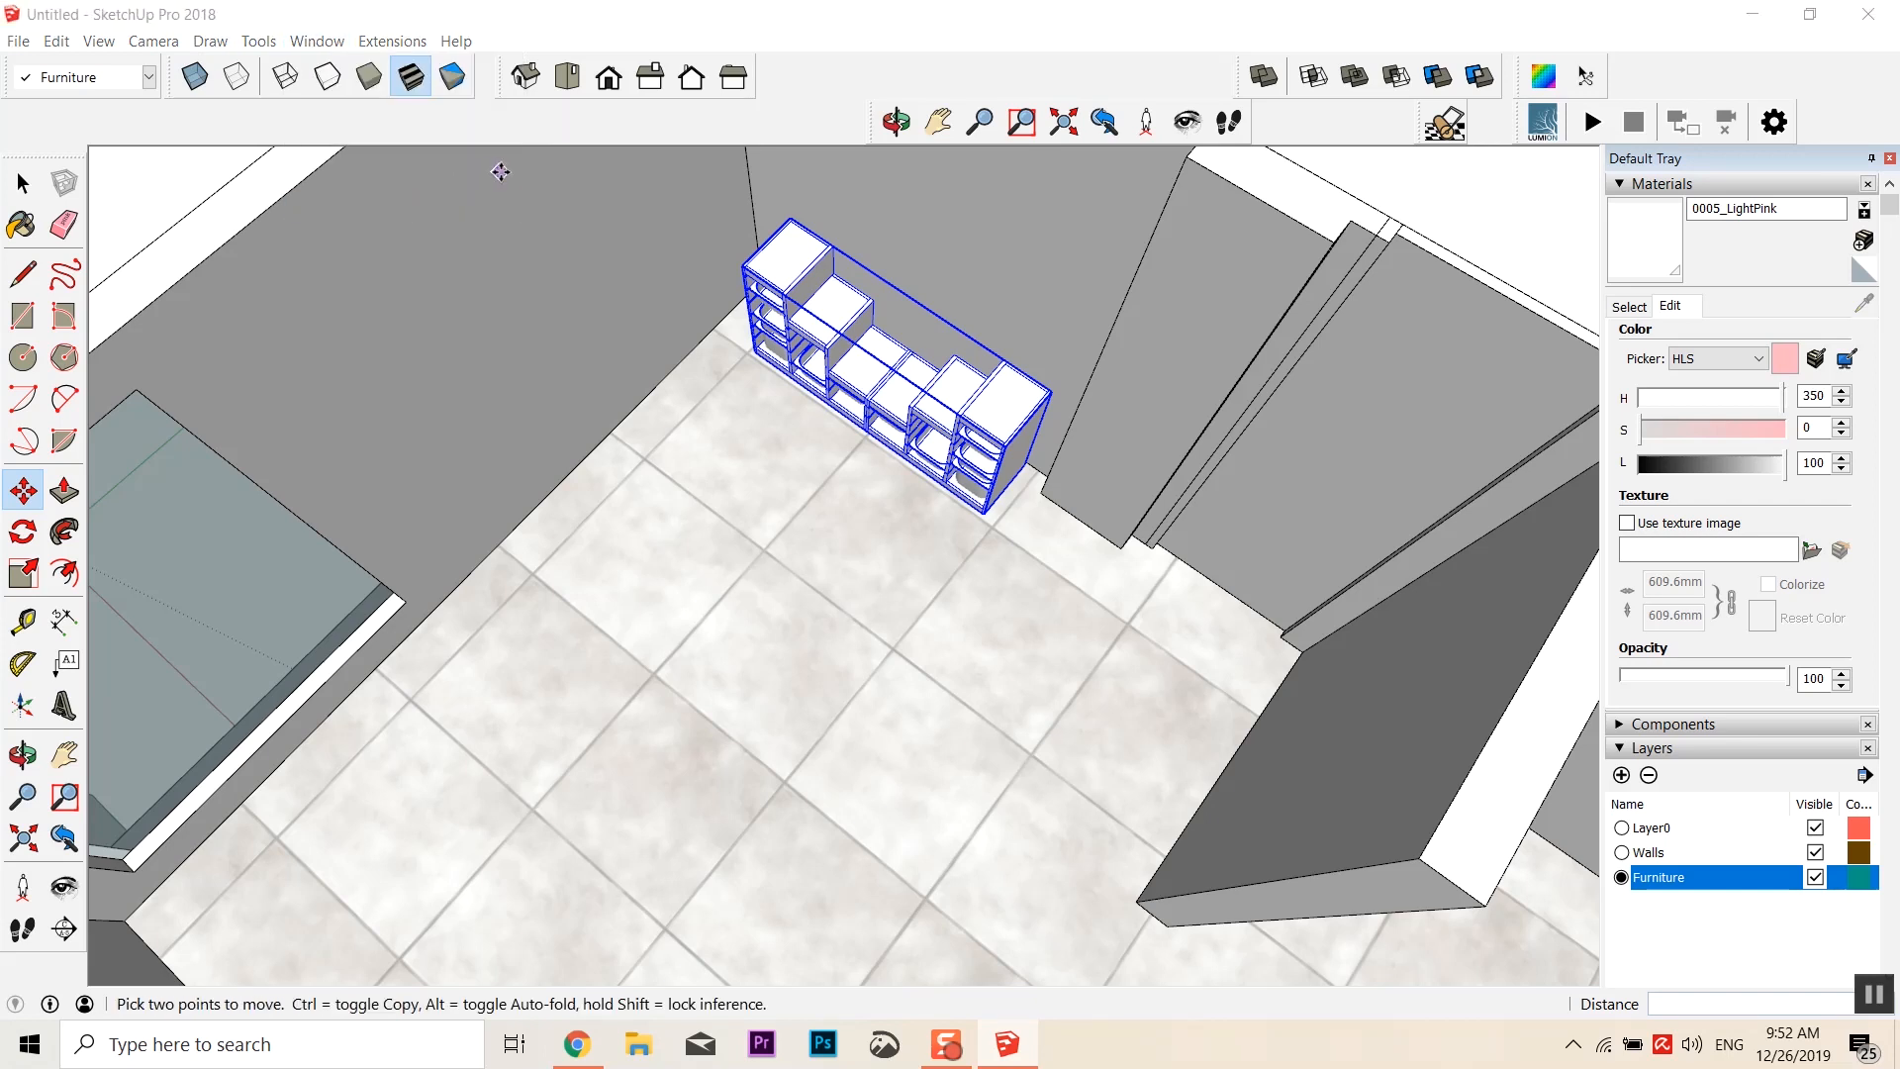
left_click(881, 280)
type("stuva")
key("Return")
scroll(1362, 518, "down", 1)
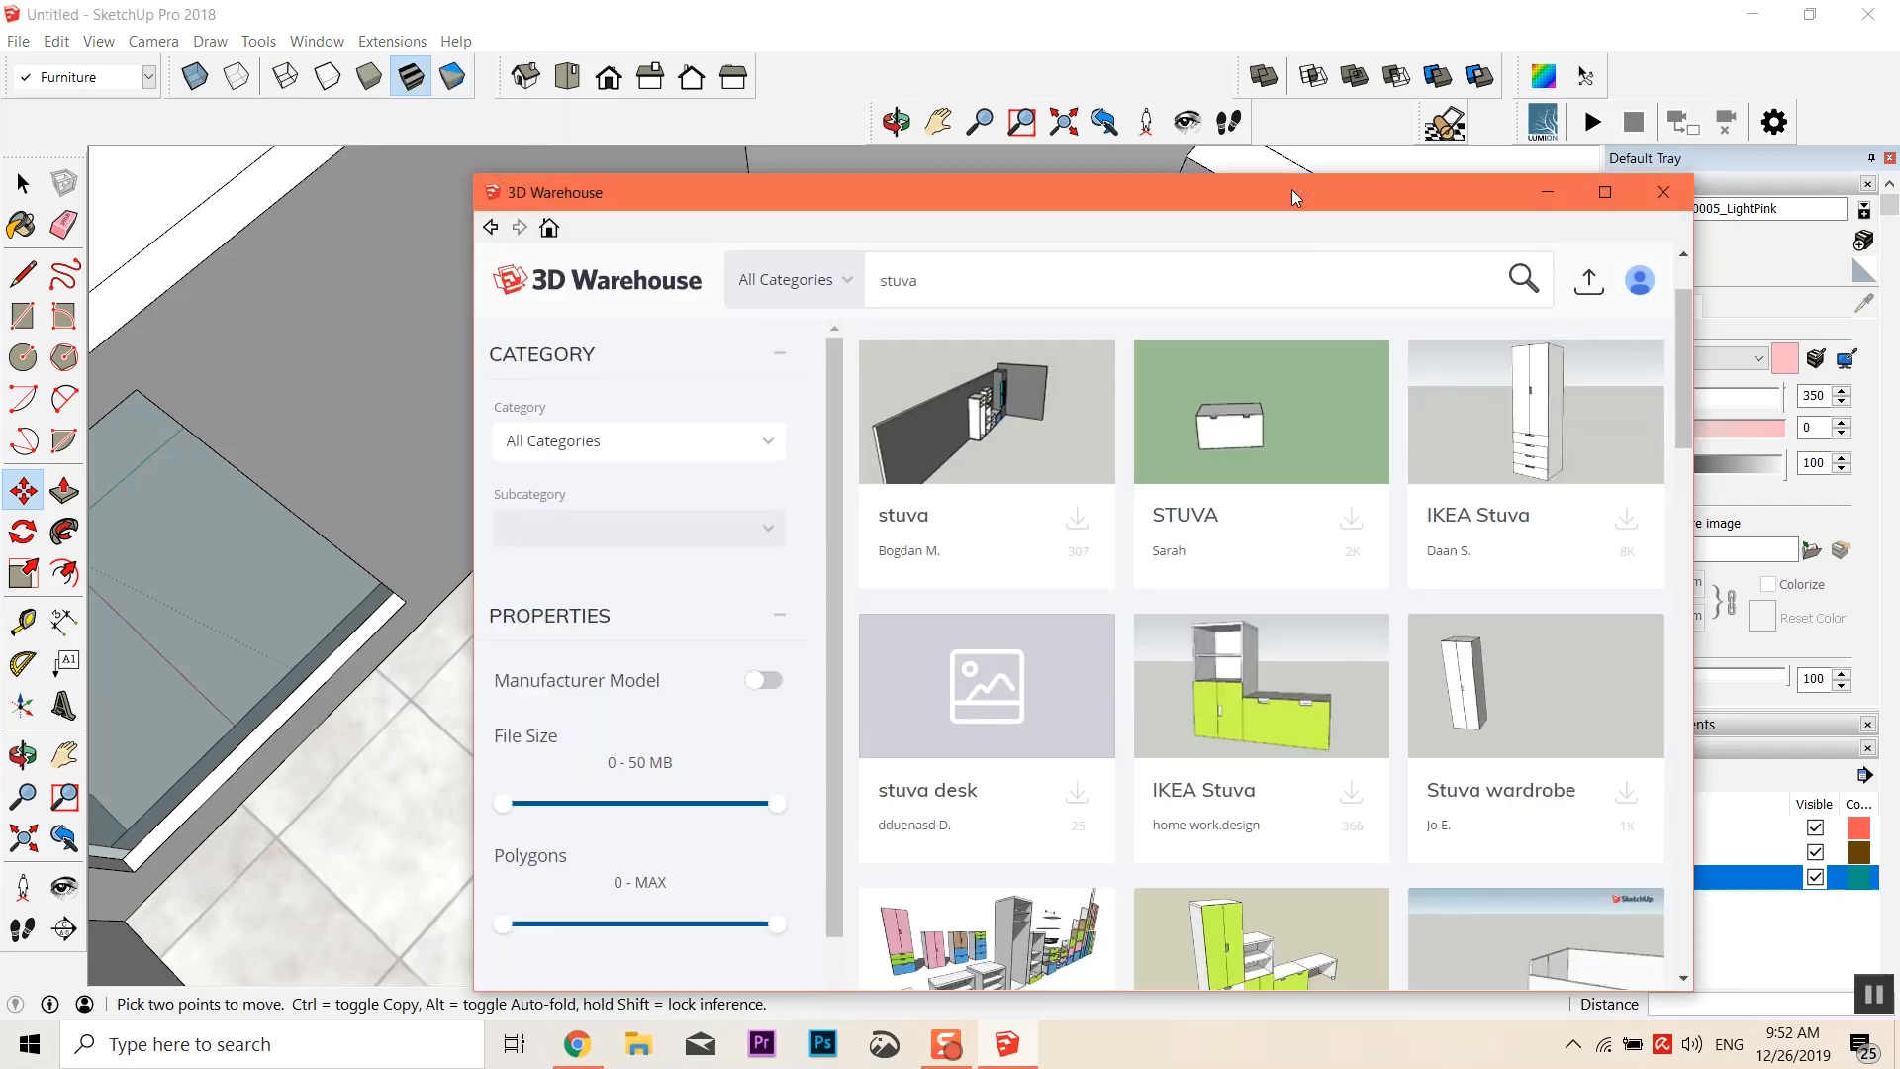
scroll(1197, 416, "down", 5)
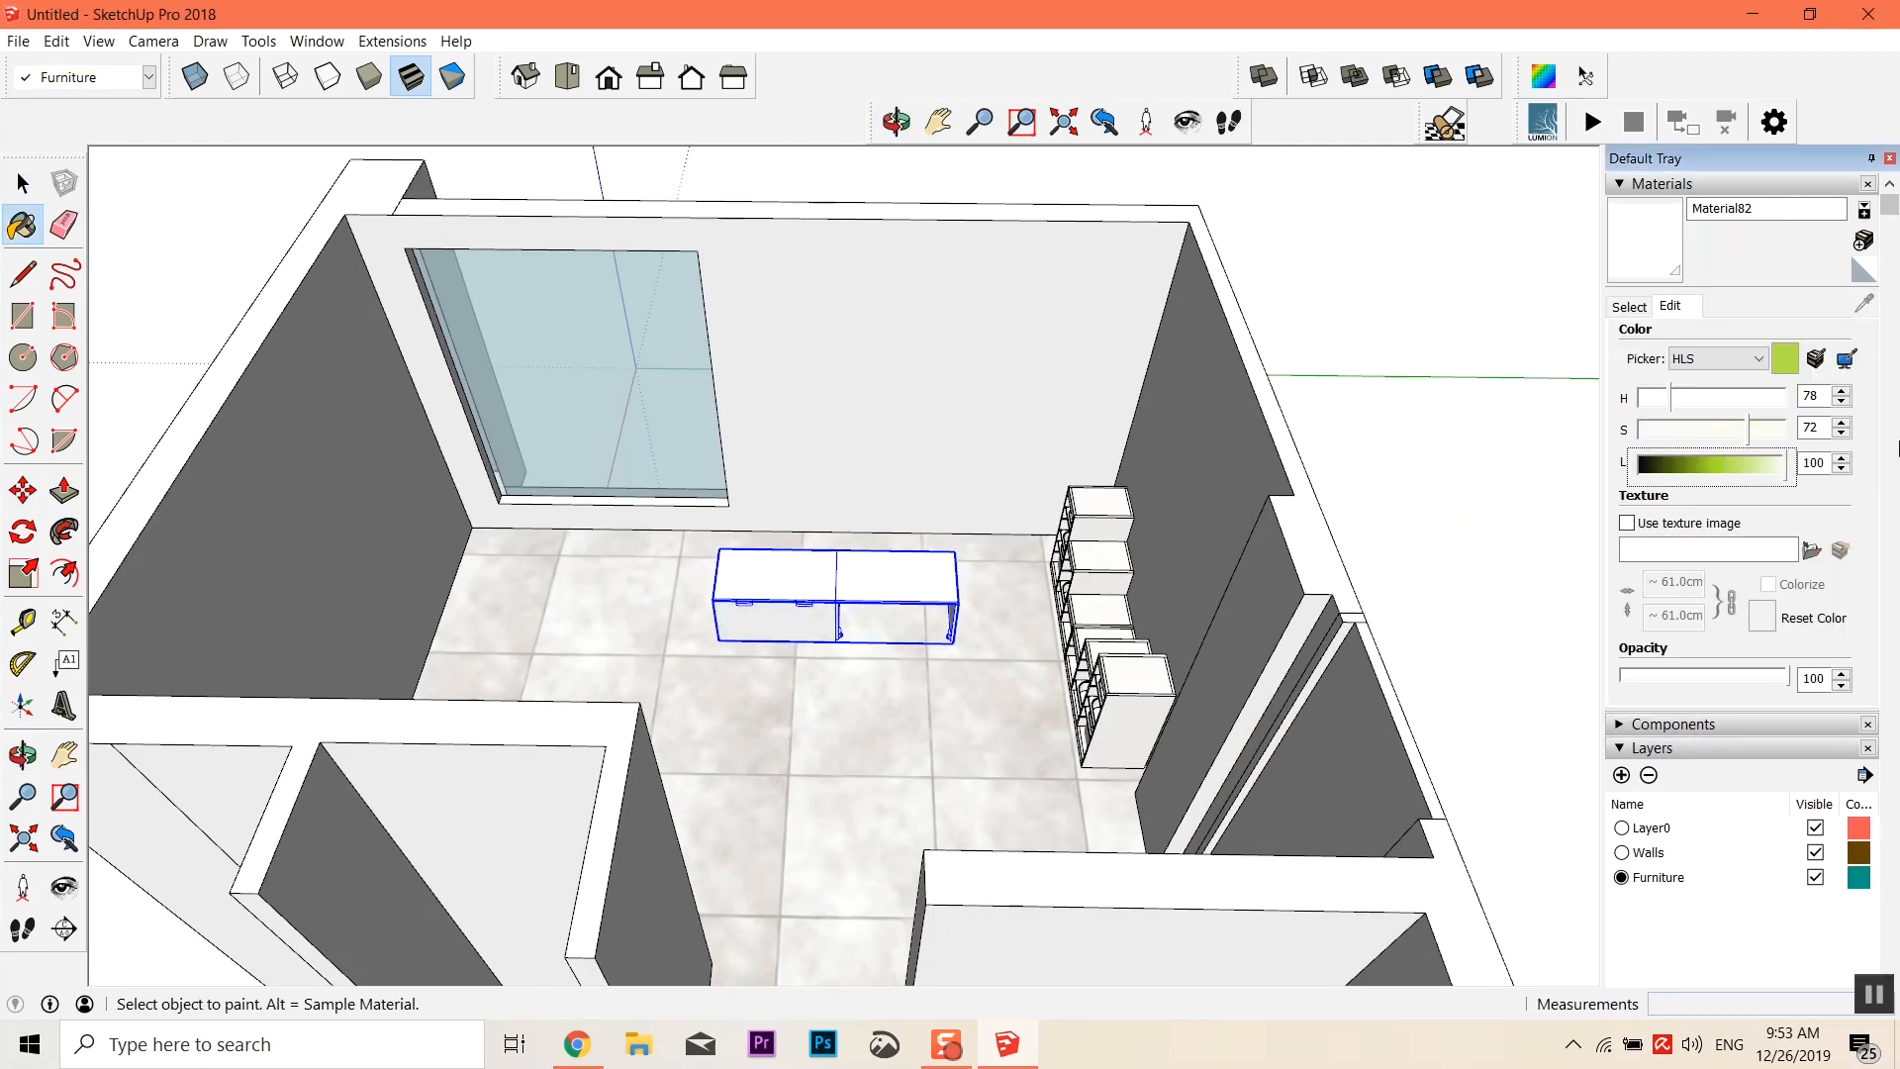
Examine the furnished room from several sides, including the painted triangle wall, the storage units and the plain walls
key("space")
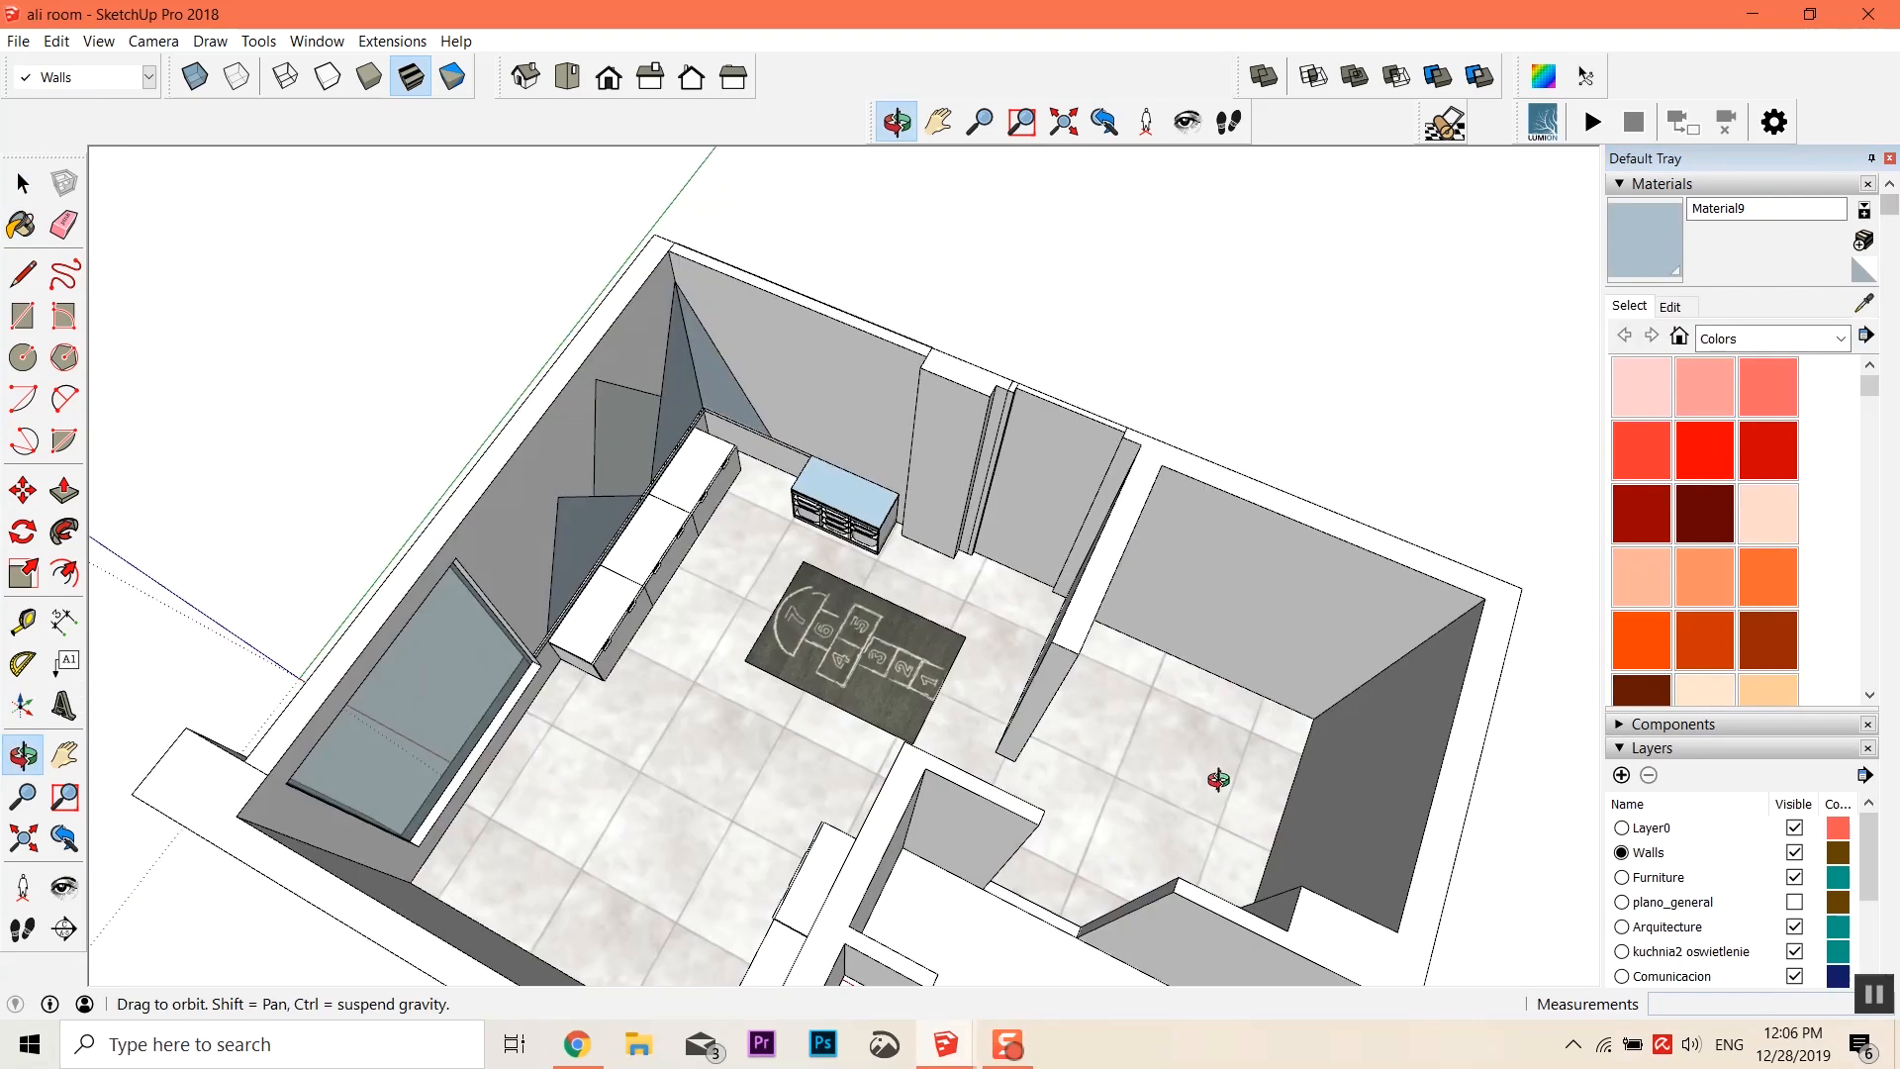
left_click_drag(1218, 803, 1205, 594)
middle_click_drag(1206, 594, 584, 610)
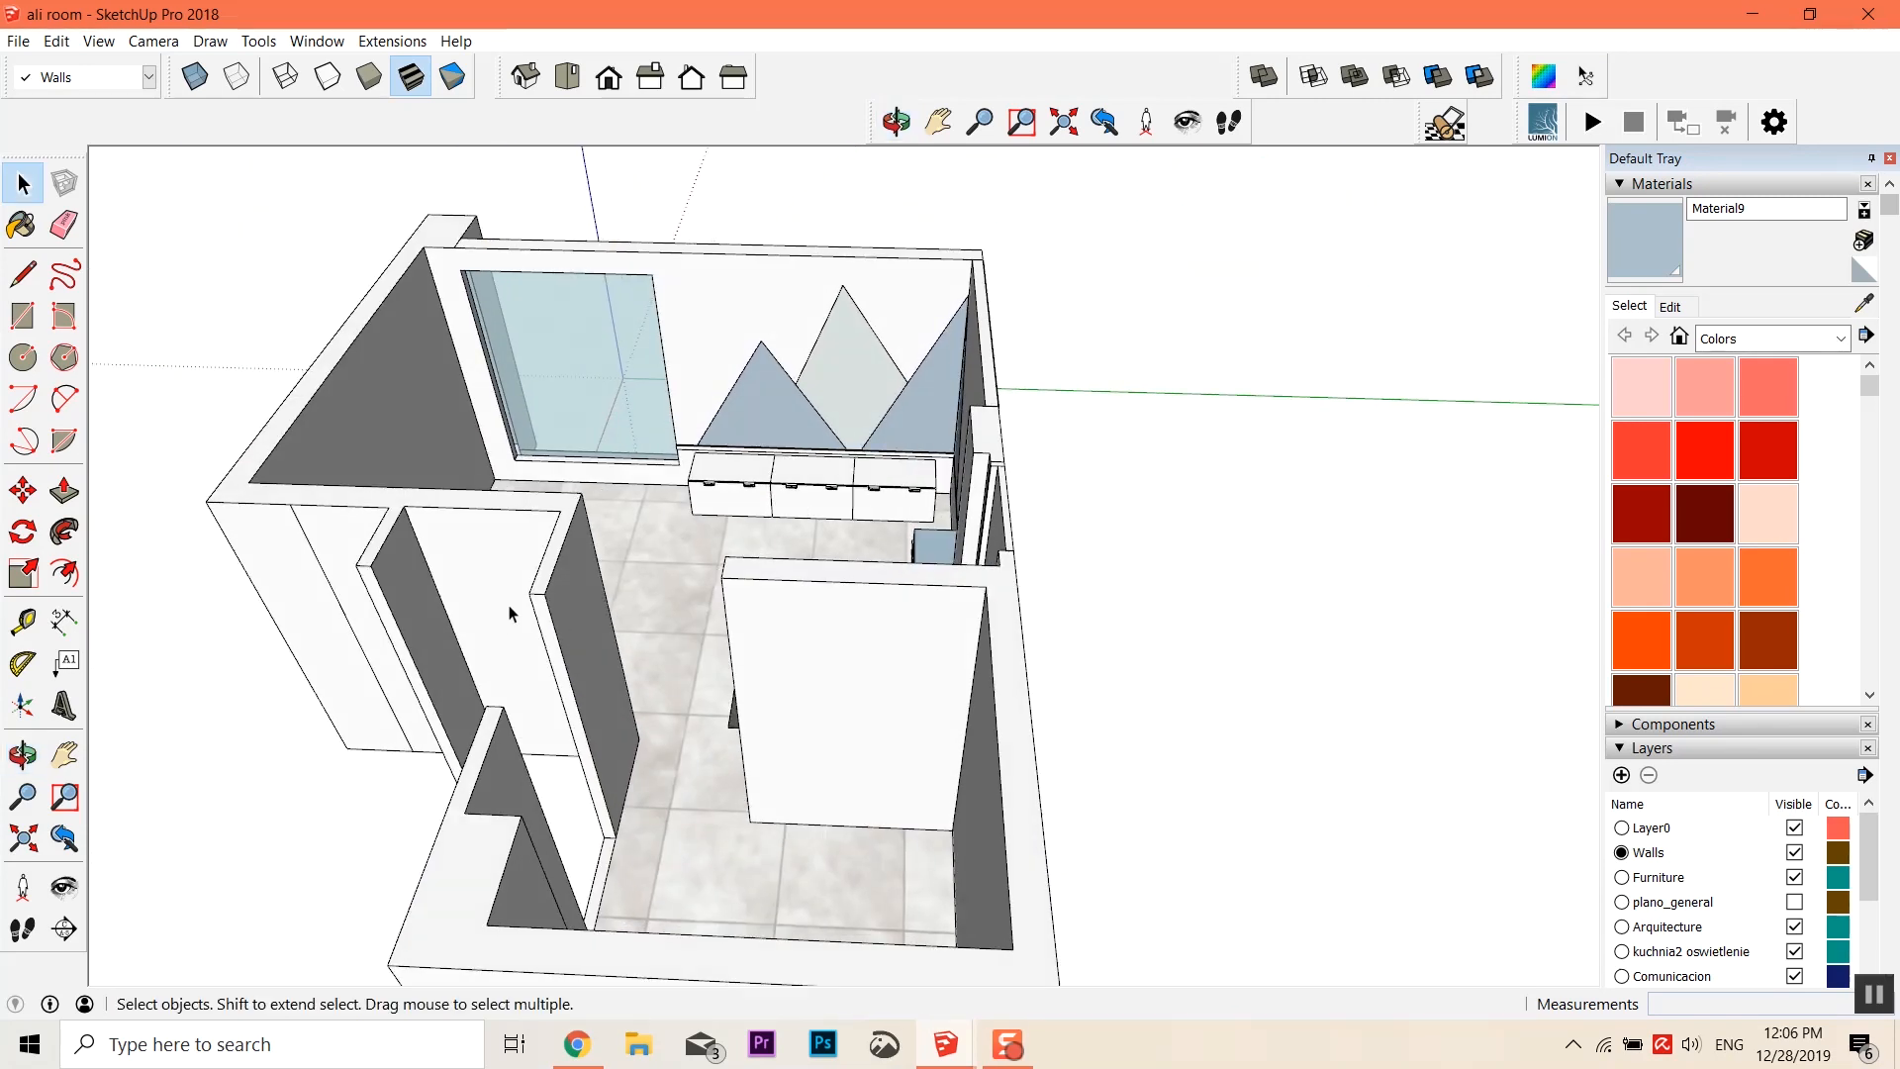
scroll(683, 550, "up", 3)
middle_click_drag(766, 537, 759, 793)
scroll(1009, 743, "down", 1)
middle_click_drag(1010, 752, 20, 822)
scroll(976, 555, "down", 2)
scroll(996, 307, "up", 2)
scroll(1006, 382, "down", 1)
middle_click_drag(1005, 382, 1087, 234)
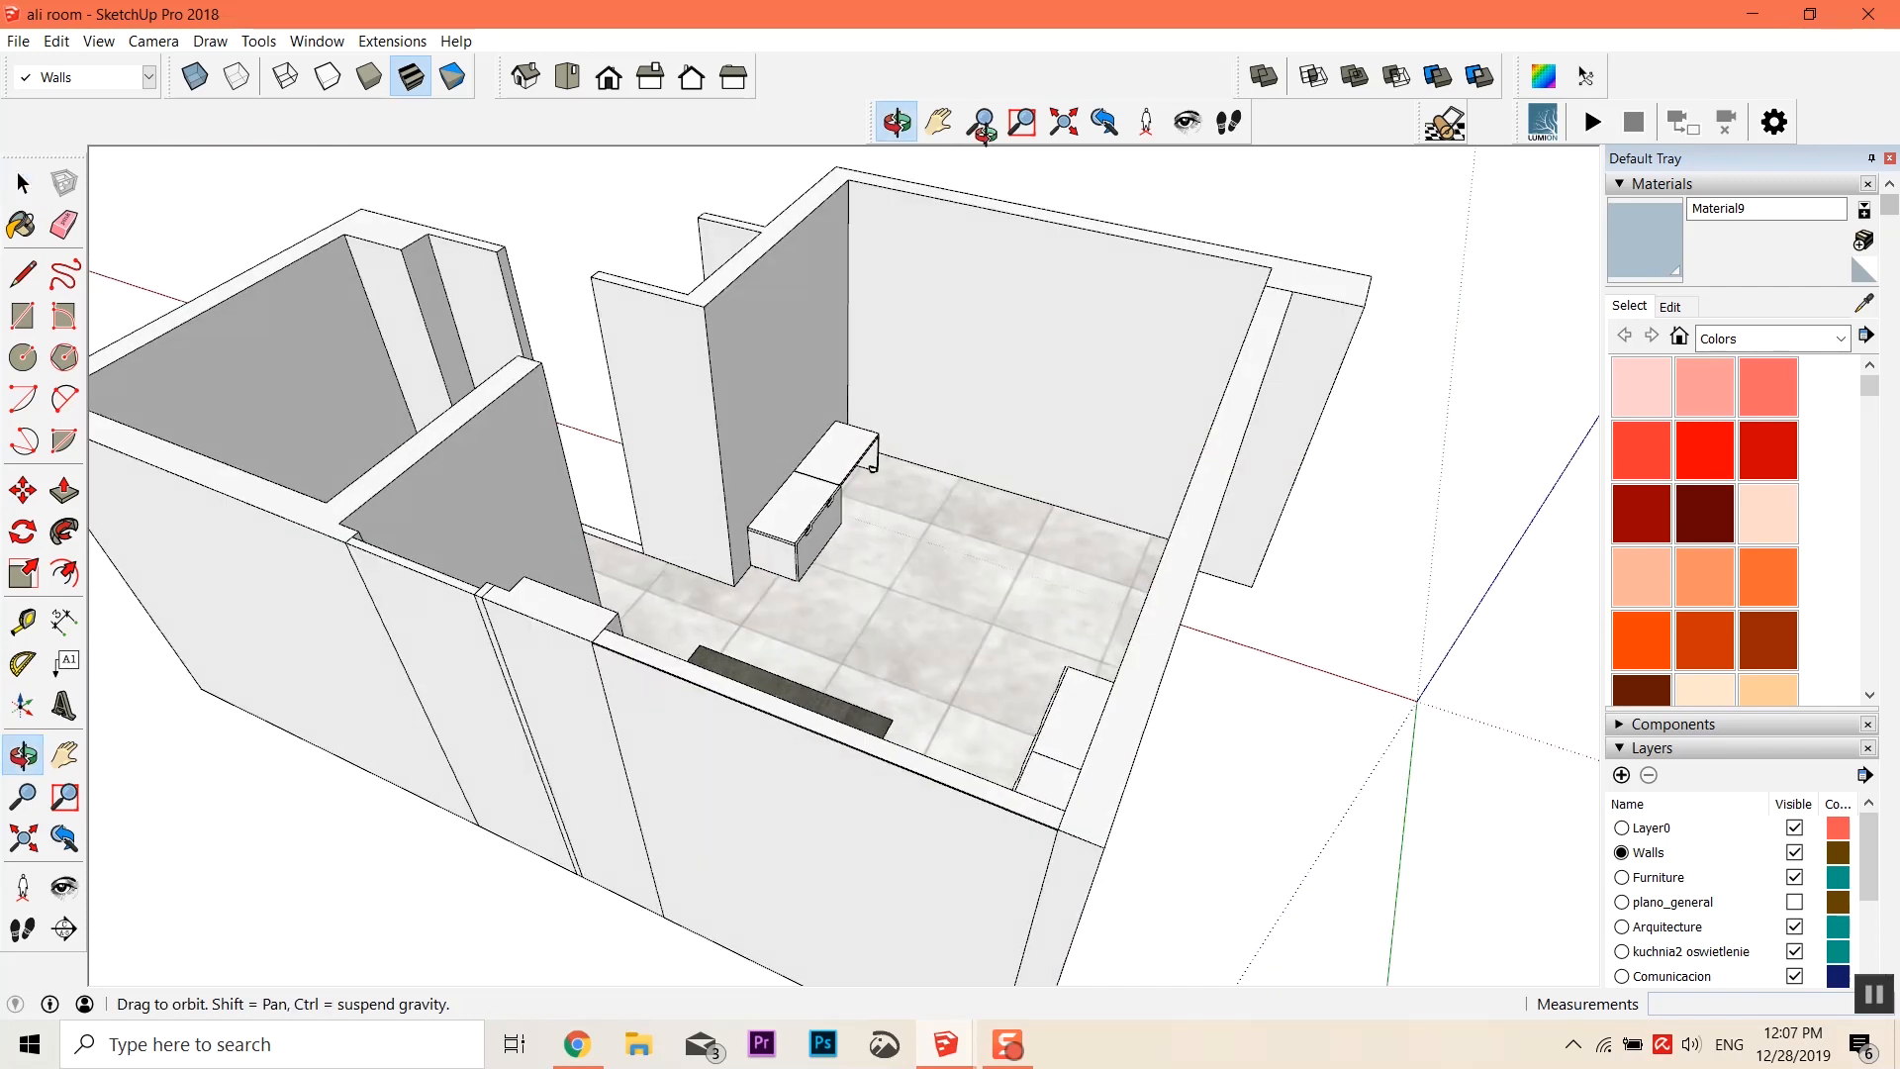
Offset the outline of the plain wall face beside the window wall inward by about 105 mm
scroll(1087, 234, "up", 2)
middle_click_drag(1191, 262, 1019, 454)
scroll(990, 465, "up", 2)
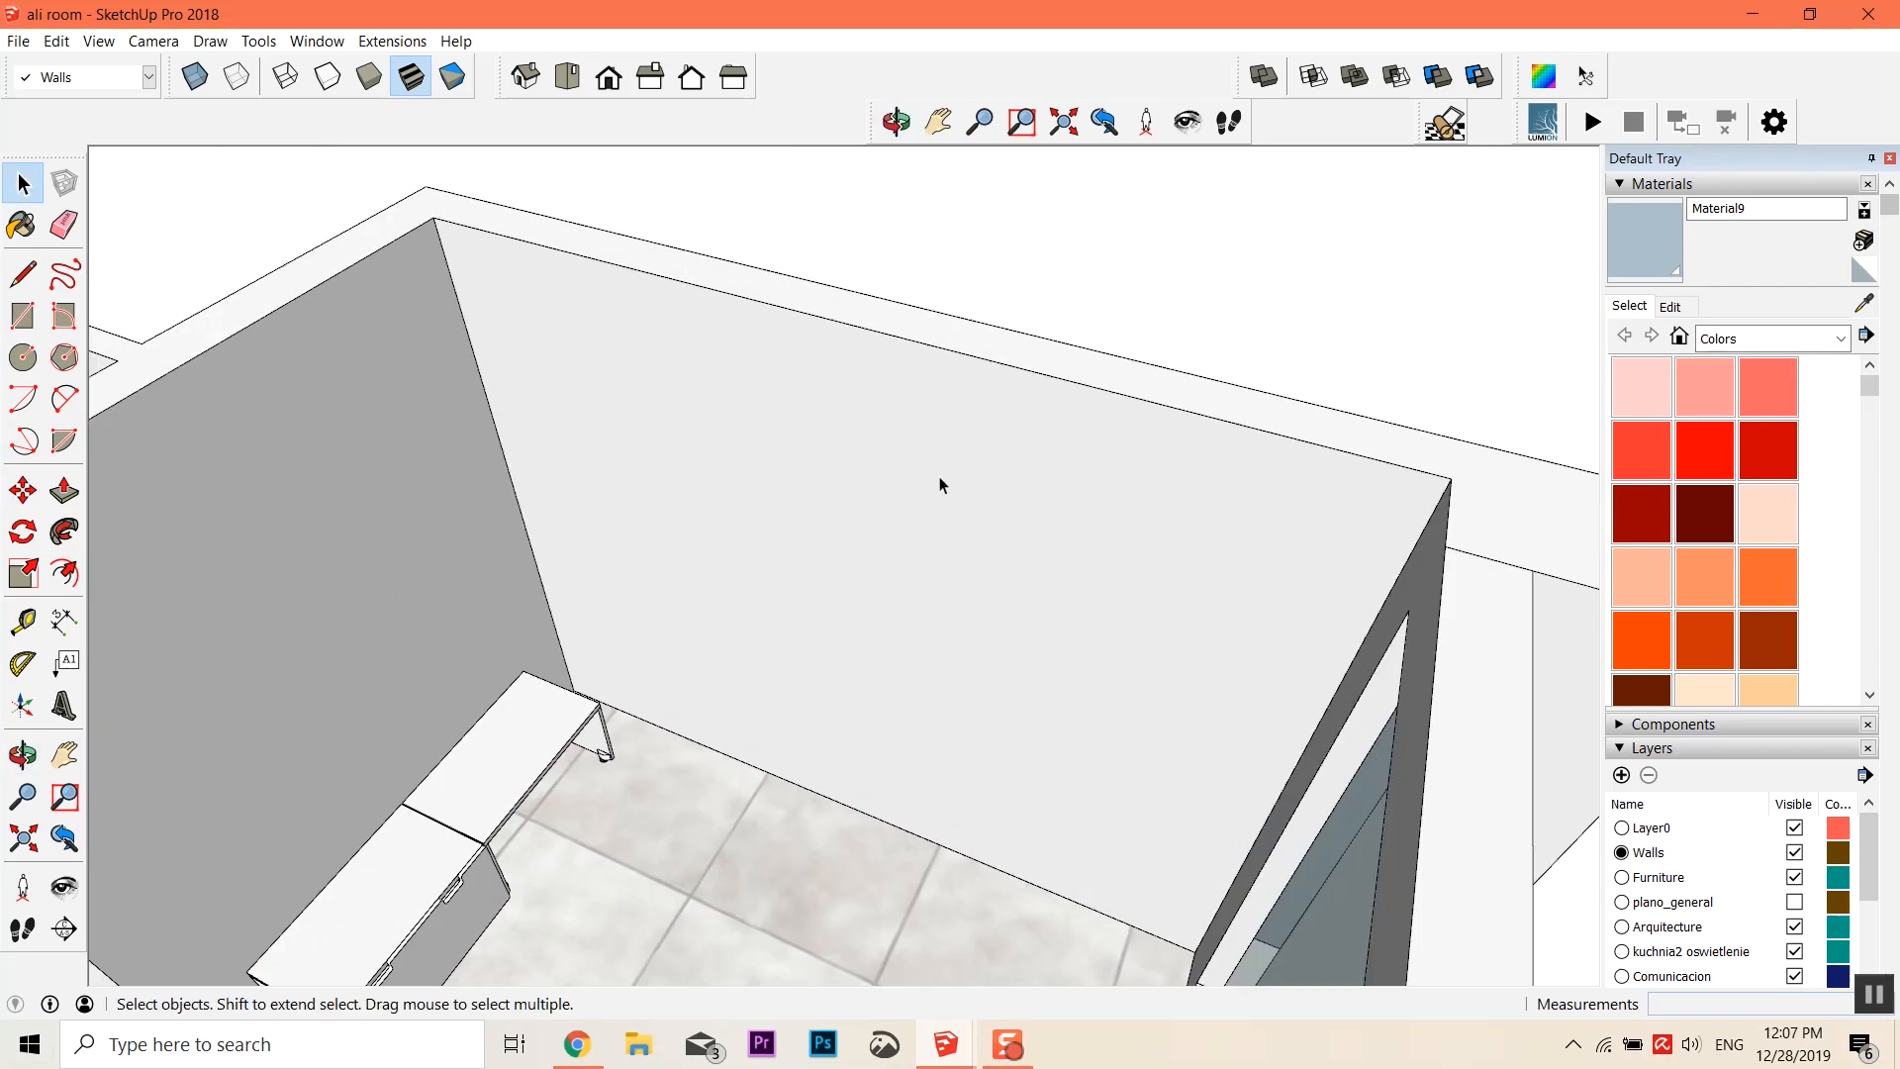
left_click(956, 457)
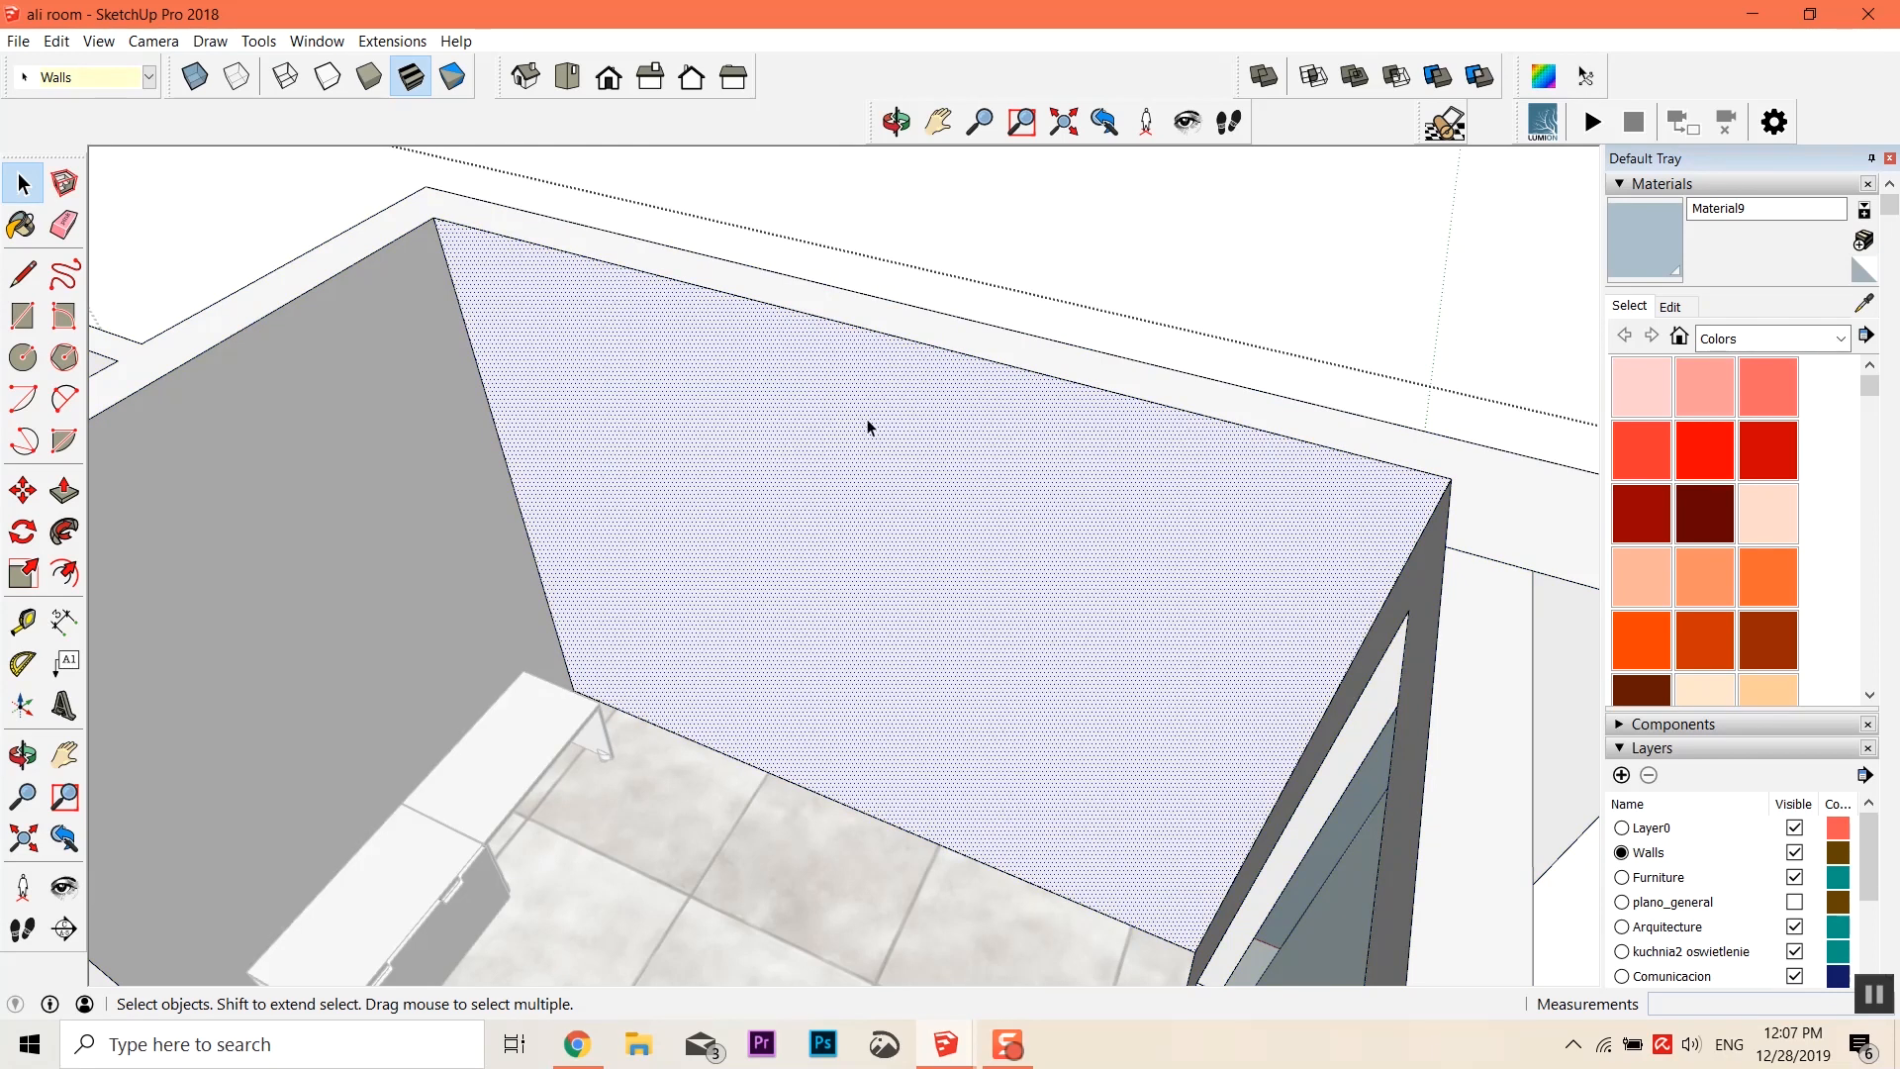
left_click(65, 577)
left_click(727, 294)
left_click(742, 324)
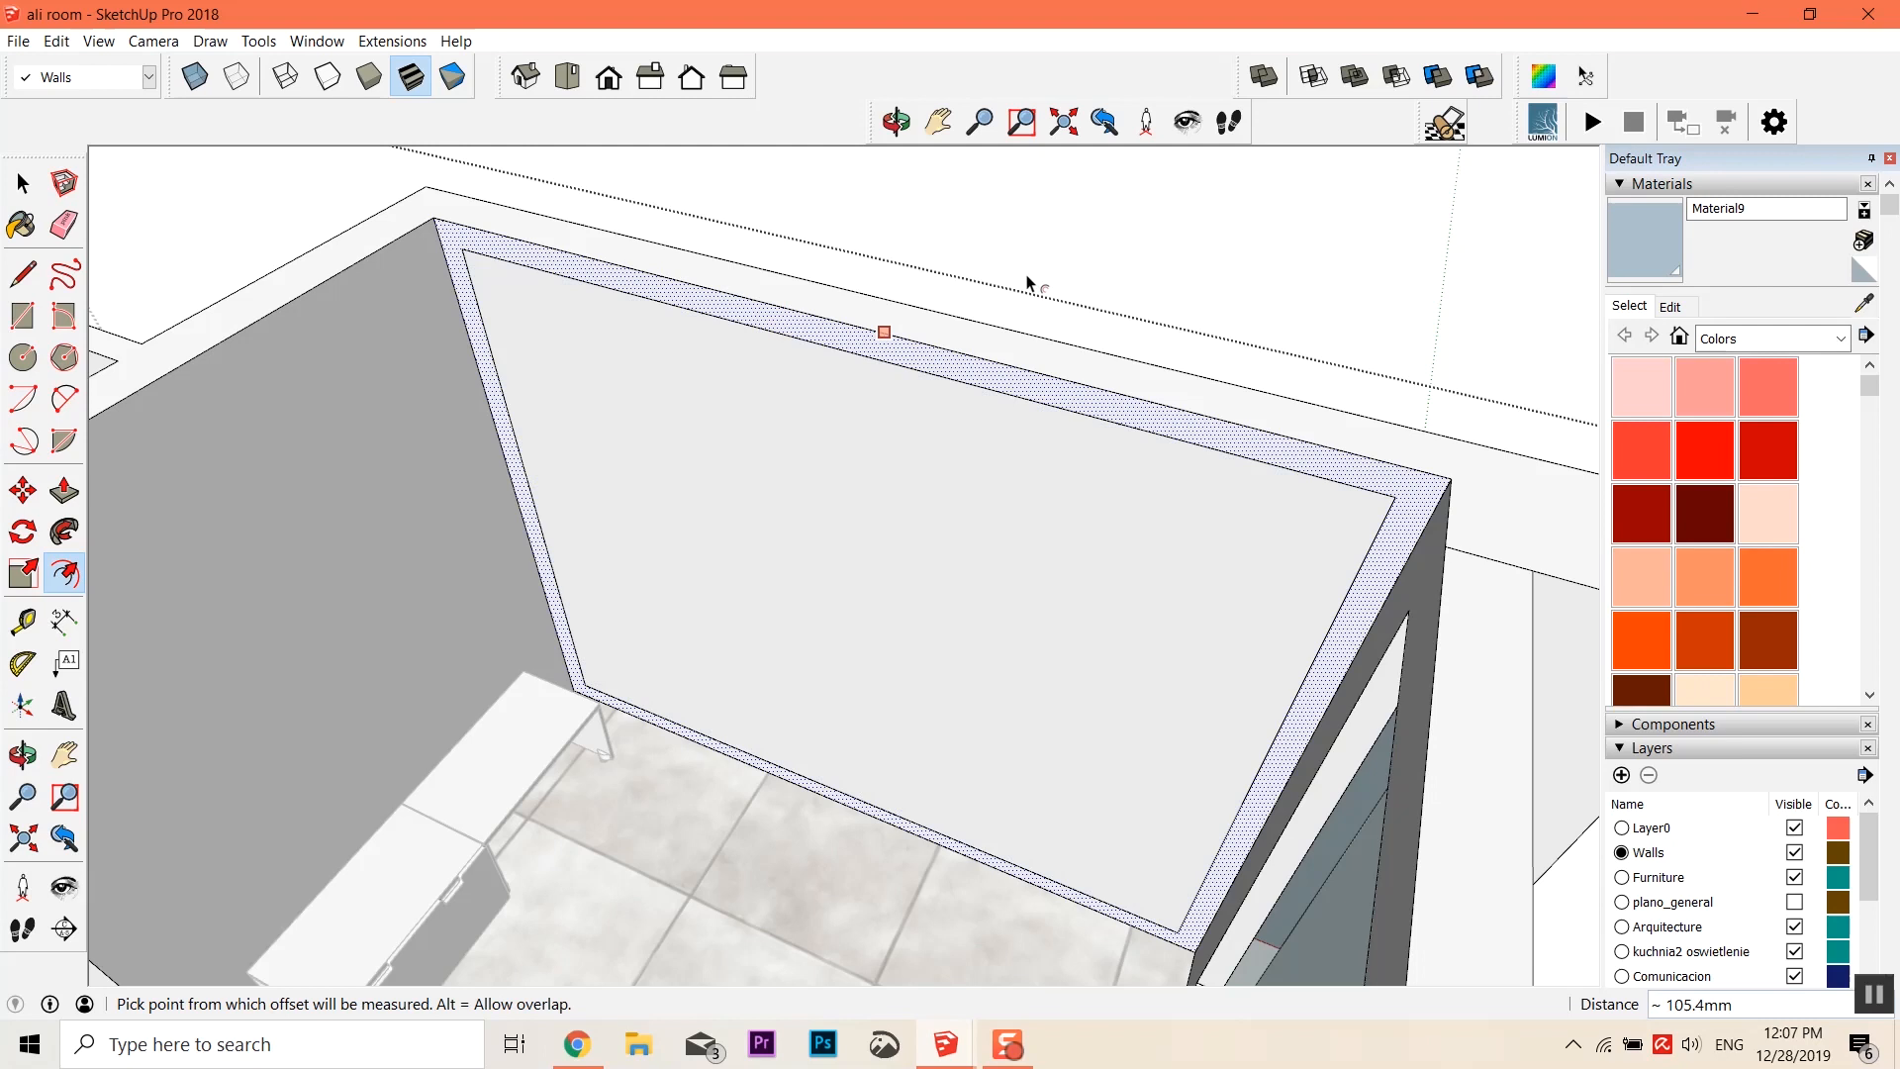
Push/Pull the border strip around the offset wall face by about 30 mm to form a raised frame
middle_click_drag(1029, 284, 1235, 284)
key("p")
left_click(695, 337)
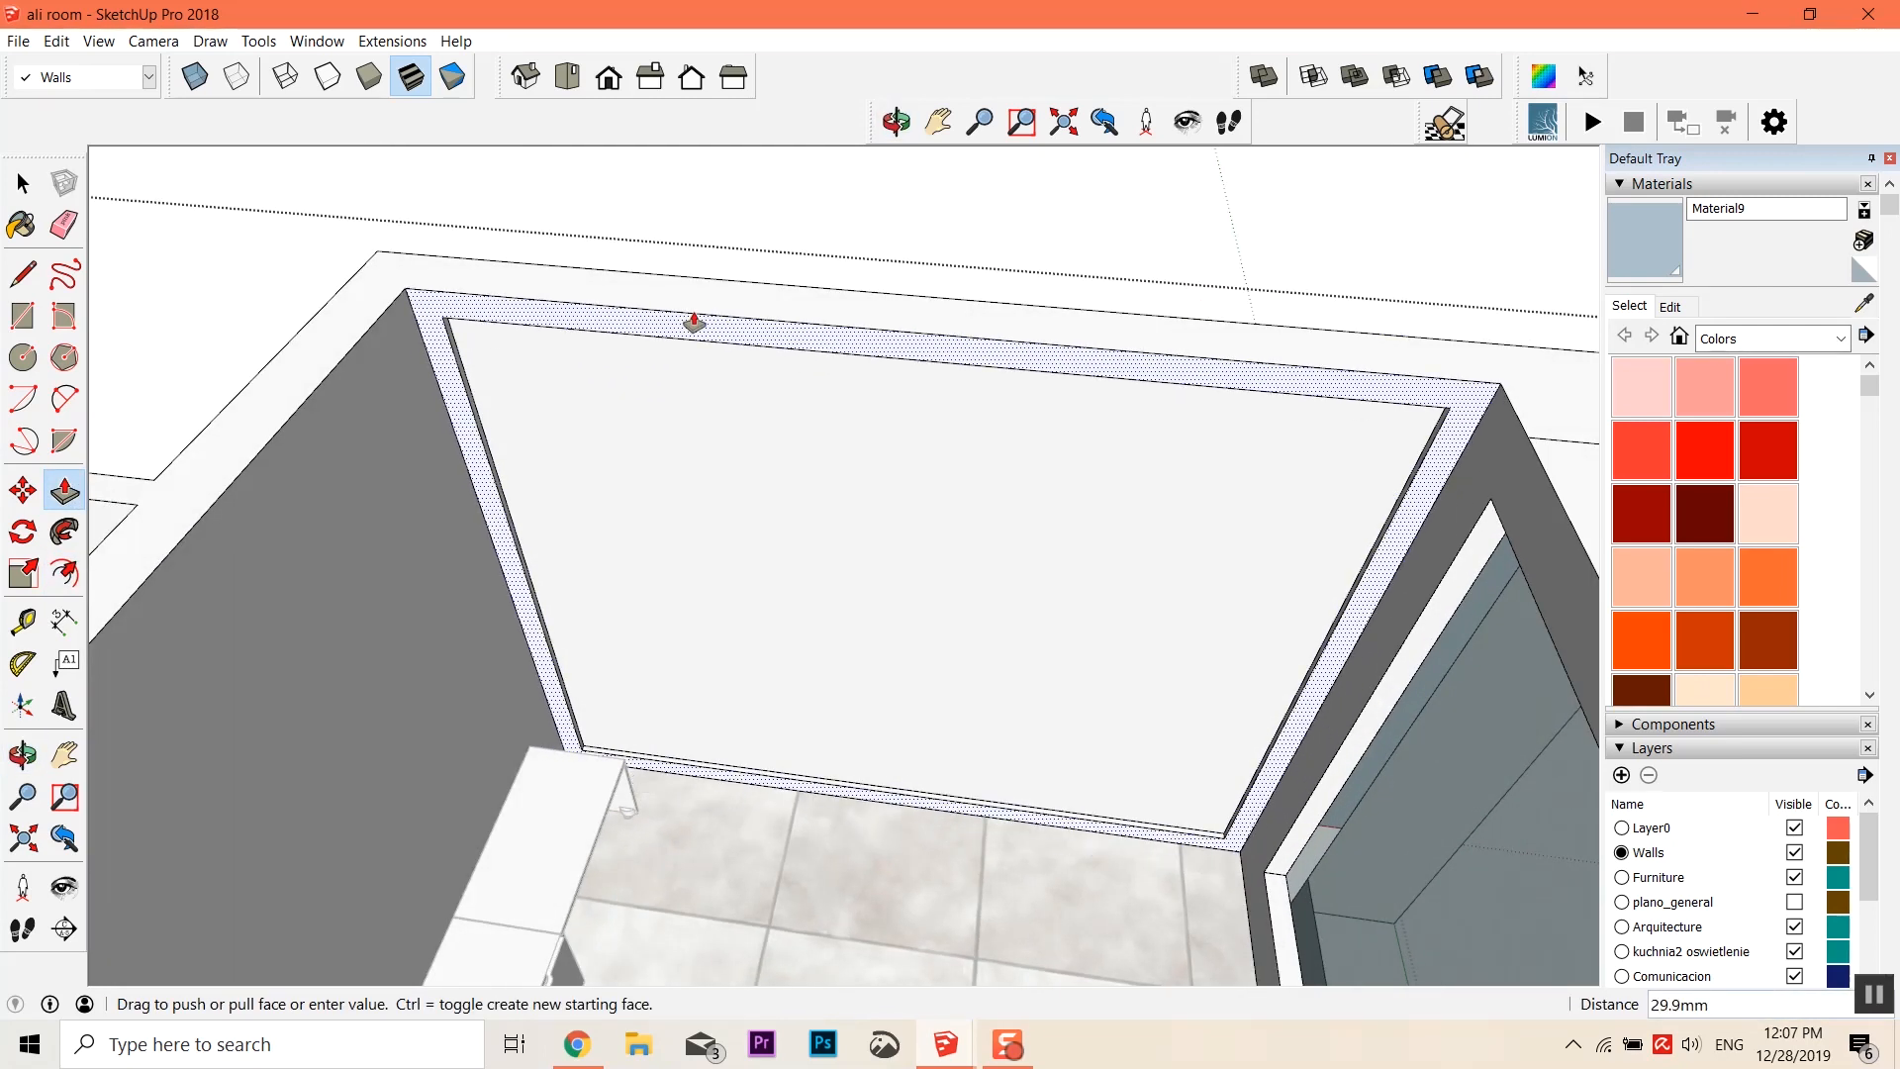
left_click(695, 326)
scroll(997, 518, "down", 6)
key("space")
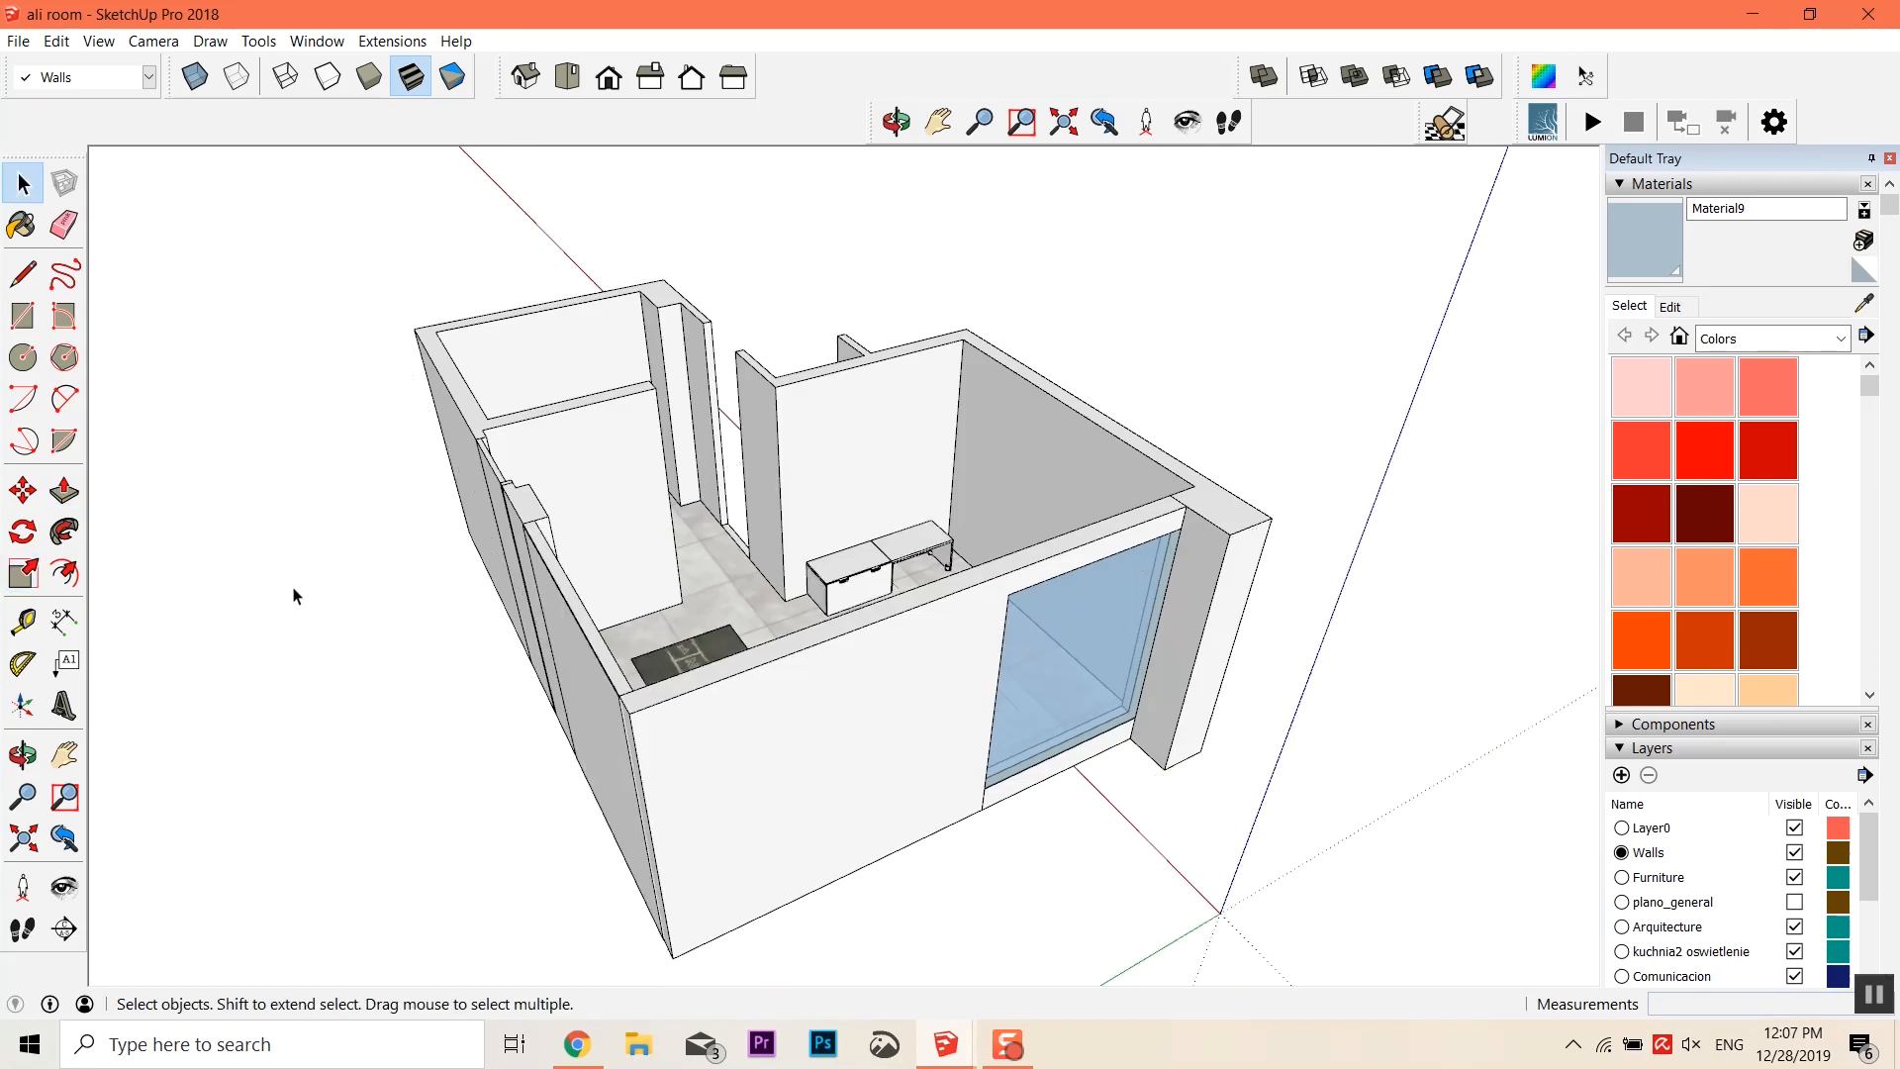
Examine the room's interior walls from above, ending at the upper wall corner over the desk and storage unit
scroll(221, 551, "up", 2)
middle_click_drag(220, 551, 297, 644)
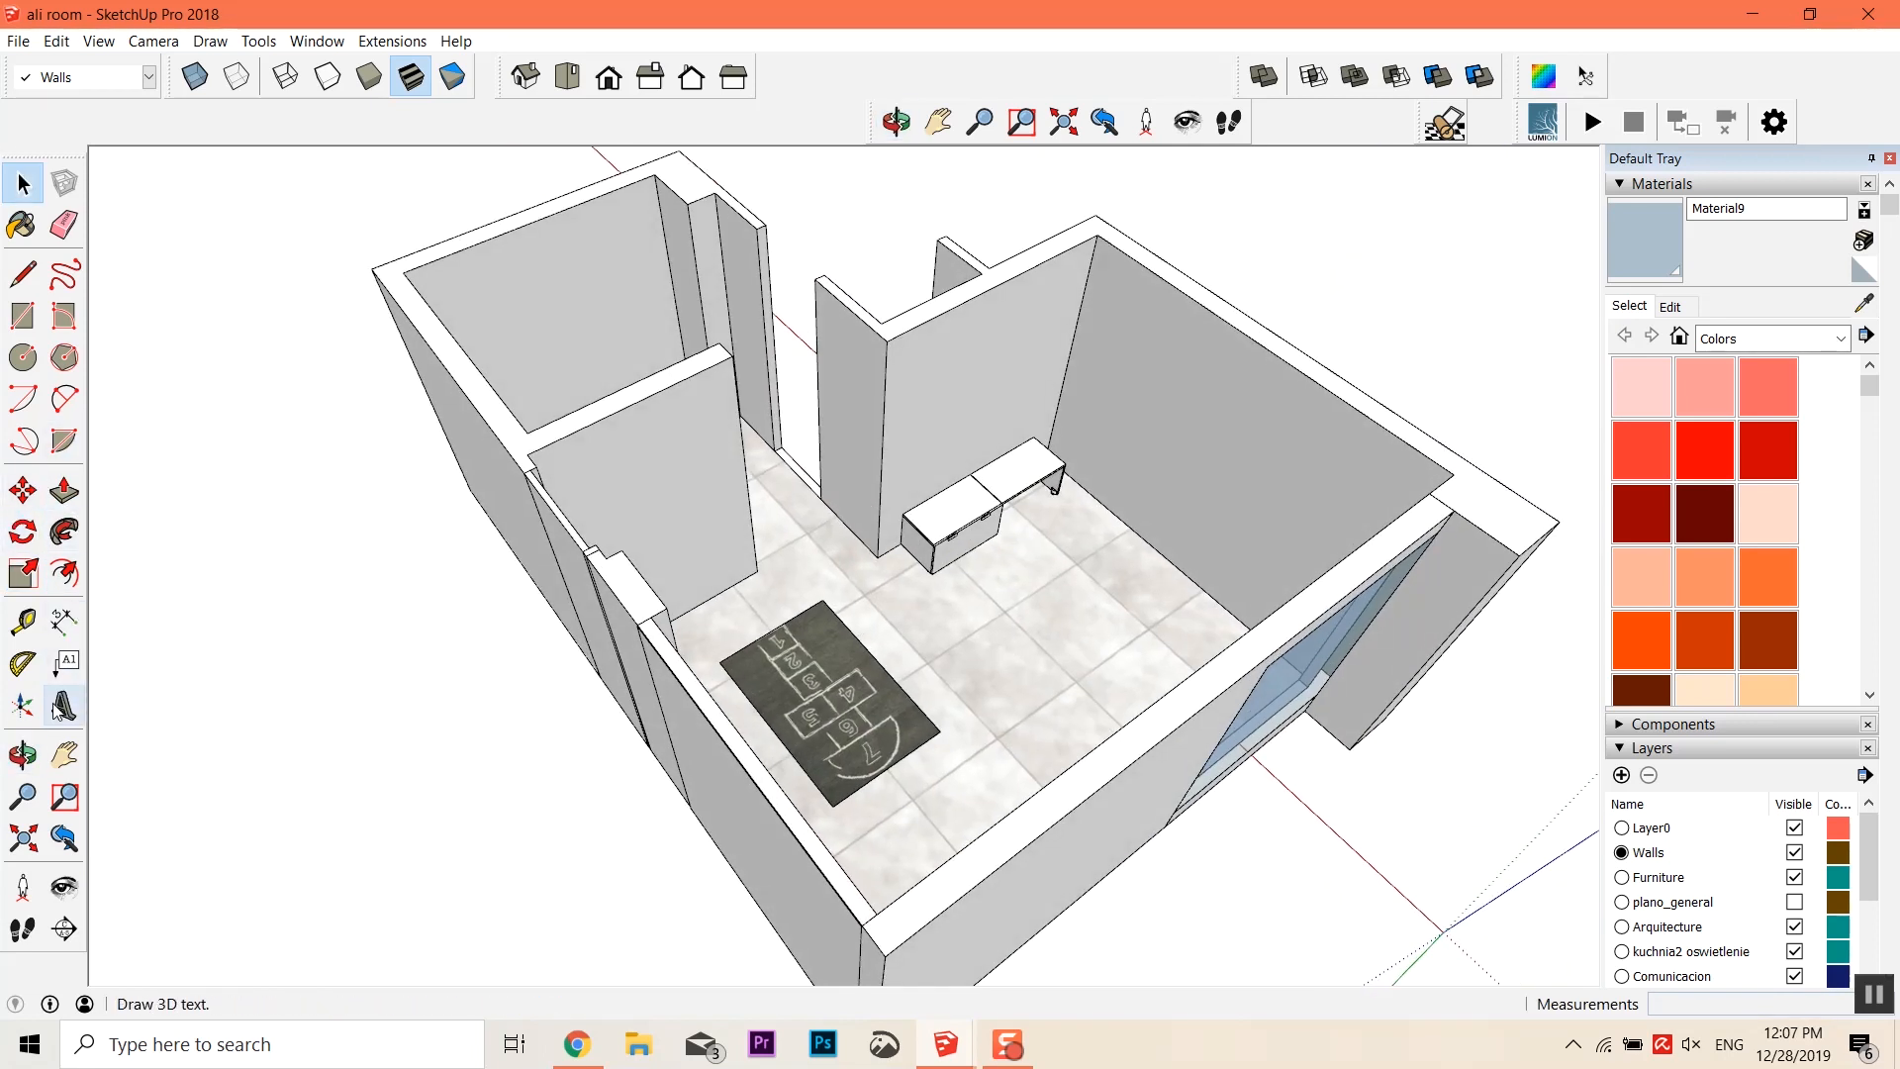
middle_click_drag(1084, 524, 1111, 490)
scroll(1111, 490, "down", 2)
middle_click_drag(1226, 509, 1053, 463)
scroll(1000, 416, "up", 6)
middle_click_drag(812, 383, 1232, 431)
scroll(1153, 476, "up", 2)
scroll(917, 420, "down", 2)
middle_click_drag(912, 458, 913, 634)
middle_click_drag(810, 442, 489, 481)
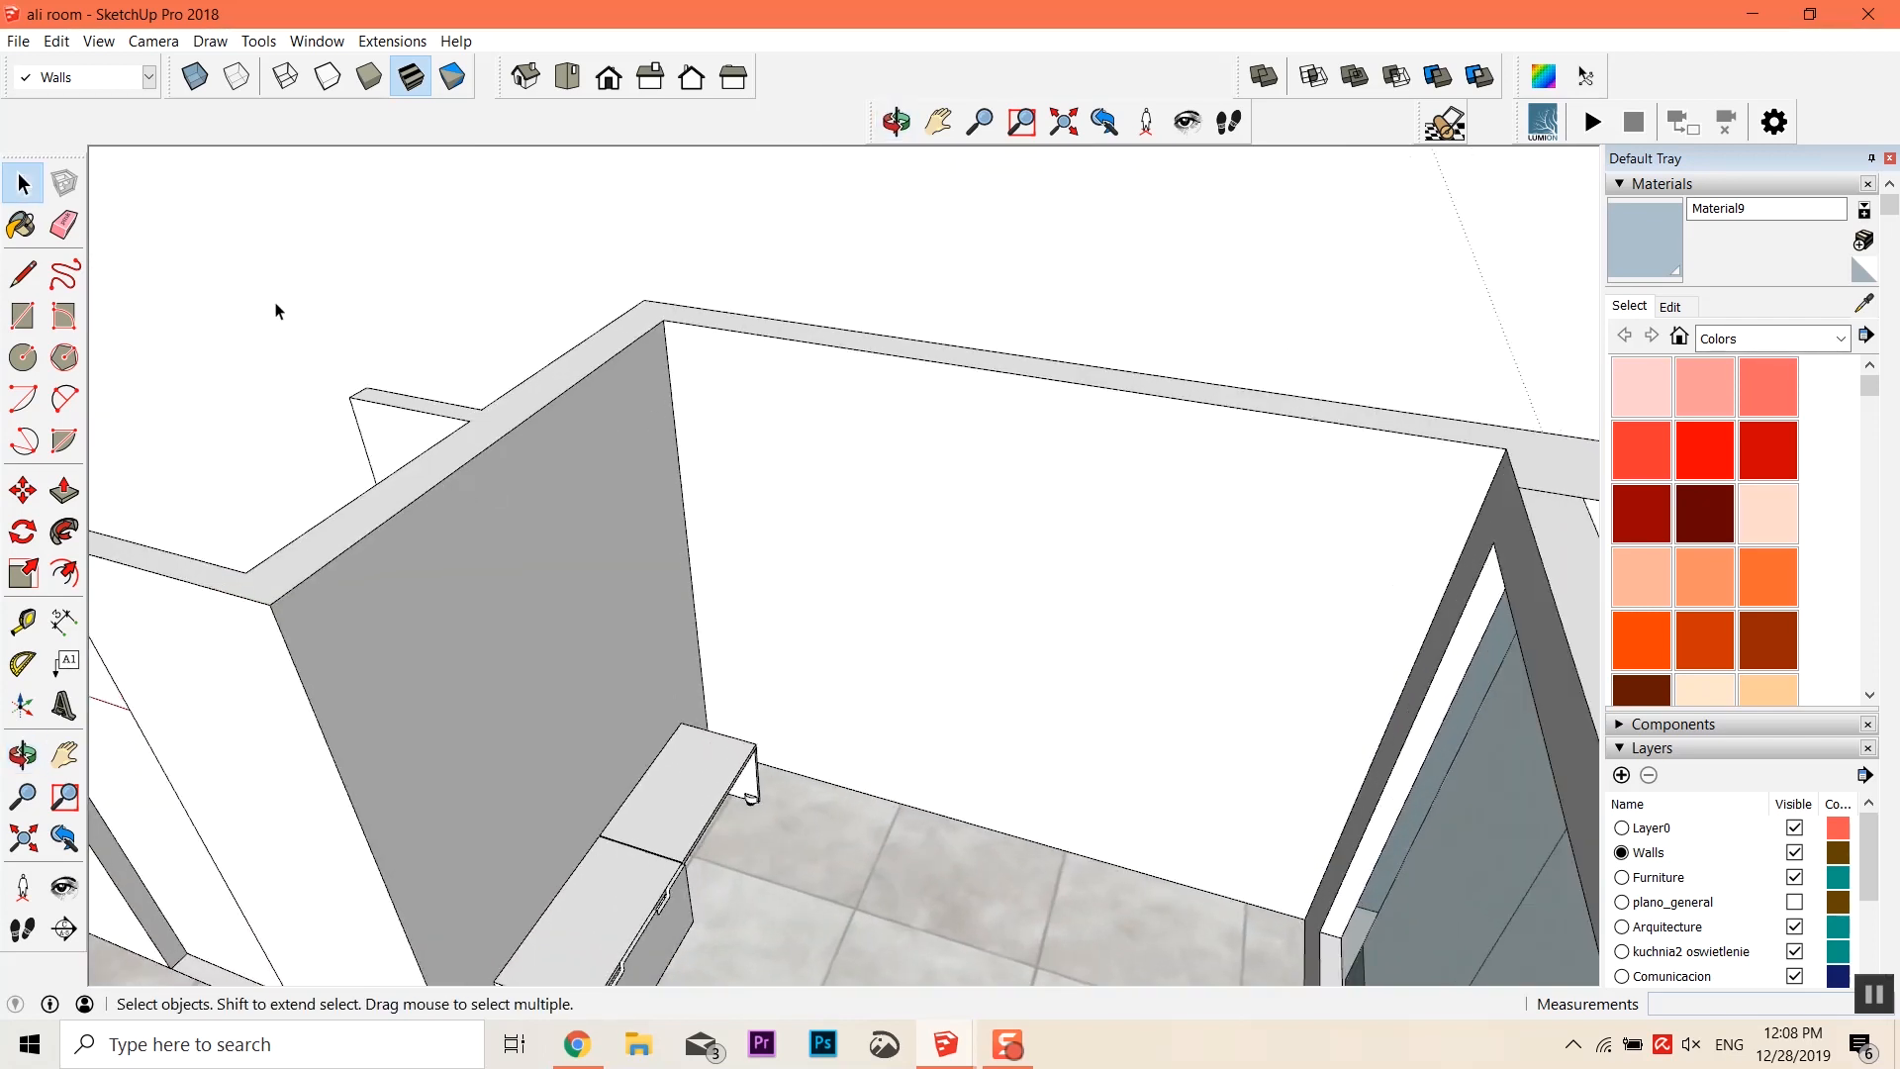
Search all categories of the 3D Warehouse for "molding" and browse the models for a wall trim
left_click(317, 41)
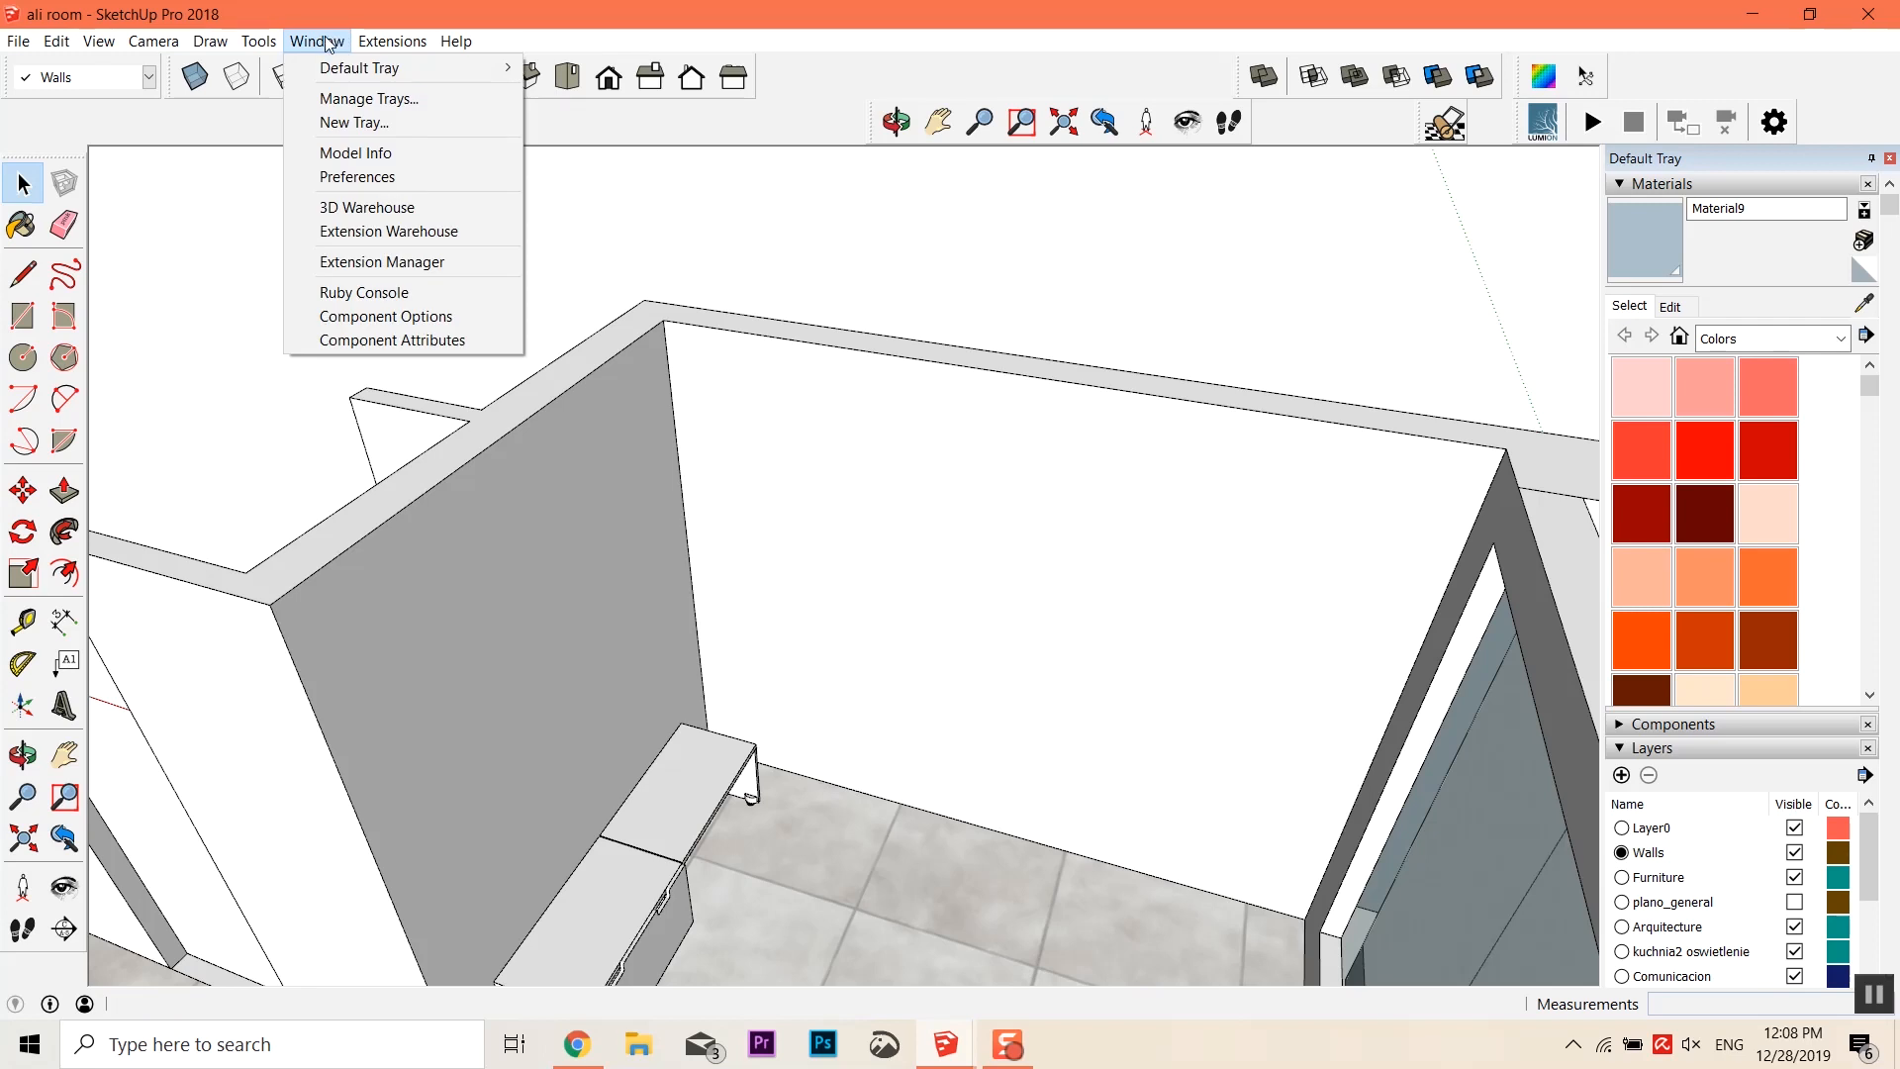
left_click(367, 207)
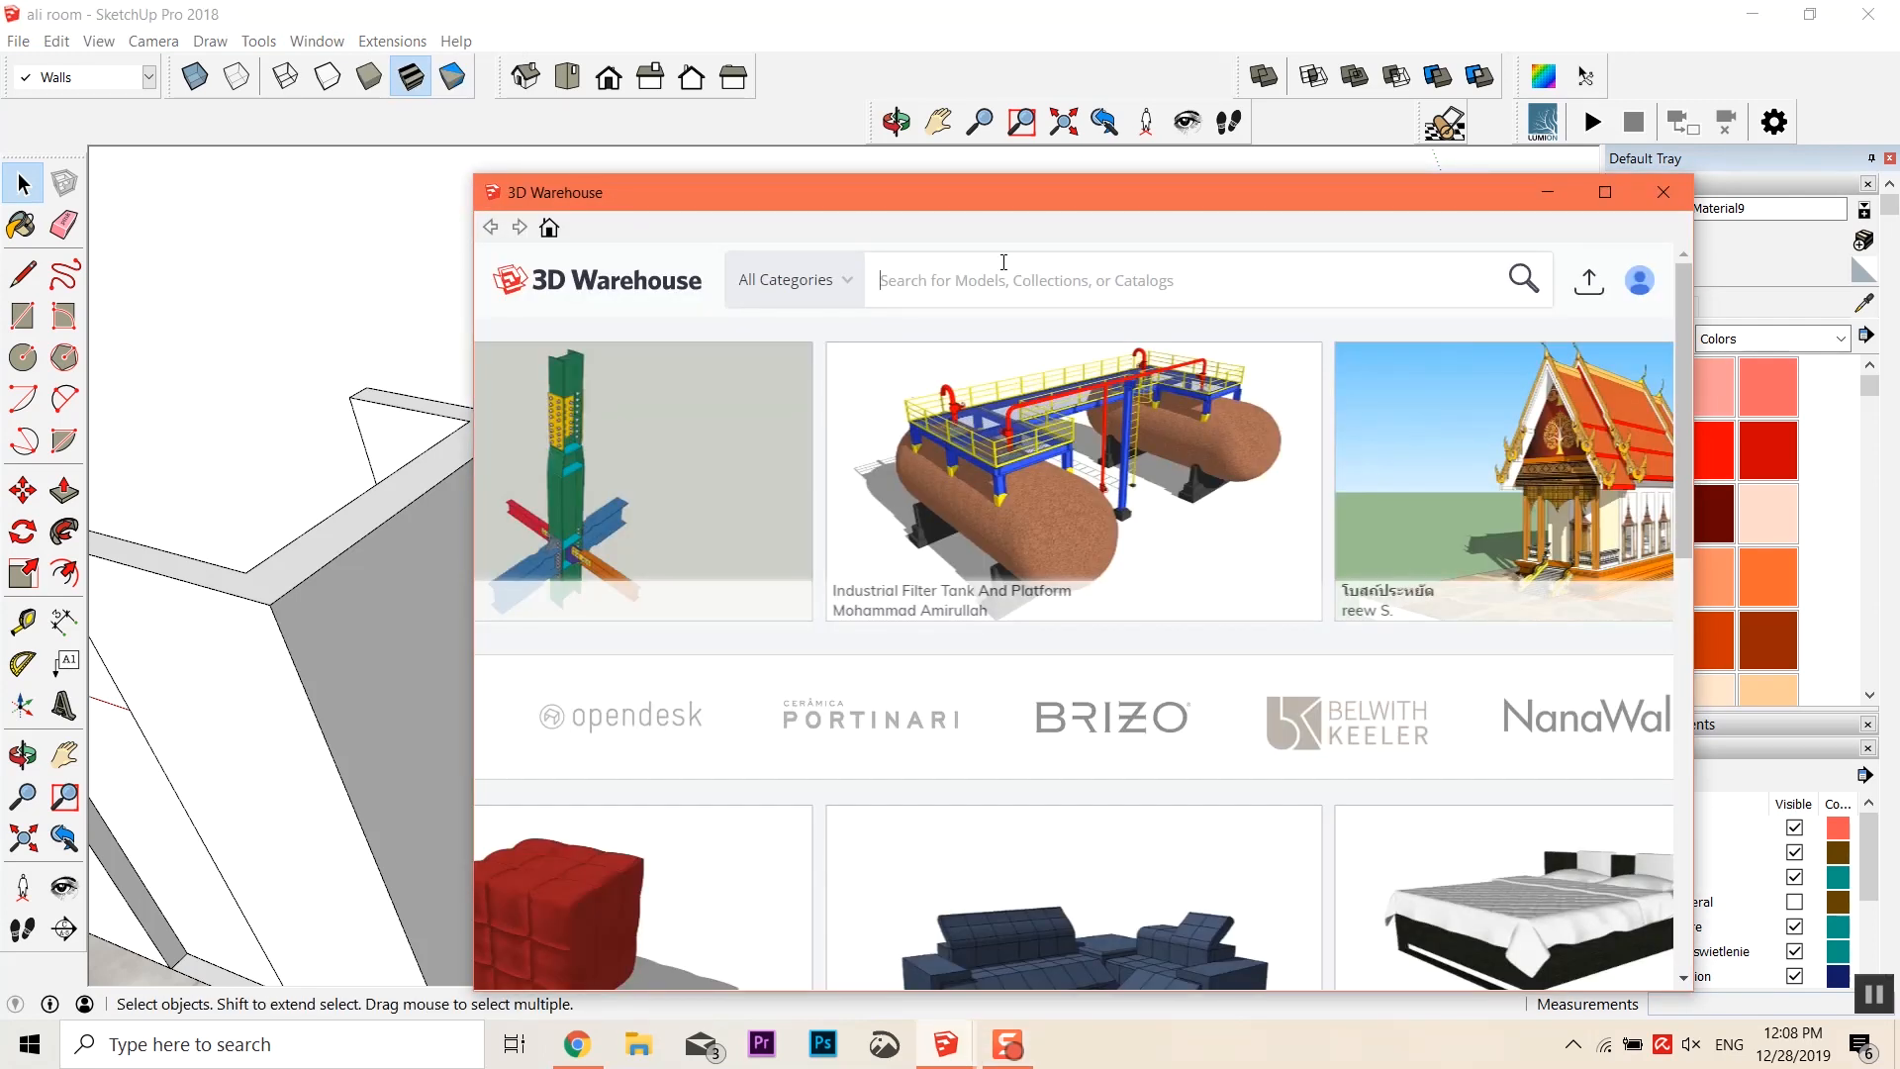
type("molding")
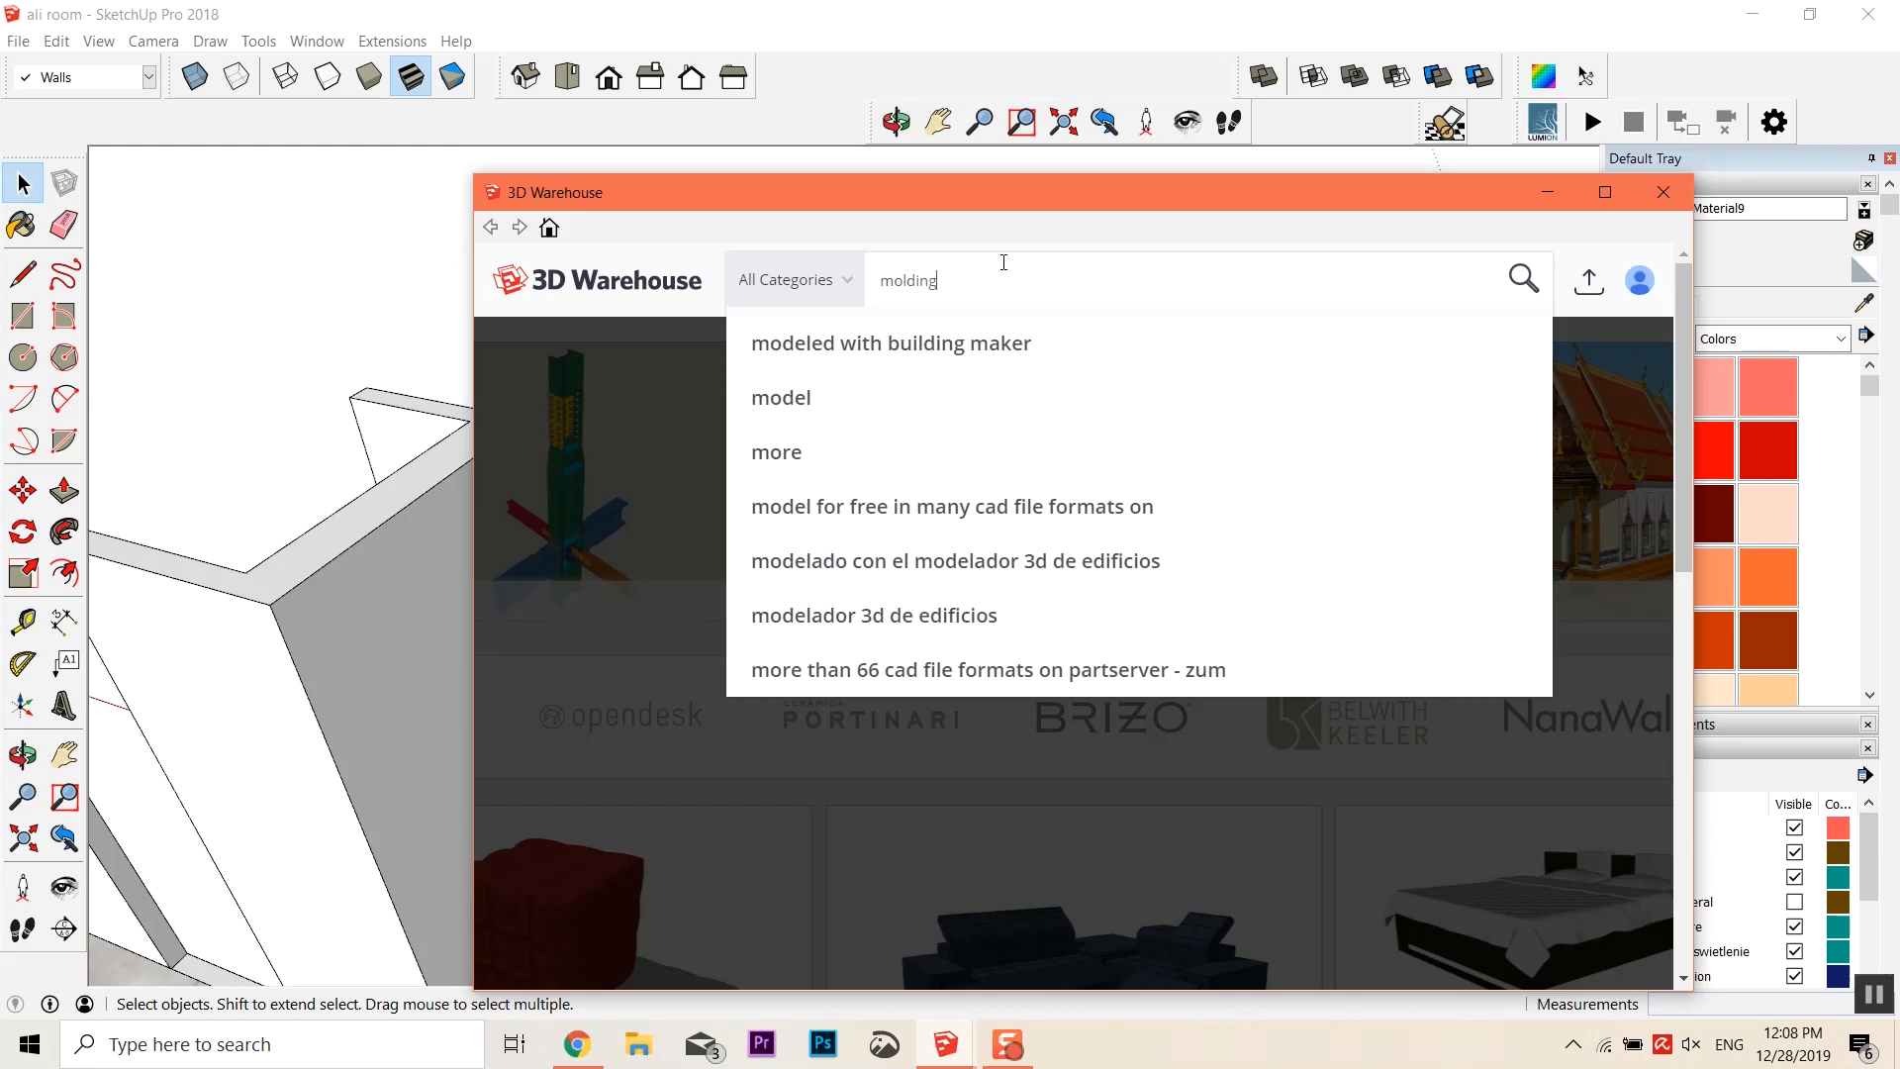
key("Return")
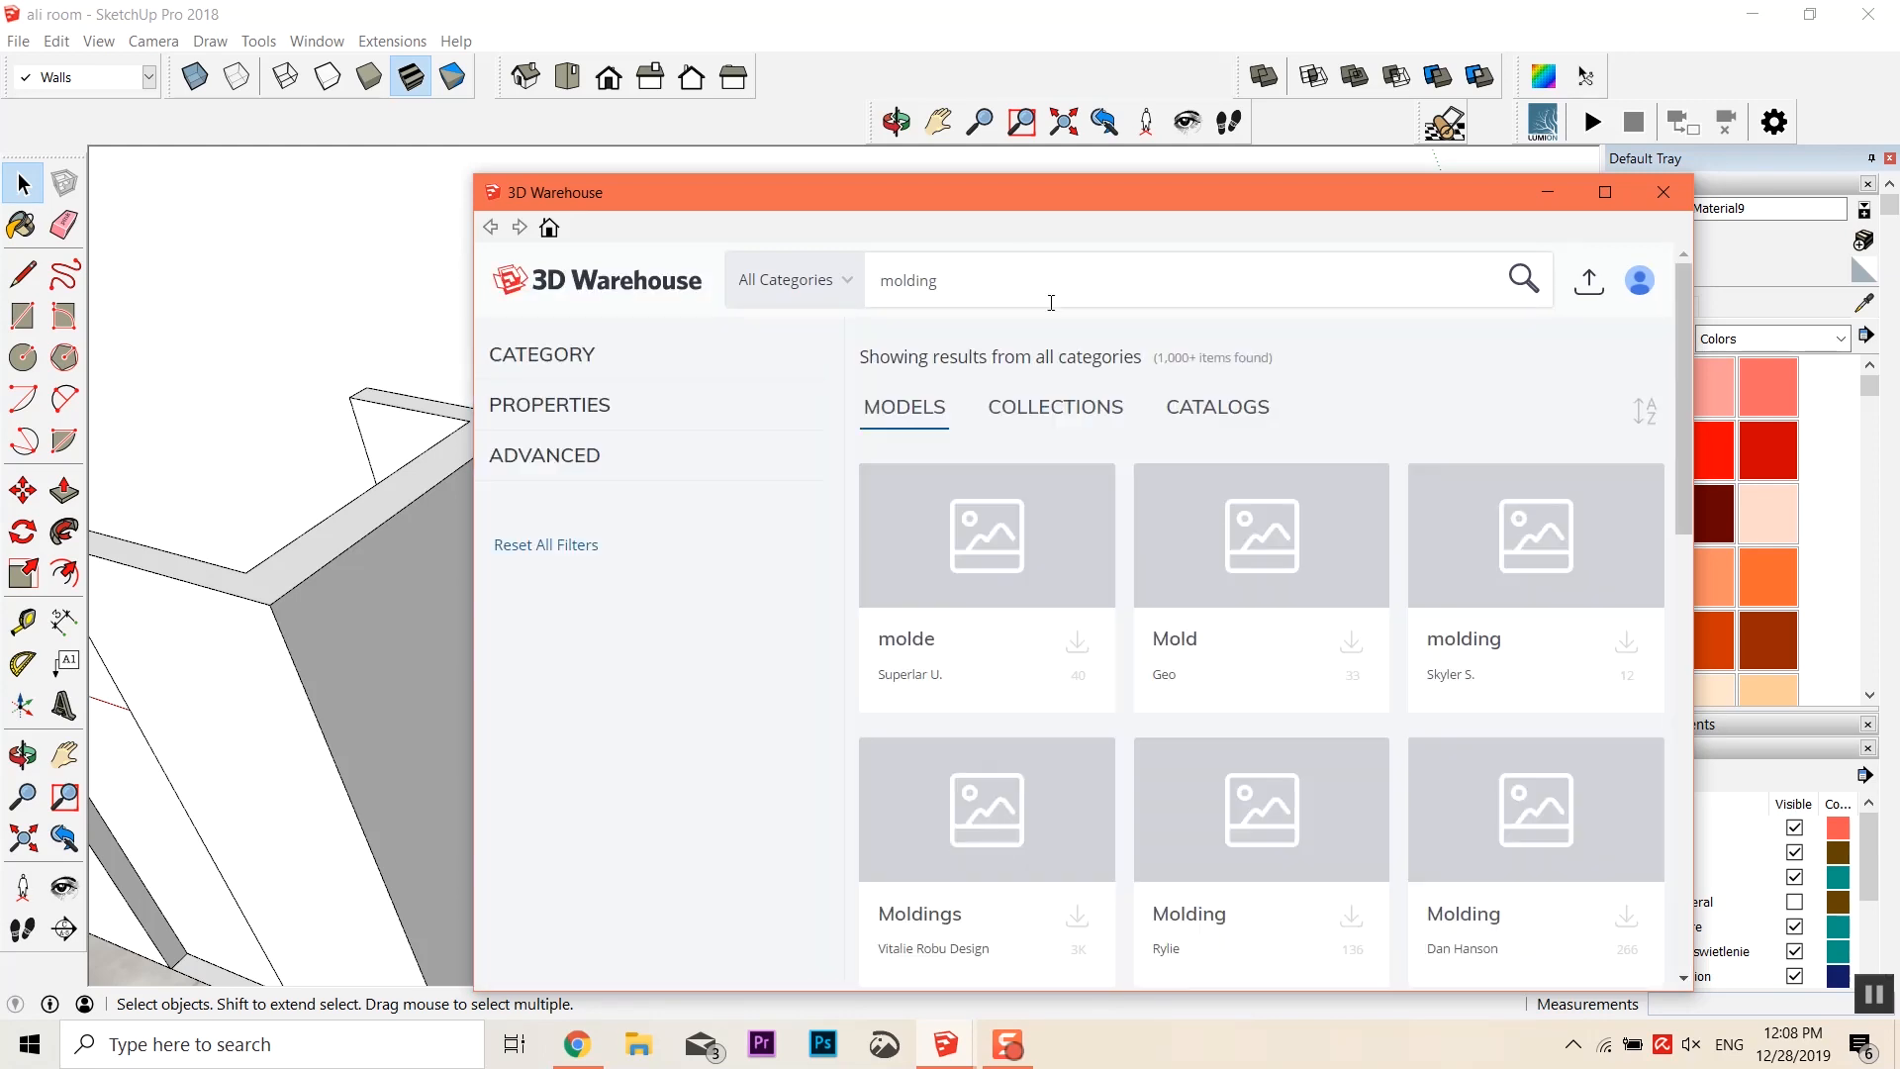
scroll(1678, 552, "down", 2)
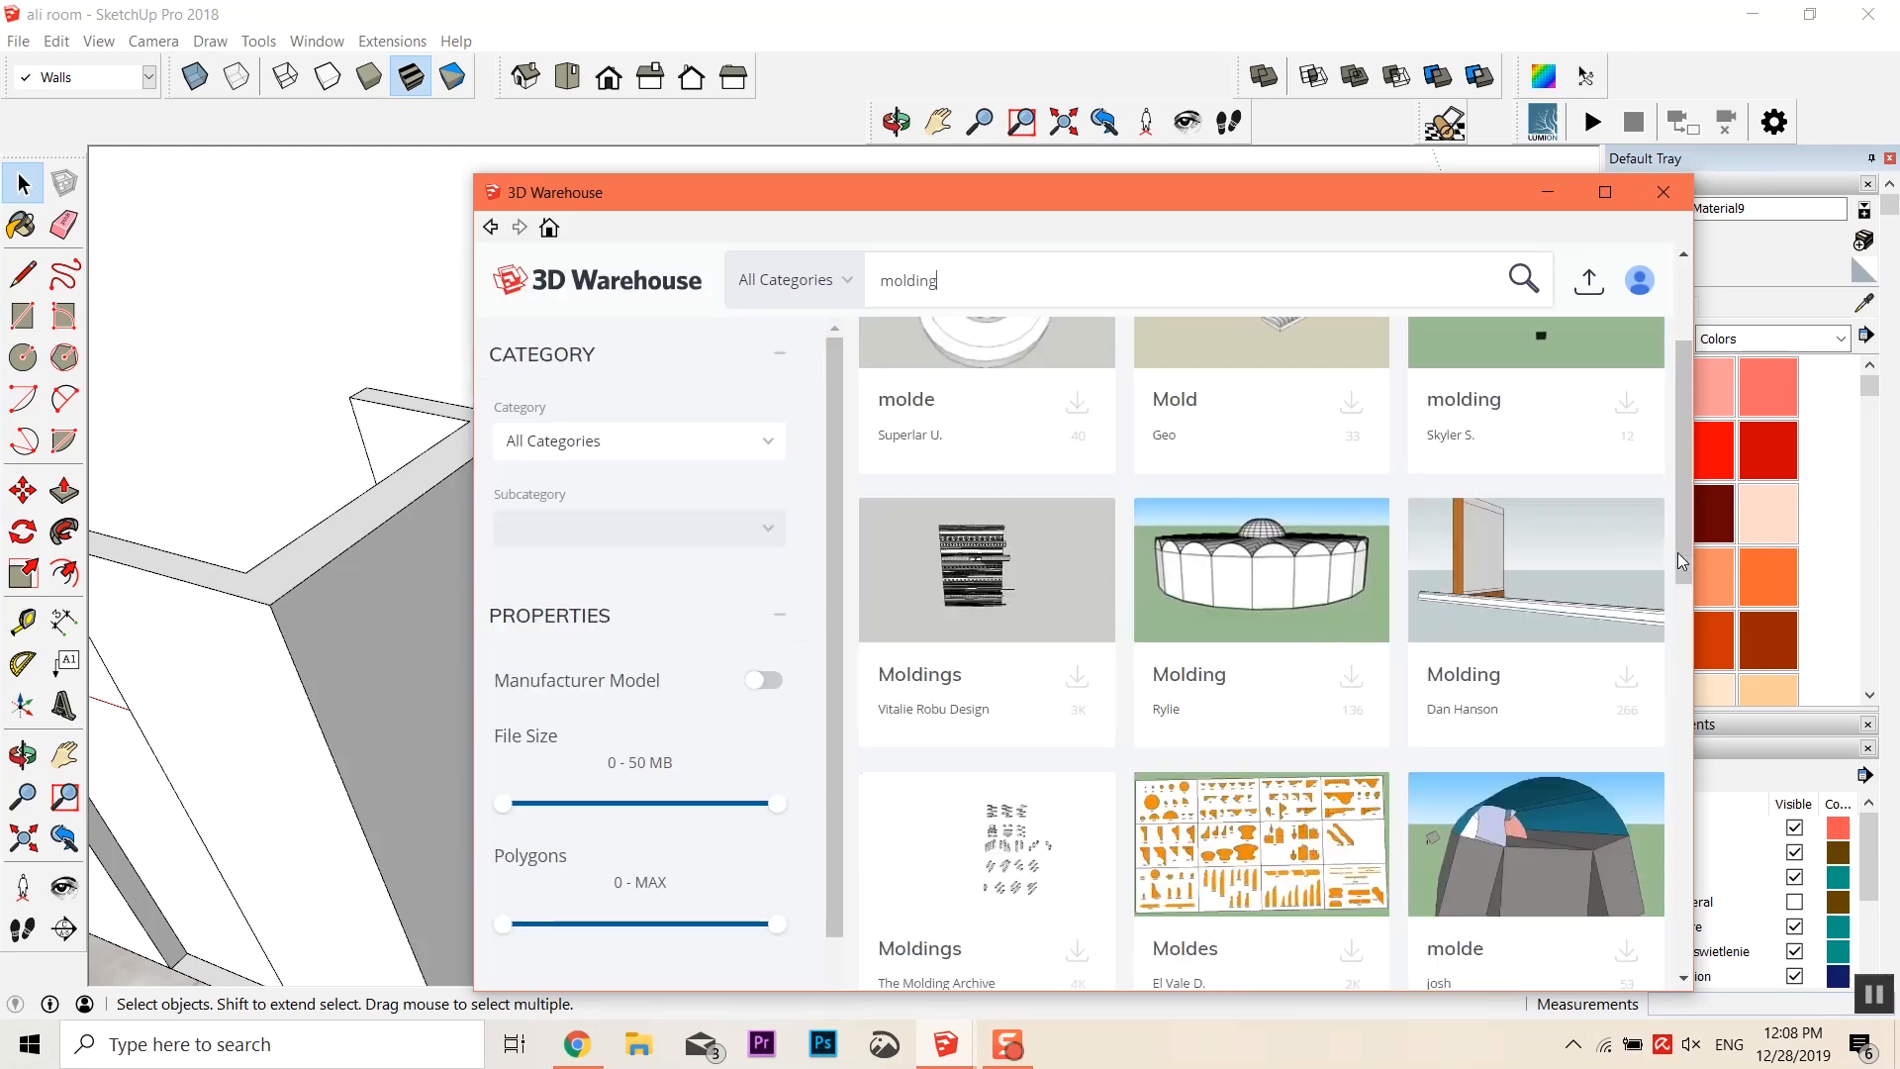
scroll(1536, 564, "up", 3)
scroll(1588, 556, "down", 6)
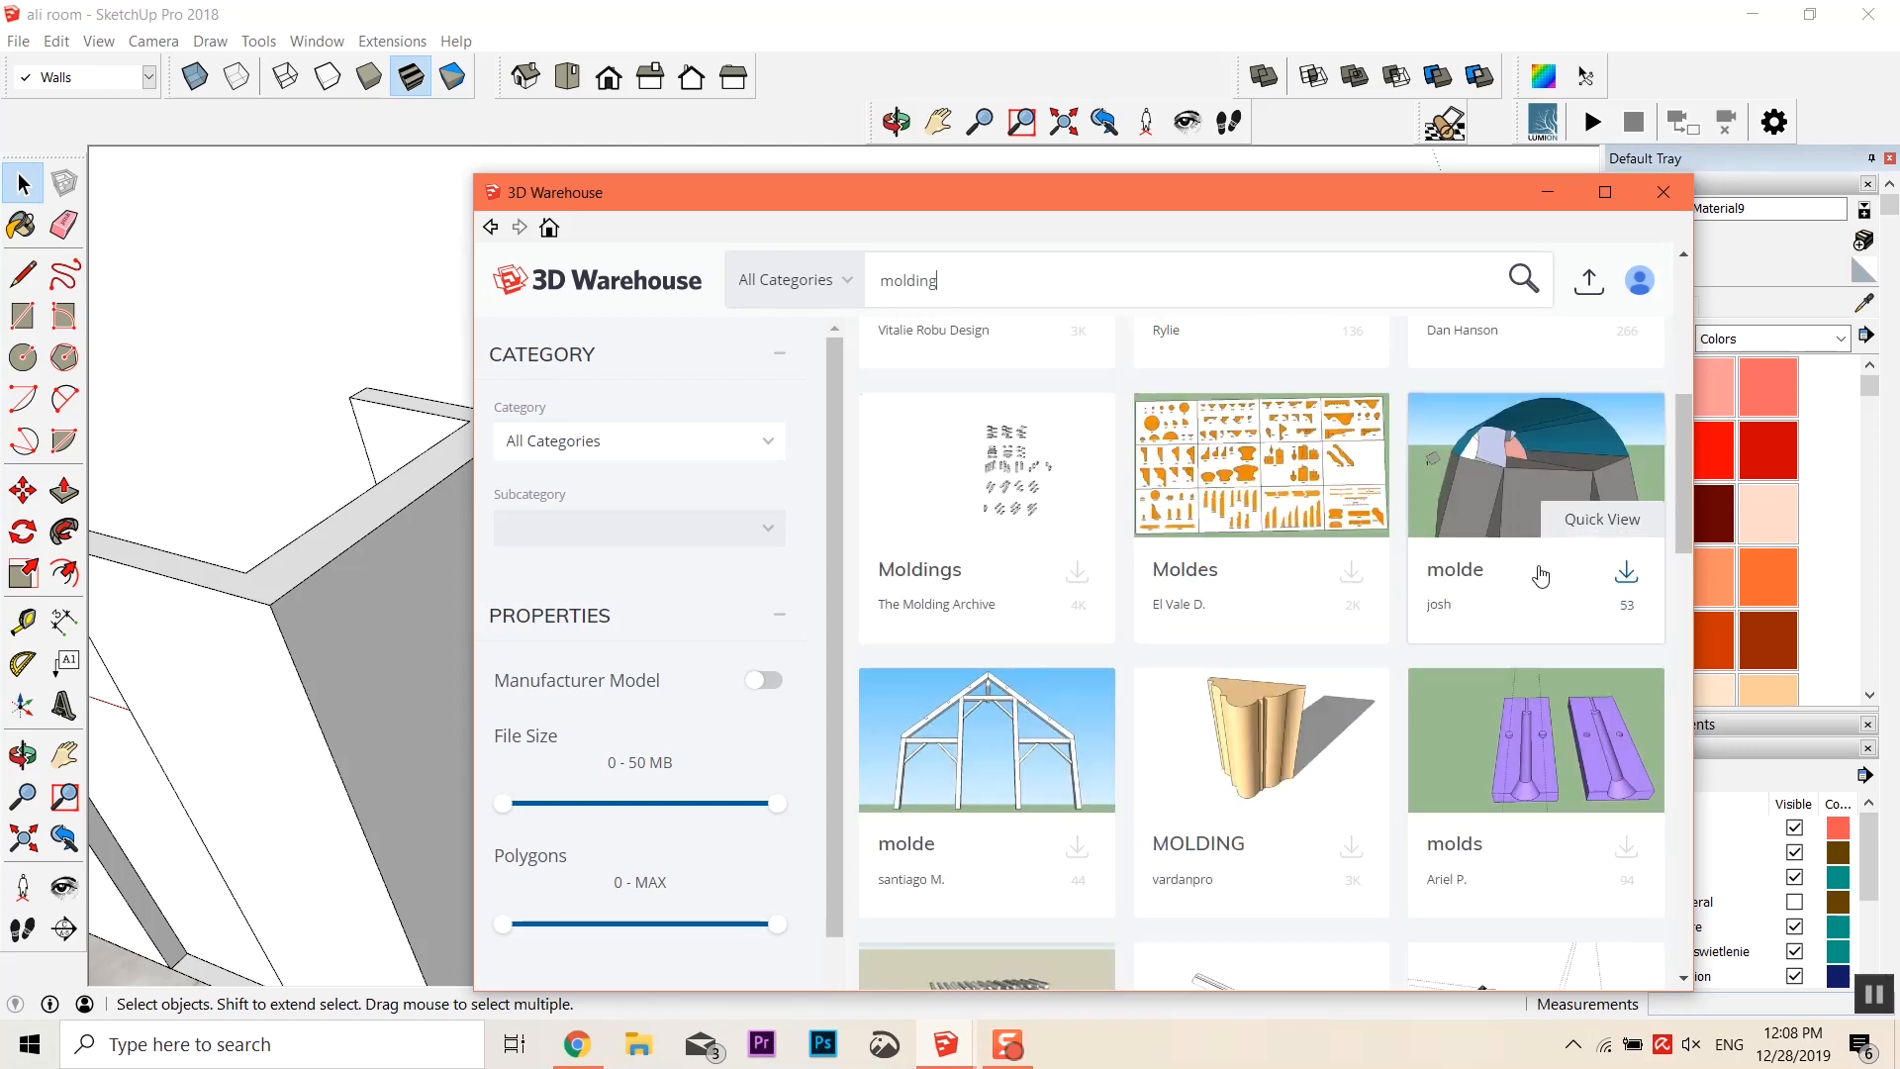
scroll(1541, 576, "down", 10)
scroll(1441, 662, "down", 7)
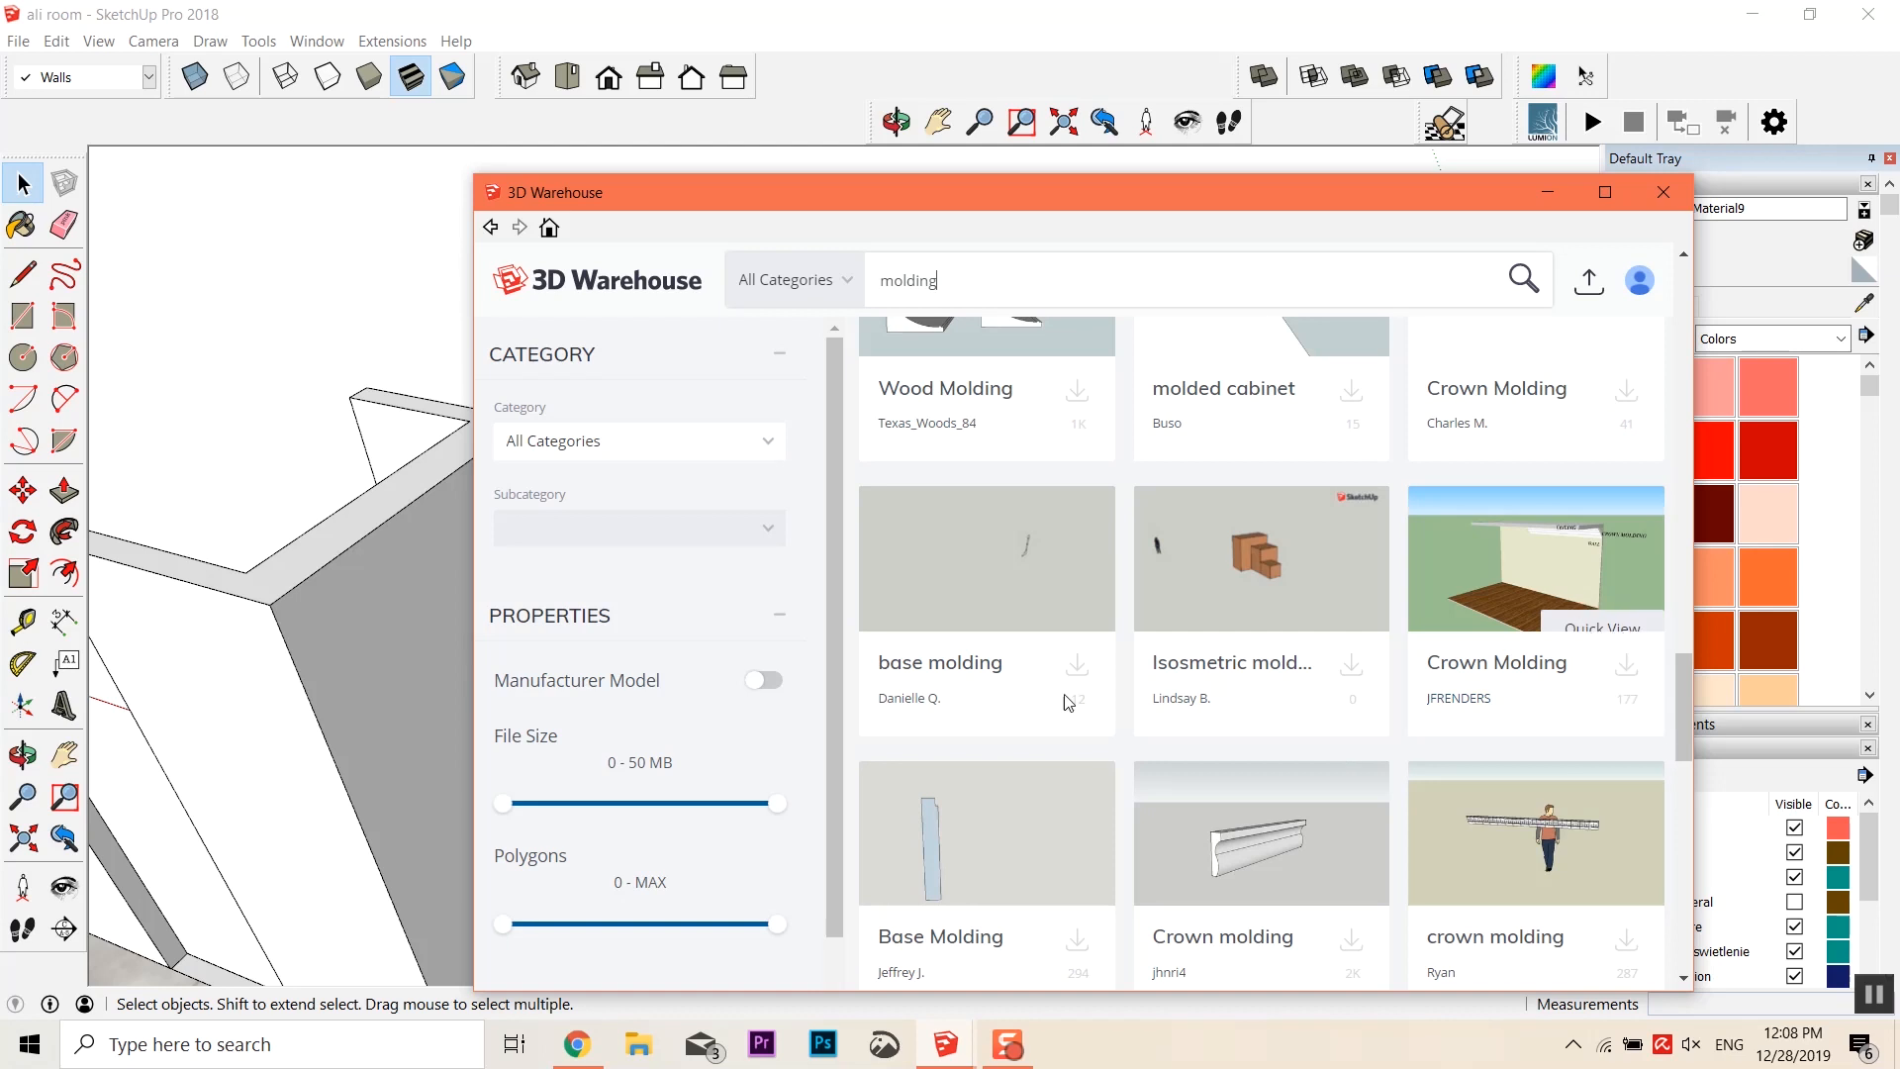
scroll(1064, 673, "down", 4)
Load the Crown molding model directly into the room and place it along the wall above the storage units
left_click(1352, 570)
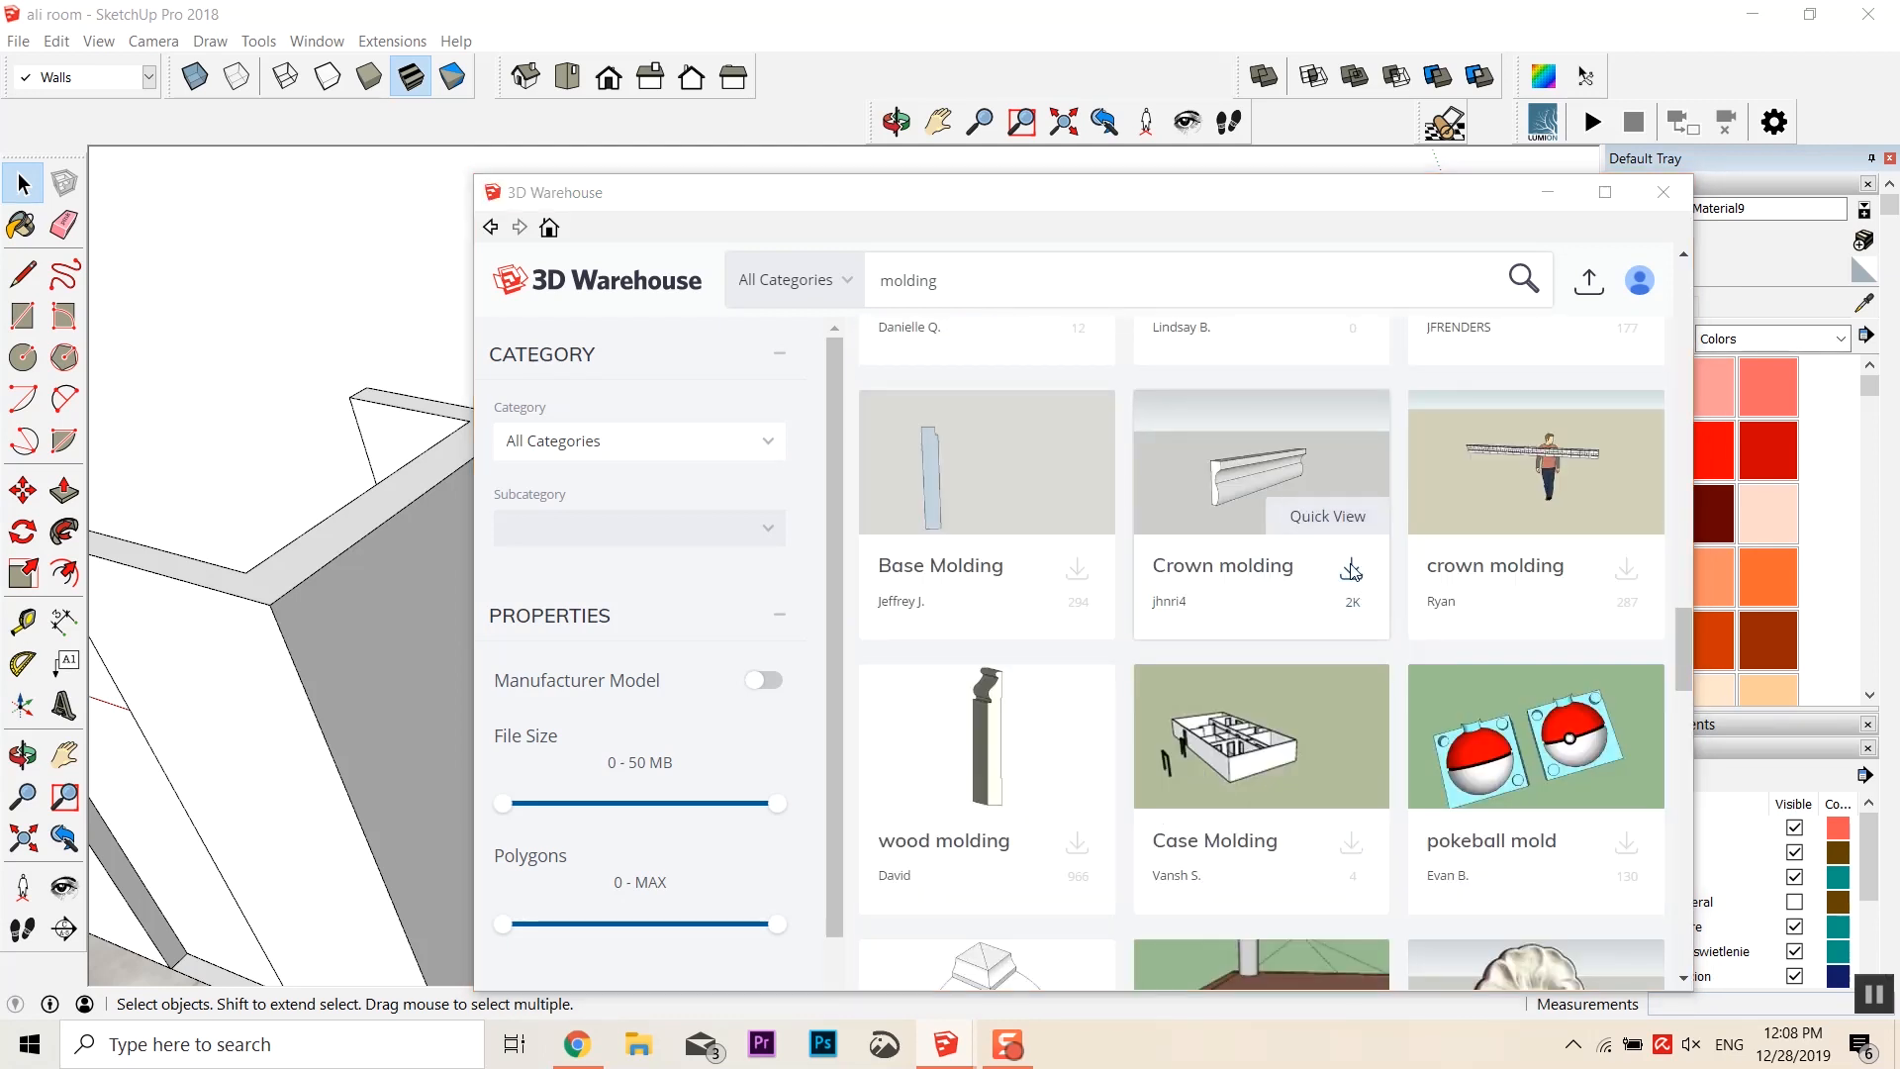
left_click(990, 653)
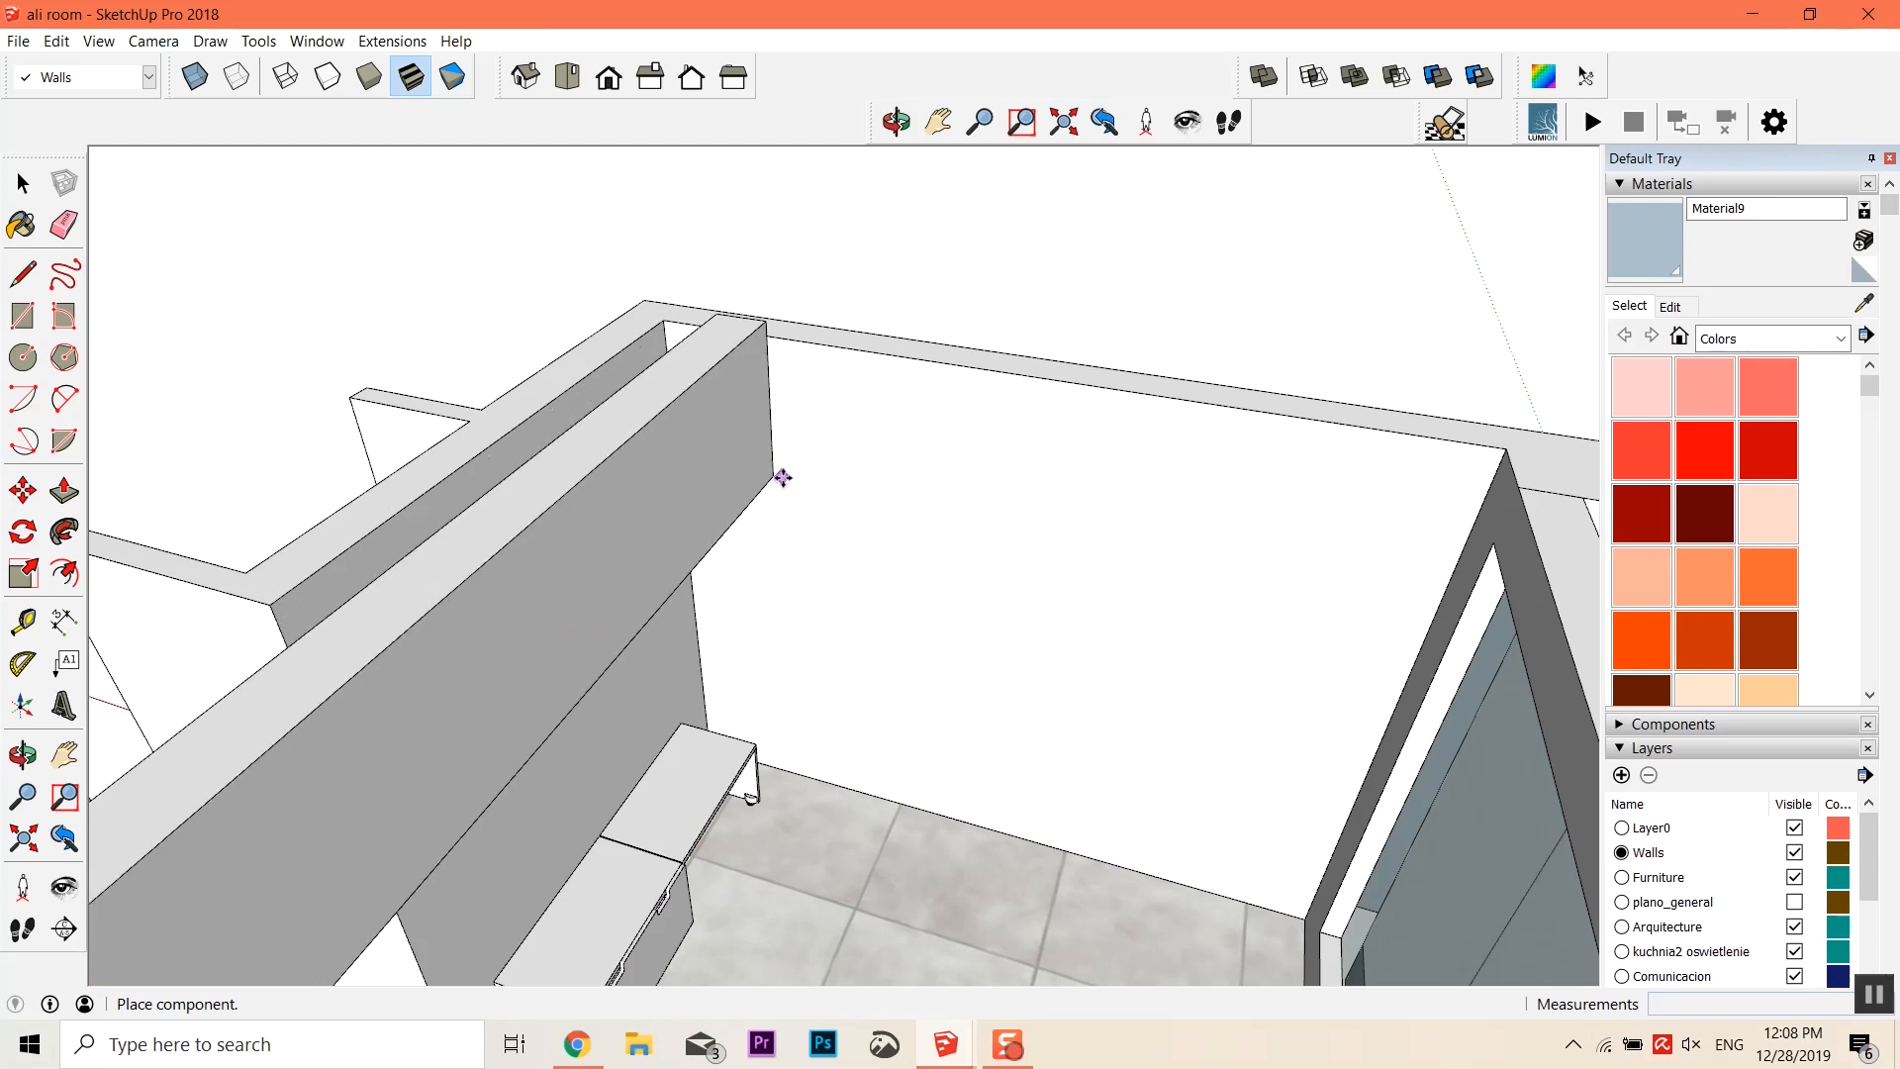
left_click(781, 476)
scroll(814, 579, "down", 2)
middle_click_drag(833, 599, 772, 621)
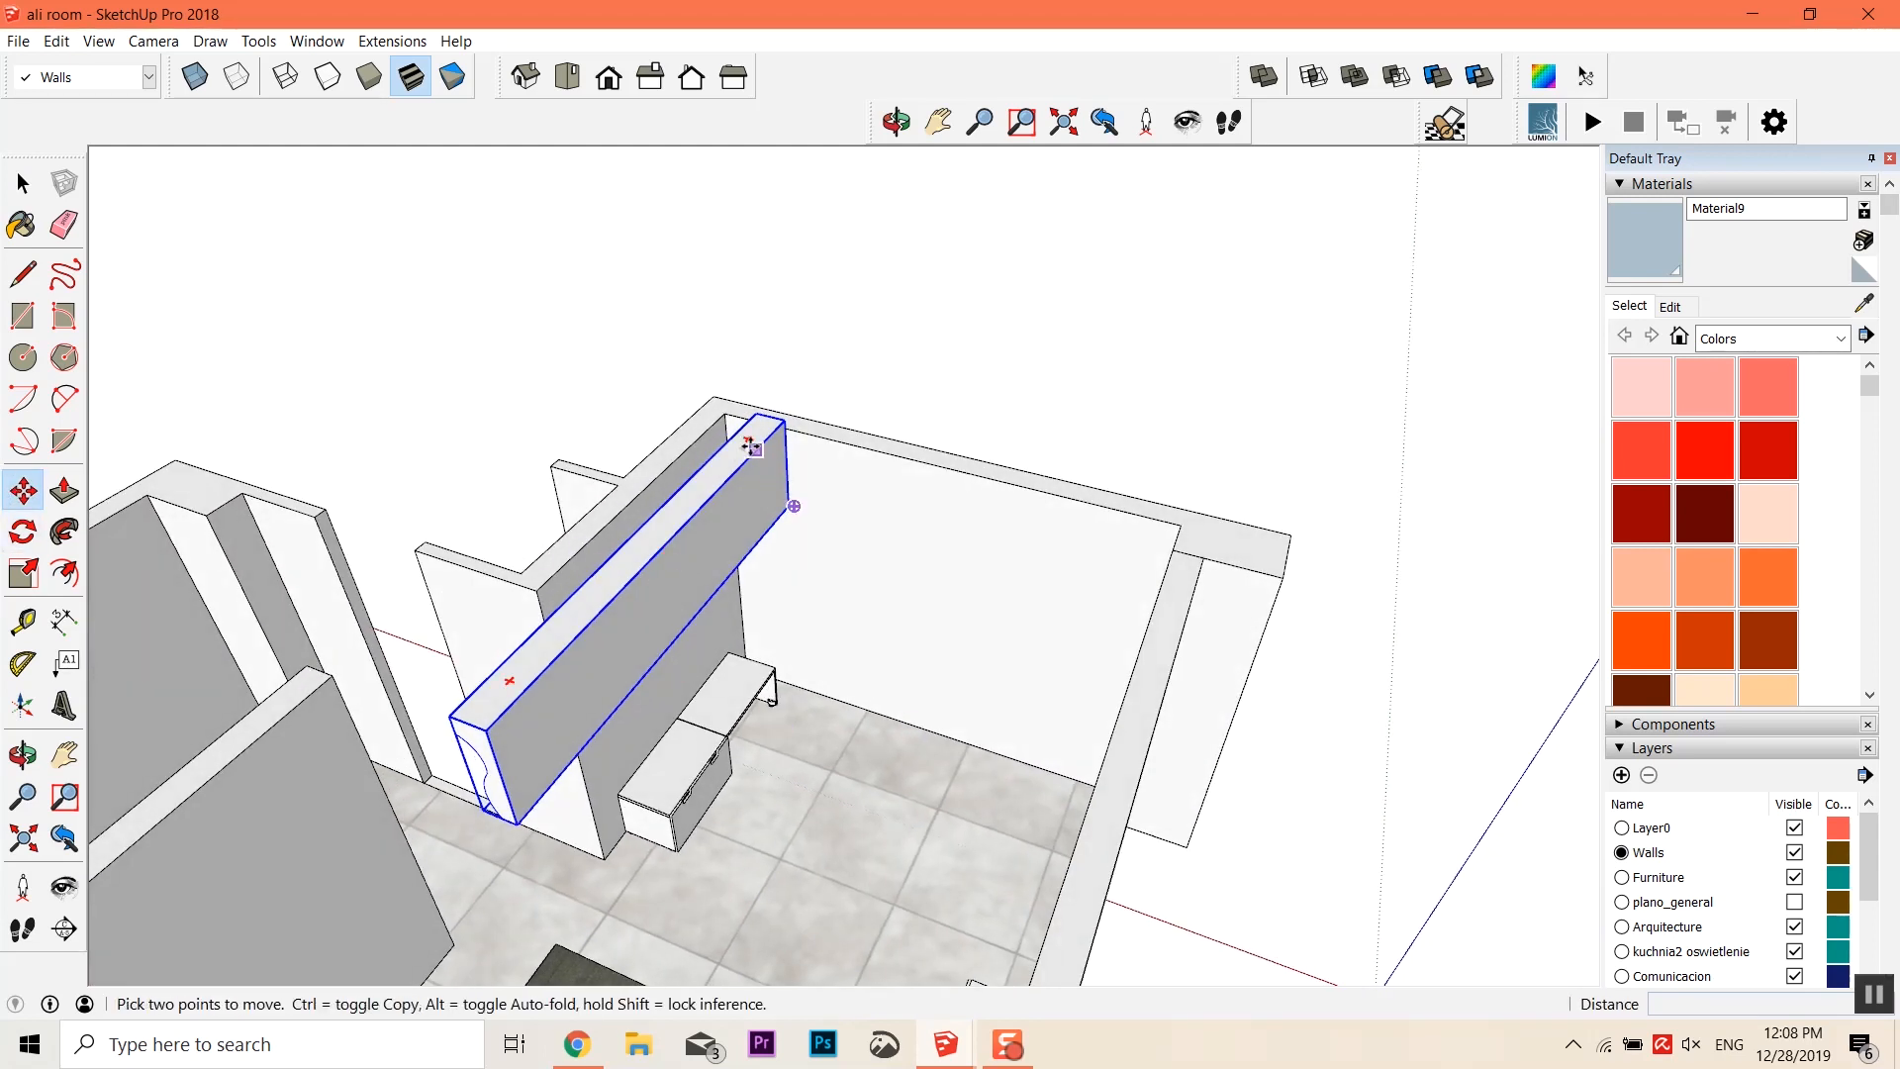
Rotate the molding horizontally until its profiled side faces into the room
key("q")
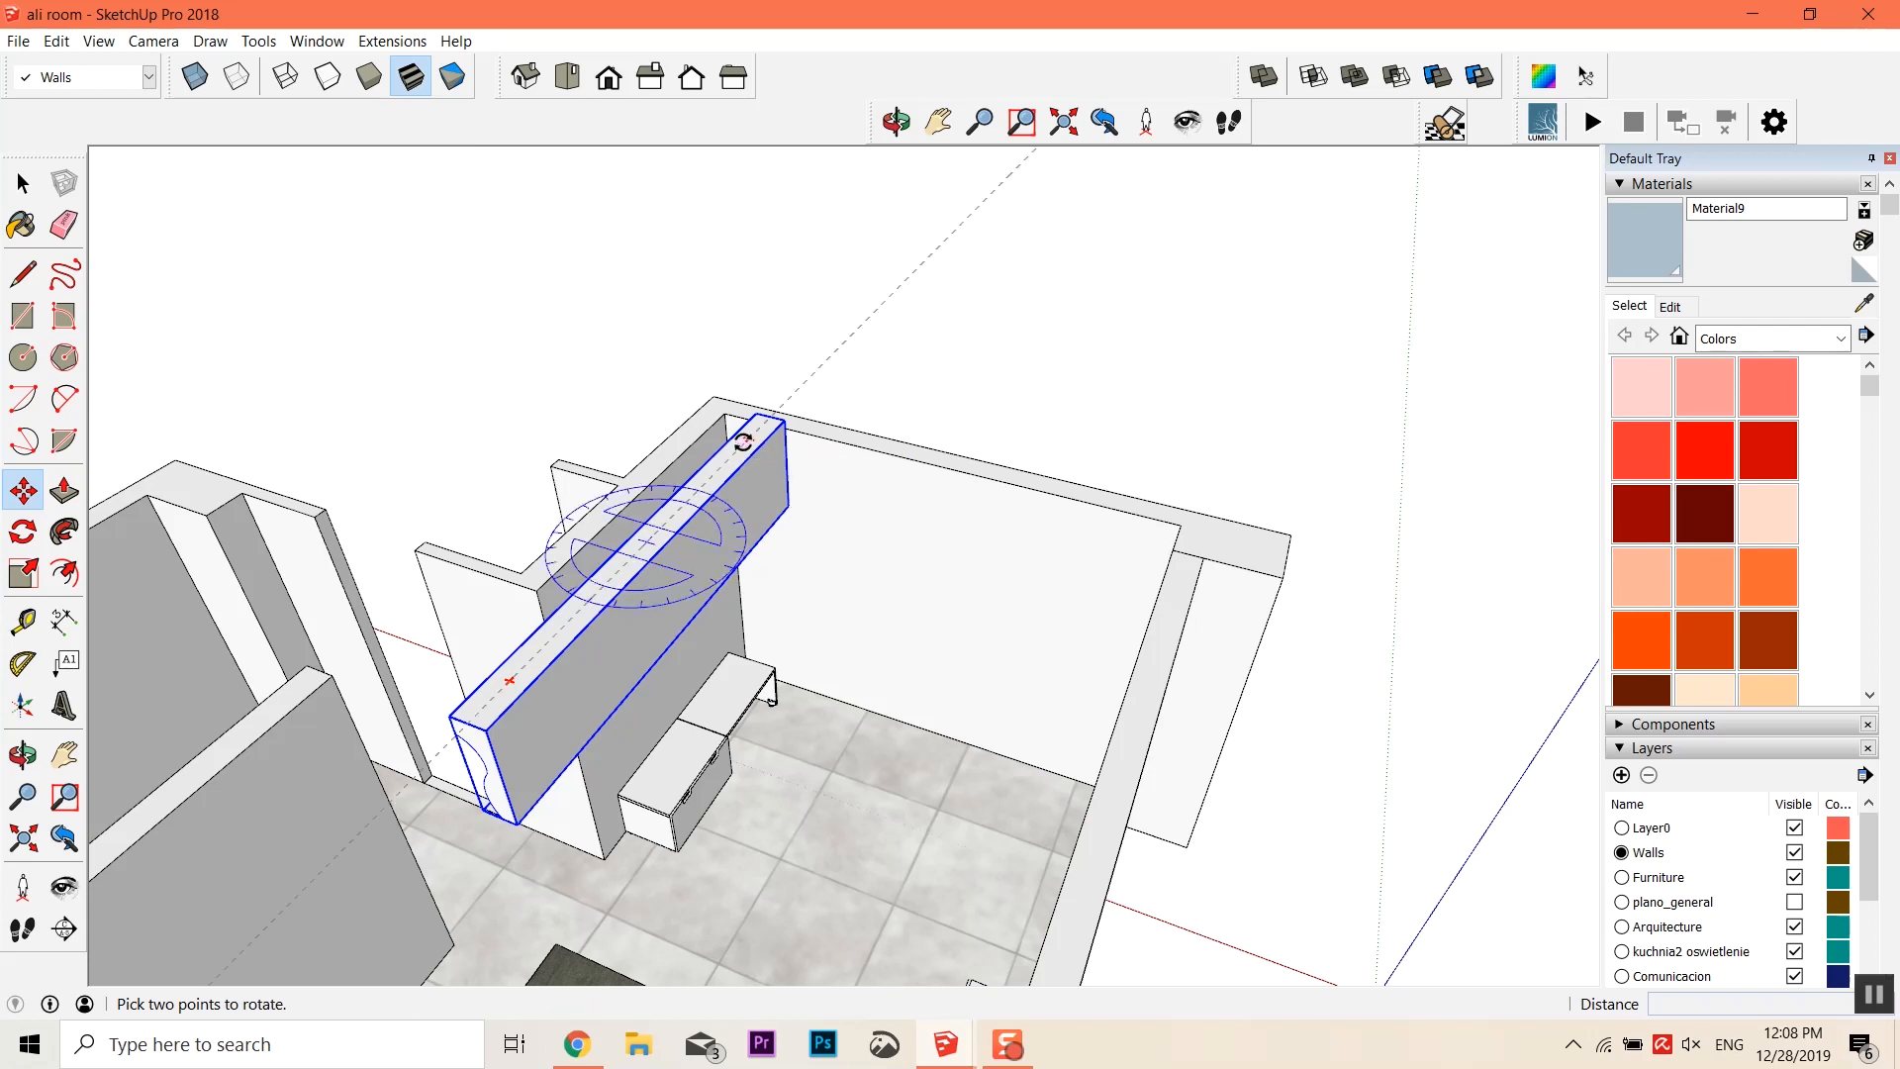
left_click(744, 442)
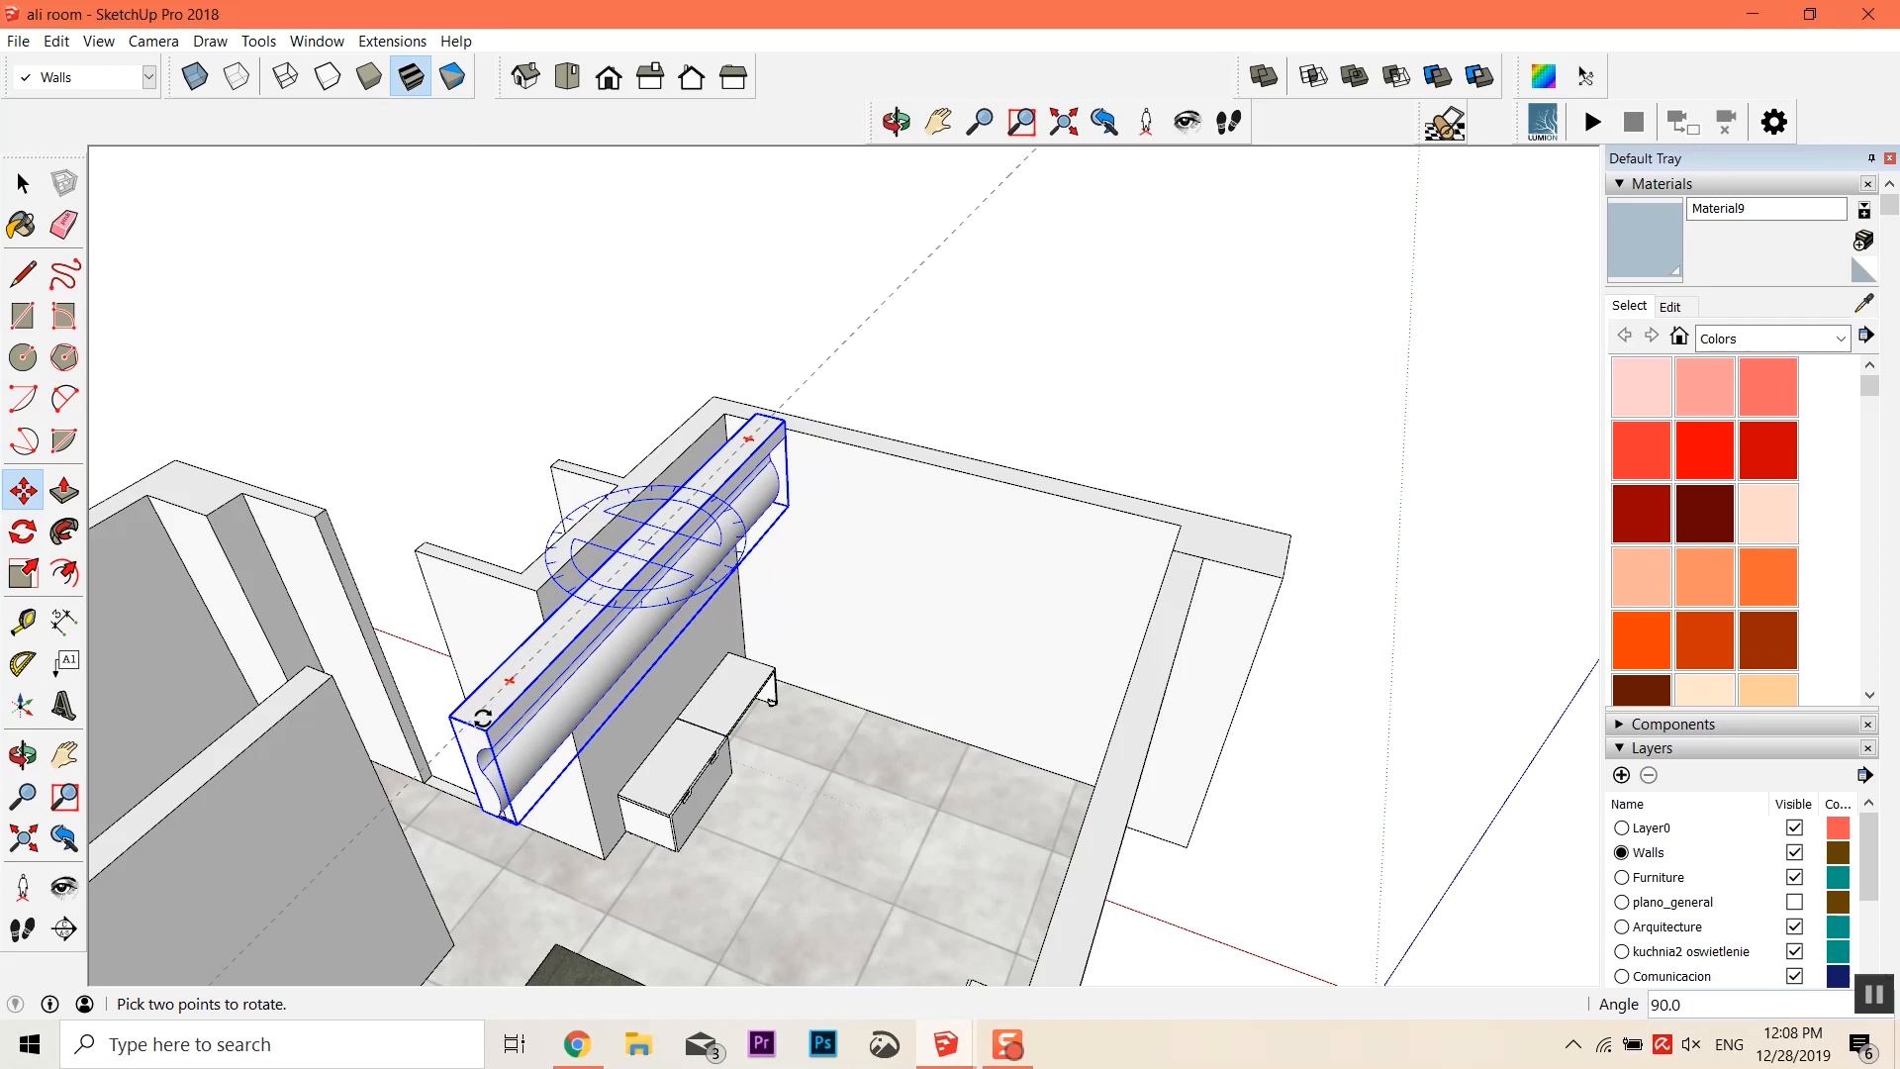
left_click(483, 717)
key("m")
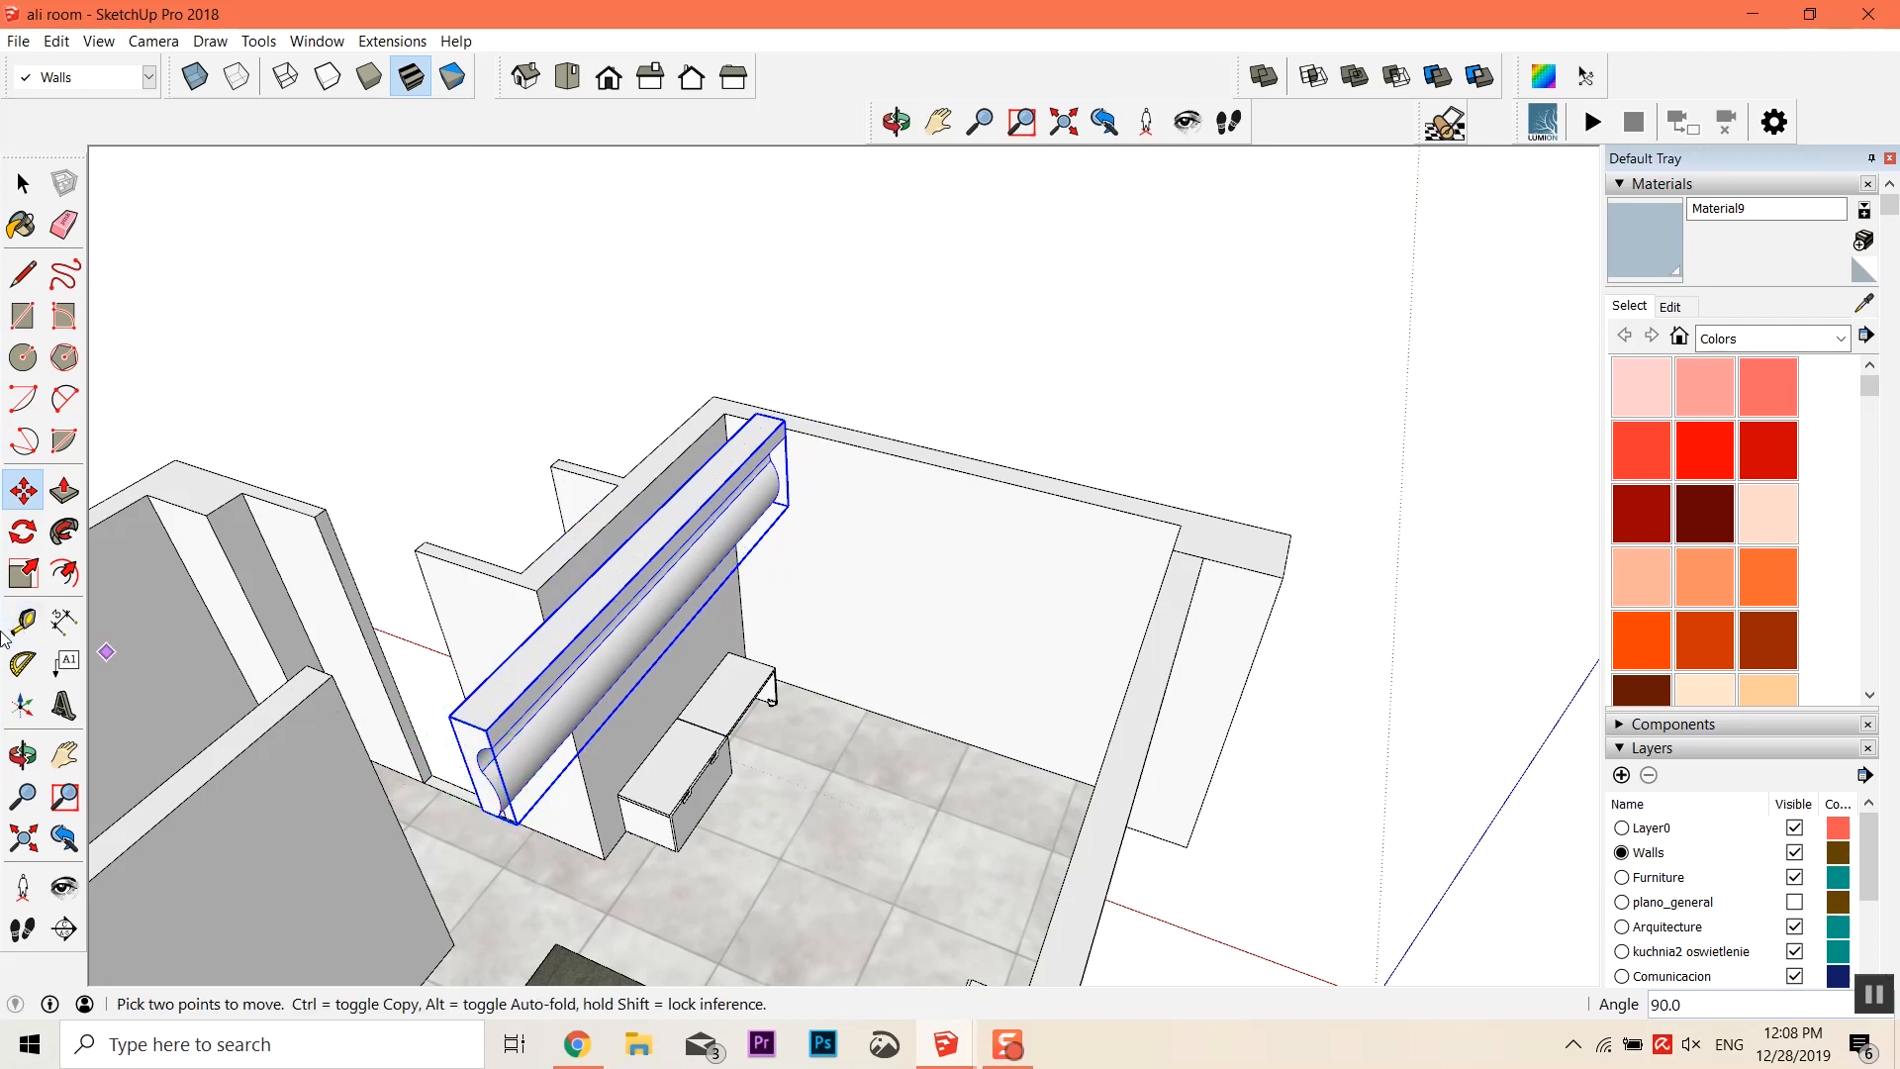
Scale the molding down to a small trim piece near the upper wall corner
left_click(23, 572)
left_click_drag(516, 824, 723, 467)
middle_click_drag(724, 467, 752, 416)
scroll(1243, 637, "up", 2)
middle_click_drag(618, 238, 995, 396)
Move the scaled molding to the top of the wall at its free end, flush against the wall face
left_click(23, 490)
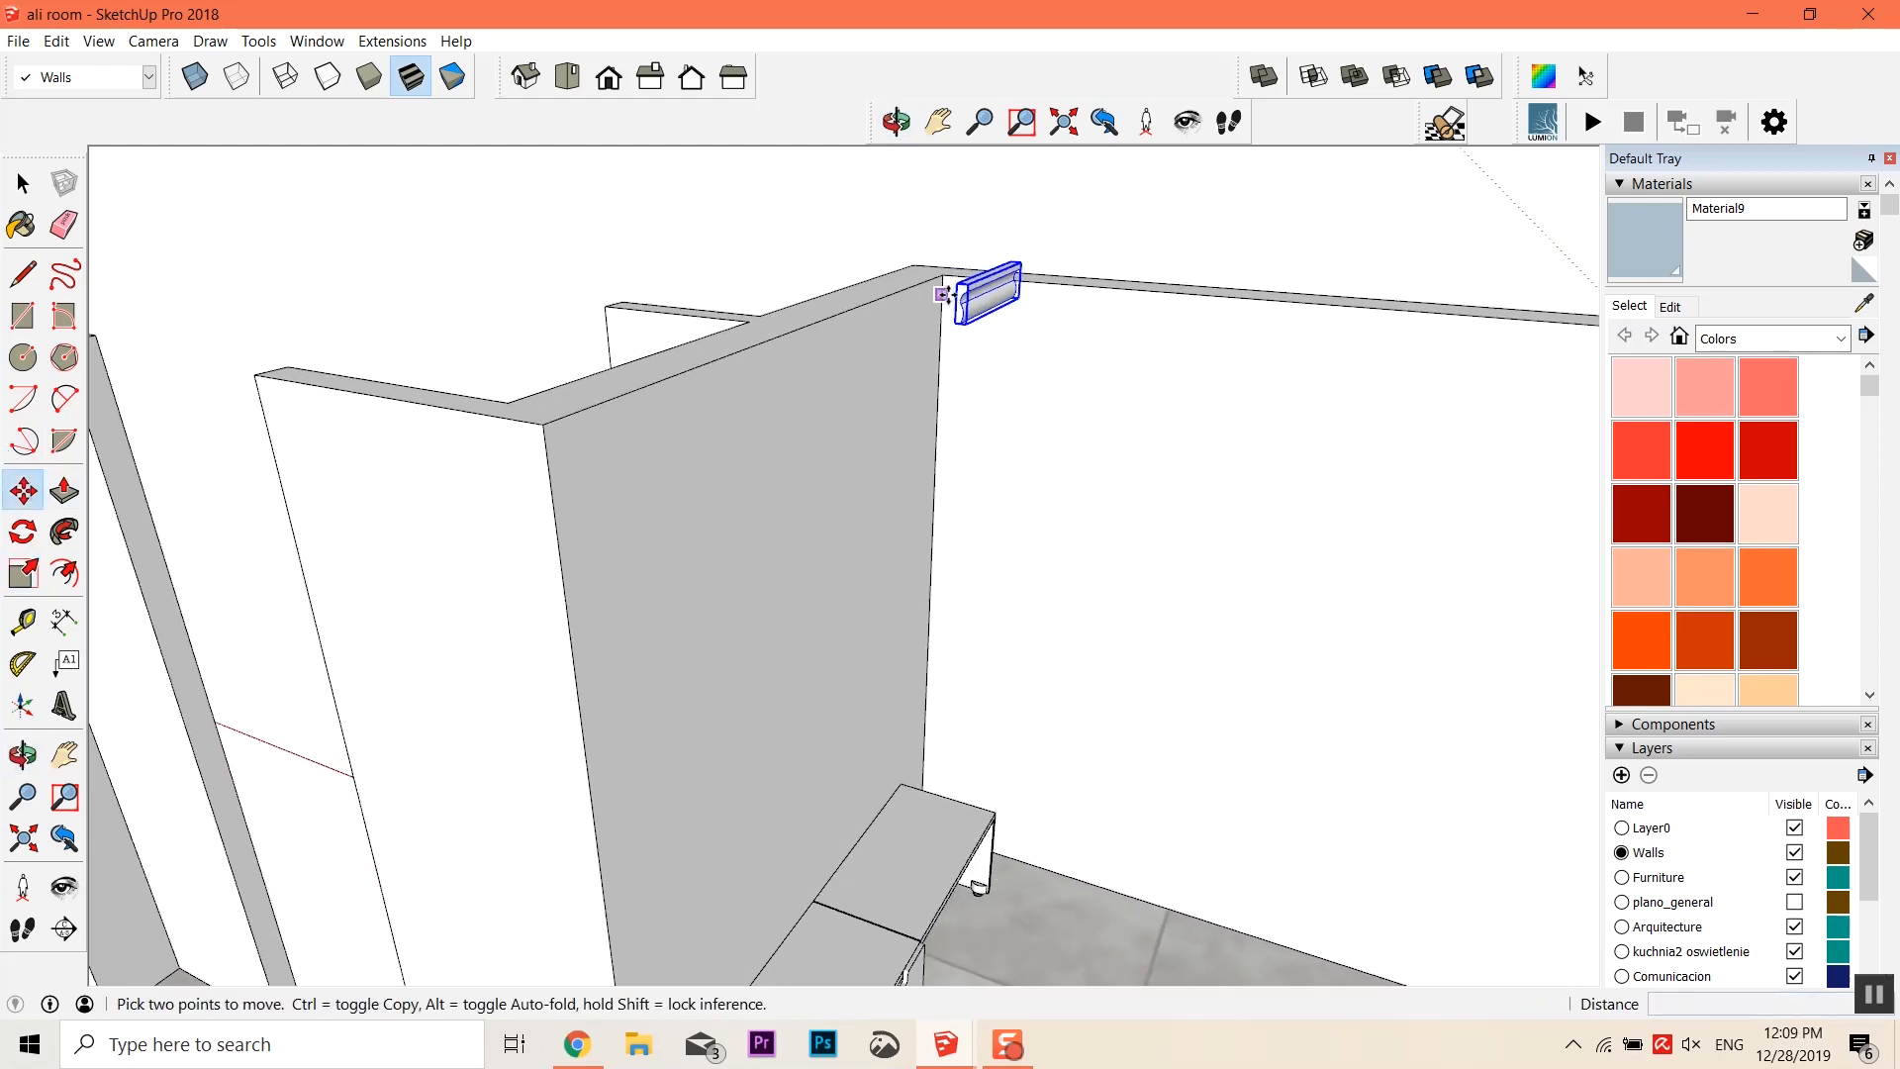
key("q")
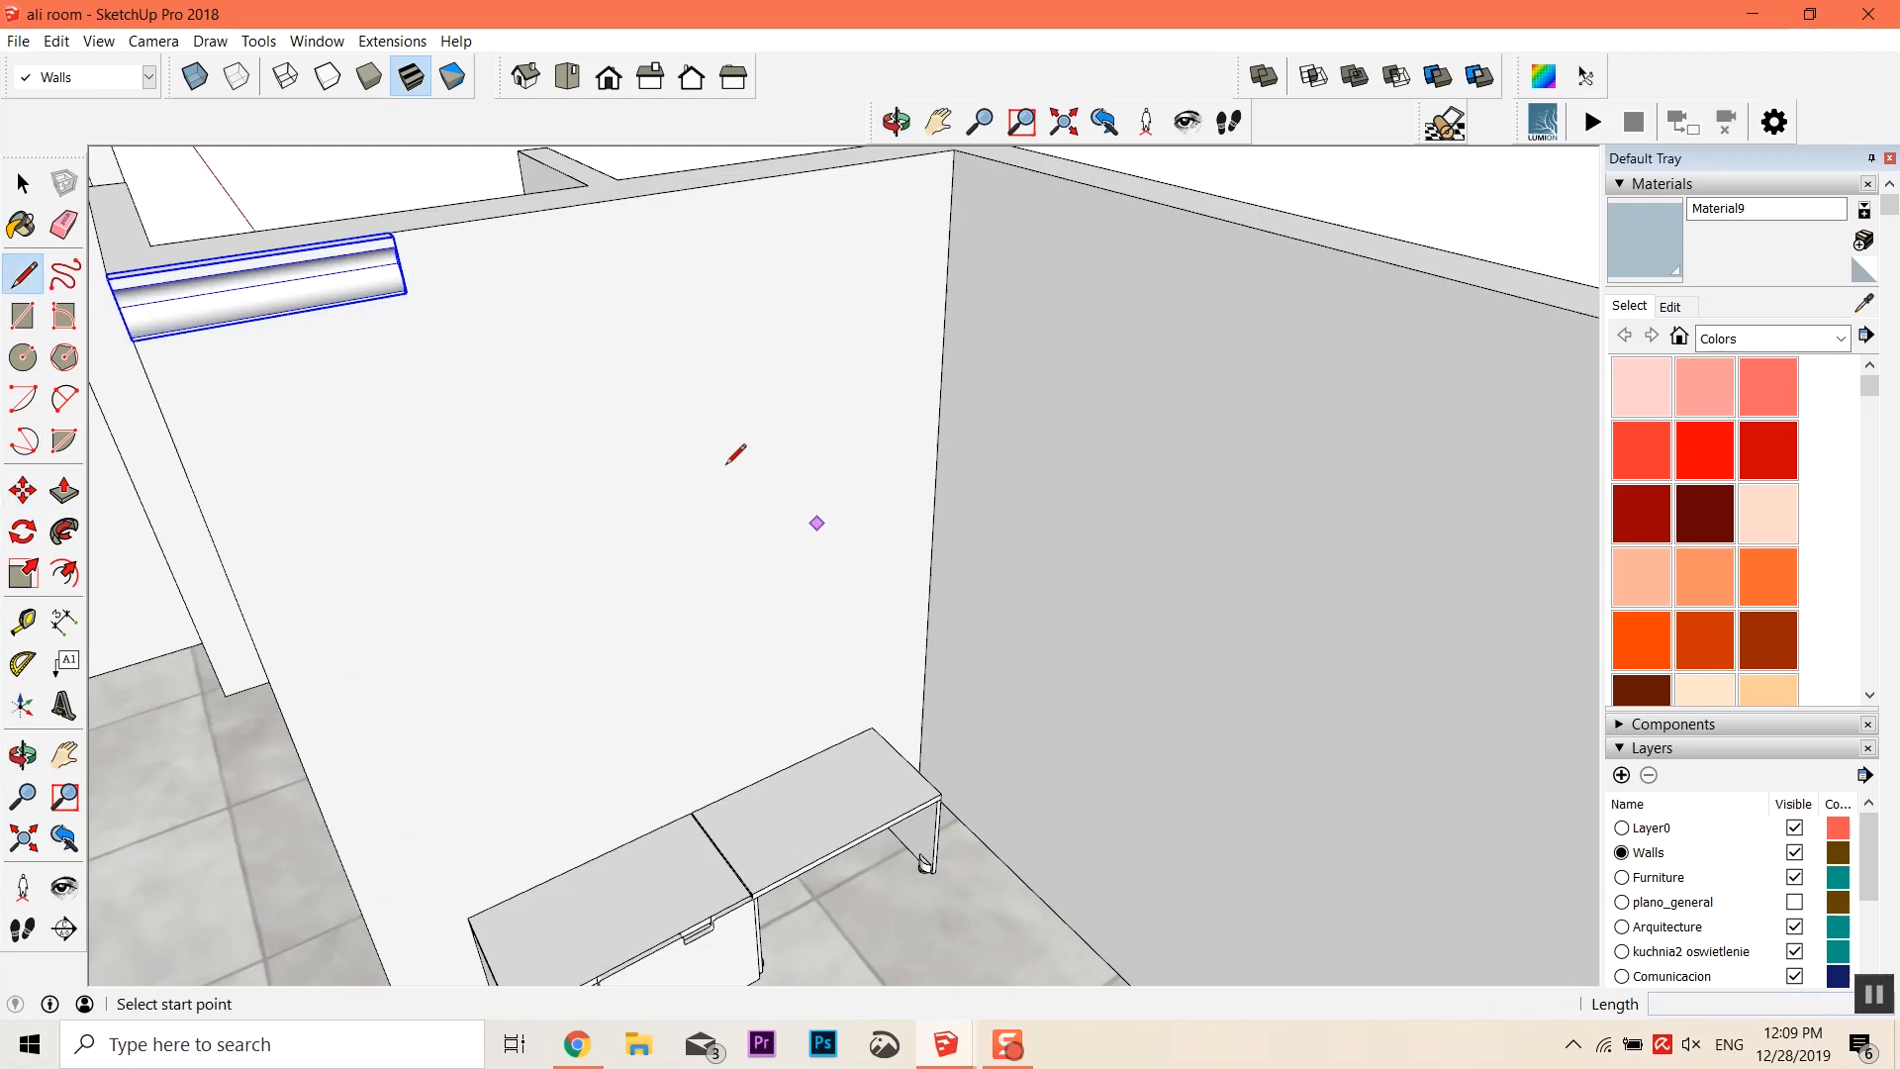
scroll(816, 522, "up", 1)
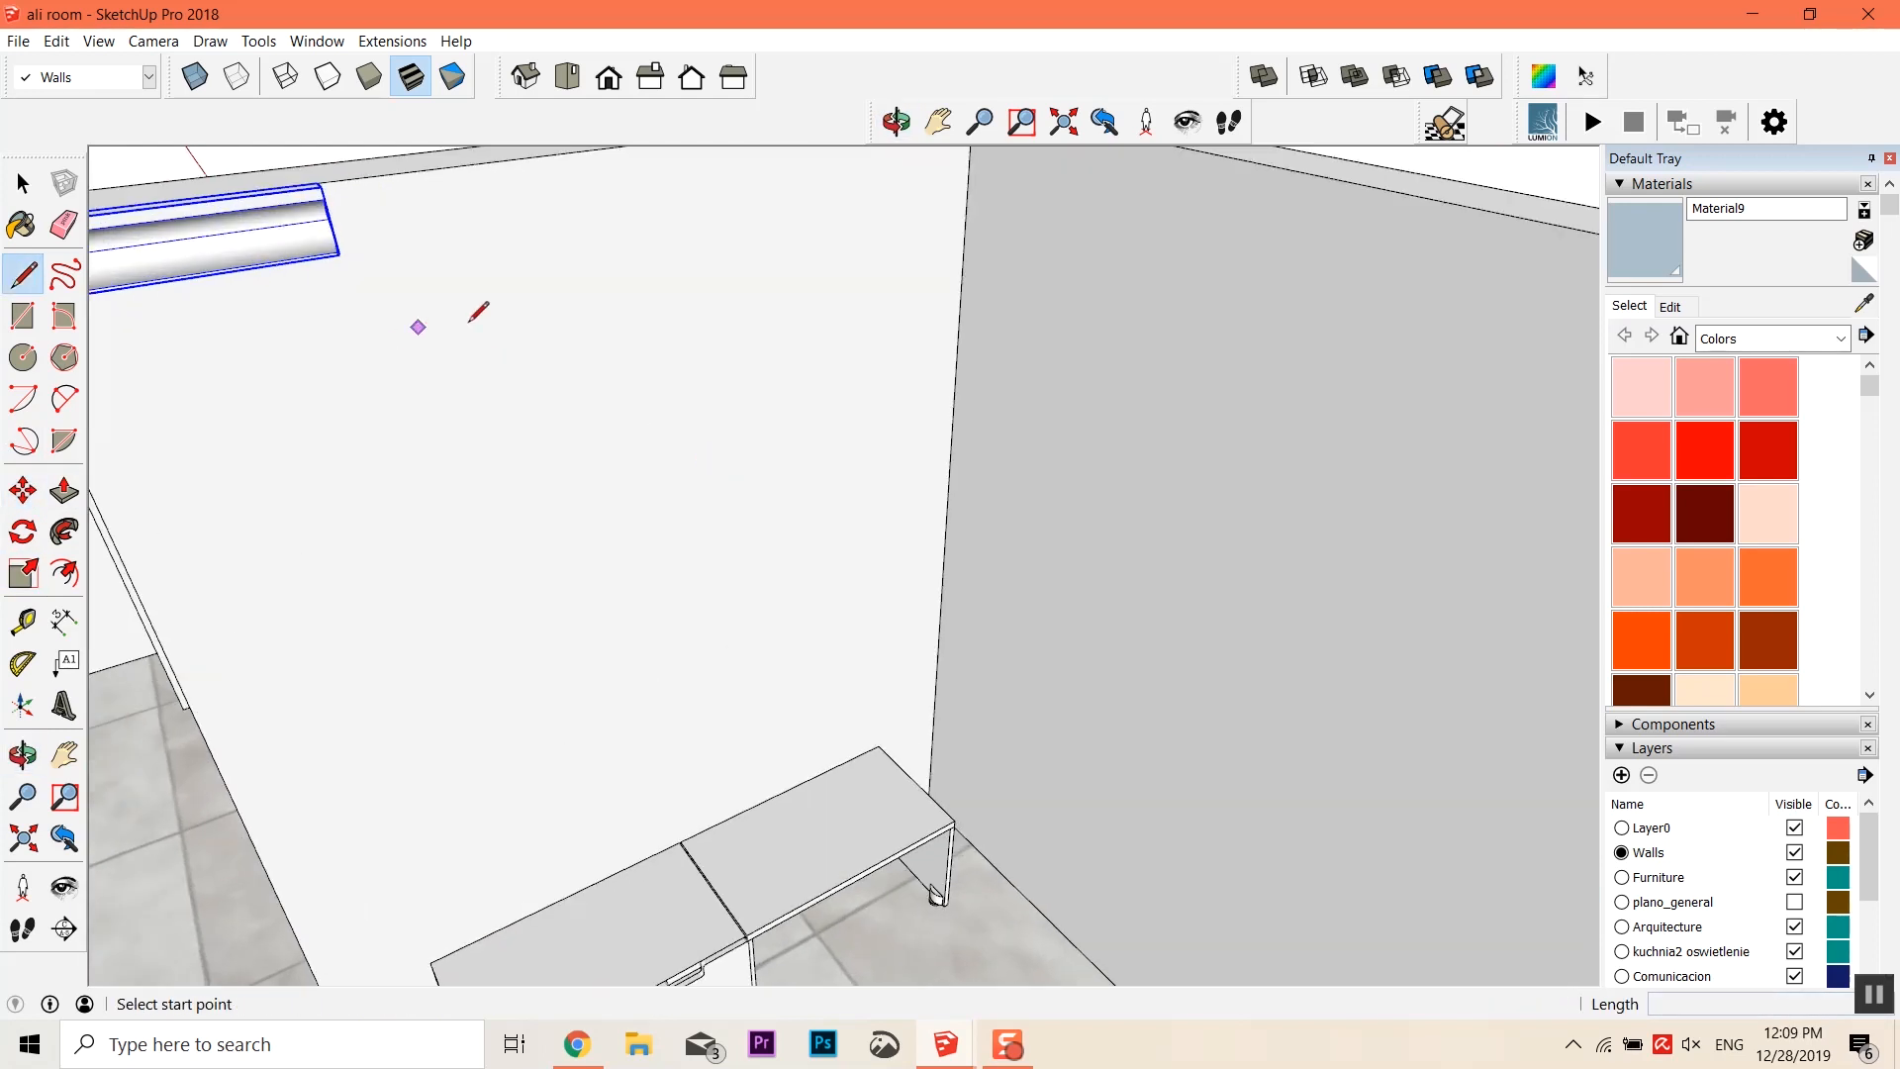
middle_click_drag(471, 323, 621, 462)
Open the molding component for editing
left_click(24, 185)
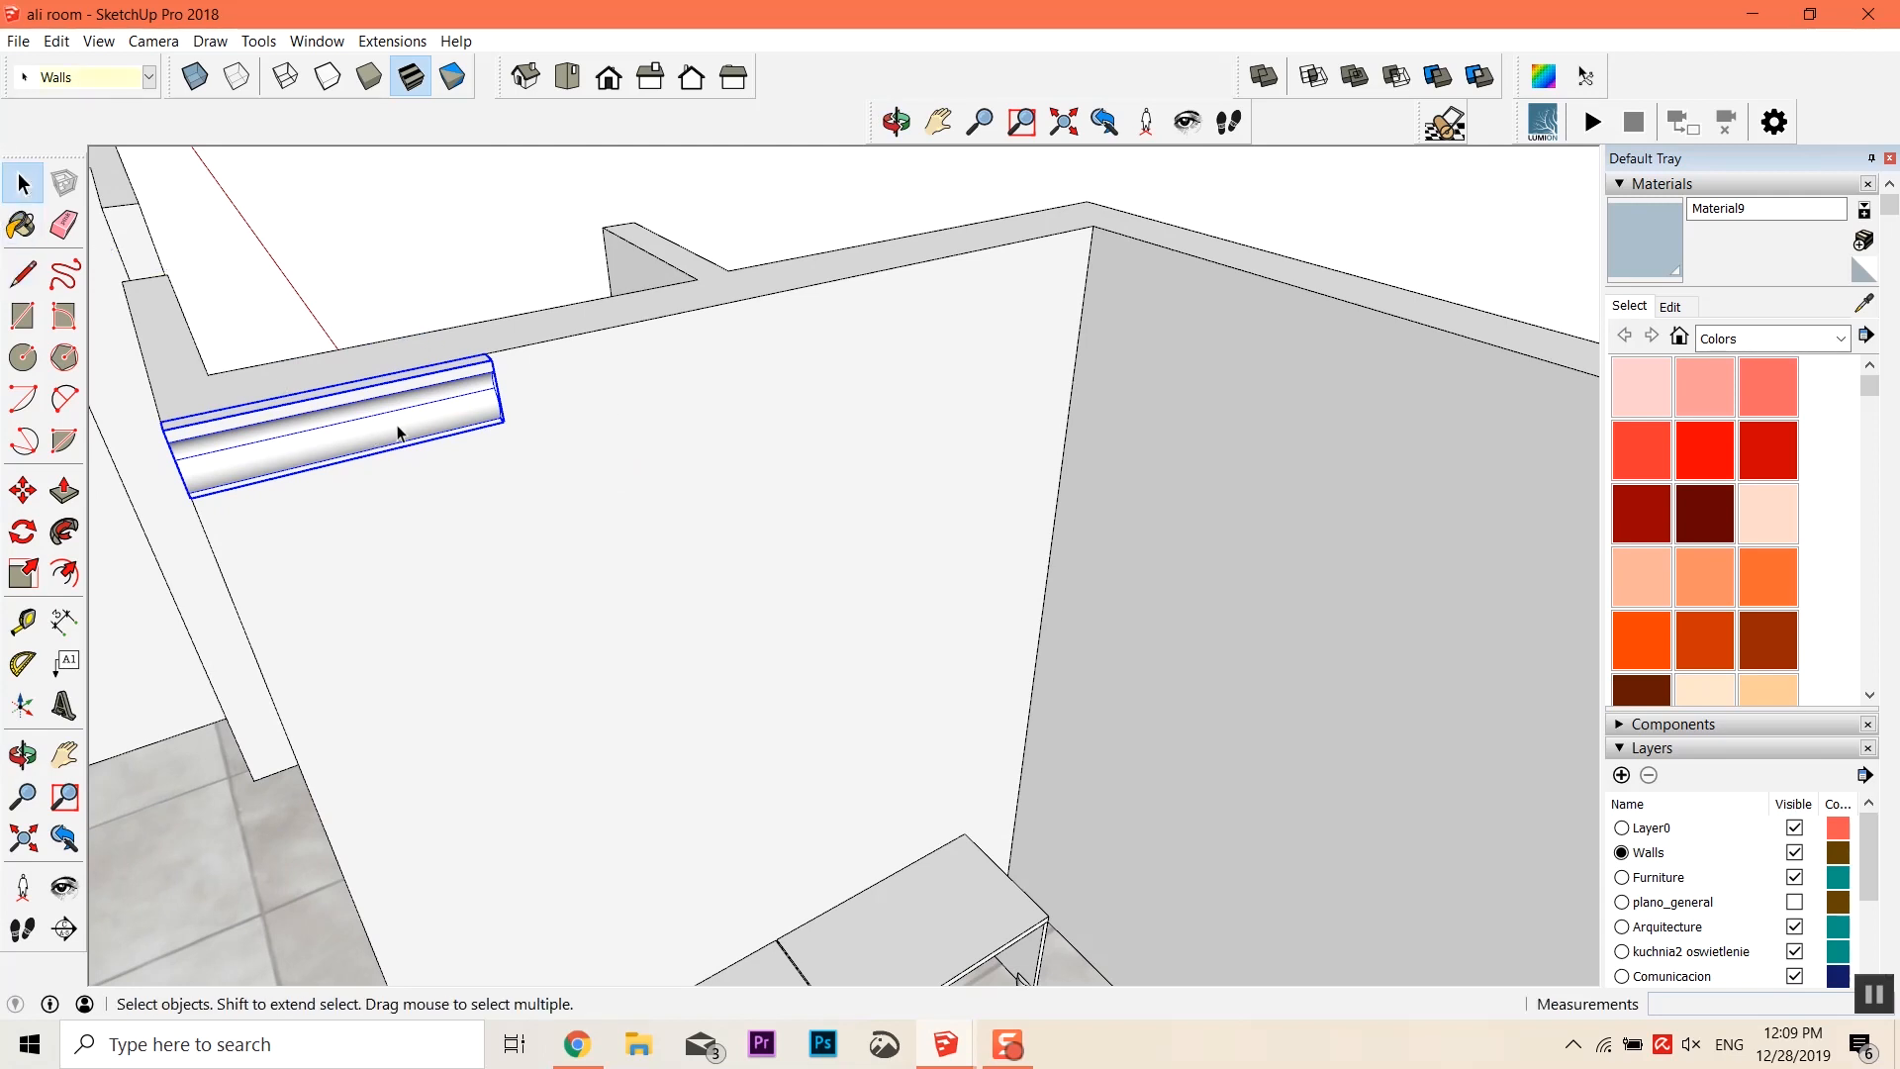
double_click(404, 430)
scroll(472, 398, "down", 2)
middle_click_drag(579, 429, 91, 411)
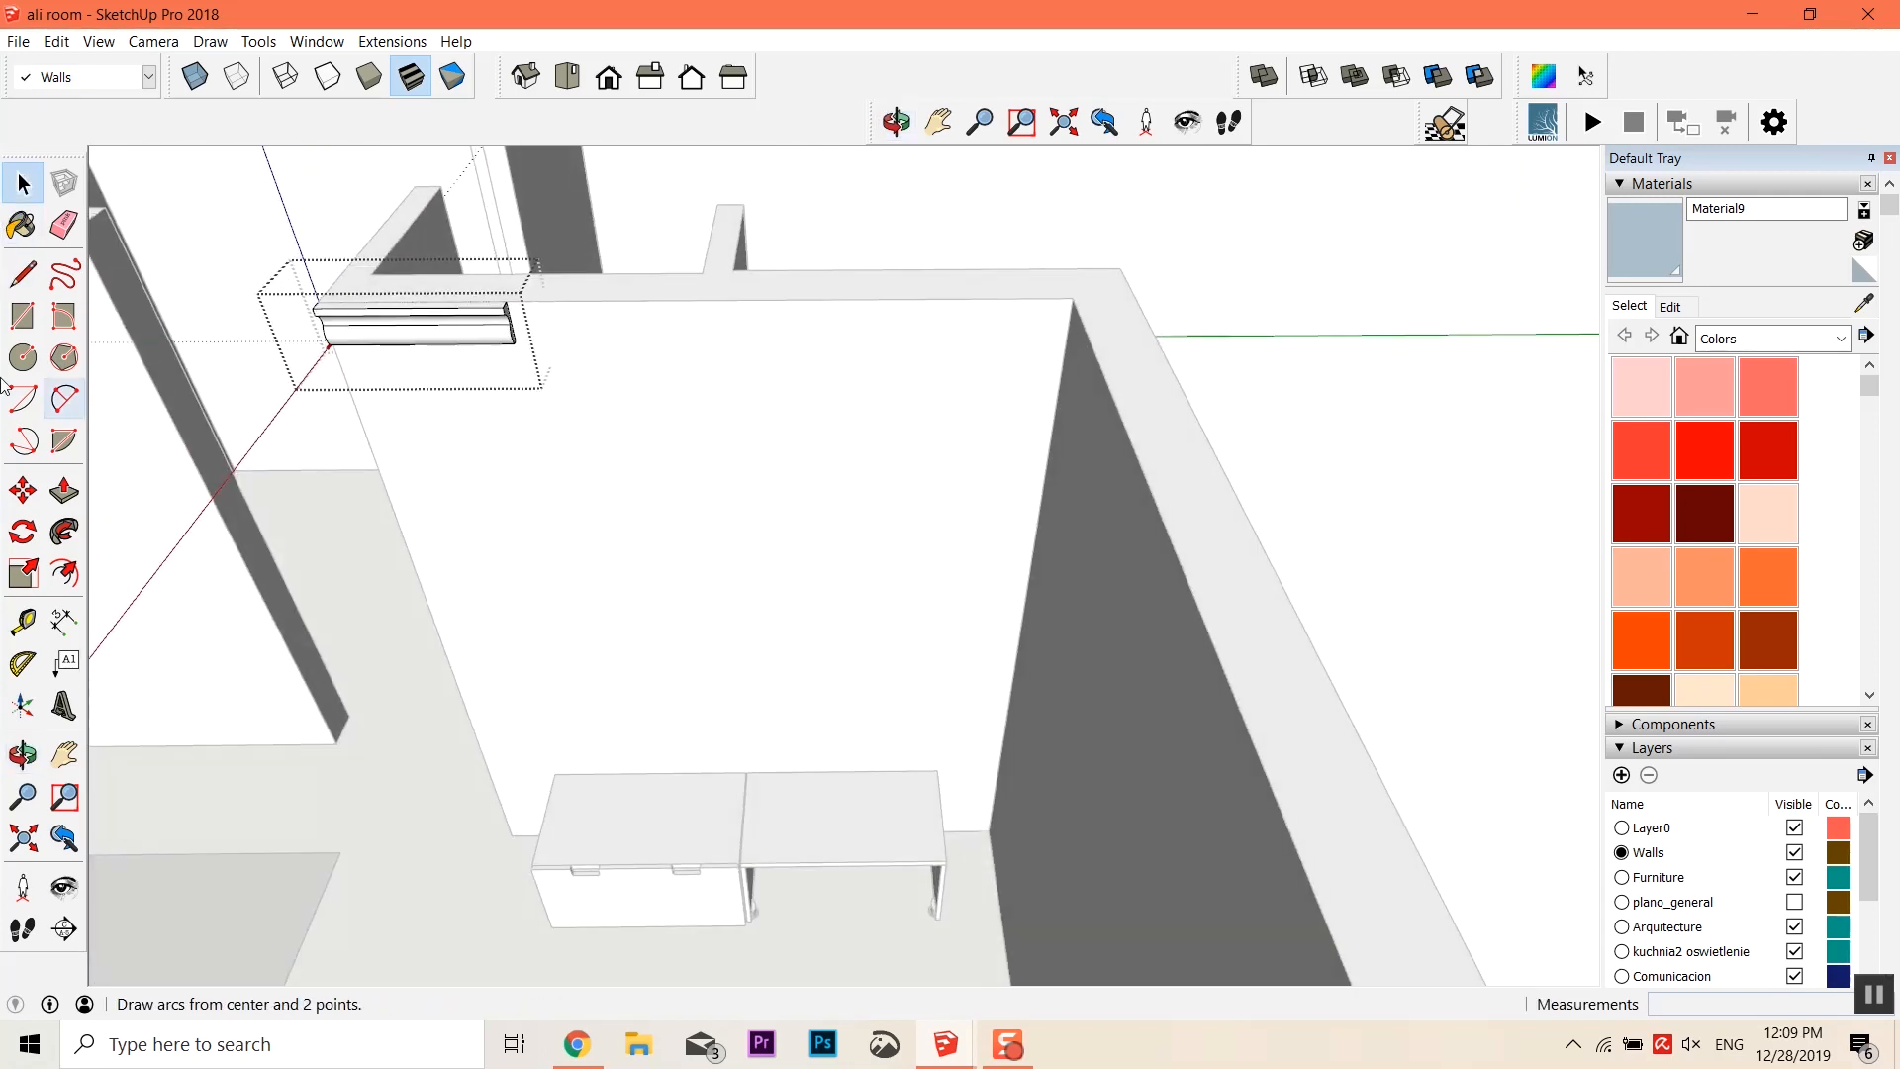
Draw a line path from the molding's end along the wall top and 3600 mm along the adjoining wall
left_click(21, 275)
scroll(531, 288, "up", 3)
left_click(497, 271)
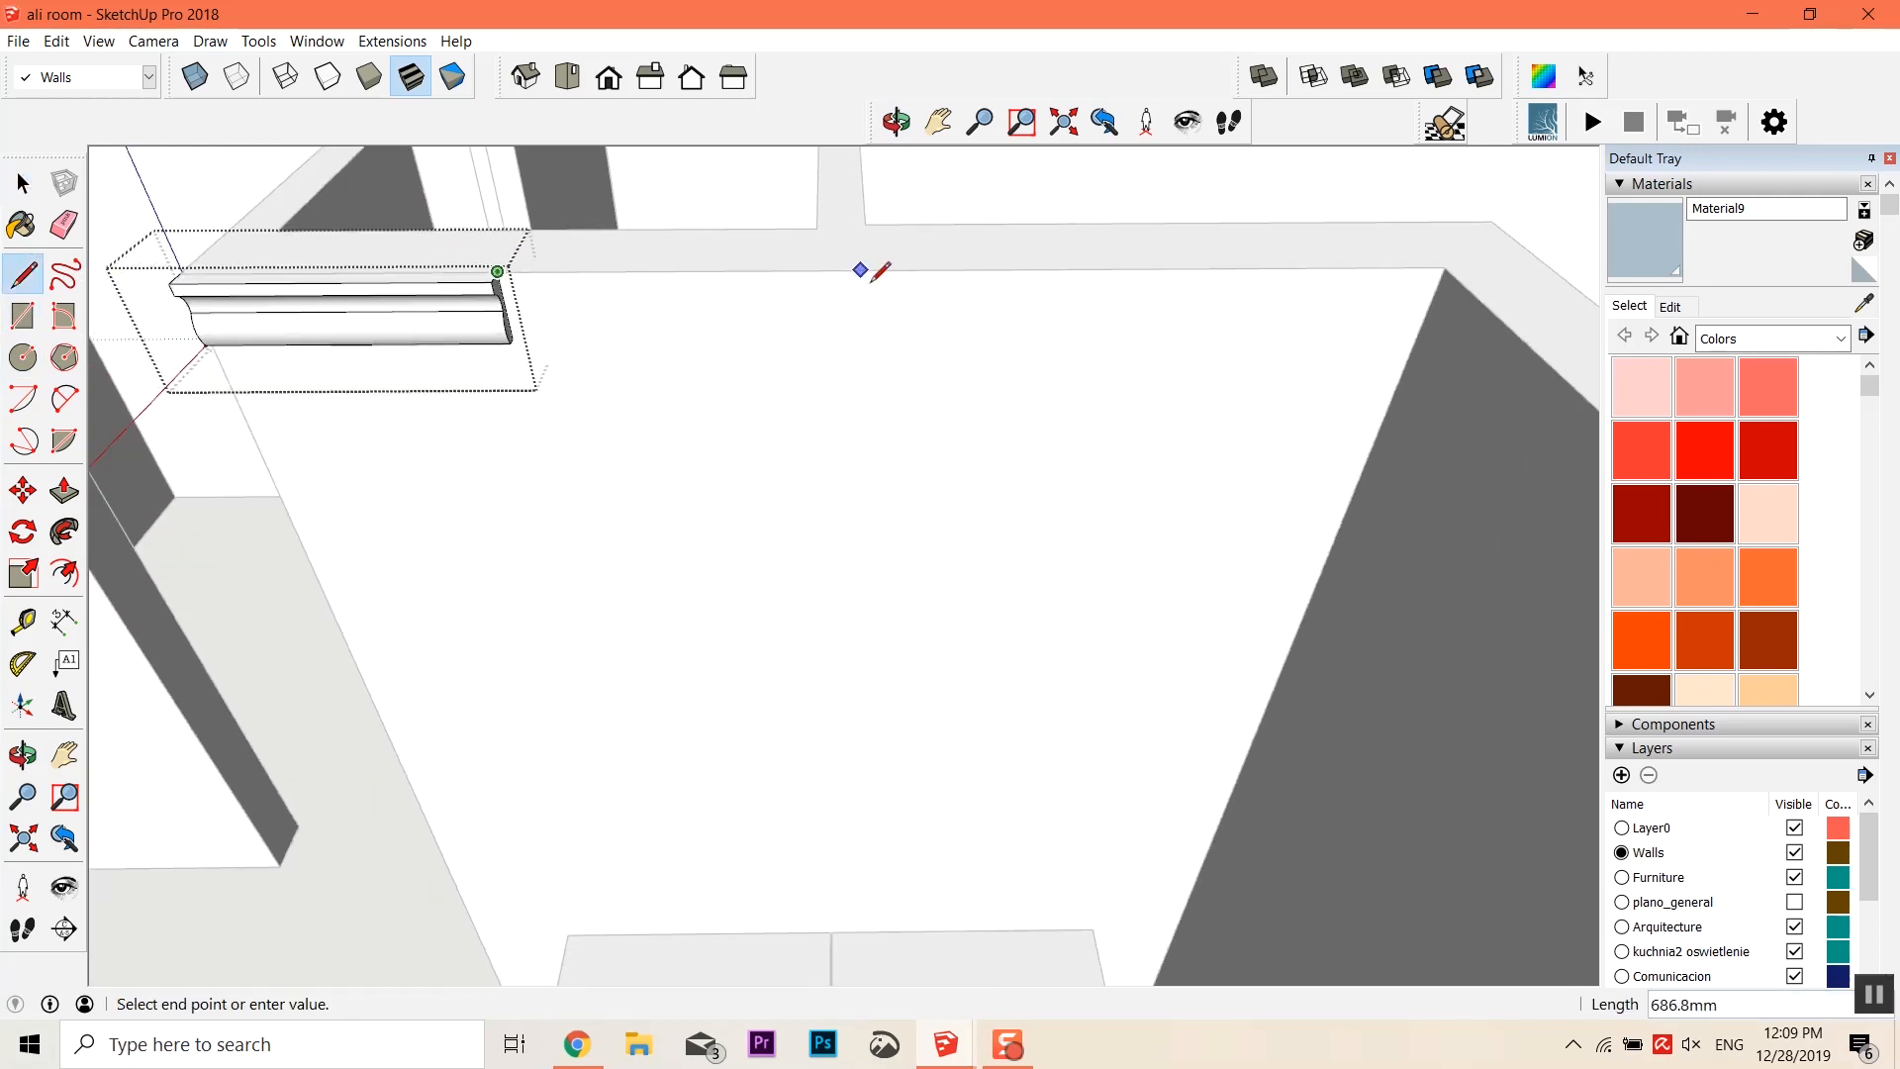
scroll(874, 272, "down", 2)
middle_click_drag(1287, 276, 1679, 645)
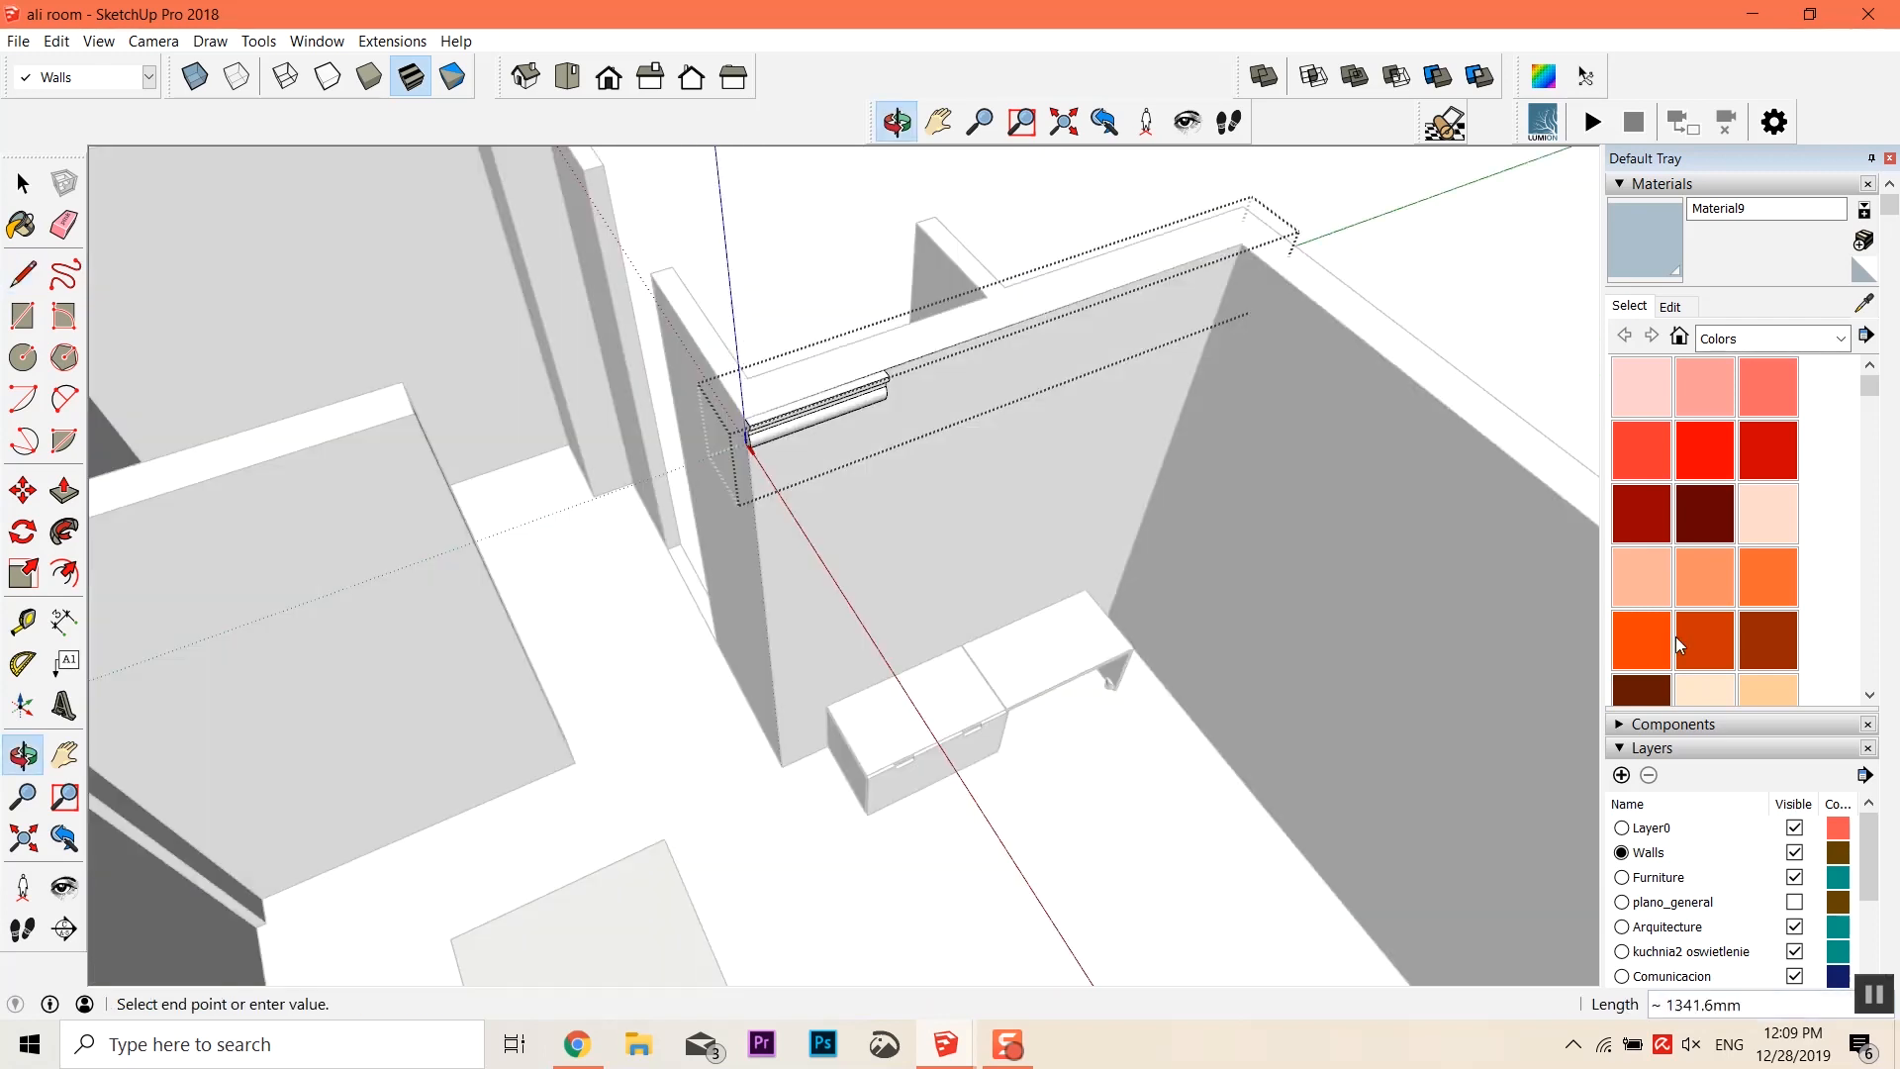
scroll(1430, 539, "down", 4)
middle_click_drag(1399, 528, 1640, 639)
scroll(1473, 341, "up", 3)
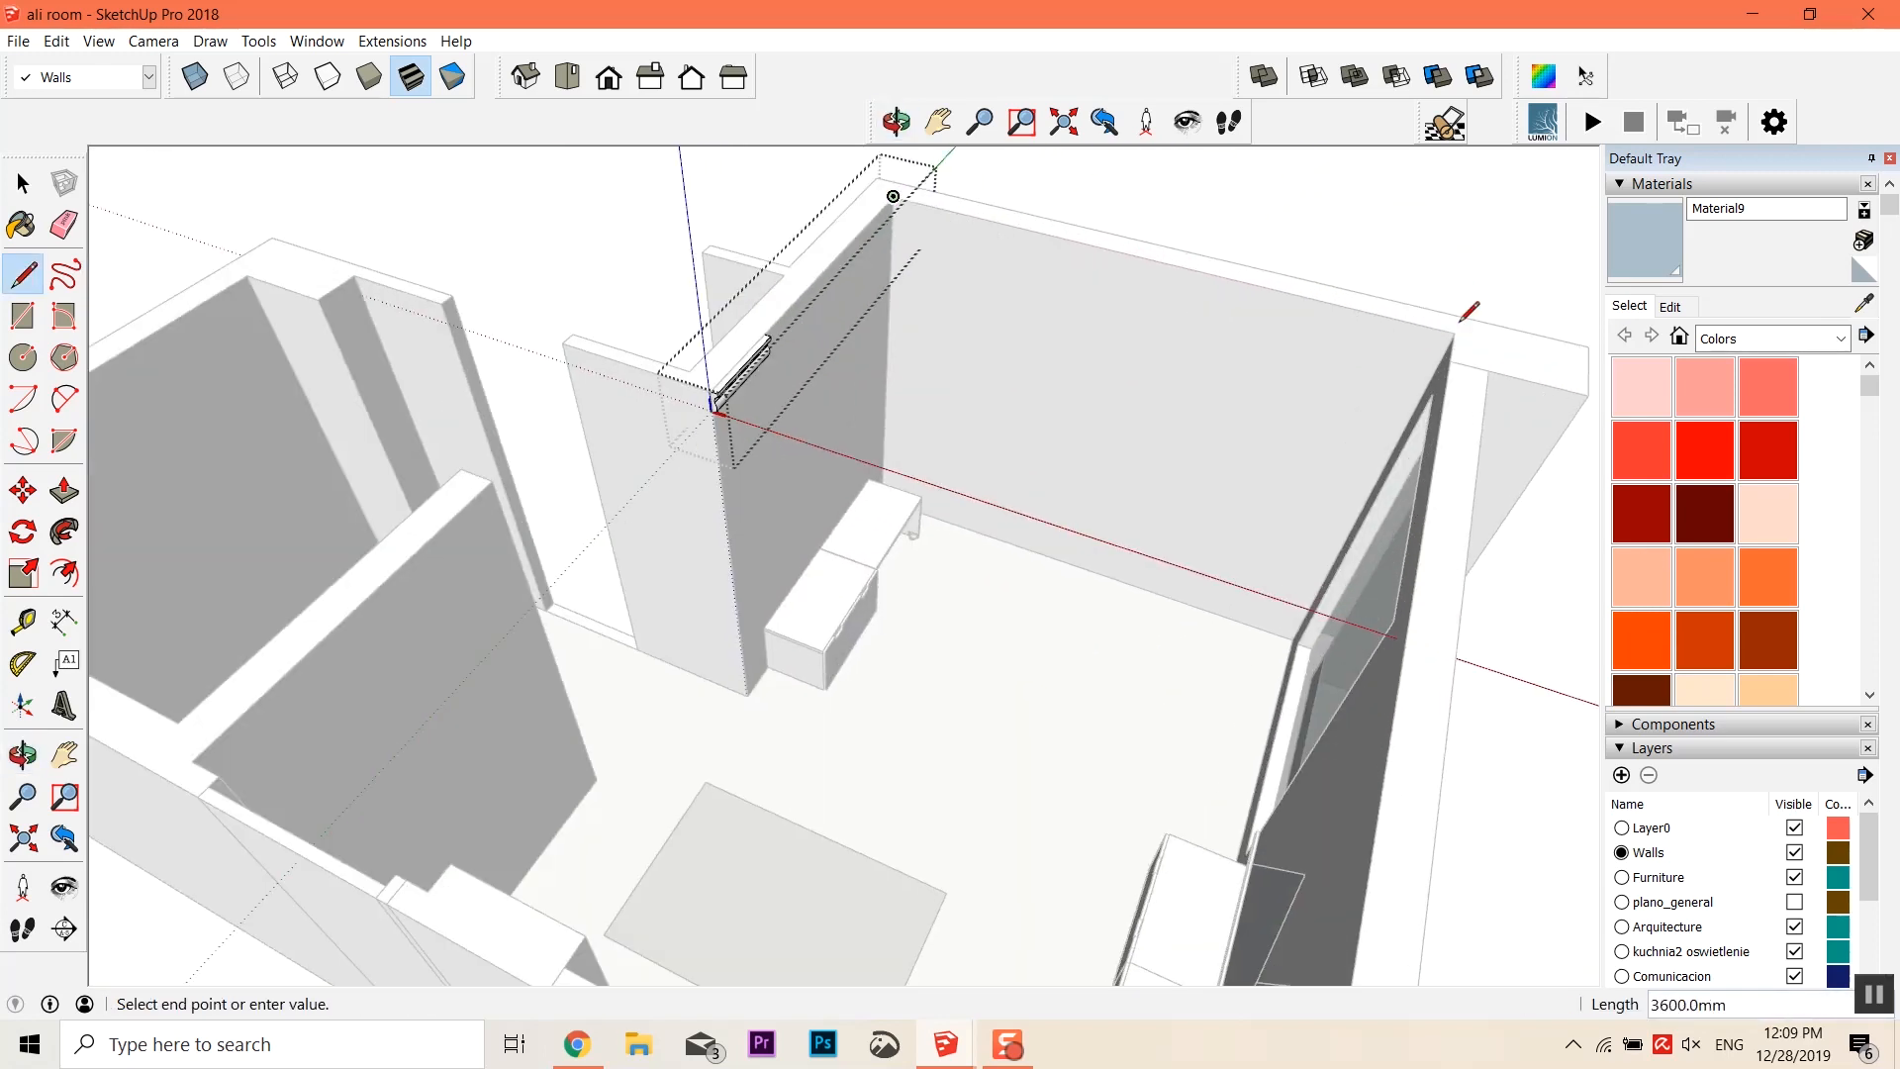
left_click(1455, 332)
key("Escape")
Try Follow Me on the molding's end face and undo the resulting extrusion
middle_click_drag(1132, 280, 876, 206)
scroll(820, 199, "up", 3)
middle_click_drag(887, 191, 322, 195)
scroll(323, 195, "up", 3)
left_click(63, 621)
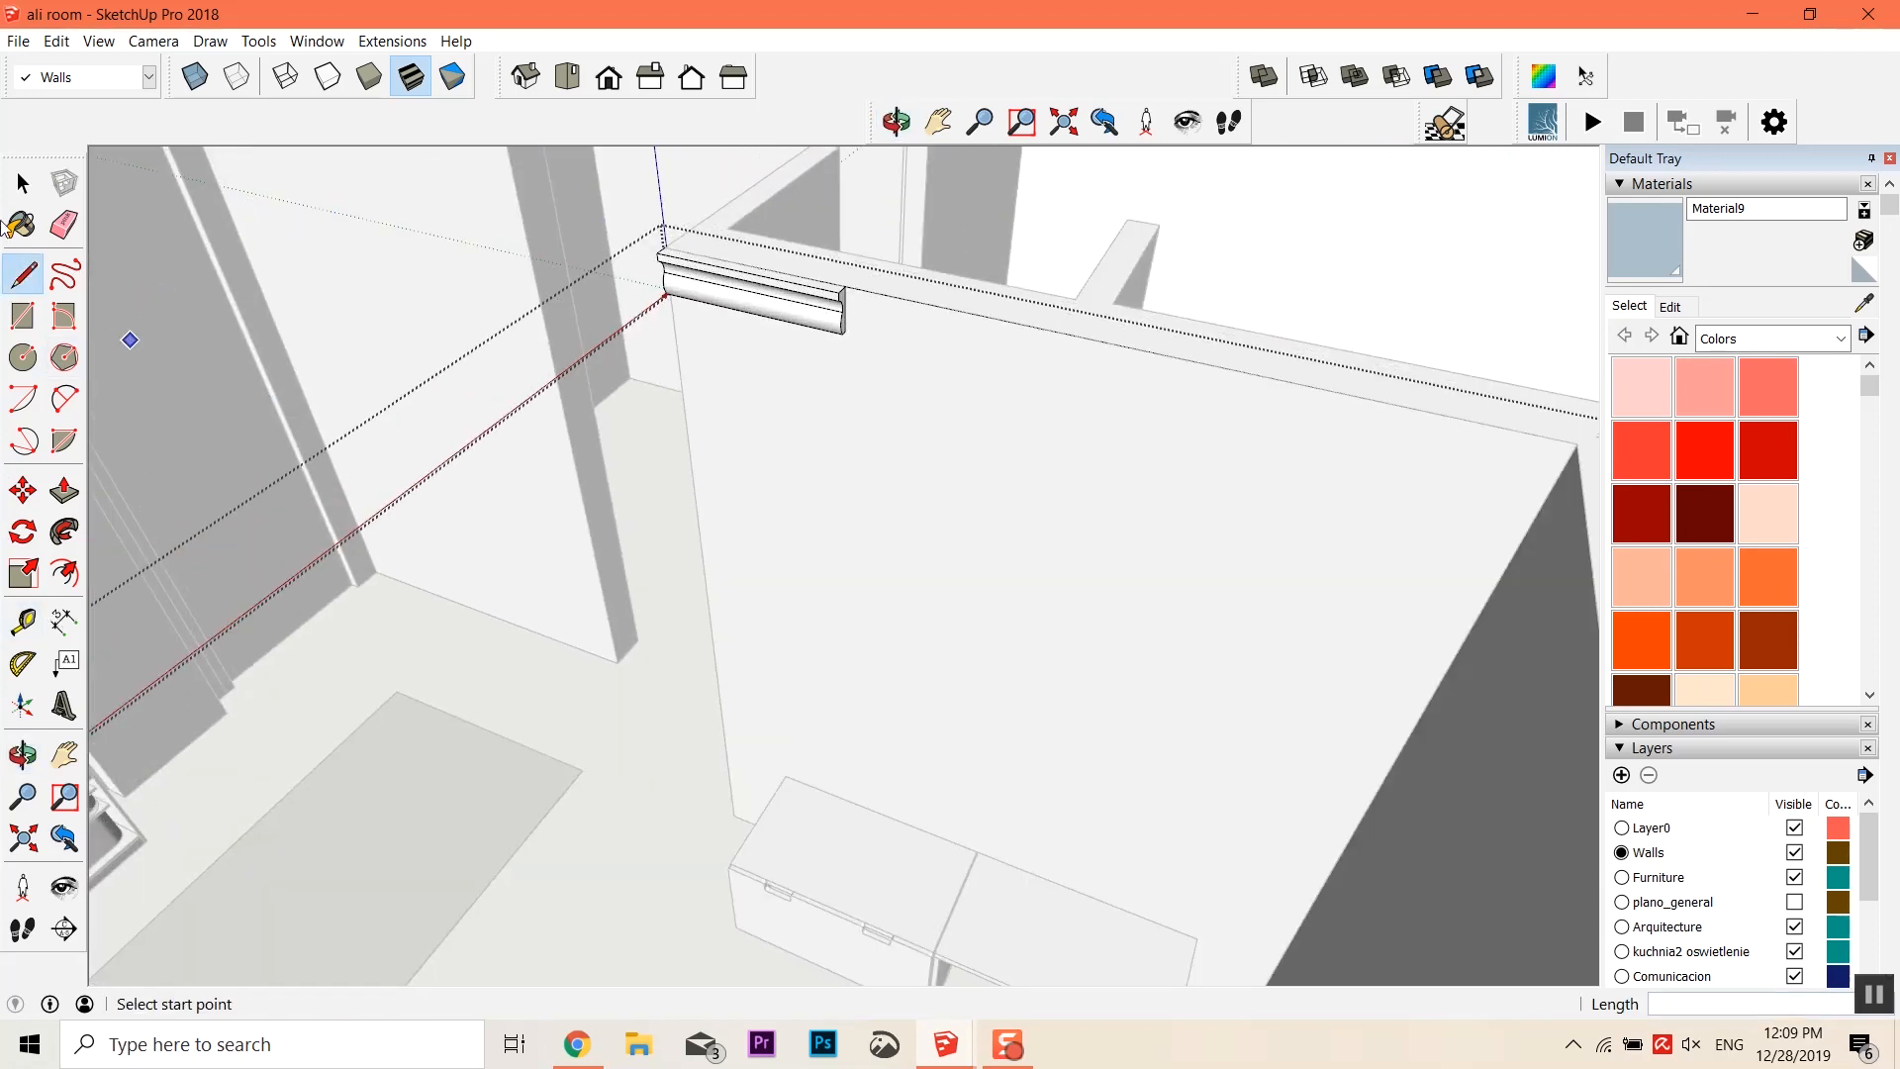
left_click(69, 587)
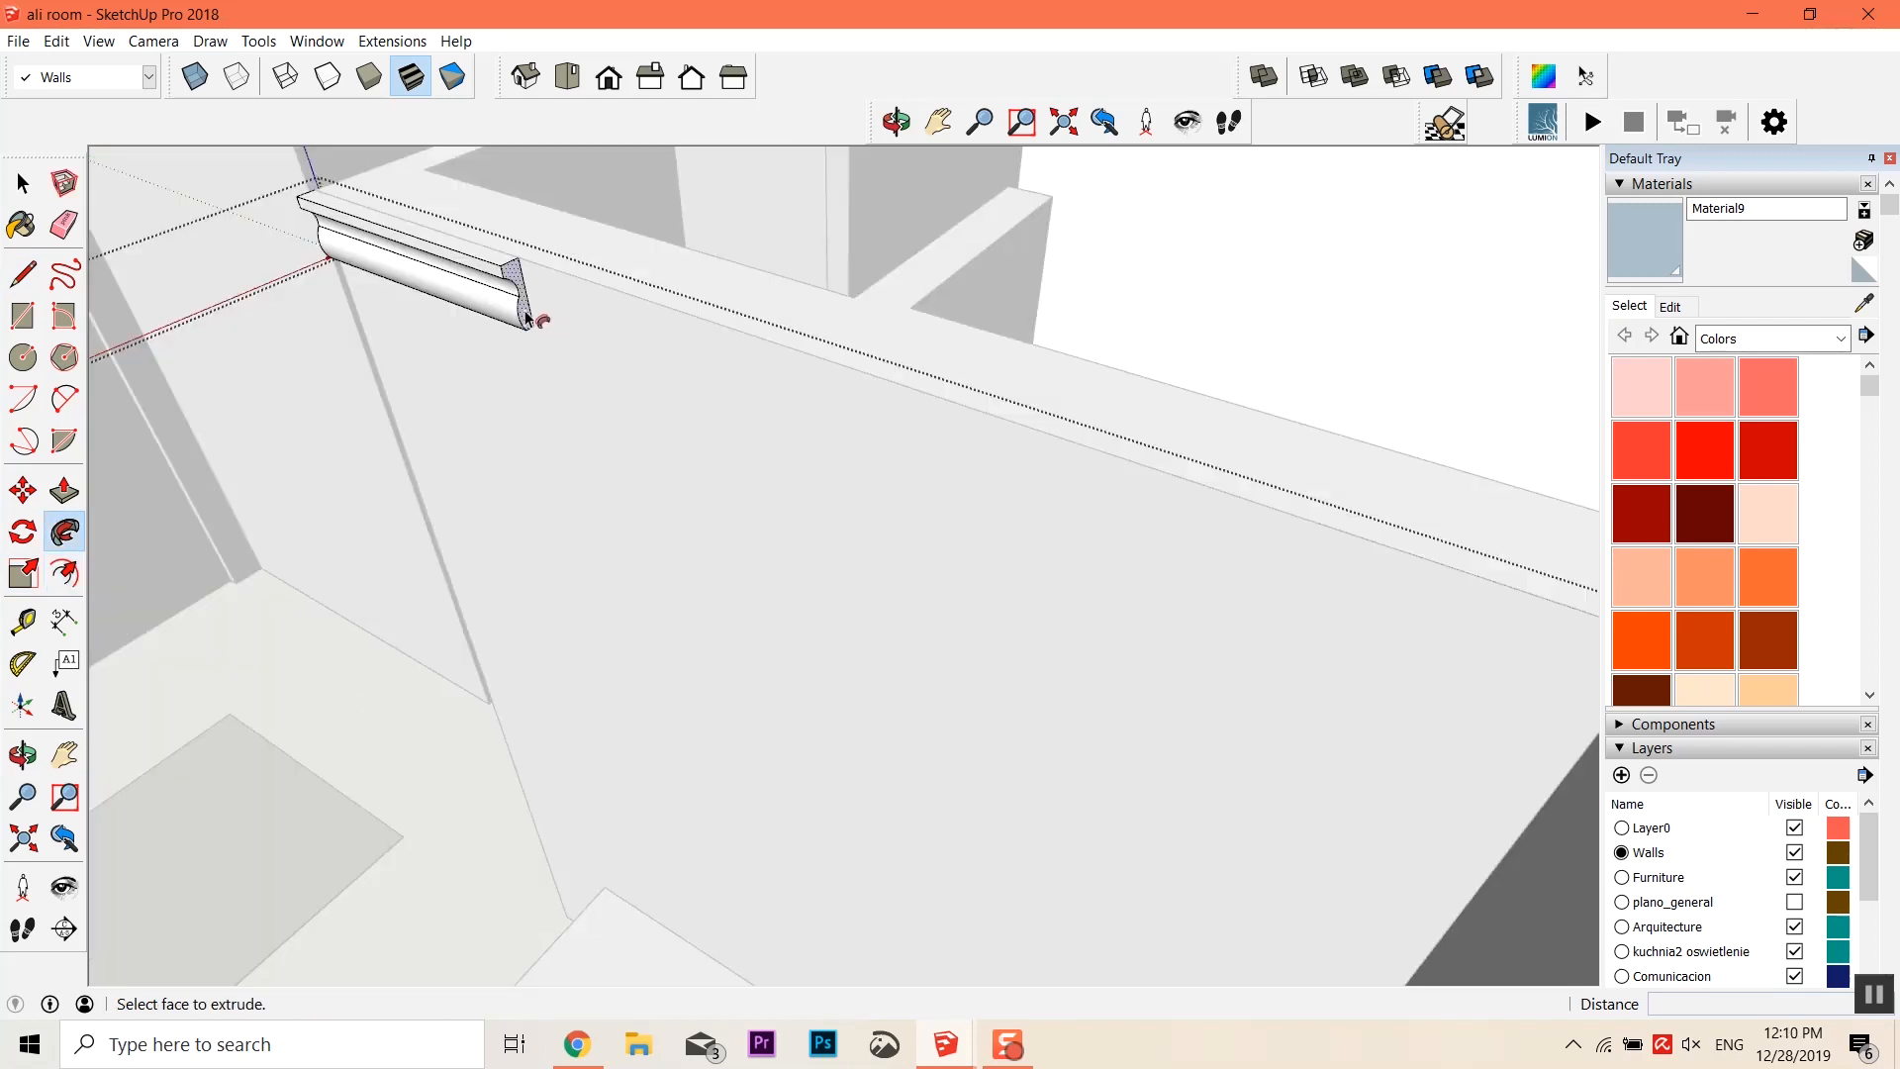
key("ctrl+z")
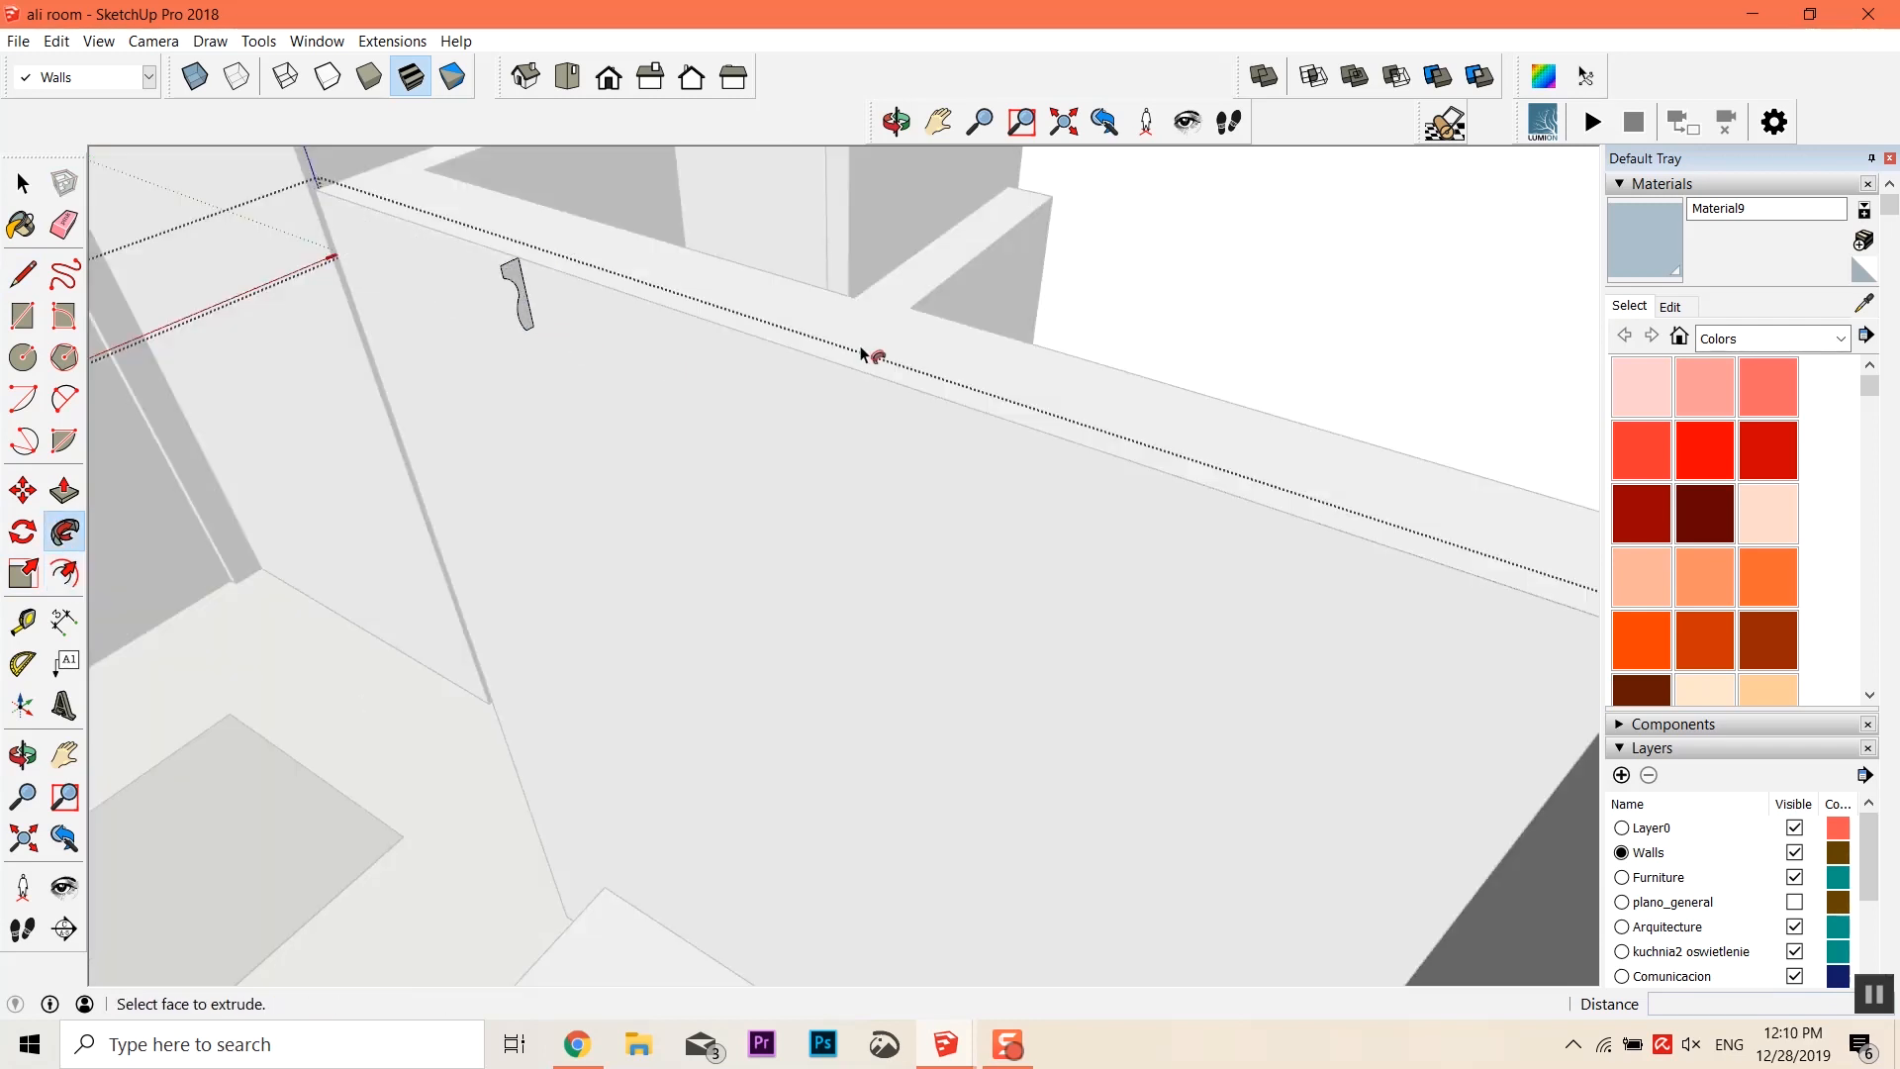
Sweep the molding profile with Follow Me along the wall tops, around both corners and partway onto the window wall
scroll(971, 425, "down", 4)
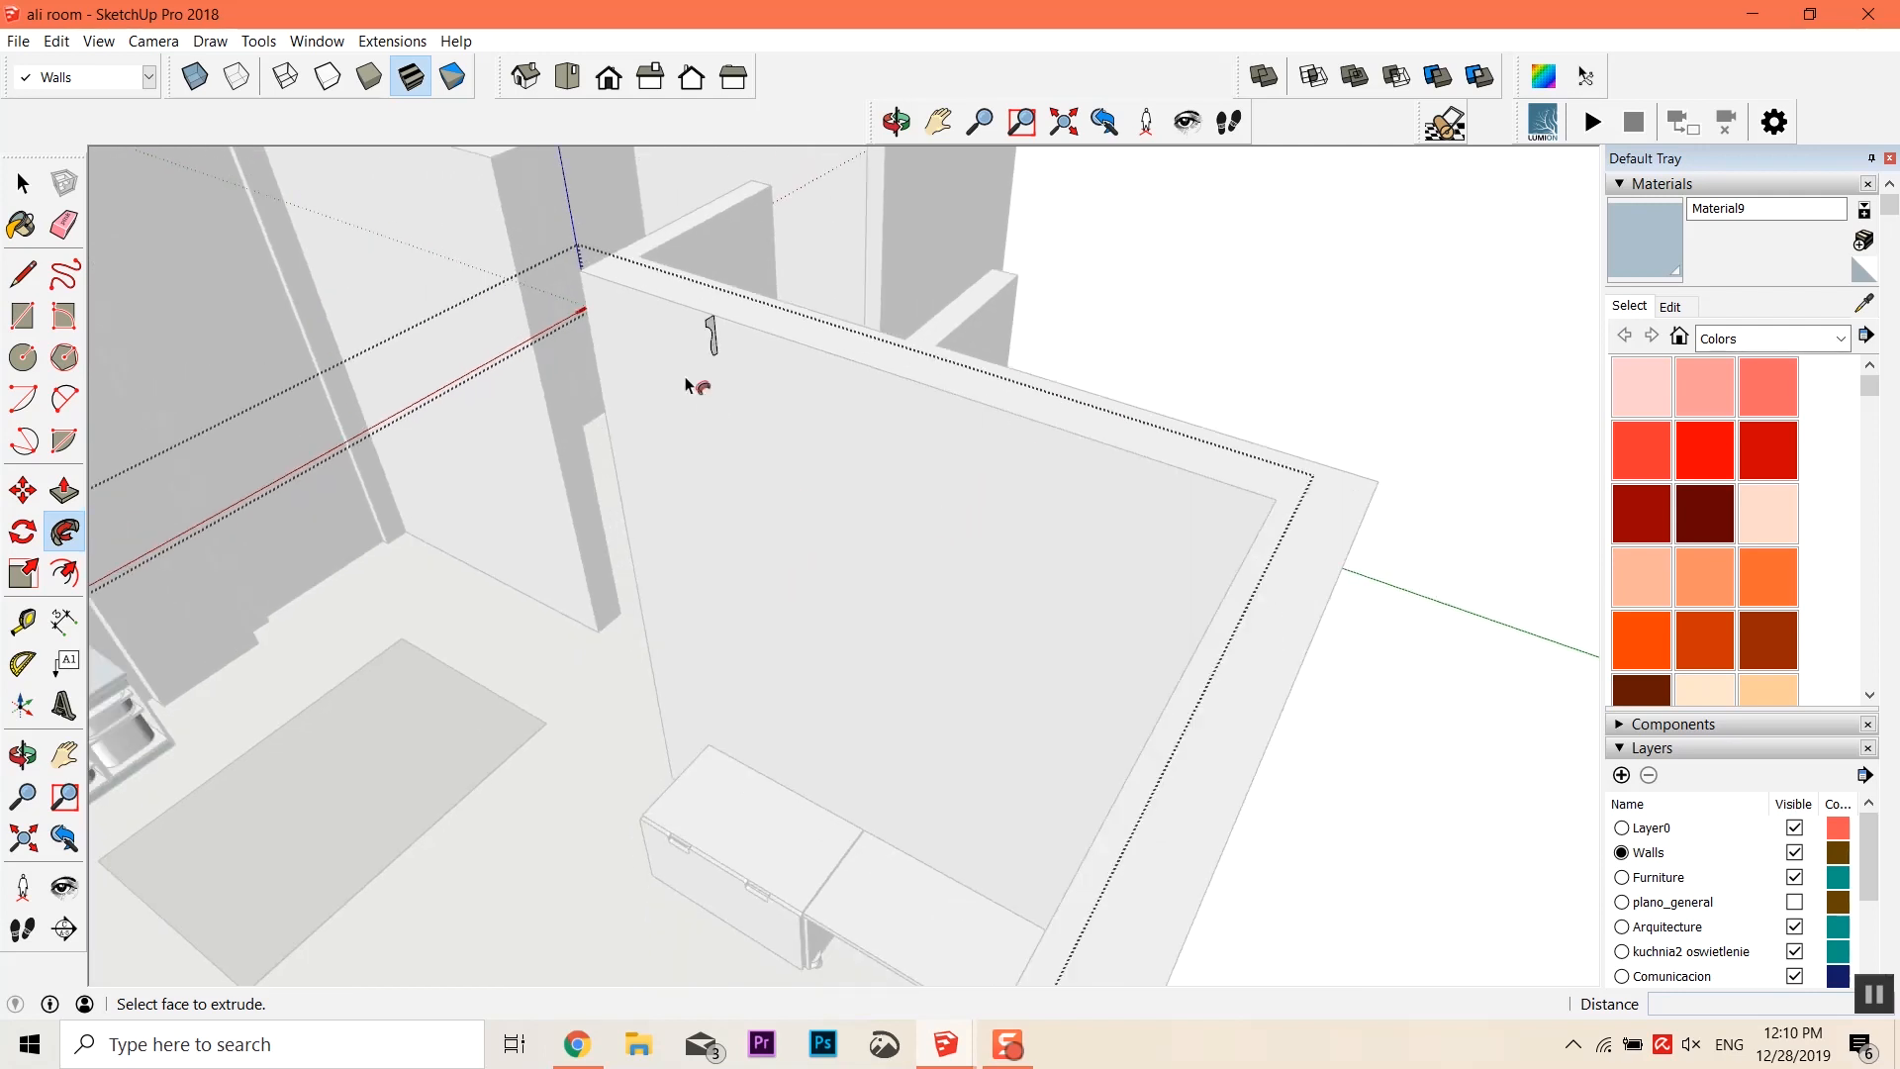
scroll(690, 385, "up", 2)
left_click(715, 344)
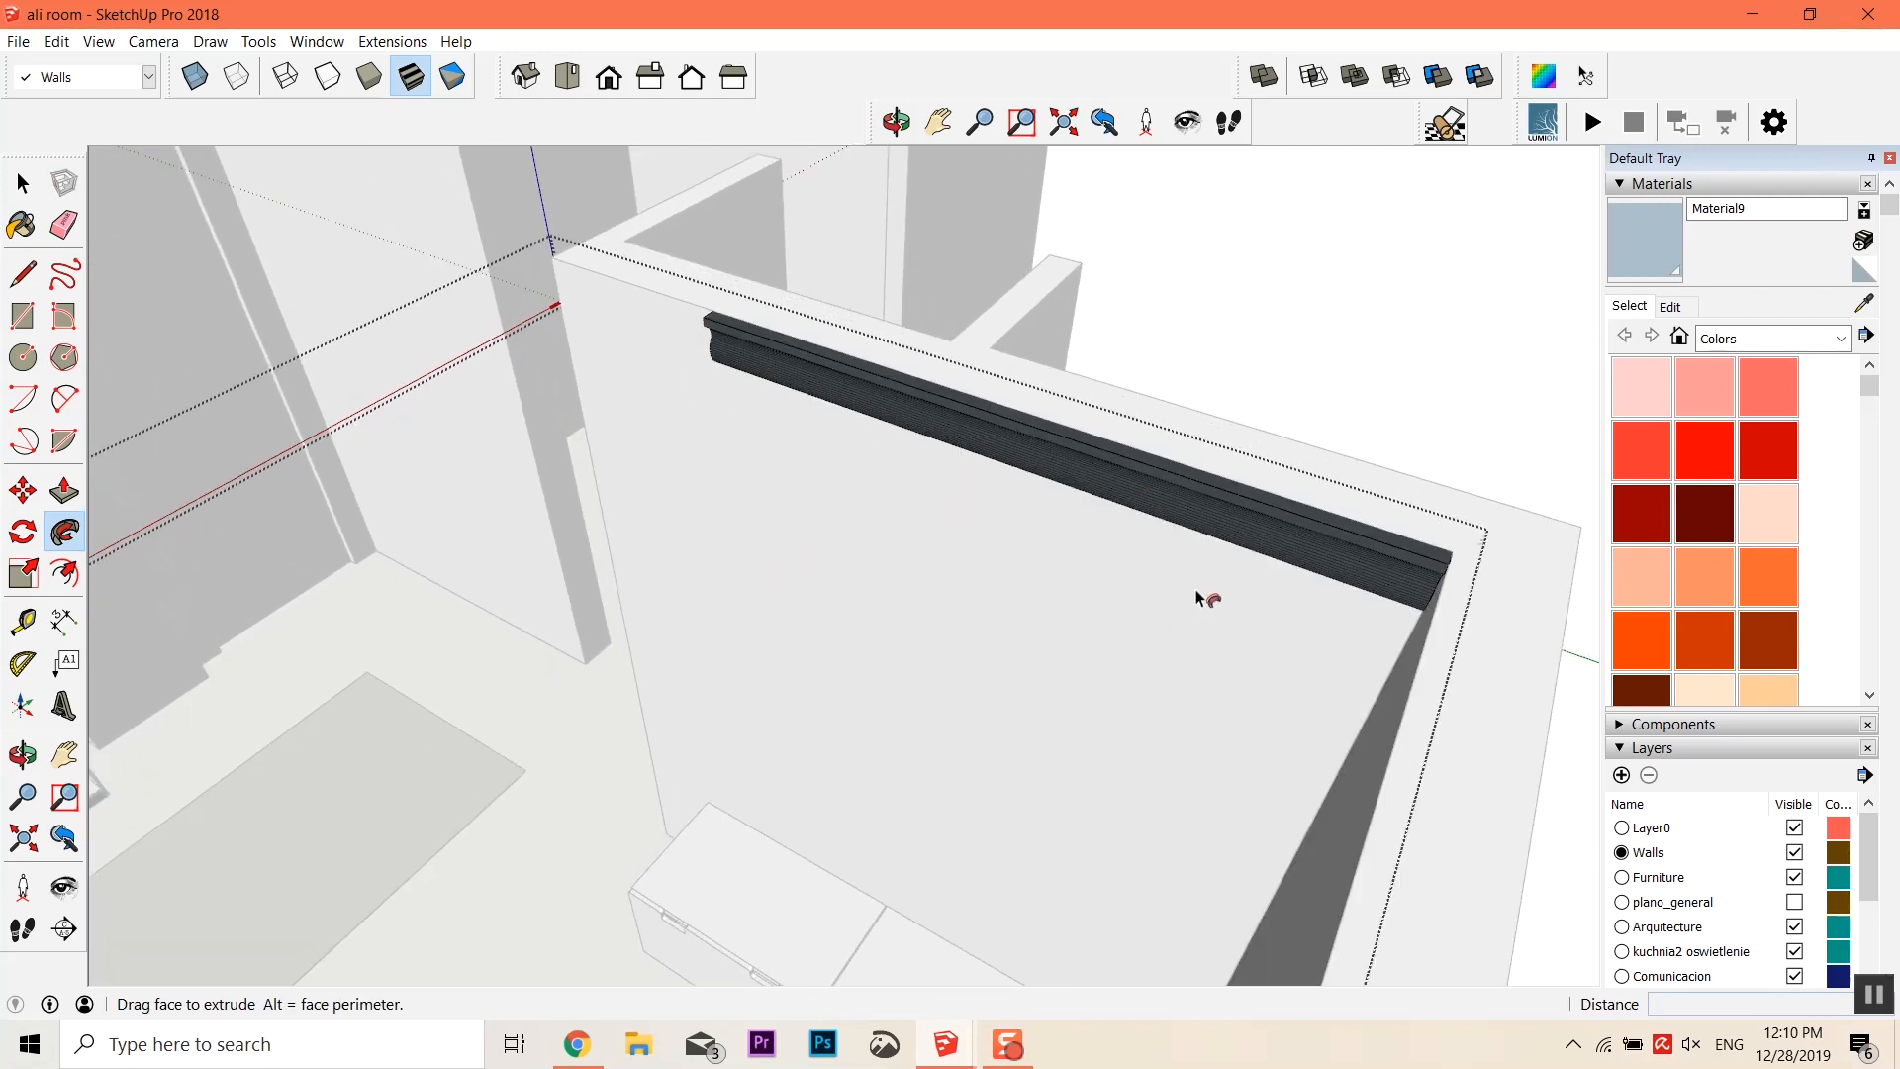
scroll(1196, 598, "down", 4)
middle_click_drag(1125, 836, 1383, 443)
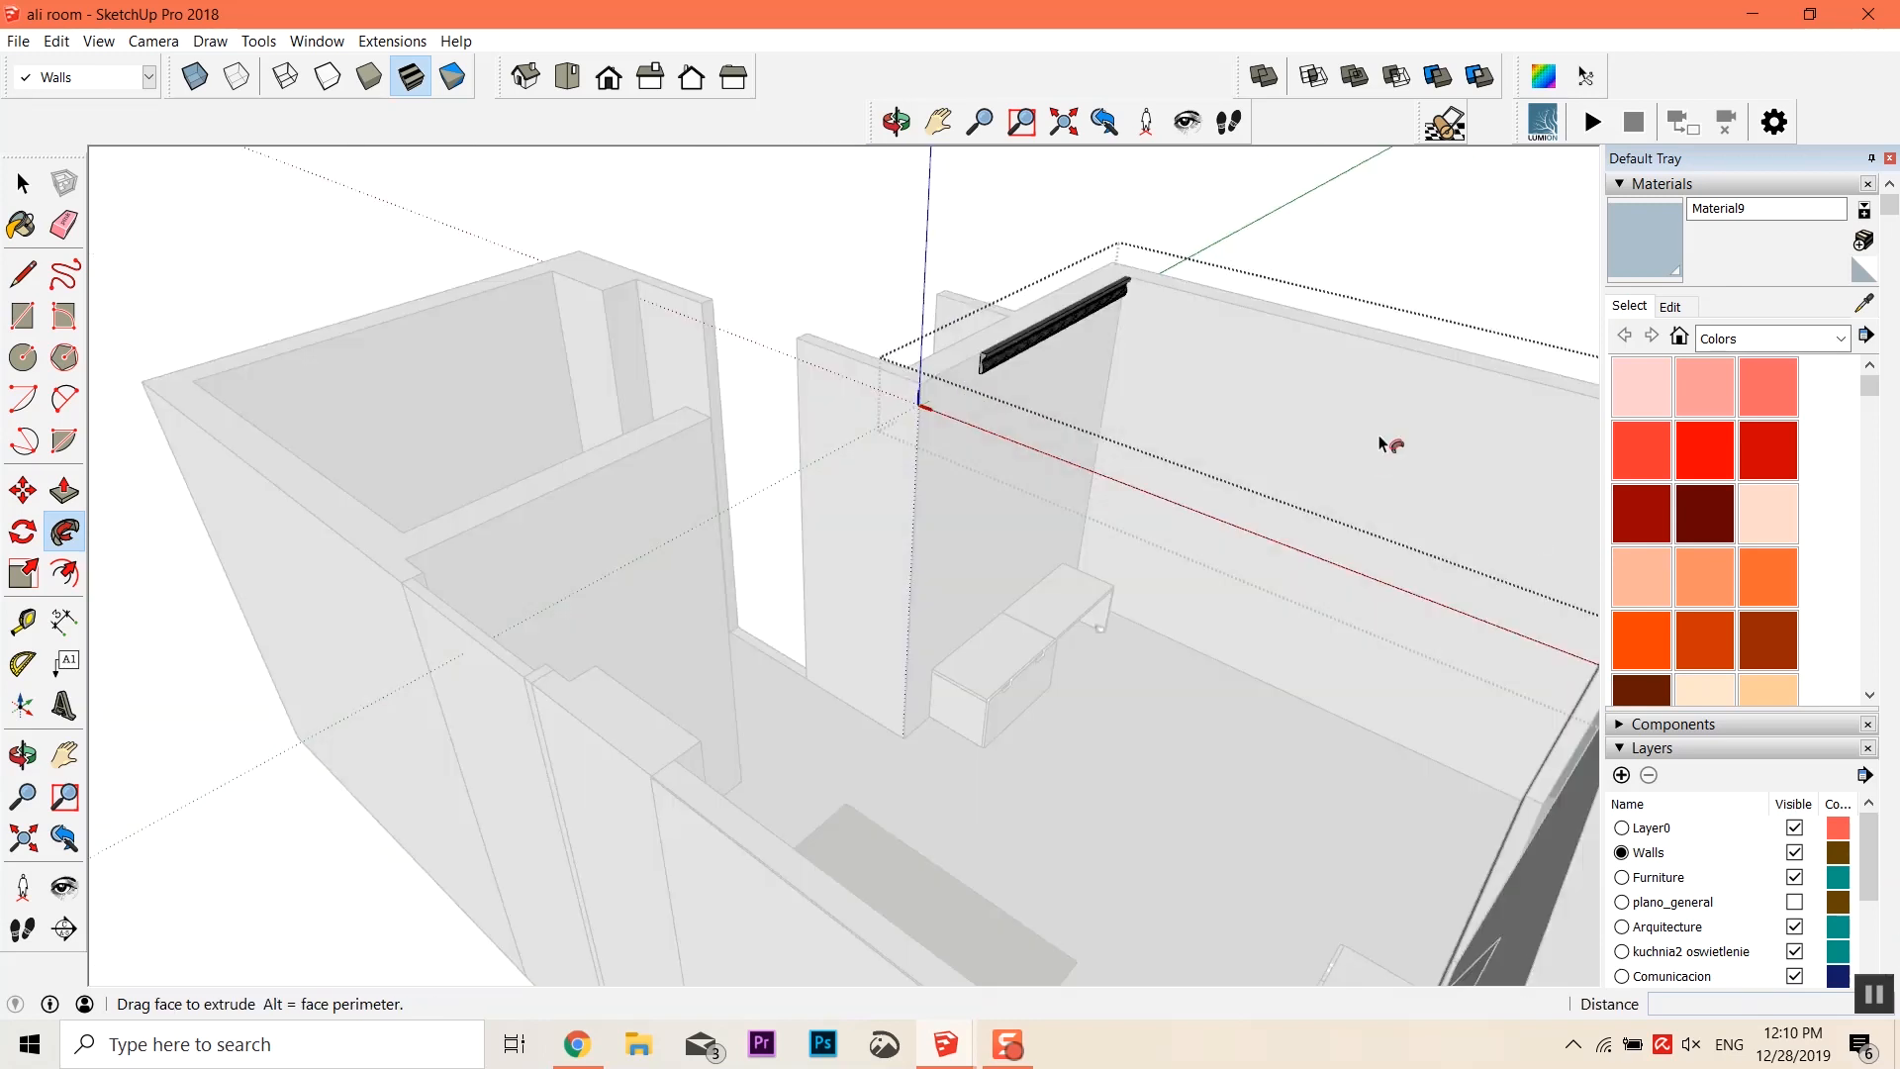
middle_click_drag(1524, 371, 1049, 475)
middle_click_drag(1101, 282, 1197, 365)
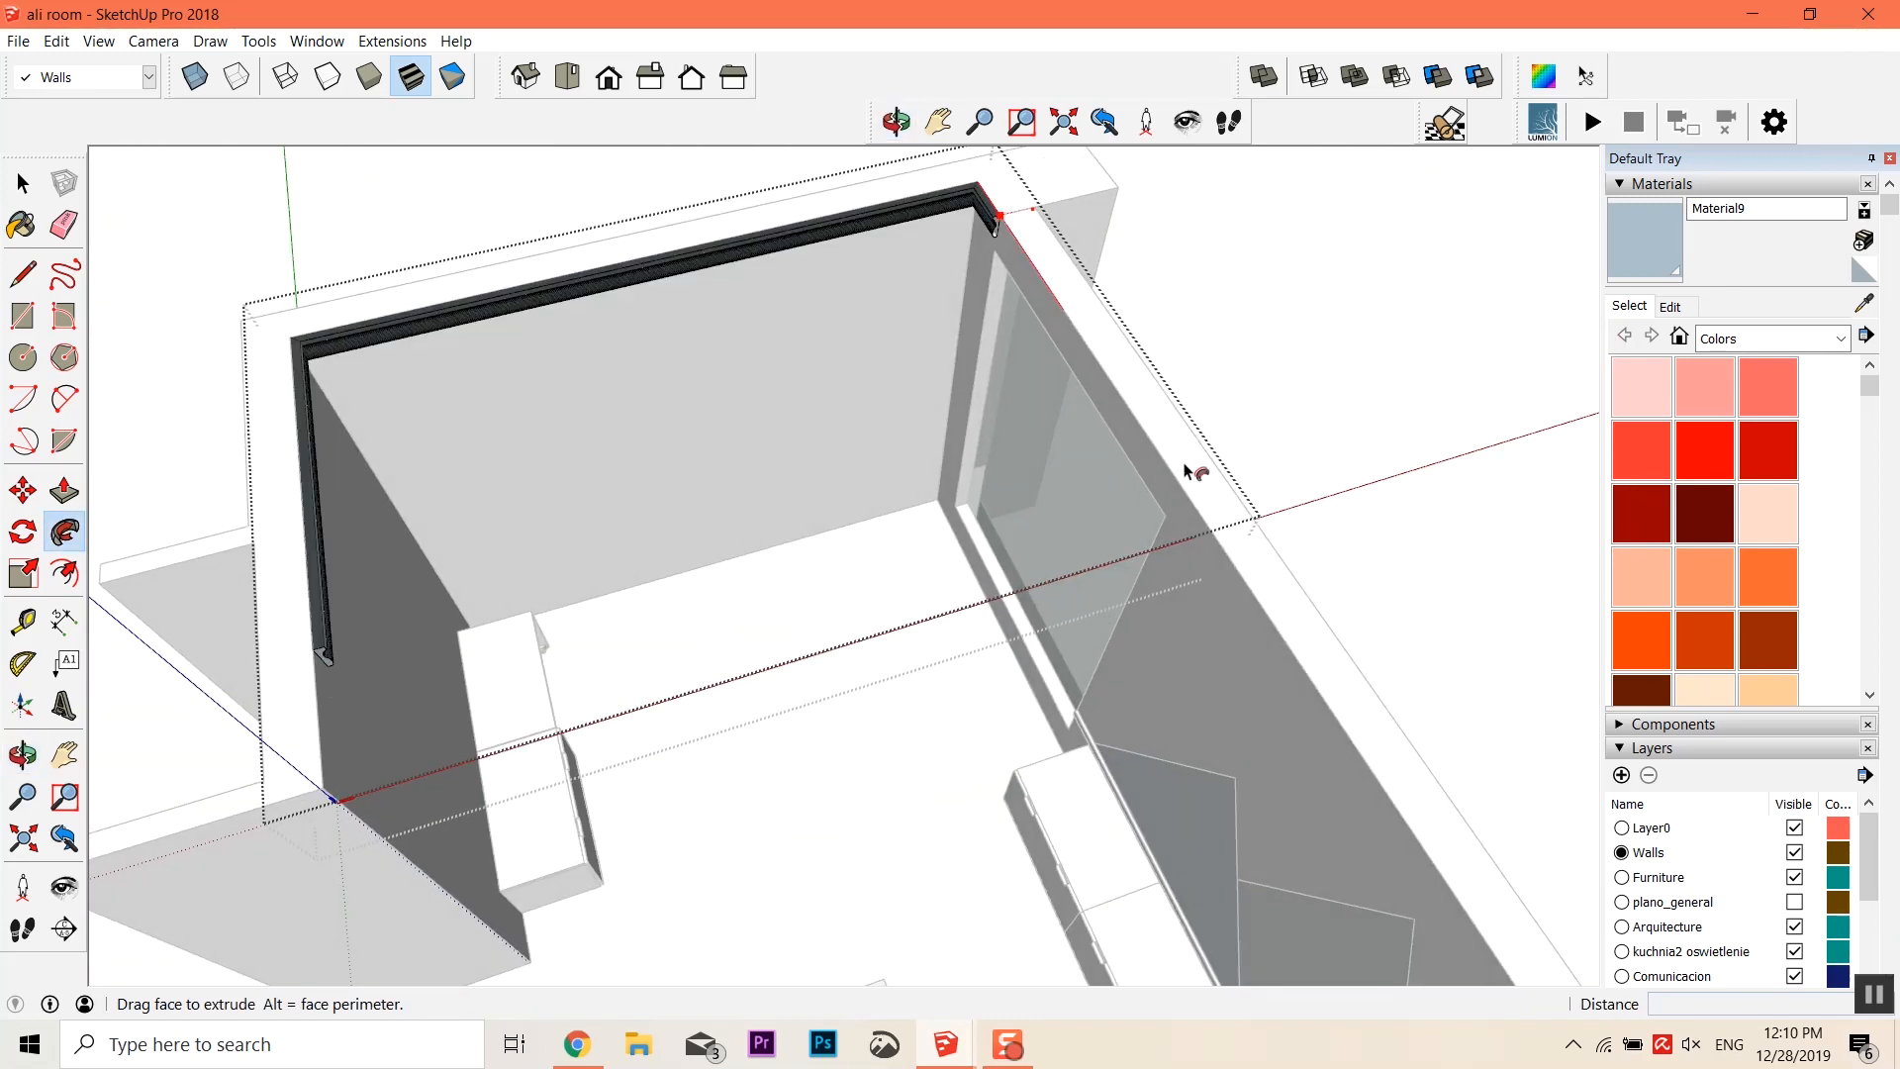
left_click(1043, 305)
left_click(14, 176)
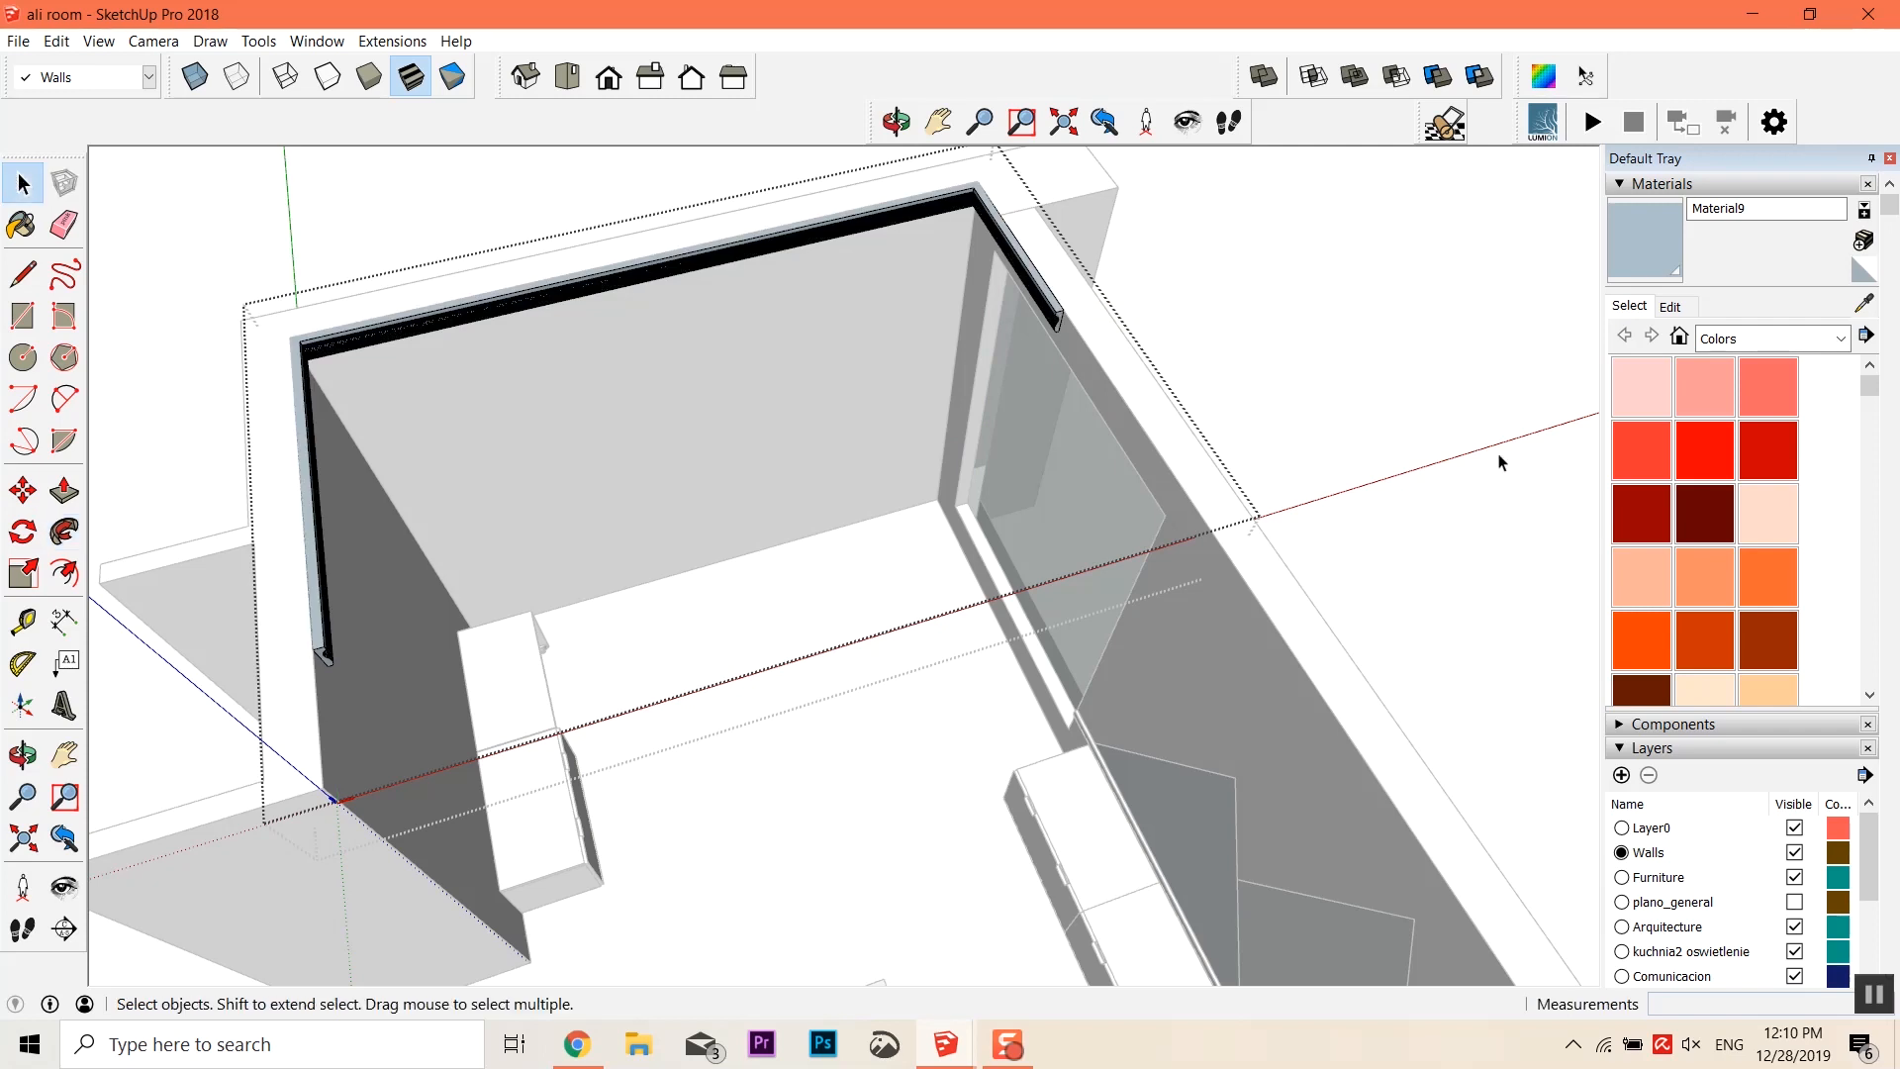
Leave the molding component and examine the molding along the wall tops and at the corners
left_click(1423, 411)
scroll(1039, 306, "up", 3)
middle_click_drag(1039, 332, 787, 393)
scroll(1013, 251, "up", 2)
scroll(1052, 262, "down", 3)
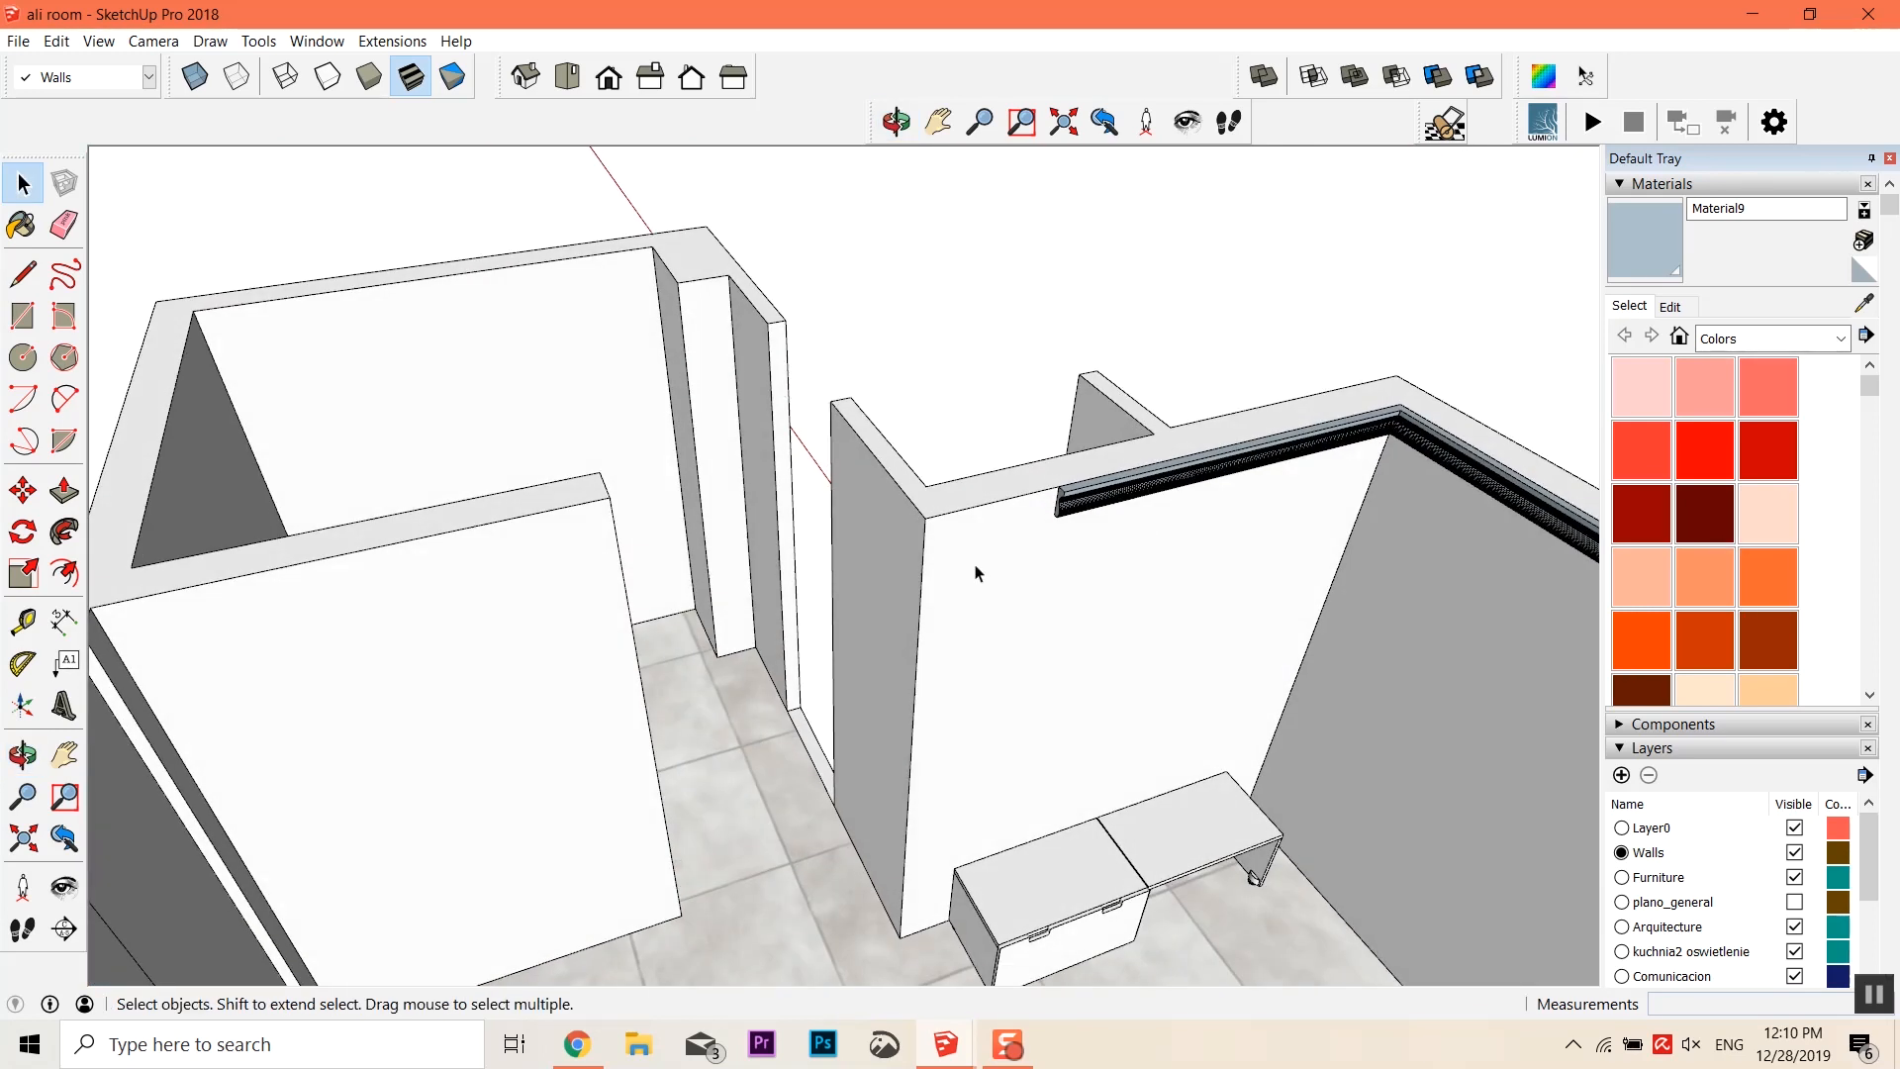
scroll(1099, 485, "down", 2)
middle_click_drag(1108, 484, 1113, 737)
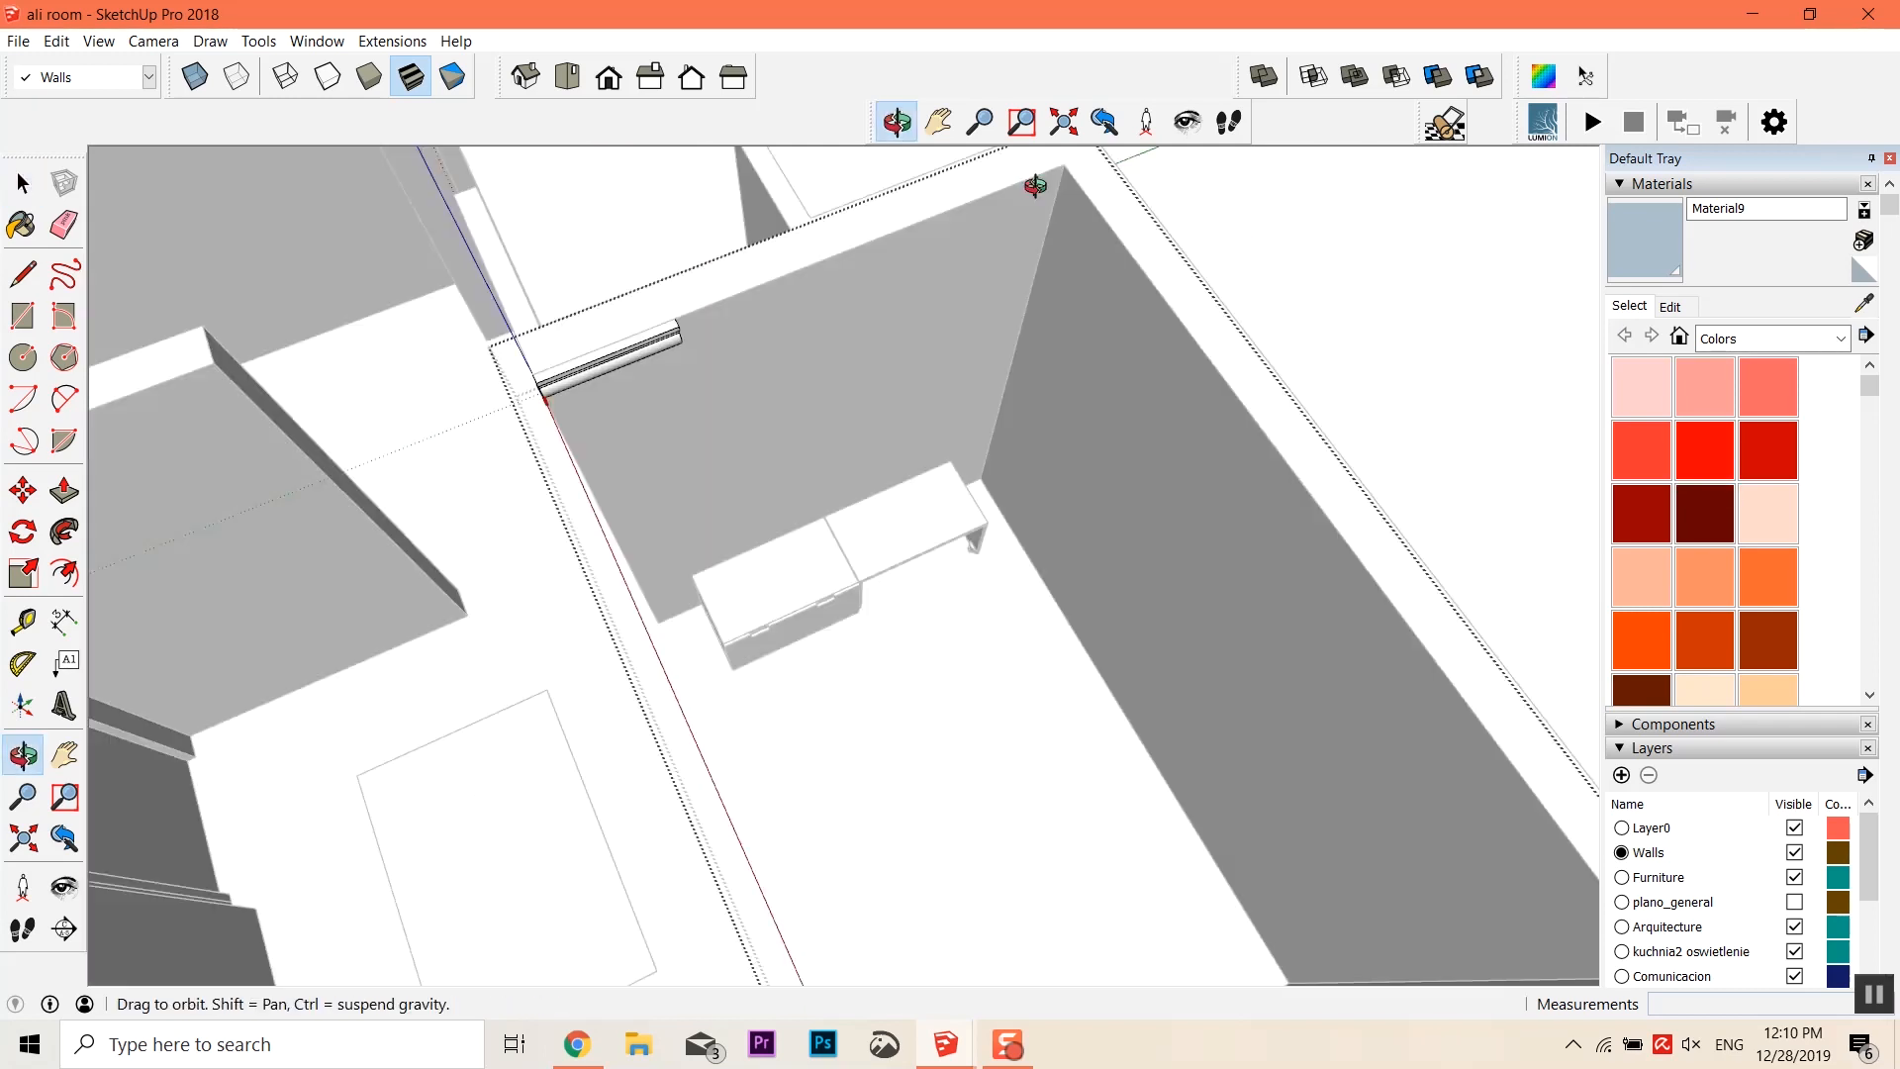
middle_click_drag(1035, 186, 1394, 295)
left_click(1394, 295)
middle_click_drag(765, 219, 311, 313)
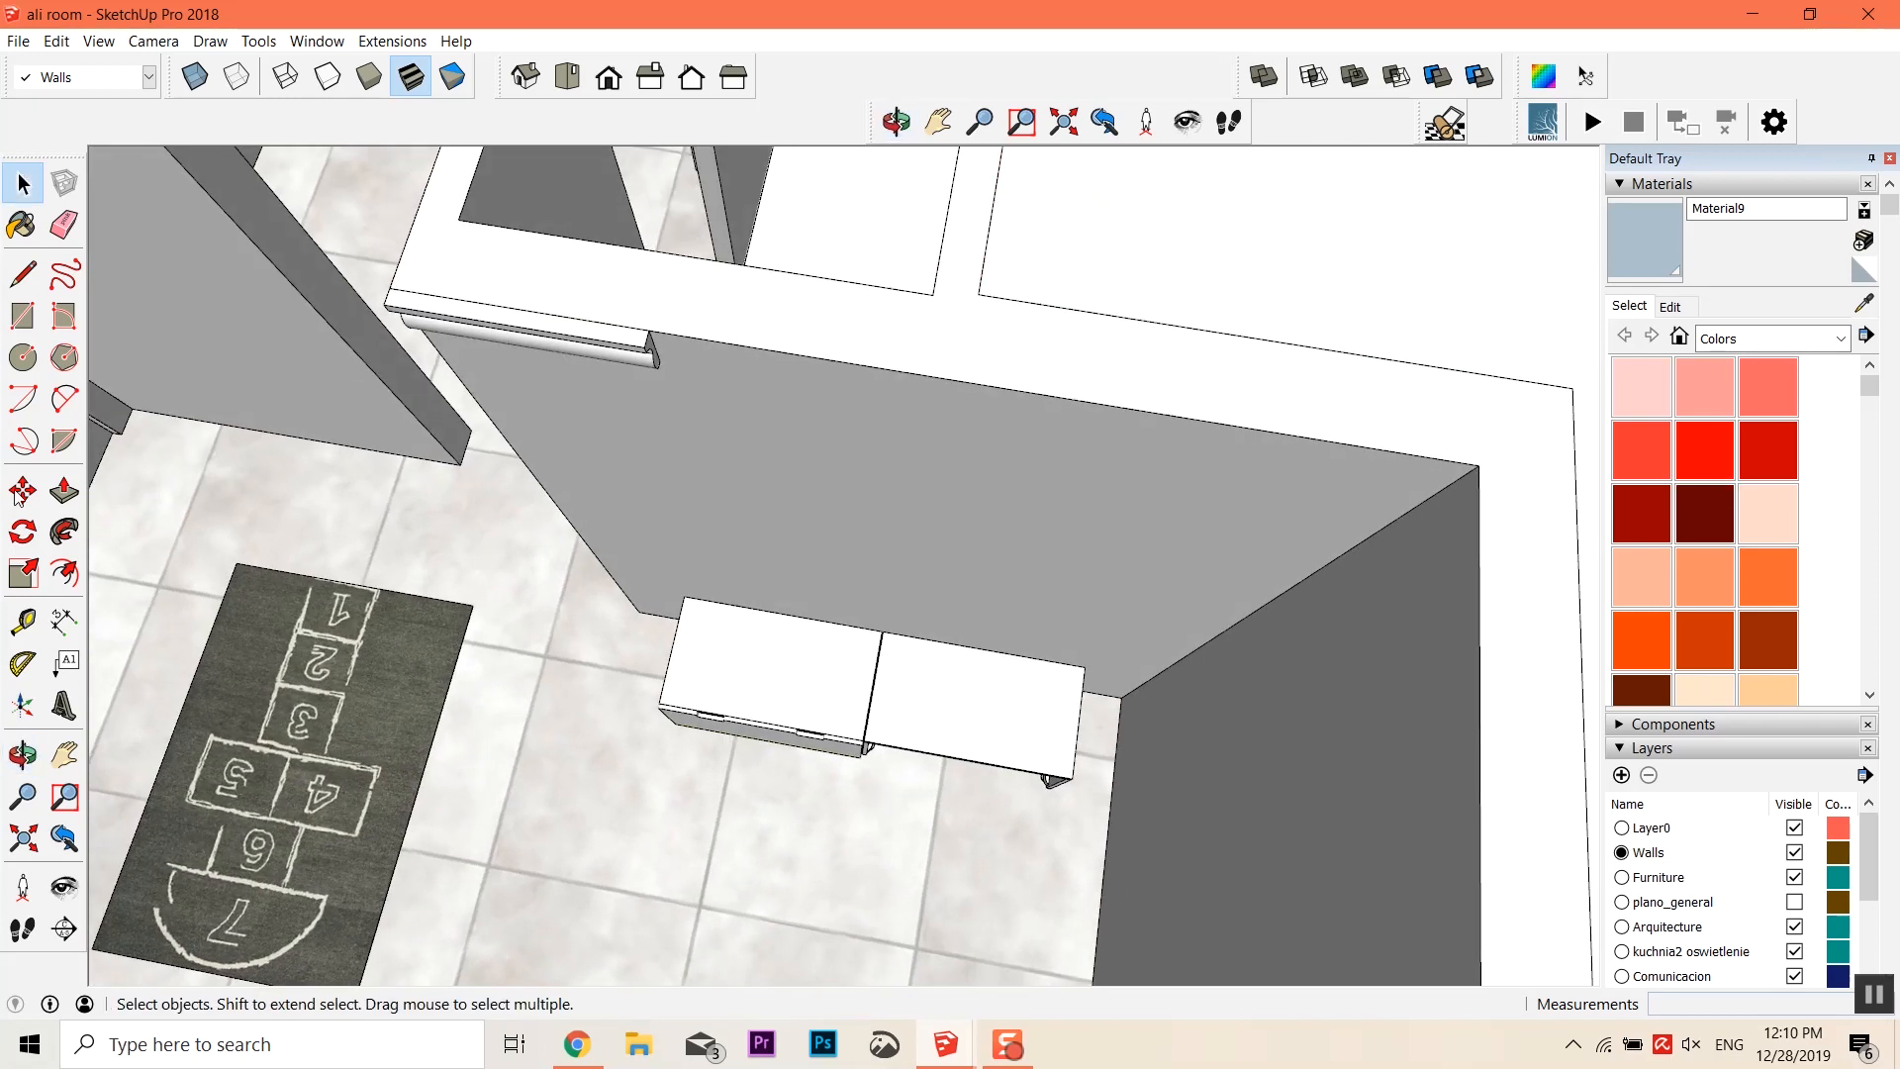
Open the molding component for editing and draw a large circle starting at the molding's end face as a curved path
double_click(523, 336)
left_click(614, 353)
scroll(660, 354, "up", 4)
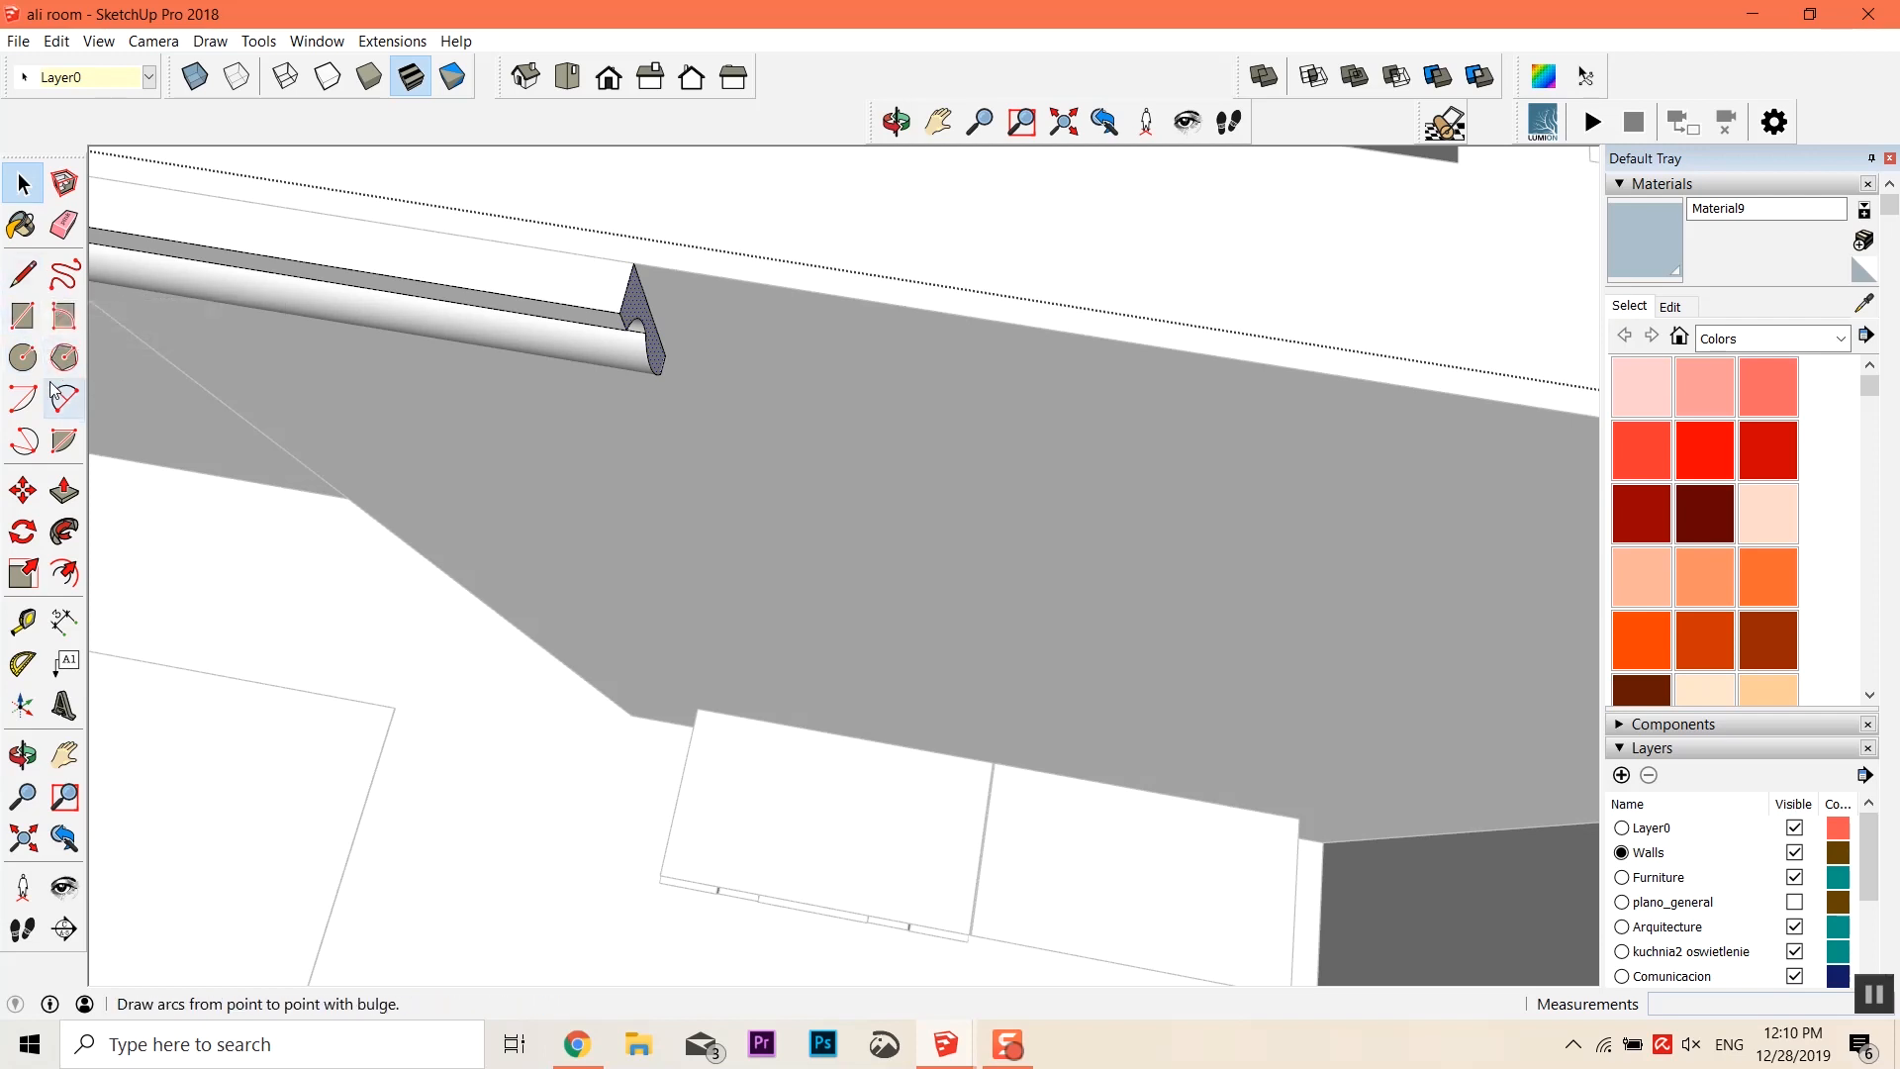
left_click(24, 399)
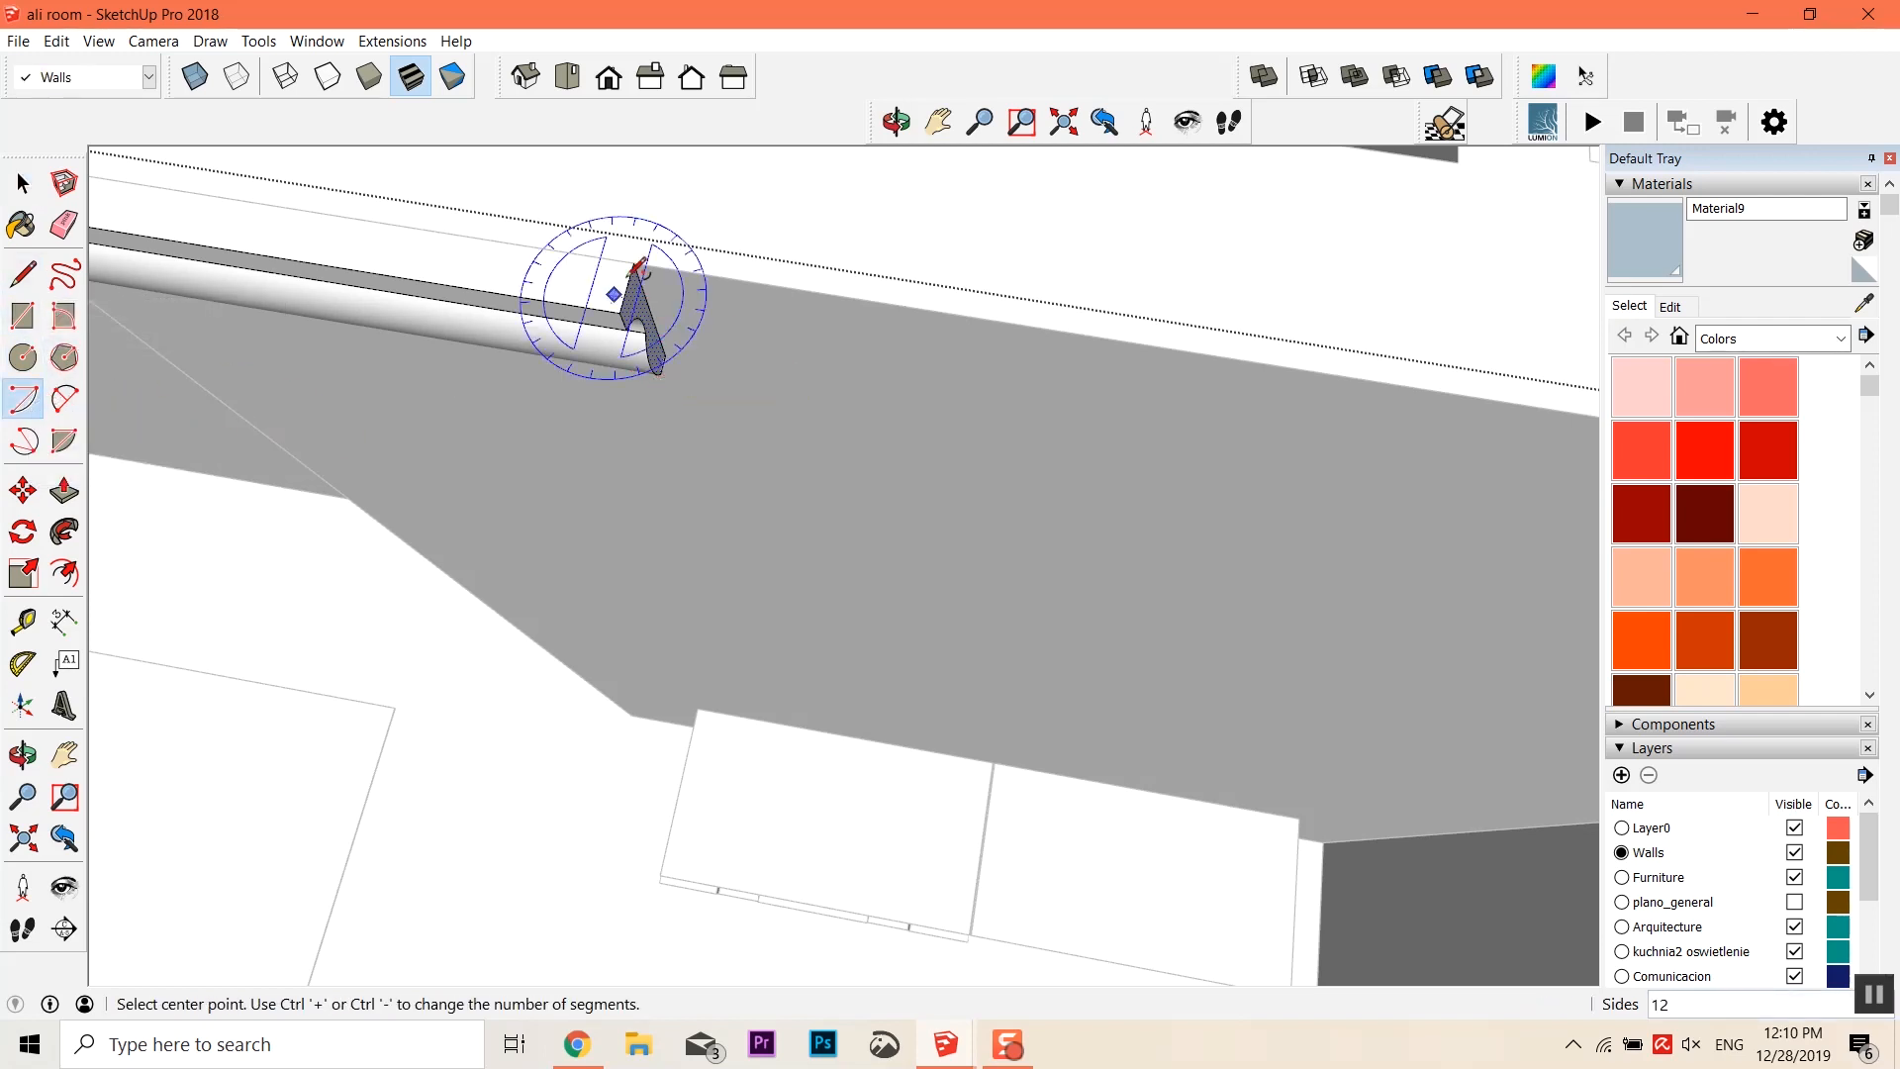
left_click(638, 297)
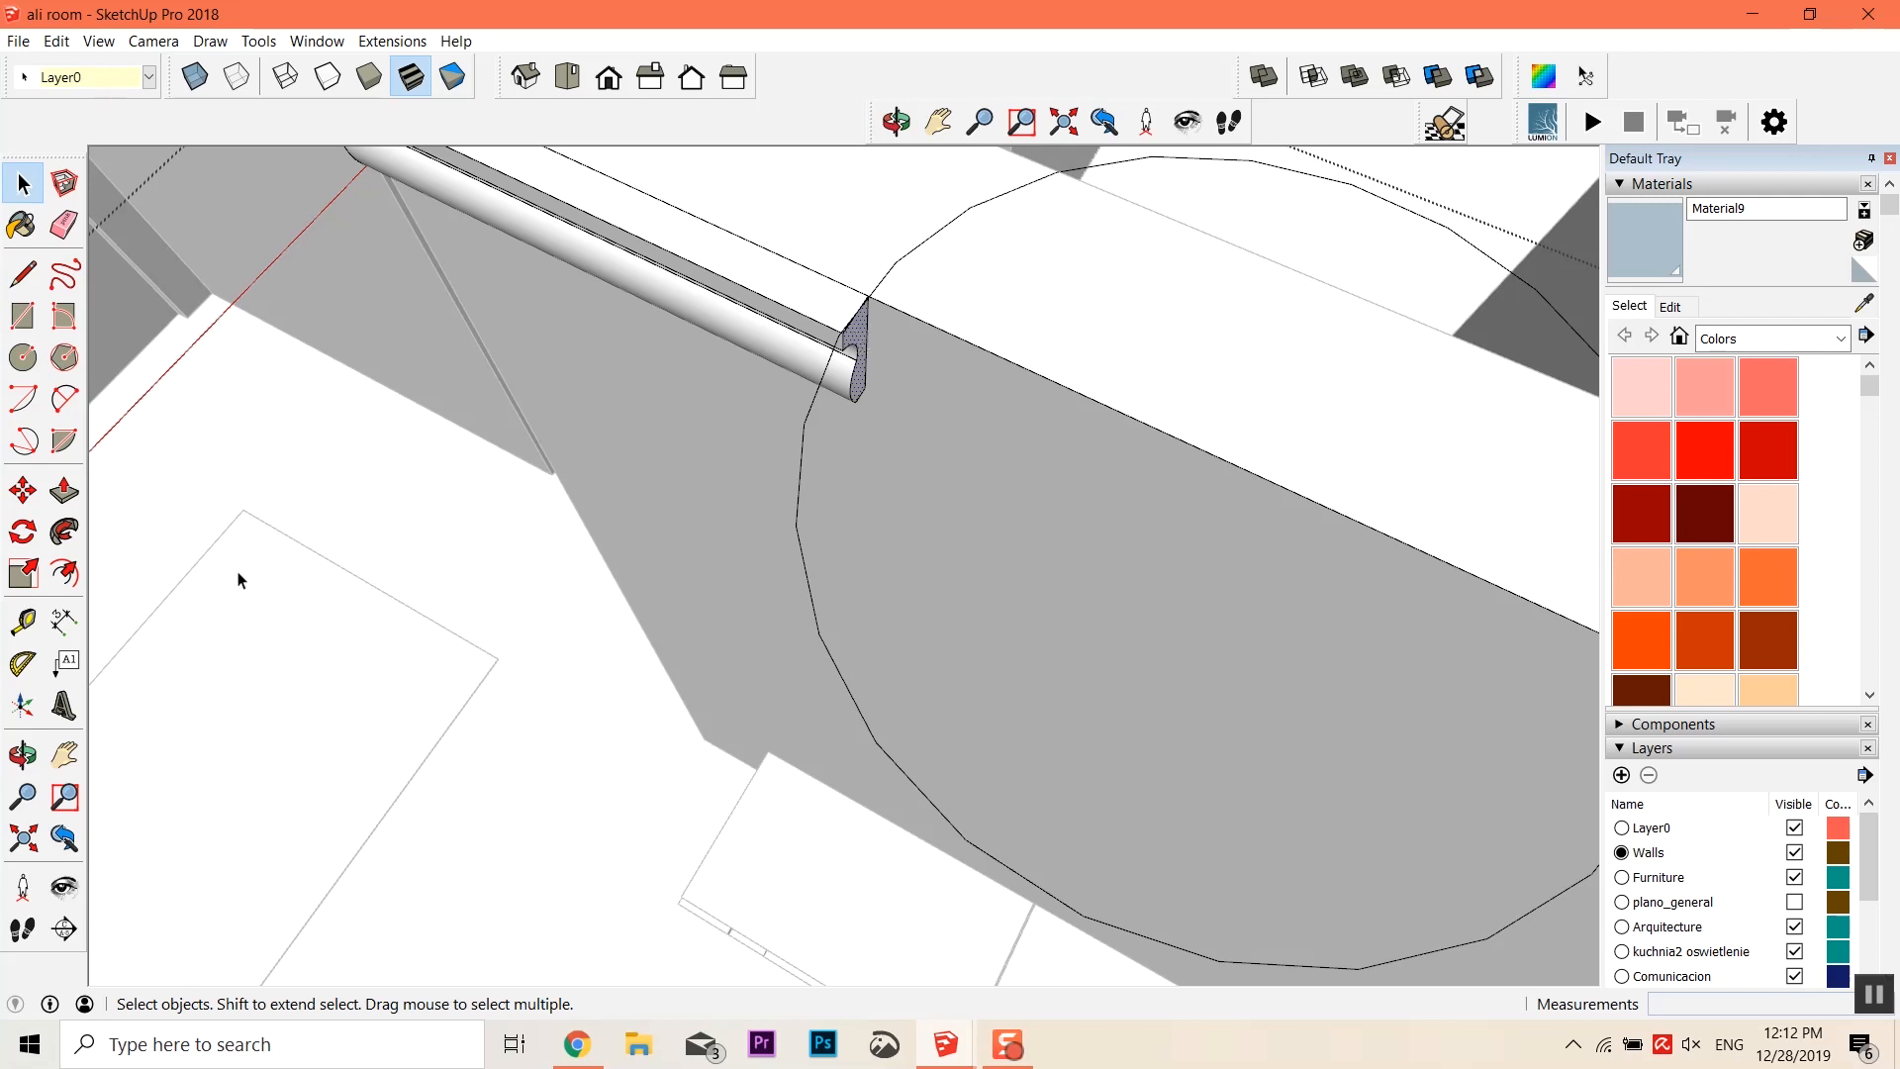
Delete the part of the circle that lies beyond the wall's inner top edge
left_click(805, 436)
middle_click_drag(785, 396, 1190, 383)
left_click(1327, 452)
key("Delete")
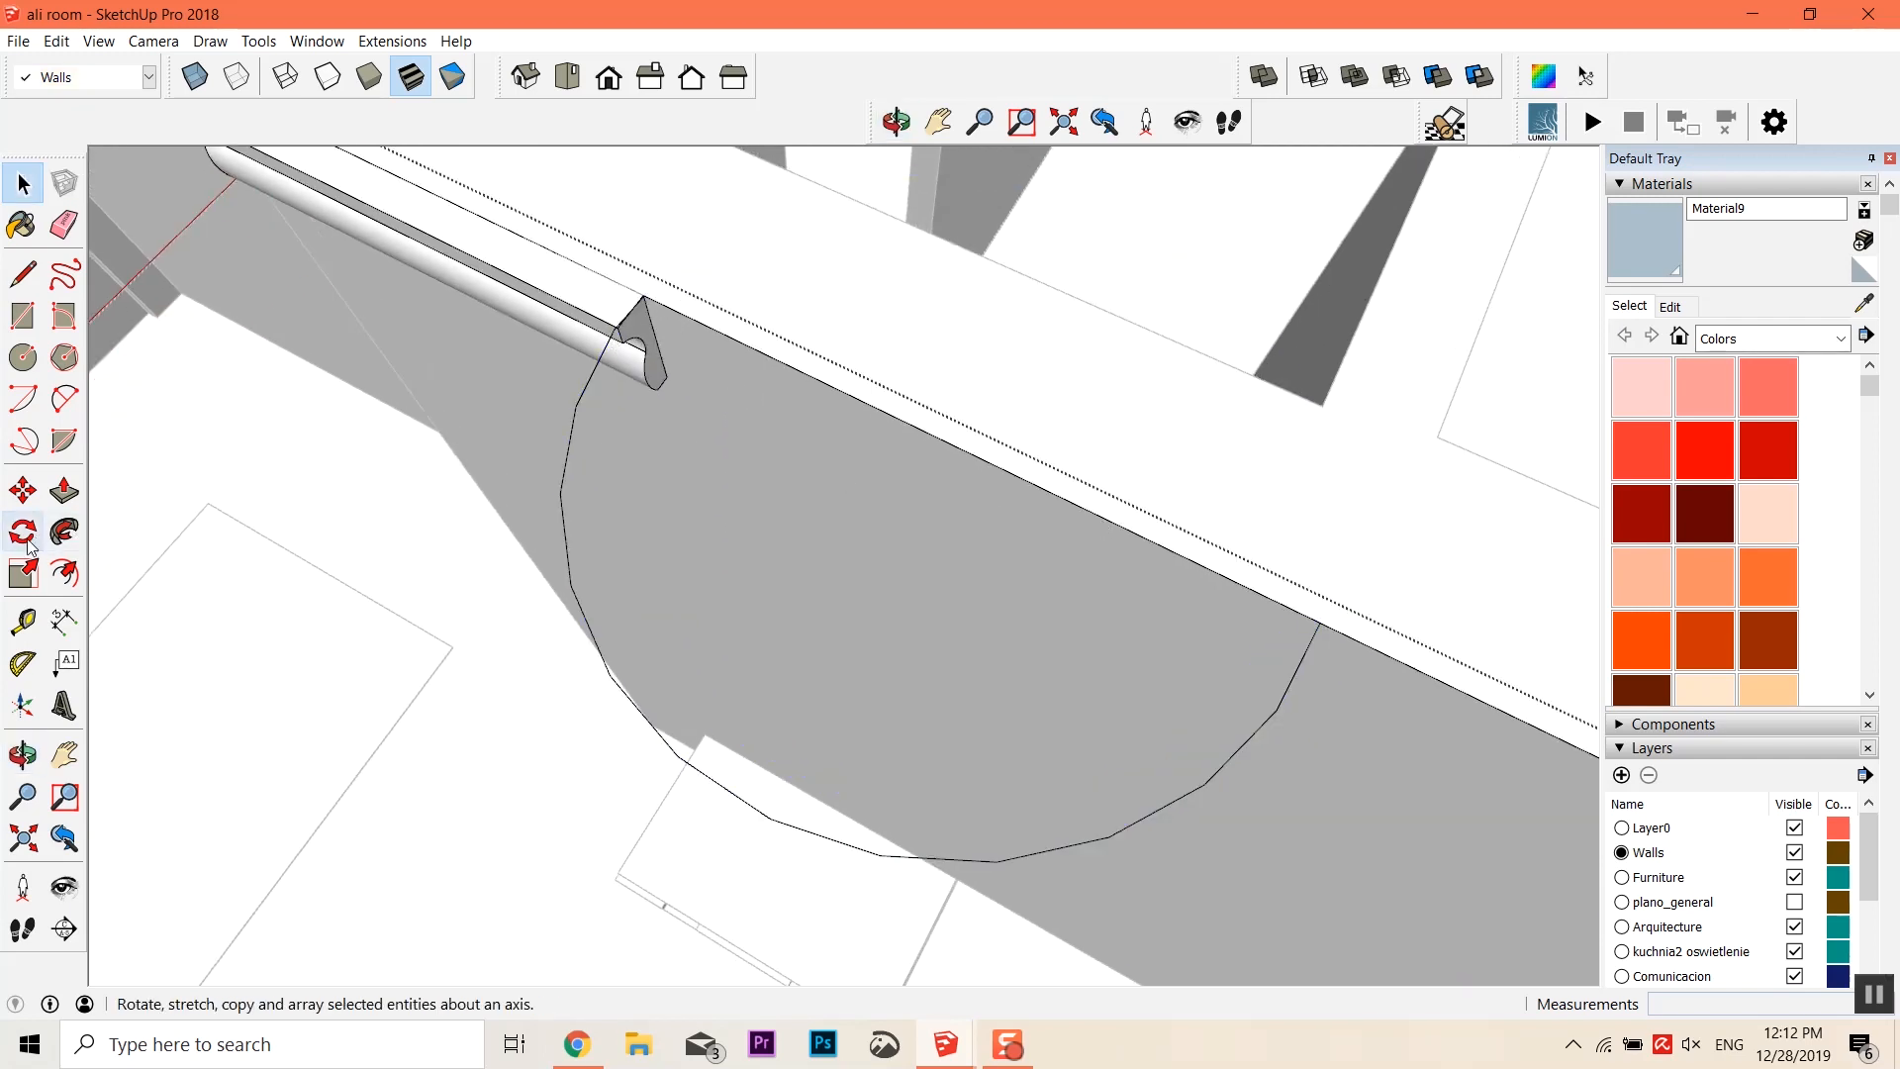
Sweep the molding's end face with Follow Me along the remaining arc to its far end at the wall
left_click(65, 544)
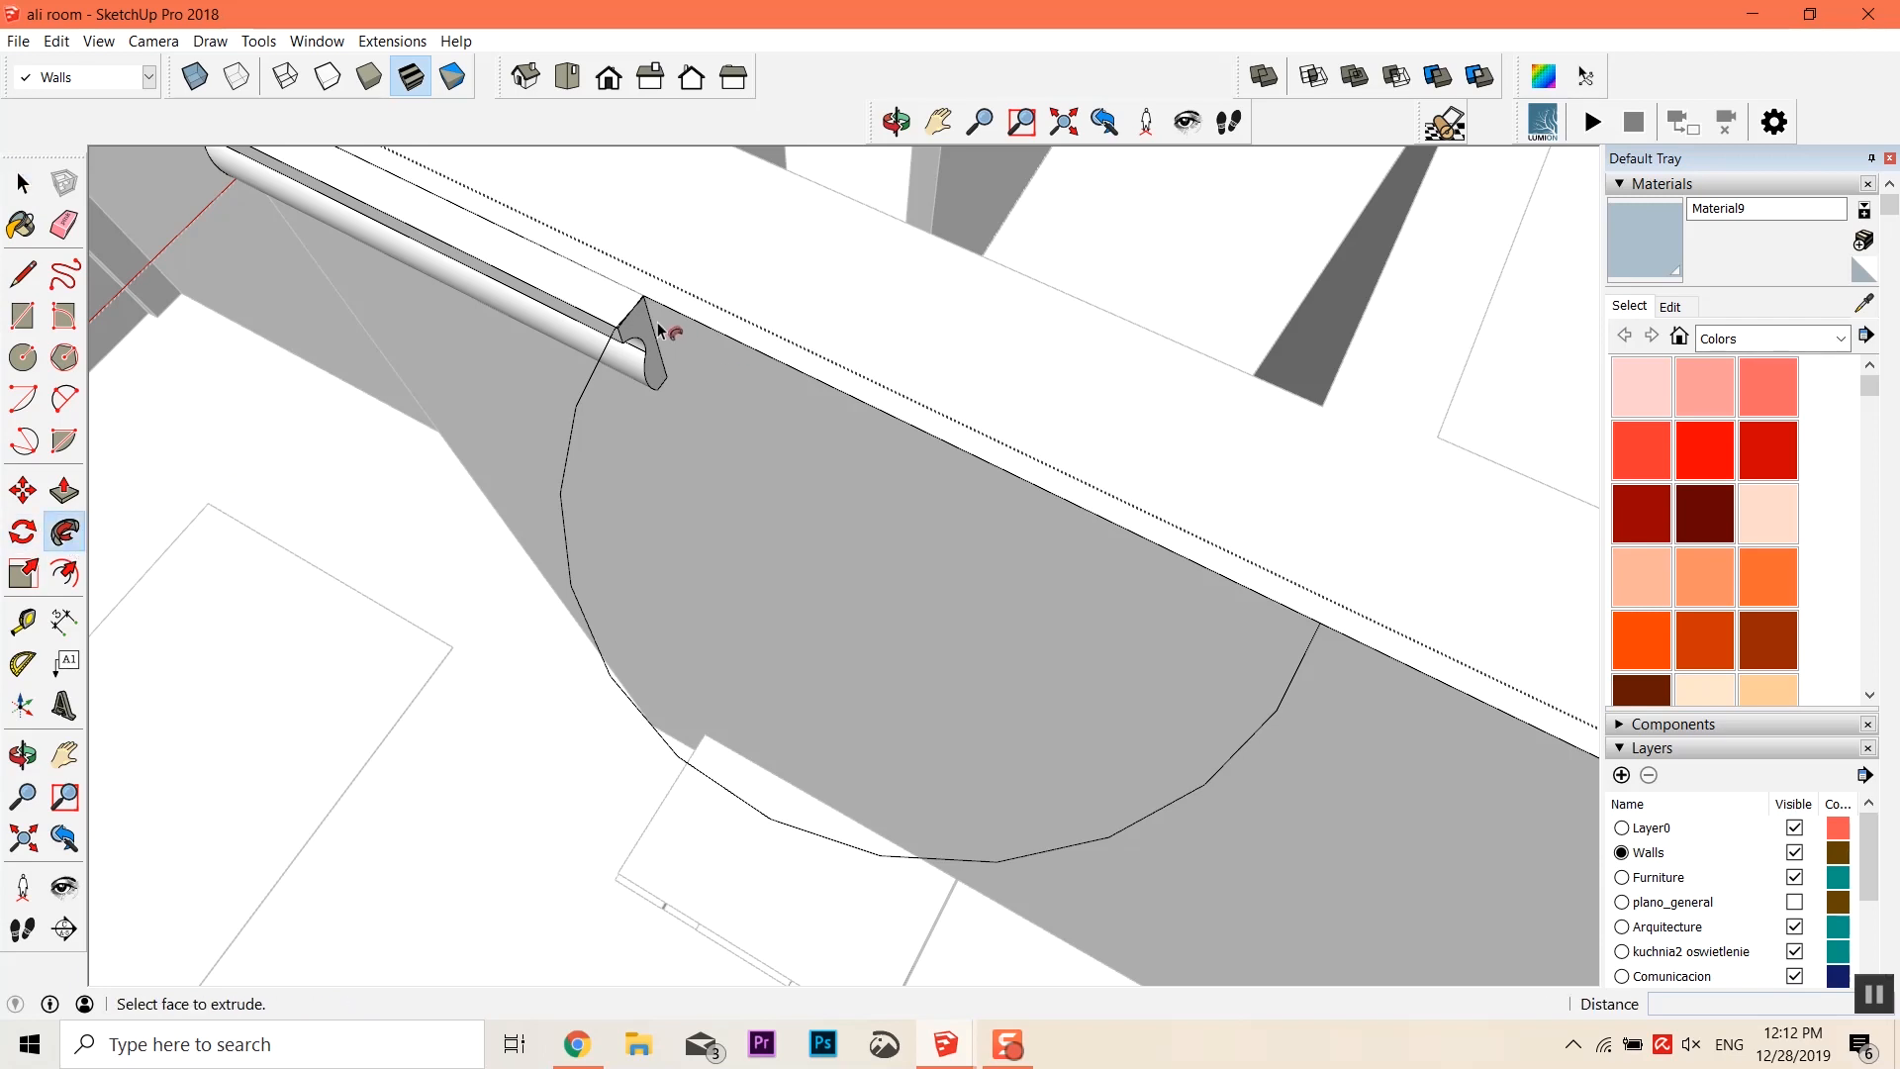
left_click_drag(651, 333, 1170, 839)
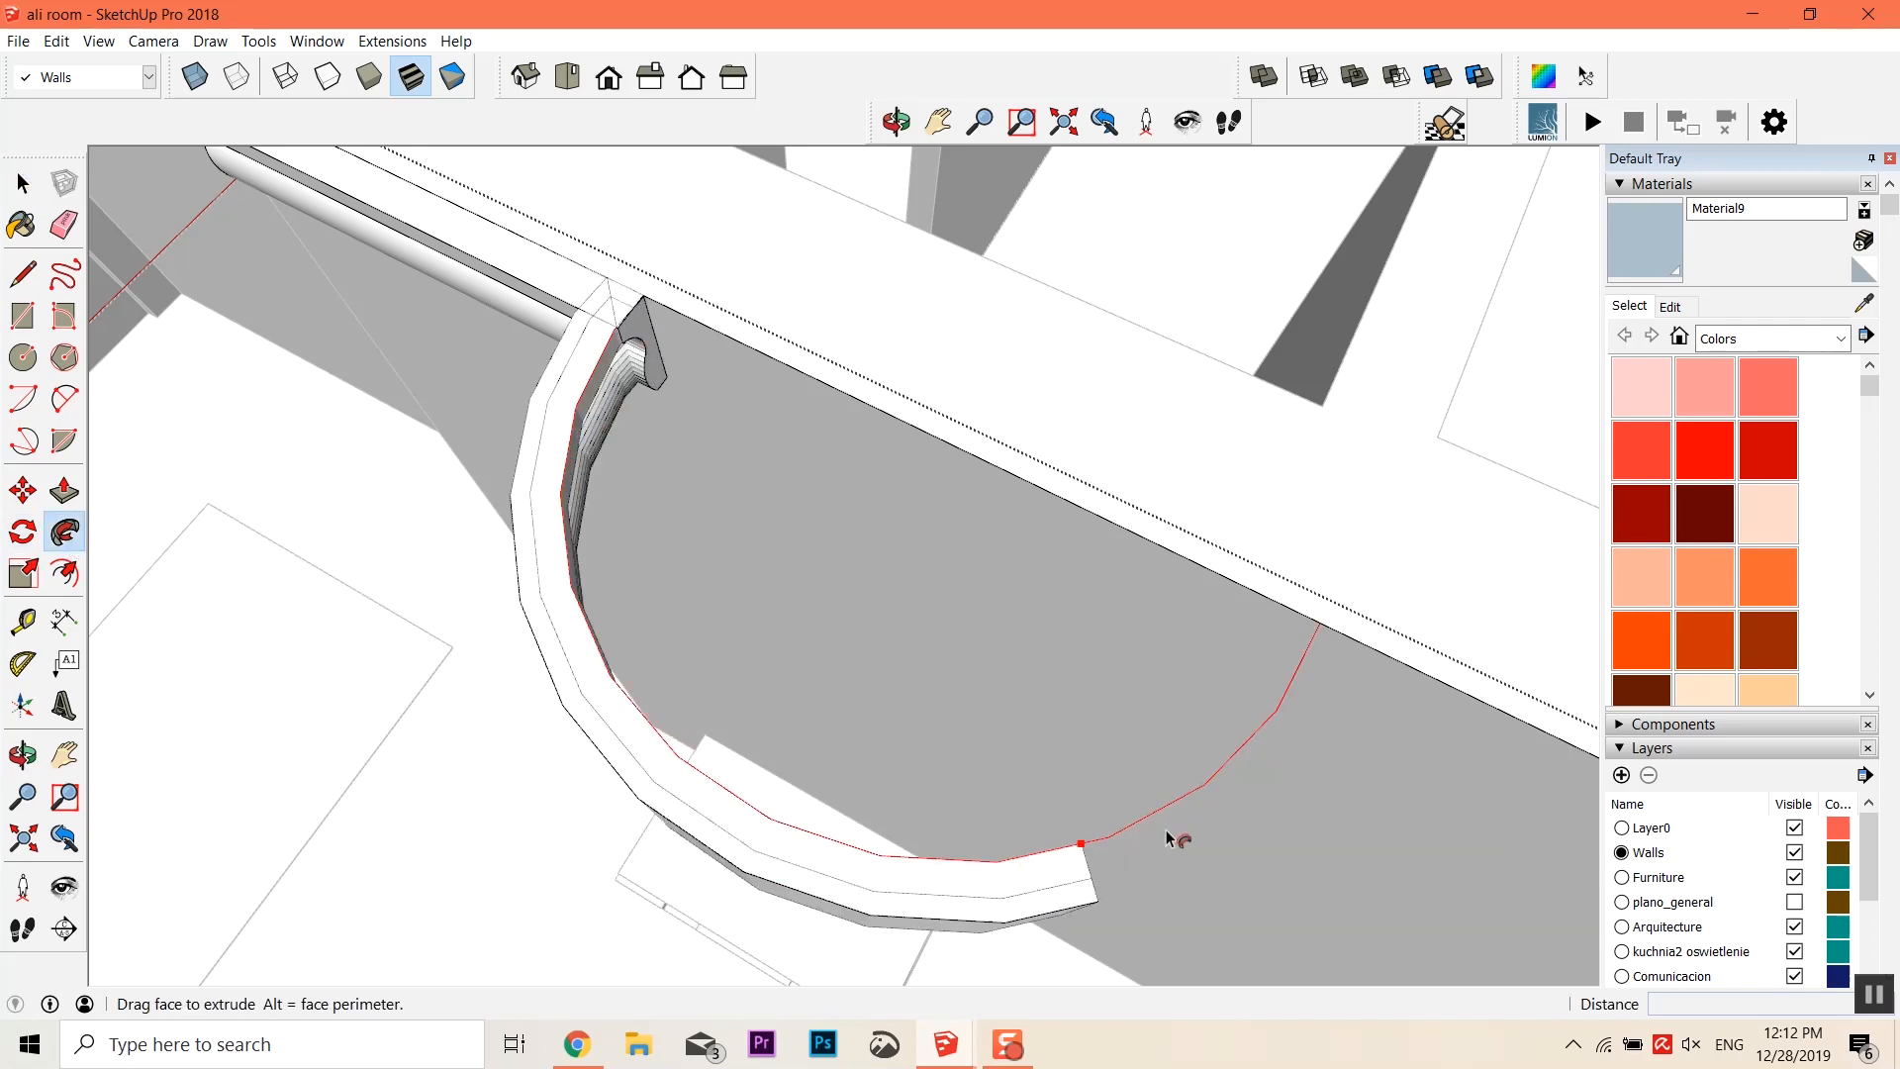
left_click_drag(1323, 639, 1332, 627)
middle_click_drag(1332, 628, 750, 621)
scroll(1088, 535, "down", 2)
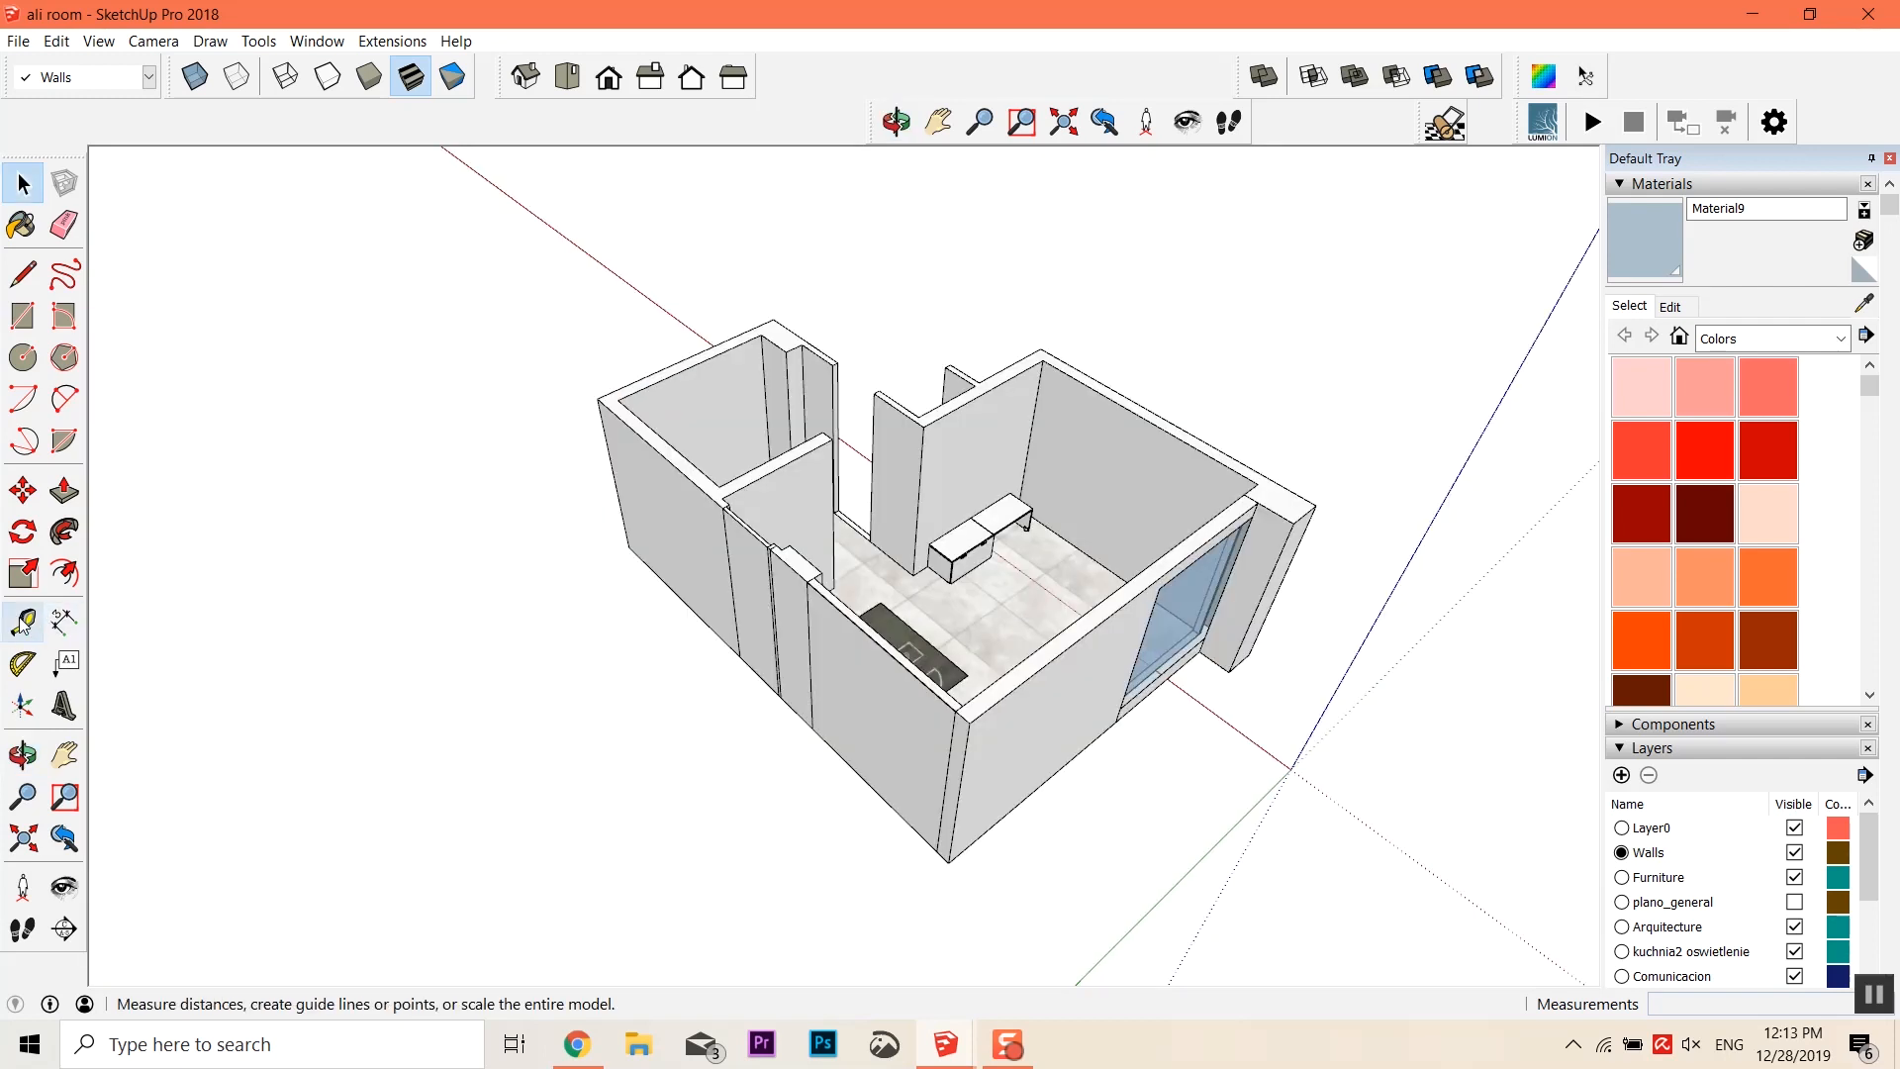
Measure the long wall's top outer edge from corner to corner with the Tape Measure
left_click(21, 621)
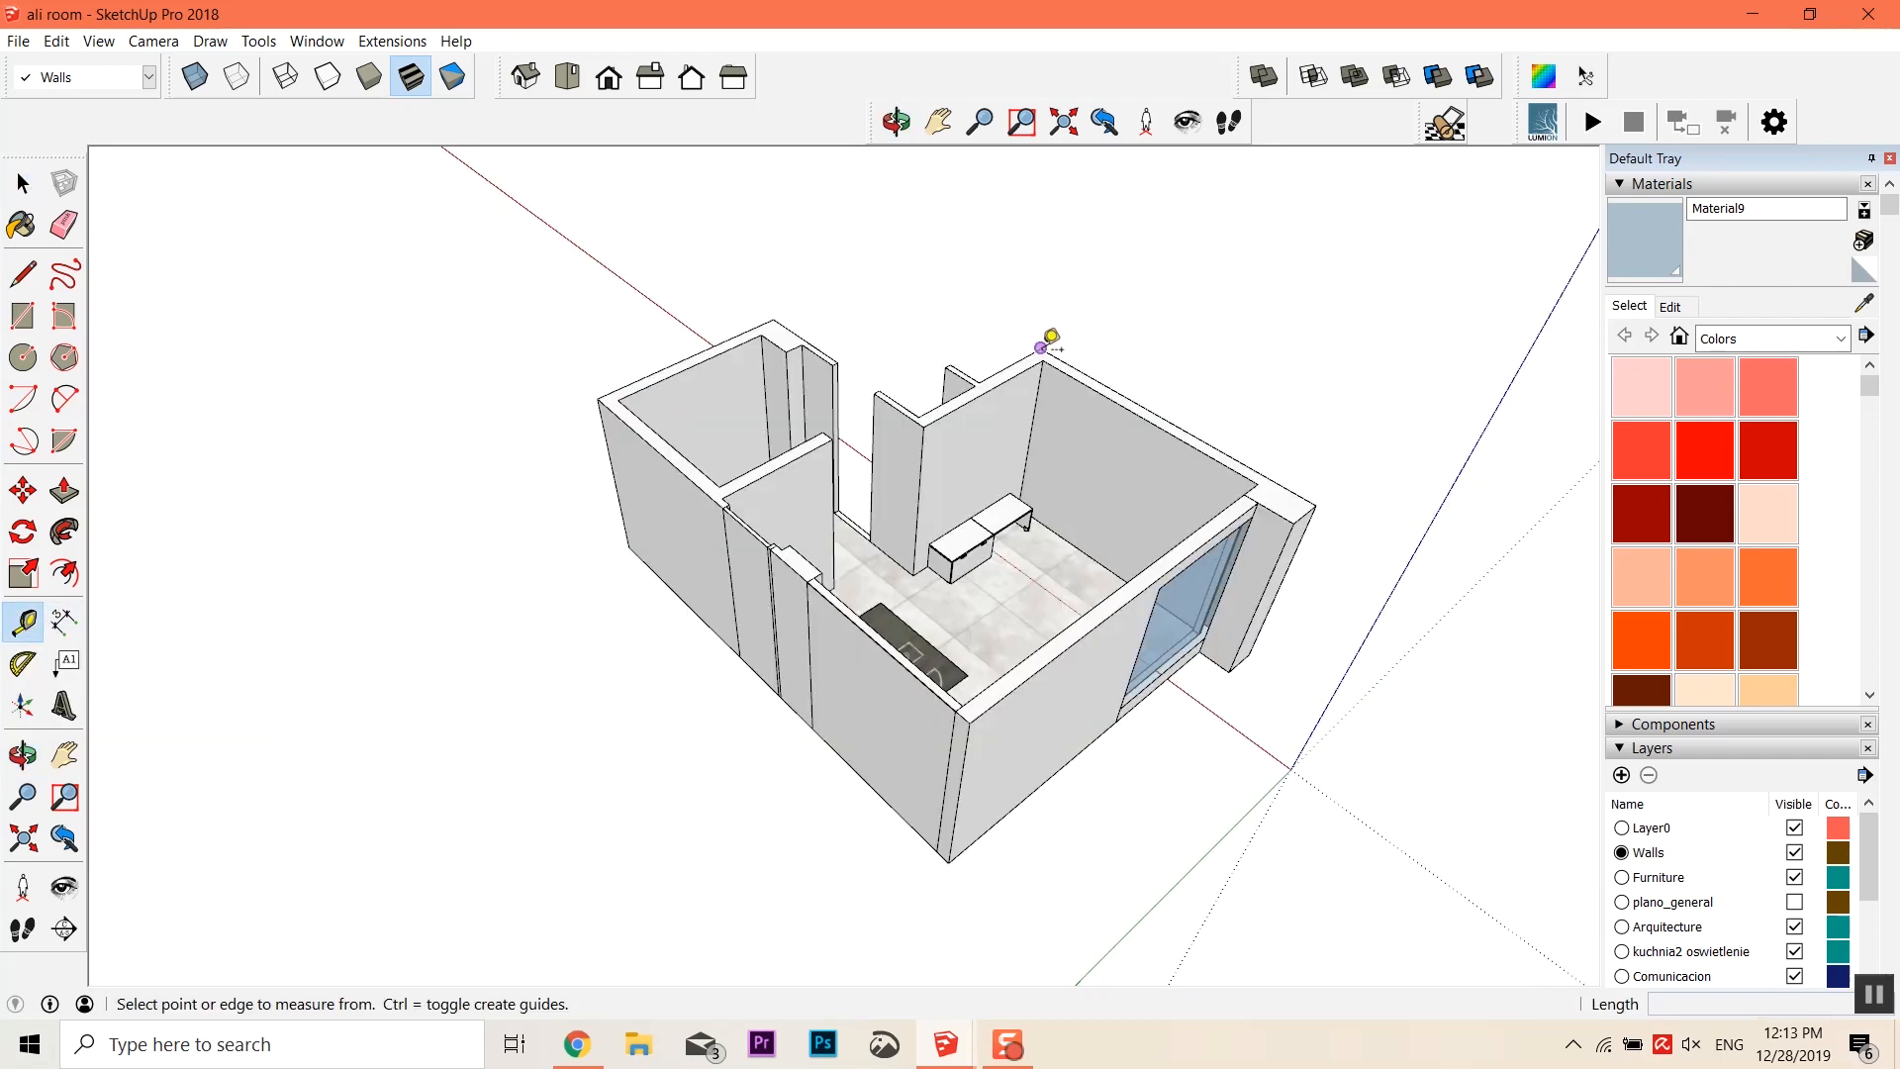
left_click(1043, 346)
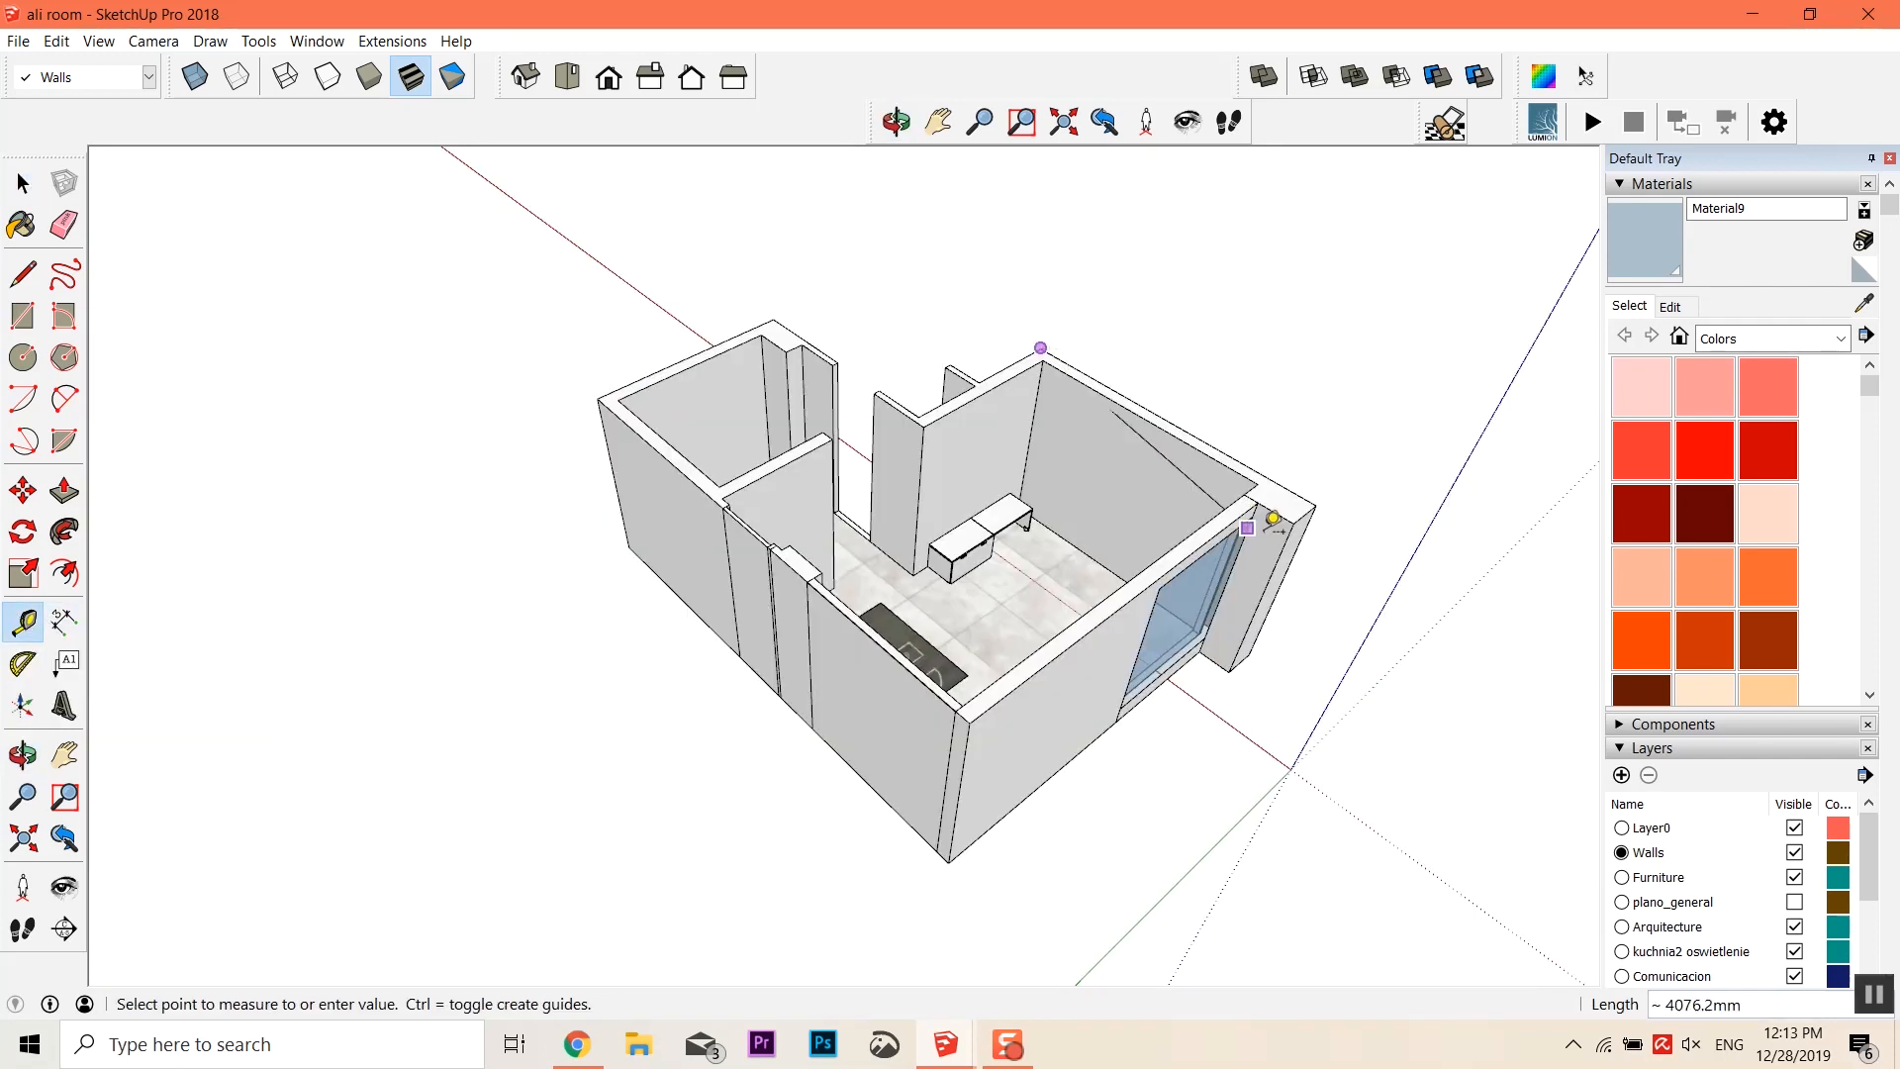
left_click(1327, 495)
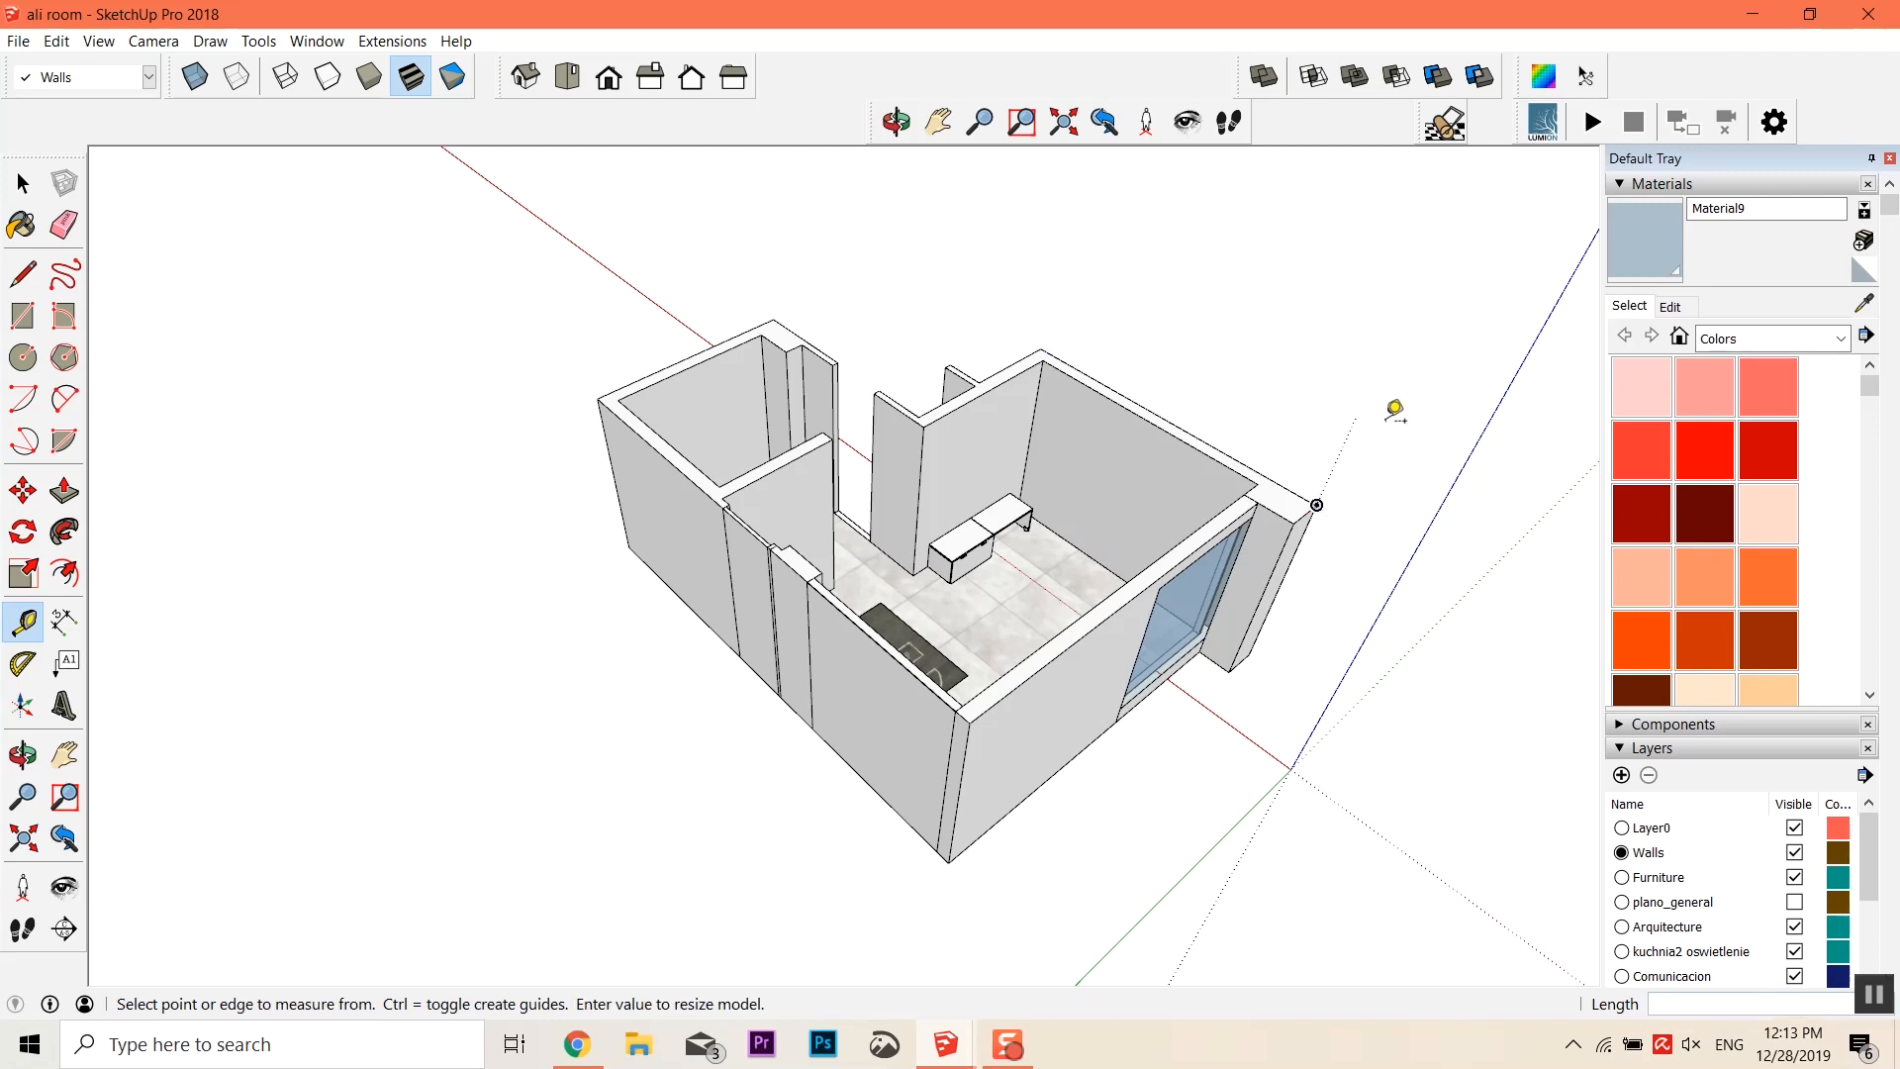
middle_click_drag(1319, 413, 615, 273)
Dimension the long wall's top outer edge between its two end corners, placing the dimension outside the room
key("d")
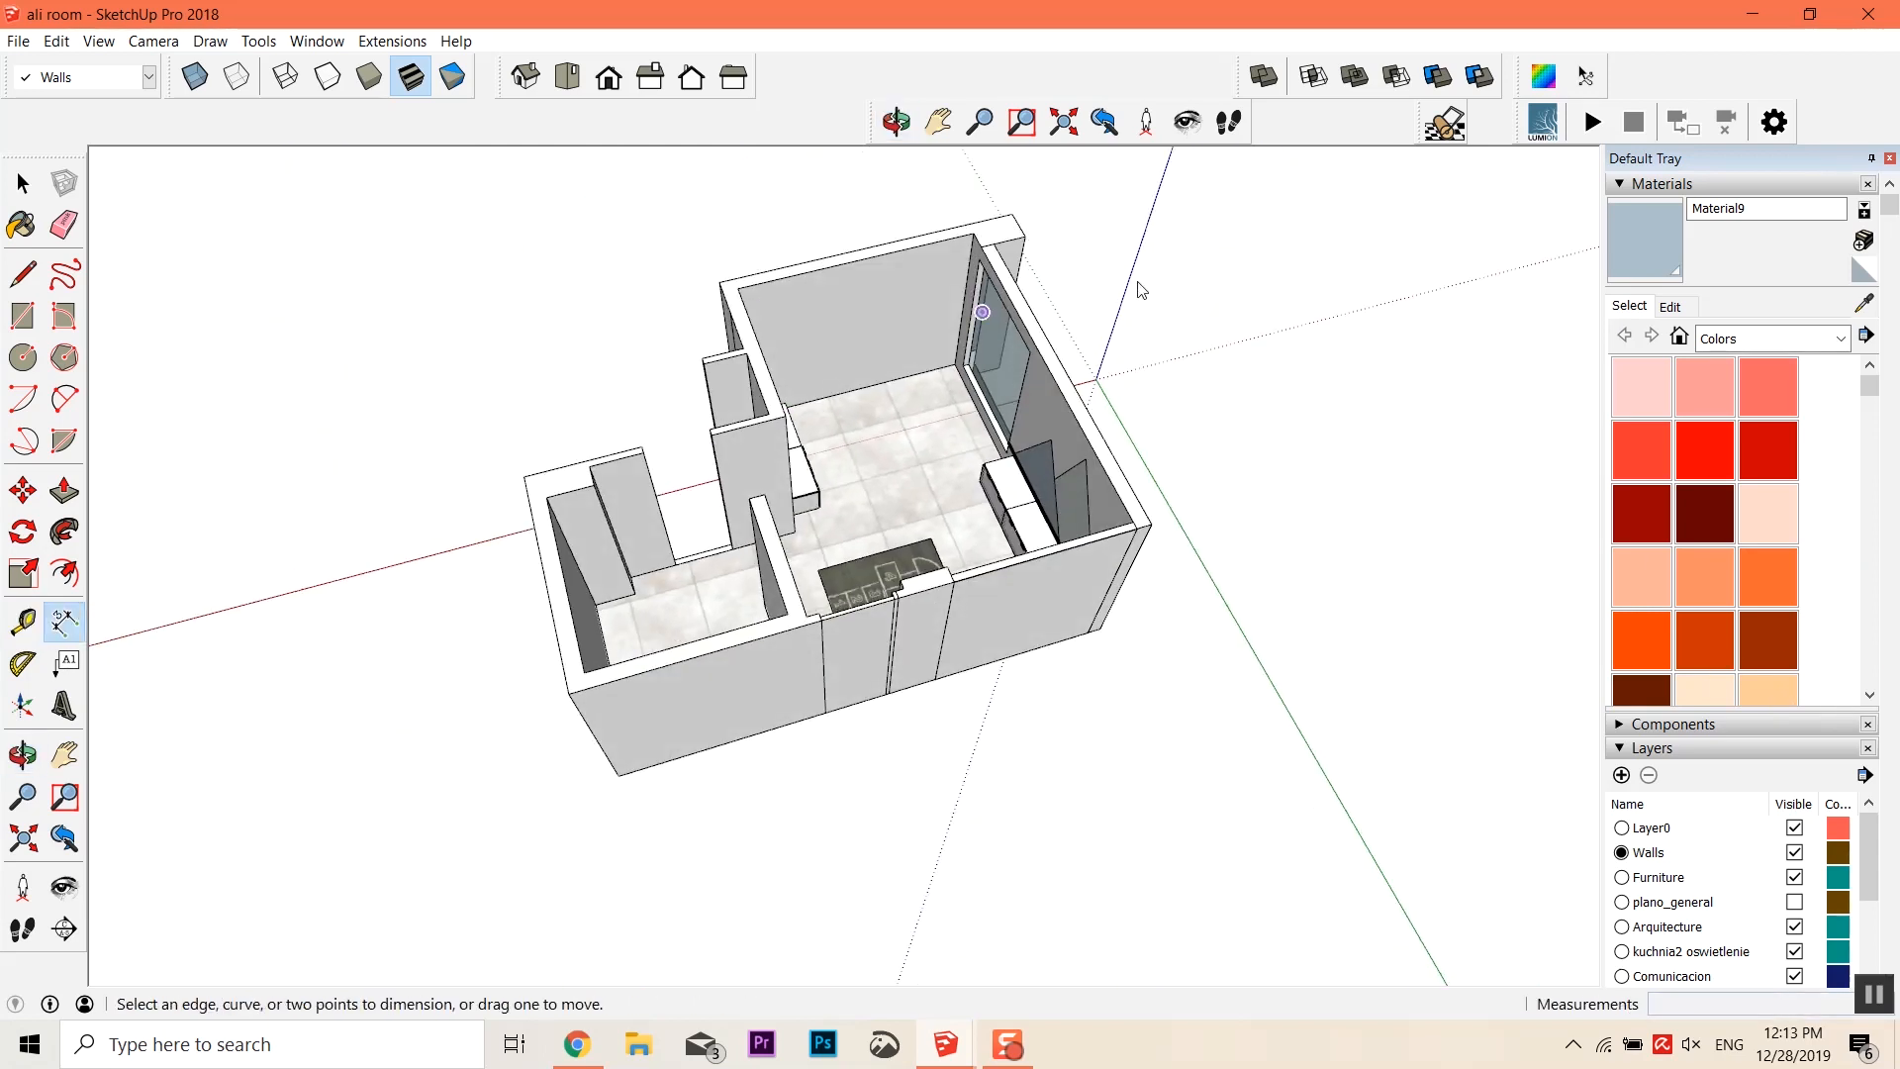
middle_click_drag(1138, 290, 975, 401, "shift")
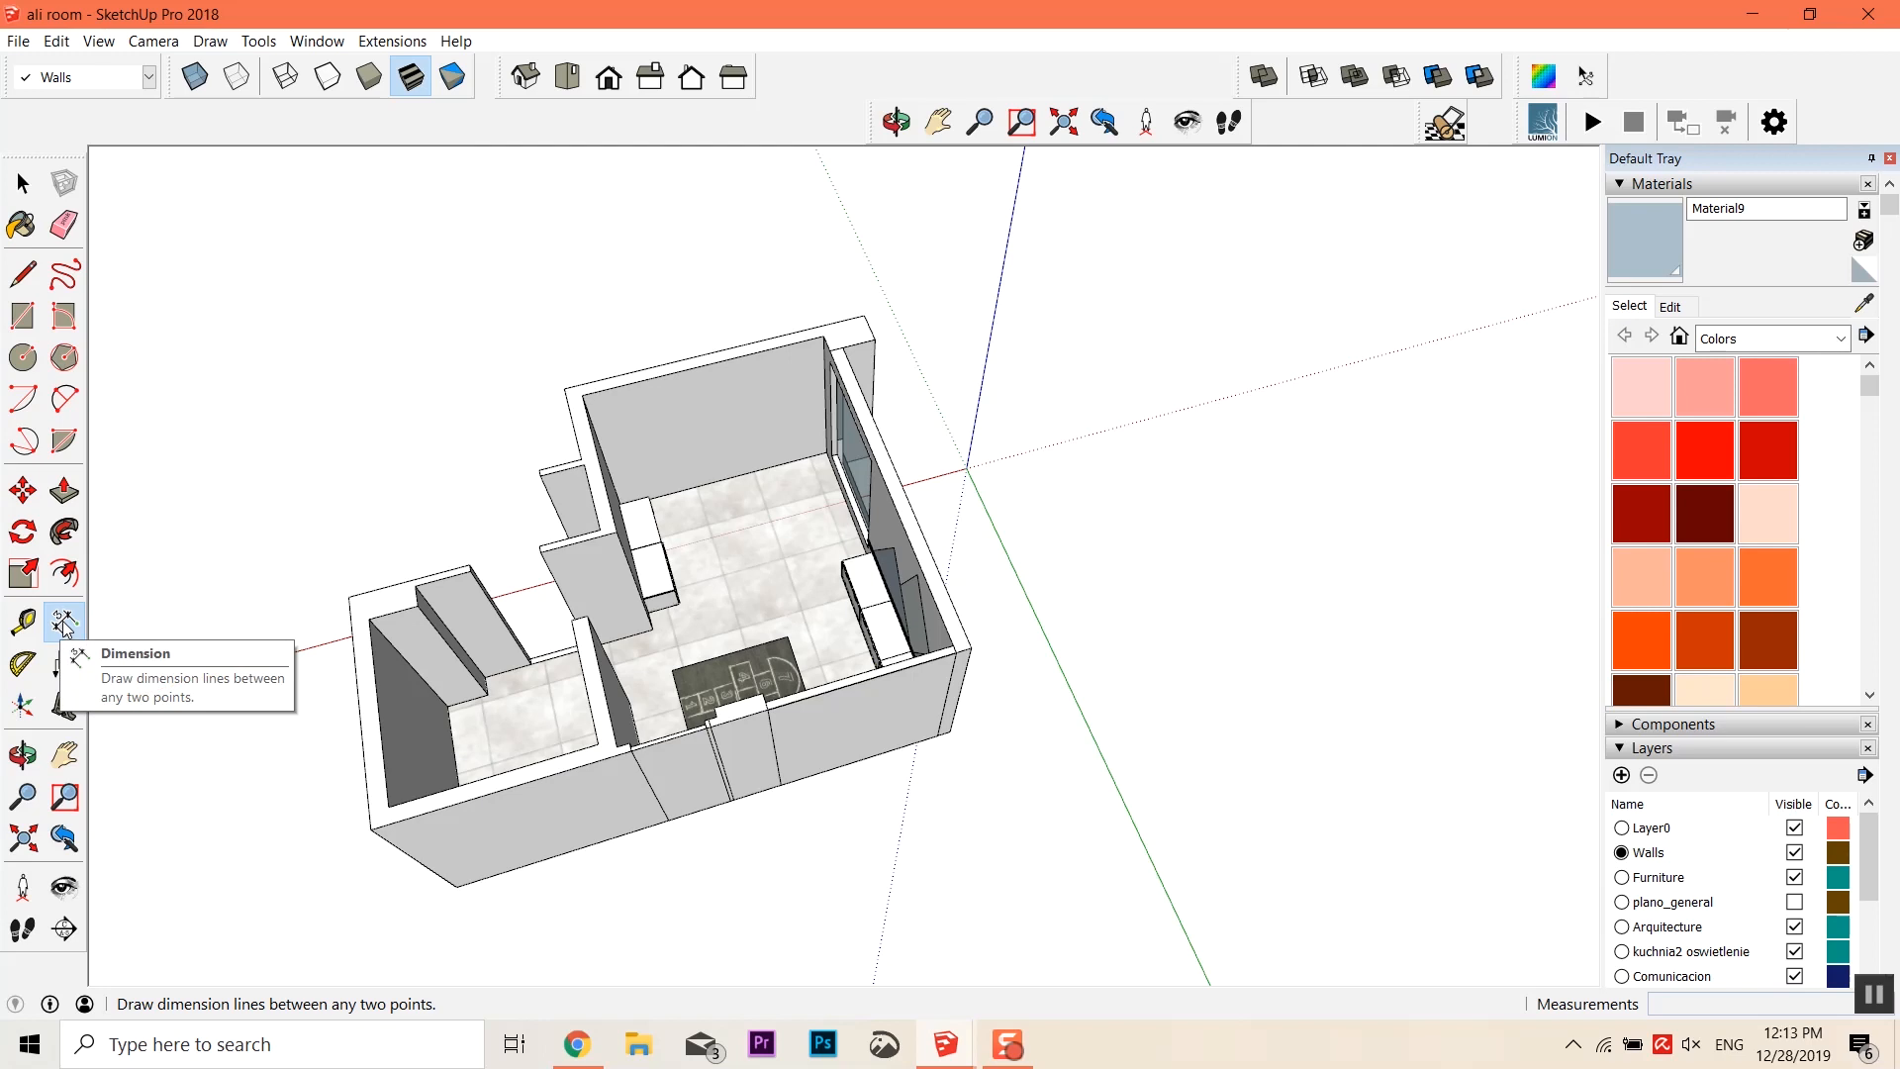
middle_click_drag(797, 306, 605, 403)
scroll(606, 403, "up", 3)
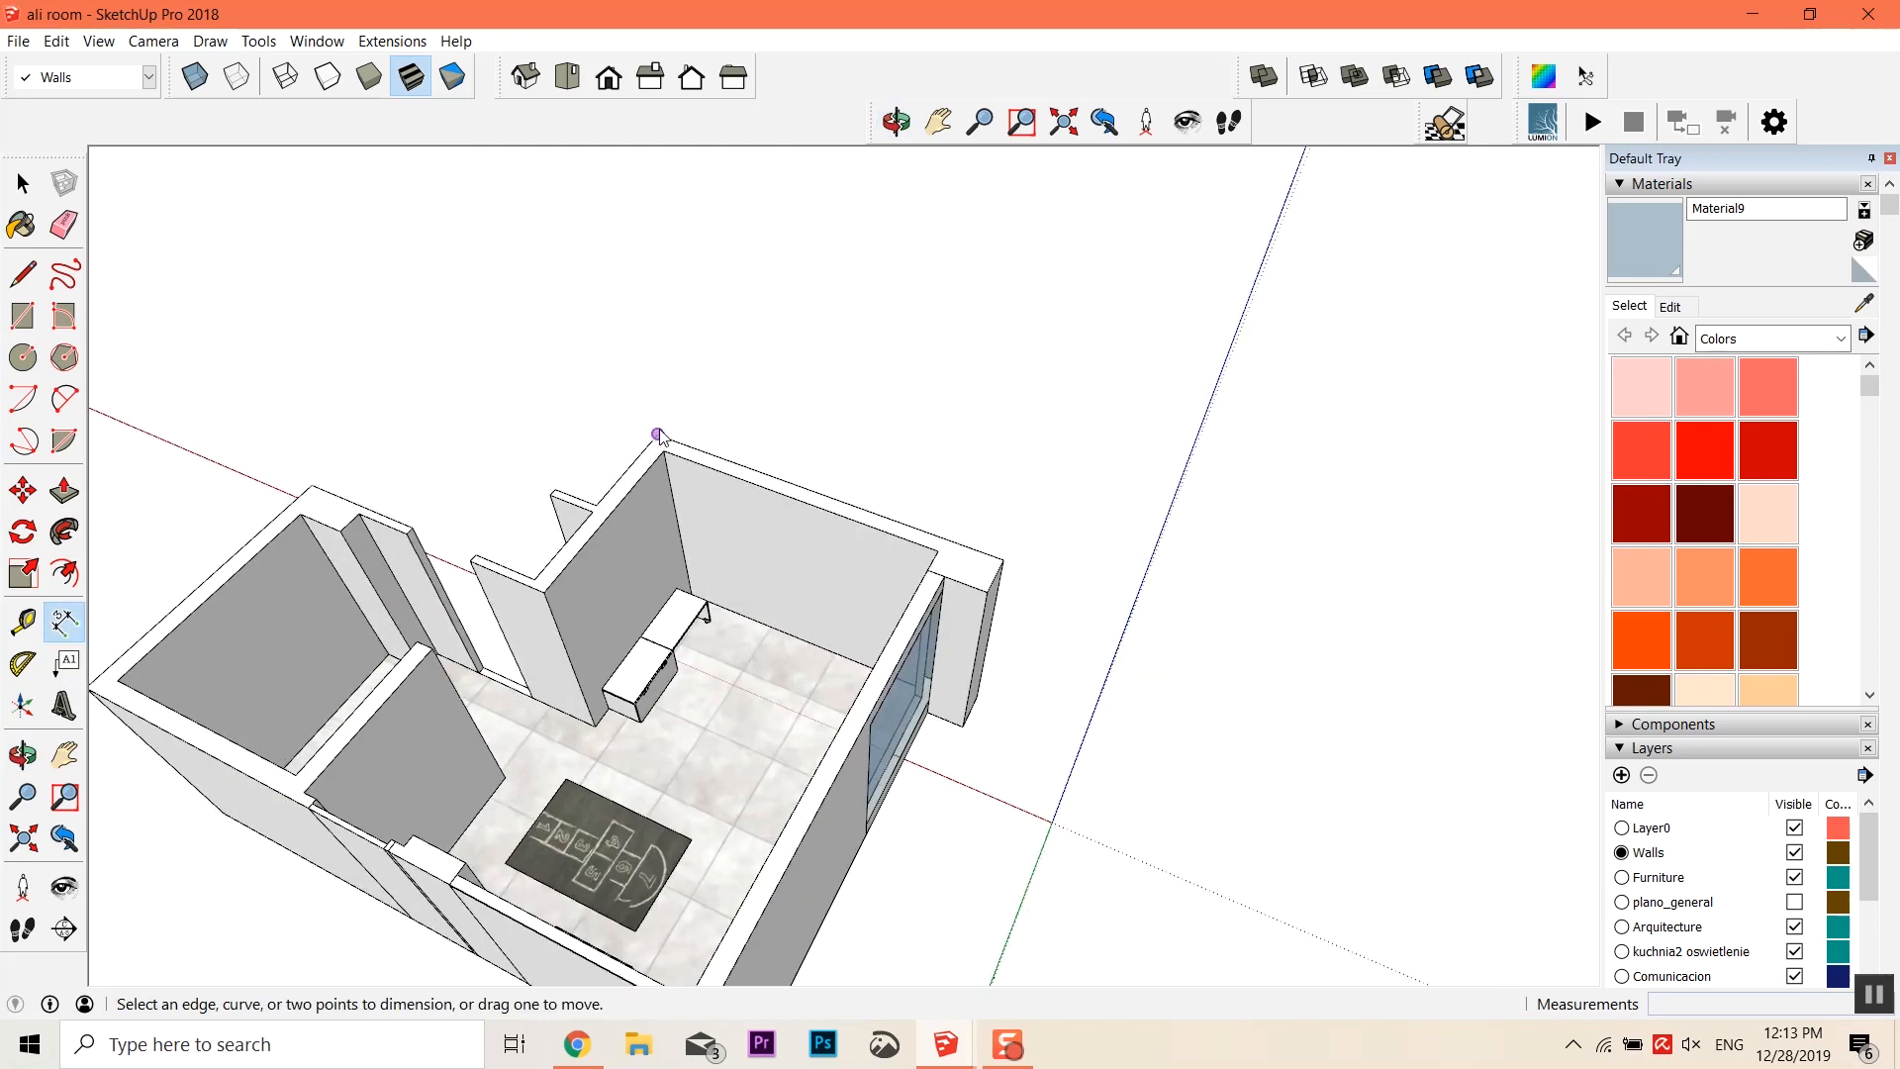
left_click(1023, 578)
left_click(1035, 479)
middle_click_drag(1035, 479, 534, 524)
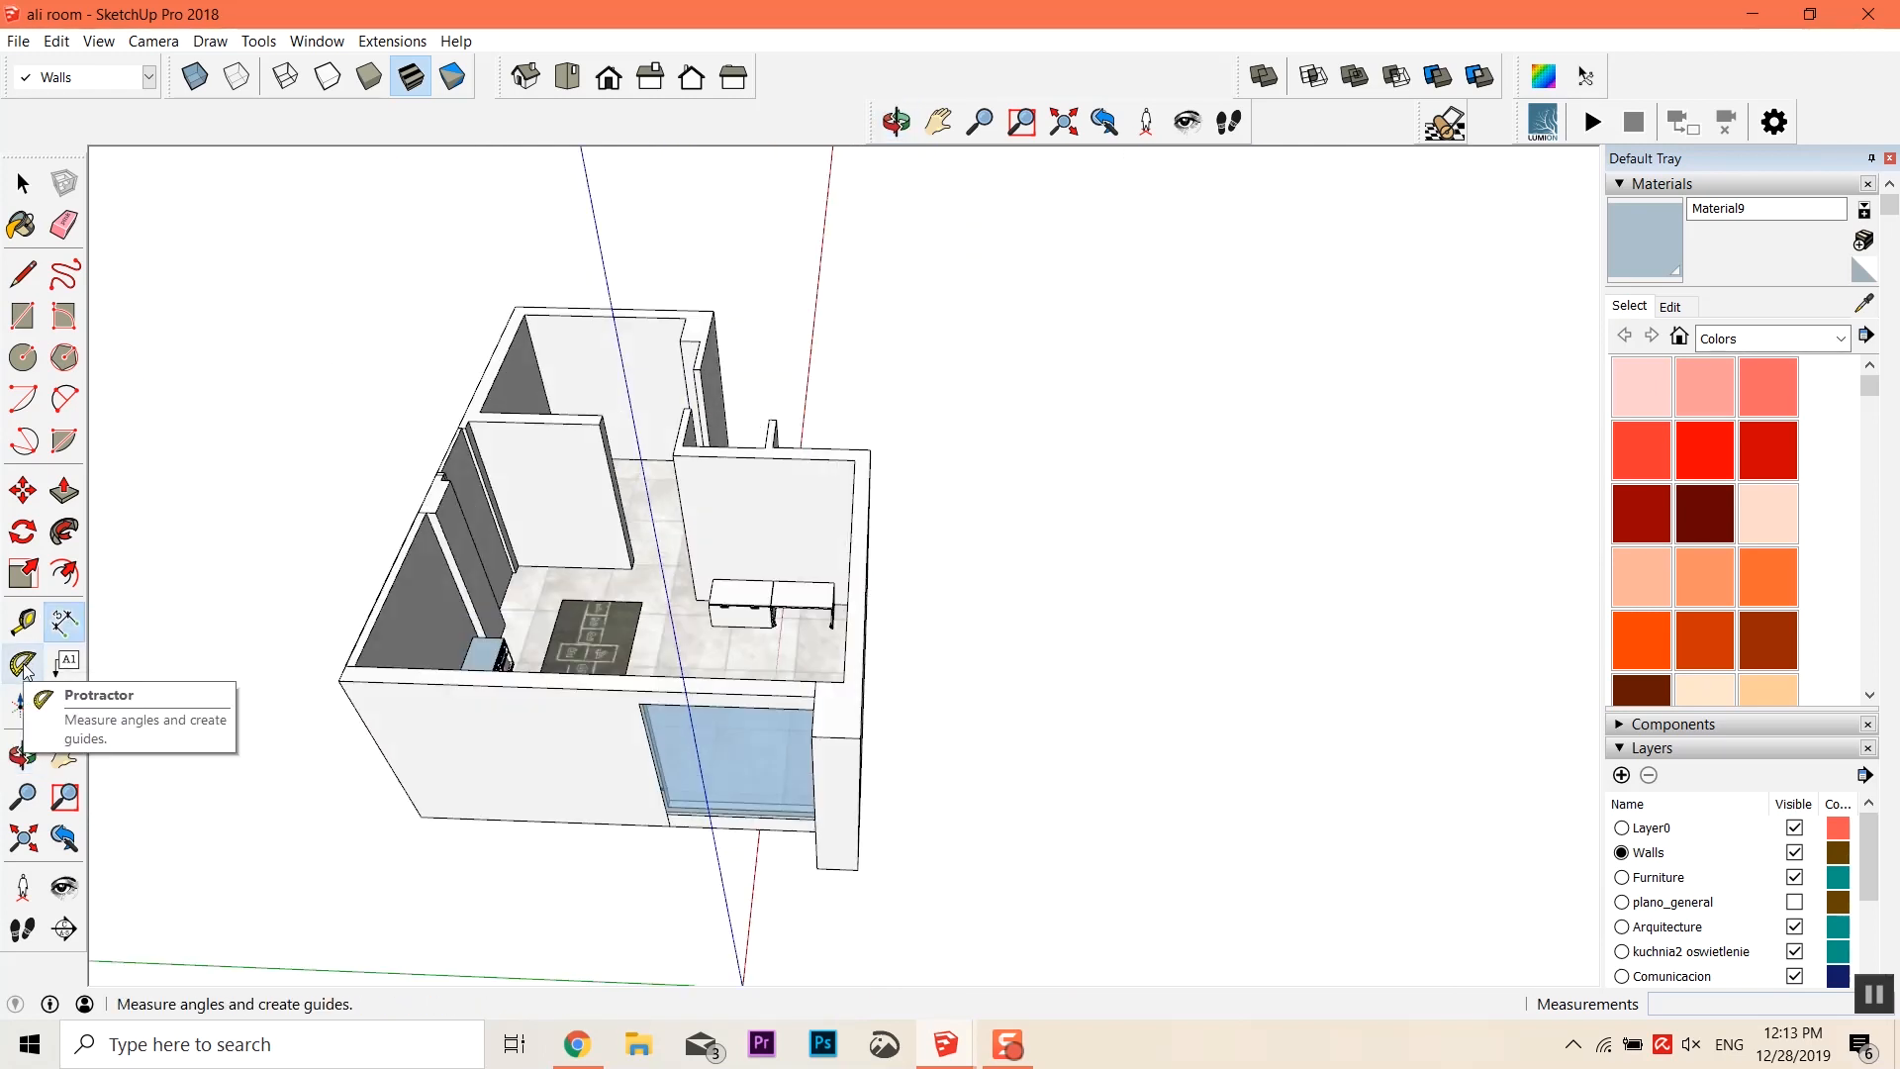
Create a Protractor guide at 0 degrees along the top edge of the wall behind the white cabinets
left_click(23, 663)
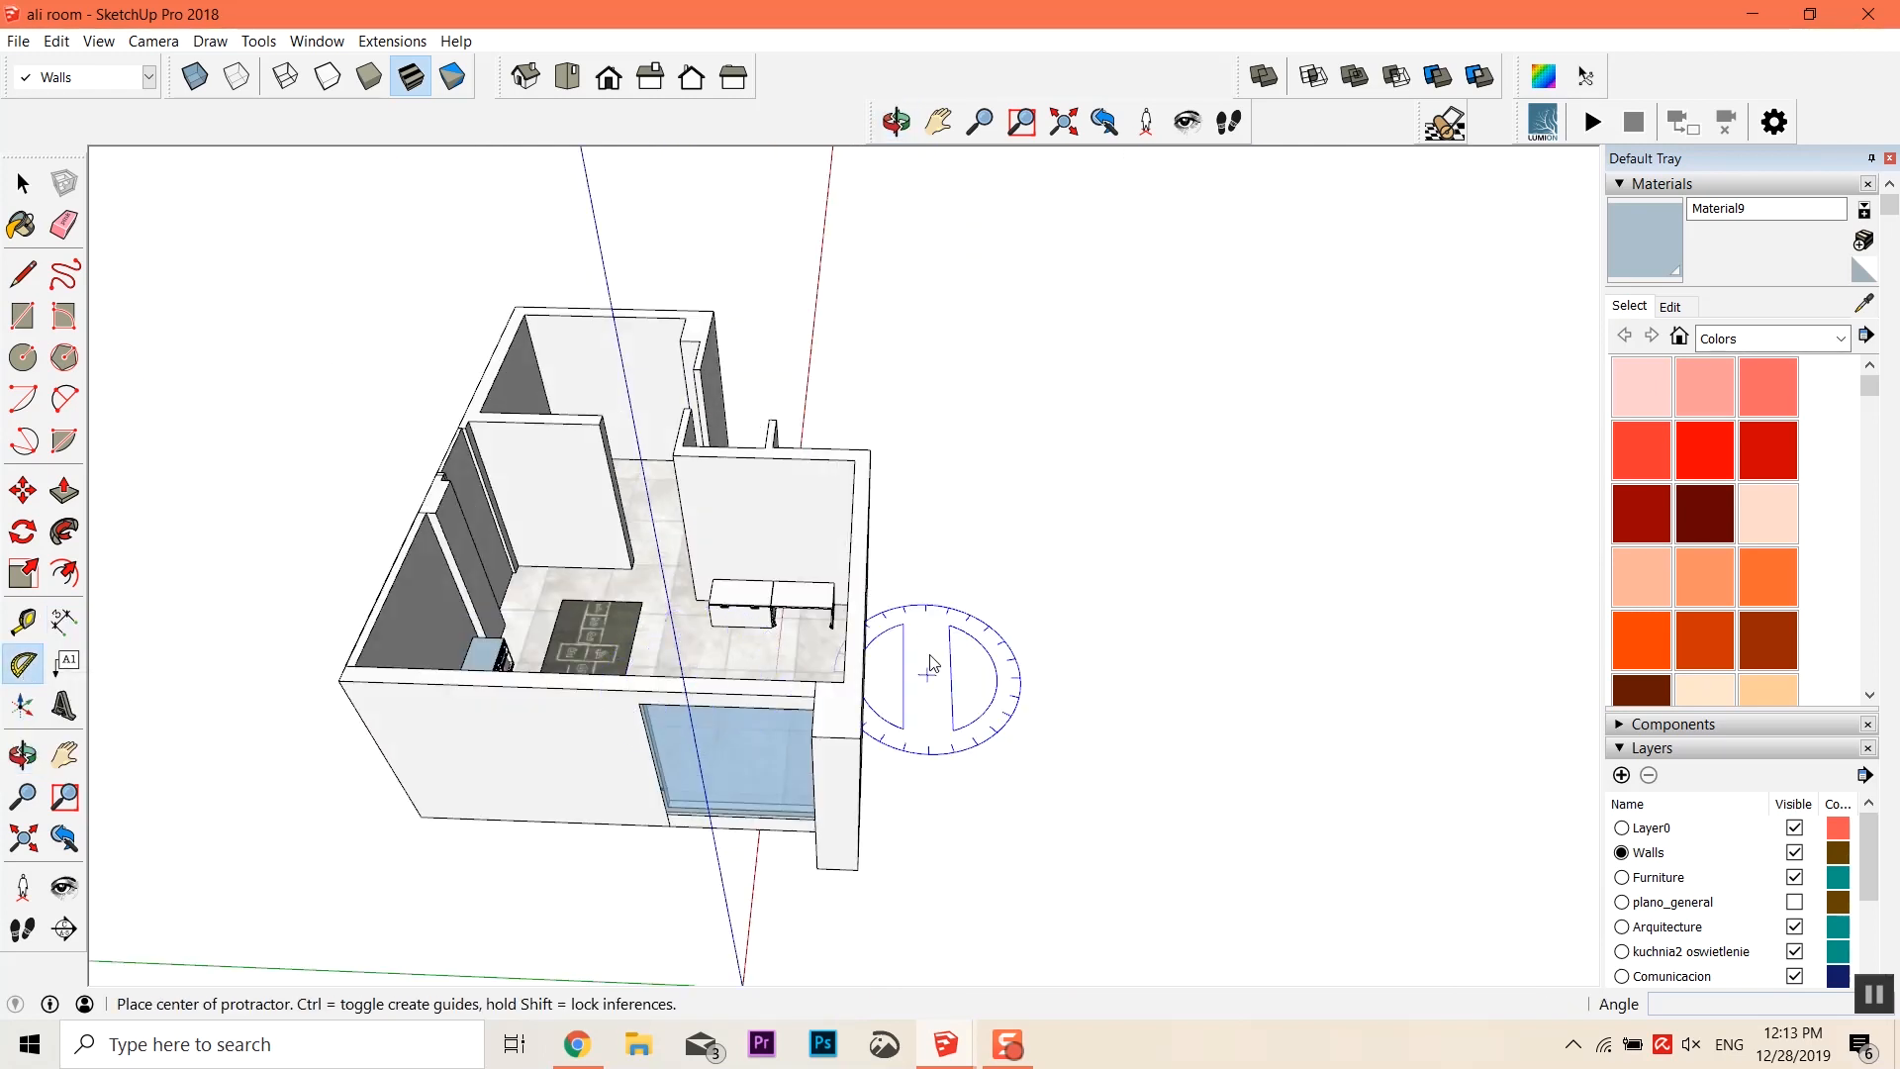
scroll(821, 480, "up", 3)
left_click(812, 448)
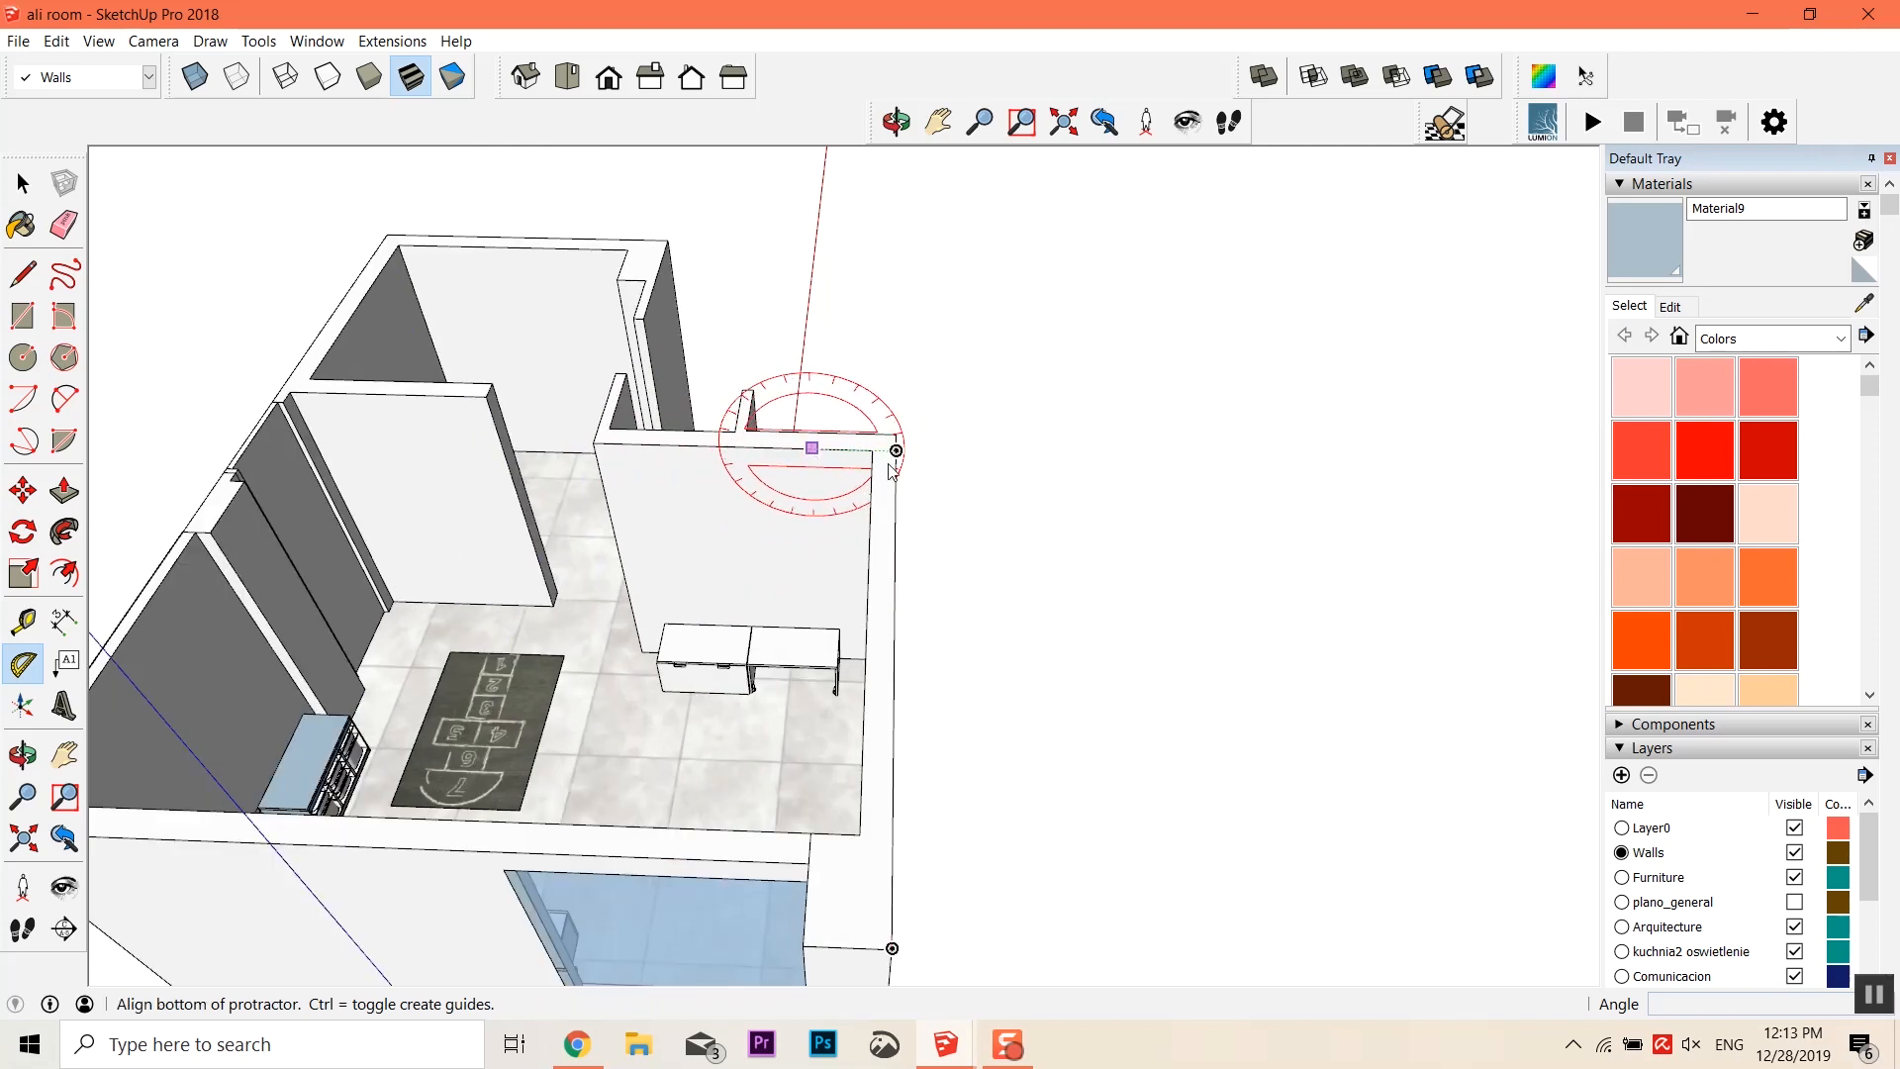
left_click(867, 458)
left_click(870, 520)
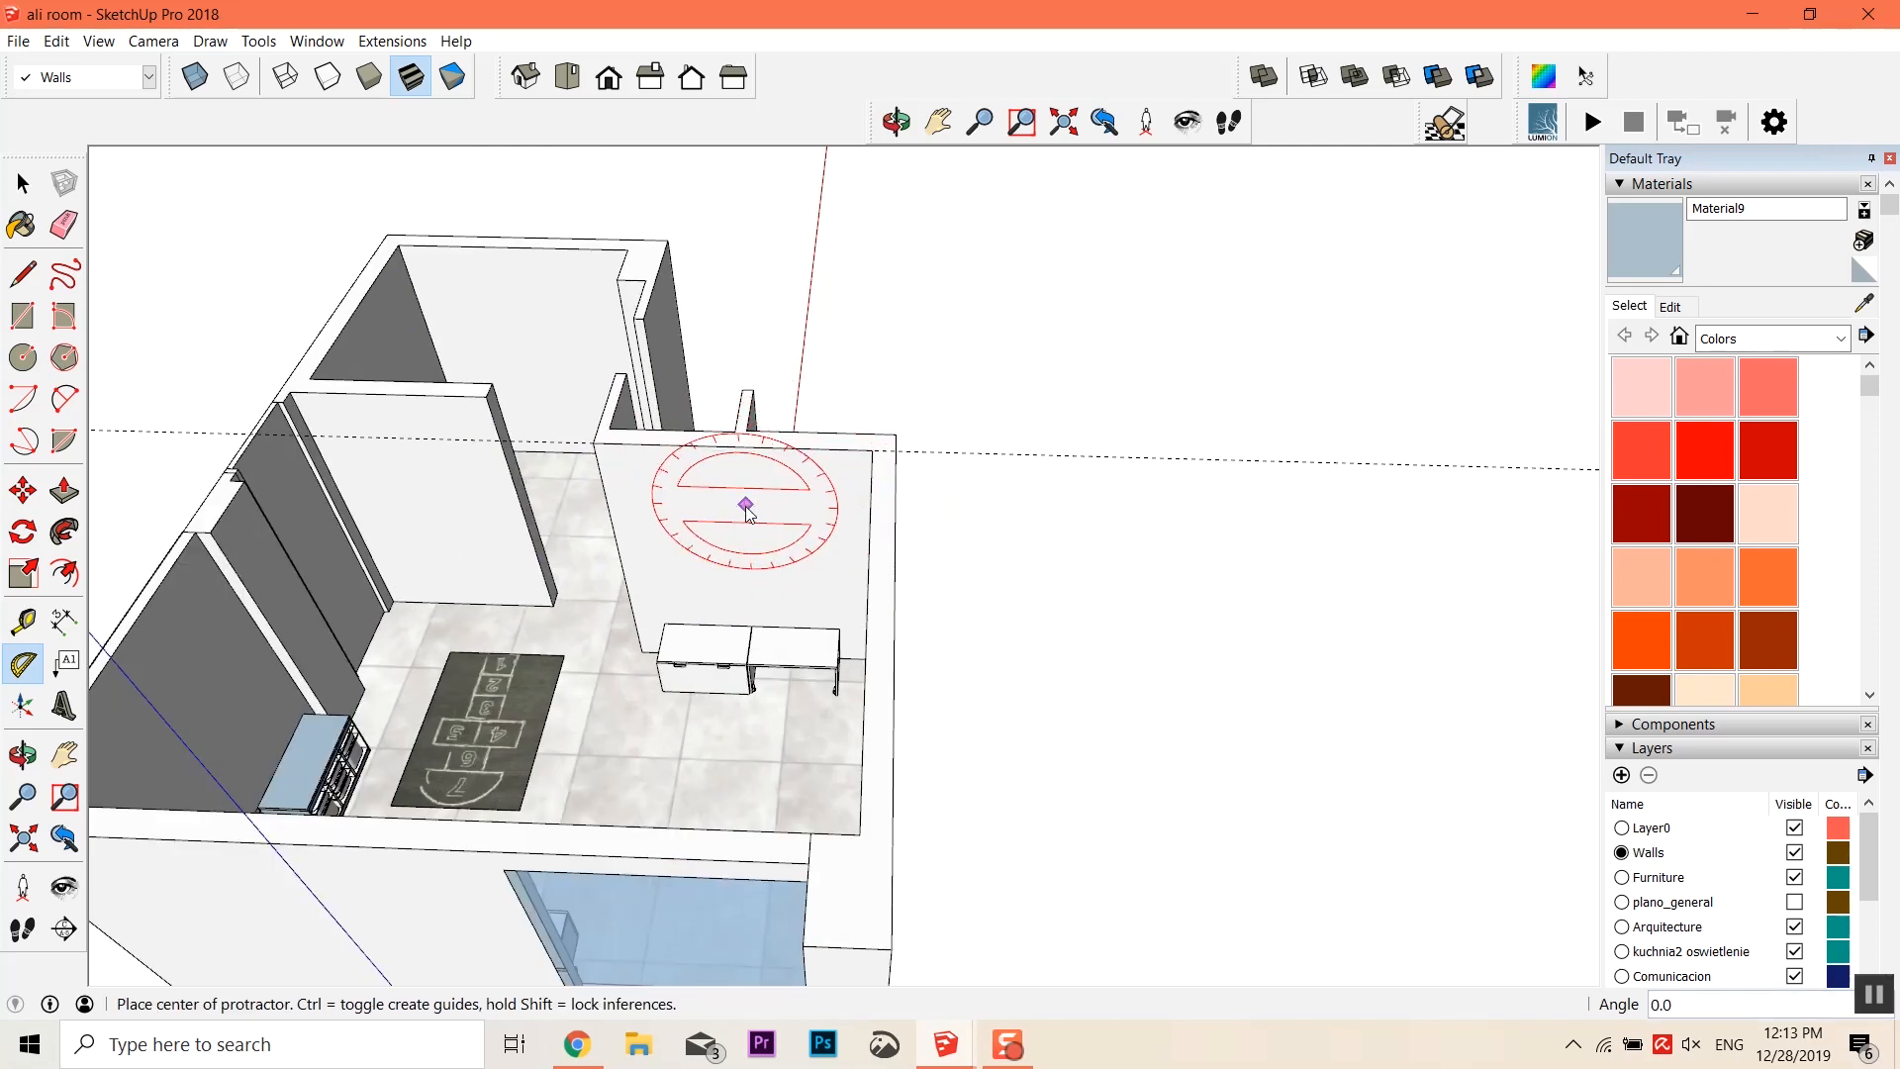
Measure the angle between the two wall tops at the room's corner with the Protractor
middle_click_drag(746, 502, 881, 492)
left_click(866, 456)
left_click(928, 539)
left_click(757, 527)
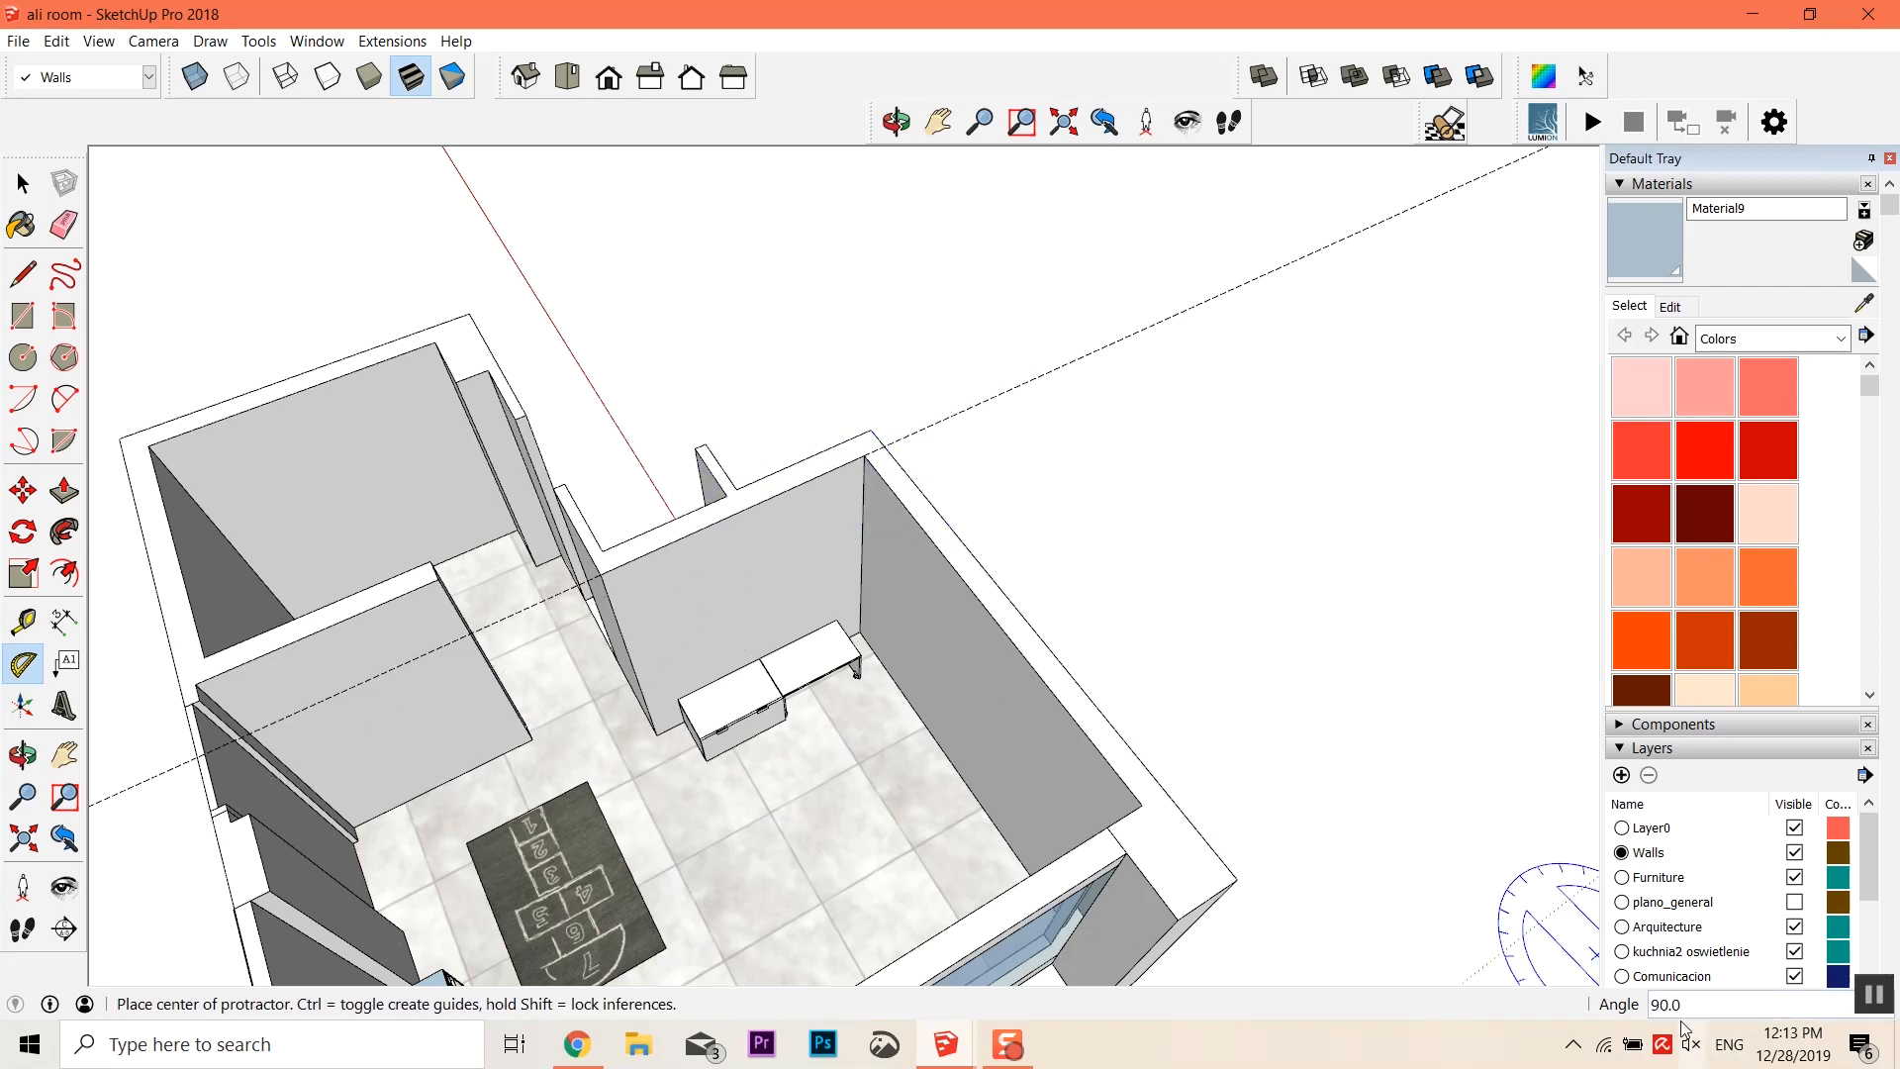
Add a leader text label reading NCS-923 to the wall face behind the white cabinets
middle_click_drag(613, 310, 555, 327)
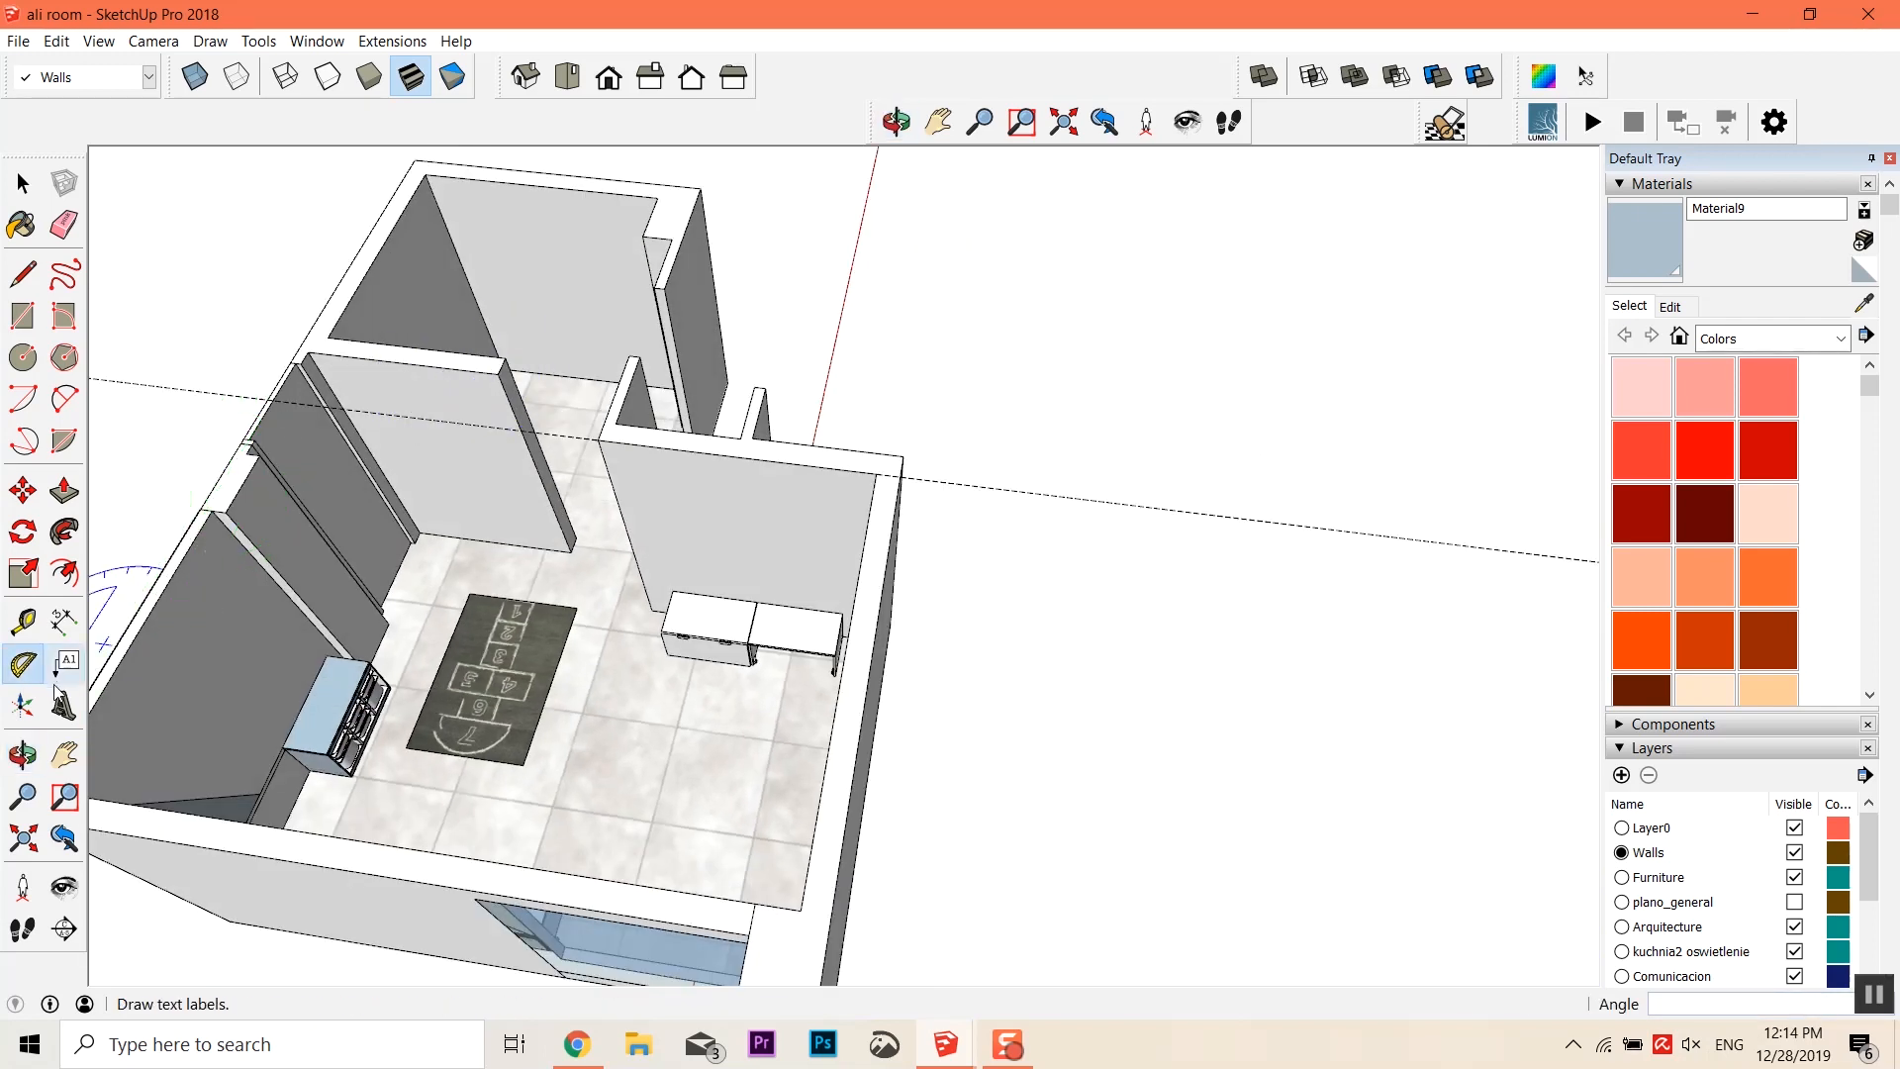
left_click(66, 663)
scroll(734, 510, "up", 4)
left_click(777, 621)
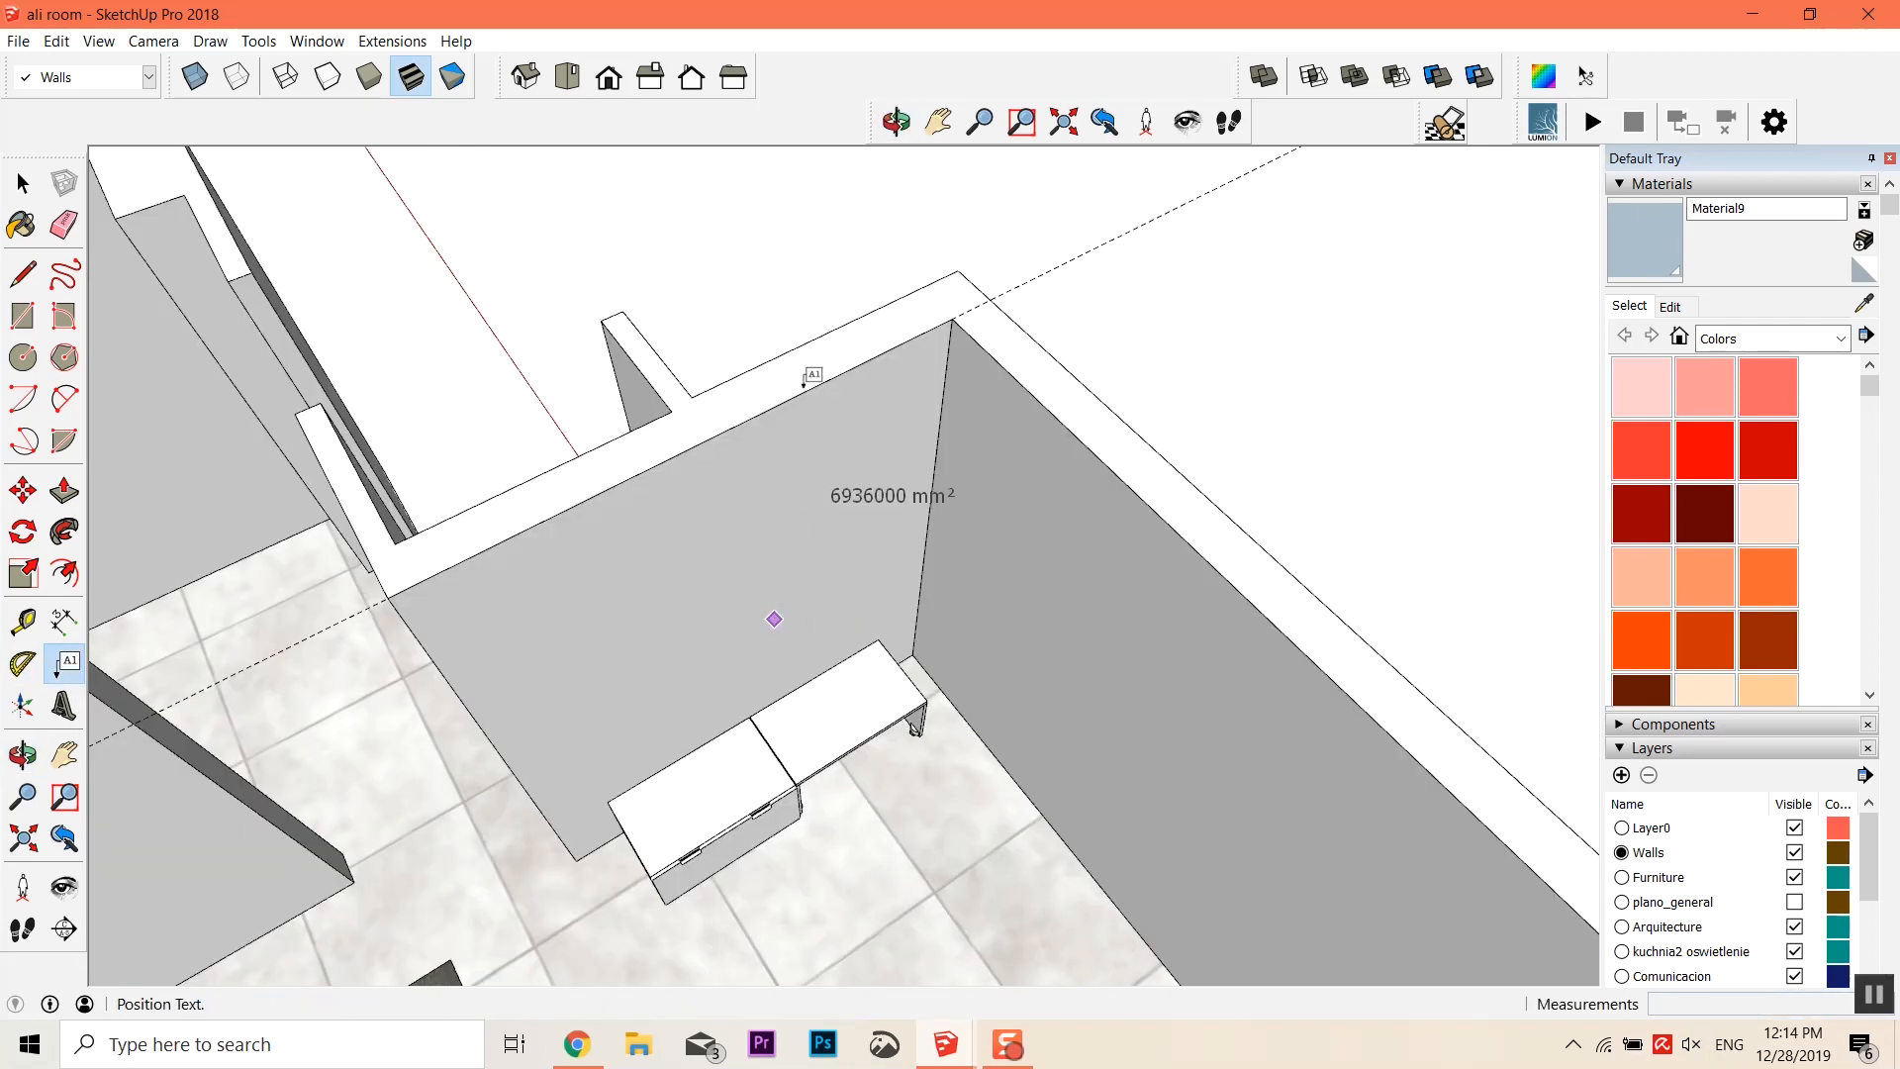
left_click(922, 285)
middle_click_drag(923, 285, 712, 554)
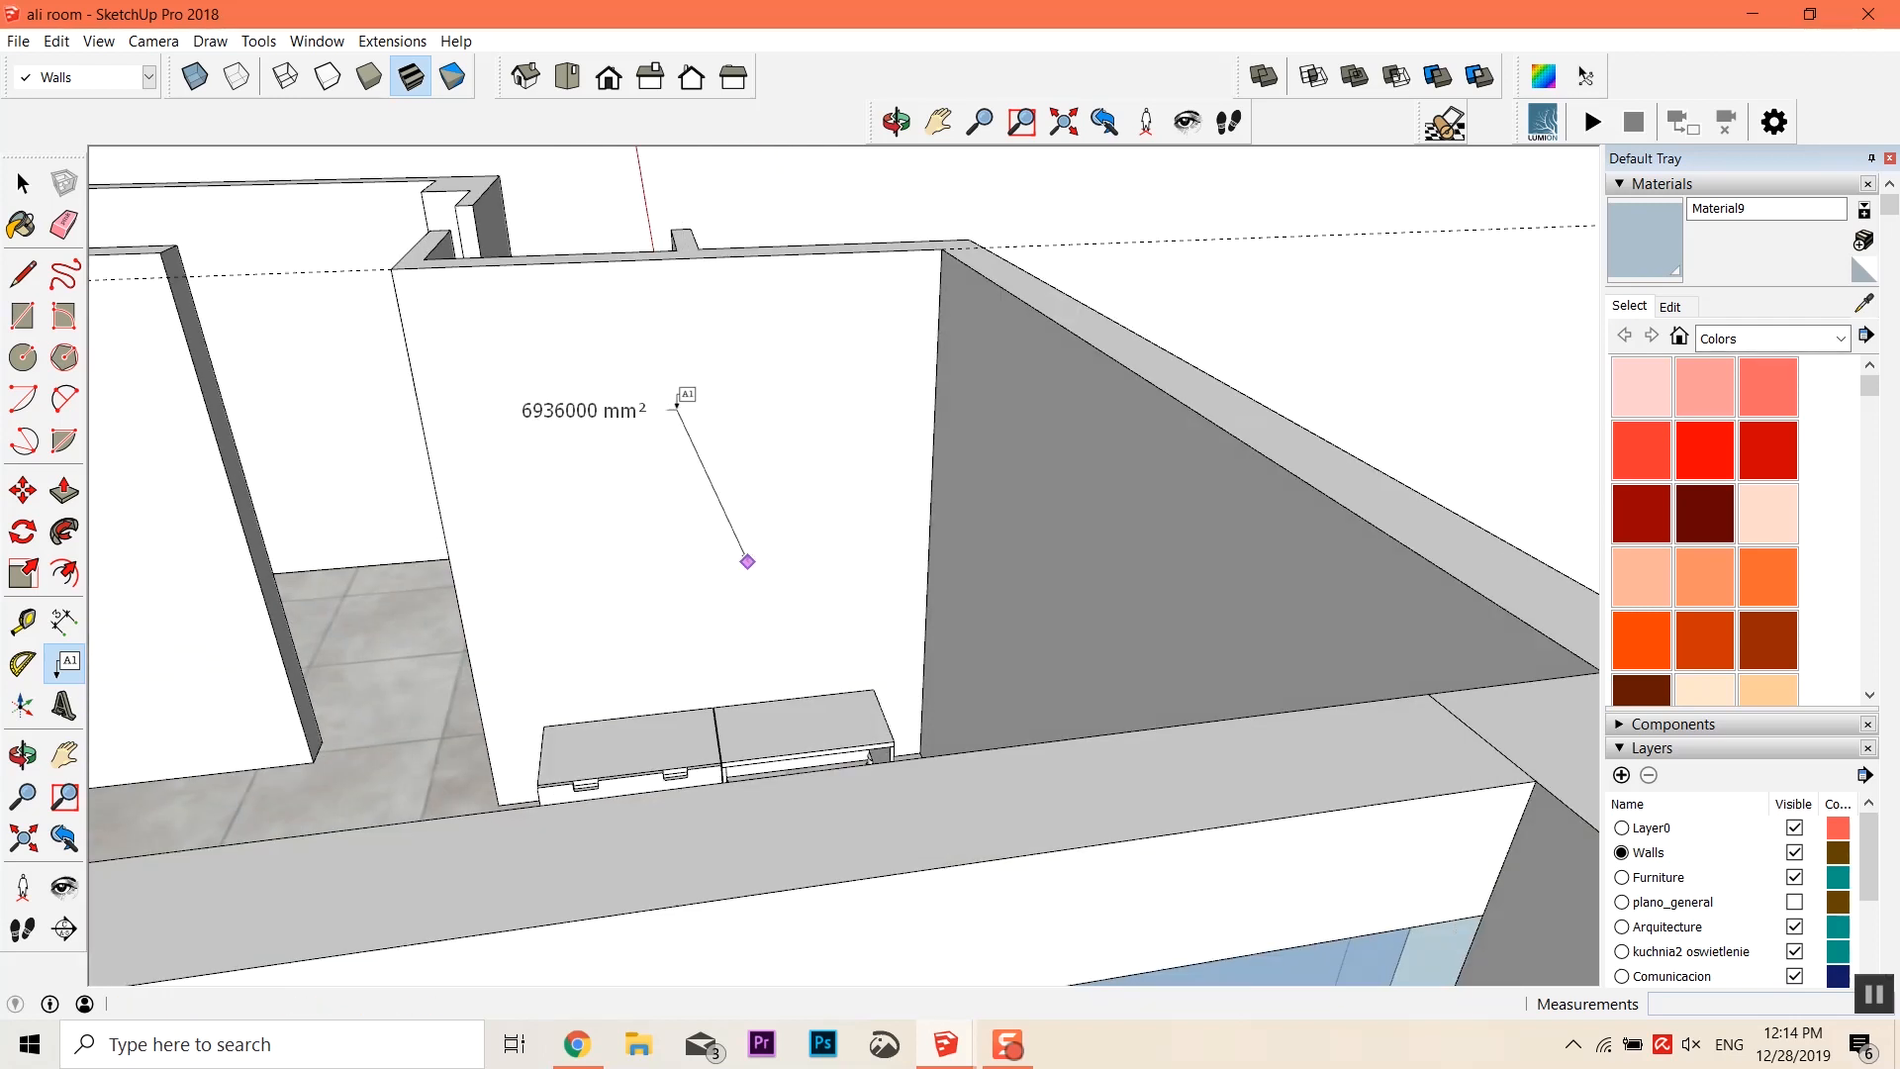
left_click(677, 406)
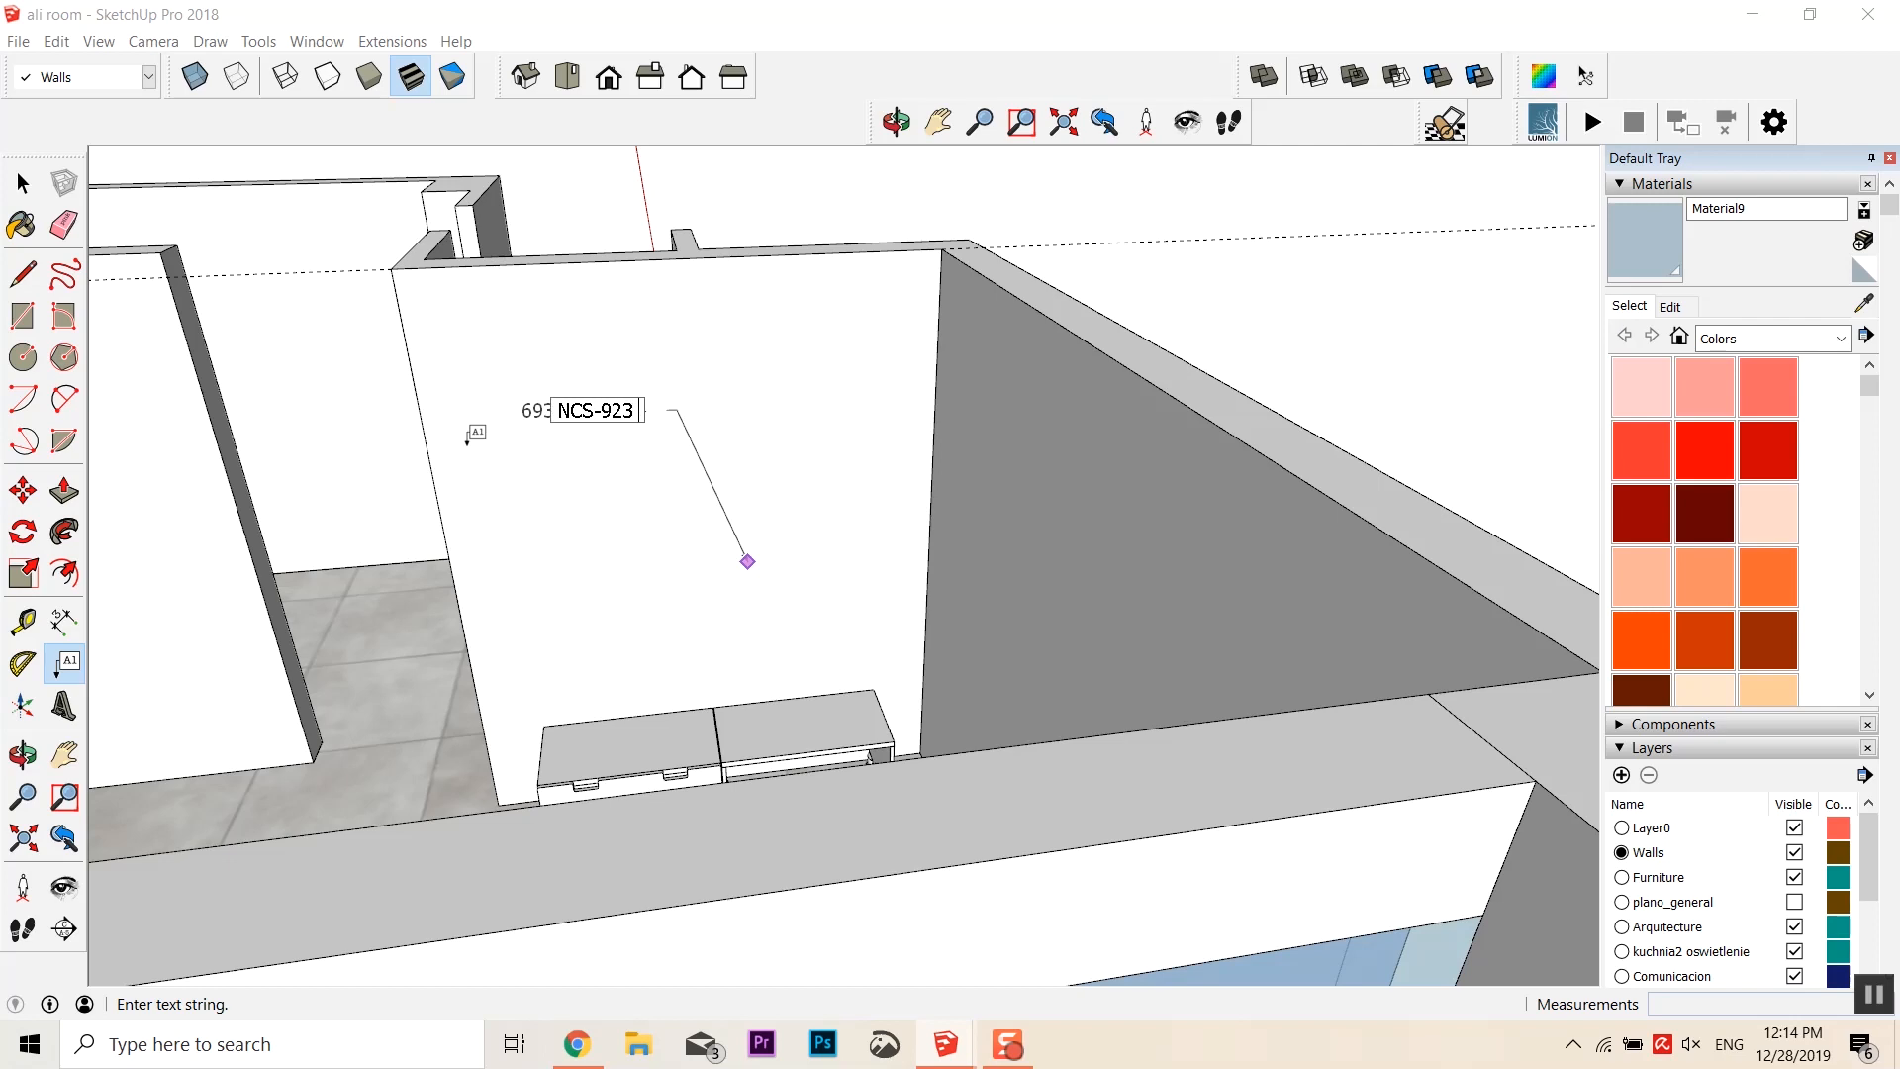
left_click(22, 183)
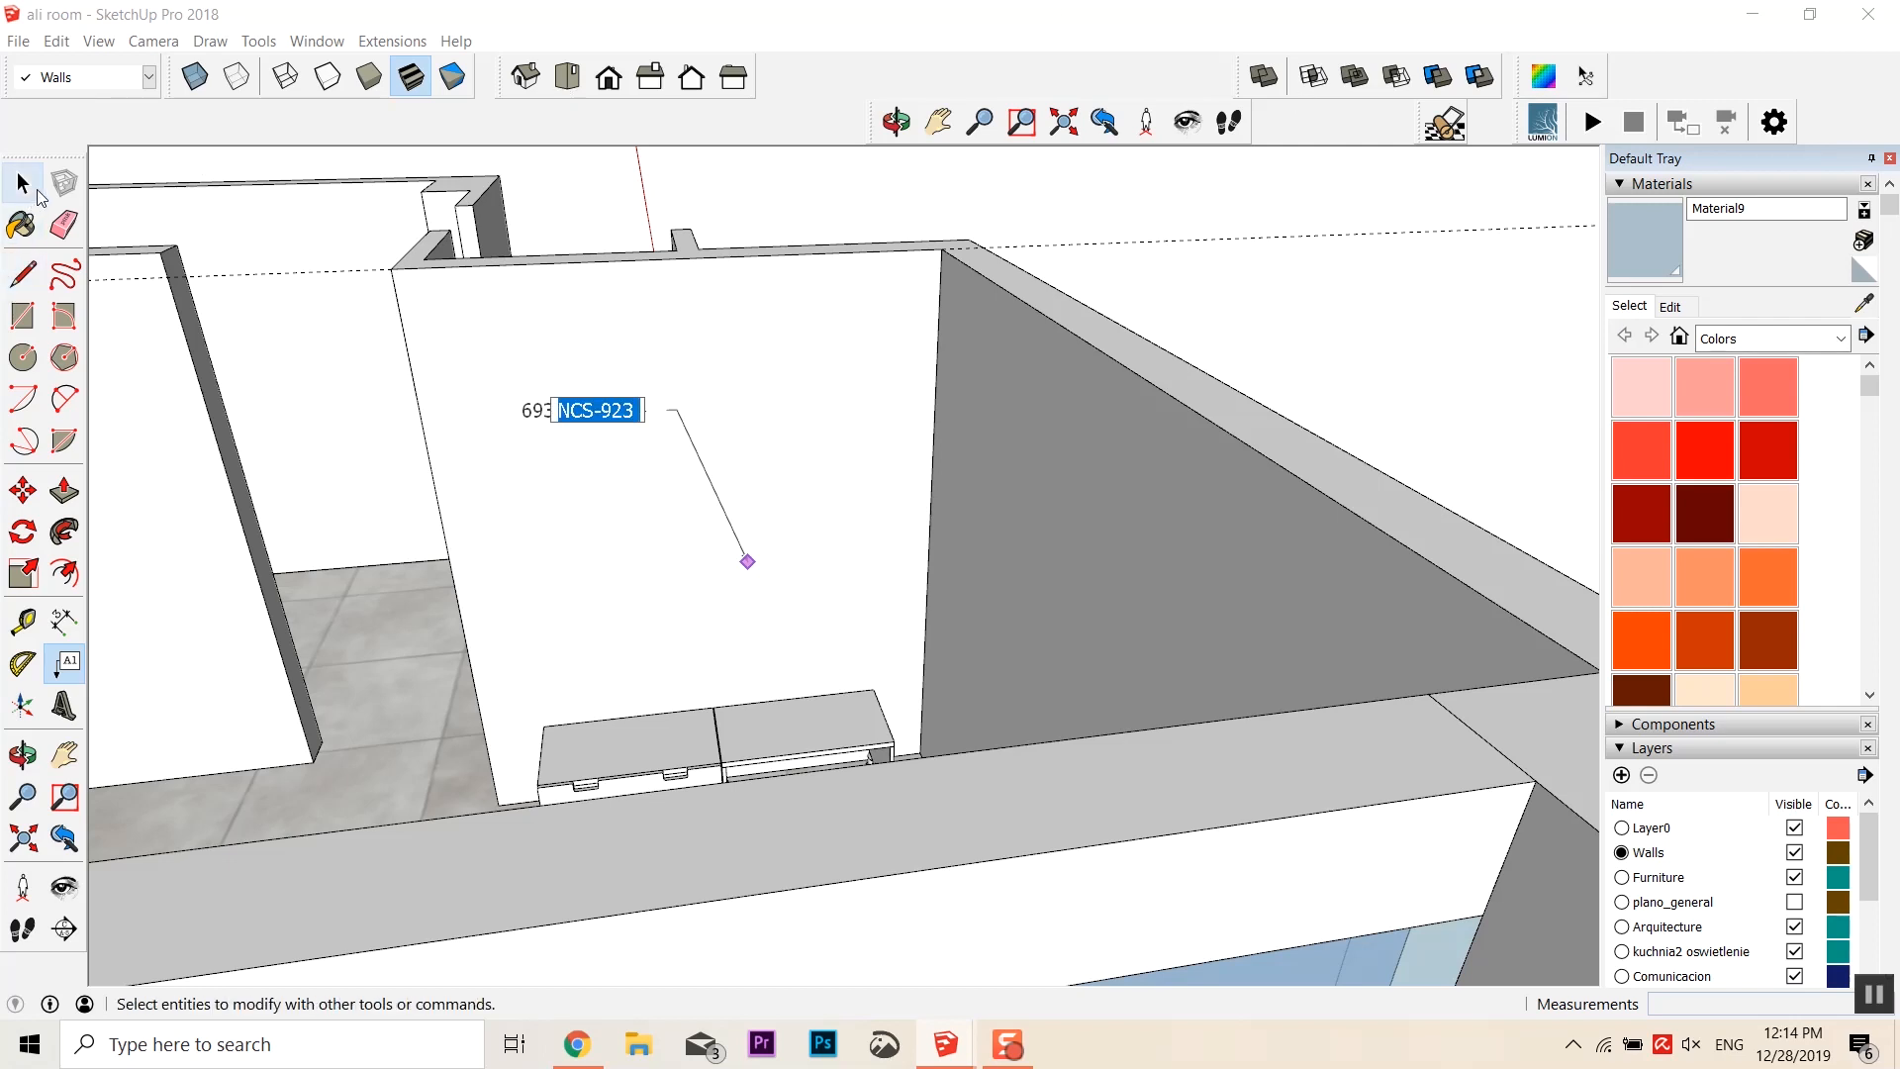
left_click(639, 426)
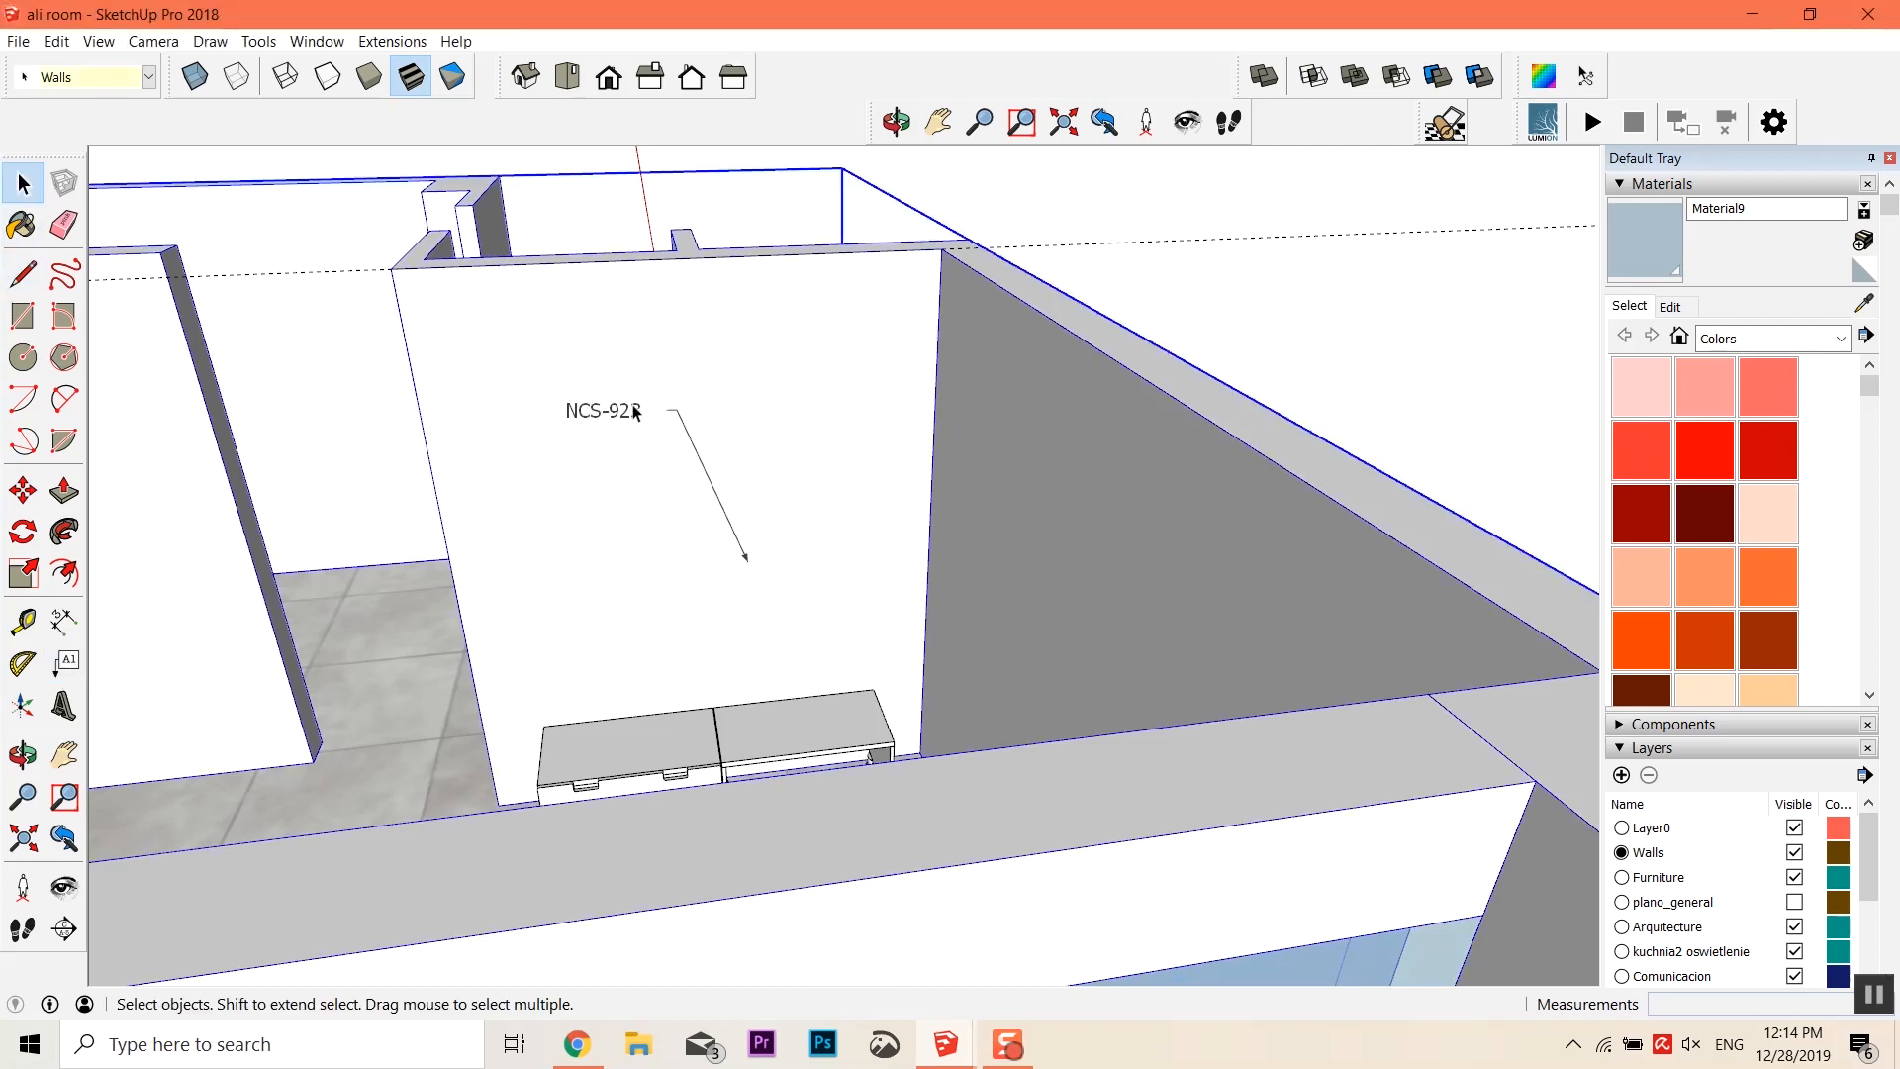
Open the NCS-923 text label for editing and leave the walls group
double_click(633, 412)
left_click(639, 424)
left_click(1263, 366)
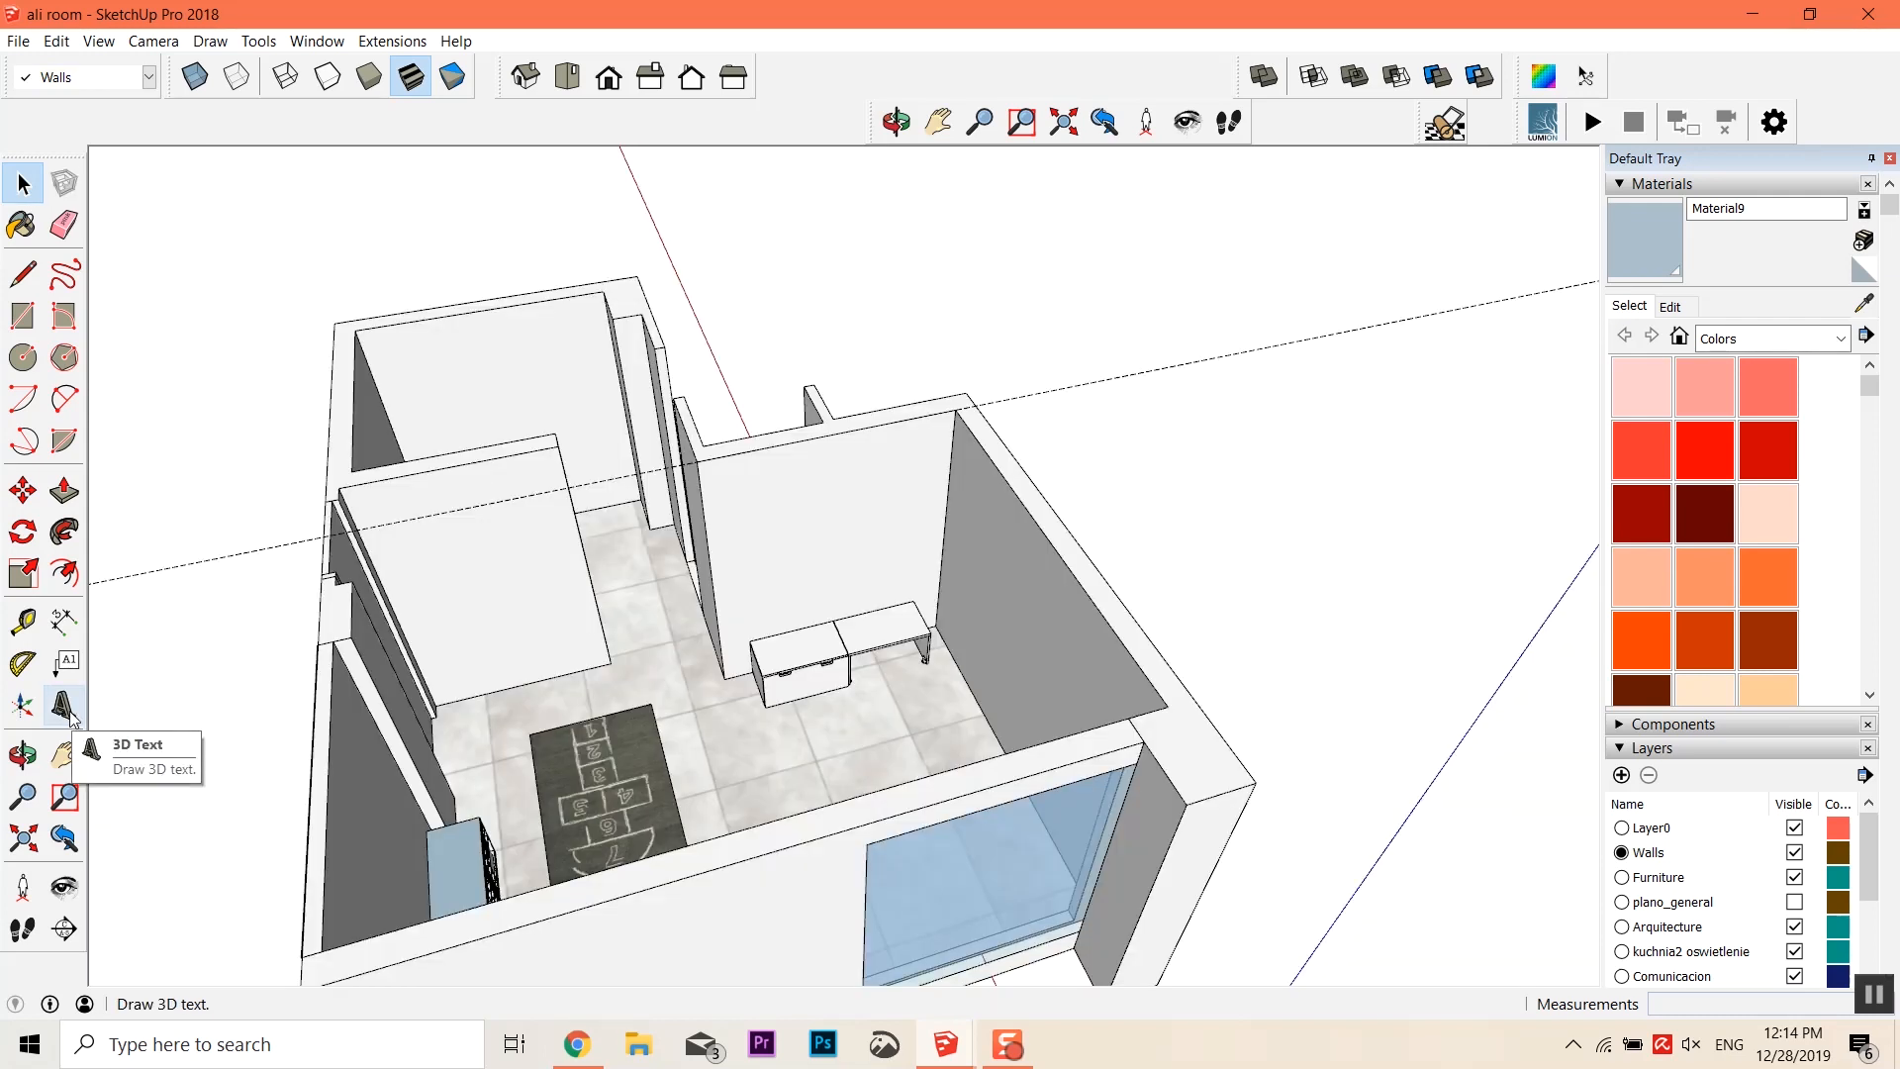
Place filled, extruded 3D text of the room owner's name, 254 mm high in Signerica Fat, on the interior wall beside the window
left_click(69, 711)
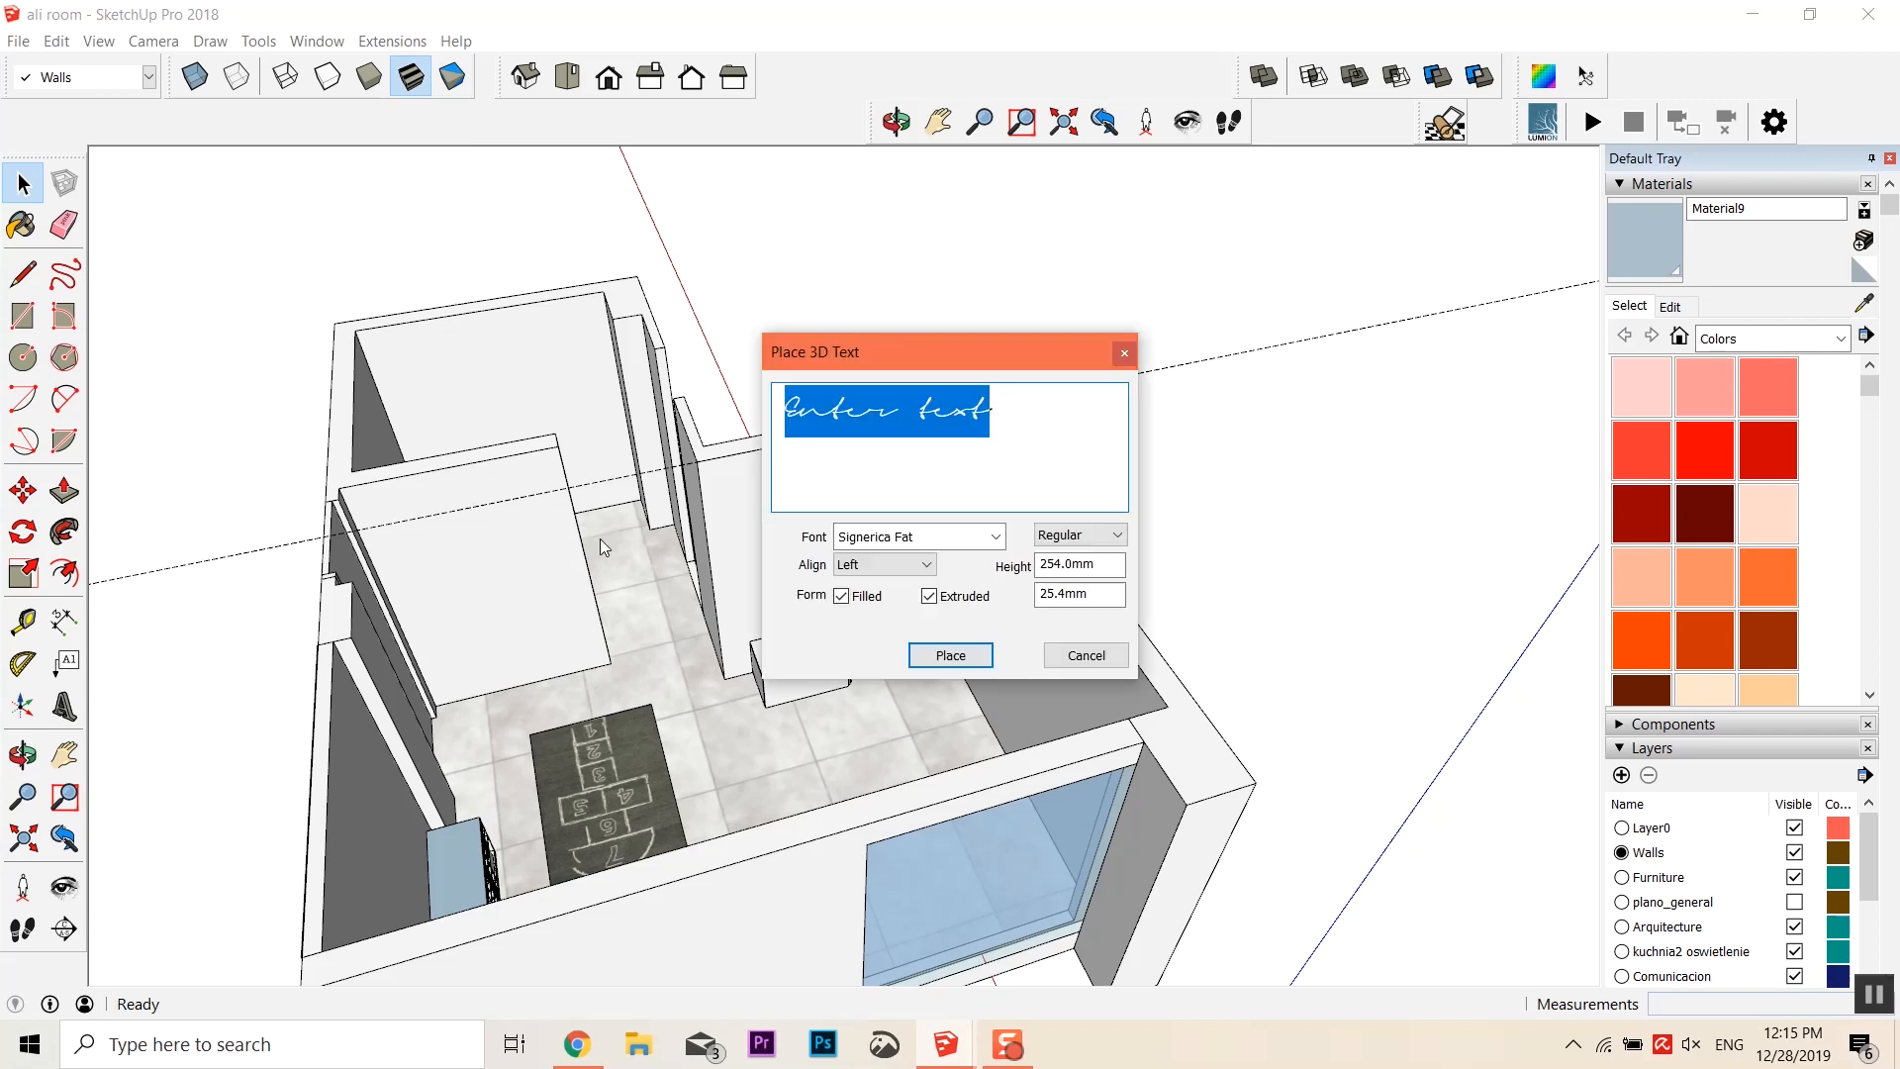
type("A")
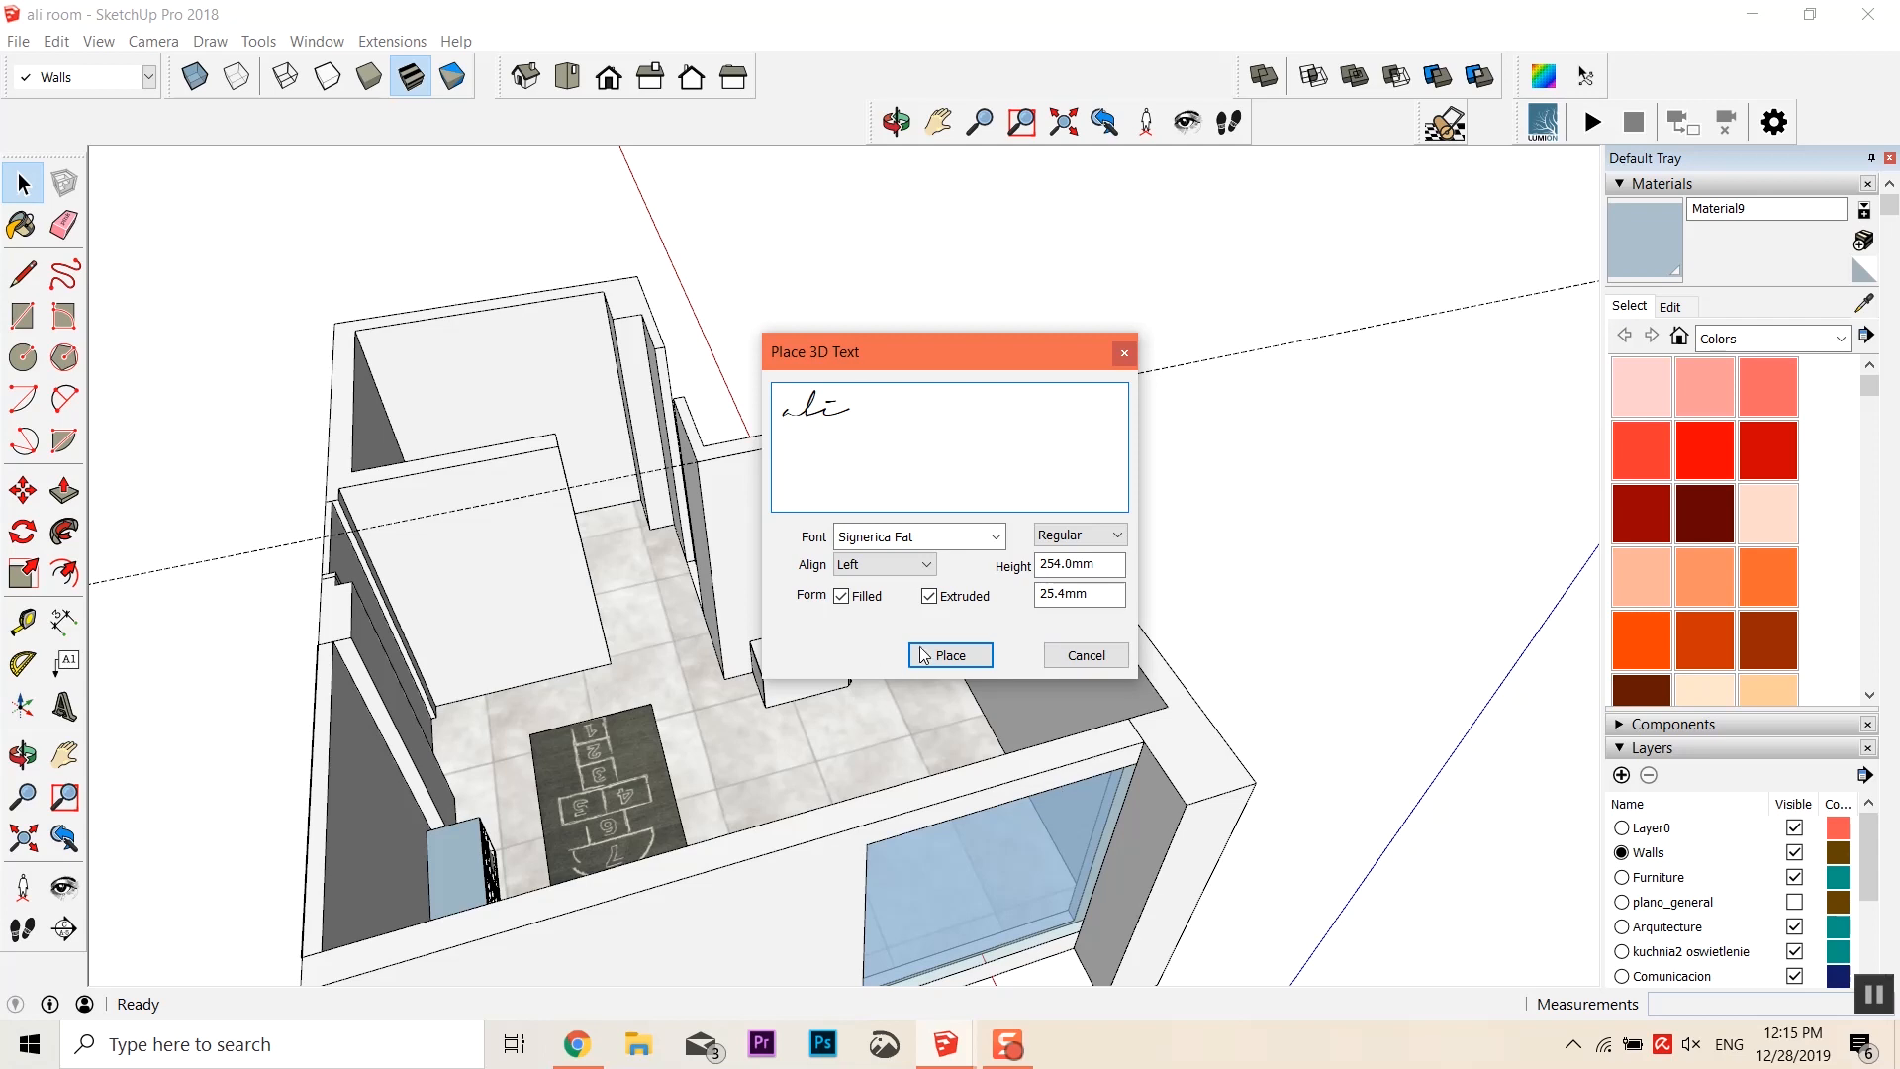
left_click(950, 656)
middle_click_drag(1090, 615, 511, 577)
left_click(1094, 558)
key("space")
Position the camera on the room floor near the window and look around the interior at eye level
scroll(1166, 584, "up", 3)
middle_click_drag(250, 373, 930, 381, "shift")
mouse_move(1105, 416)
middle_mouse_down()
mouse_move(335, 441)
mouse_move(802, 488)
mouse_move(1125, 637)
mouse_move(691, 586)
mouse_move(921, 616)
mouse_move(633, 634)
middle_mouse_up()
scroll(691, 586, "down", 3)
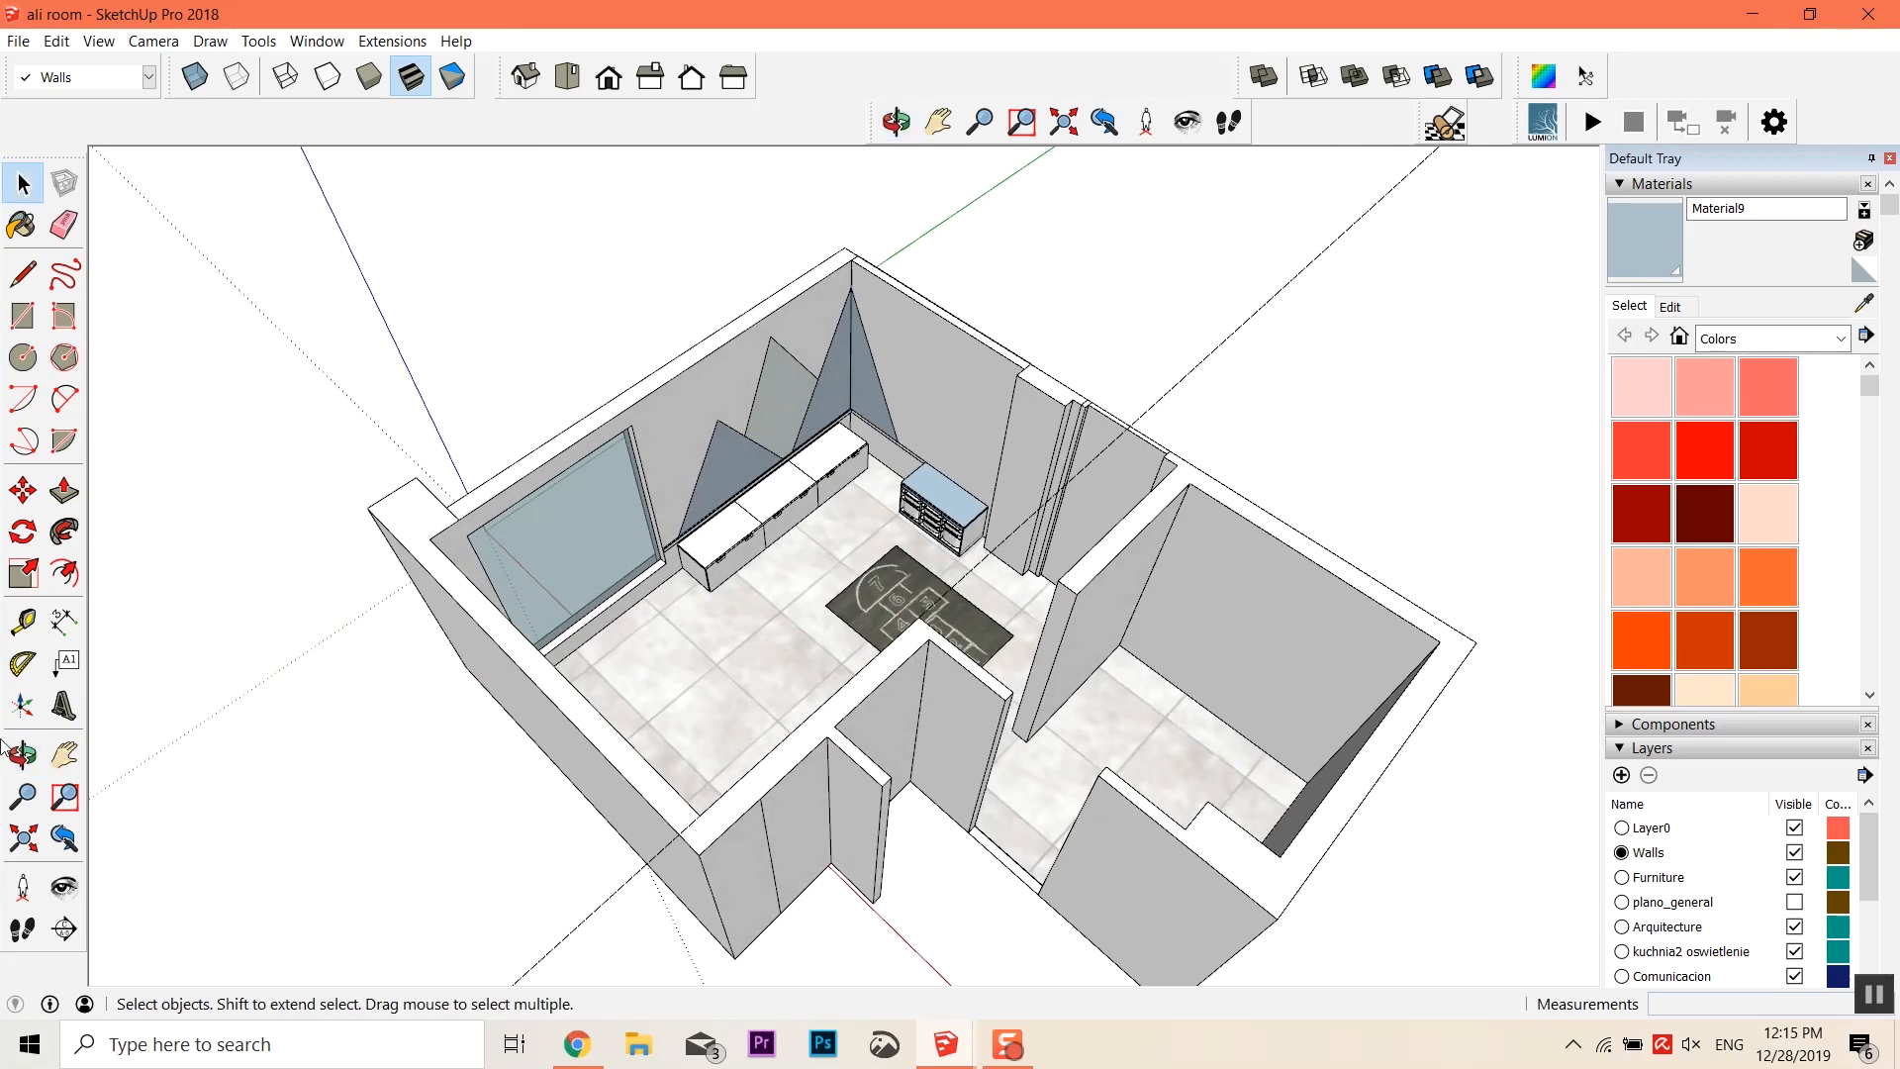
left_click(30, 887)
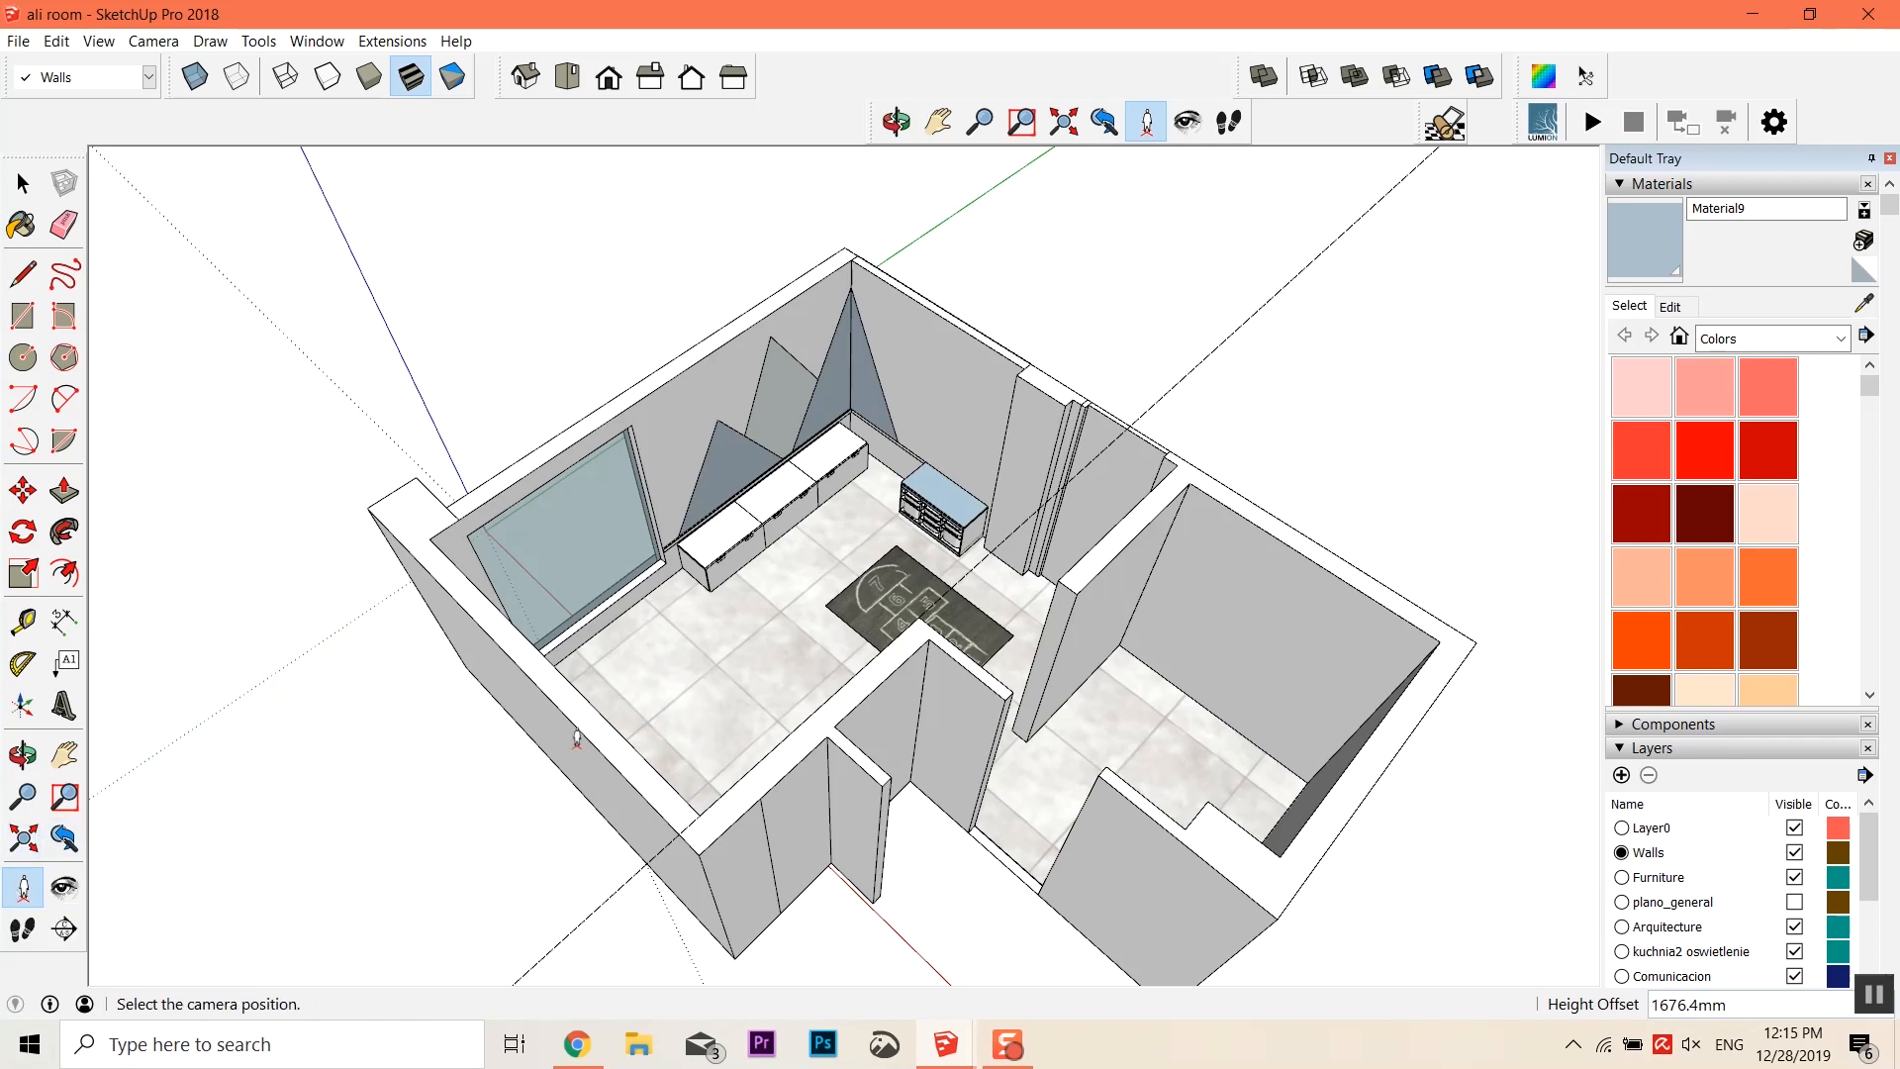
left_click(669, 675)
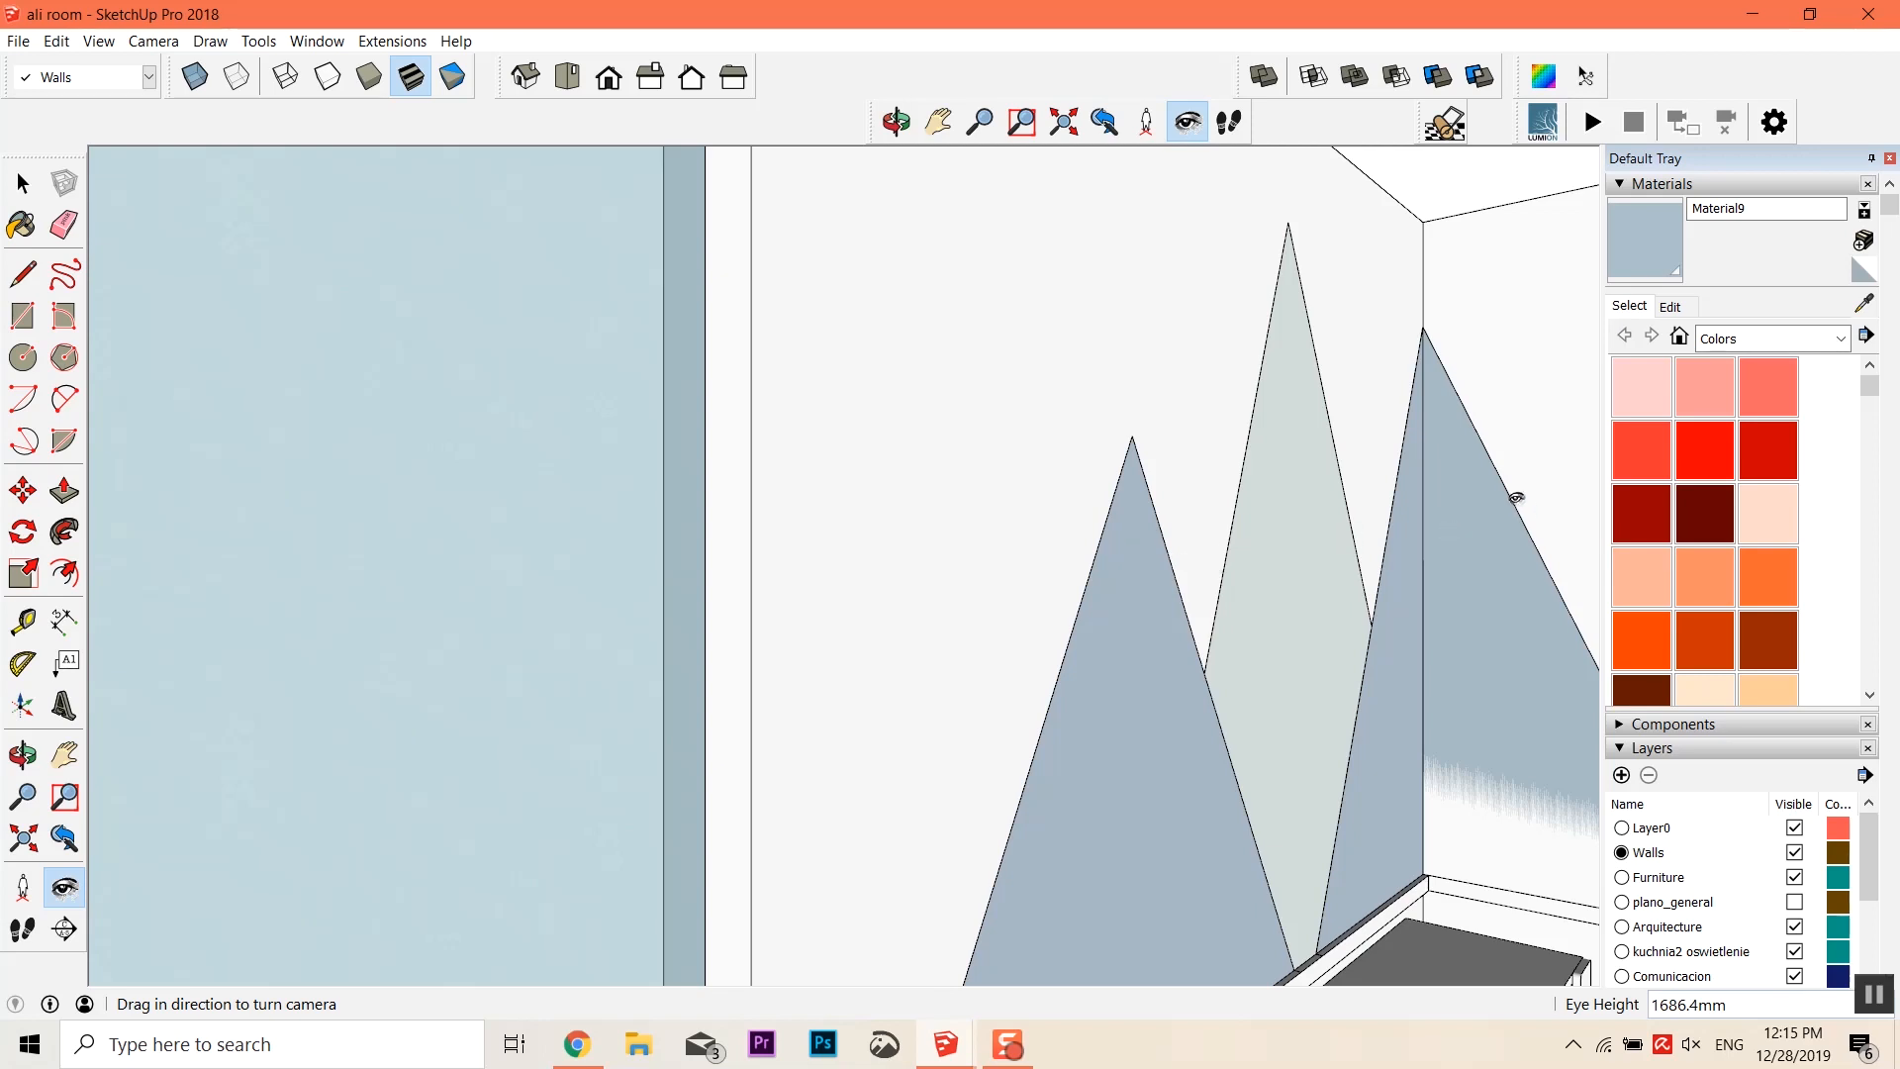
left_click_drag(1539, 591, 1298, 582)
left_click_drag(991, 598, 961, 351)
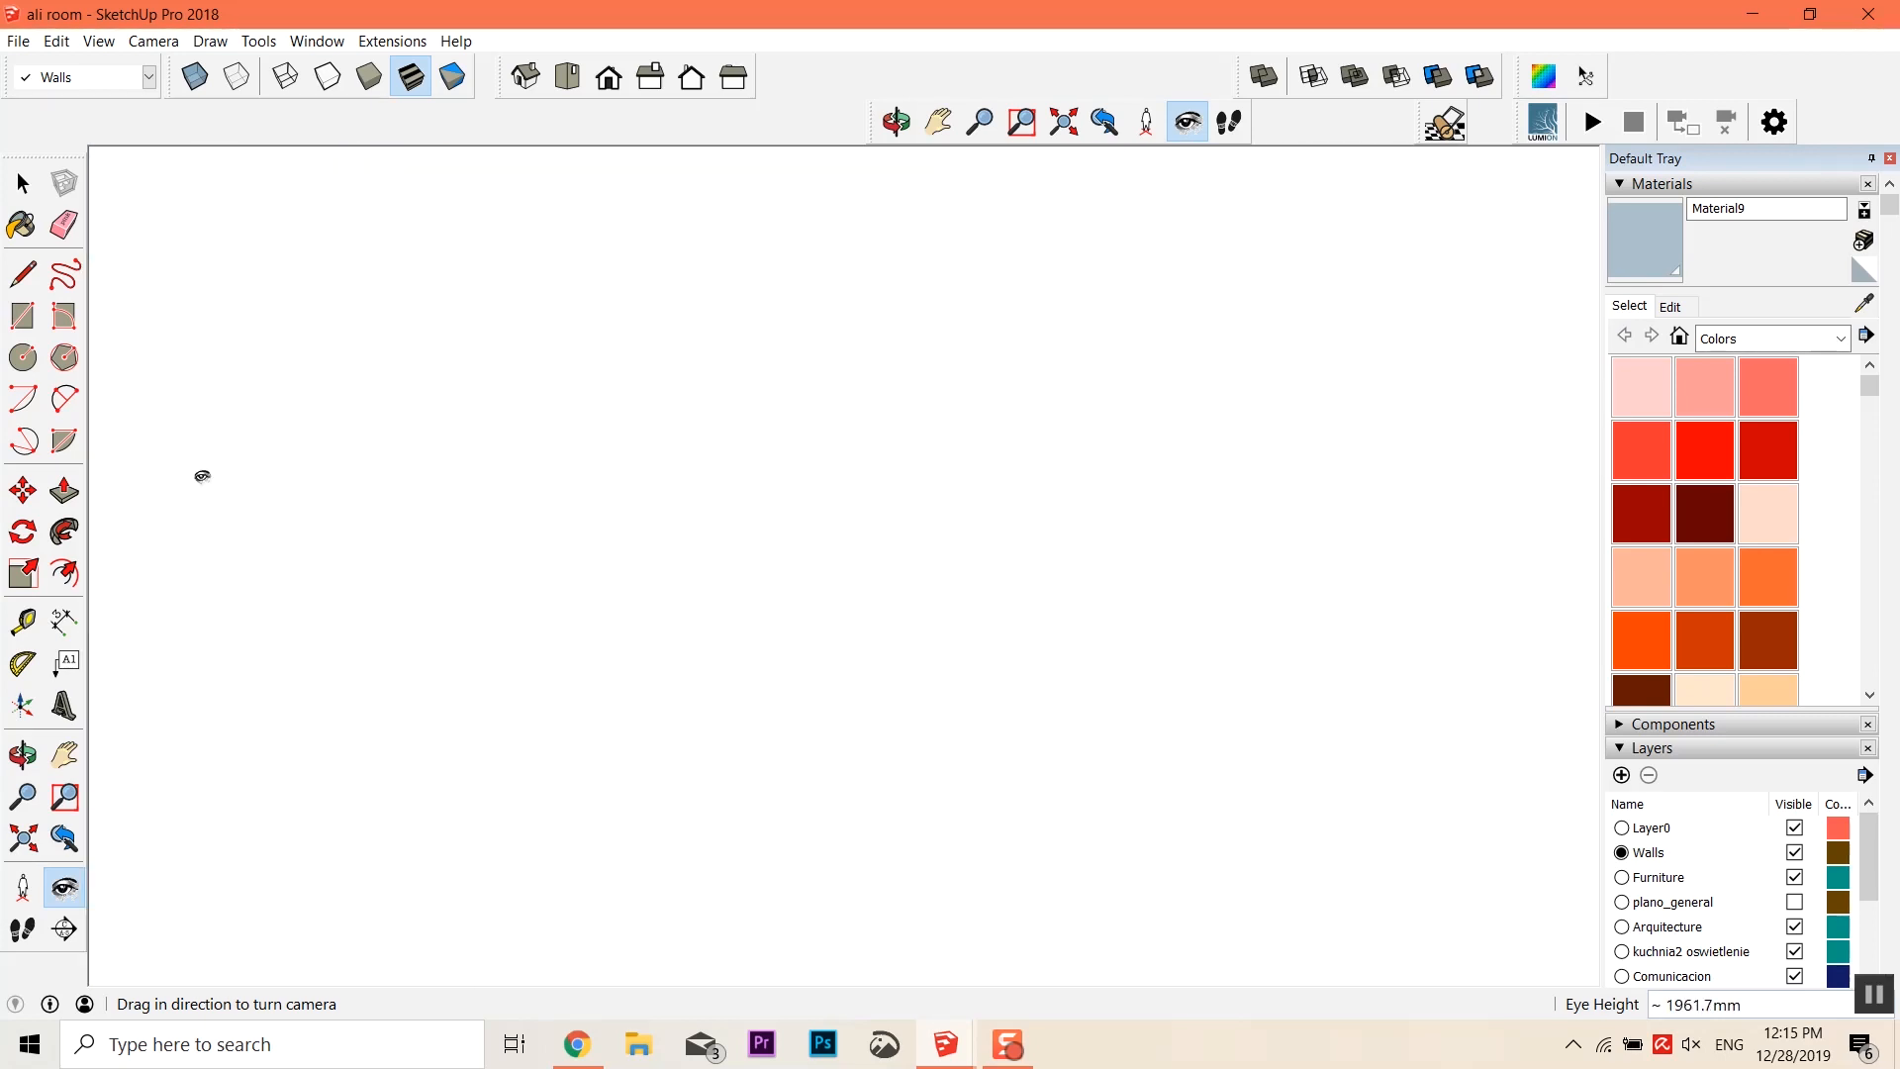
Show the model in the right, back and front standard views
left_click(654, 66)
left_click(691, 75)
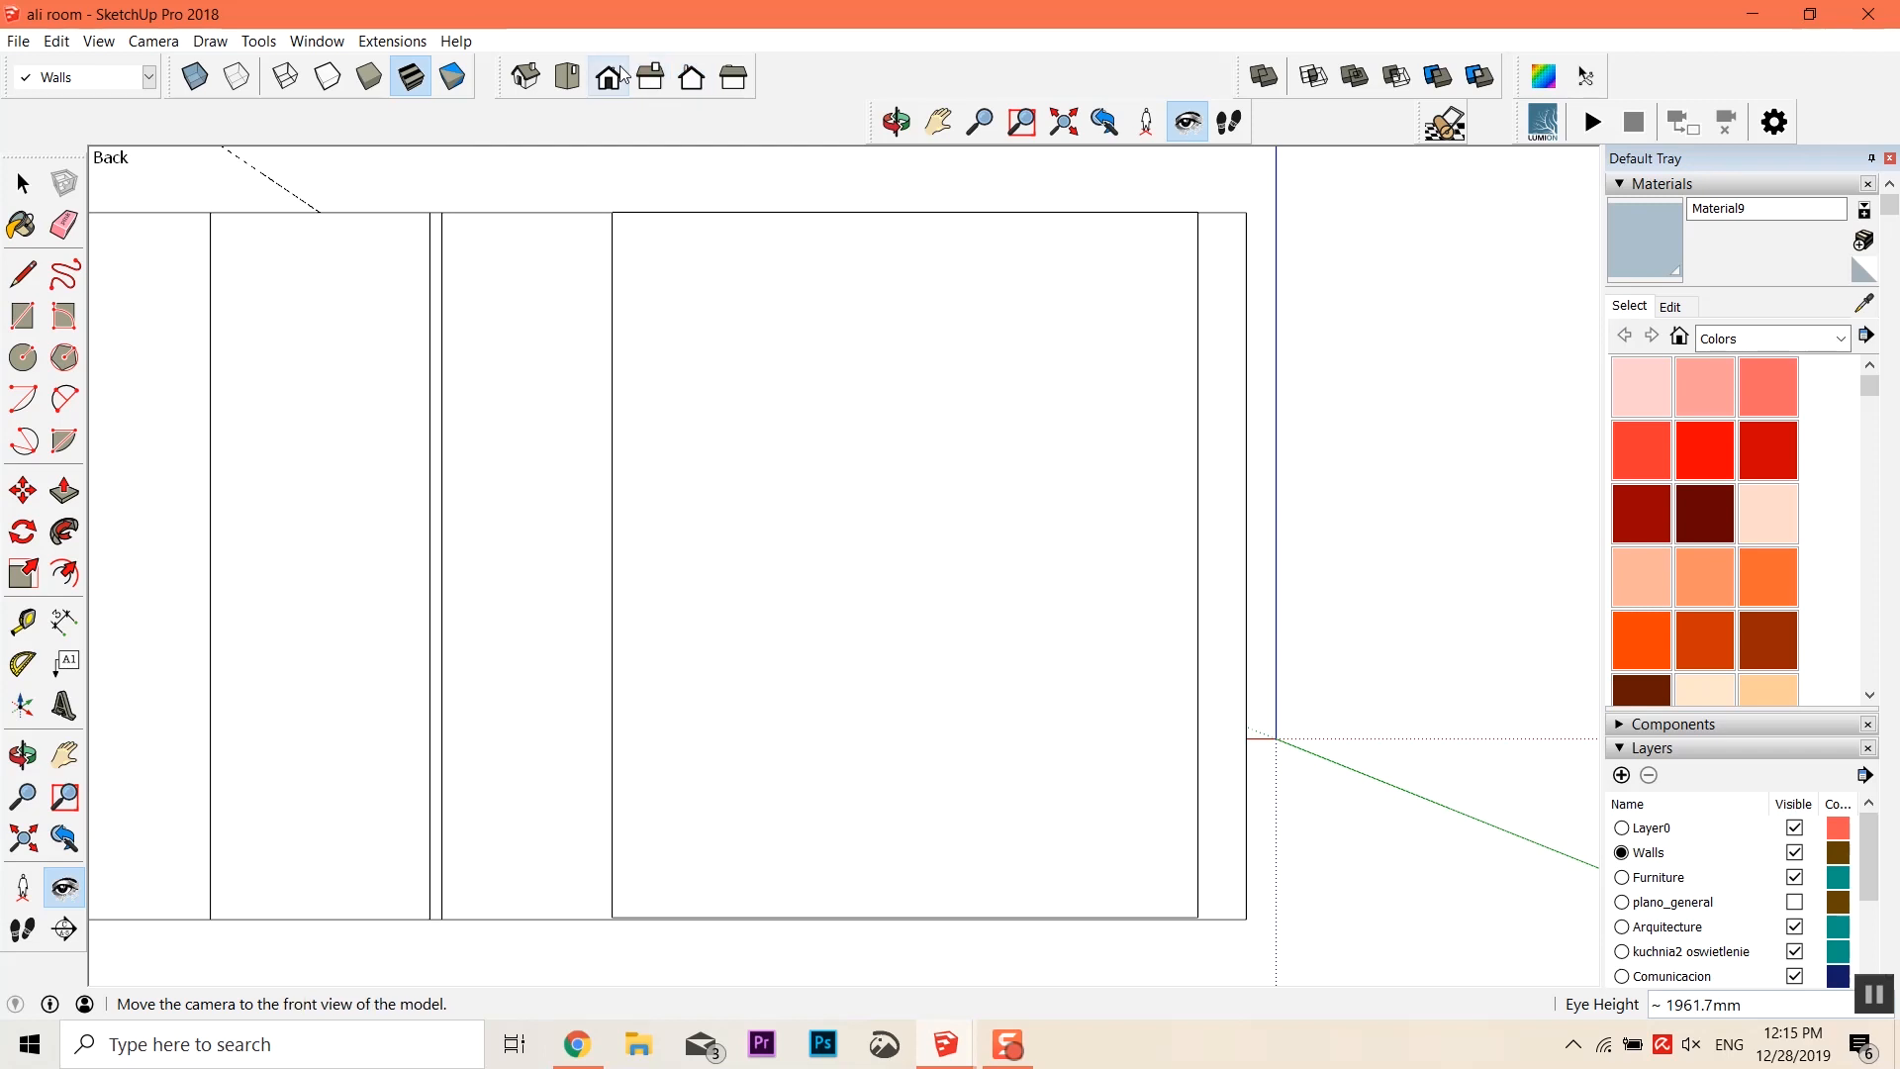
left_click(608, 75)
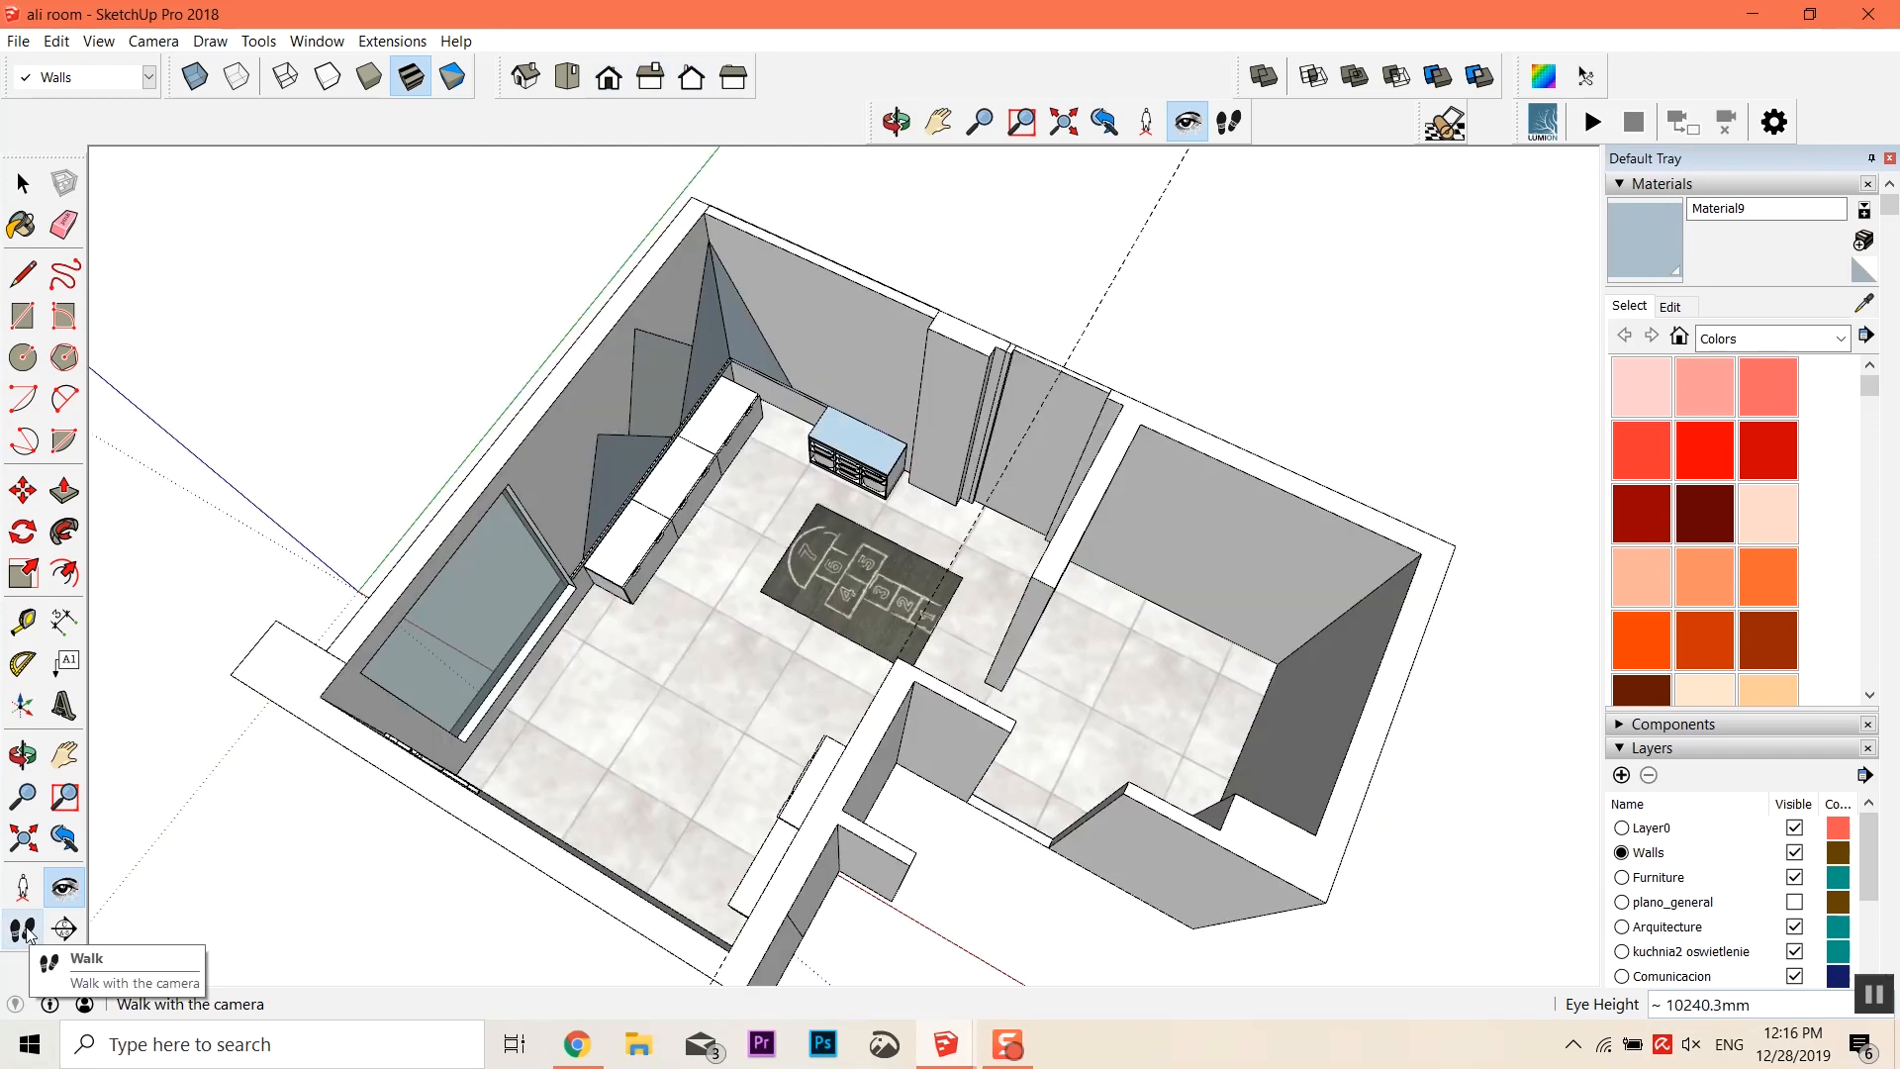
Place a vertical section plane parallel to the red axis through the room and inspect the cut interior
left_click(65, 929)
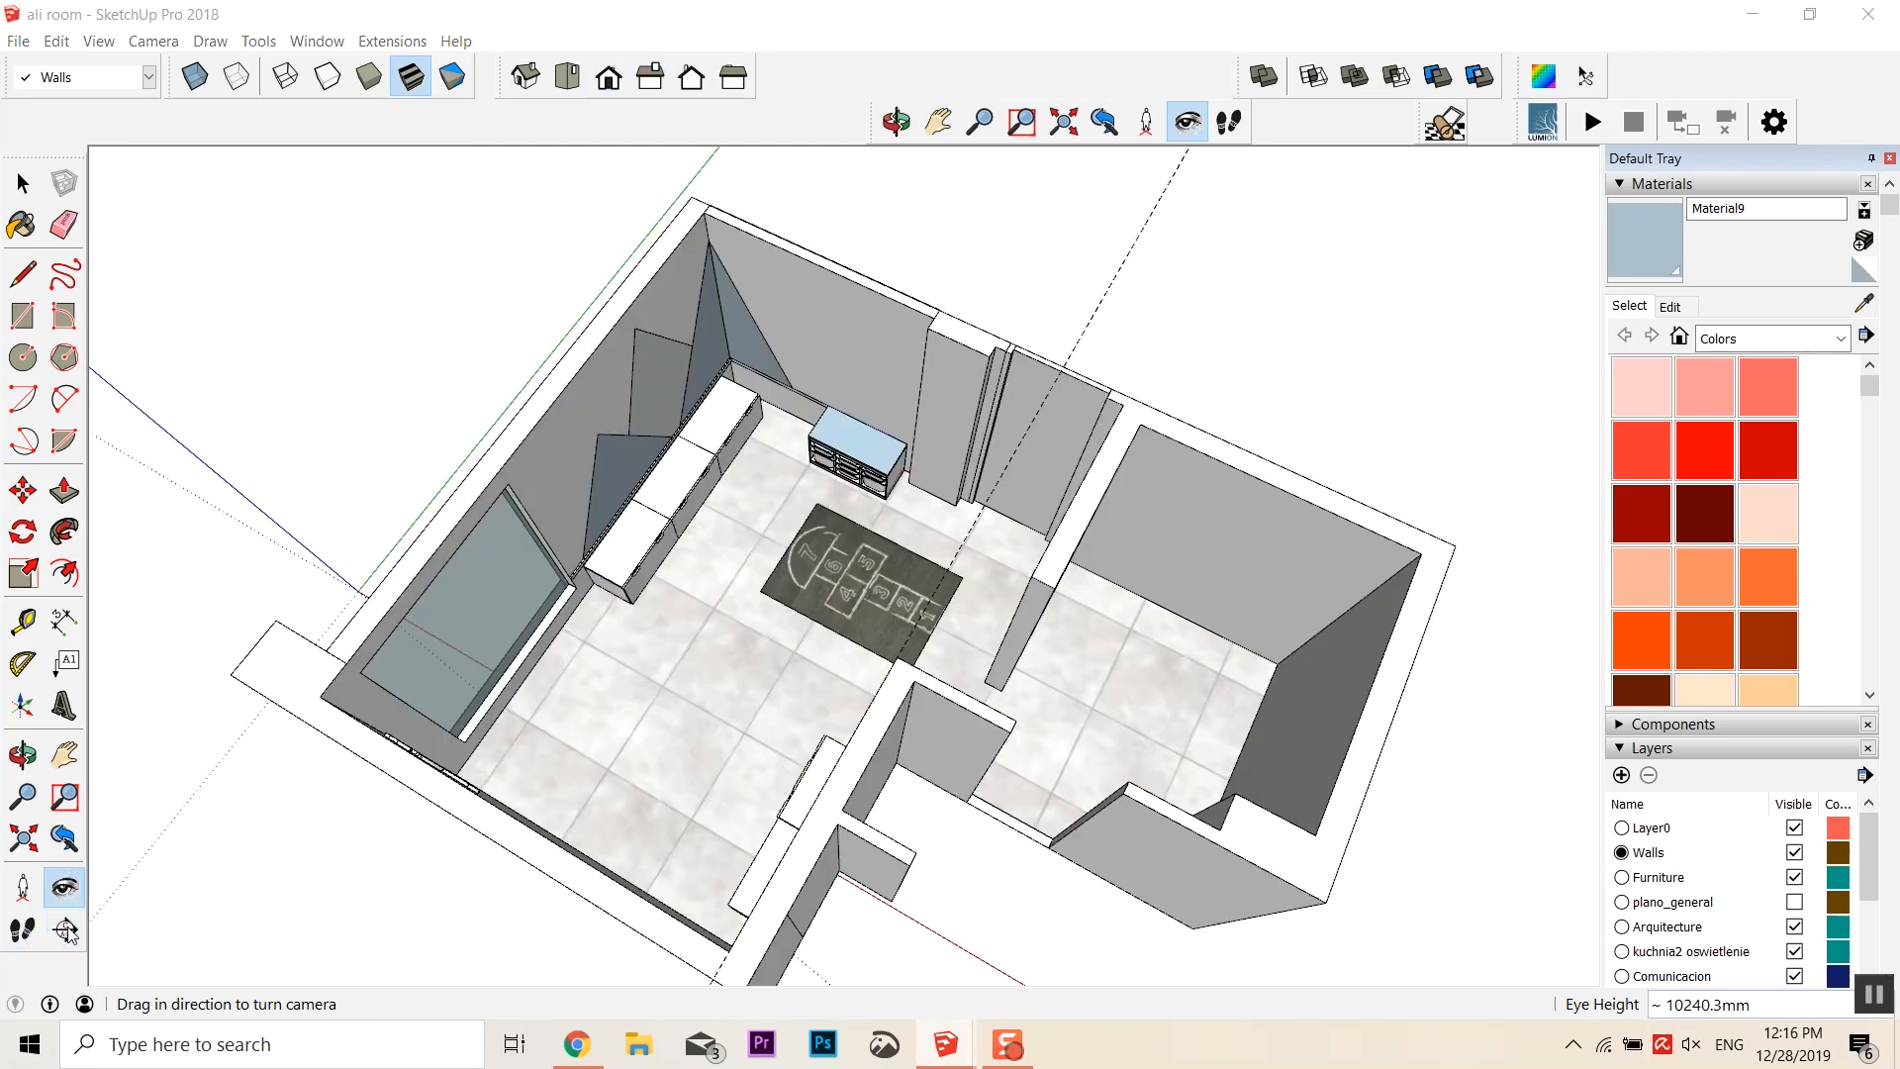
left_click(1029, 594)
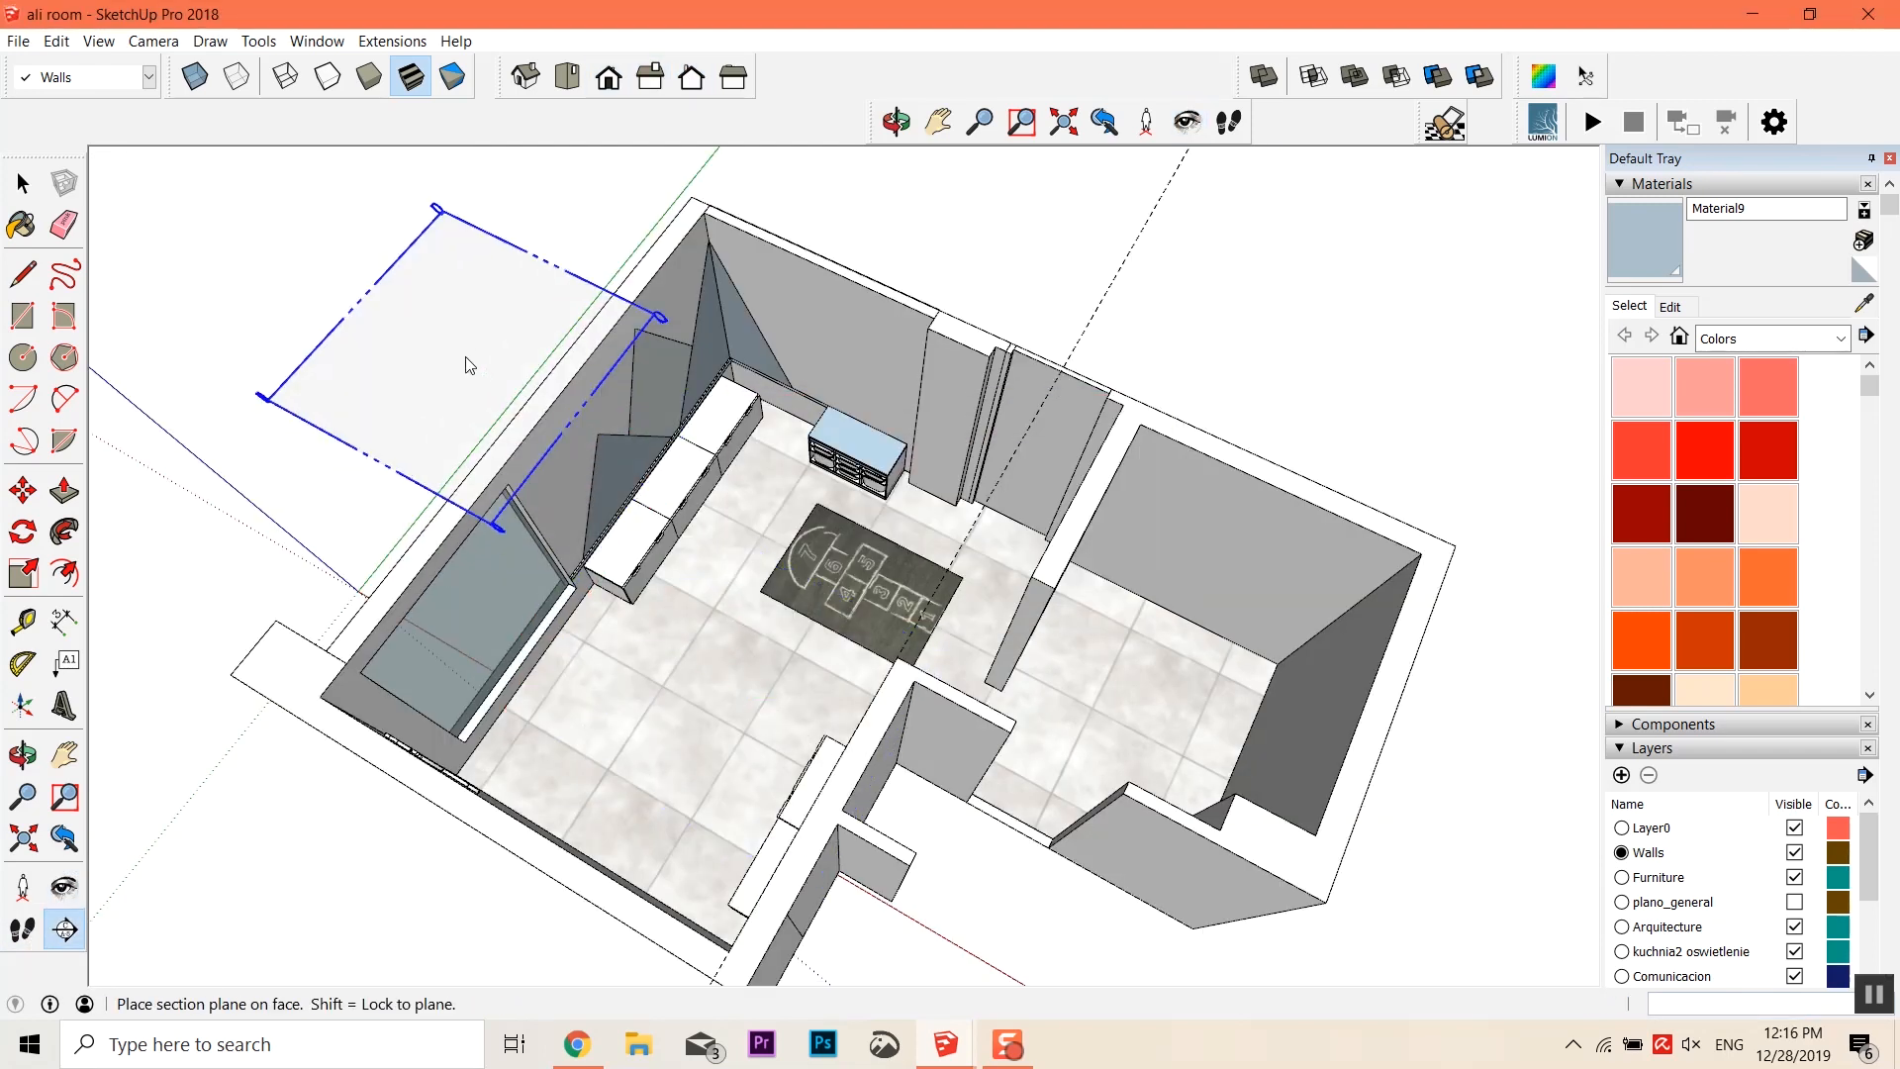
middle_click_drag(254, 721, 400, 302)
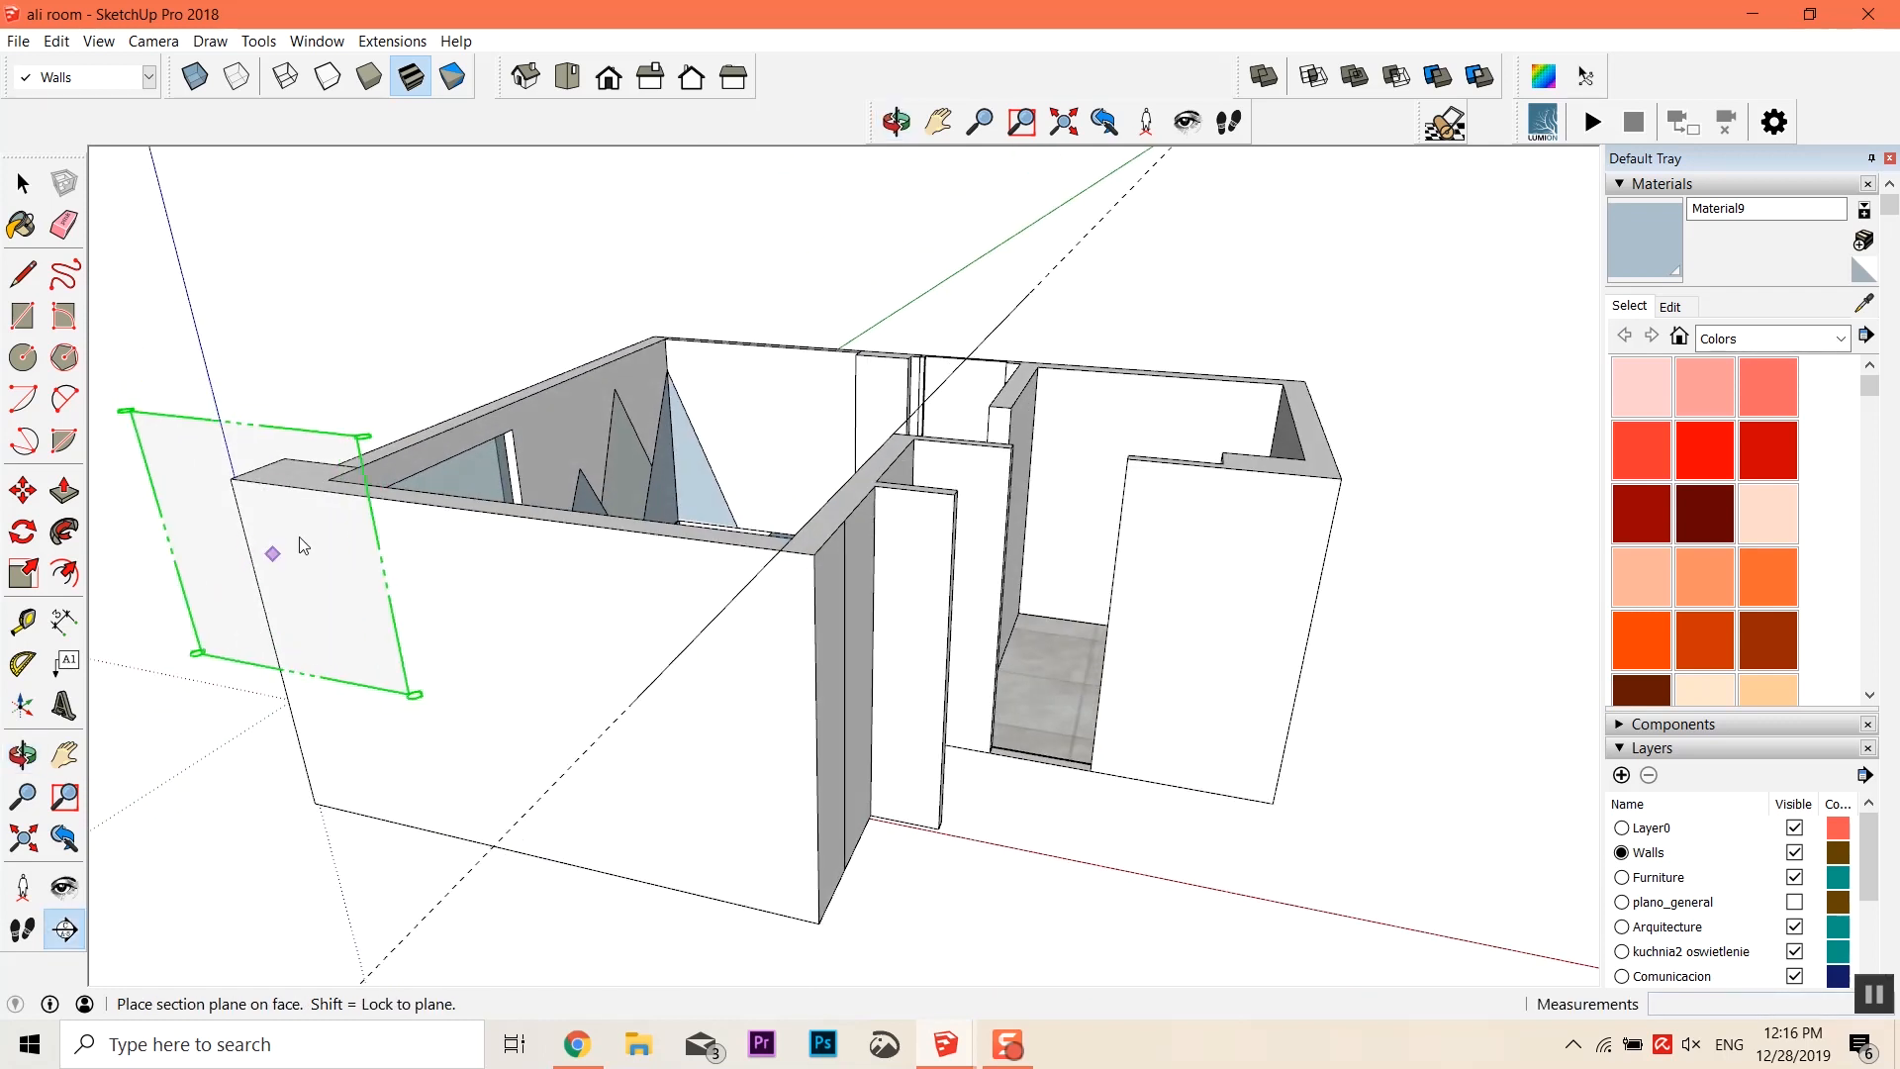
middle_click_drag(1008, 372, 109, 346)
middle_click_drag(826, 440, 1056, 607)
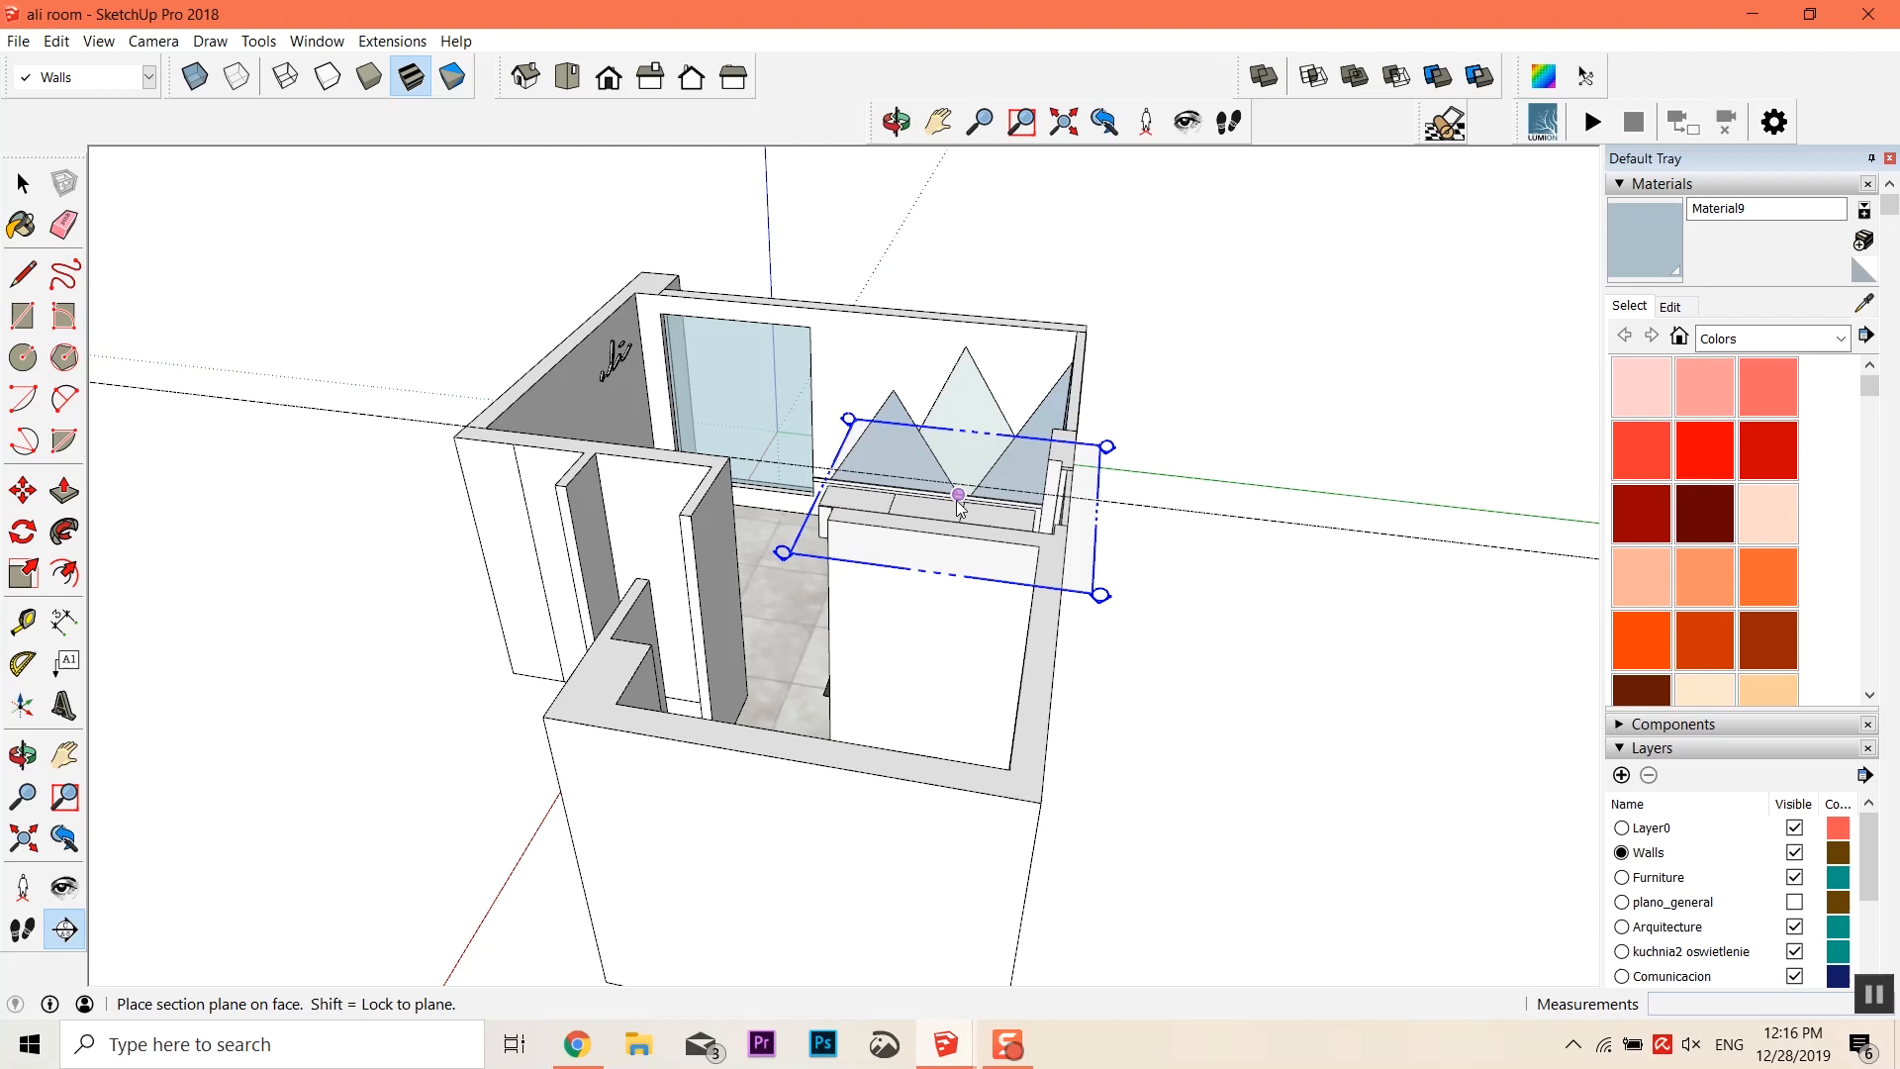
middle_click_drag(1008, 554, 1403, 642)
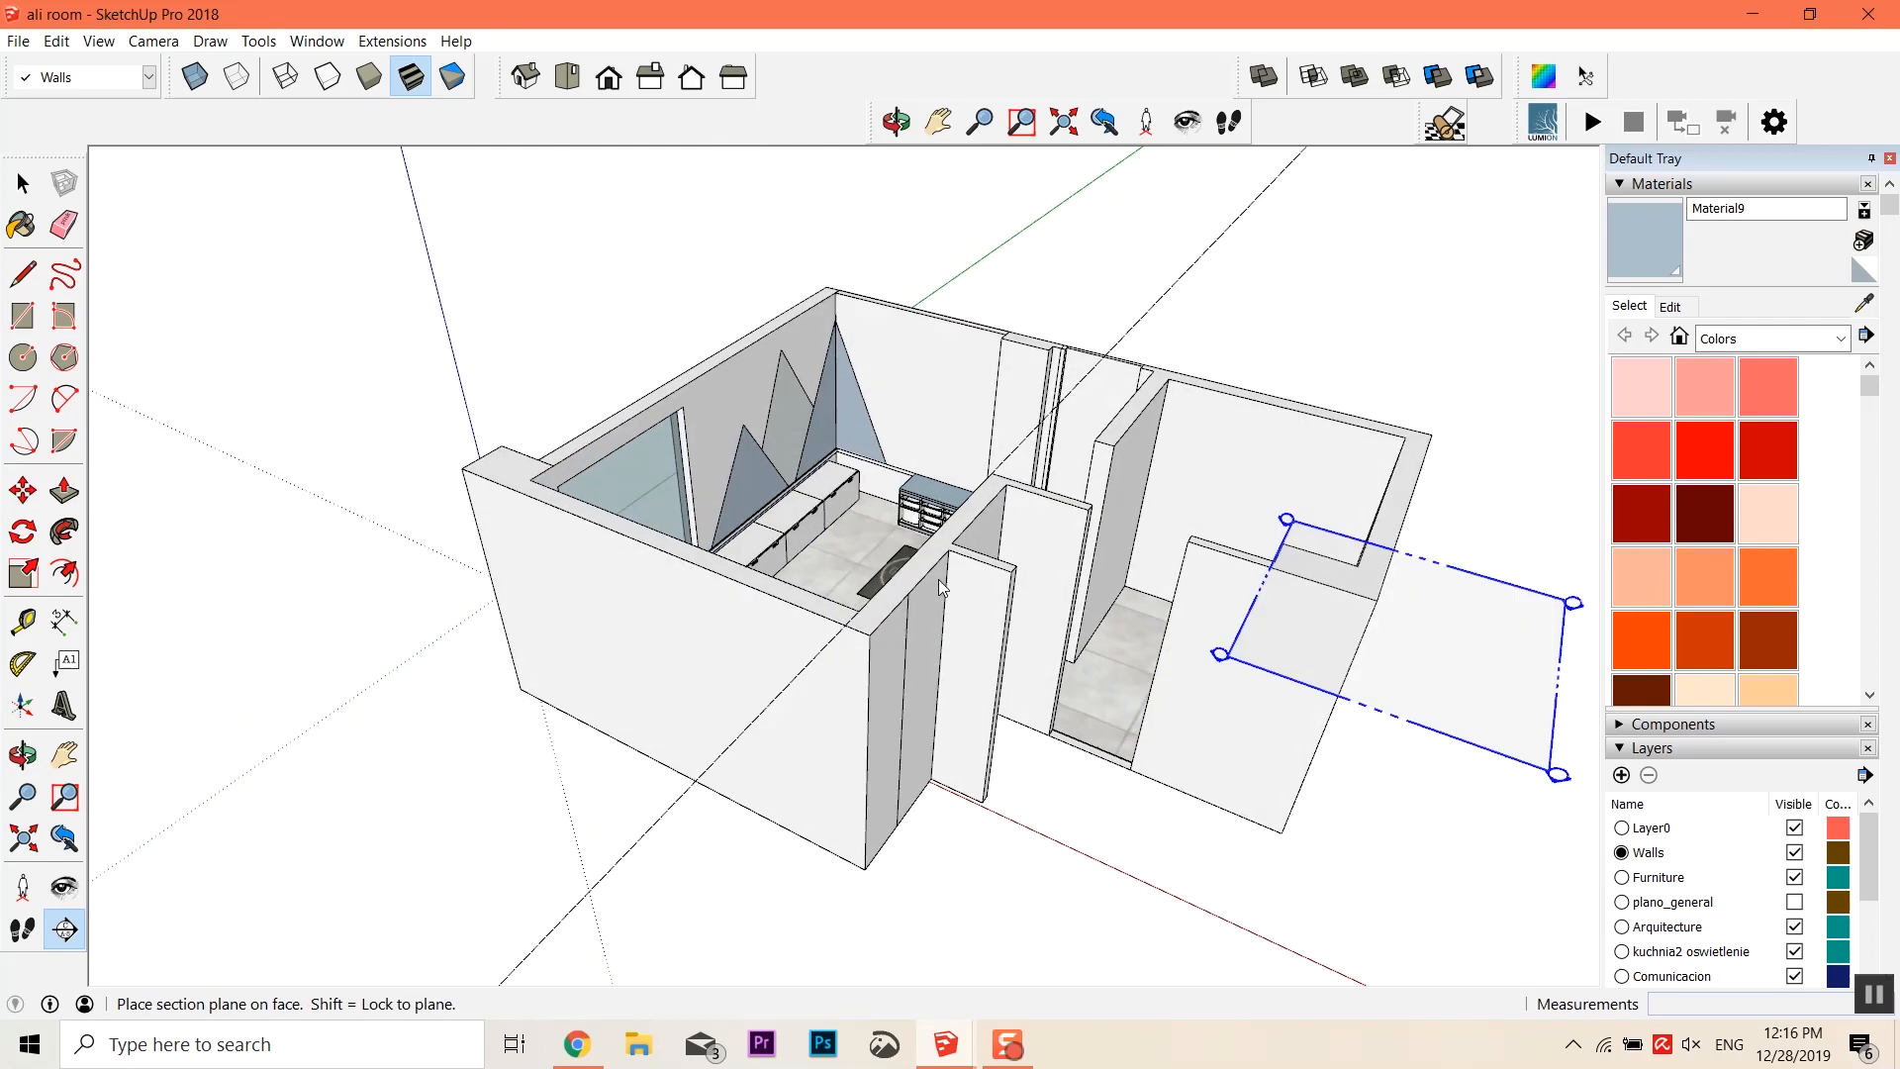
middle_click_drag(734, 574, 971, 604)
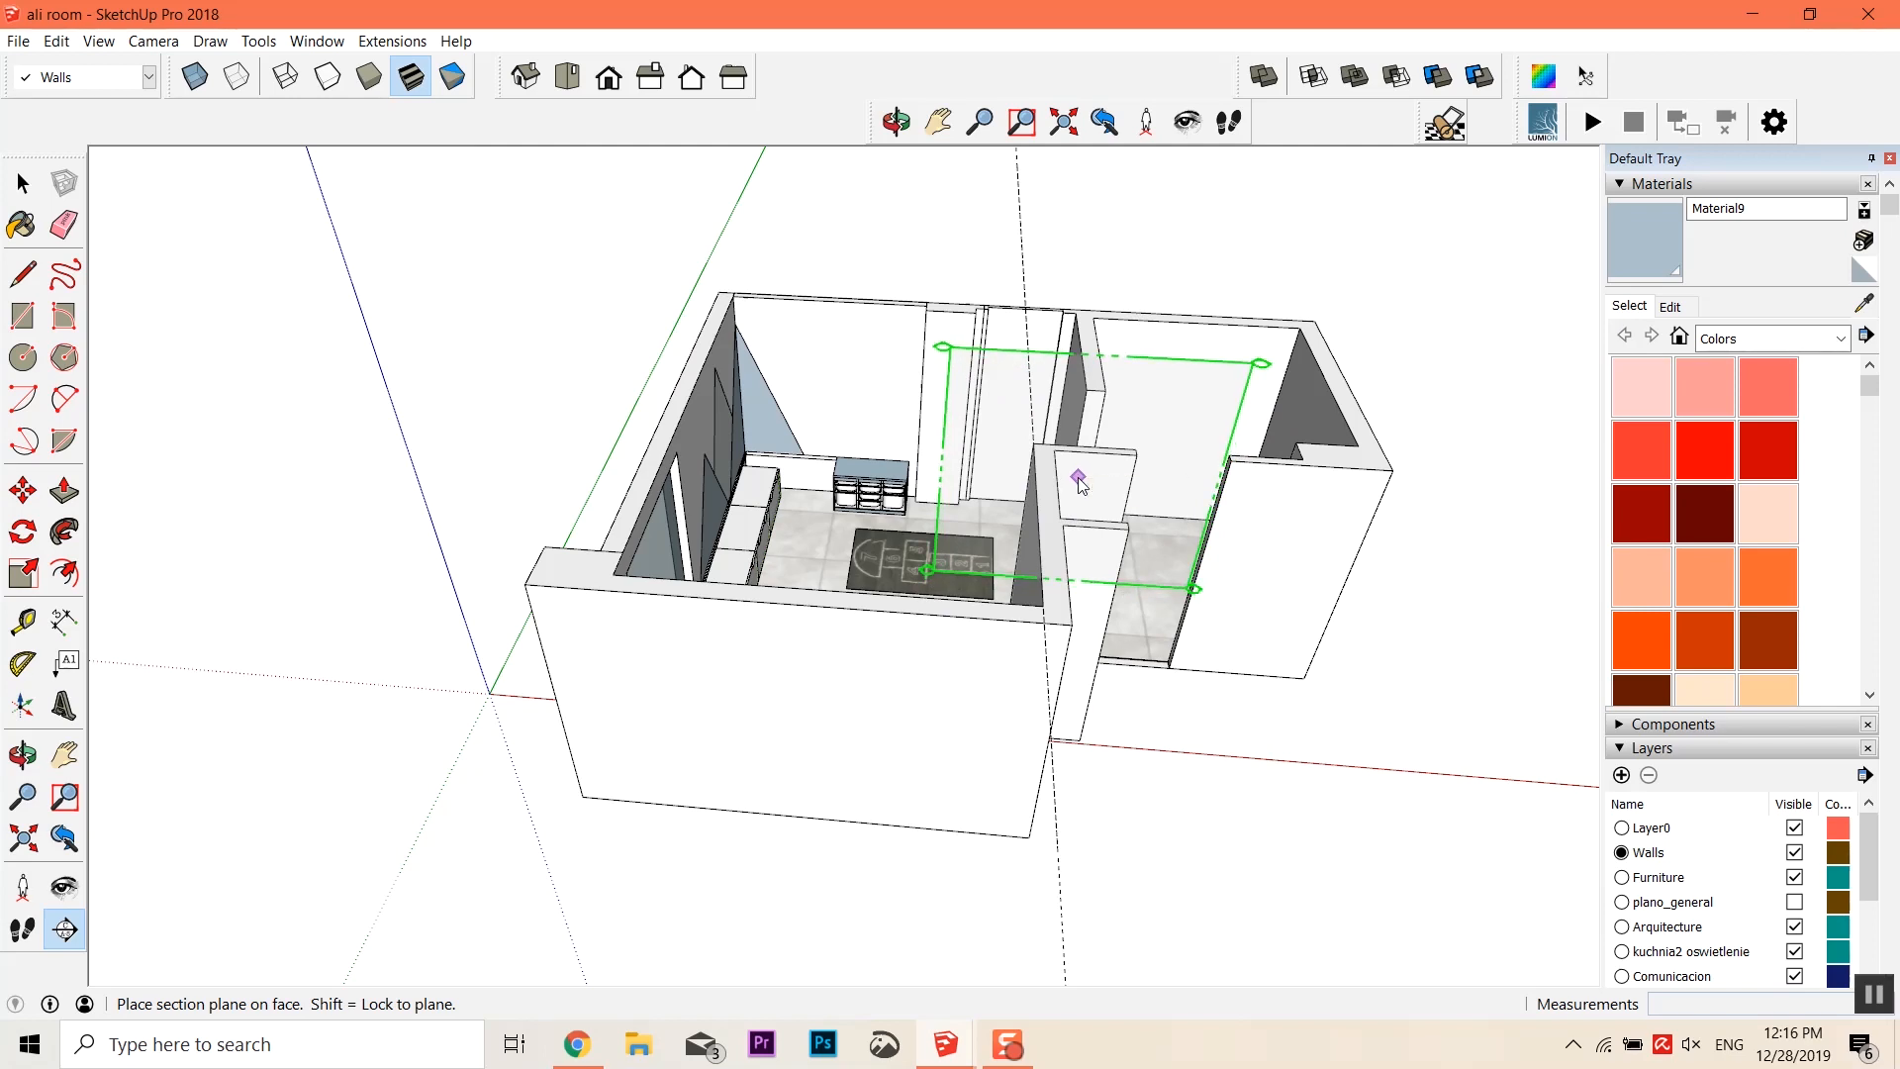
middle_click_drag(1066, 470, 698, 297)
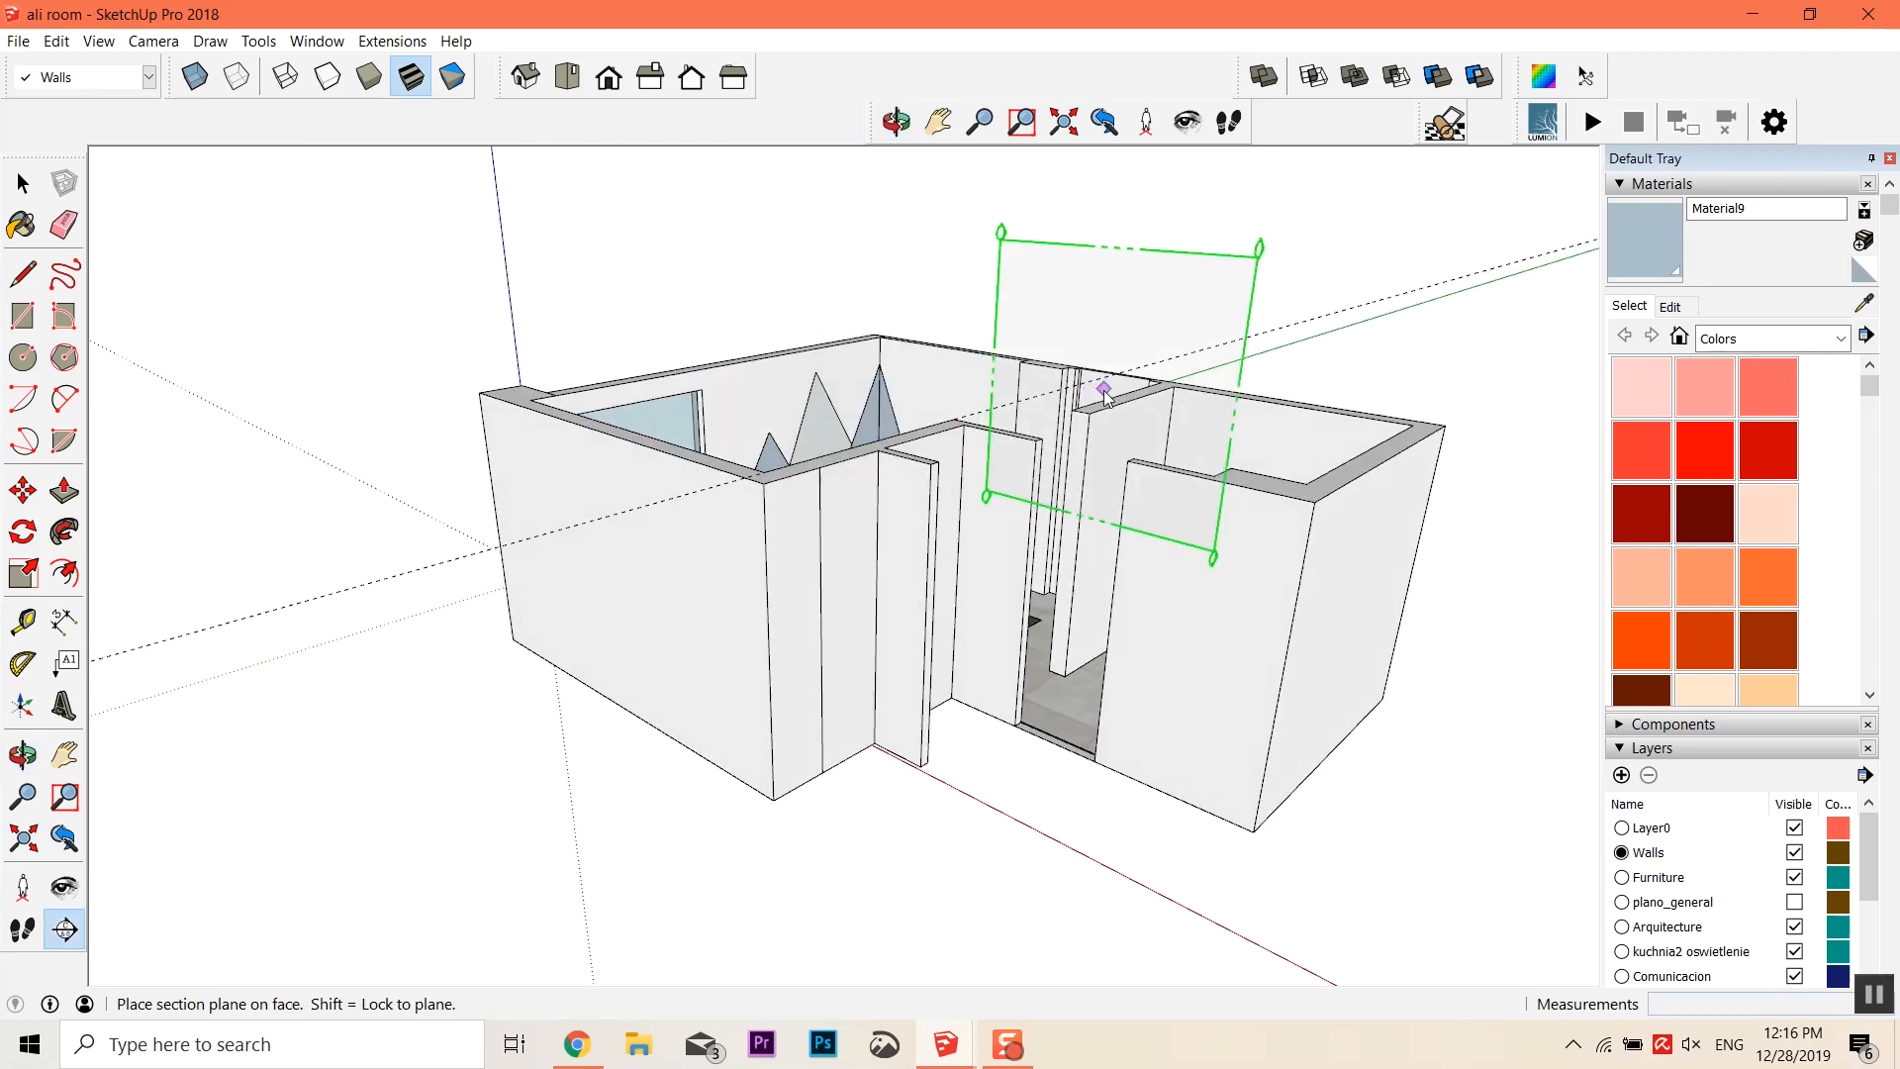
left_click(1011, 451)
scroll(698, 452, "down", 2)
middle_click_drag(698, 457, 990, 446)
scroll(850, 570, "up", 3)
scroll(850, 570, "up", 4)
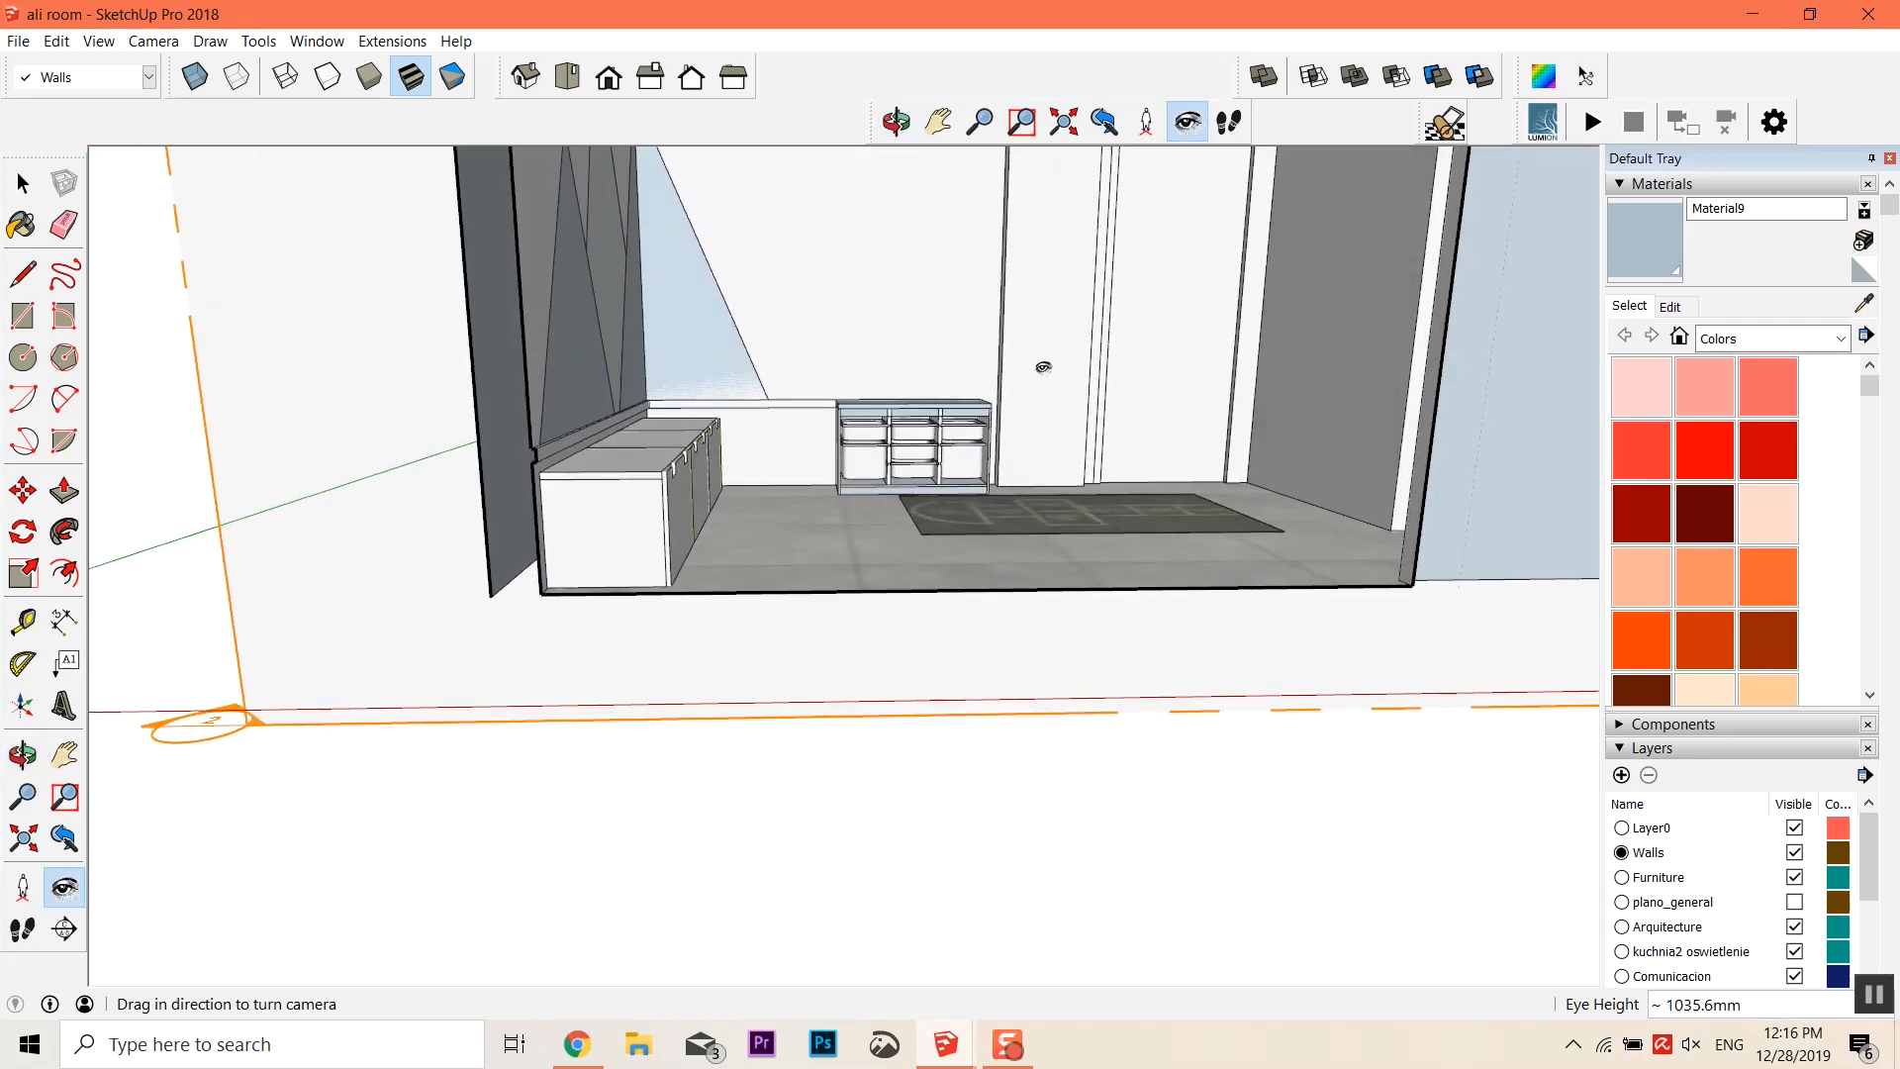
scroll(802, 598, "down", 6)
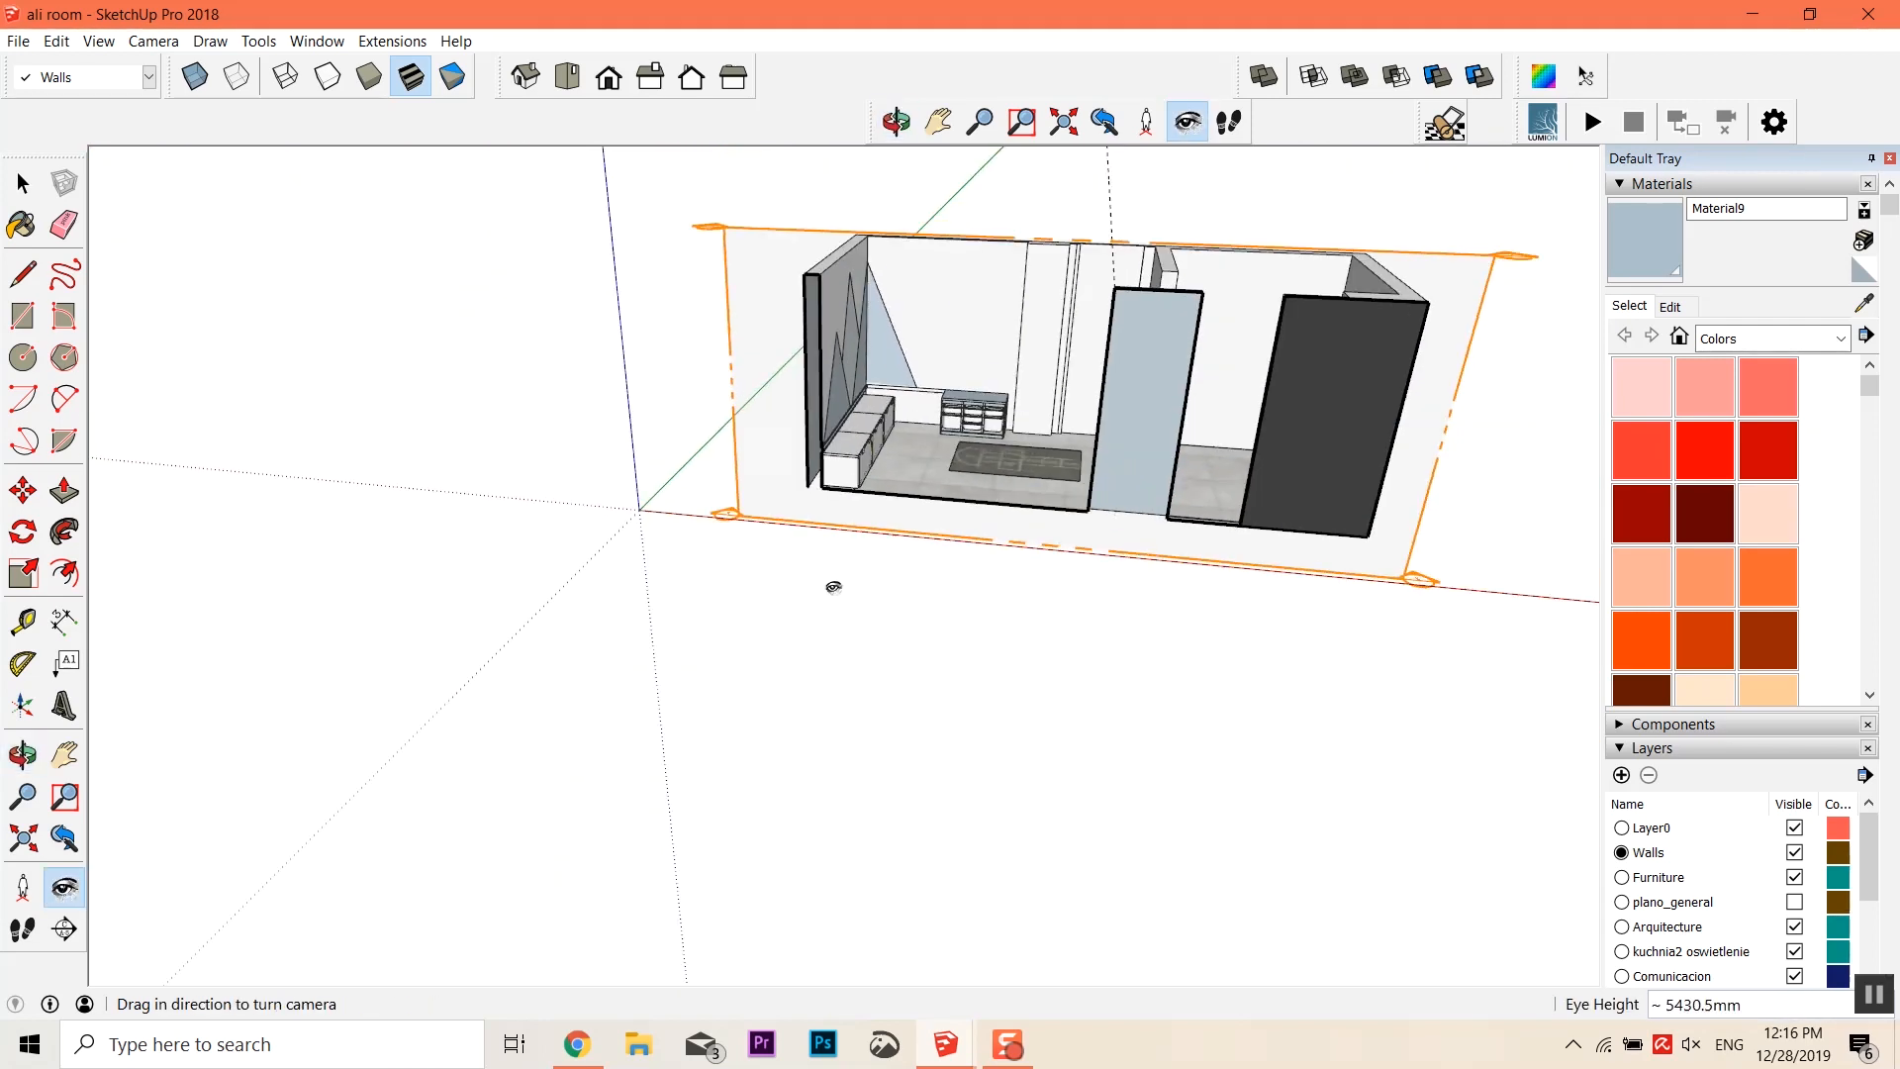
Remove the section plane and look over the whole room model
right_click(863, 579)
middle_click_drag(554, 673, 645, 602)
scroll(645, 602, "up", 6)
middle_click_drag(1018, 559, 677, 638)
middle_click_drag(431, 701, 1362, 670, "shift")
scroll(1287, 688, "down", 6)
middle_click_drag(1188, 702, 1087, 549)
middle_click_drag(406, 479, 113, 669)
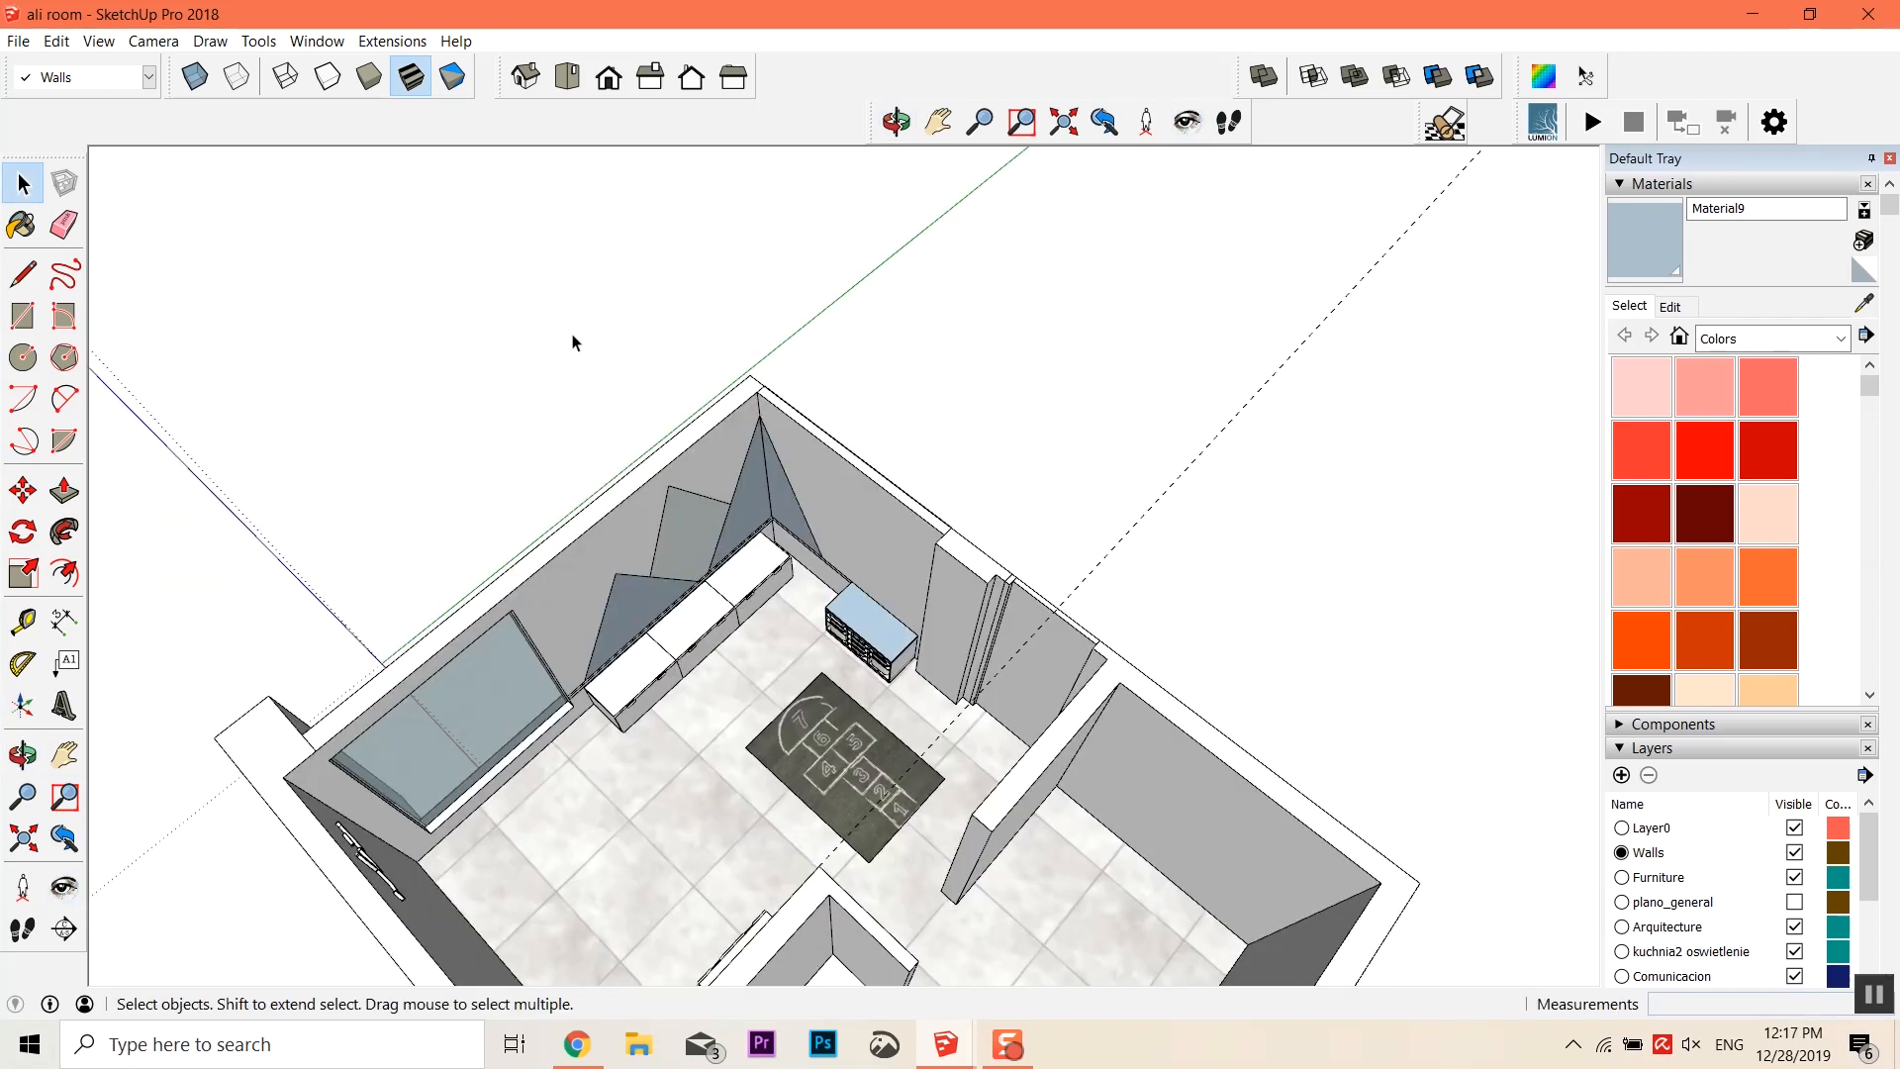
middle_click_drag(573, 340, 682, 433)
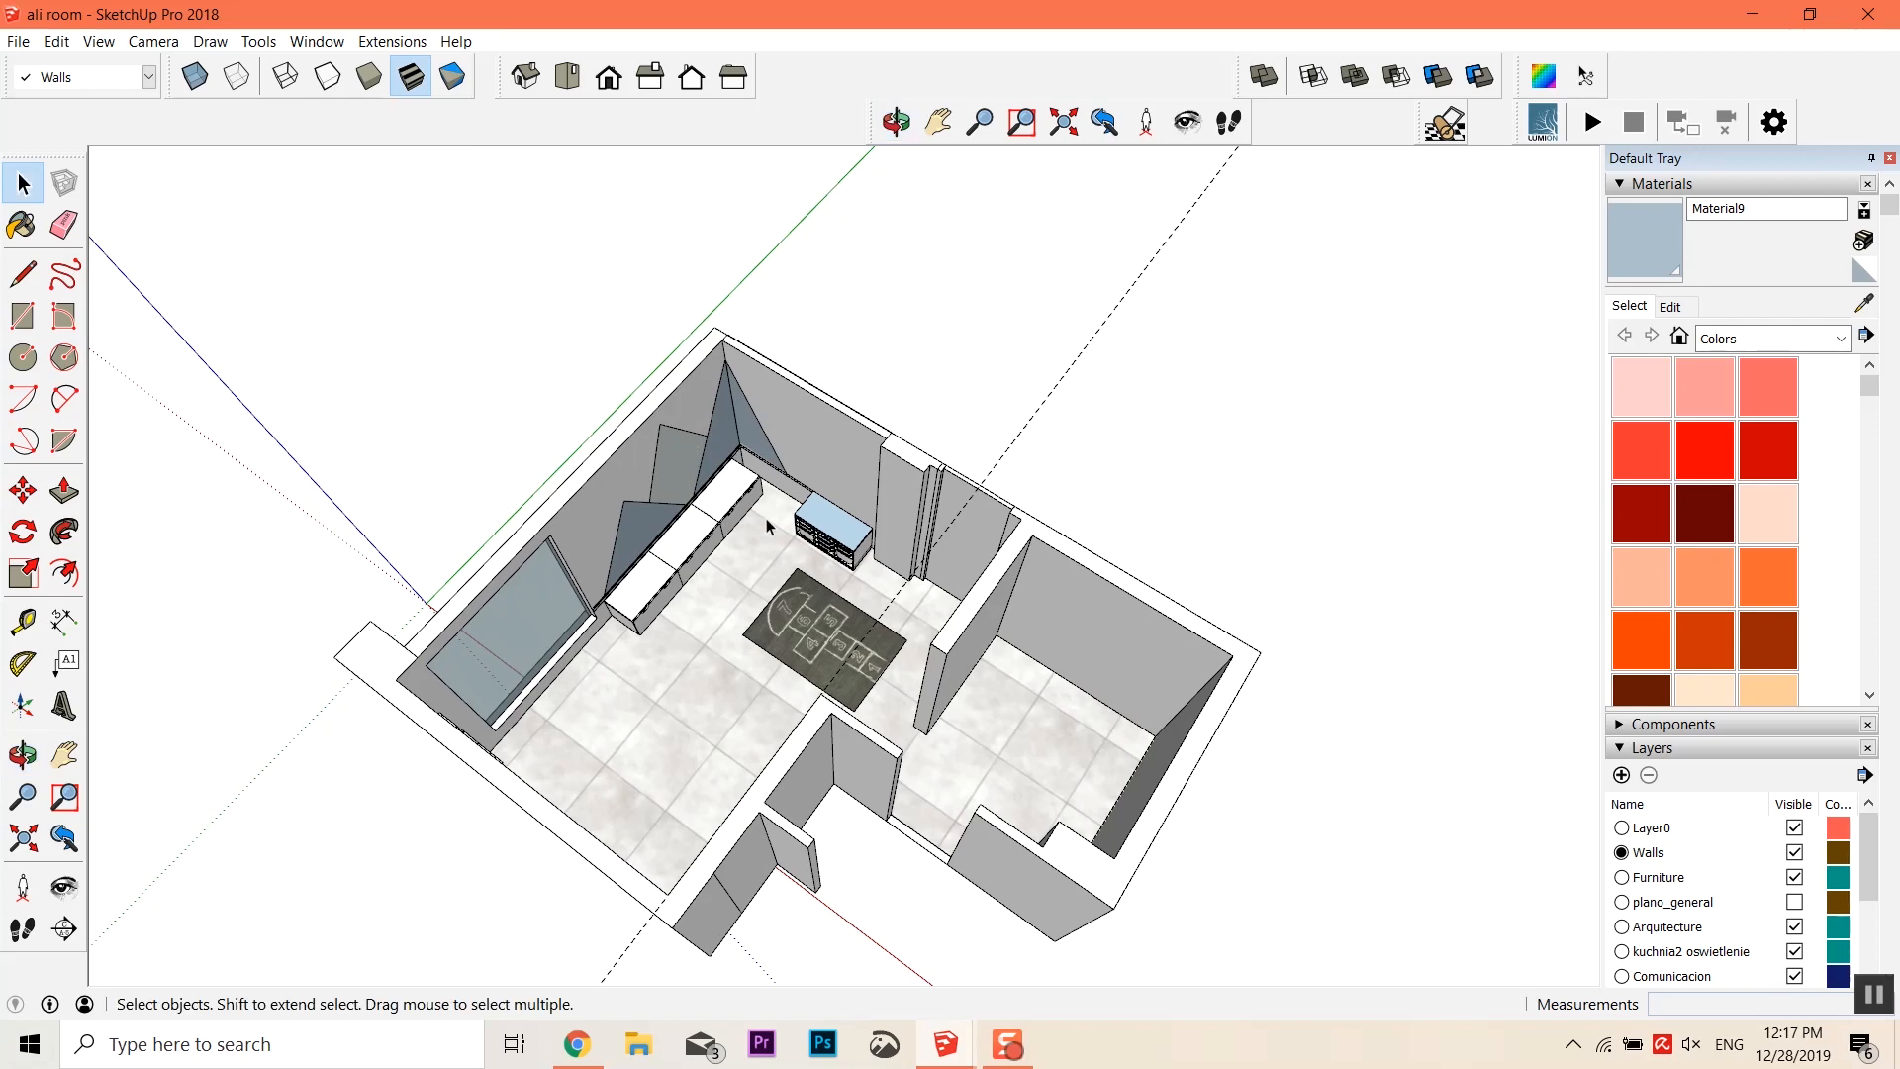
Preview the model in the Hidden Line, Shaded and Wireframe face styles
left_click(328, 77)
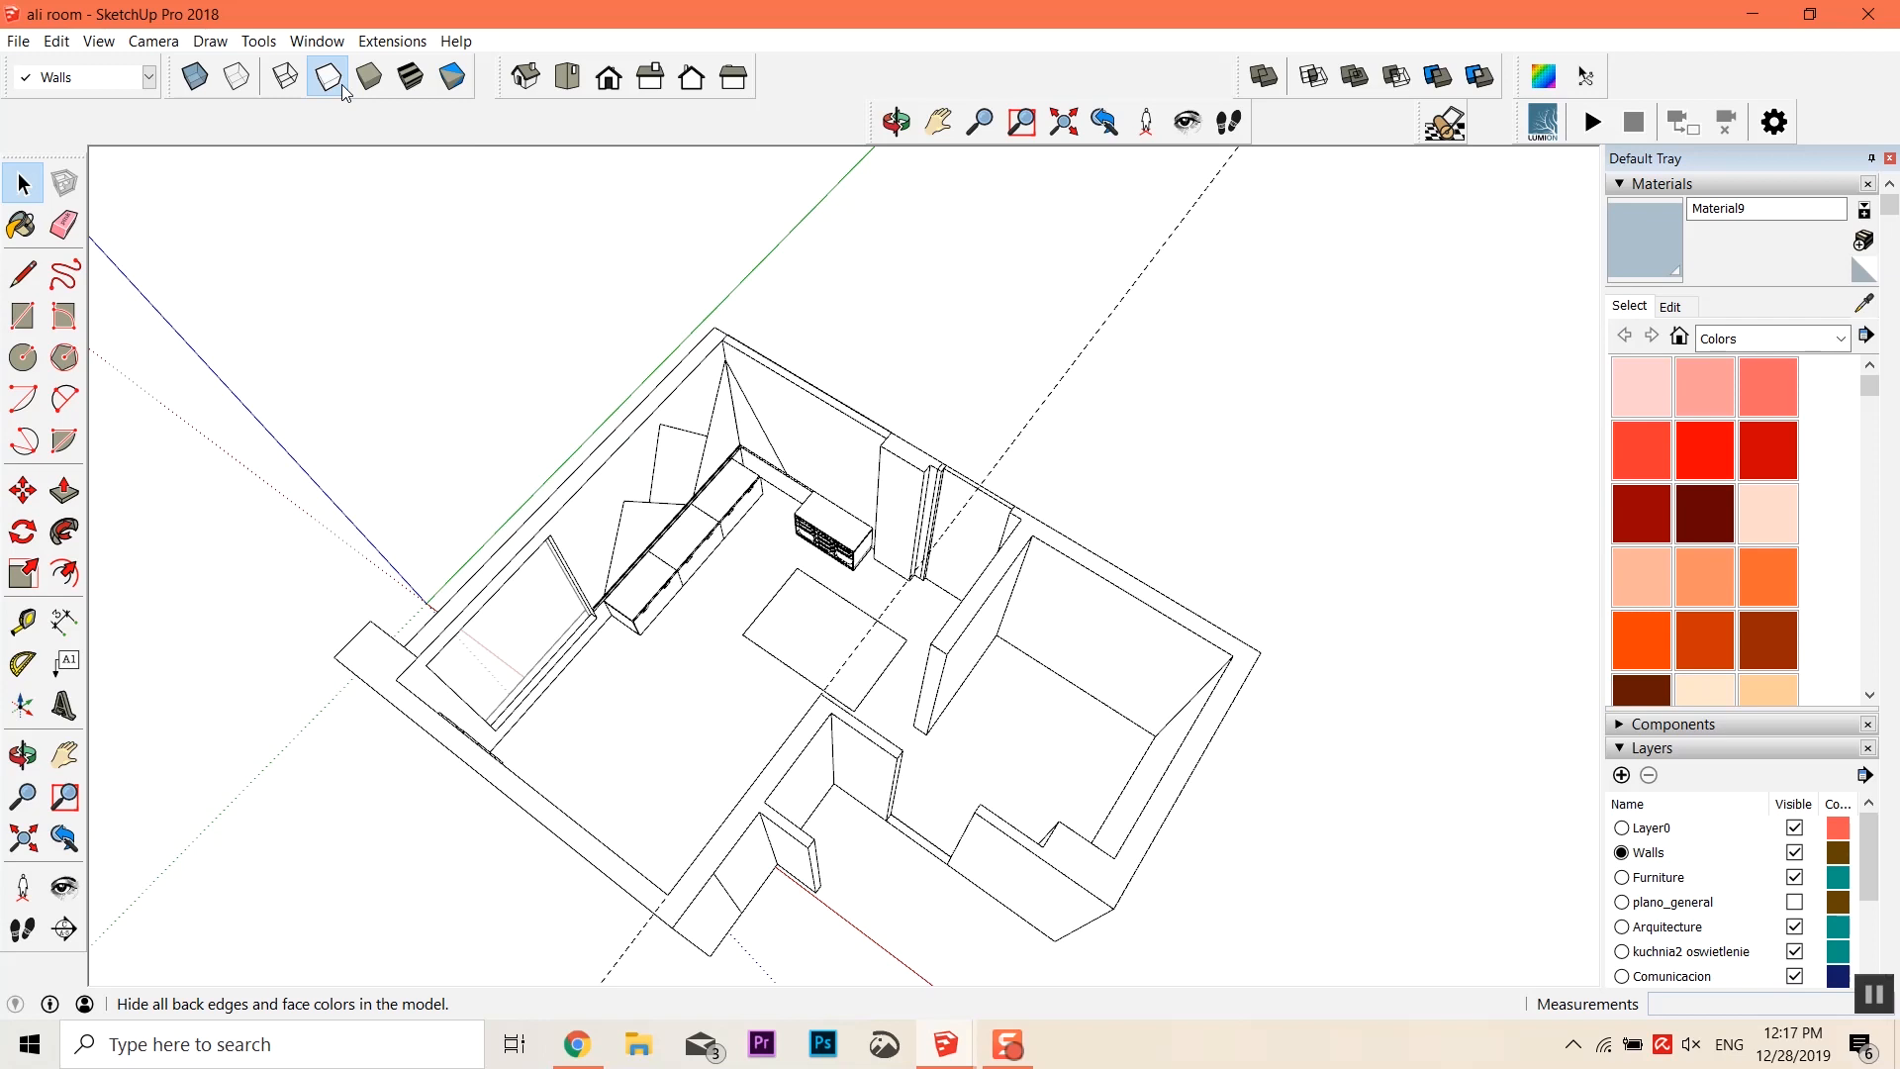
left_click(369, 78)
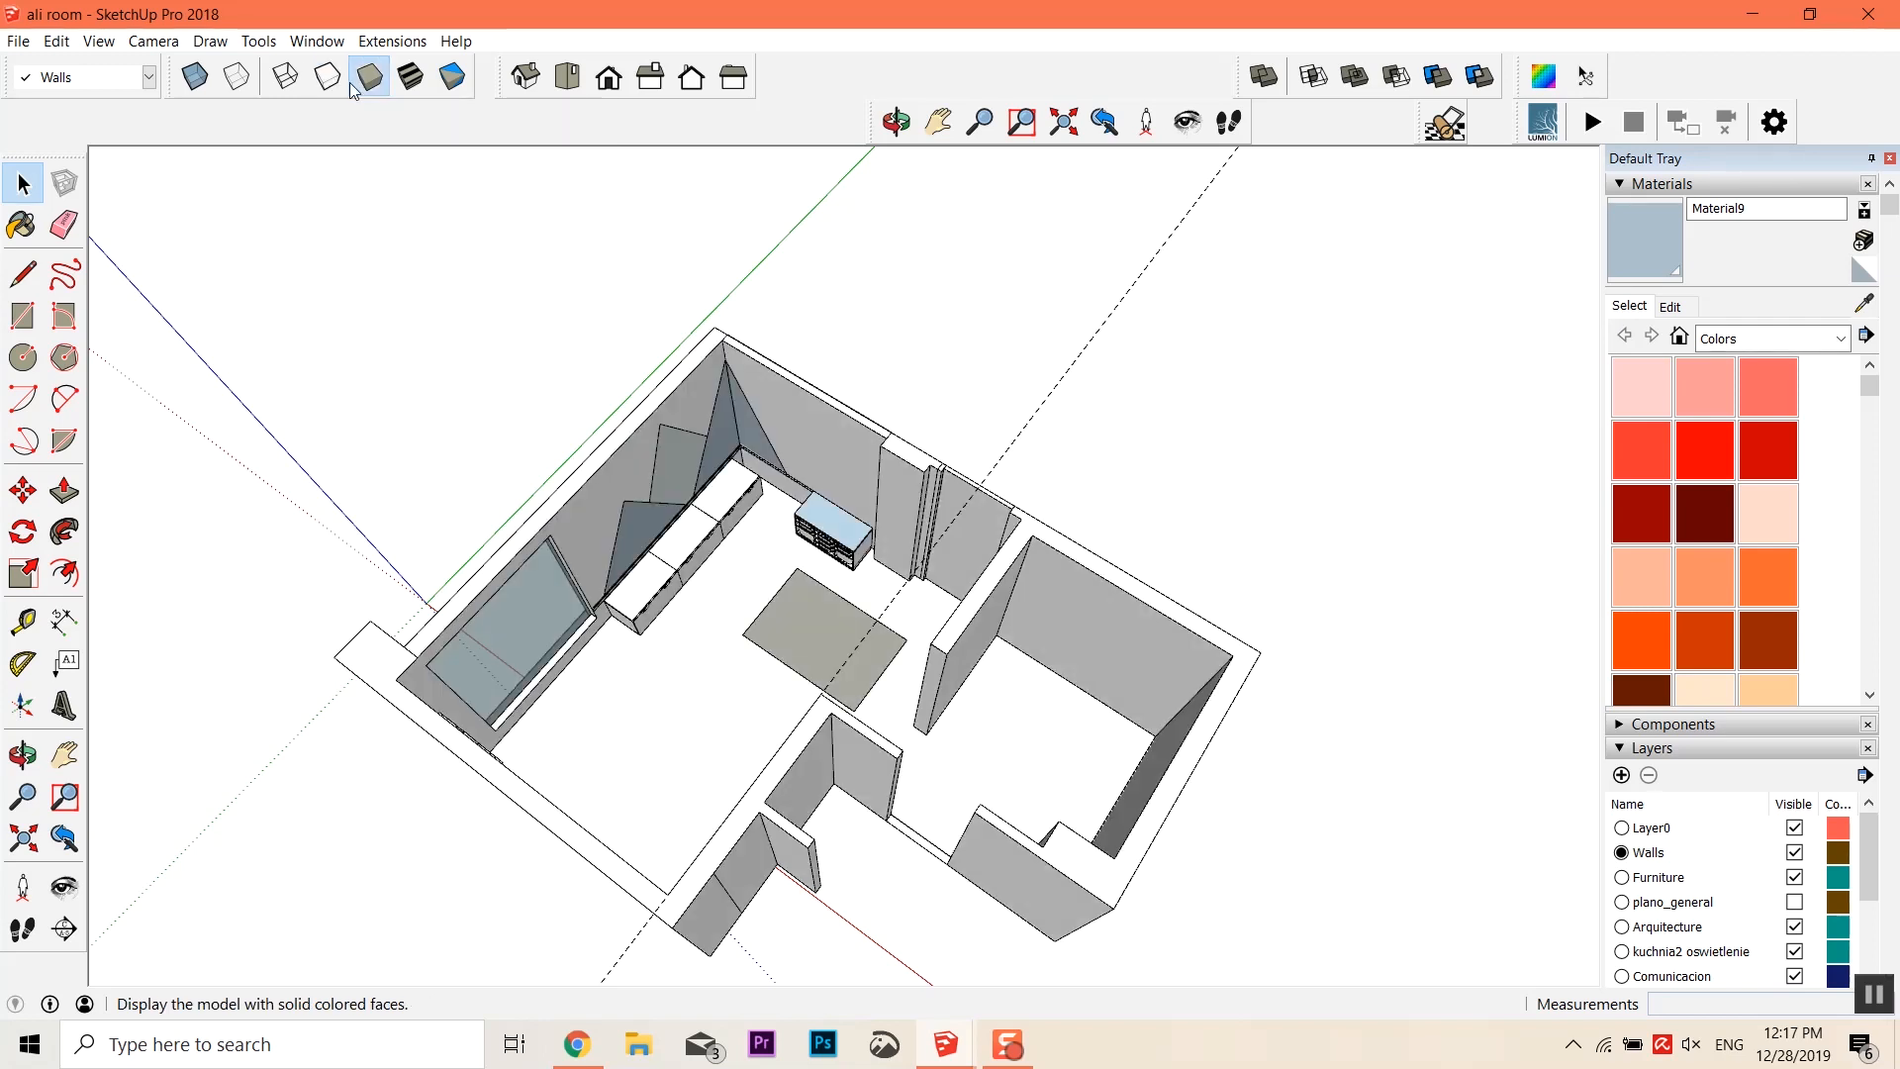
left_click(282, 75)
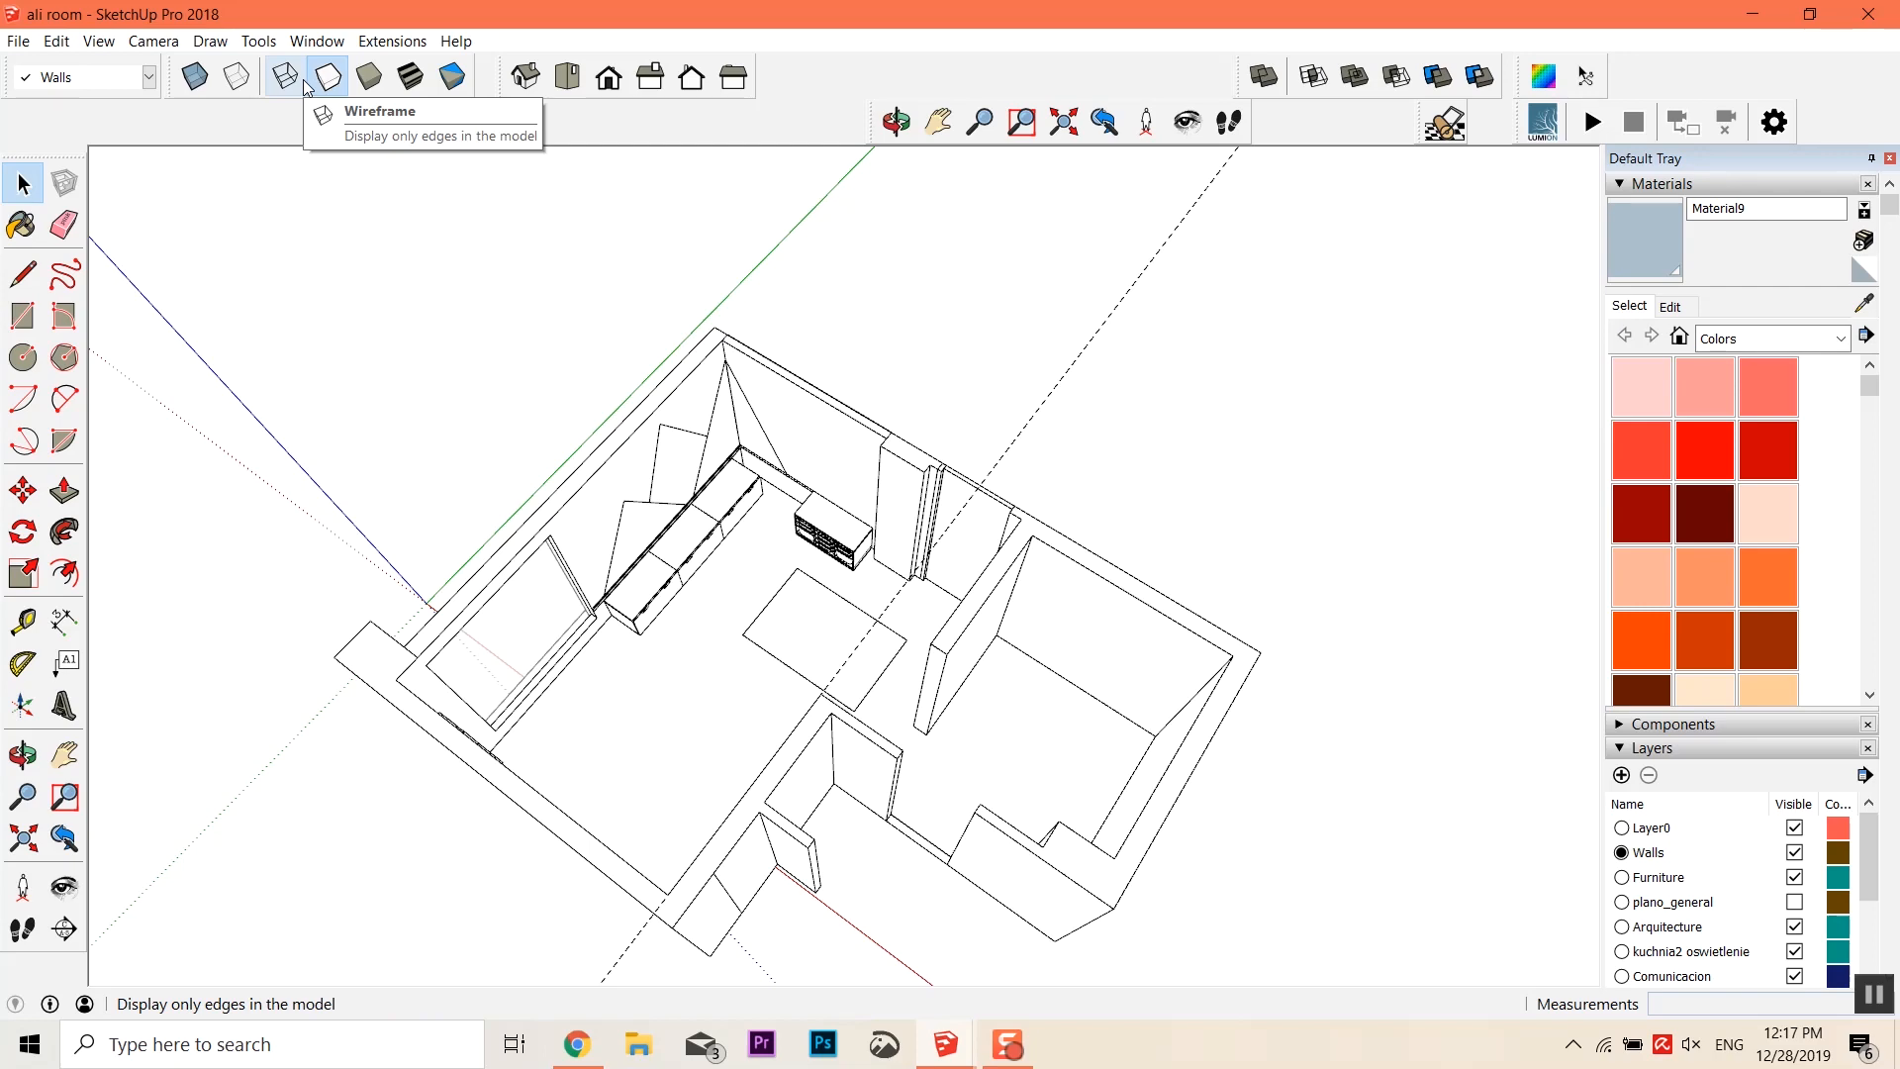
scroll(925, 401, "up", 2)
mouse_move(984, 382)
middle_mouse_down()
mouse_move(1508, 269)
mouse_move(233, 115)
mouse_move(465, 300)
mouse_move(415, 198)
mouse_move(403, 263)
mouse_move(234, 475)
mouse_move(458, 309)
mouse_move(360, 254)
mouse_move(1166, 423)
mouse_move(310, 356)
mouse_move(1459, 1060)
mouse_move(1209, 594)
mouse_move(247, 577)
middle_mouse_up()
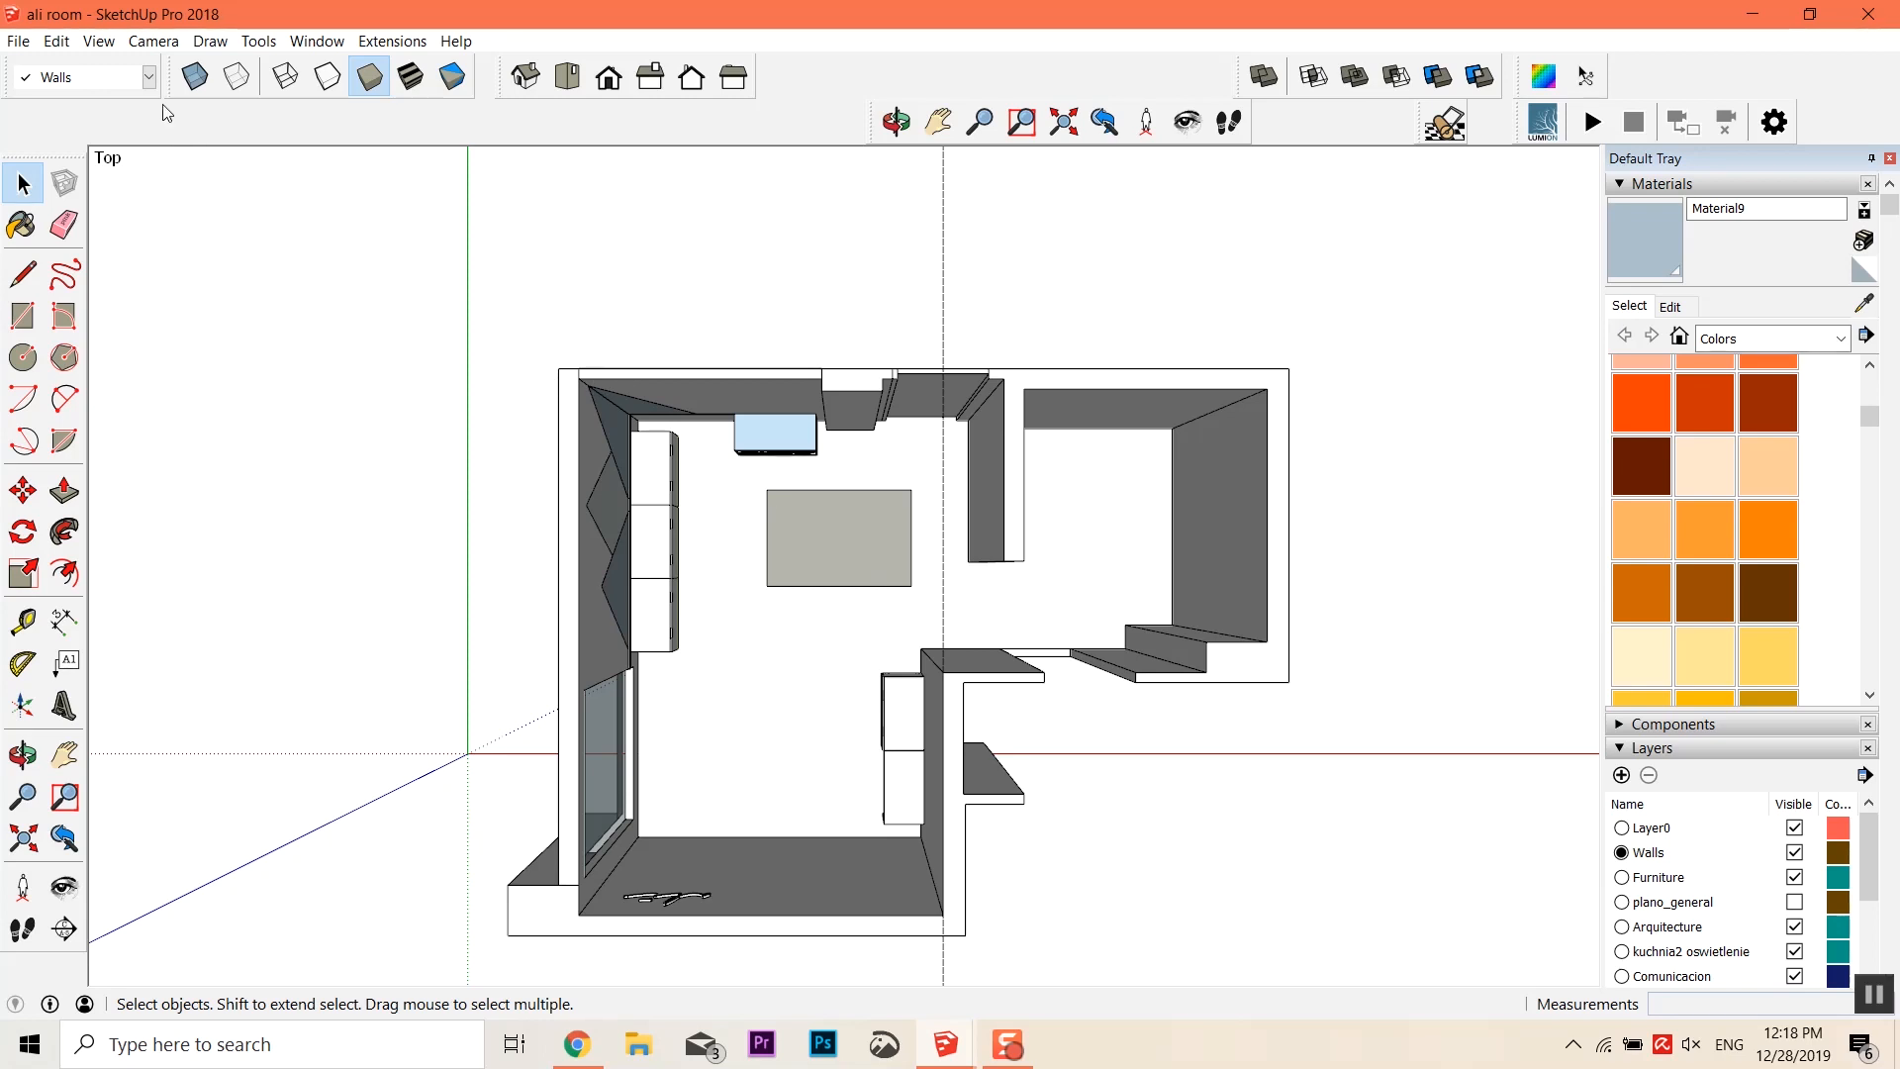
Switch the room's top view to Parallel Projection and view the model from the right side
left_click(56, 41)
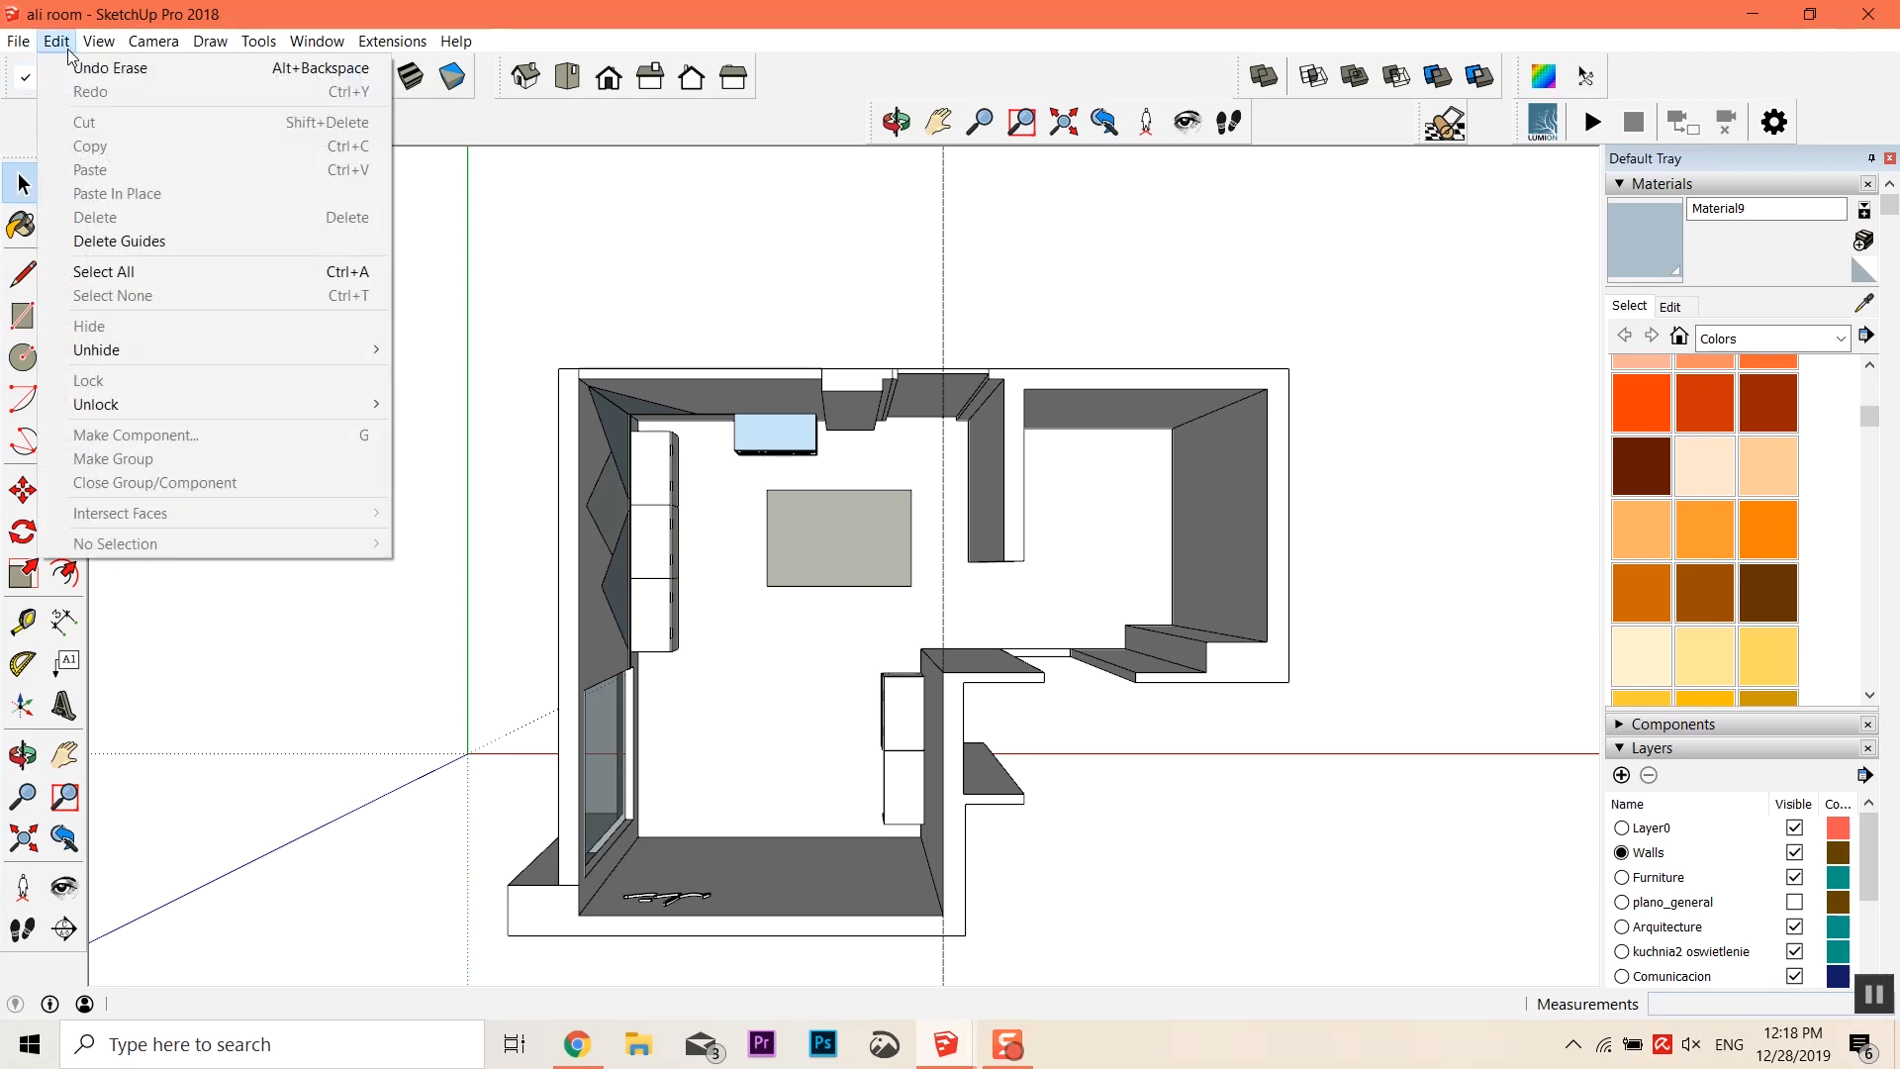
mouse_move(84, 52)
mouse_move(143, 52)
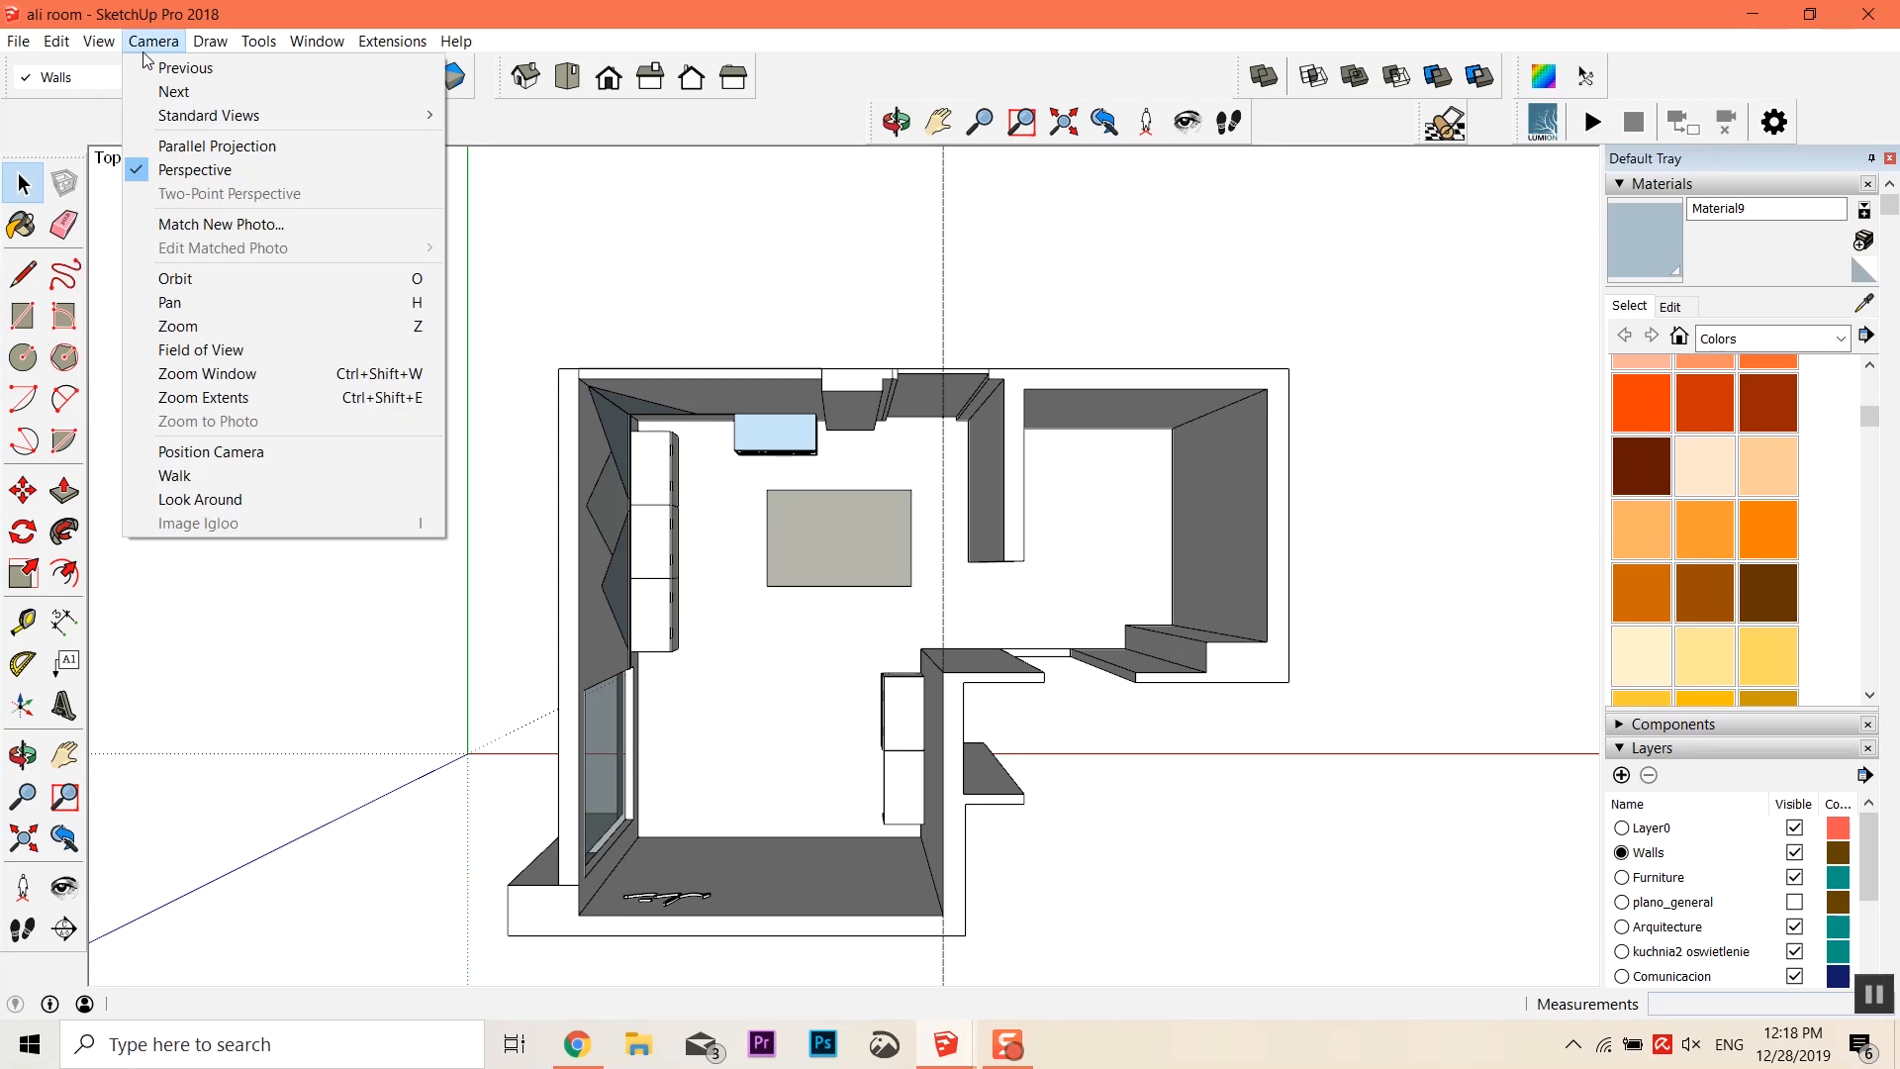
left_click(201, 148)
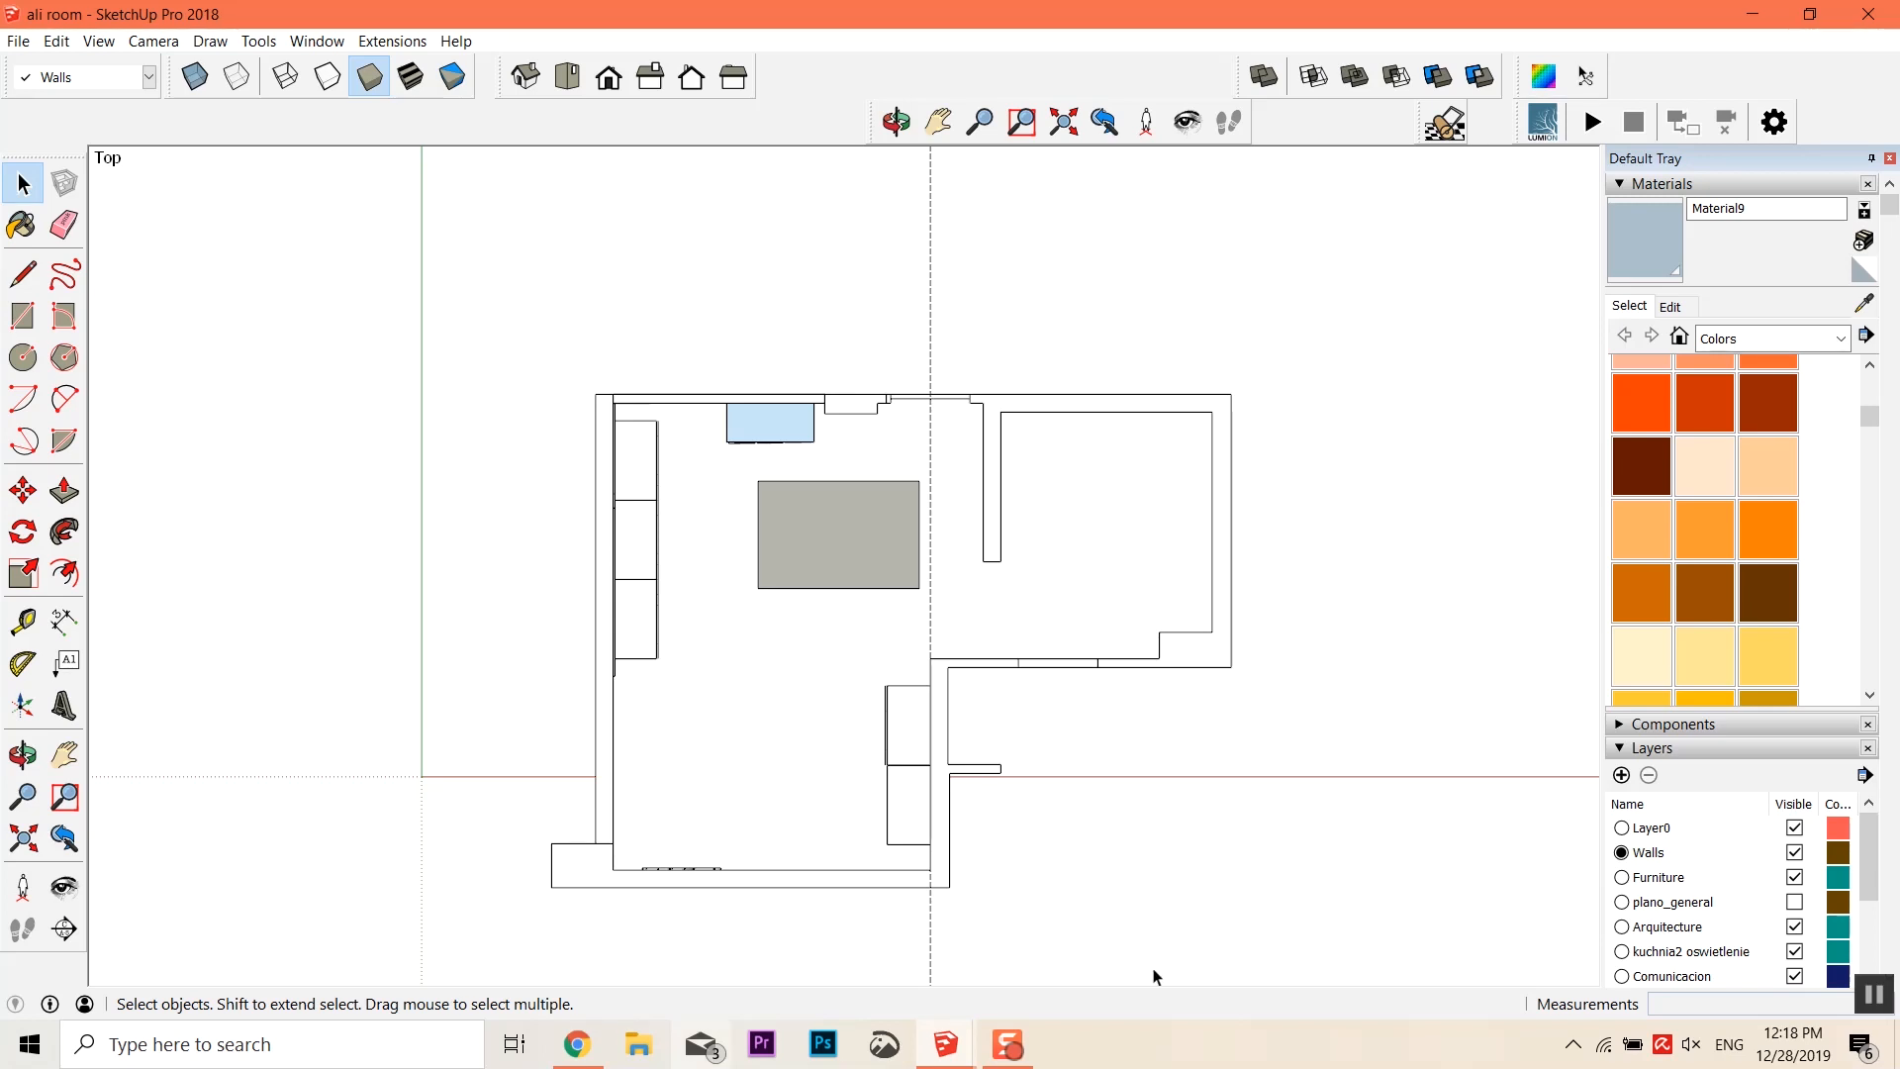
middle_click_drag(1008, 504, 818, 455)
left_click(645, 87)
scroll(671, 506, "up", 5)
middle_click_drag(1061, 662, 849, 550, "shift")
left_click(317, 41)
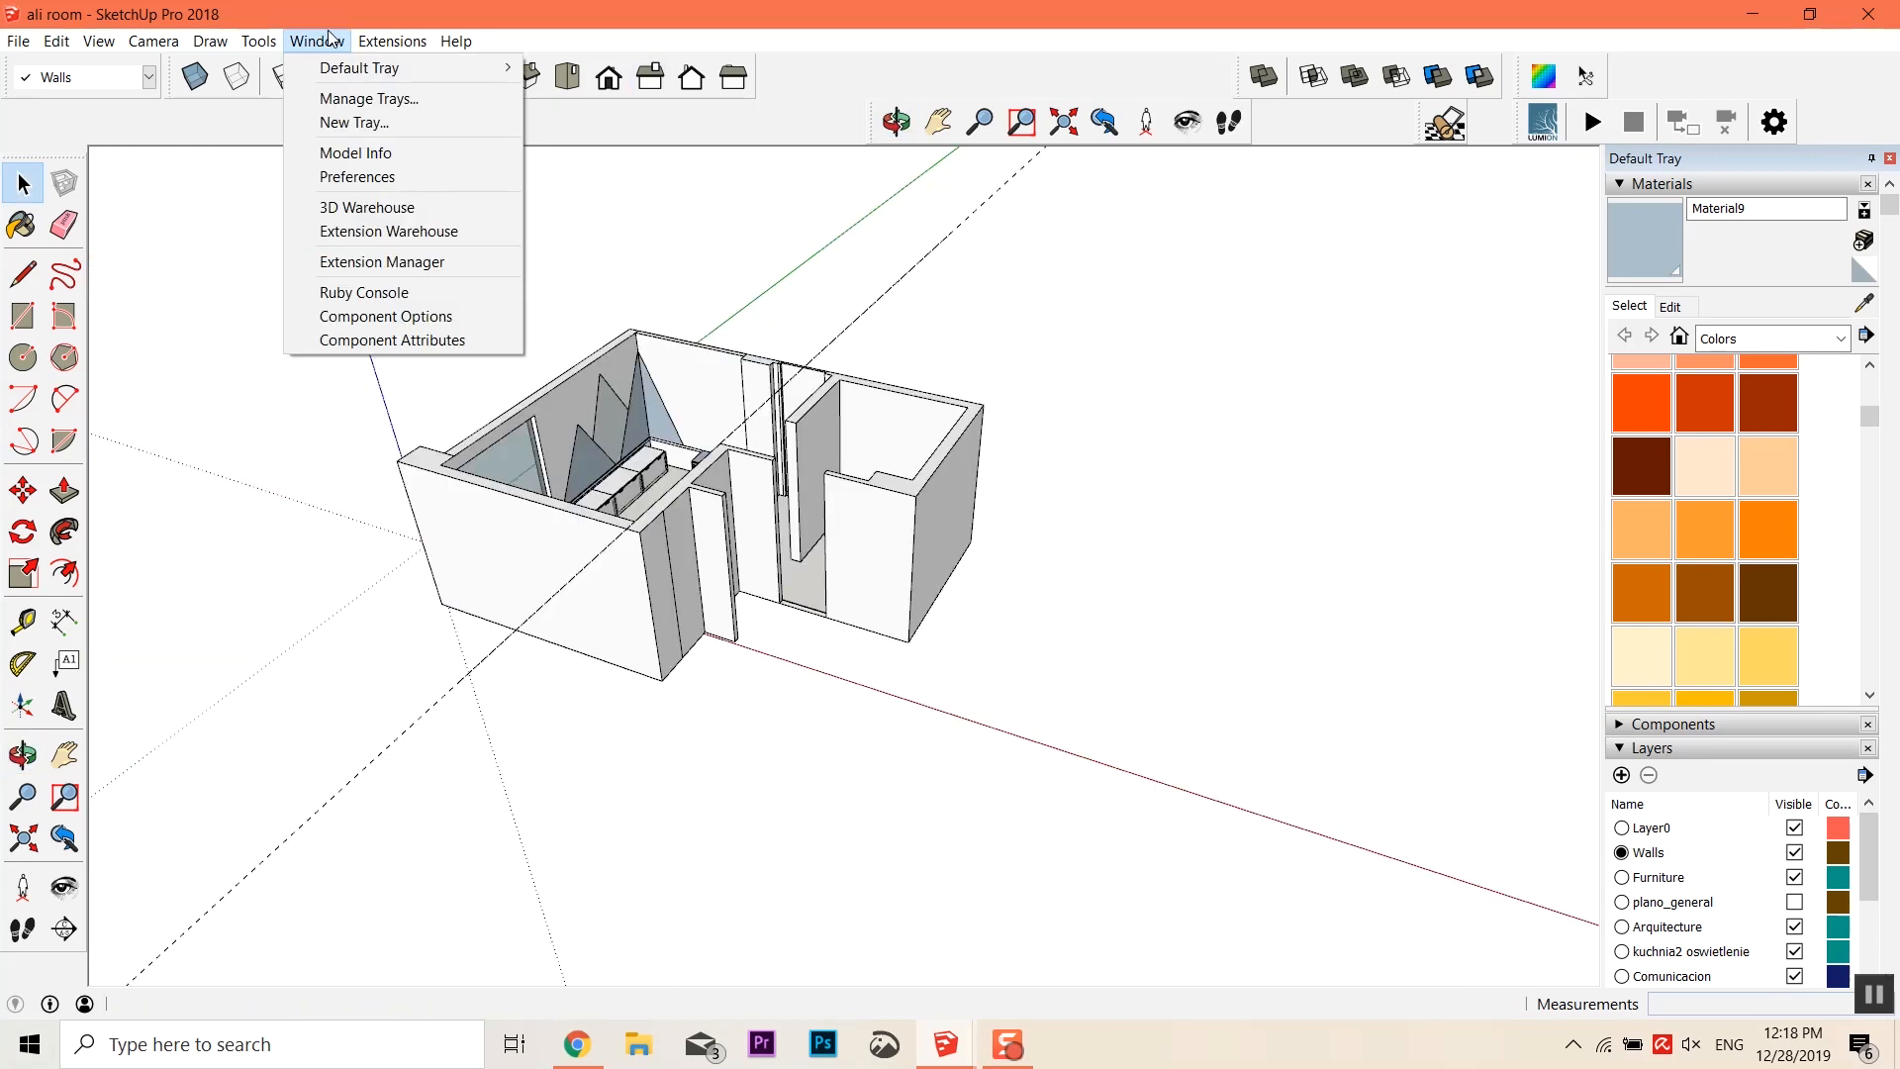
mouse_move(392, 38)
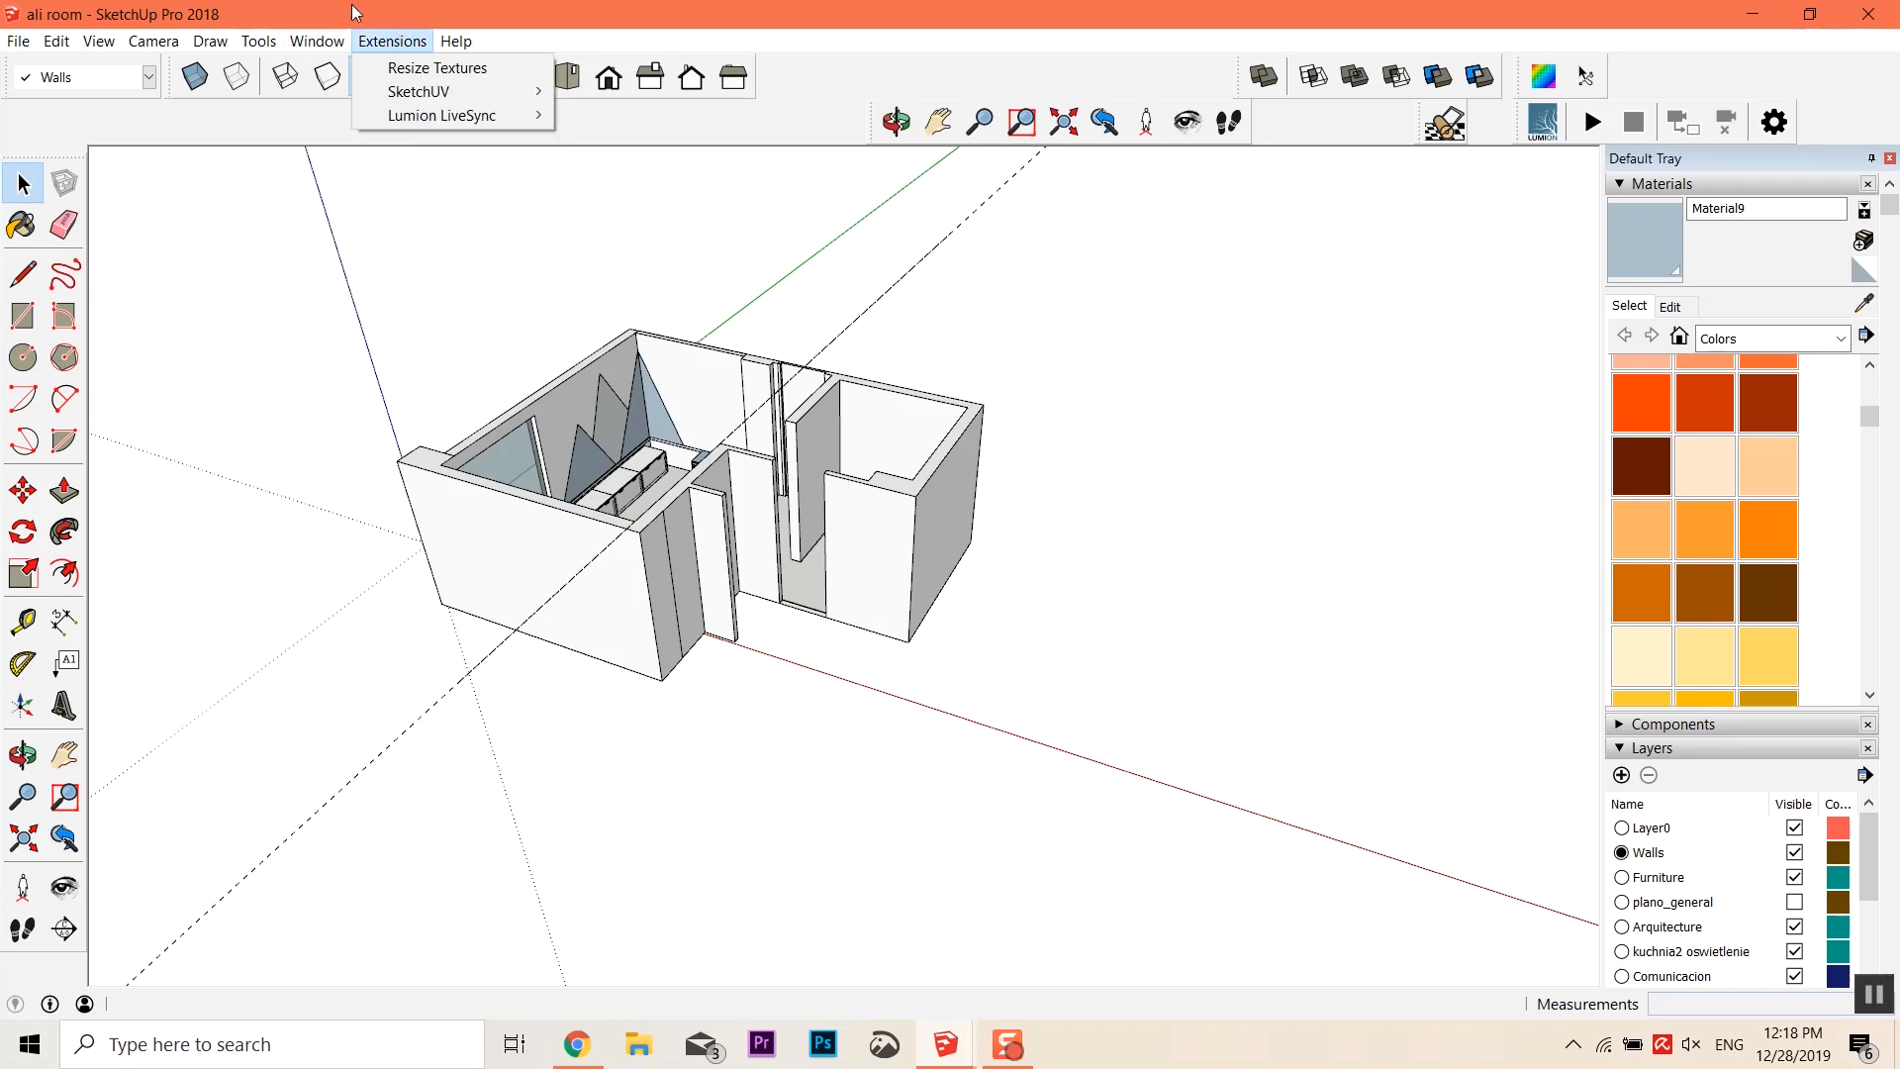
middle_click_drag(757, 187, 810, 344)
scroll(818, 368, "up", 2)
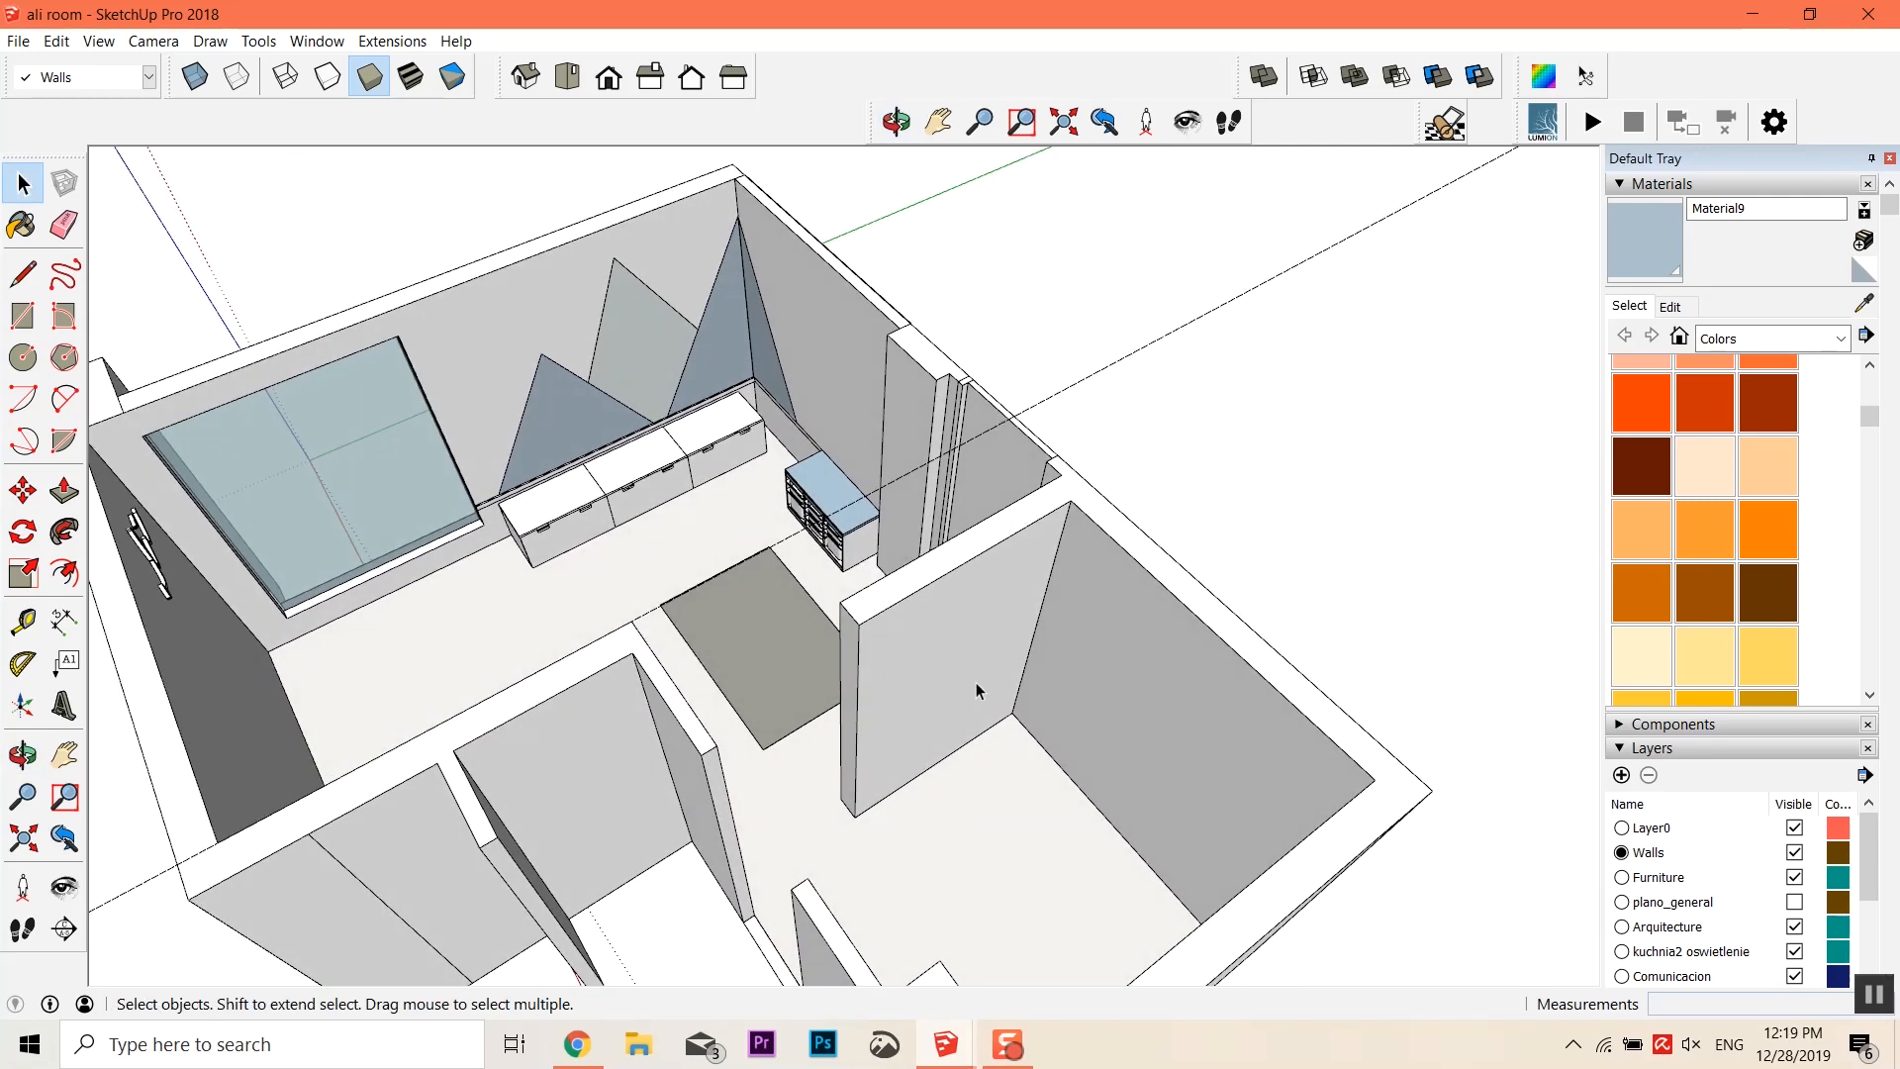
scroll(734, 400, "down", 2)
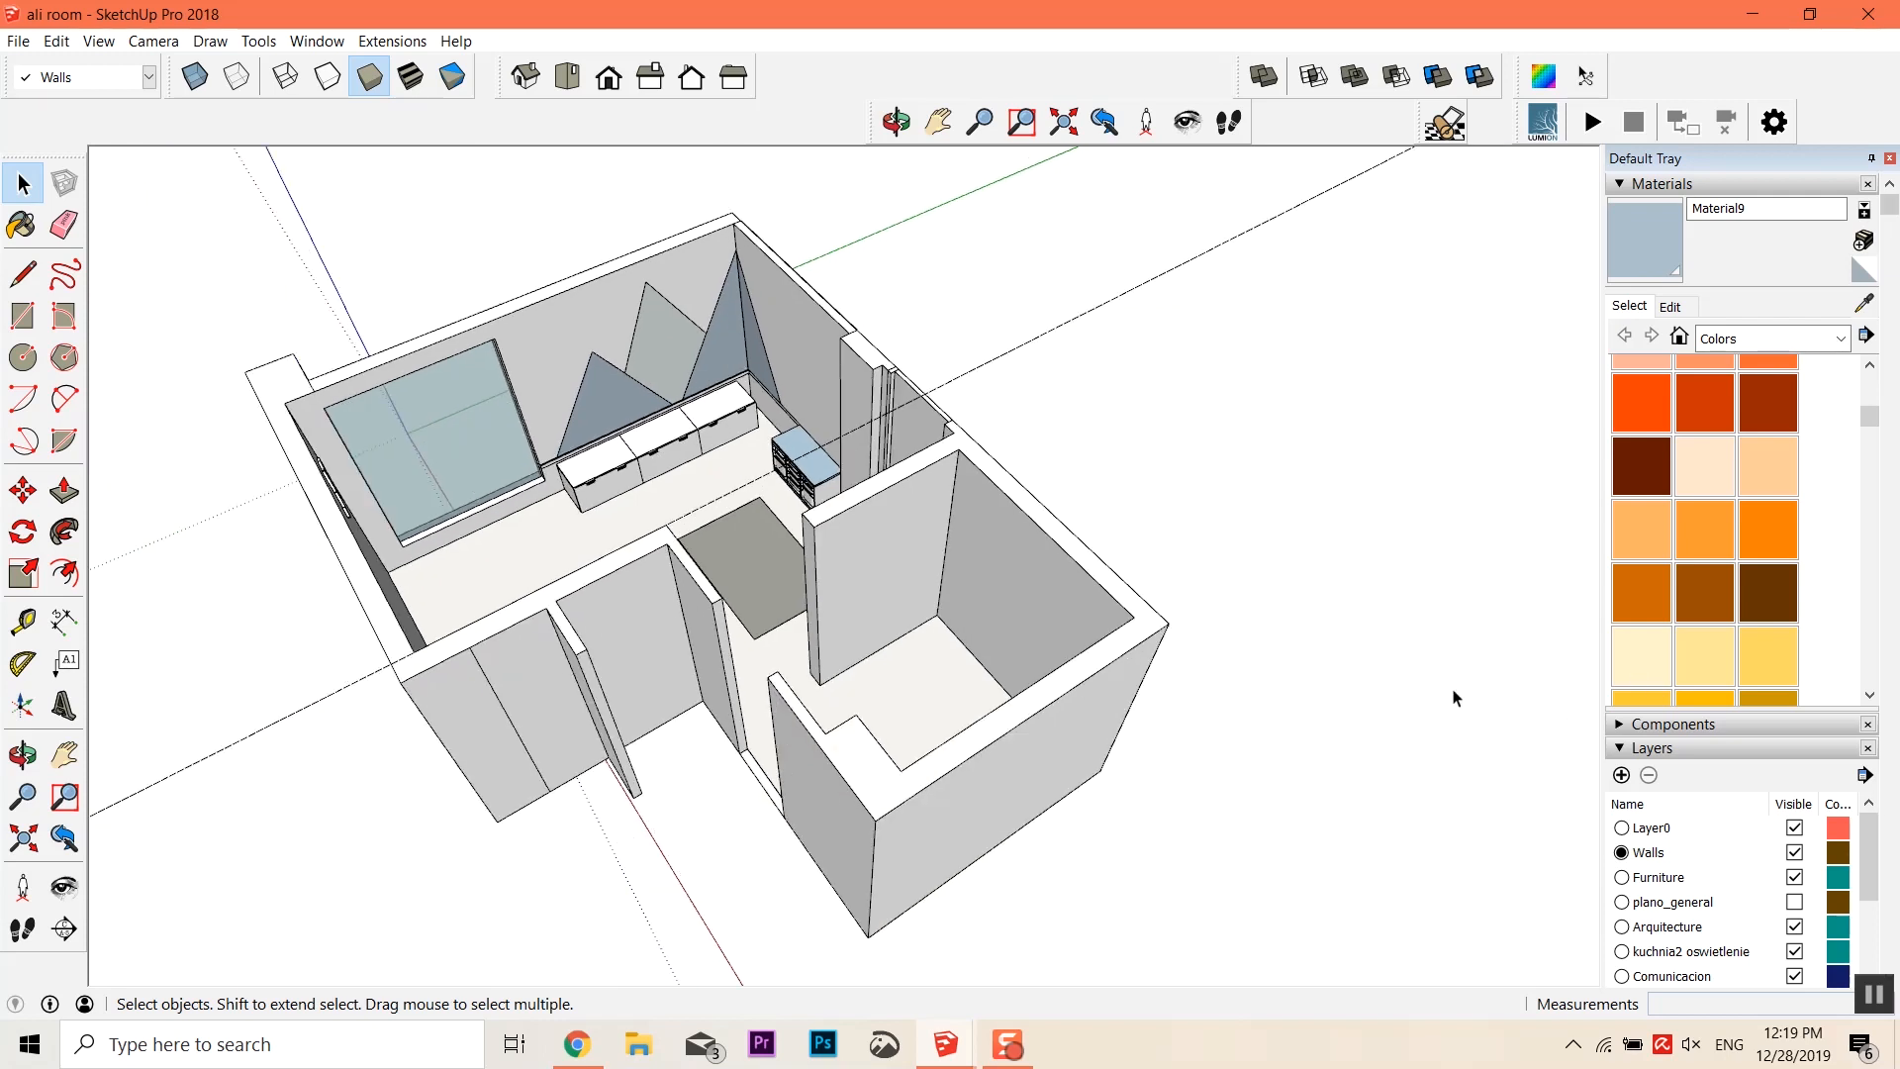
middle_click_drag(1041, 698, 1187, 553)
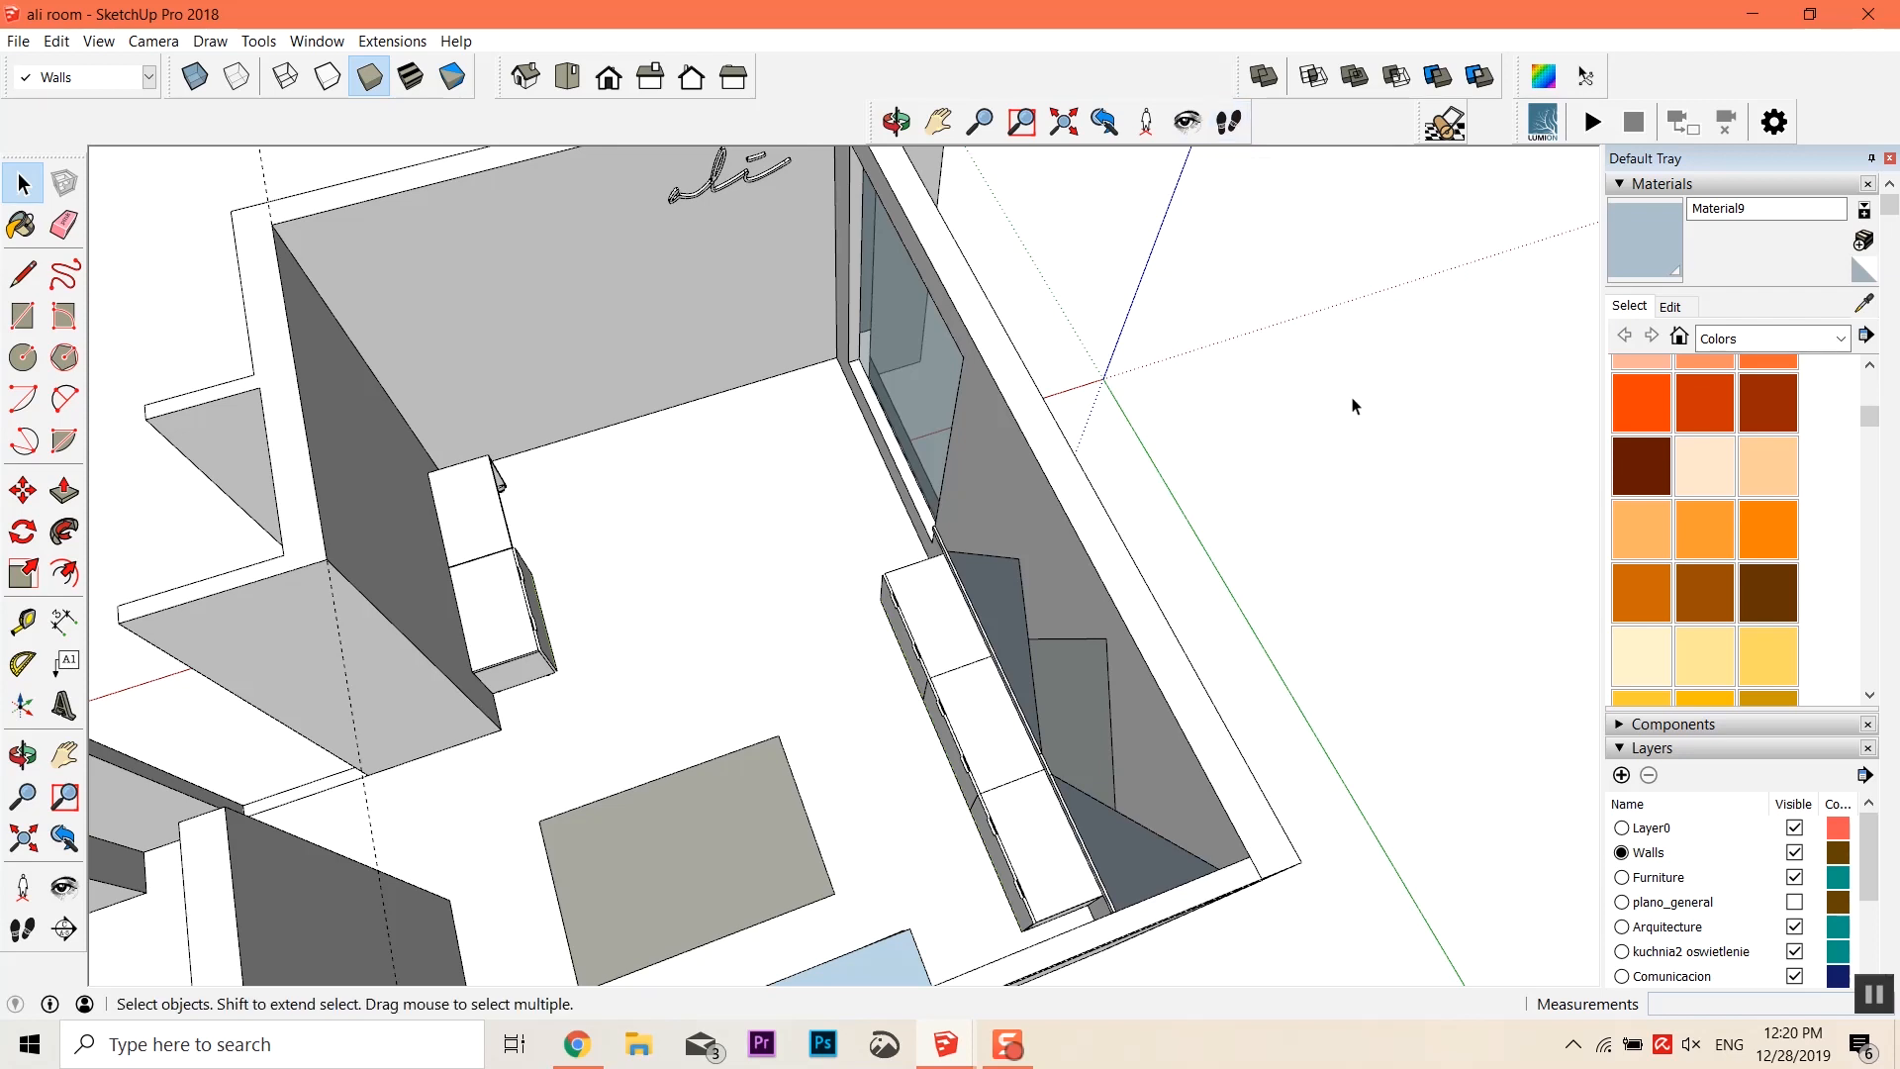
scroll(1434, 449, "down", 3)
middle_click_drag(1443, 466, 102, 62)
middle_click_drag(344, 201, 593, 228)
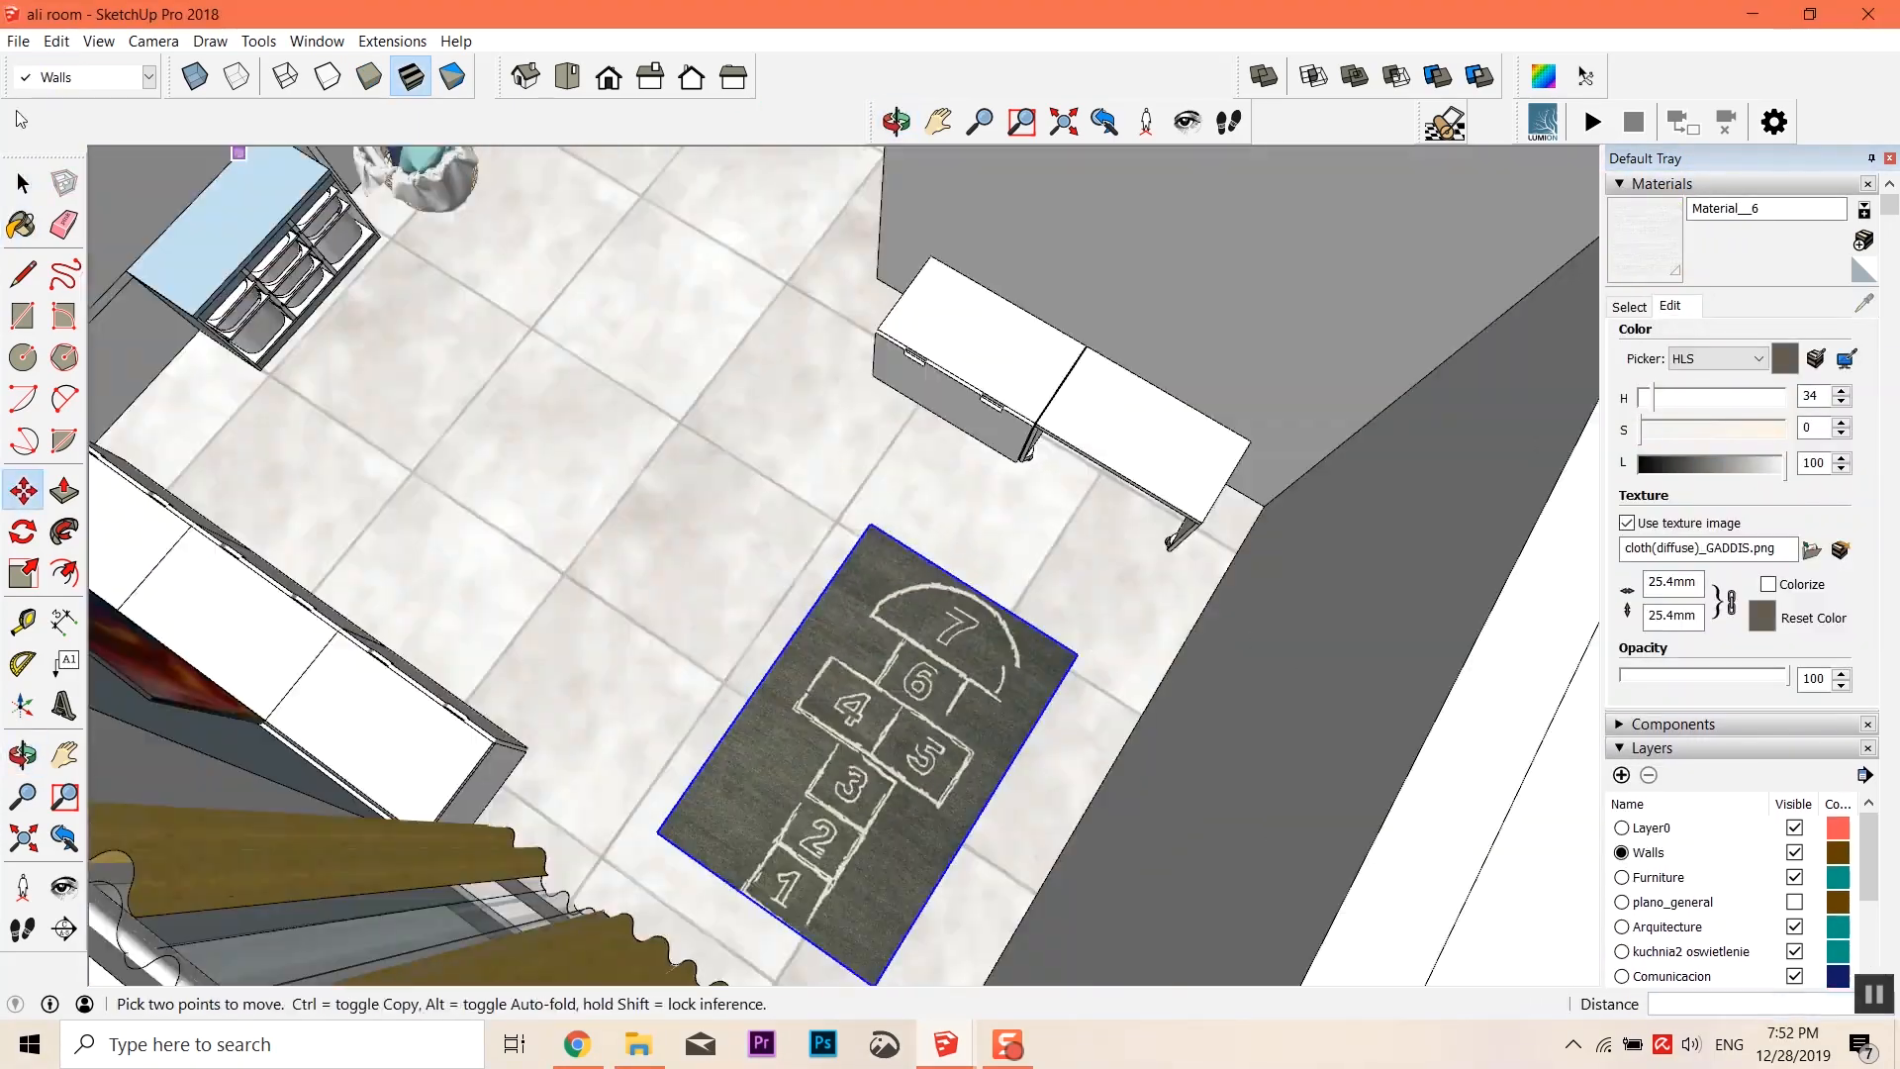
left_click(18, 41)
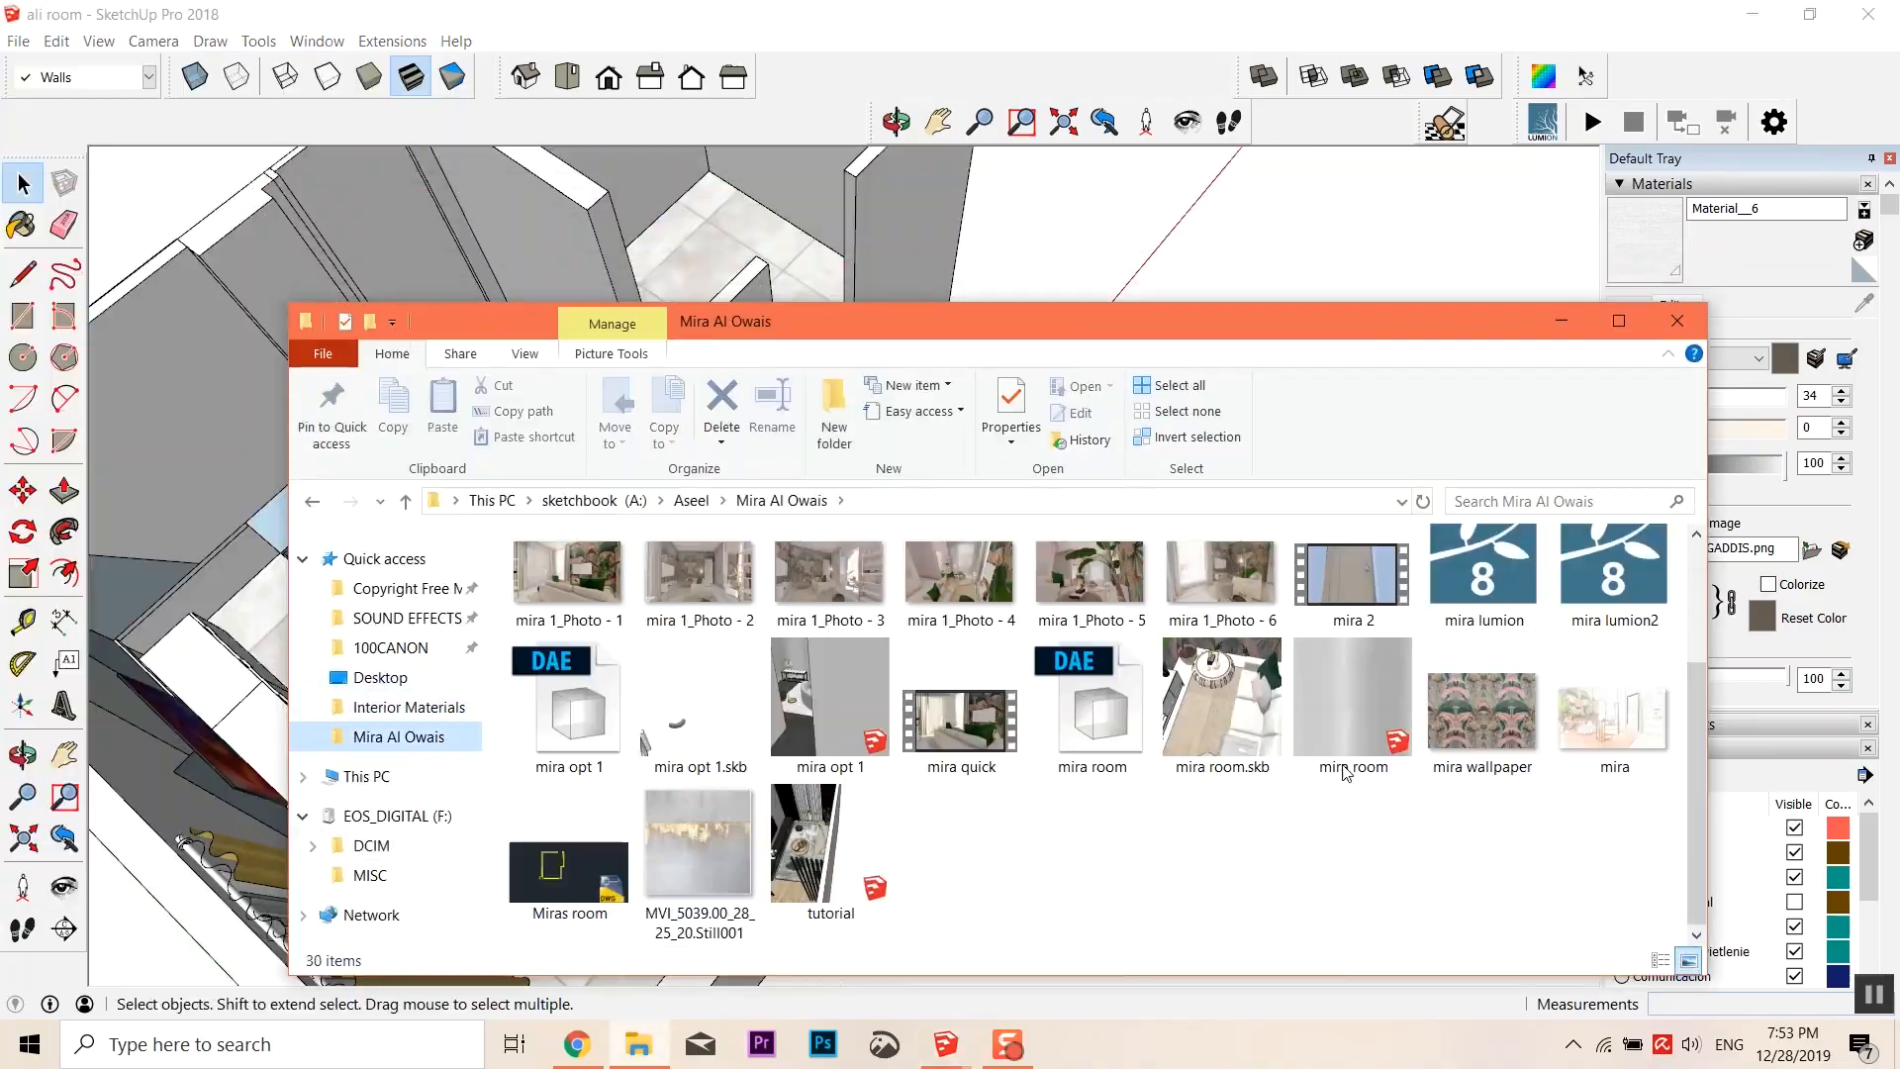
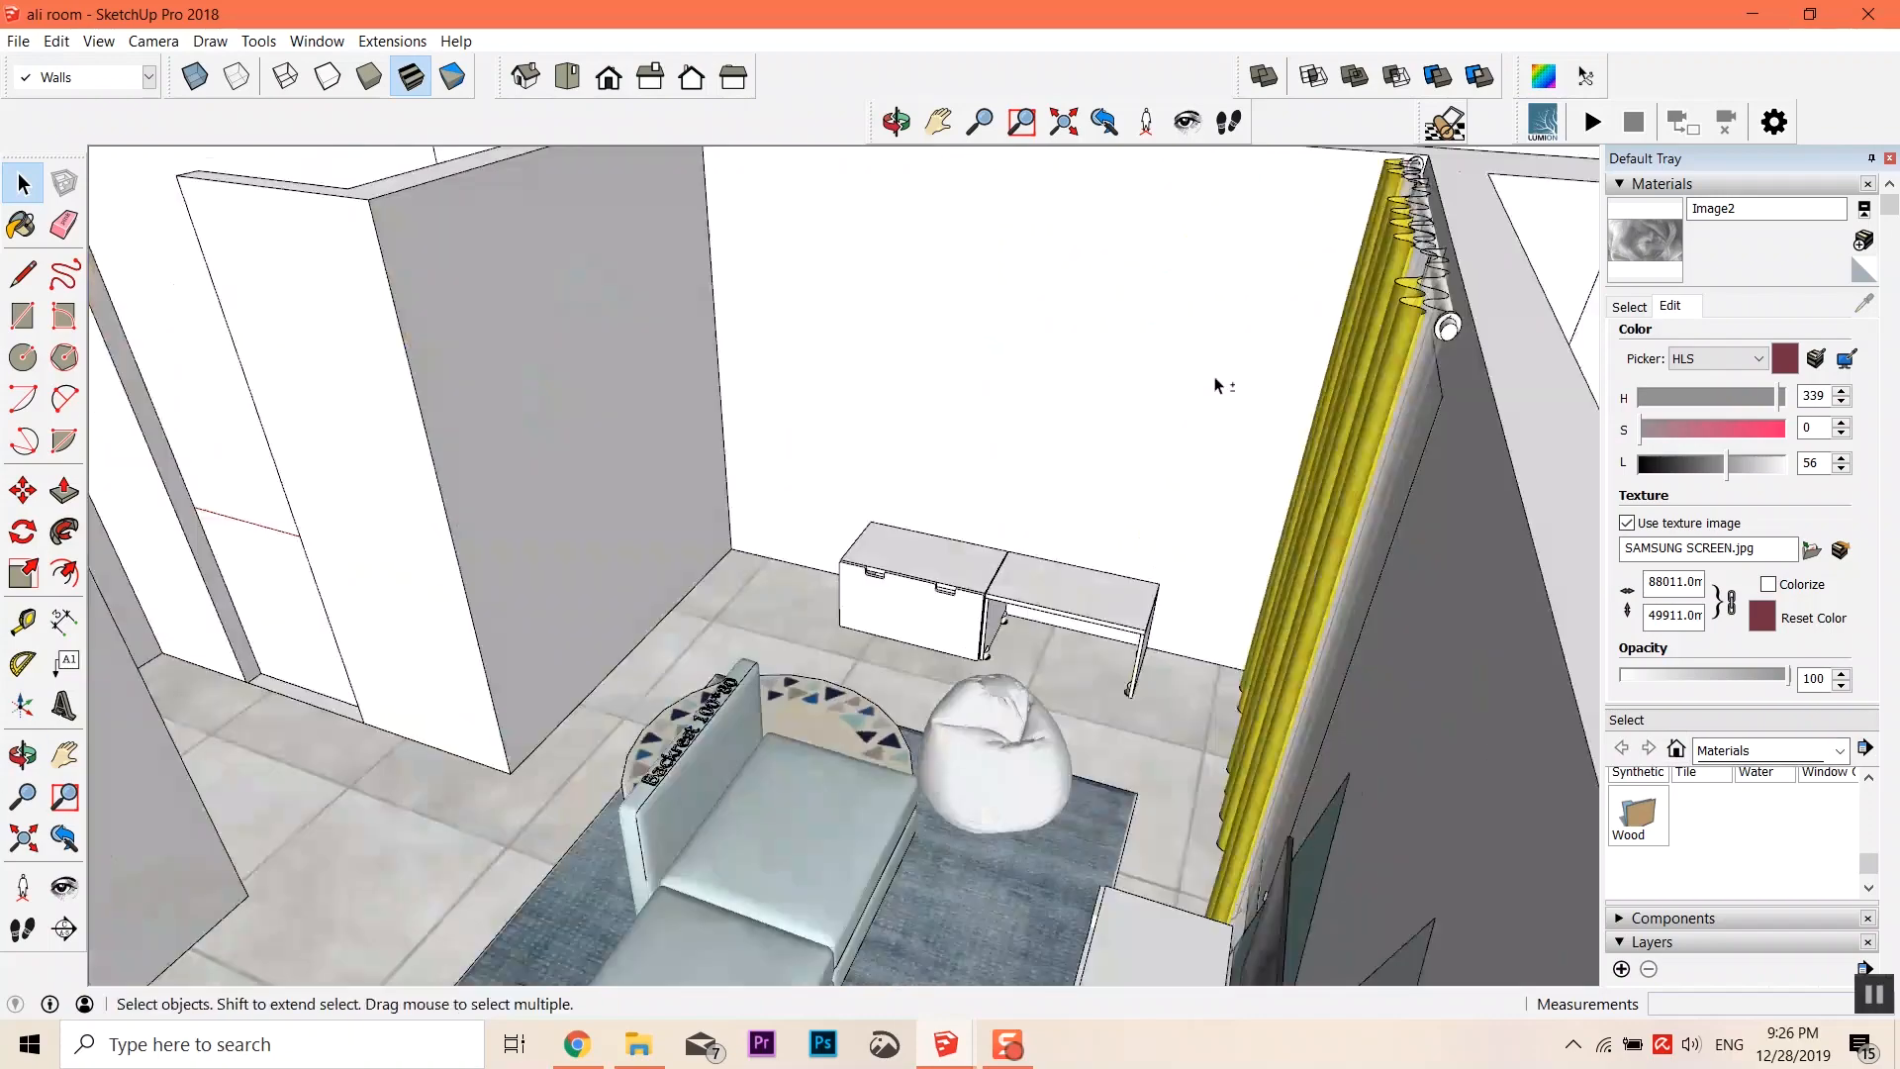
Open the 3D Warehouse model library
left_click(317, 41)
left_click(367, 207)
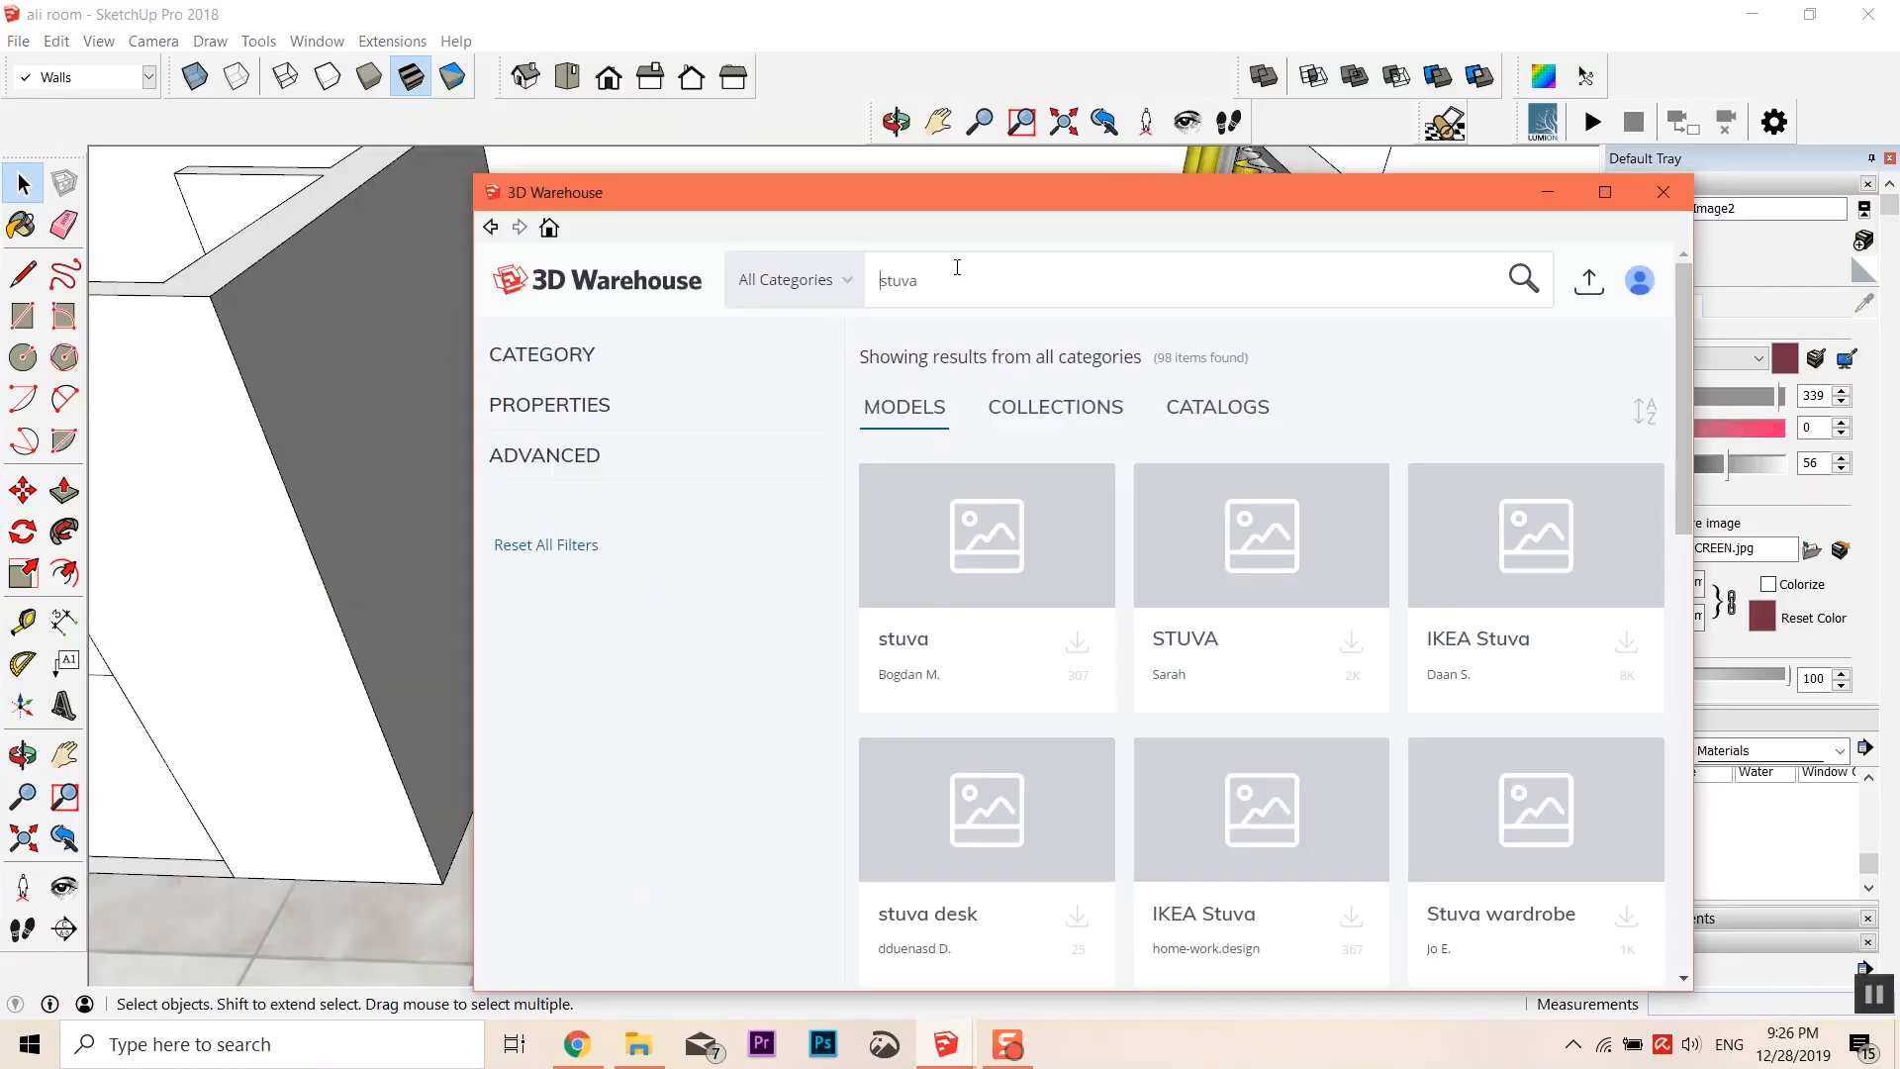